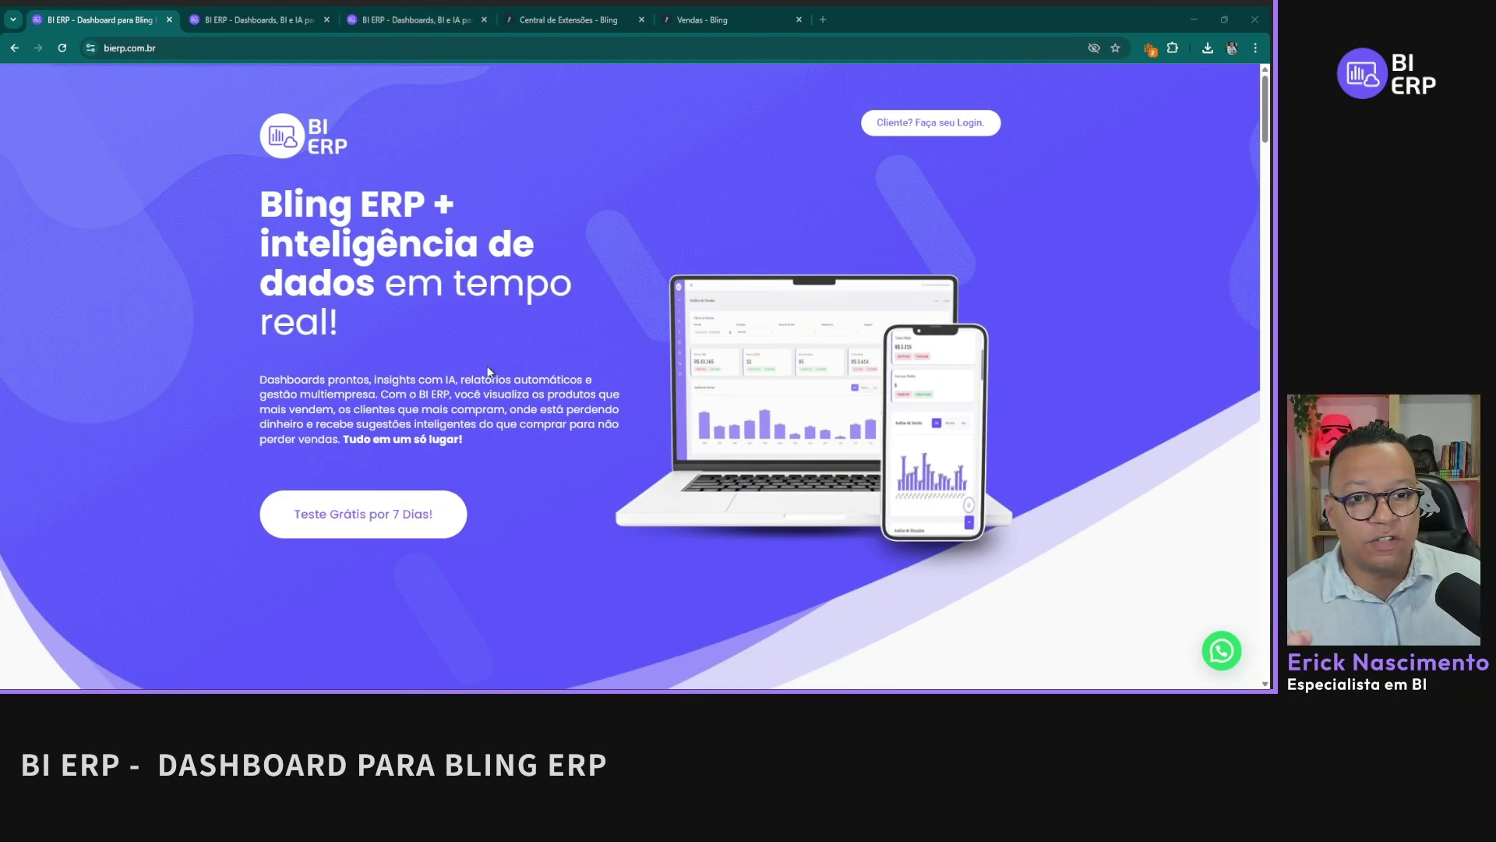
Step: Look through the BI ERP home page, covering the system features and the app presentation section
{"action": "scroll", "coordinate": [489, 371], "scroll_direction": "down", "scroll_amount": 1}
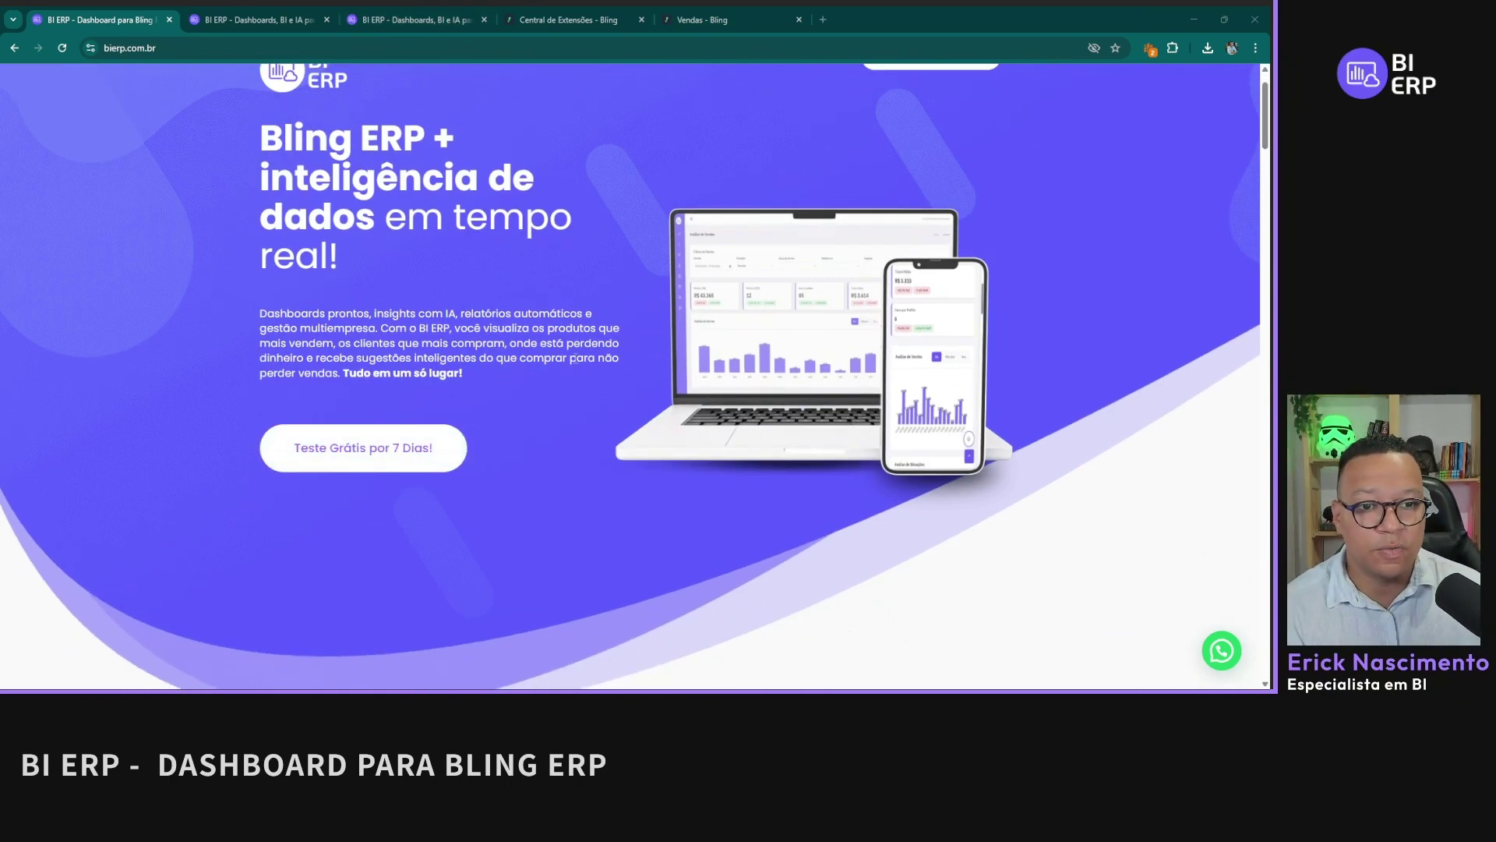
{"action": "scroll", "coordinate": [478, 279], "scroll_direction": "down", "scroll_amount": 10}
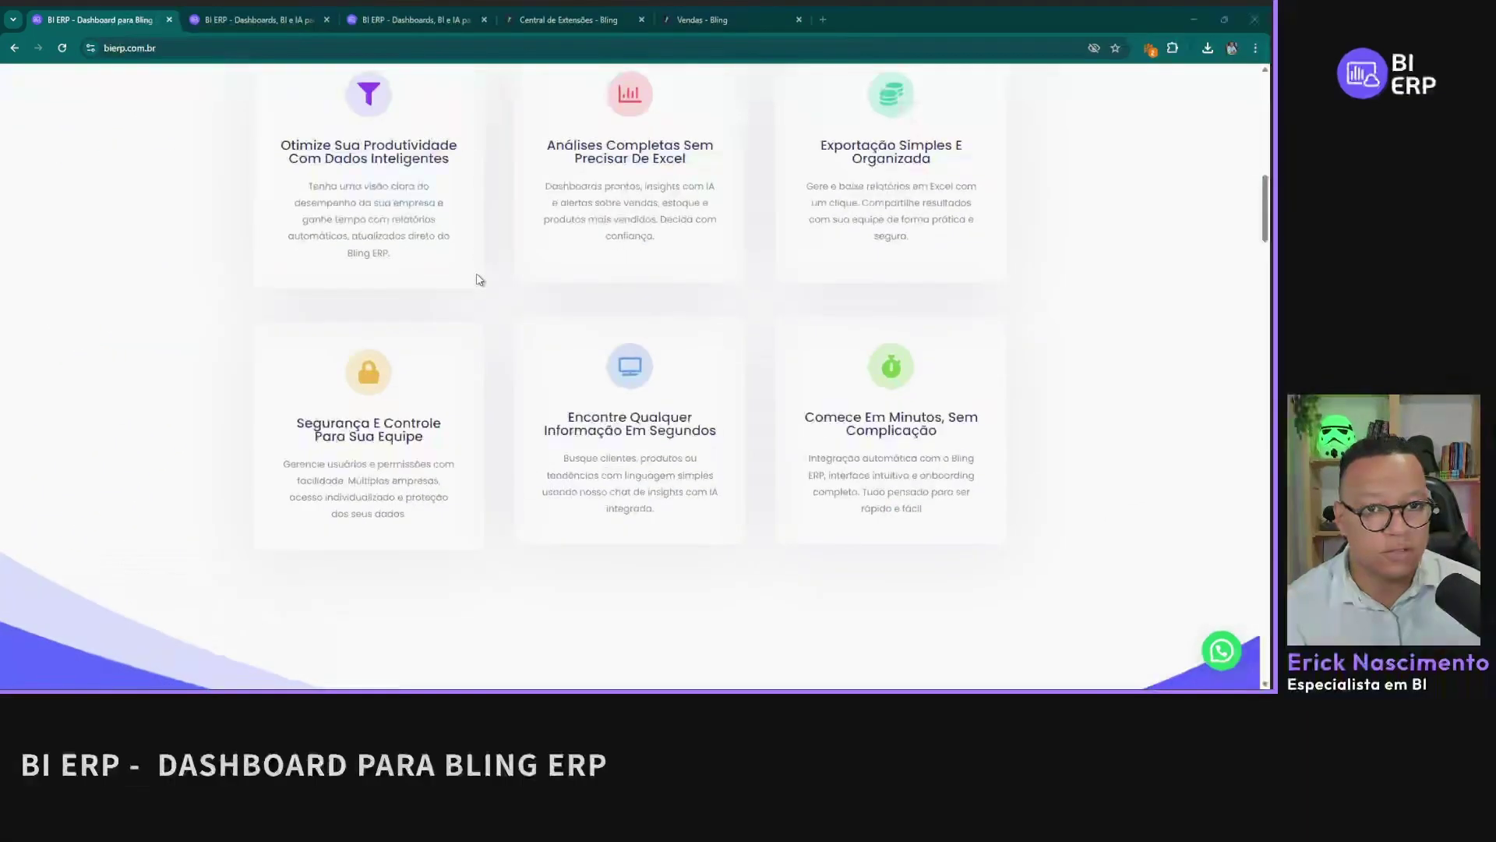
{"action": "scroll", "coordinate": [479, 279], "scroll_direction": "up", "scroll_amount": 5}
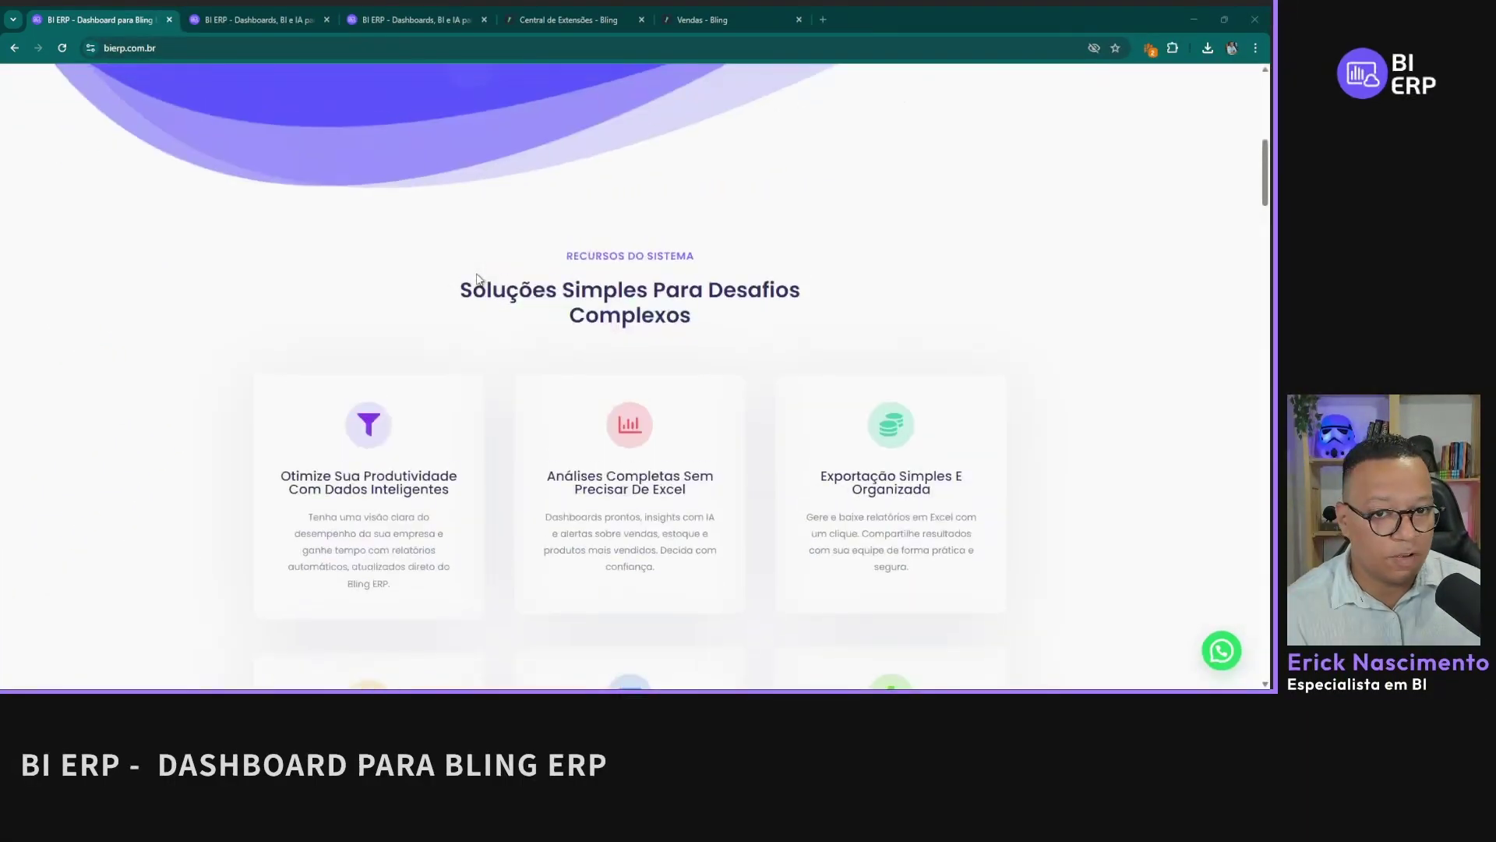
{"action": "scroll", "coordinate": [478, 279], "scroll_direction": "down", "scroll_amount": 10}
{"action": "scroll", "coordinate": [478, 281], "scroll_direction": "up", "scroll_amount": 11}
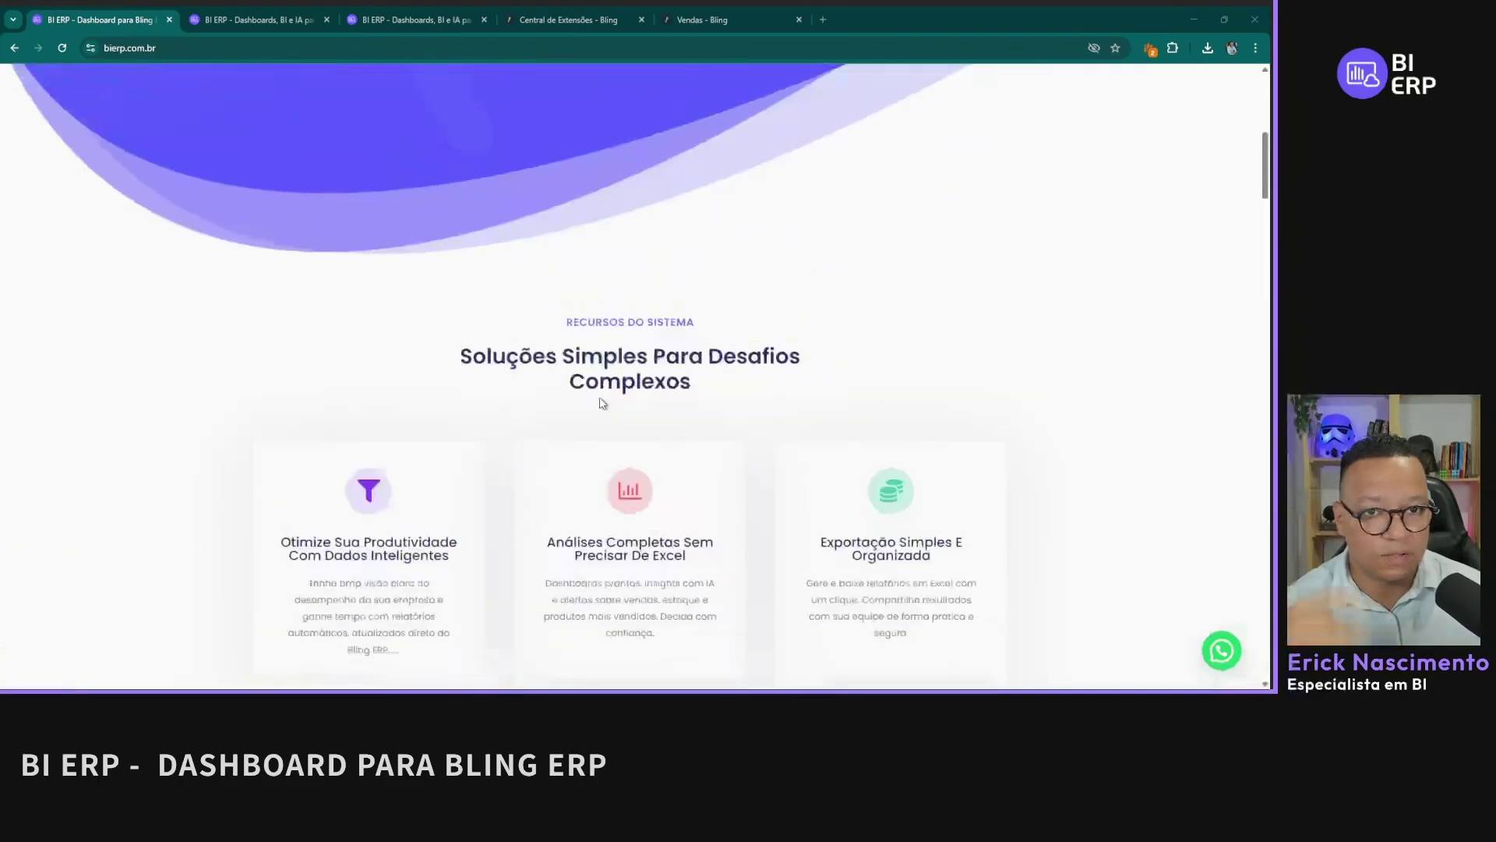
{"action": "scroll", "coordinate": [603, 403], "scroll_direction": "up", "scroll_amount": 8}
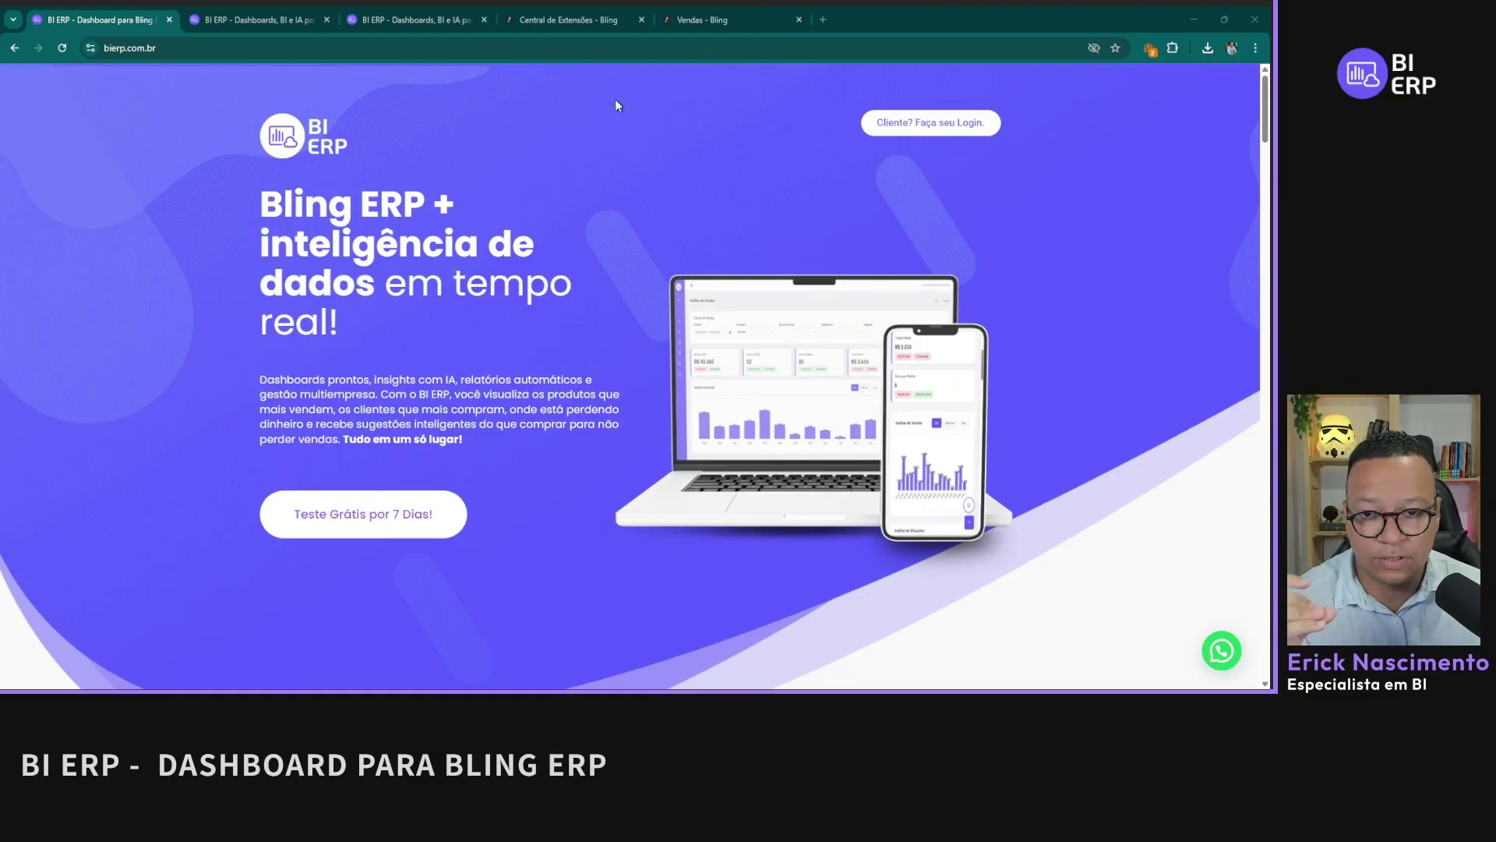
{"action": "scroll", "coordinate": [606, 173], "scroll_direction": "down", "scroll_amount": 8}
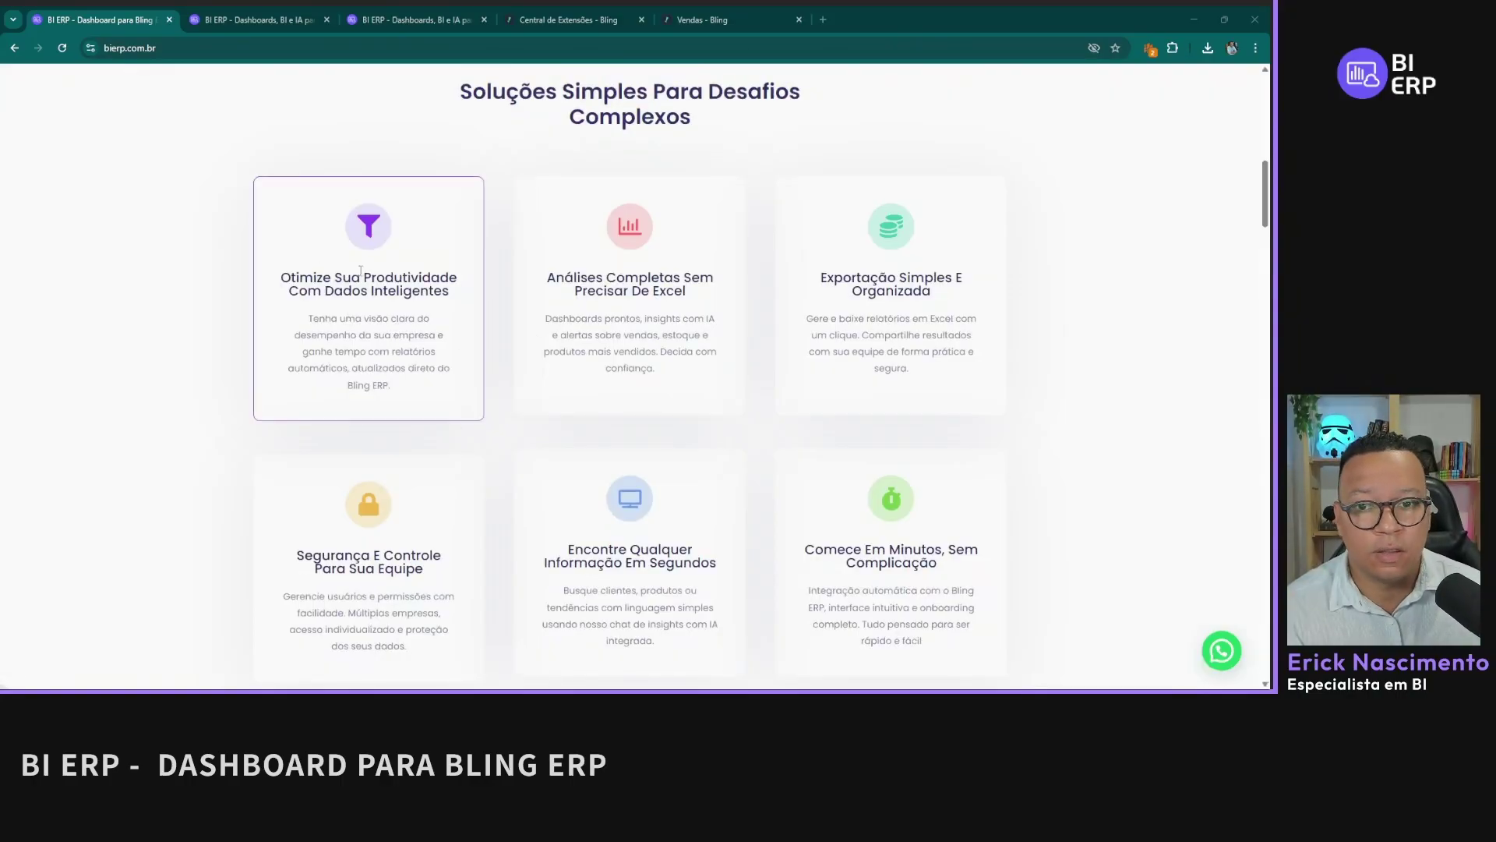
{"action": "scroll", "coordinate": [399, 311], "scroll_direction": "down", "scroll_amount": 1}
{"action": "scroll", "coordinate": [398, 312], "scroll_direction": "down", "scroll_amount": 10}
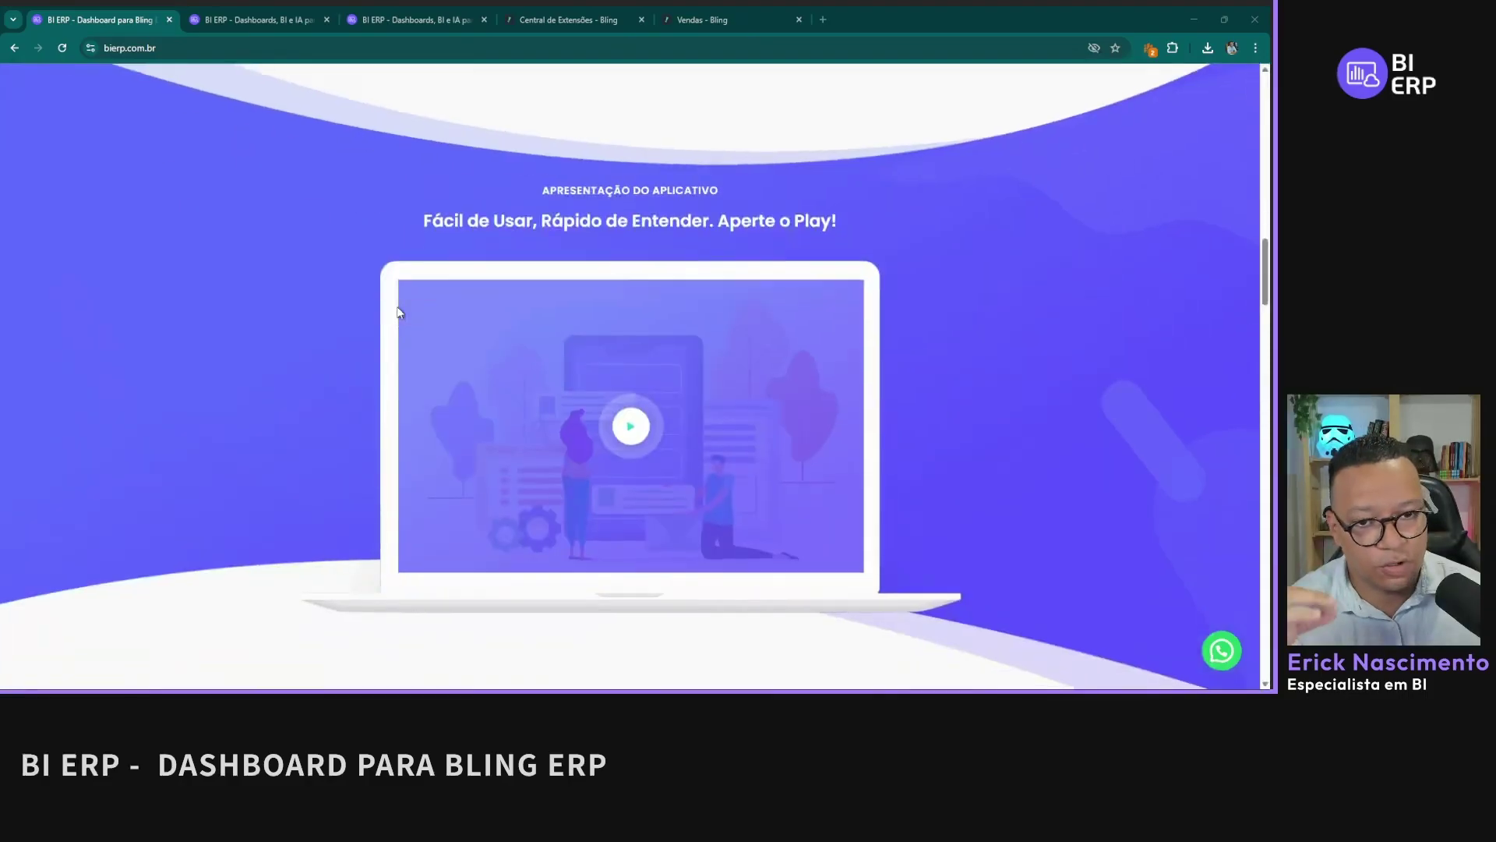
{"action": "scroll", "coordinate": [398, 311], "scroll_direction": "down", "scroll_amount": 3}
{"action": "scroll", "coordinate": [397, 312], "scroll_direction": "up", "scroll_amount": 12}
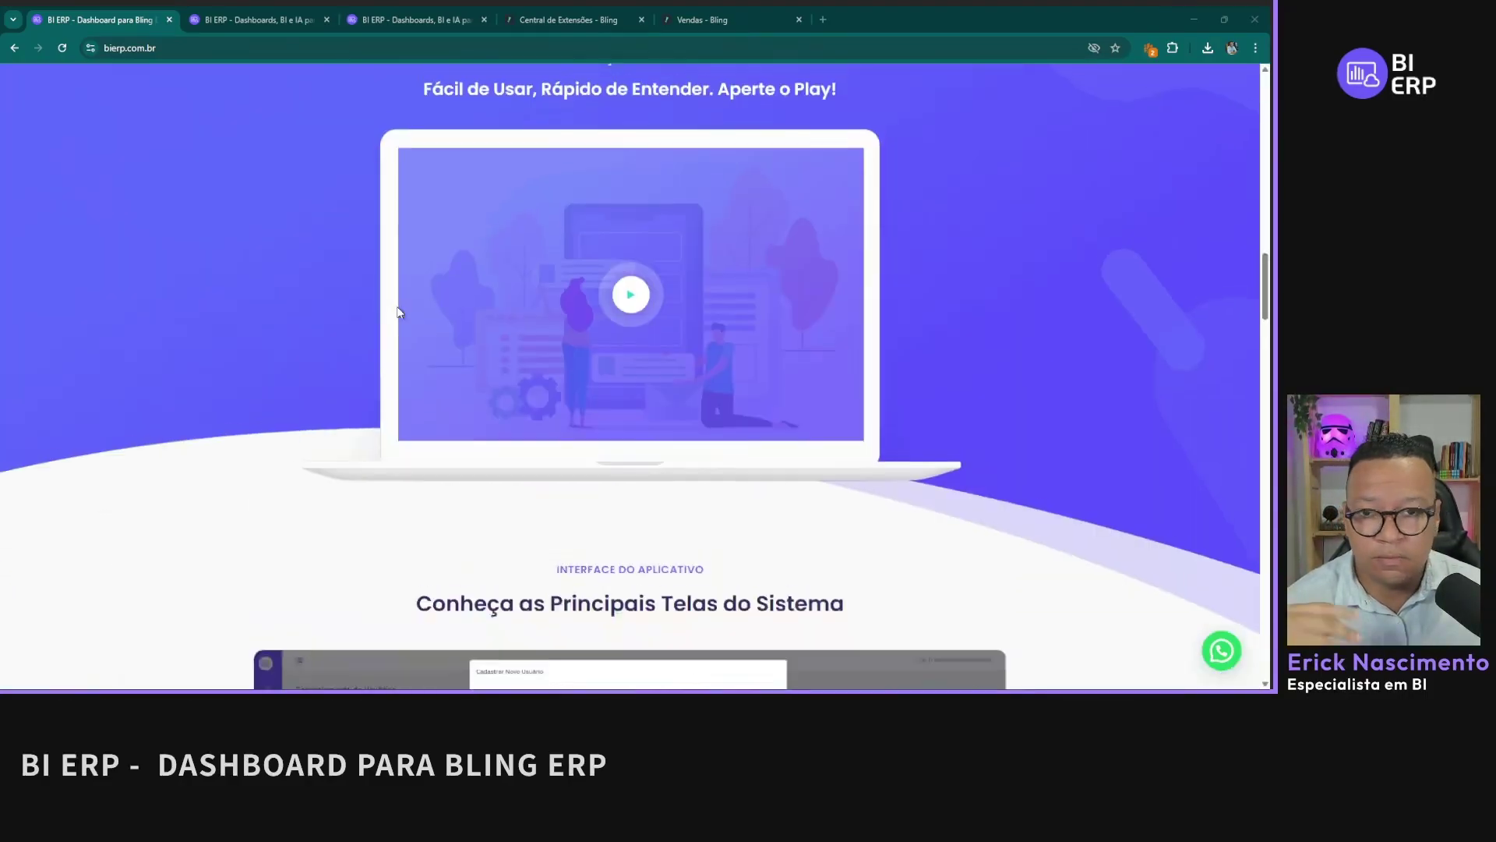
{"action": "scroll", "coordinate": [399, 312], "scroll_direction": "up", "scroll_amount": 8}
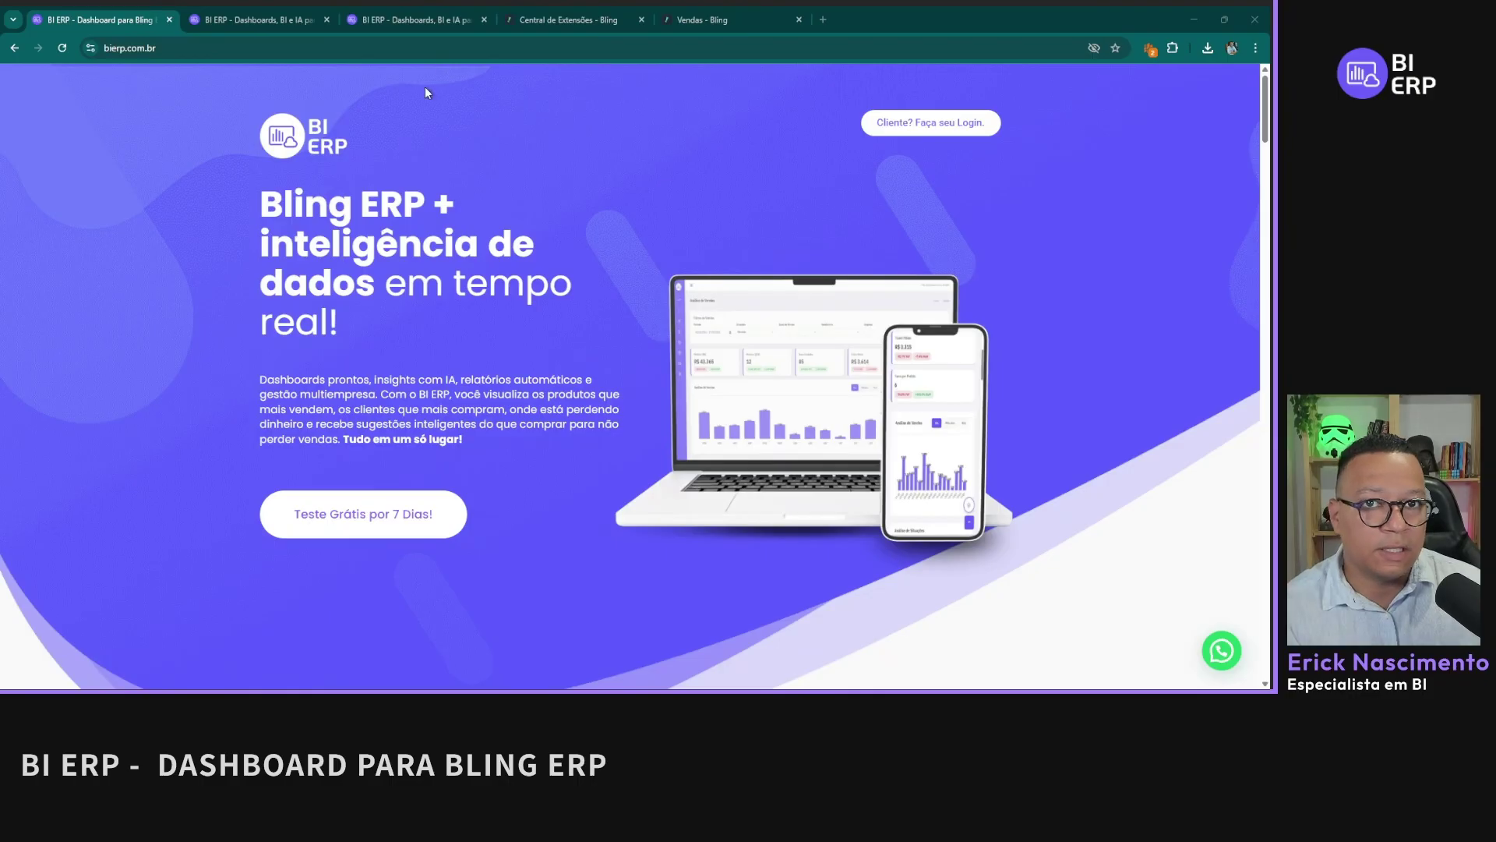
Step: View the BI ERP - Dashboards em Tempo Real page in Bling's Central de Extensões and dismiss the registration update notice
{"action": "left_click", "coordinate": [561, 20]}
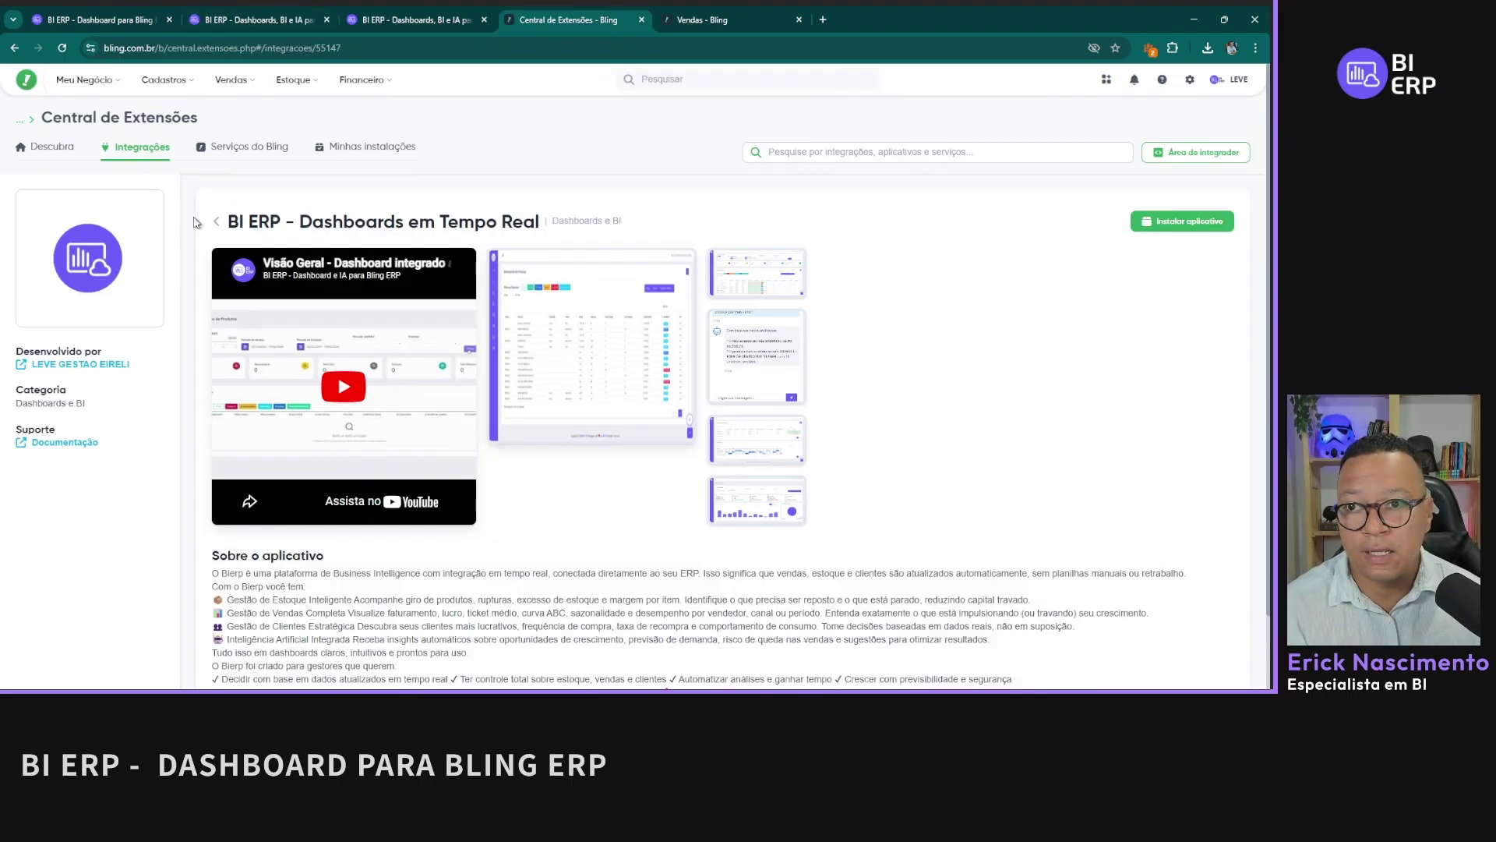
{"action": "left_click", "coordinate": [129, 123]}
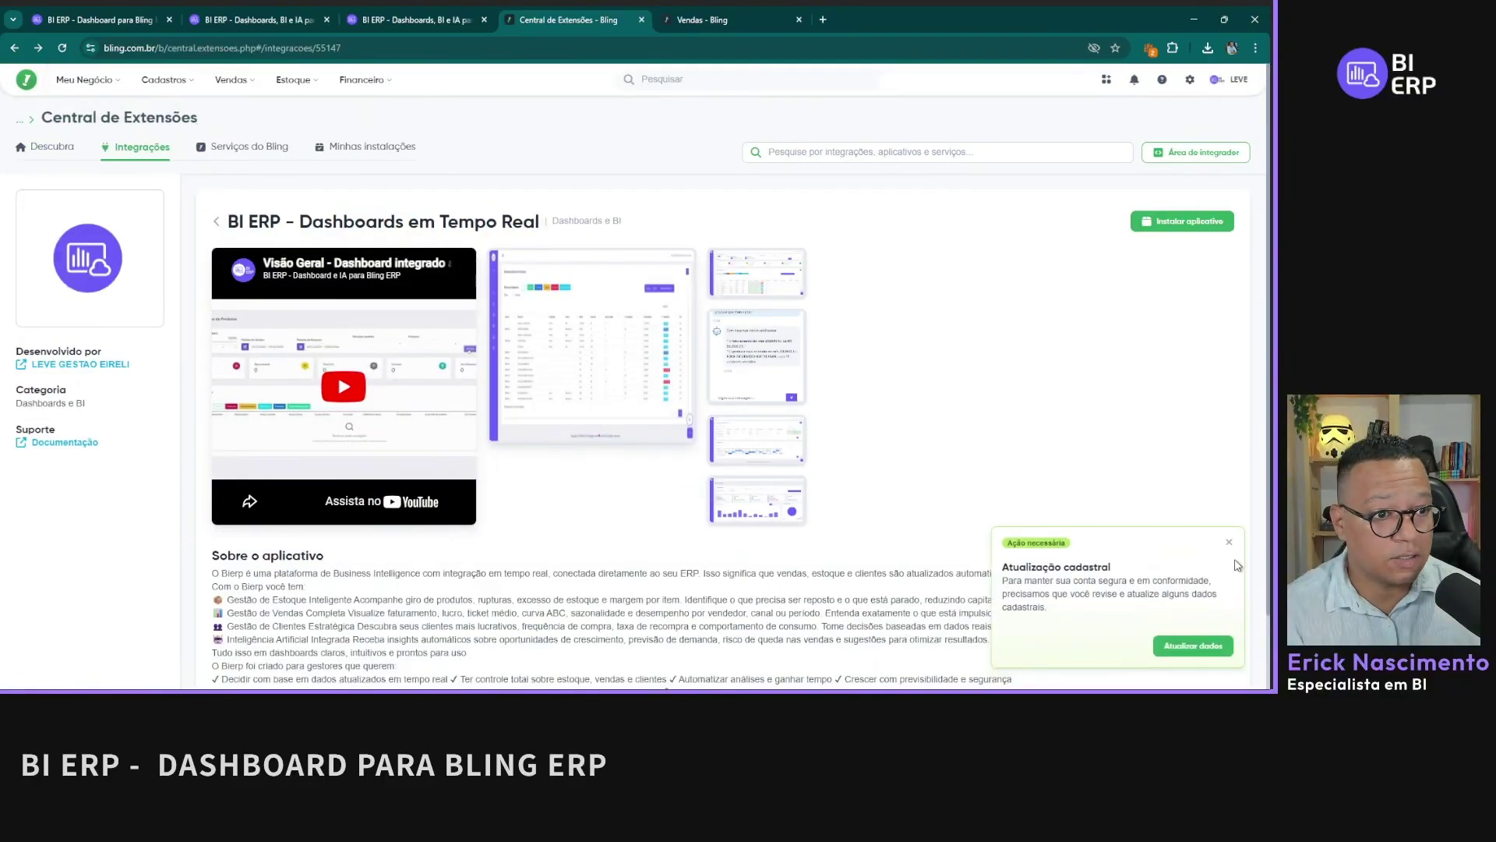
{"action": "left_click", "coordinate": [1229, 544]}
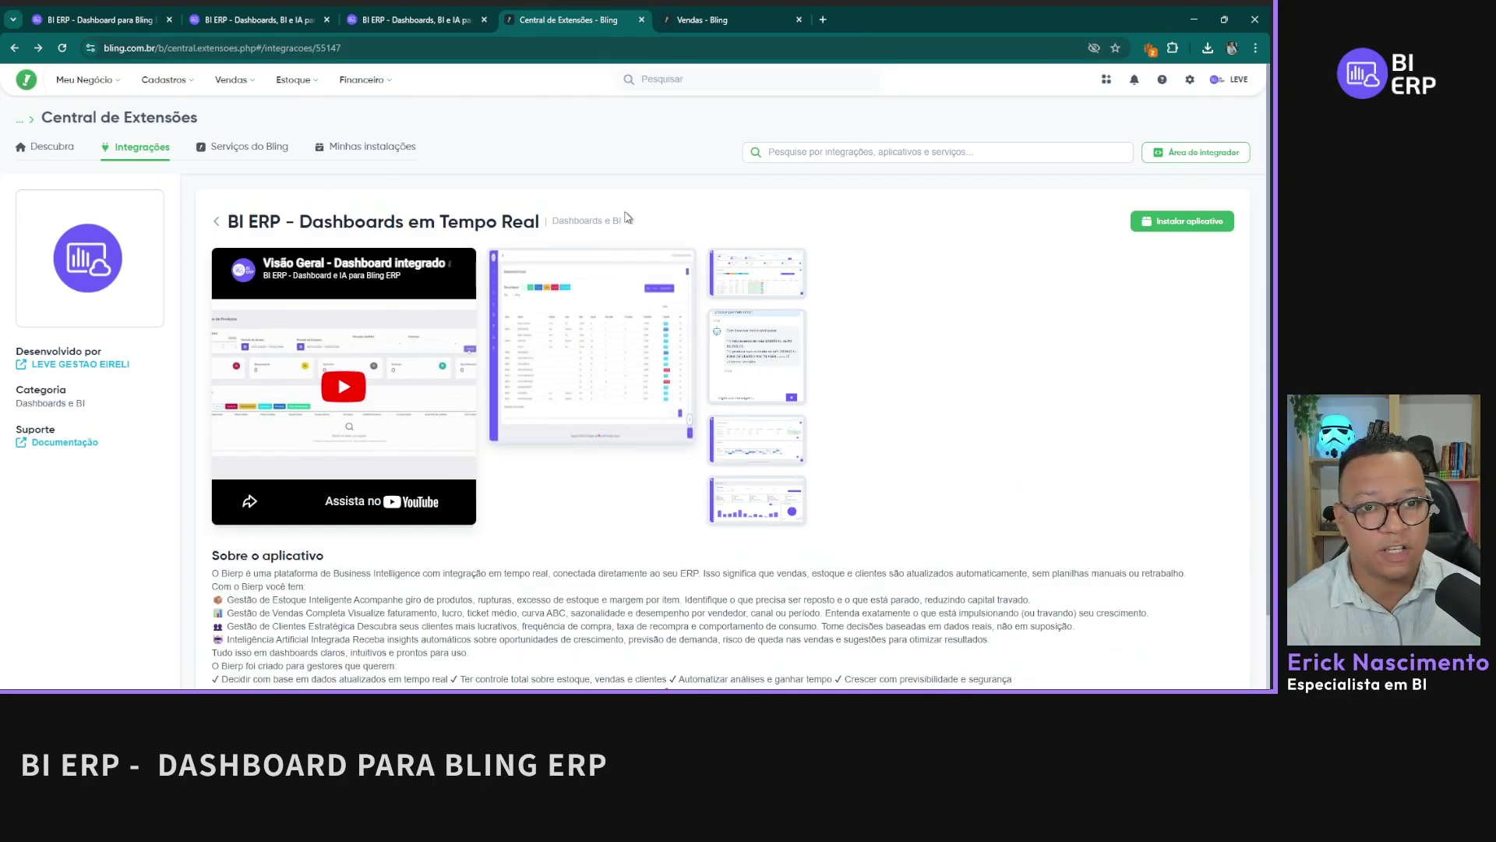
{"action": "scroll", "coordinate": [1029, 454], "scroll_direction": "down", "scroll_amount": 1}
{"action": "scroll", "coordinate": [1027, 452], "scroll_direction": "up", "scroll_amount": 1}
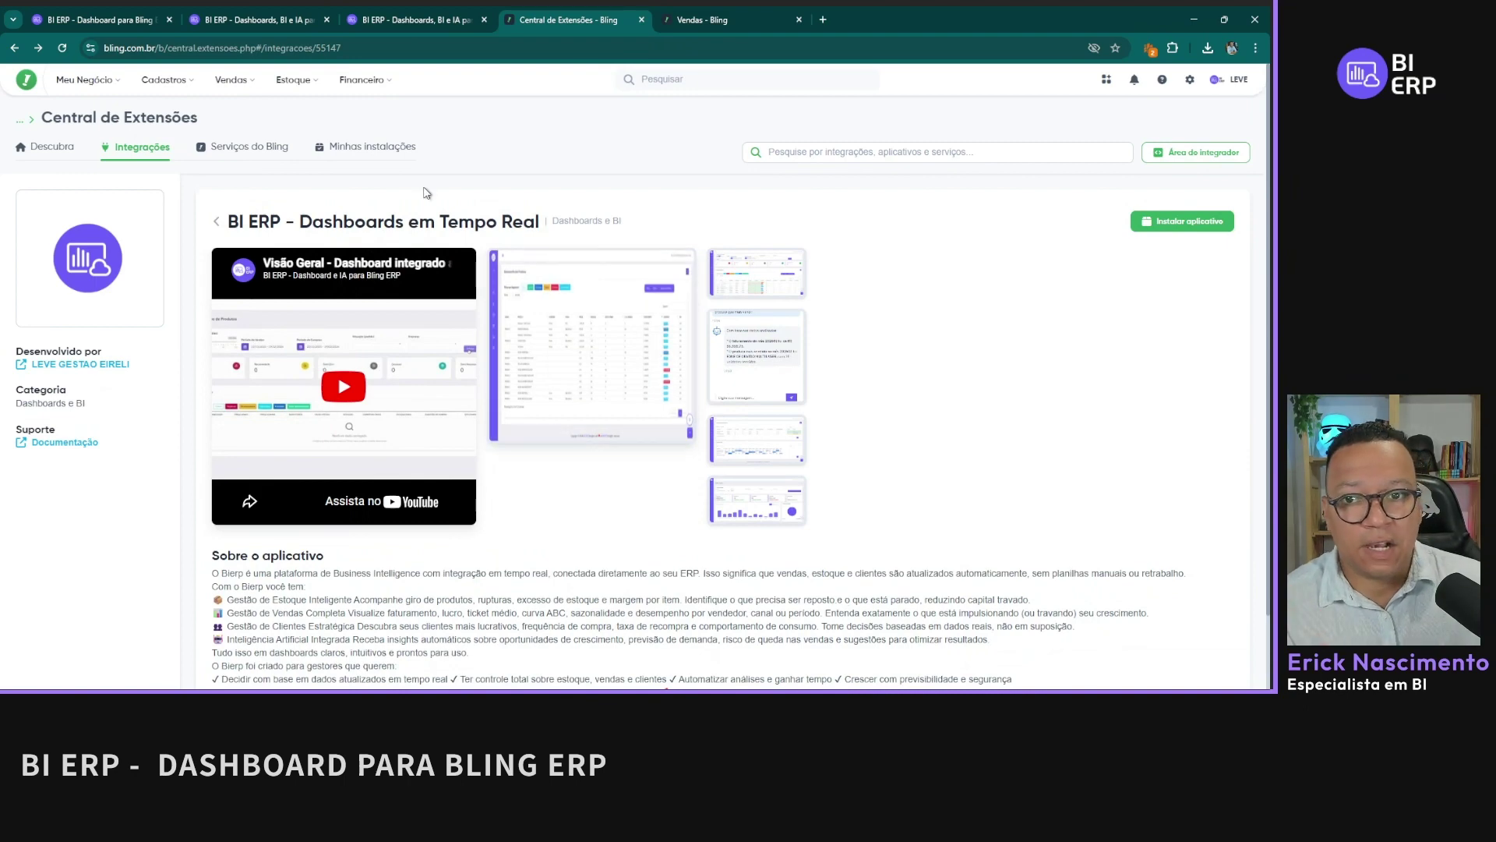
Step: Open the BI ERP home page, bierp.com.br, in a separate maximized incognito window
{"action": "mouse_move", "coordinate": [51, 10]}
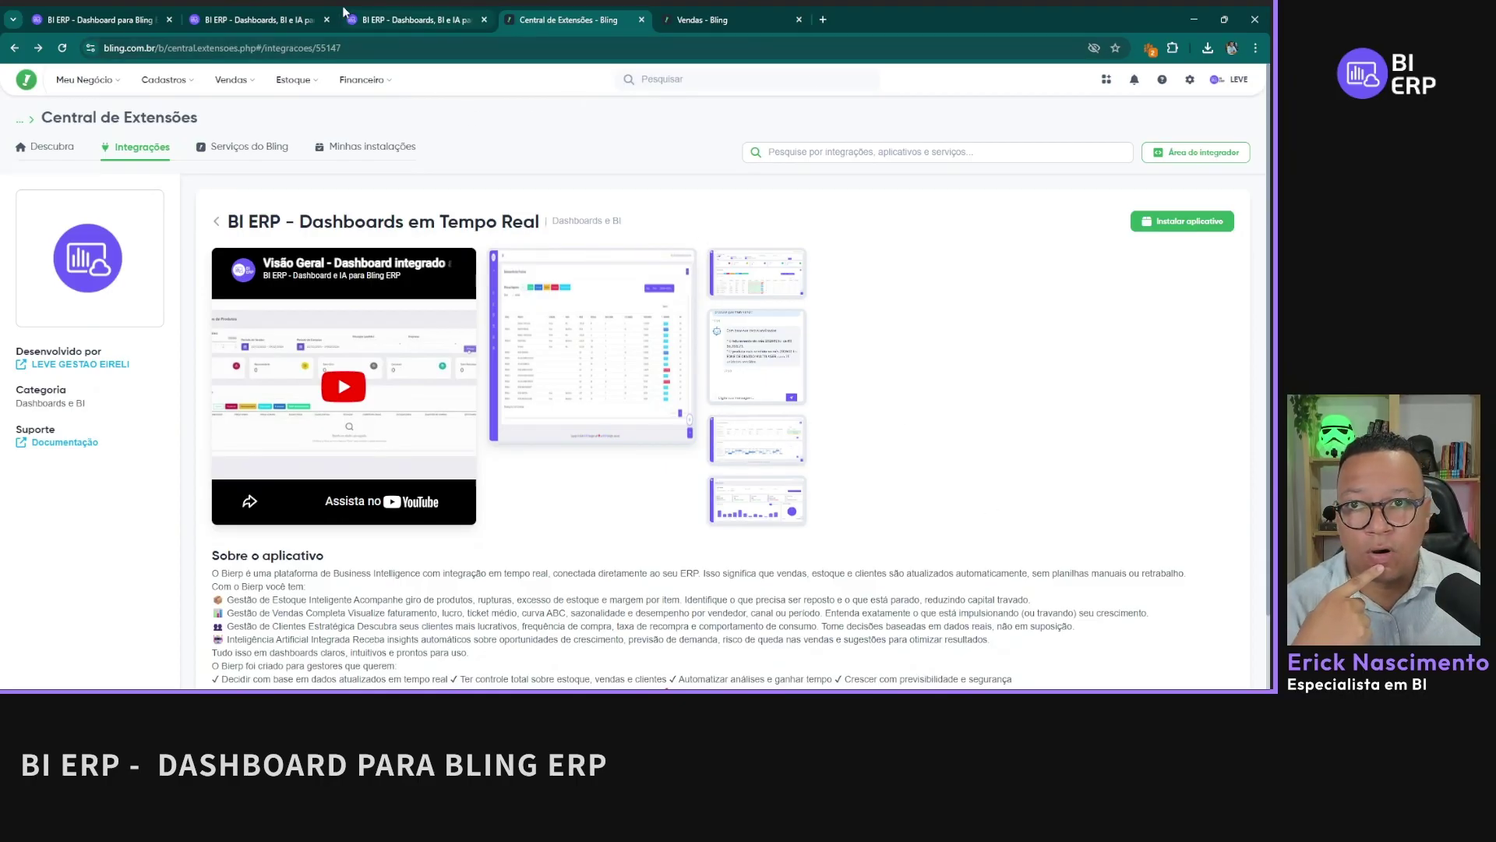
{"action": "mouse_move", "coordinate": [254, 11]}
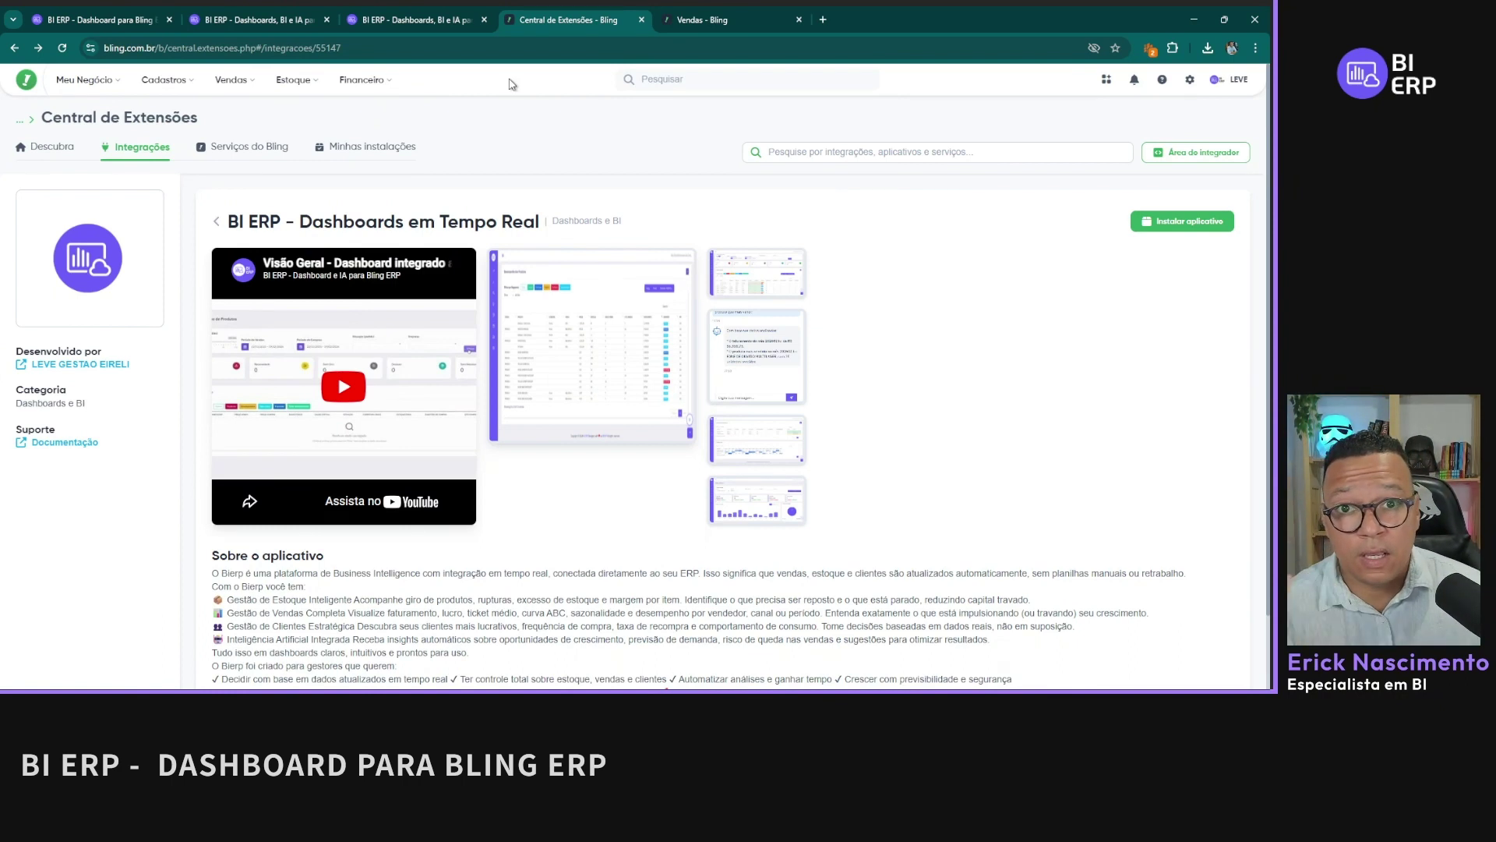
{"action": "left_click", "coordinate": [257, 19]}
{"action": "left_click", "coordinate": [100, 20]}
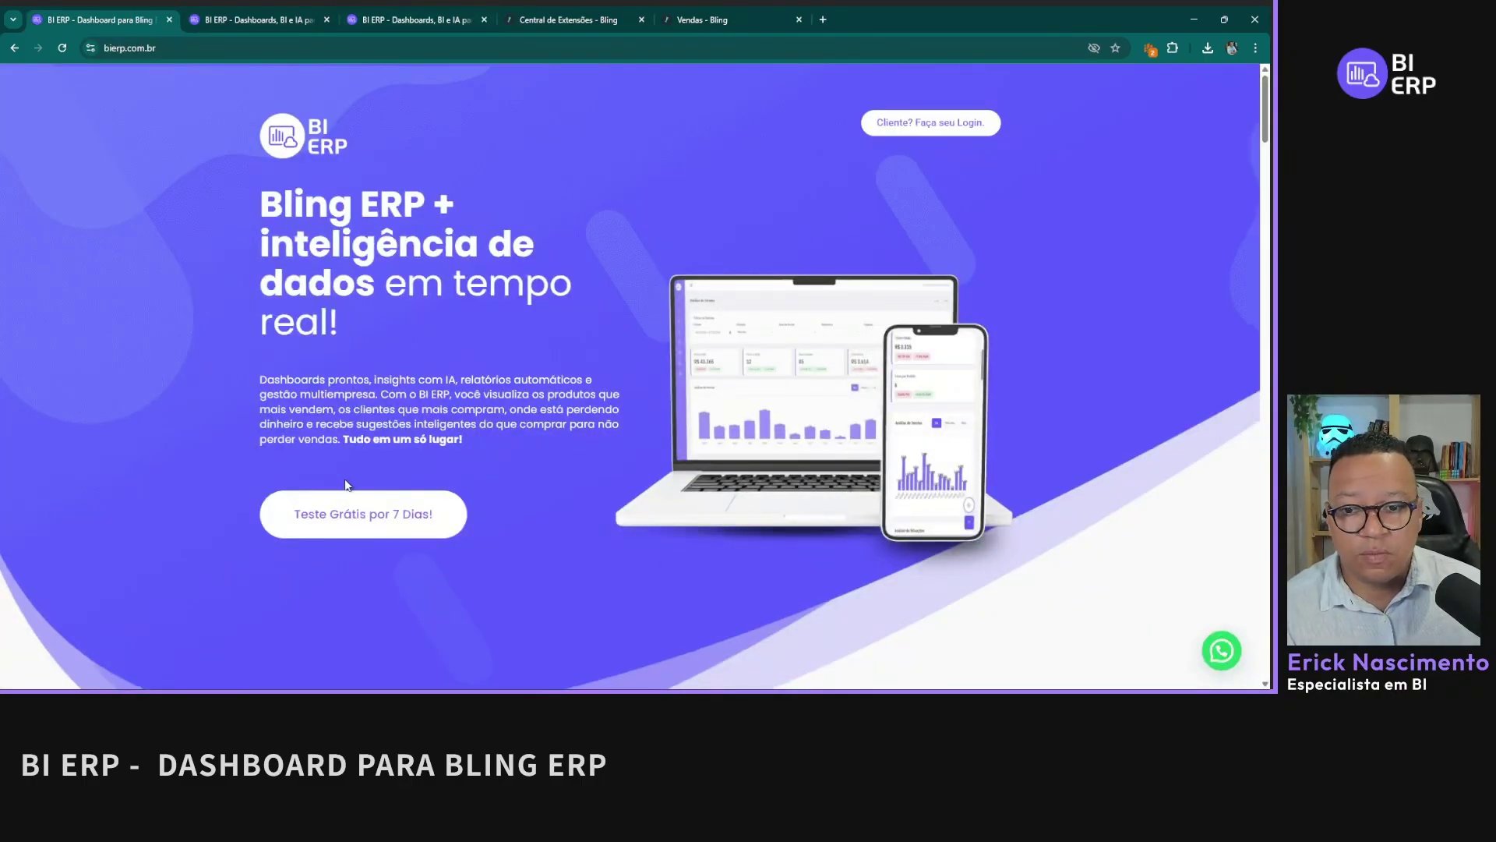
{"action": "left_click", "coordinate": [364, 45]}
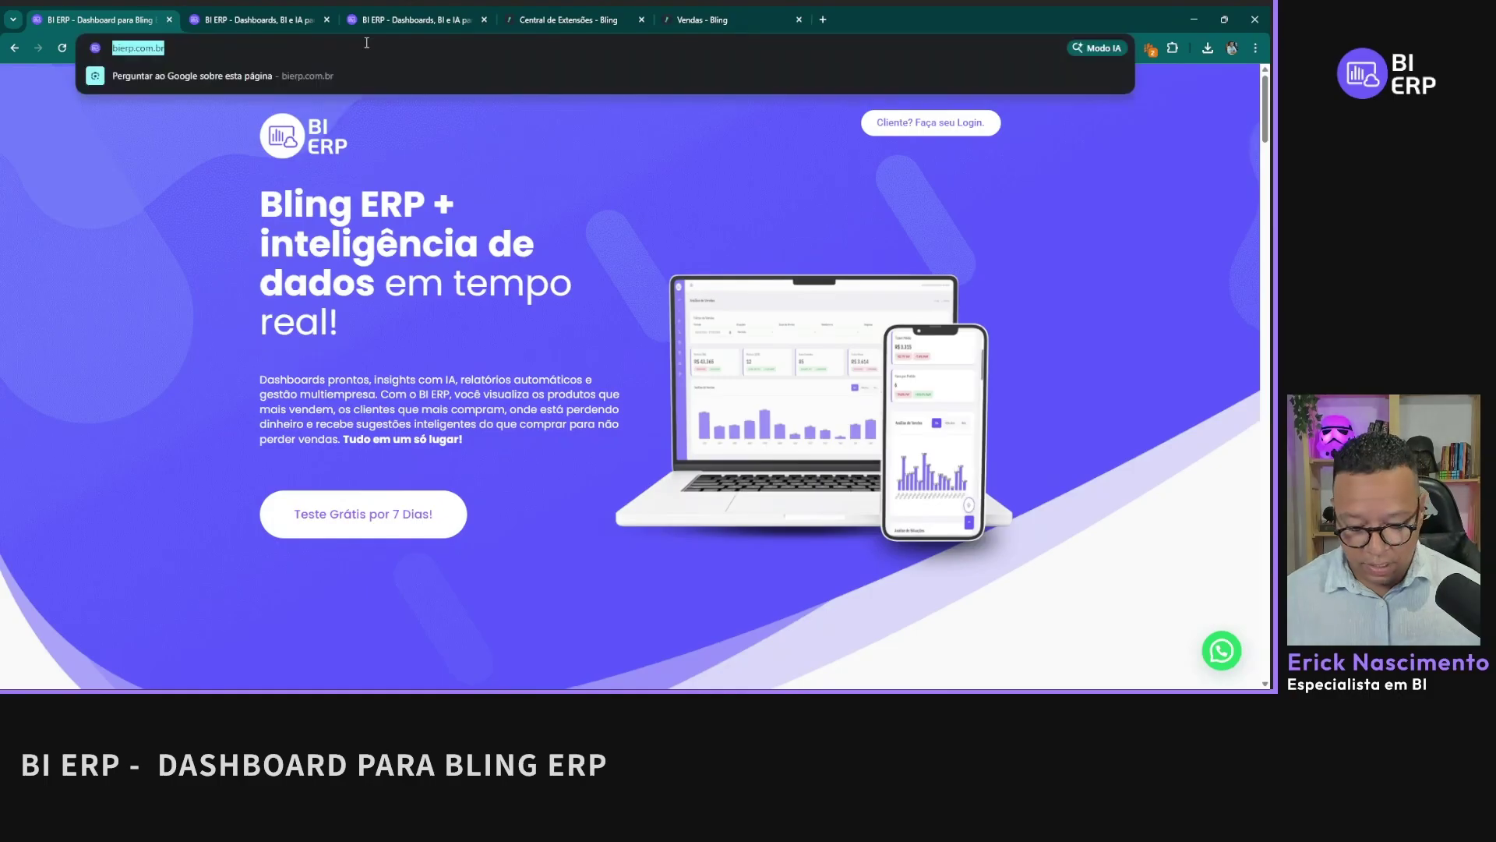
{"action": "key", "text": "ctrl+c"}
{"action": "key", "text": "ctrl+shift+n"}
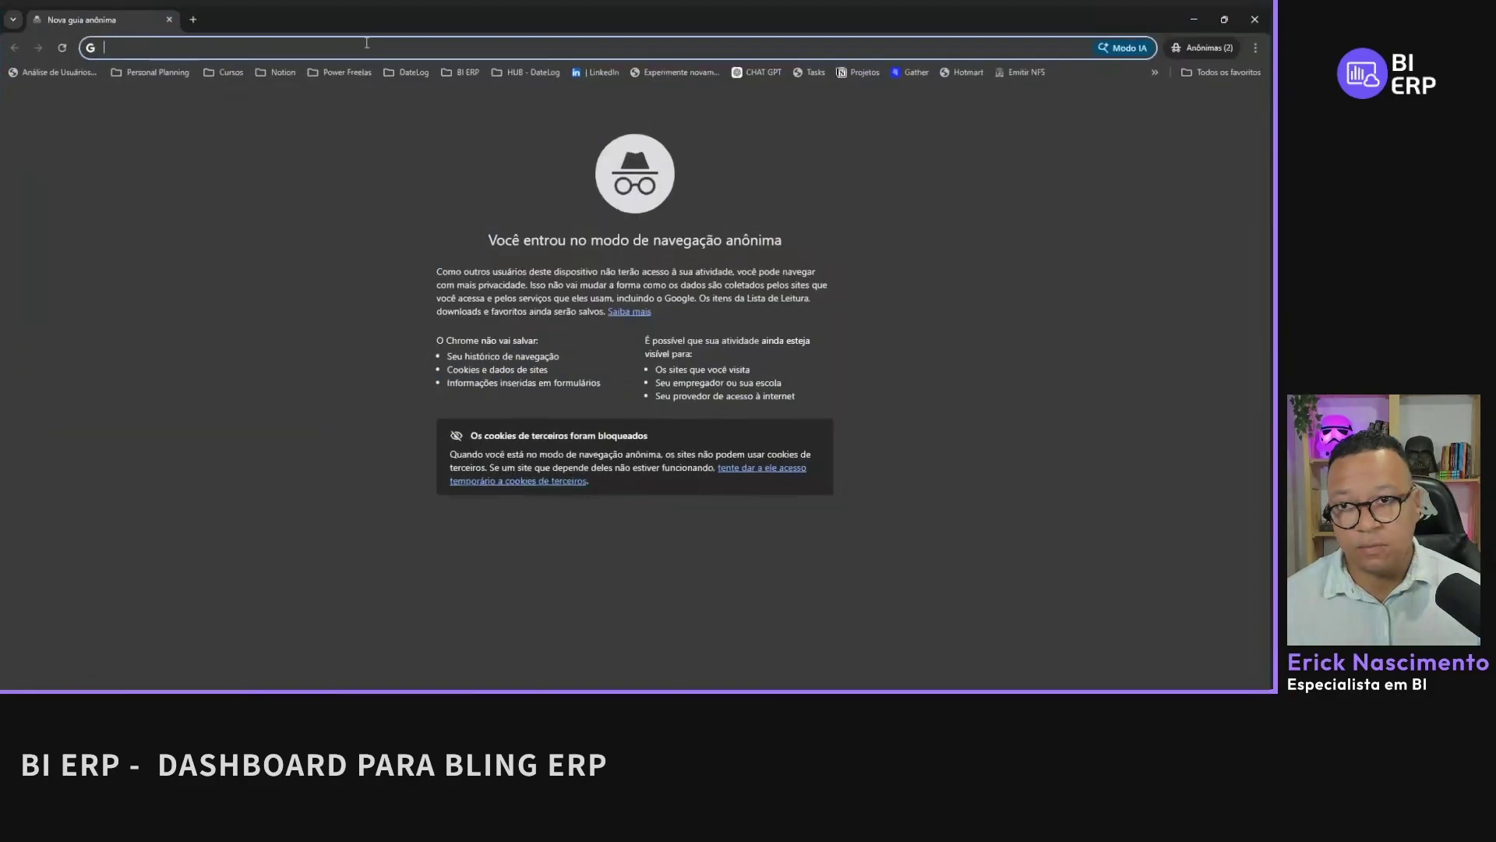
{"action": "key", "text": "ctrl+v"}
{"action": "key", "text": "Return"}
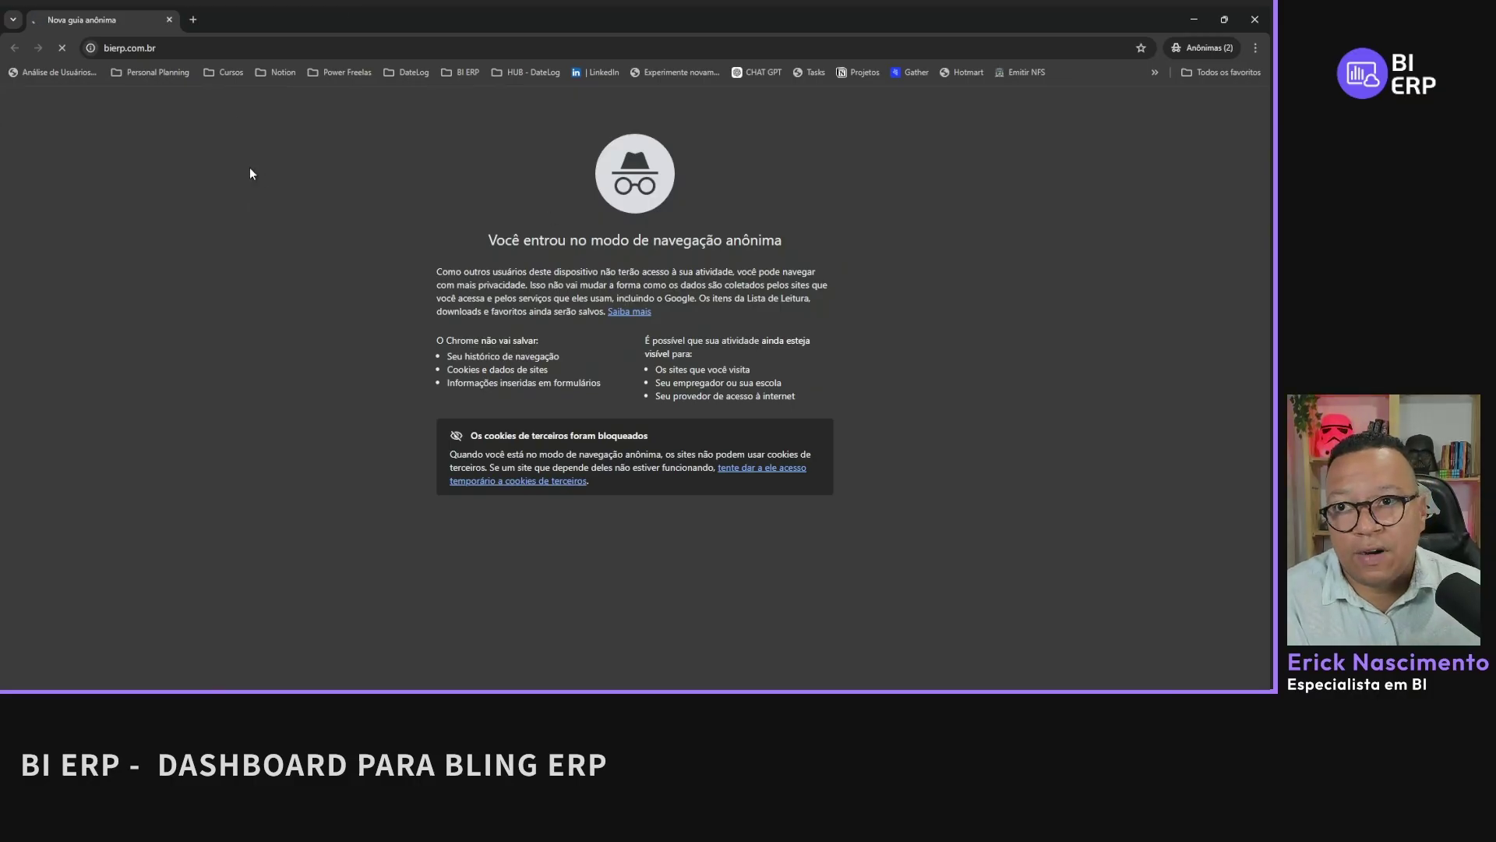
{"action": "left_click_drag", "start_coordinate": [1150, 20], "coordinate": [1019, 405]}
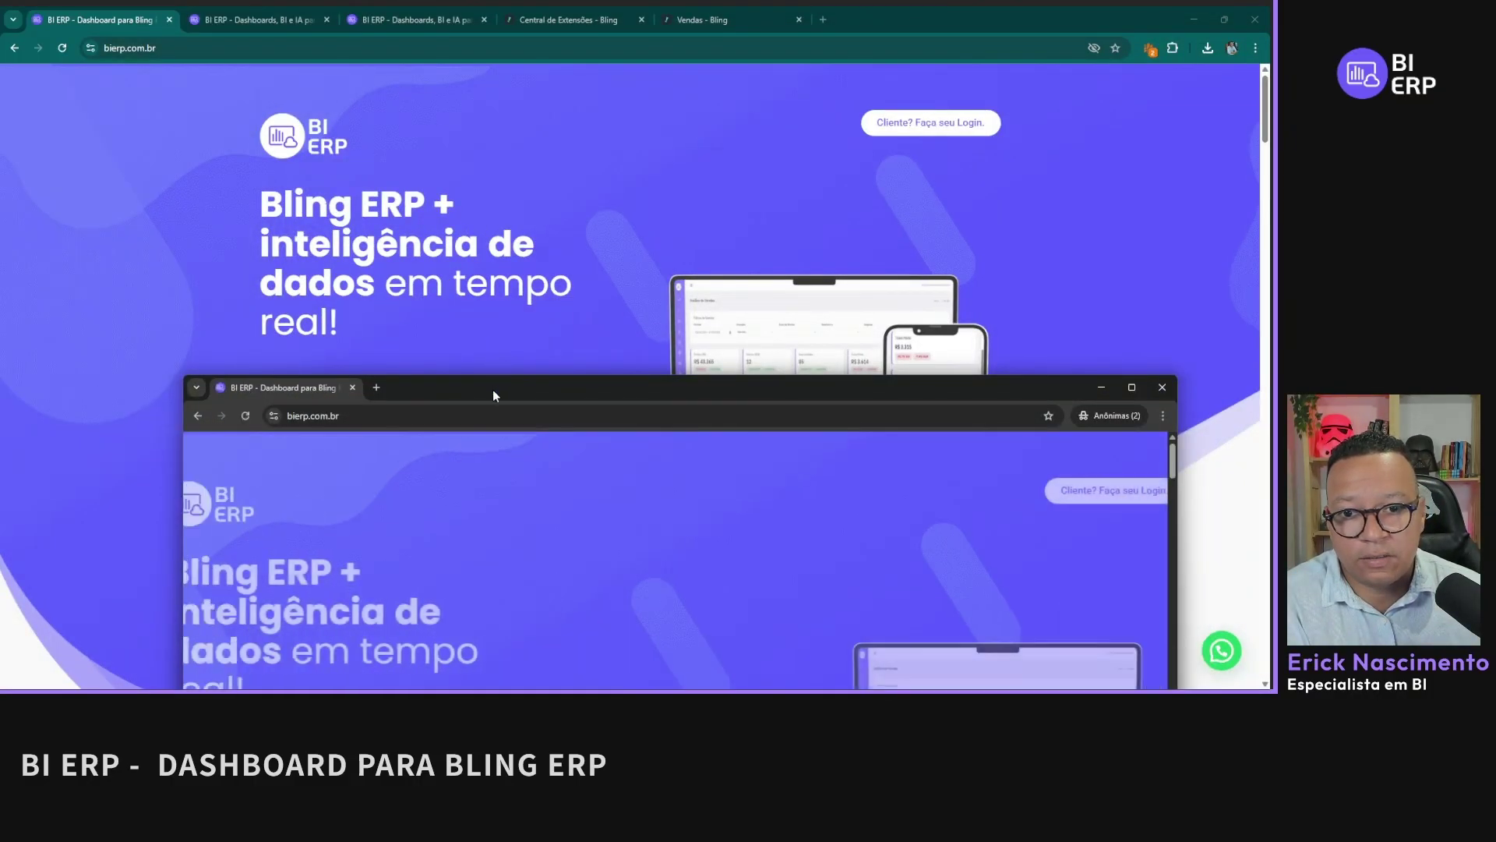
{"action": "double_click", "coordinate": [493, 393]}
Step: Look over the home page and open the account registration form for the 7-day free trial
{"action": "scroll", "coordinate": [634, 407], "scroll_direction": "down", "scroll_amount": 2}
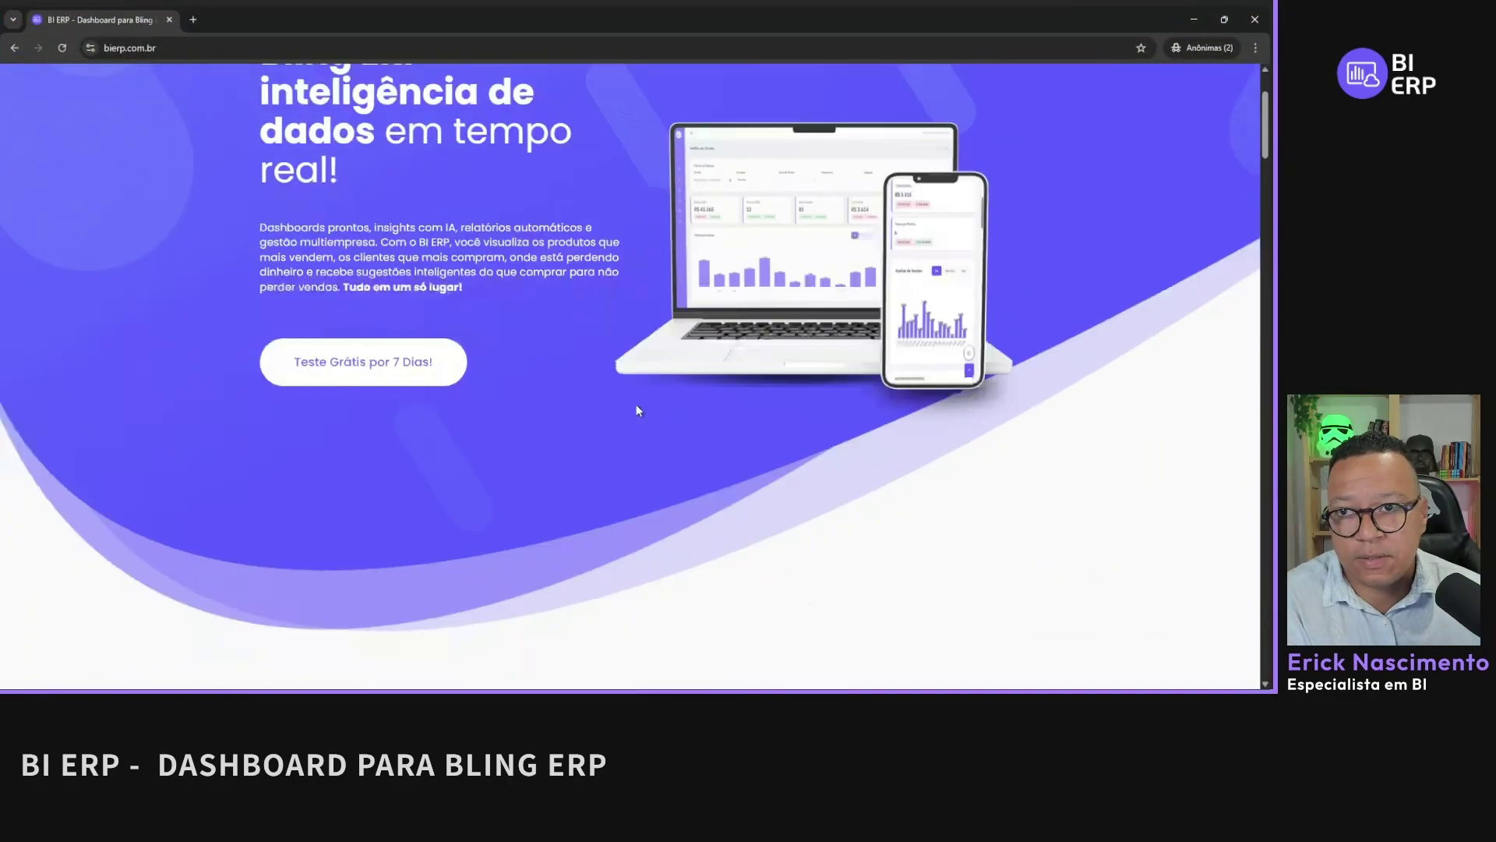
{"action": "scroll", "coordinate": [554, 490], "scroll_direction": "up", "scroll_amount": 2}
{"action": "scroll", "coordinate": [311, 538], "scroll_direction": "down", "scroll_amount": 8}
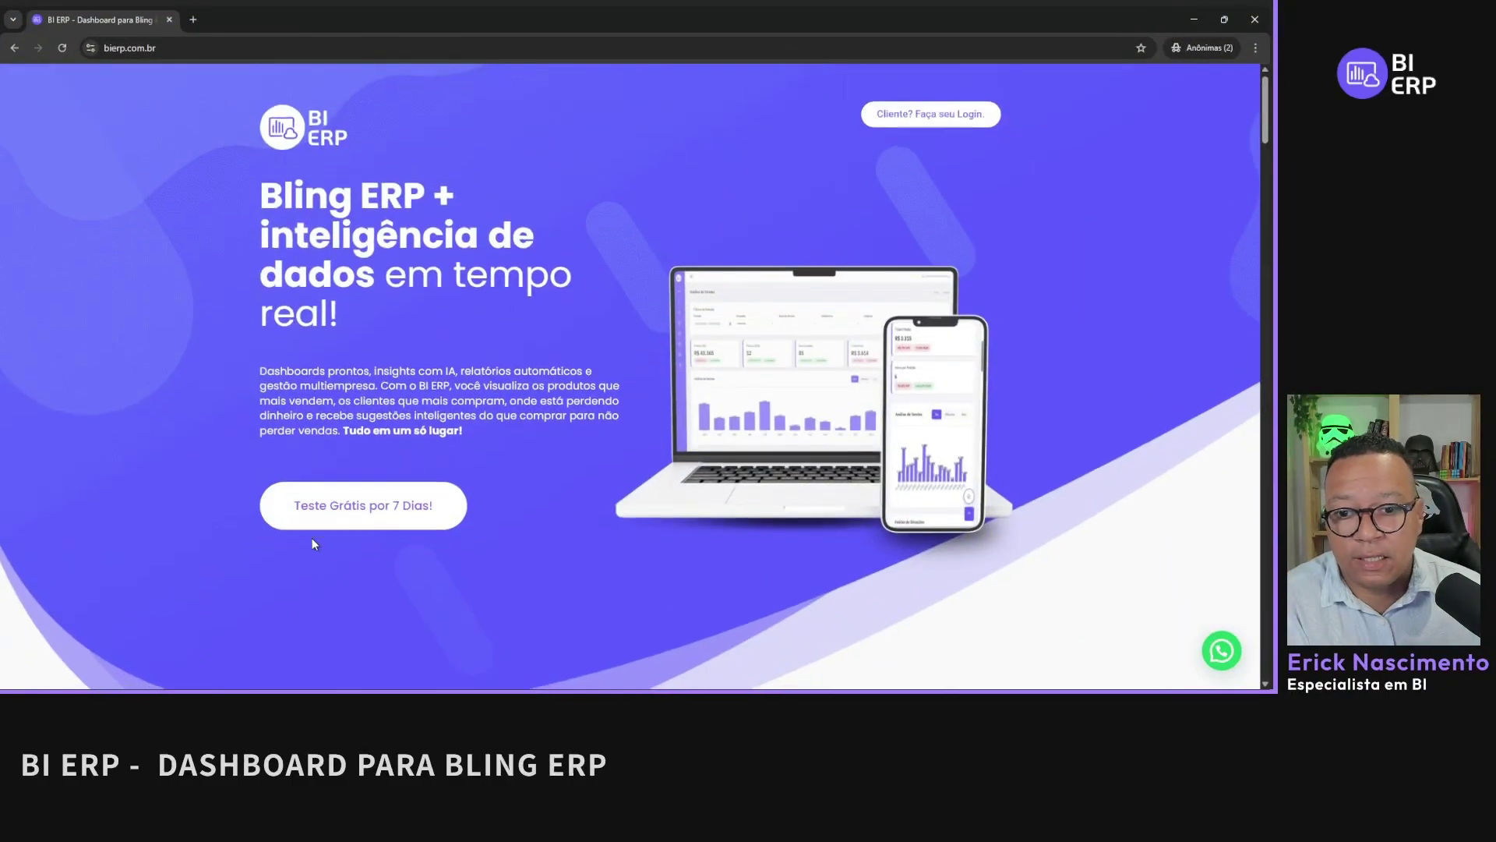
{"action": "scroll", "coordinate": [444, 290], "scroll_direction": "down", "scroll_amount": 5}
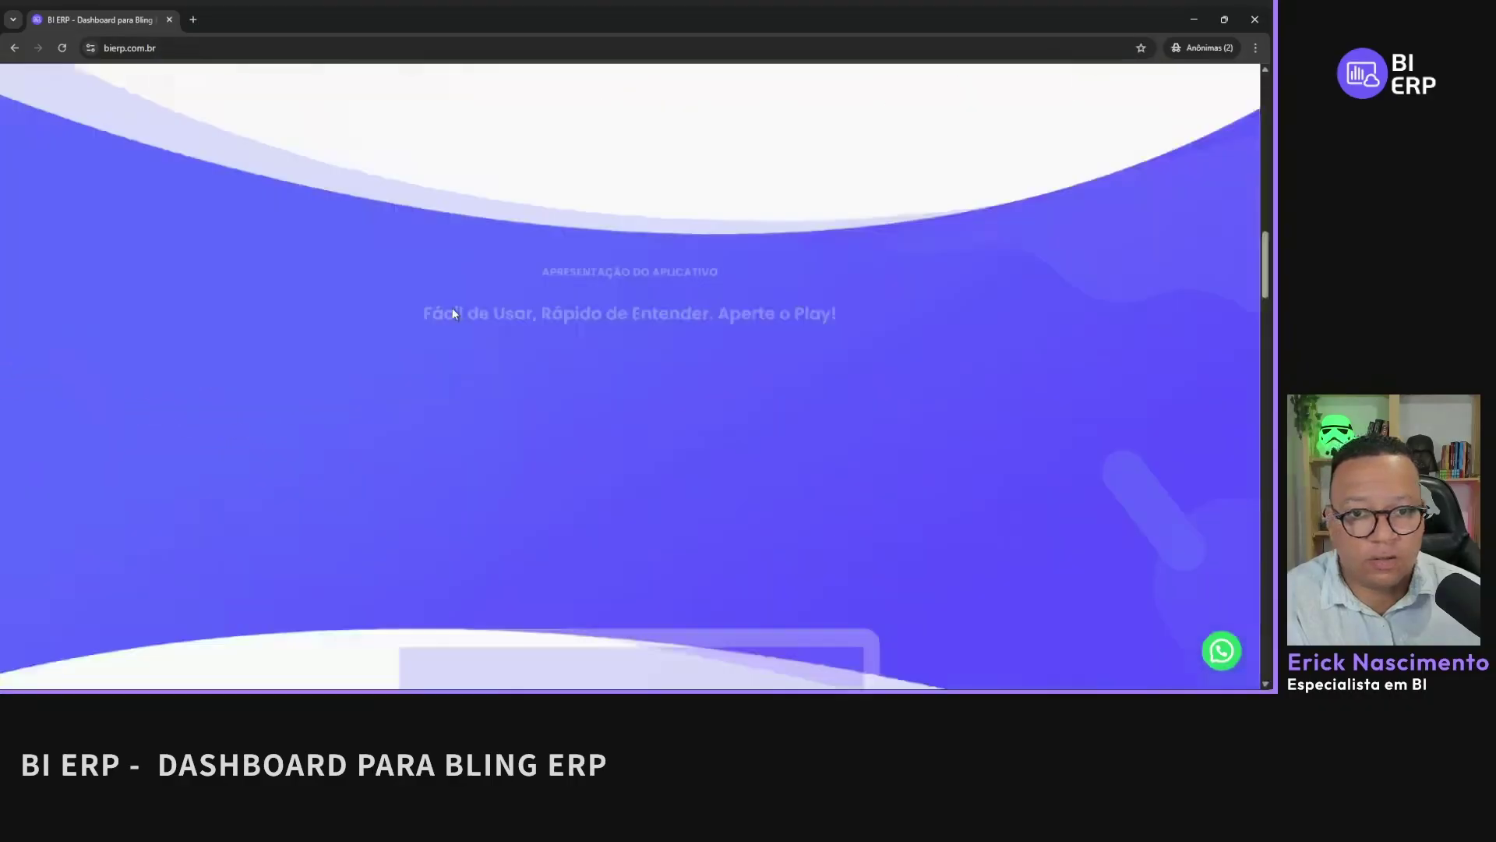
{"action": "scroll", "coordinate": [444, 296], "scroll_direction": "up", "scroll_amount": 12}
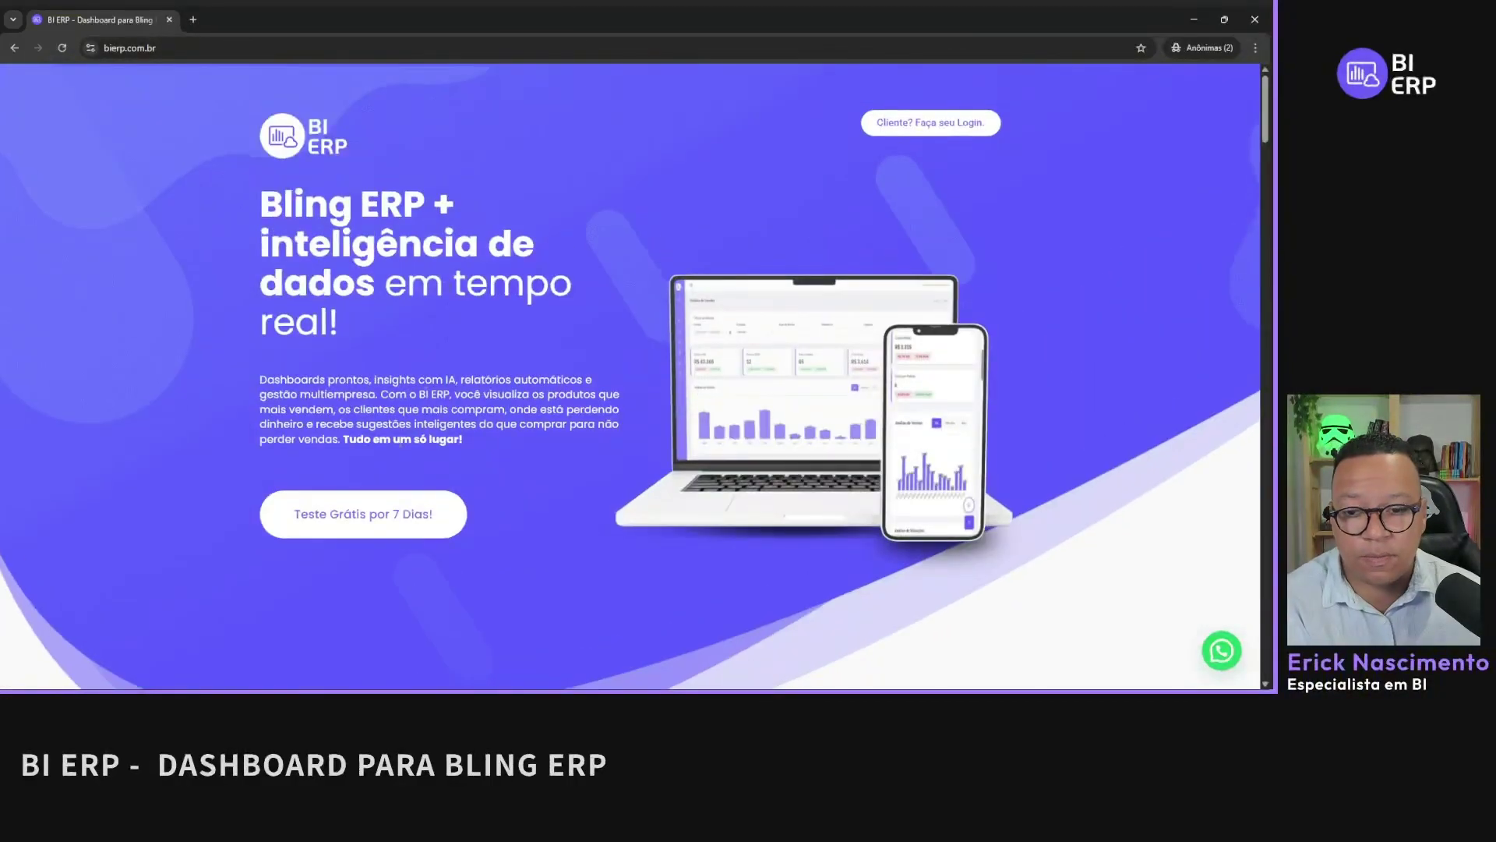
{"action": "left_click", "coordinate": [366, 510]}
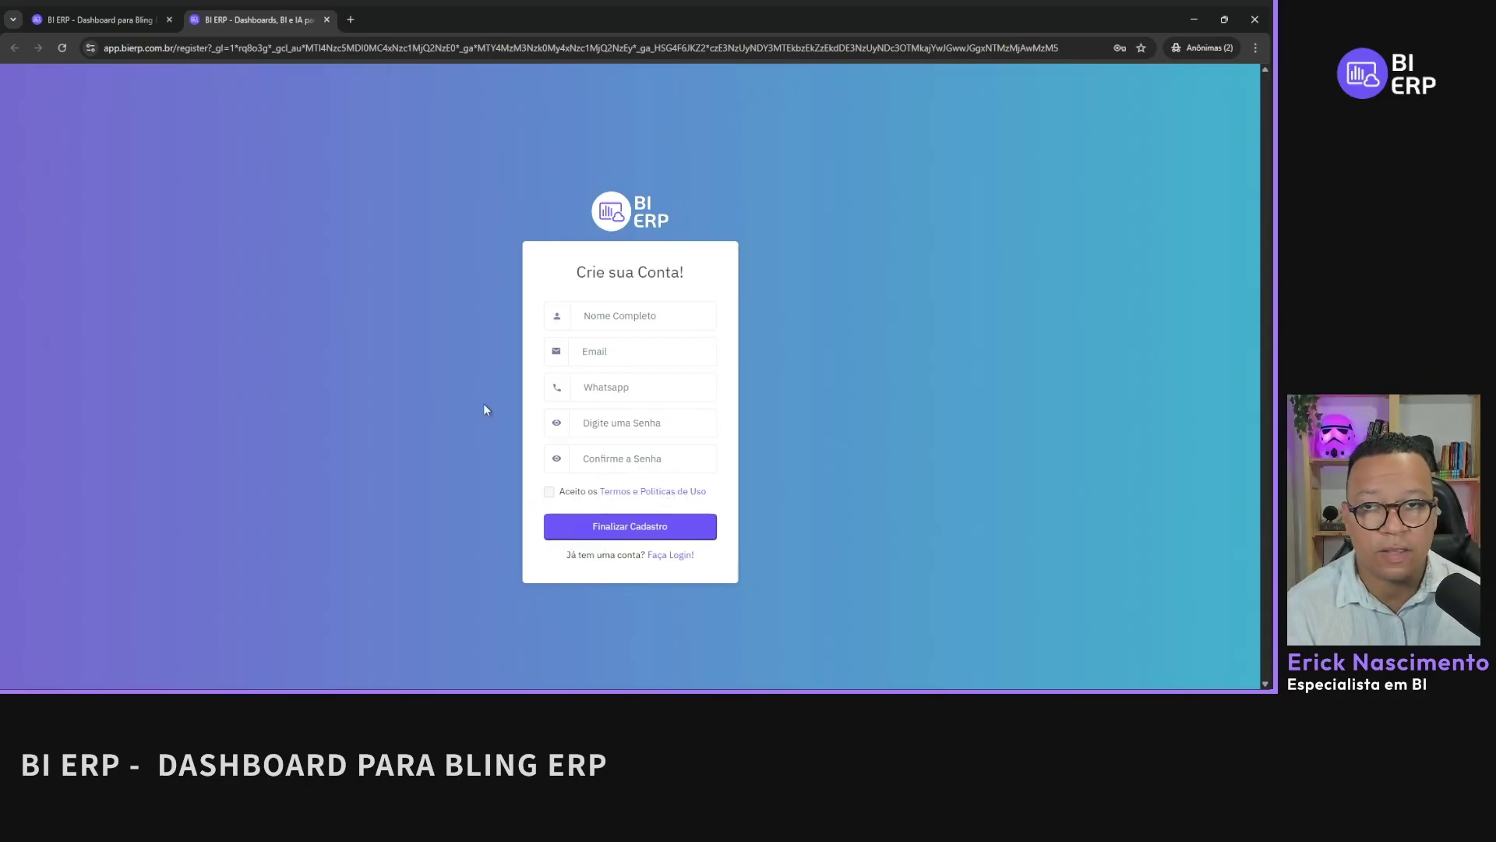
Step: Return to the signed-in browser window and view the sales analysis, Bling integration and extension pages
{"action": "left_click", "coordinate": [1202, 23]}
{"action": "left_click", "coordinate": [274, 14]}
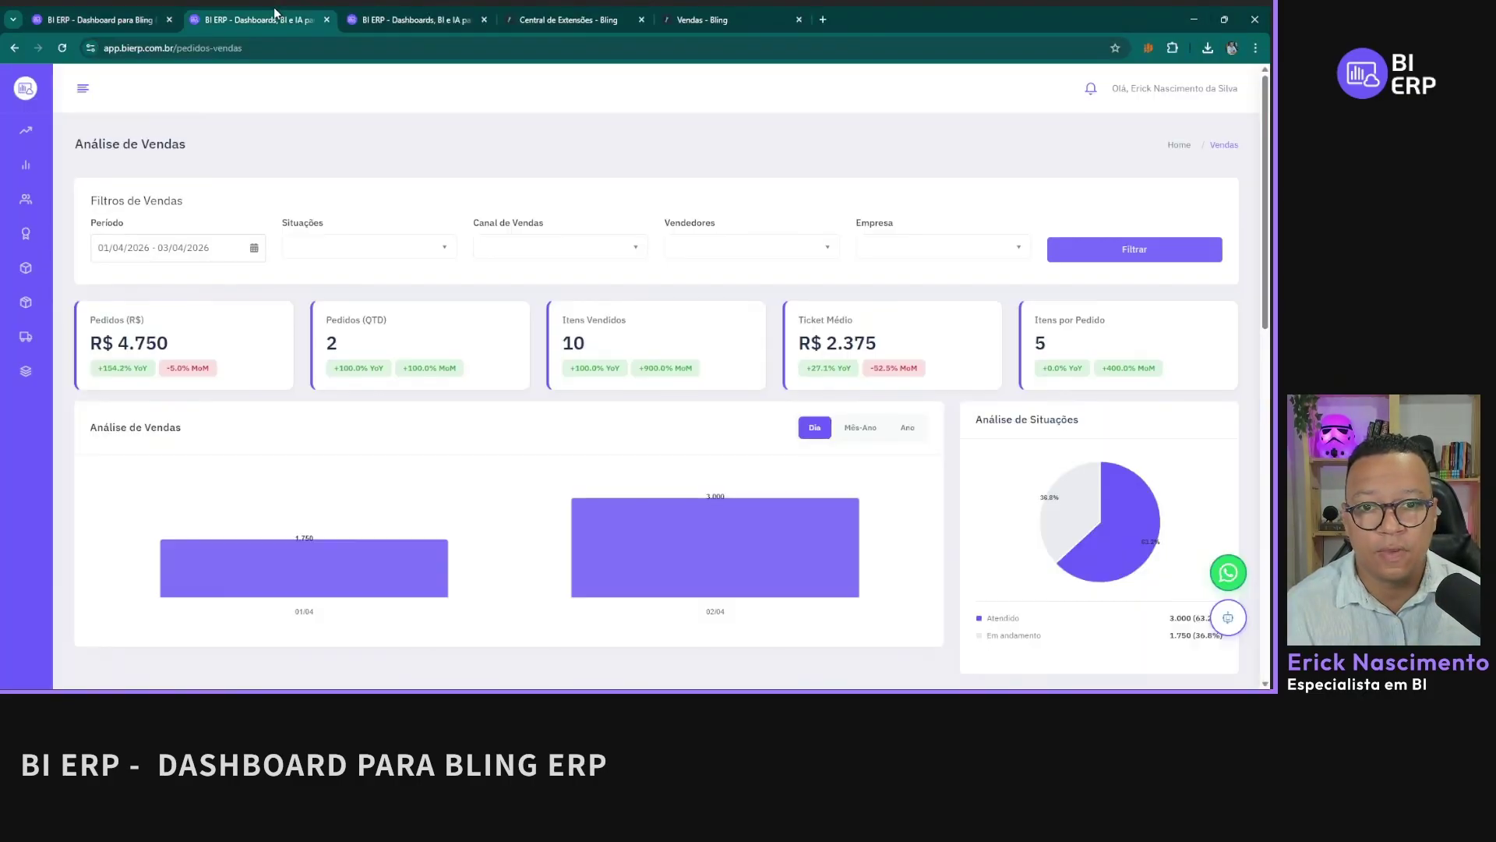
{"action": "left_click", "coordinate": [413, 16]}
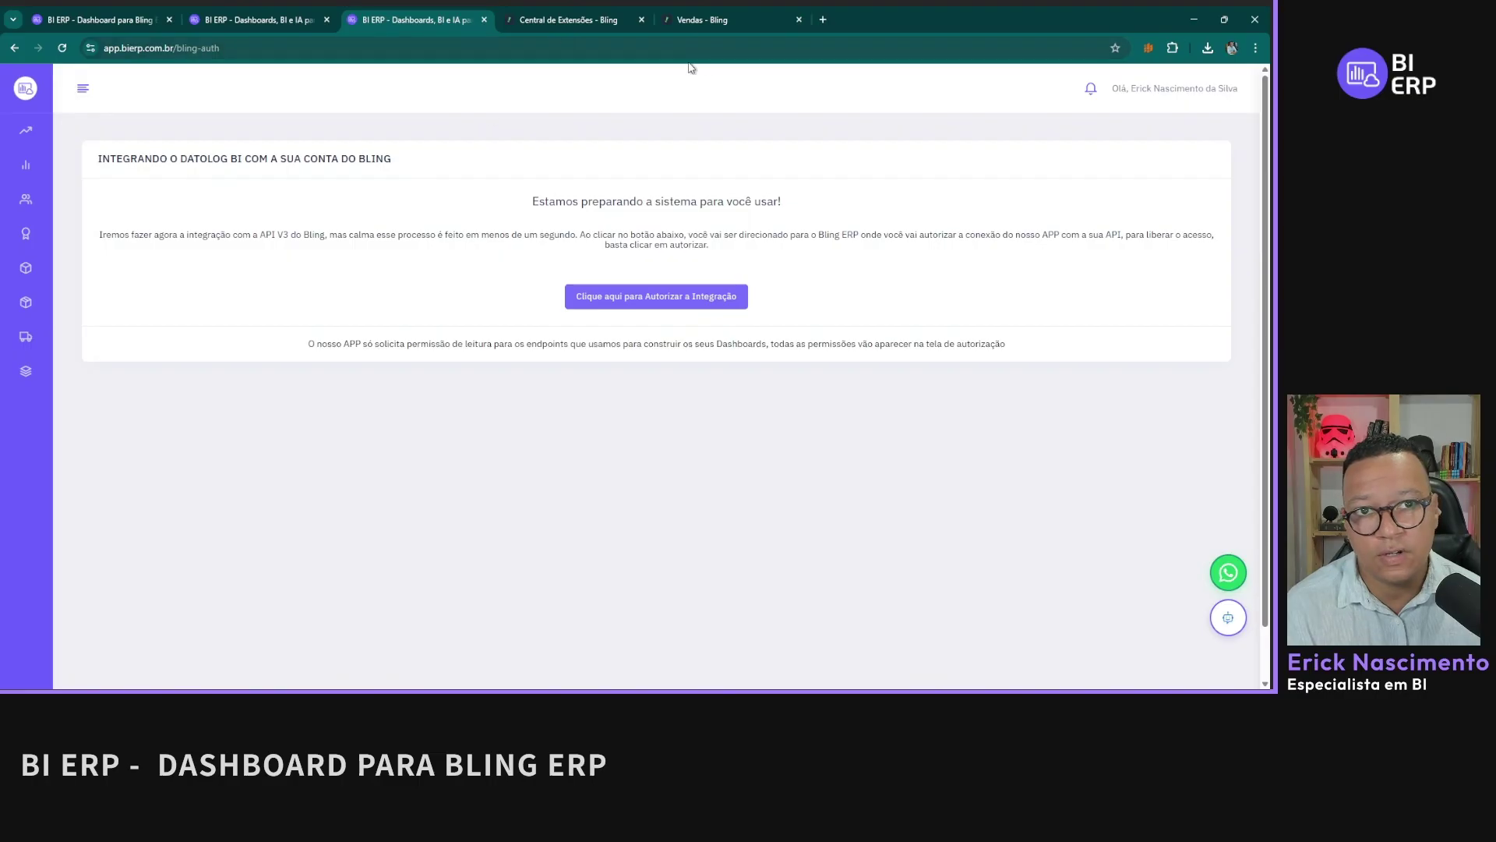
{"action": "left_click", "coordinate": [527, 16]}
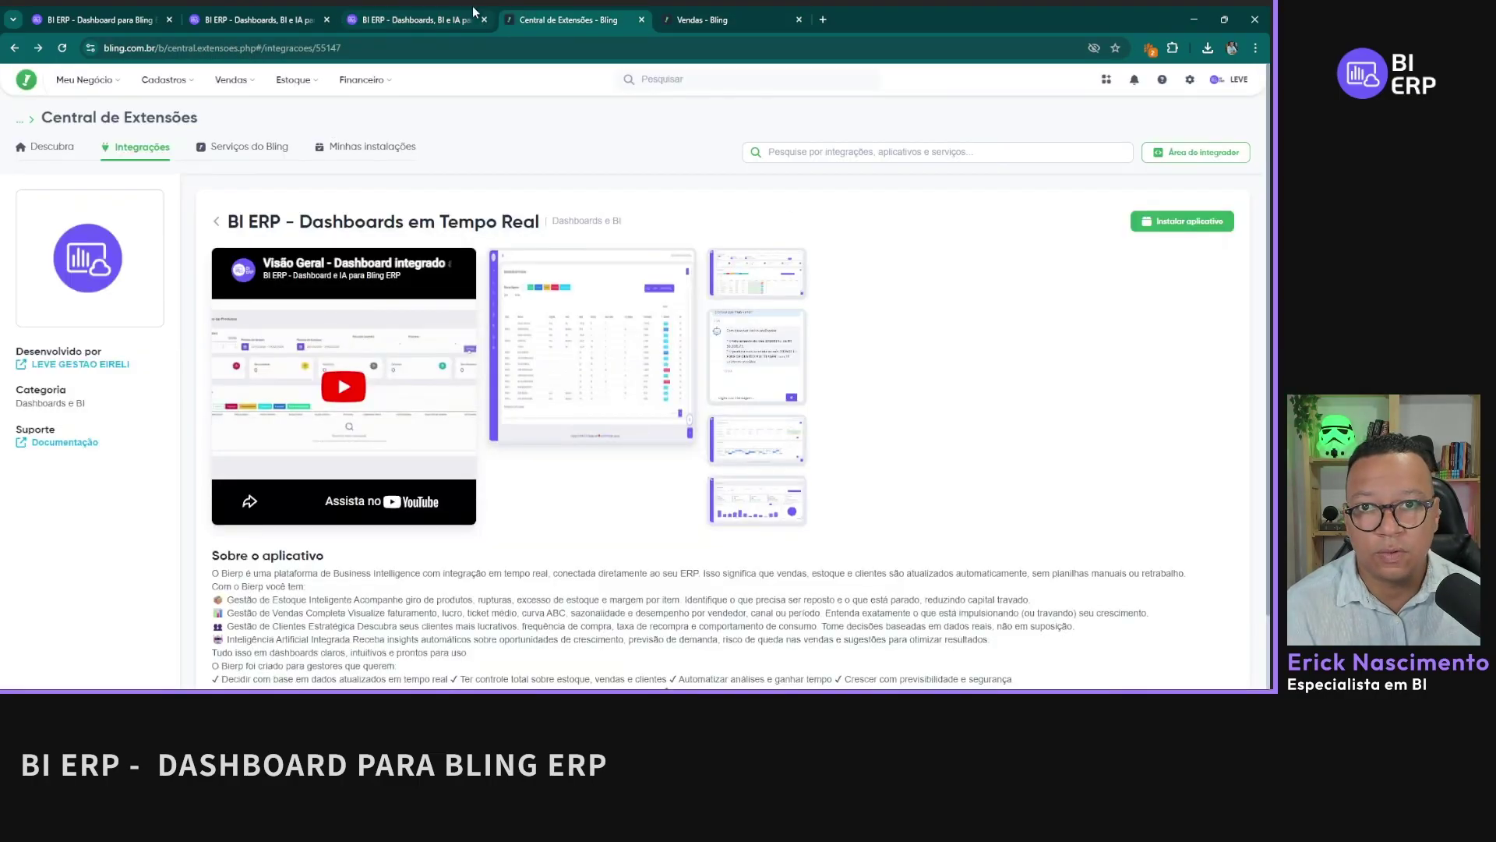
Step: From the BI ERP integration page, open the list of connected companies (Empresas) under the settings in a separate tab
{"action": "left_click", "coordinate": [479, 16]}
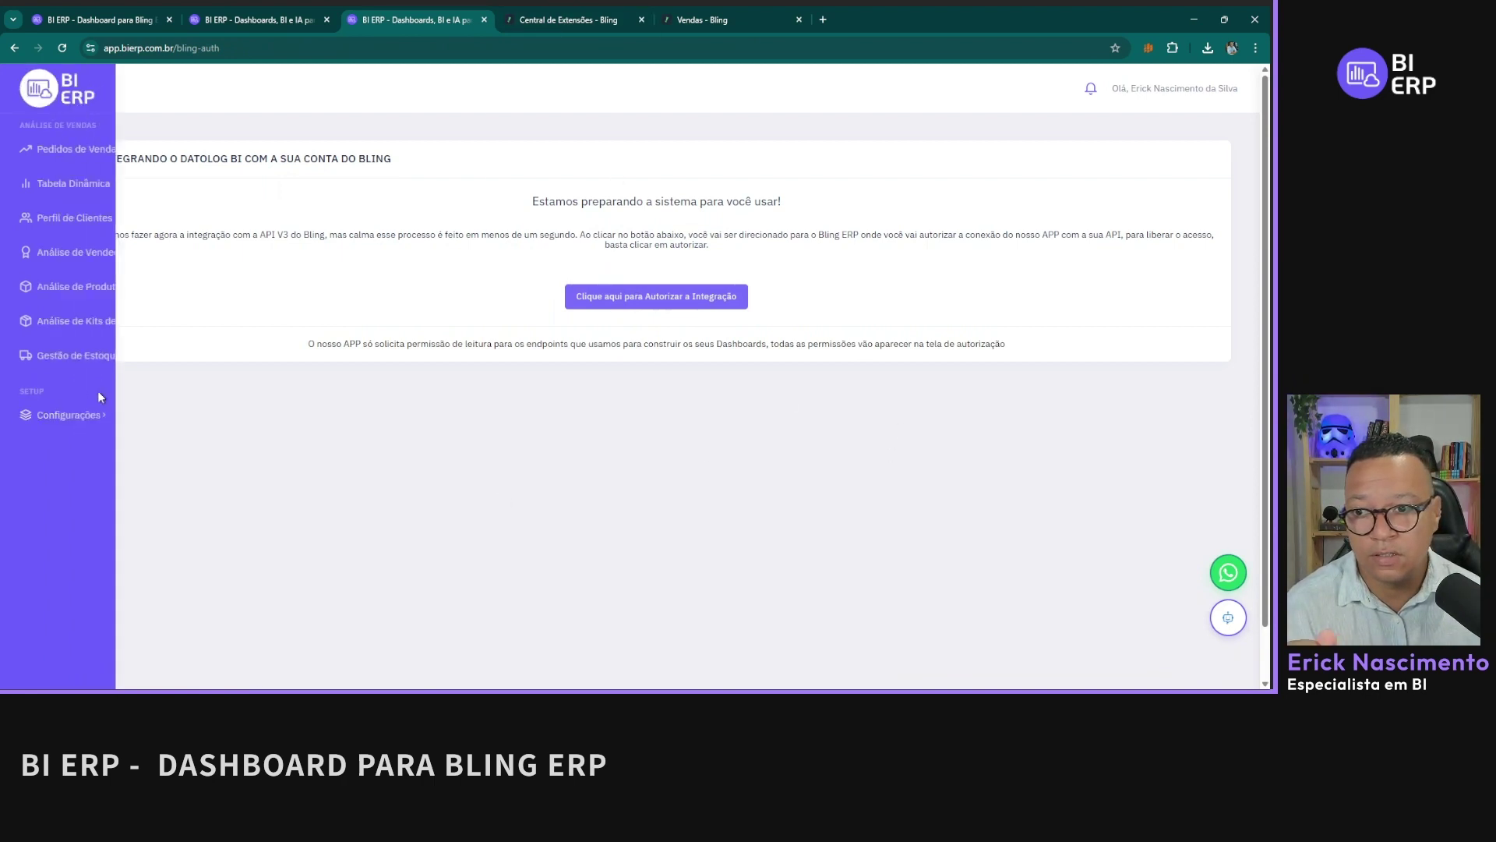
{"action": "left_click", "coordinate": [78, 415]}
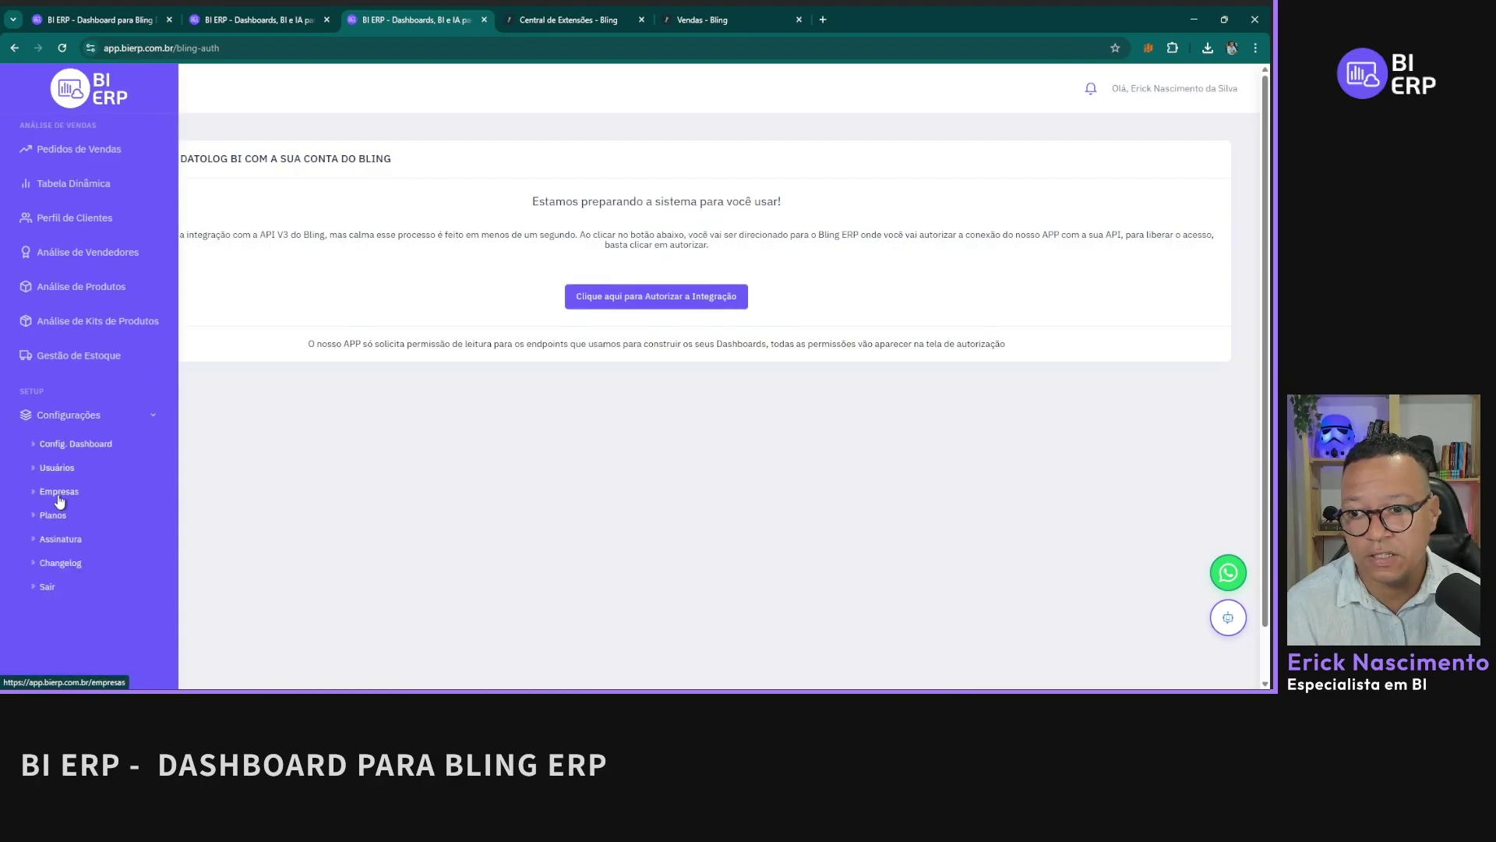
{"action": "left_click", "coordinate": [59, 492]}
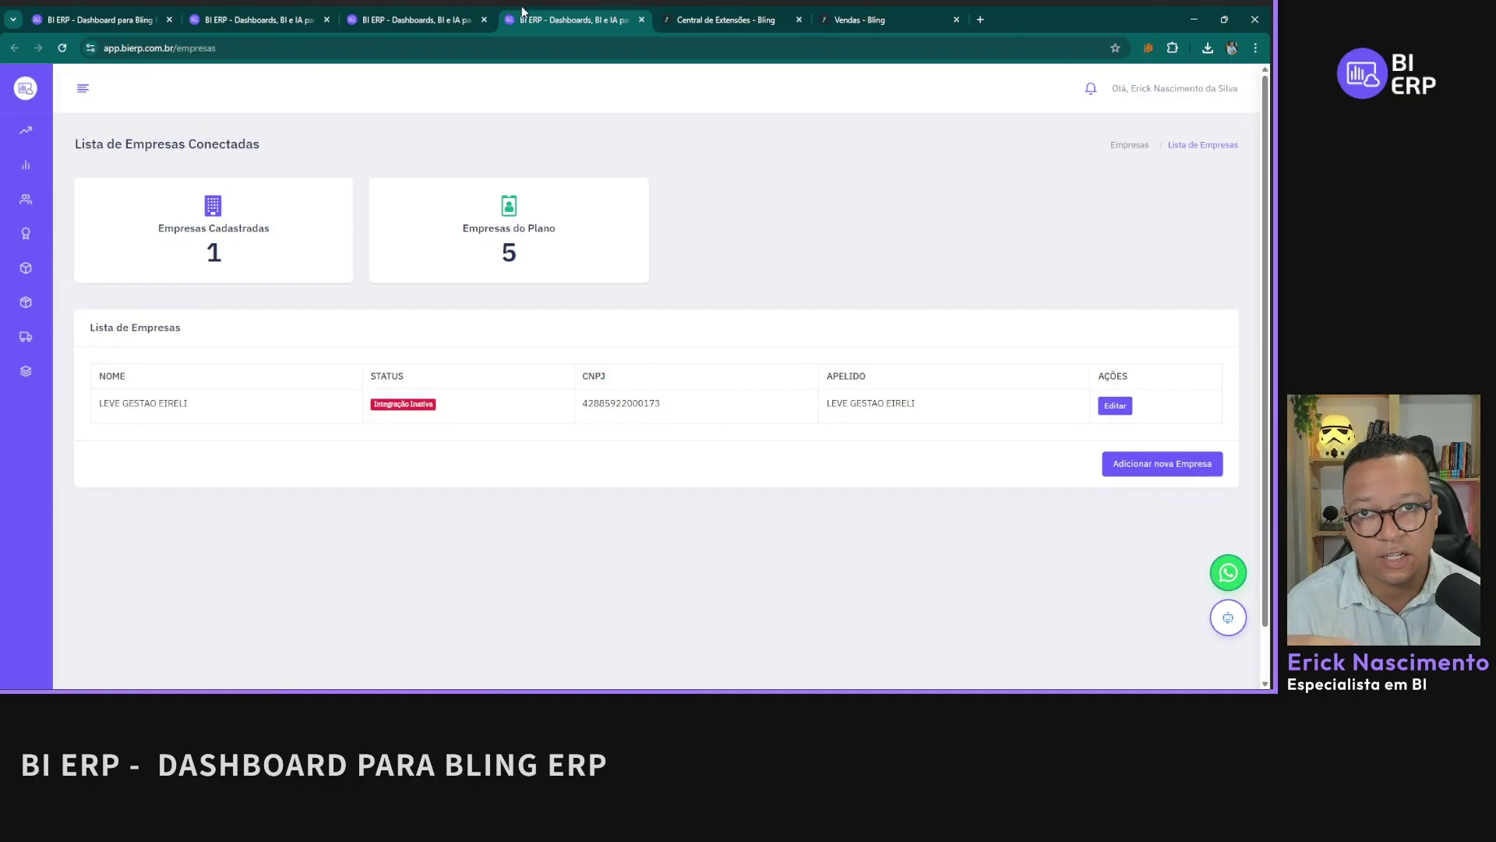
Step: Start the Bling authorization from the BI ERP integration page and review the list of accesses requested by the app
{"action": "left_click", "coordinate": [413, 19]}
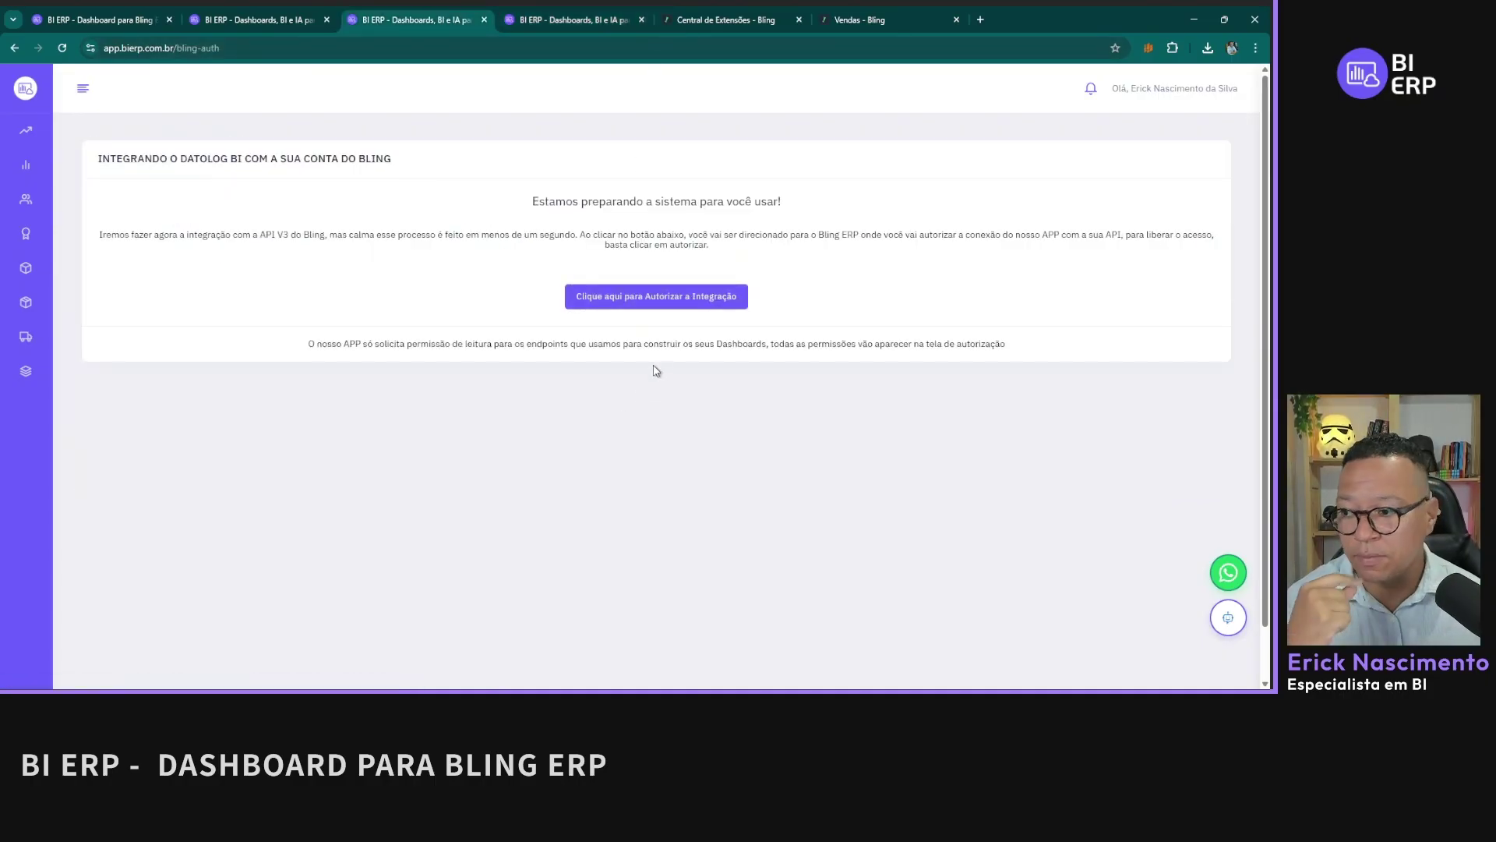
{"action": "left_click", "coordinate": [609, 300]}
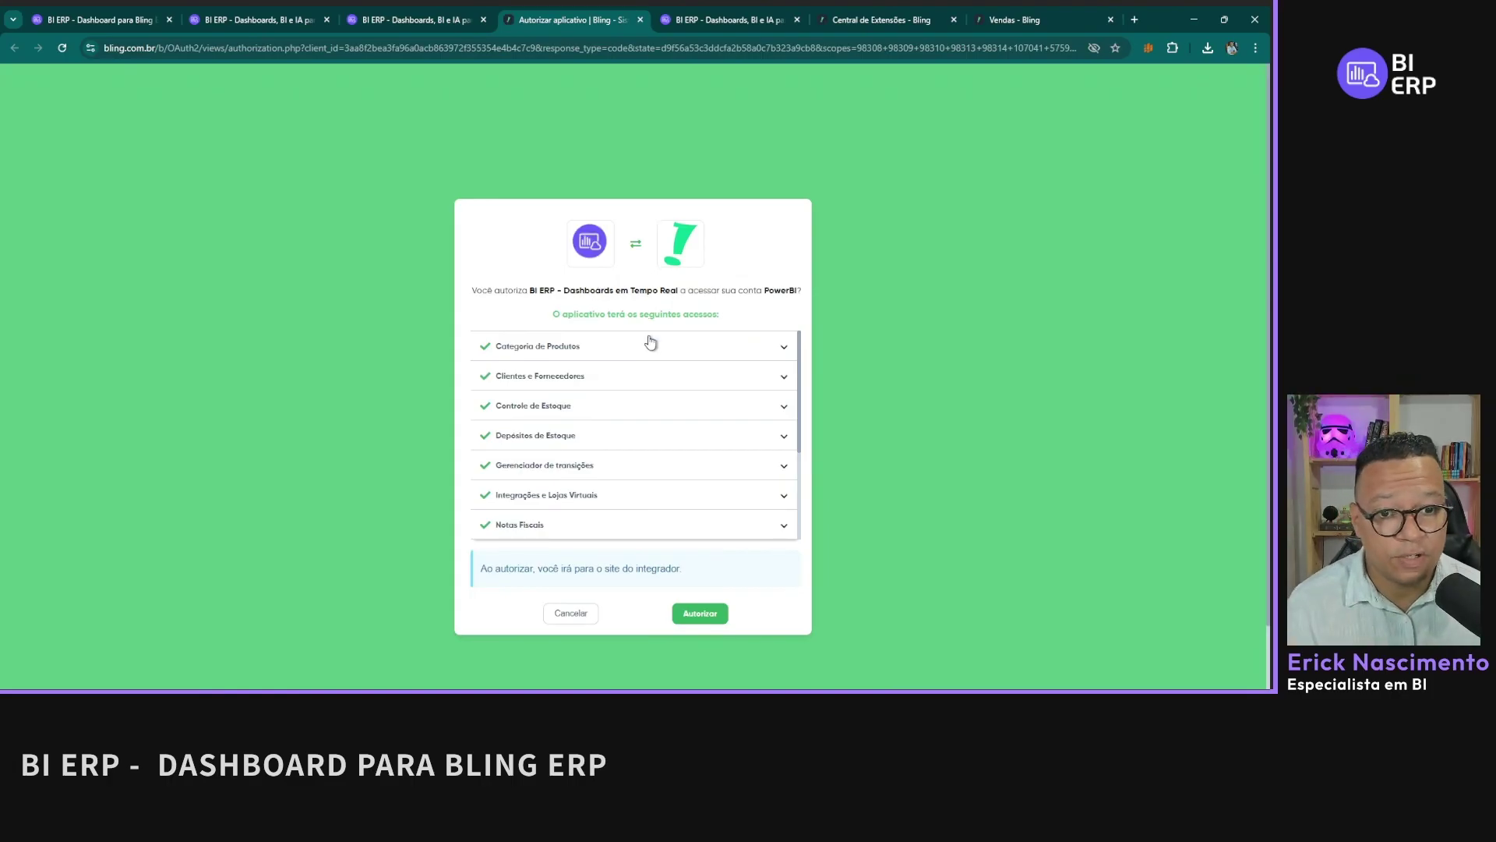
{"action": "scroll", "coordinate": [697, 366], "scroll_direction": "down", "scroll_amount": 4}
{"action": "scroll", "coordinate": [662, 374], "scroll_direction": "up", "scroll_amount": 3}
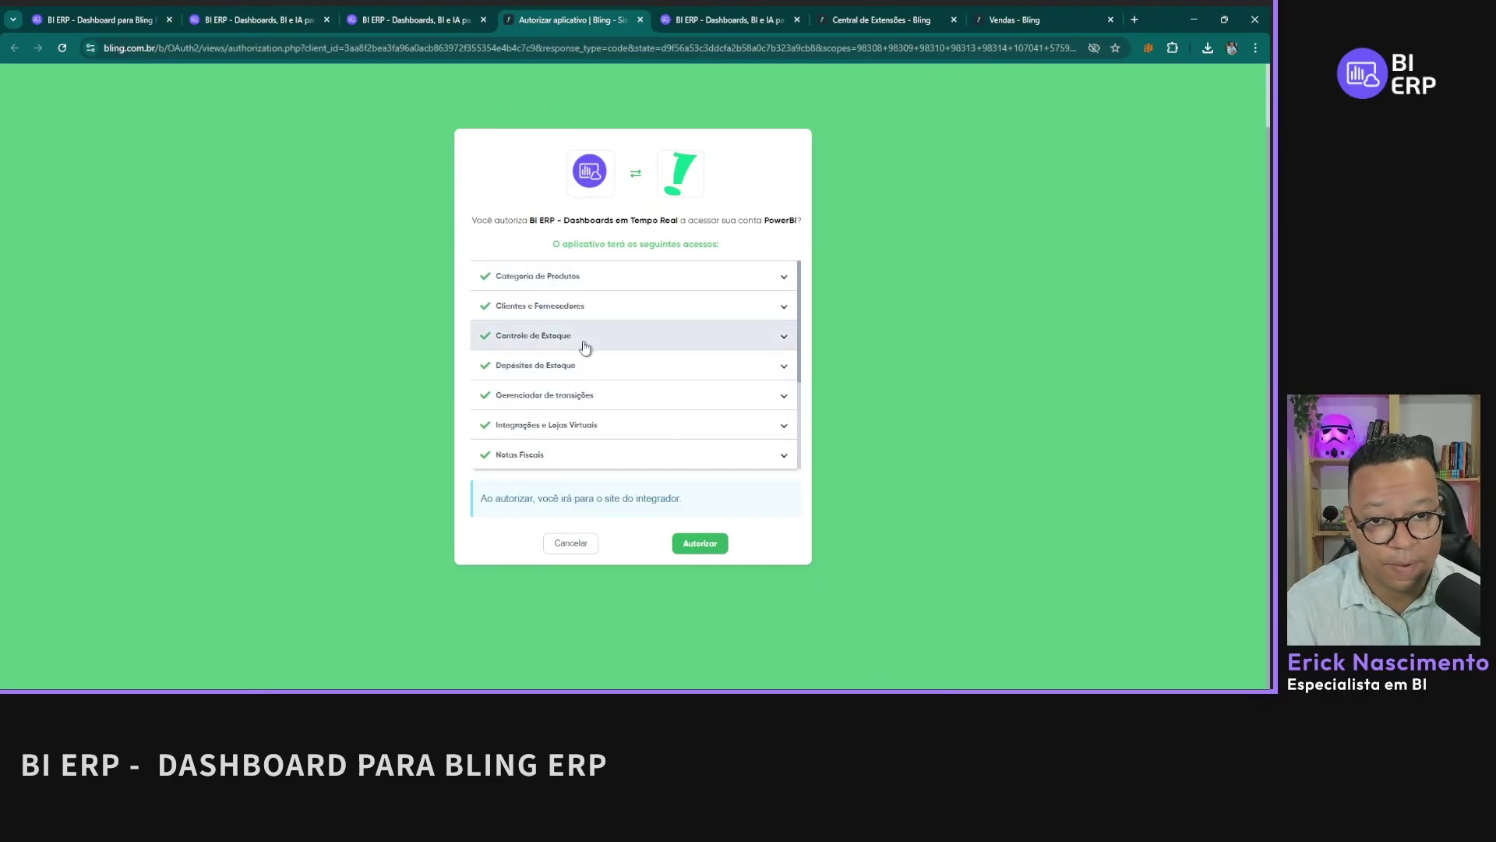
{"action": "scroll", "coordinate": [722, 288], "scroll_direction": "down", "scroll_amount": 3}
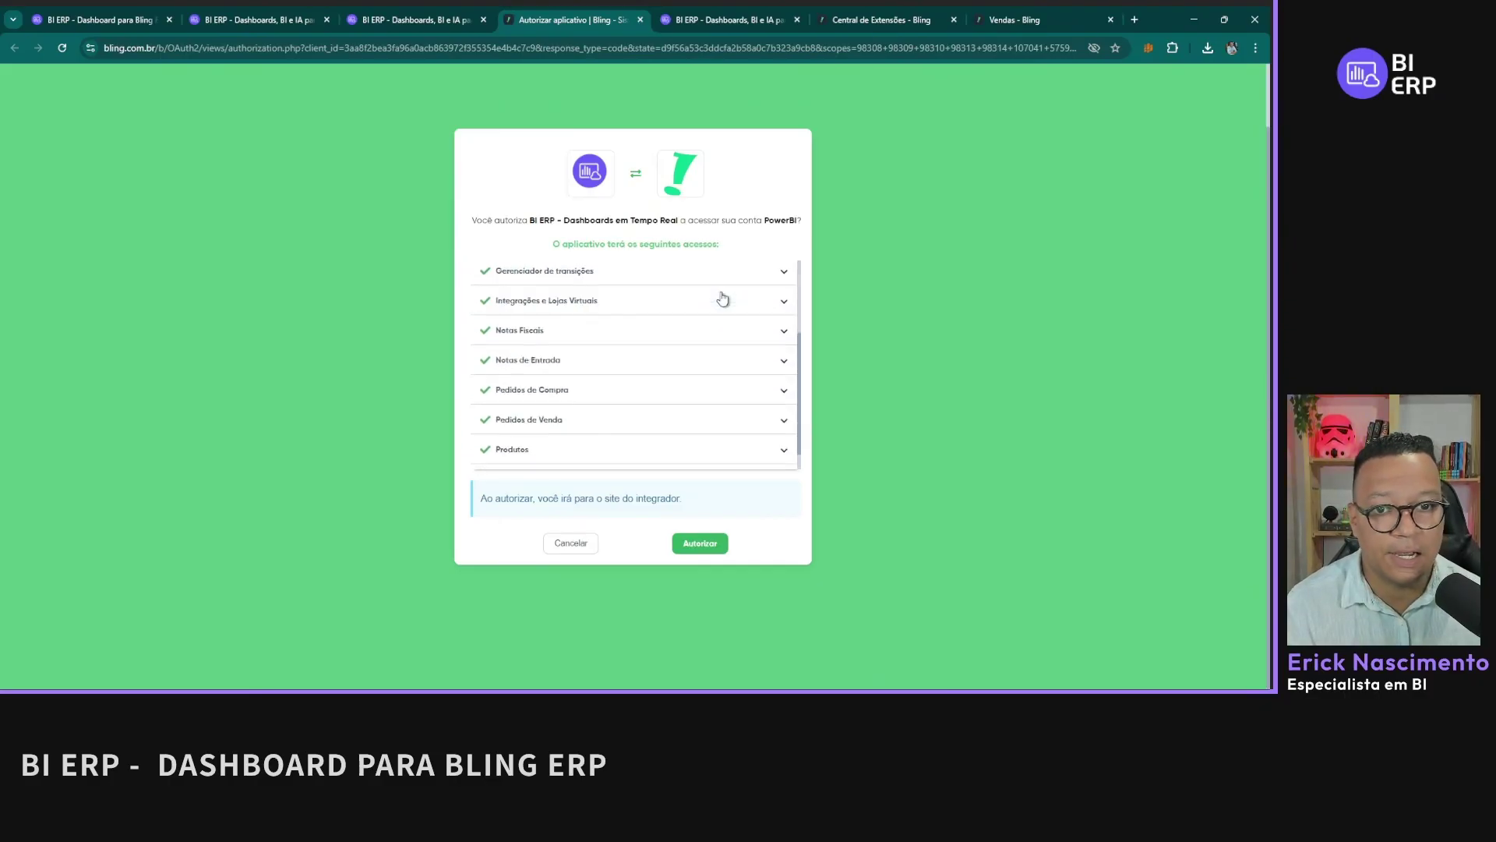
{"action": "scroll", "coordinate": [693, 300], "scroll_direction": "up", "scroll_amount": 3}
Step: Inspect the details of the requested accesses, including Categoria de Produtos, and authorize BI ERP to access the Bling account
{"action": "left_click", "coordinate": [779, 291]}
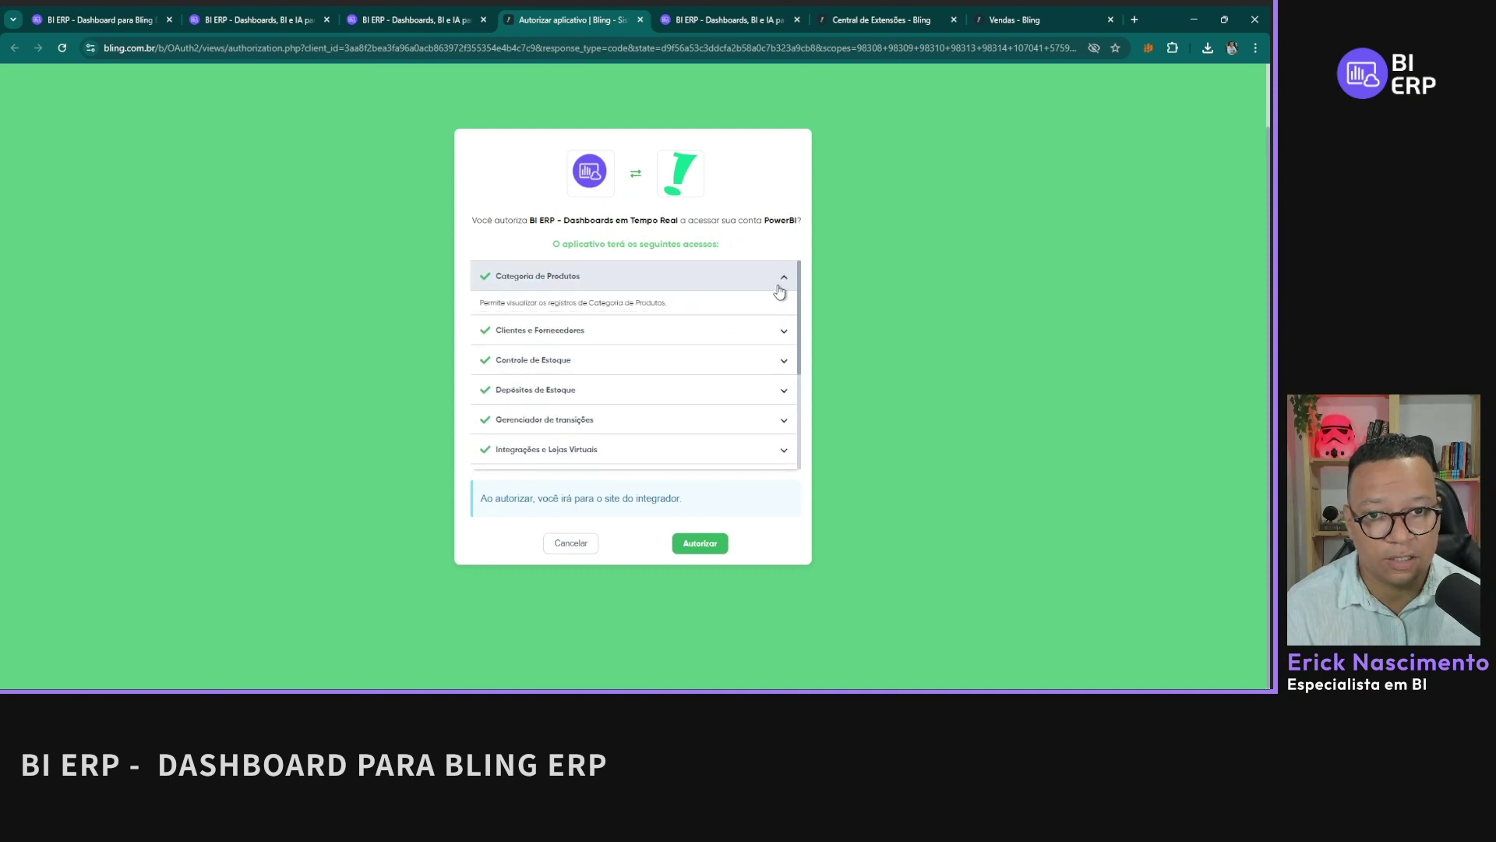
{"action": "left_click", "coordinate": [778, 334]}
{"action": "left_click", "coordinate": [764, 301]}
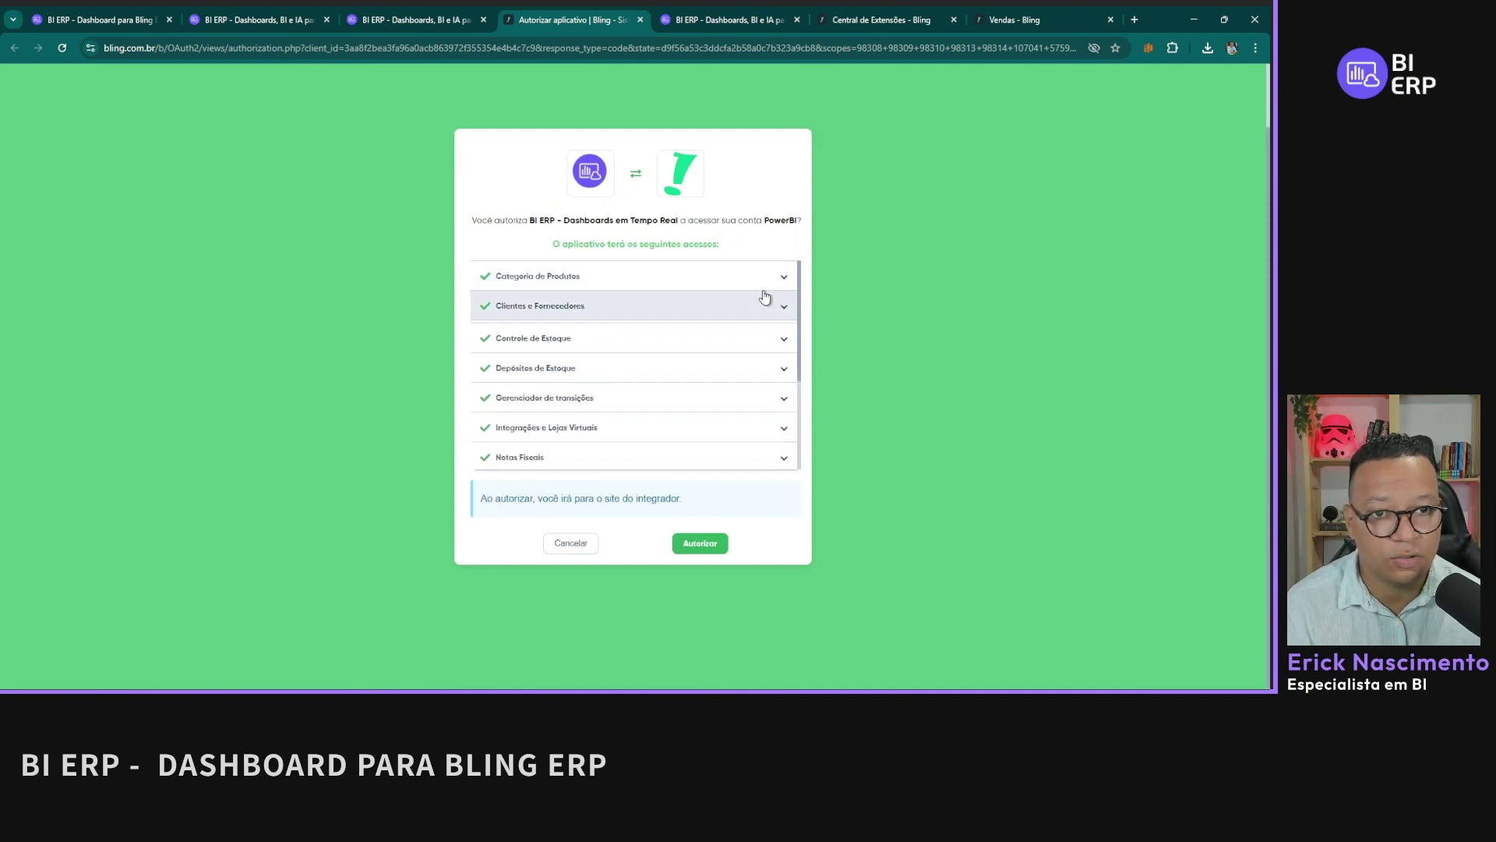
{"action": "left_click", "coordinate": [772, 281]}
{"action": "left_click", "coordinate": [771, 281]}
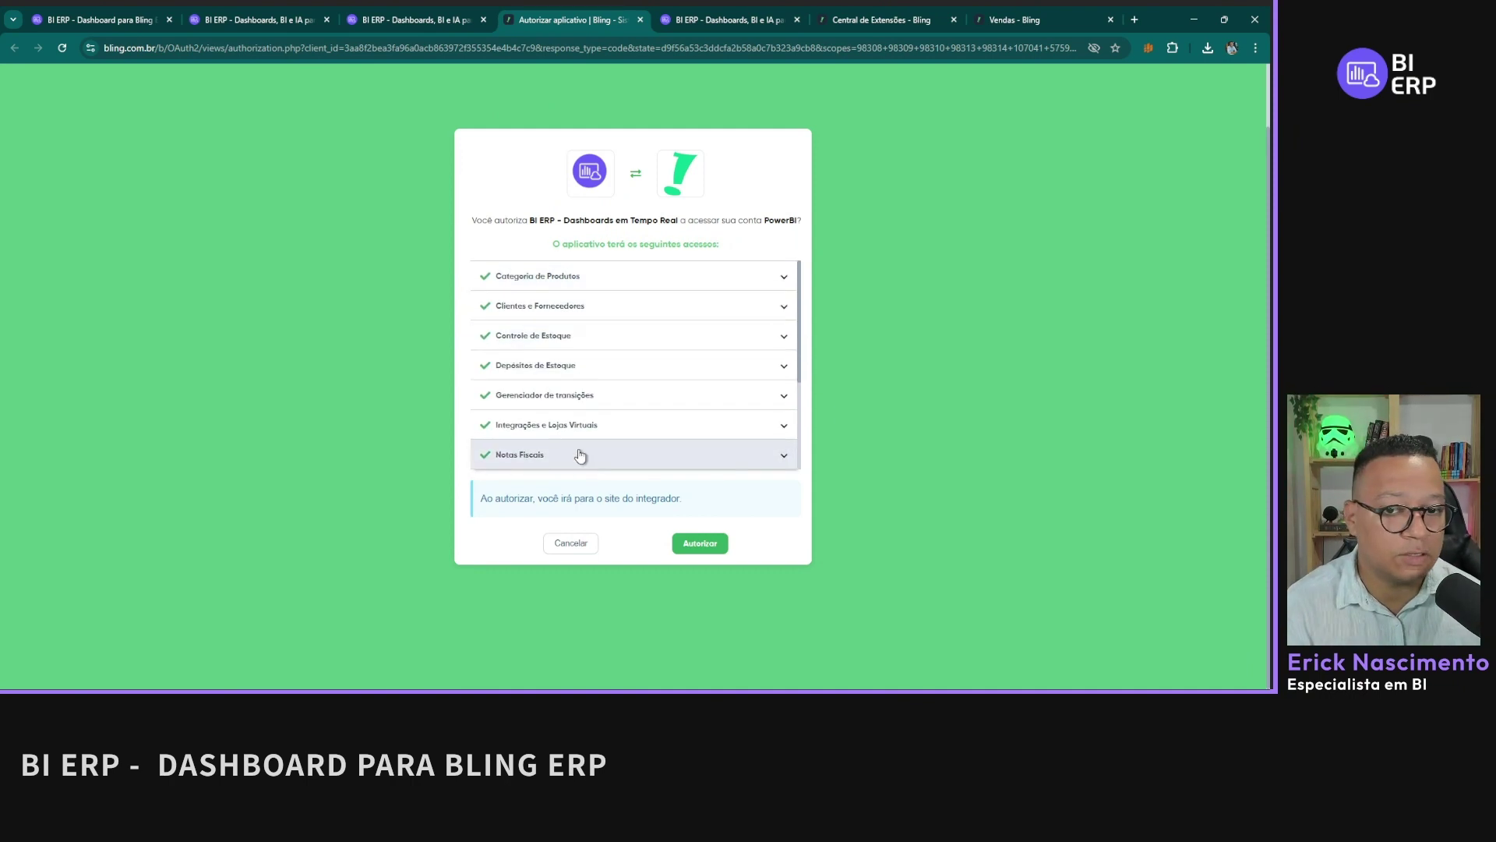
{"action": "scroll", "coordinate": [550, 339], "scroll_direction": "down", "scroll_amount": 3}
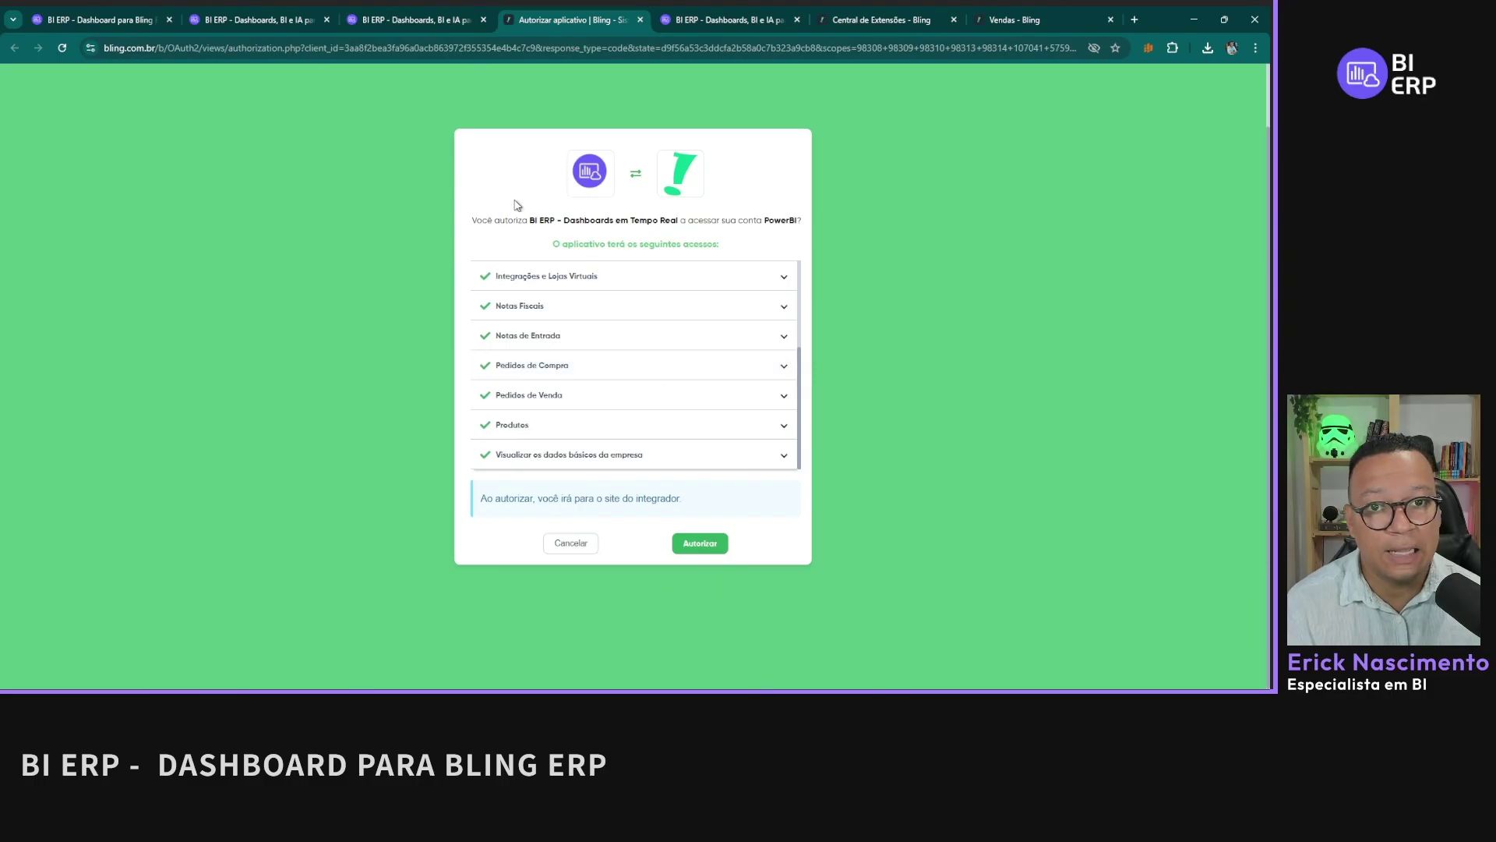
{"action": "left_click", "coordinate": [702, 544]}
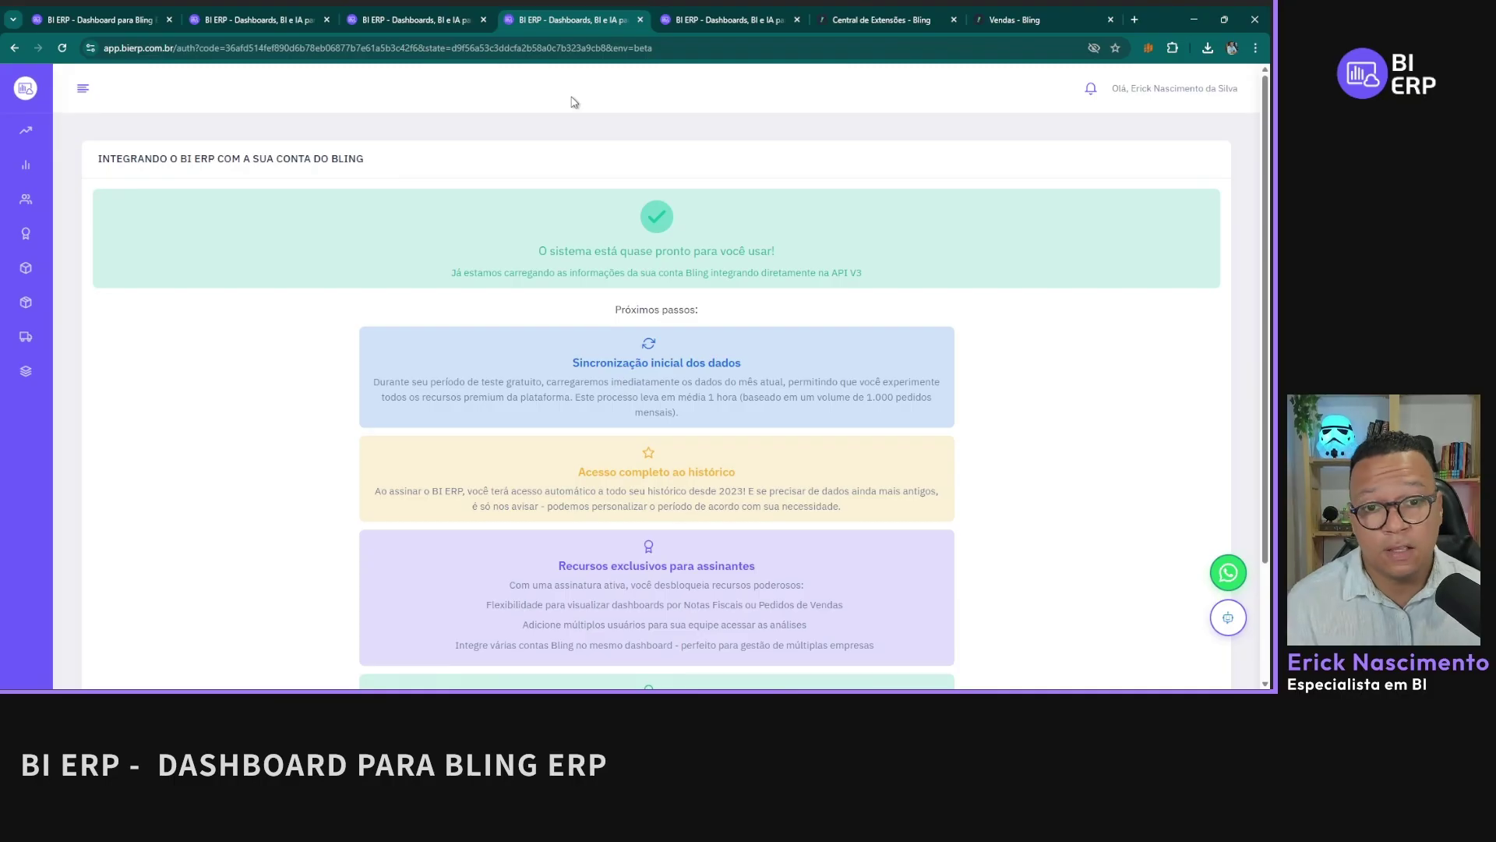
Step: Read the next steps on the integration completion page and take a brief look at the BI ERP Insights chat
{"action": "scroll", "coordinate": [933, 434], "scroll_direction": "down", "scroll_amount": 2}
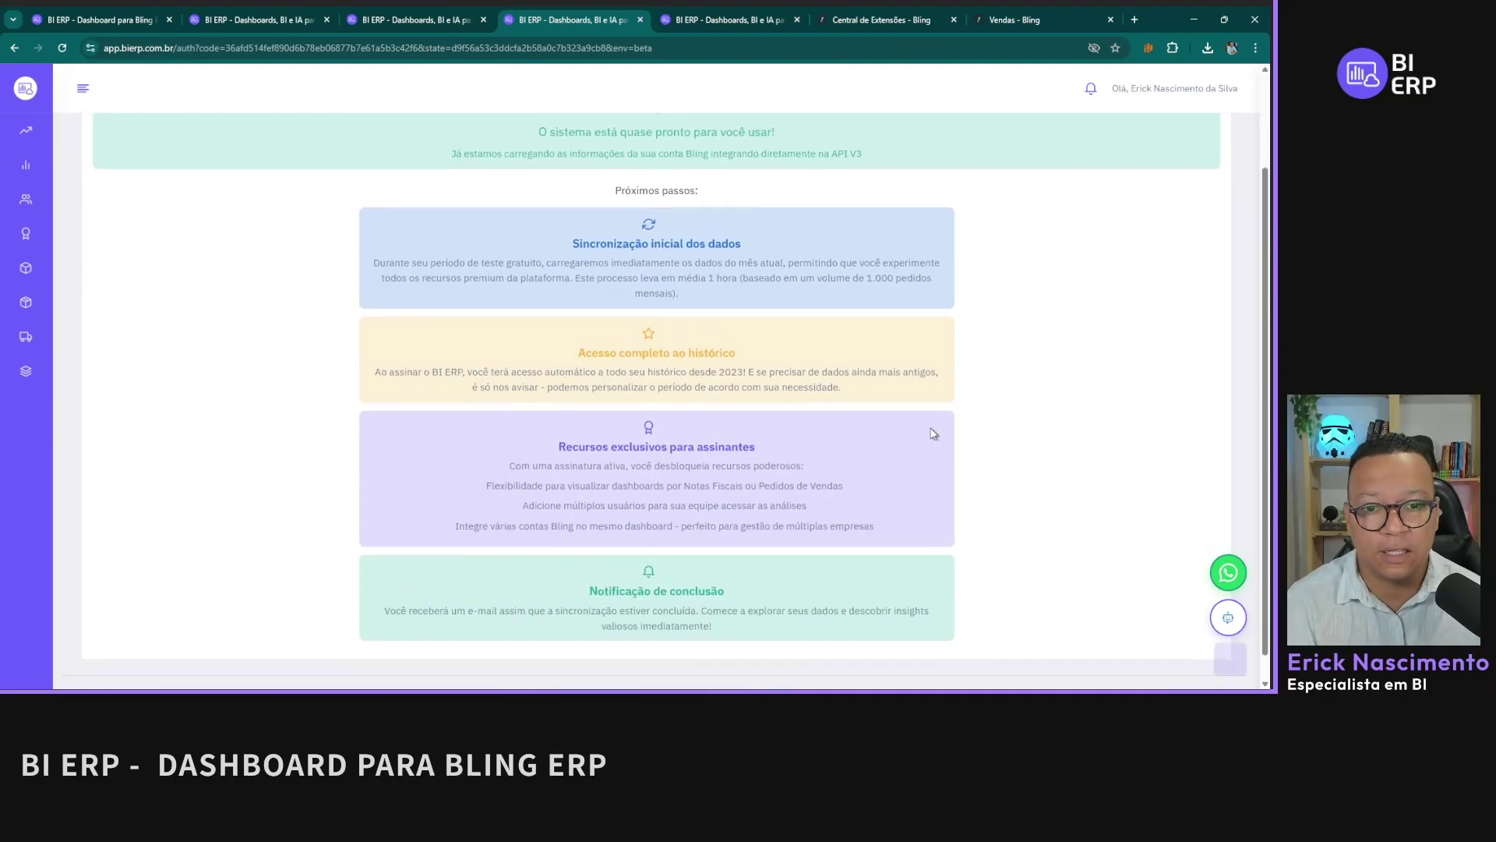
{"action": "scroll", "coordinate": [881, 325], "scroll_direction": "up", "scroll_amount": 3}
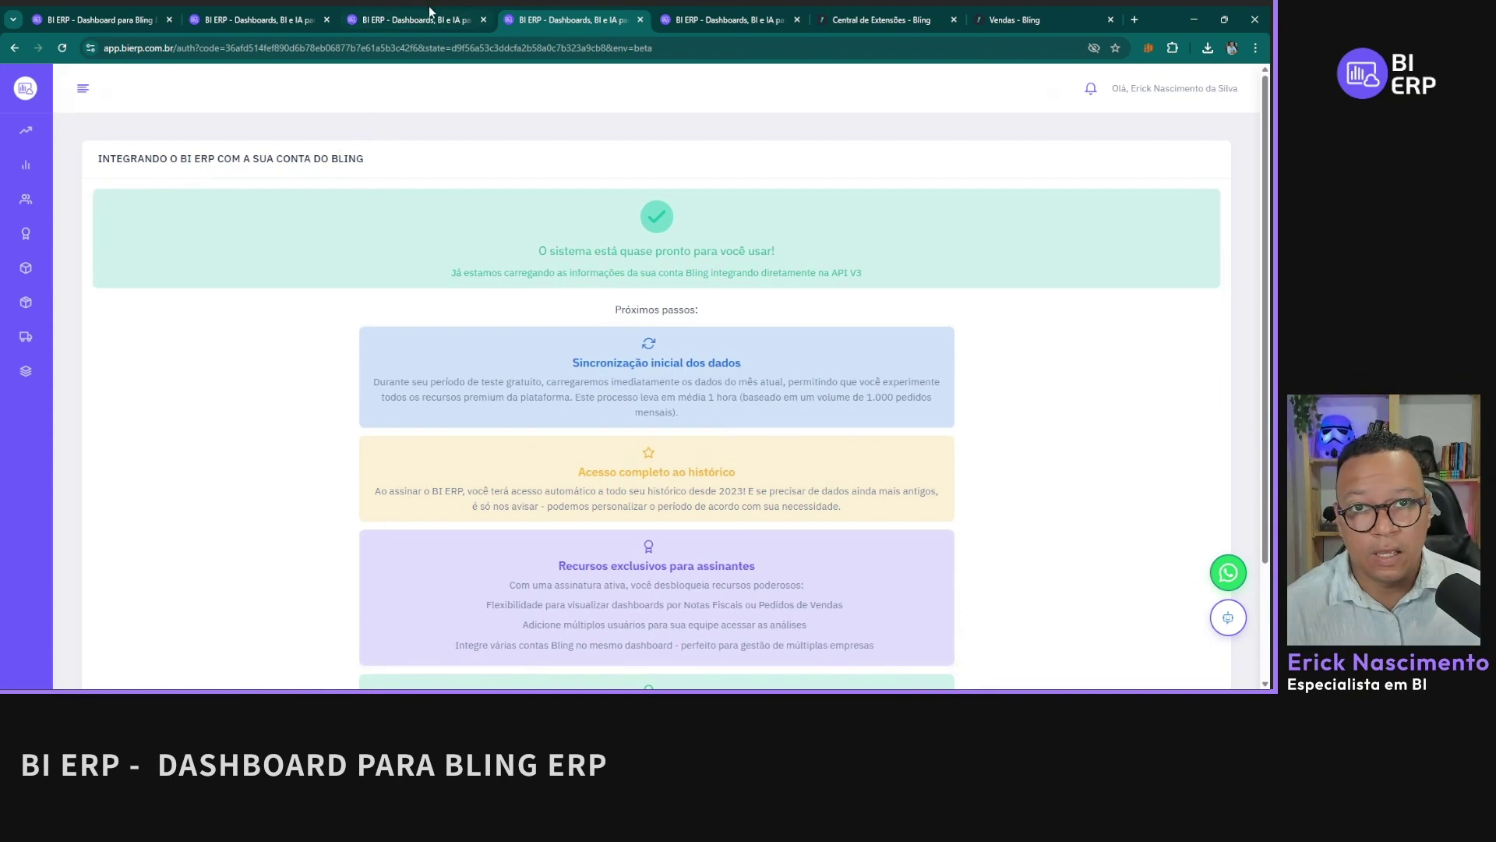
{"action": "scroll", "coordinate": [639, 405], "scroll_direction": "down", "scroll_amount": 2}
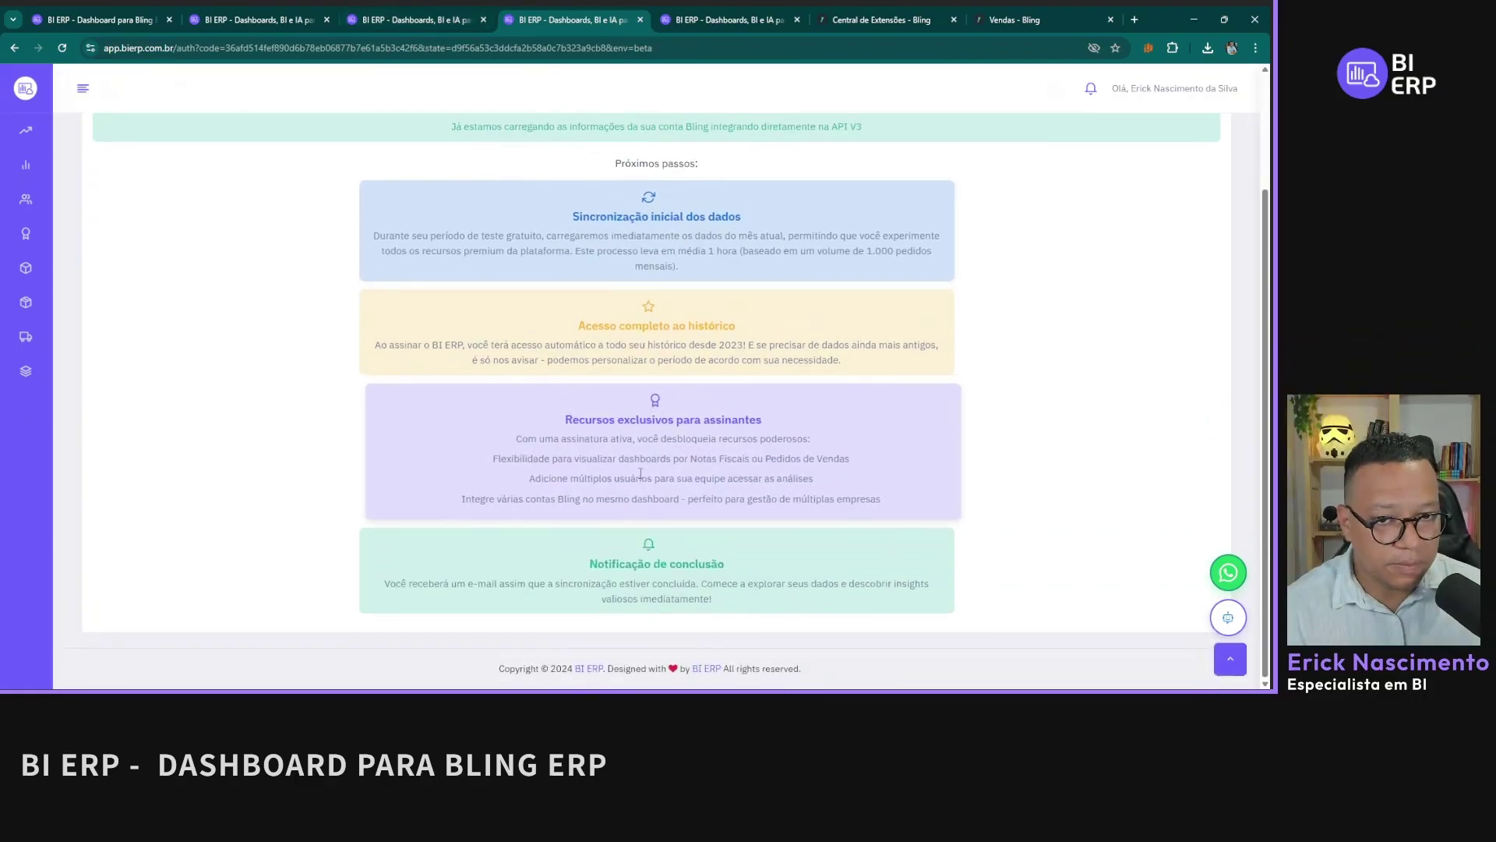
{"action": "scroll", "coordinate": [640, 474], "scroll_direction": "up", "scroll_amount": 2}
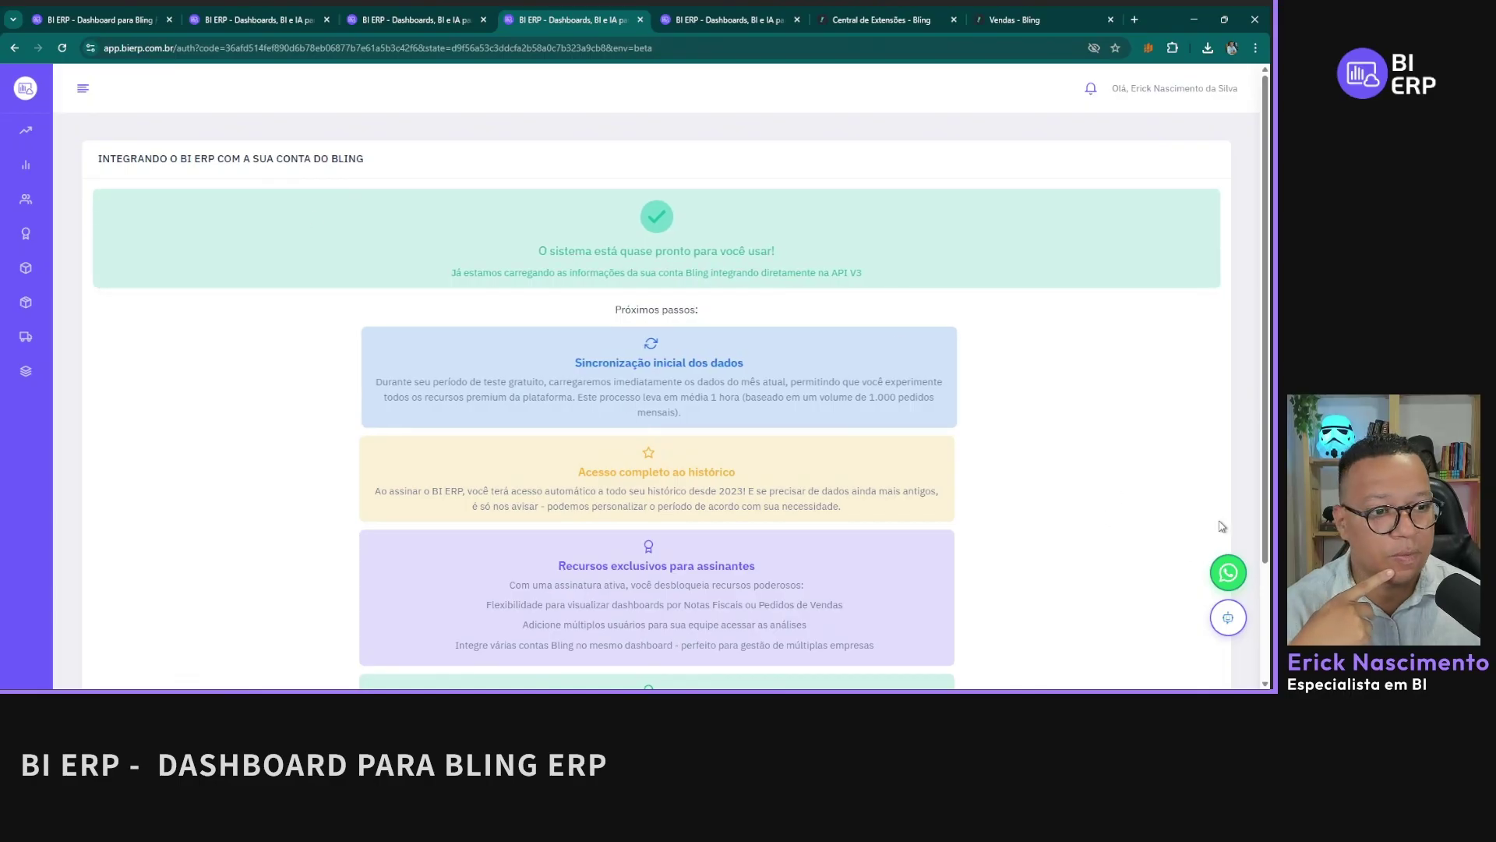
{"action": "left_click", "coordinate": [1228, 617]}
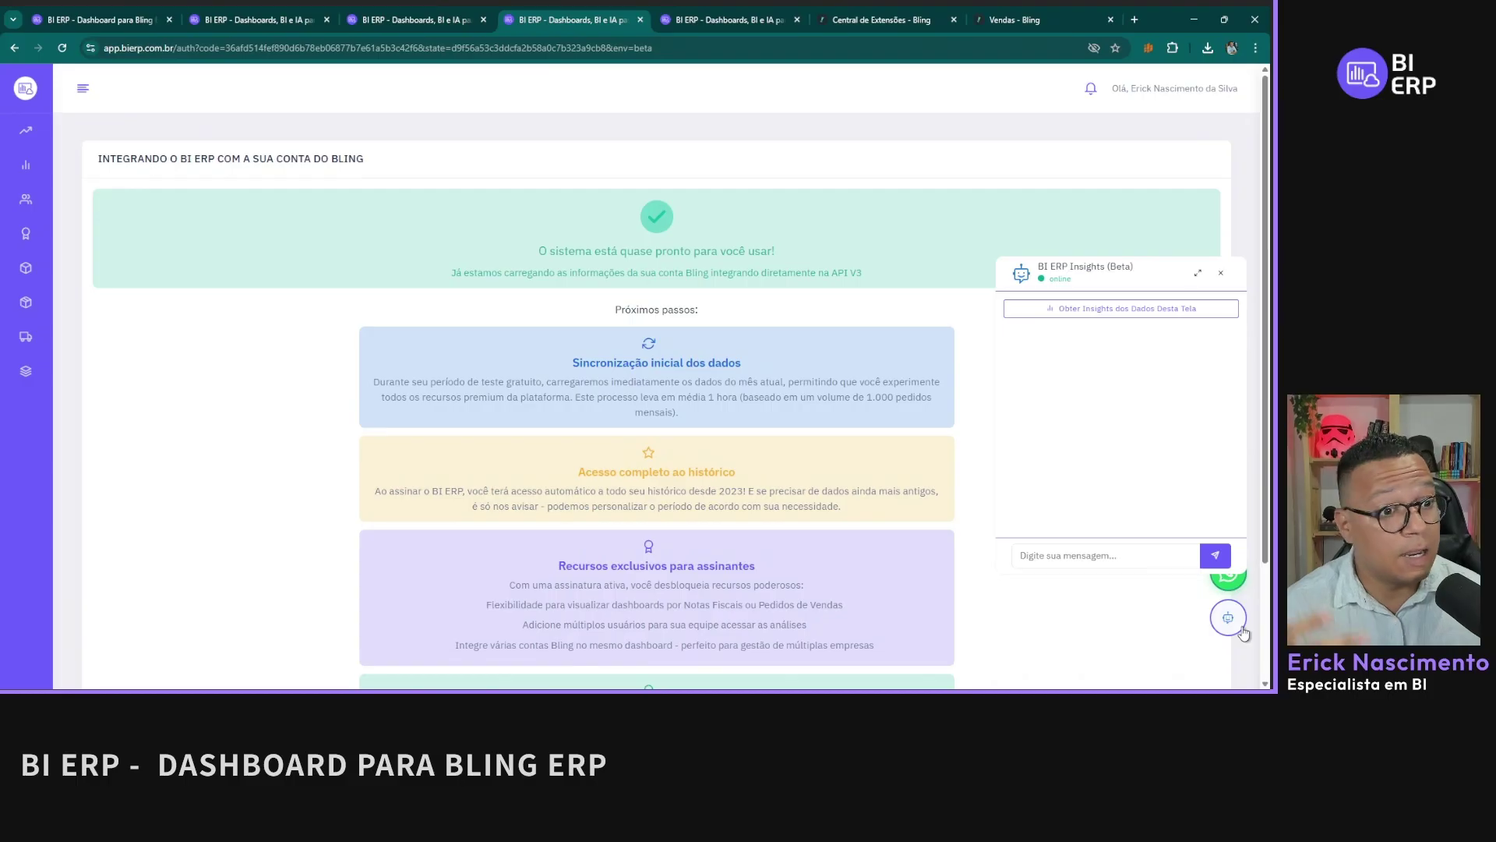
{"action": "left_click", "coordinate": [1241, 627]}
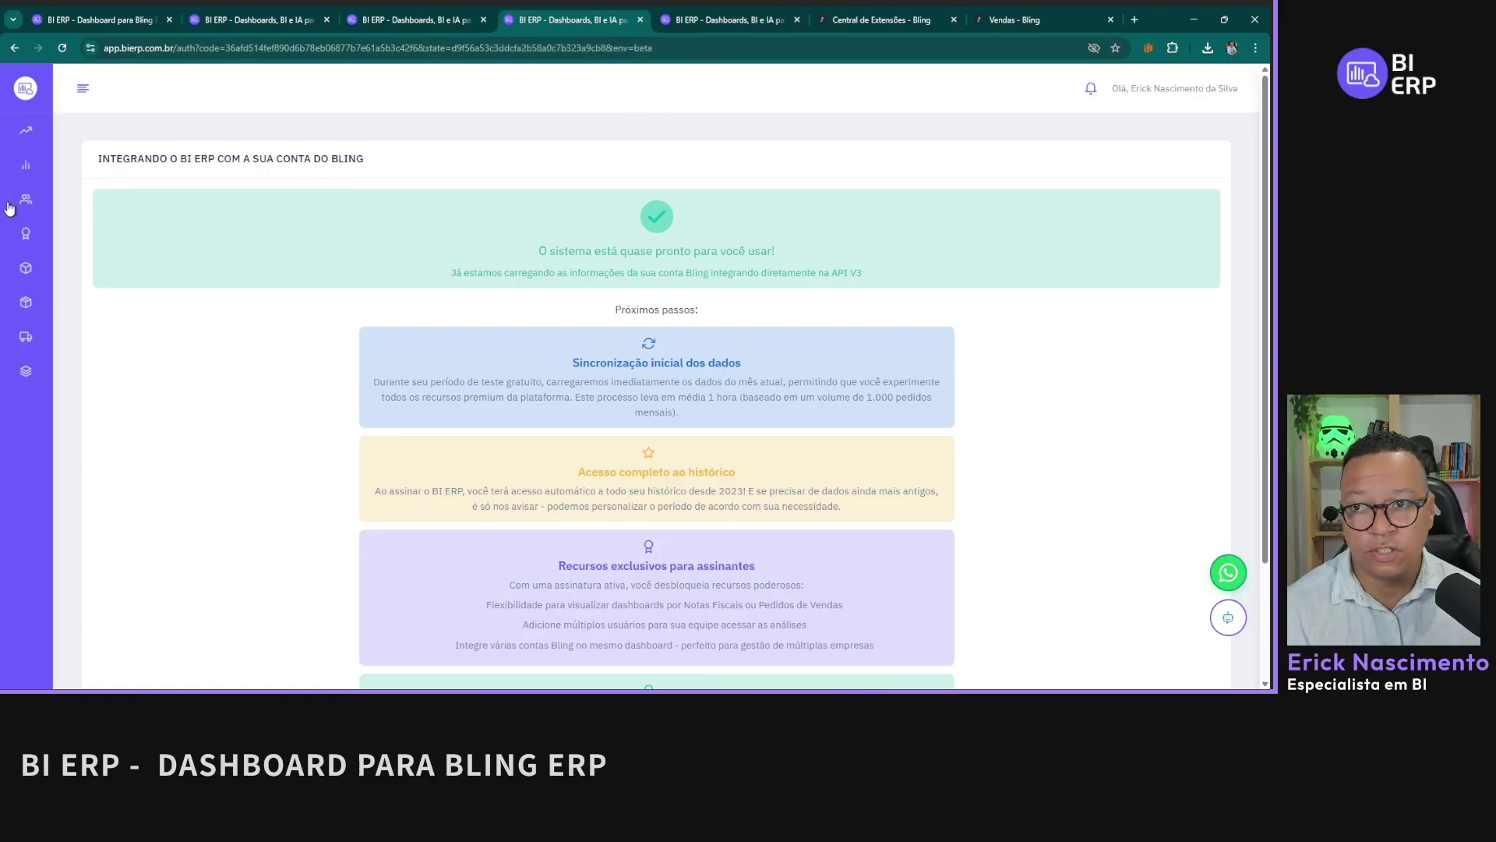
Step: Open the Pedidos de Vendas analysis and examine the options of its Empresa, Vendedores and Situações filters
{"action": "left_click", "coordinate": [46, 150]}
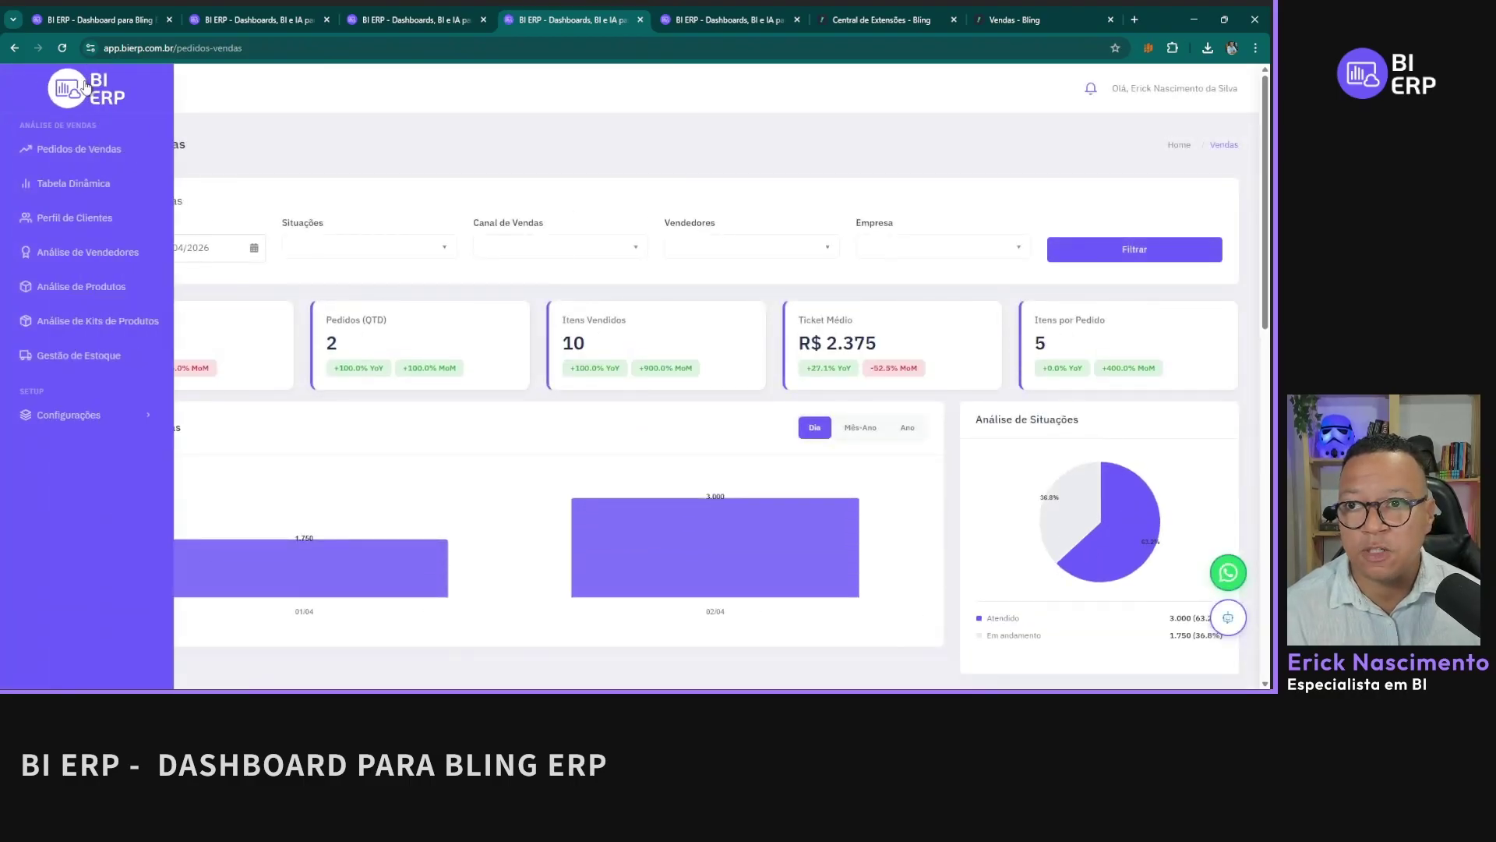
{"action": "left_click", "coordinate": [377, 254]}
{"action": "left_click", "coordinate": [478, 264]}
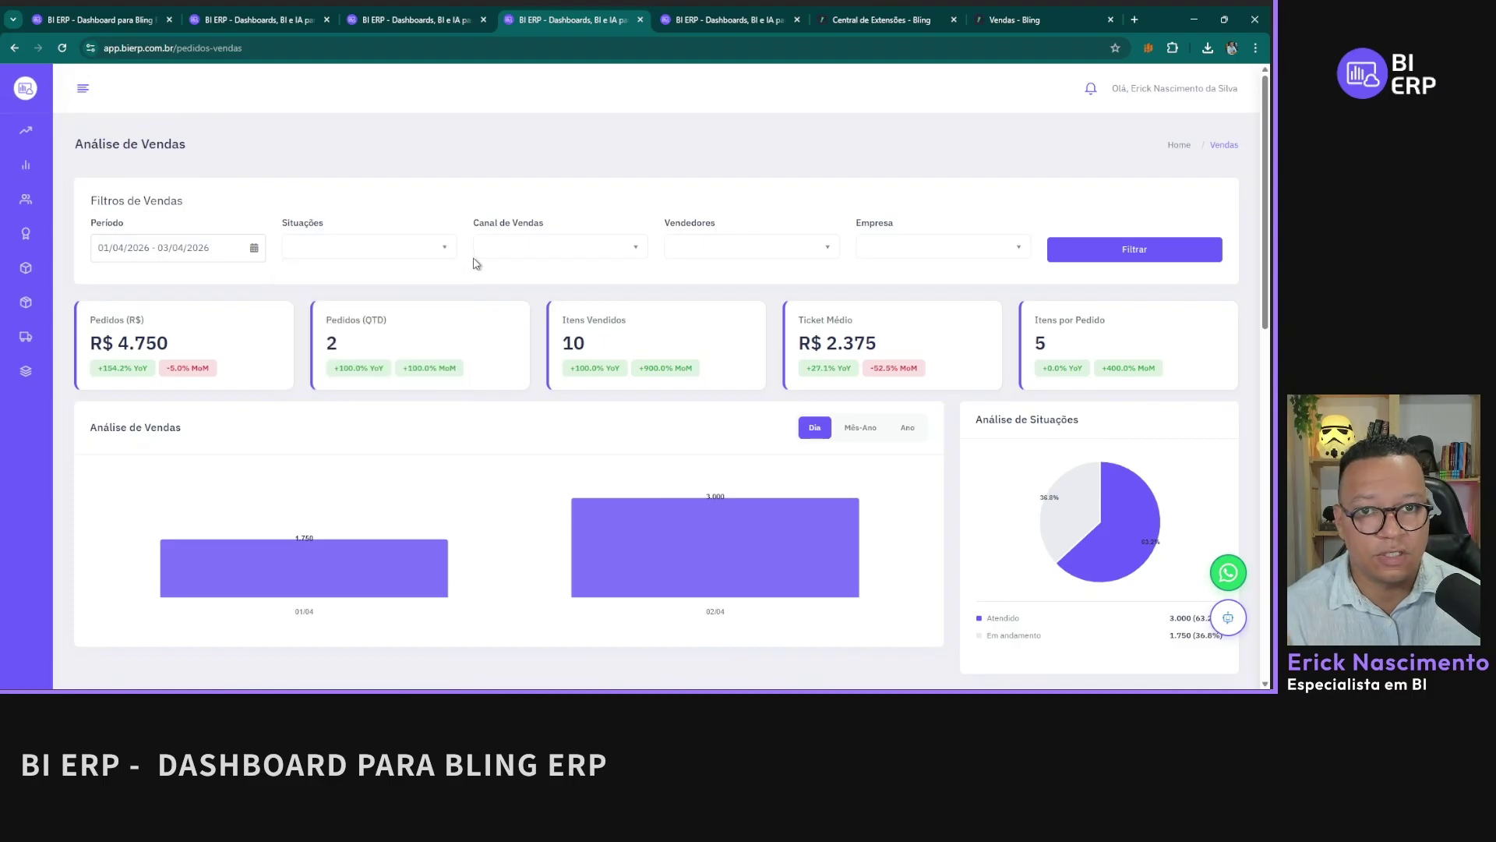
{"action": "left_click", "coordinate": [780, 272]}
{"action": "left_click", "coordinate": [896, 251]}
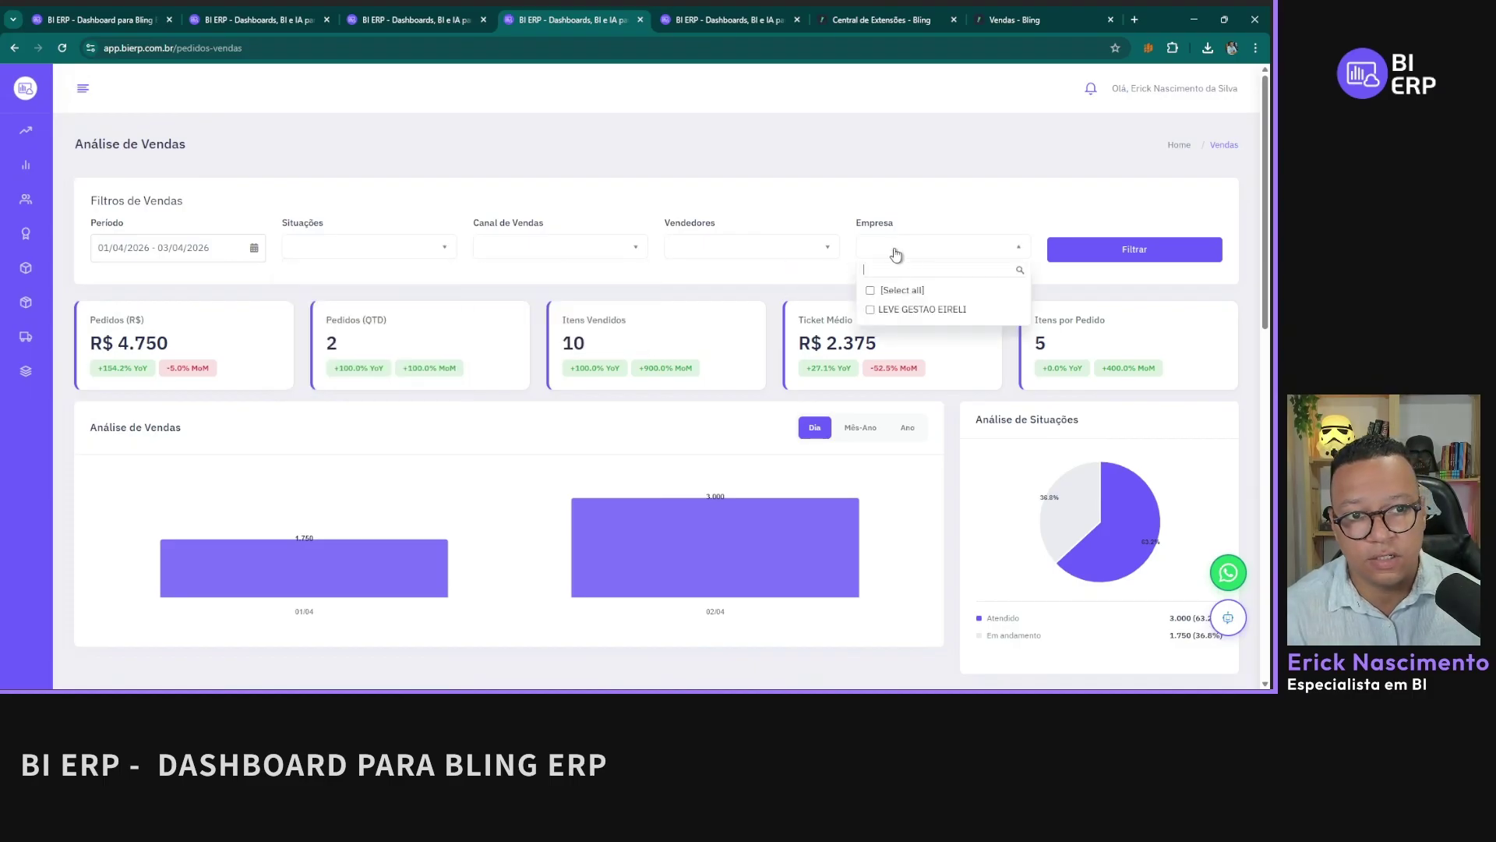
{"action": "left_click", "coordinate": [792, 247]}
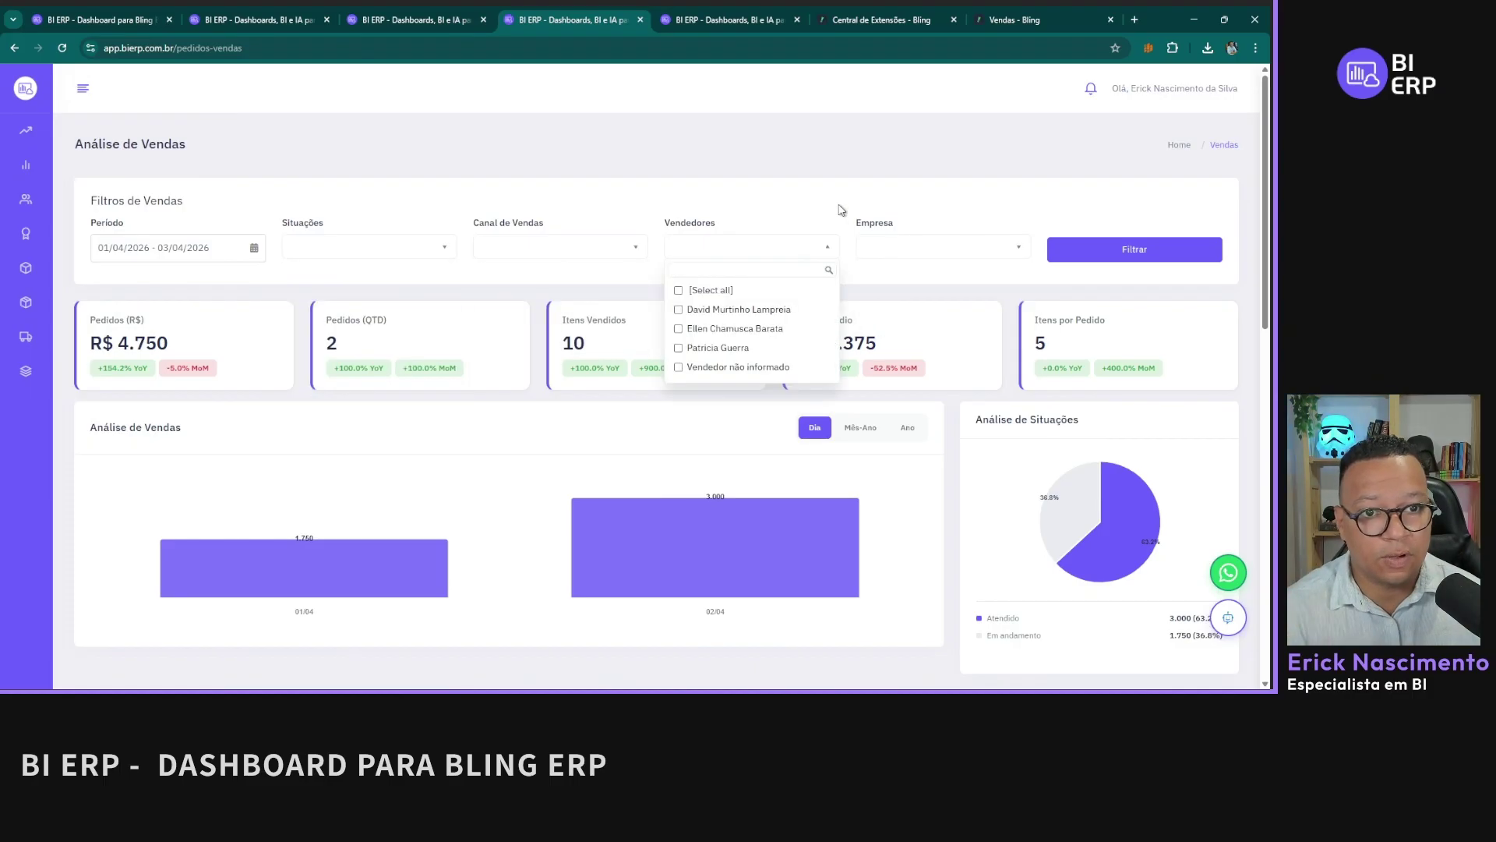
{"action": "left_click", "coordinate": [888, 213]}
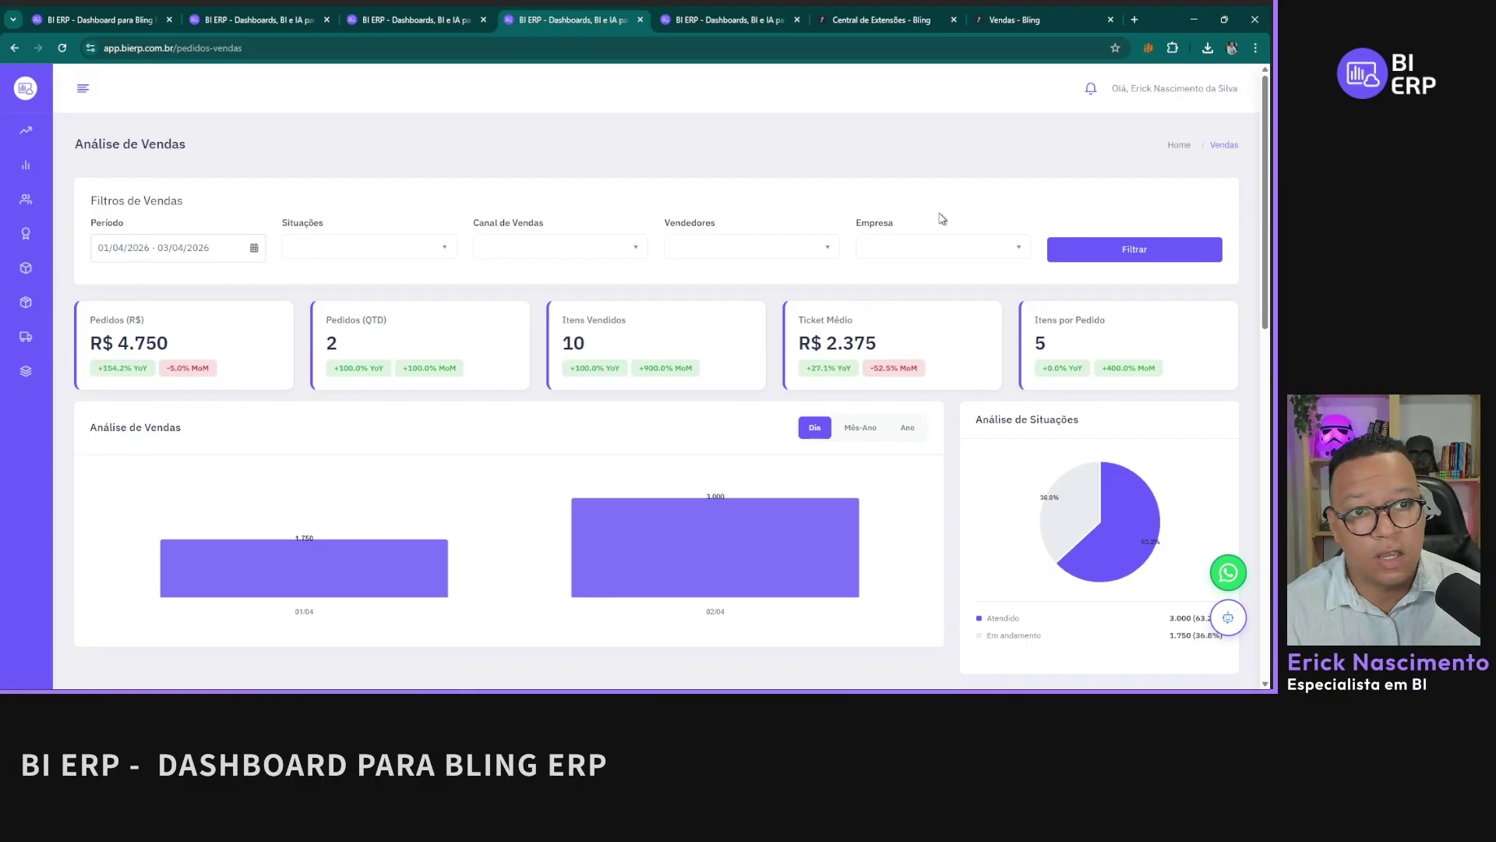
{"action": "left_click", "coordinate": [895, 254]}
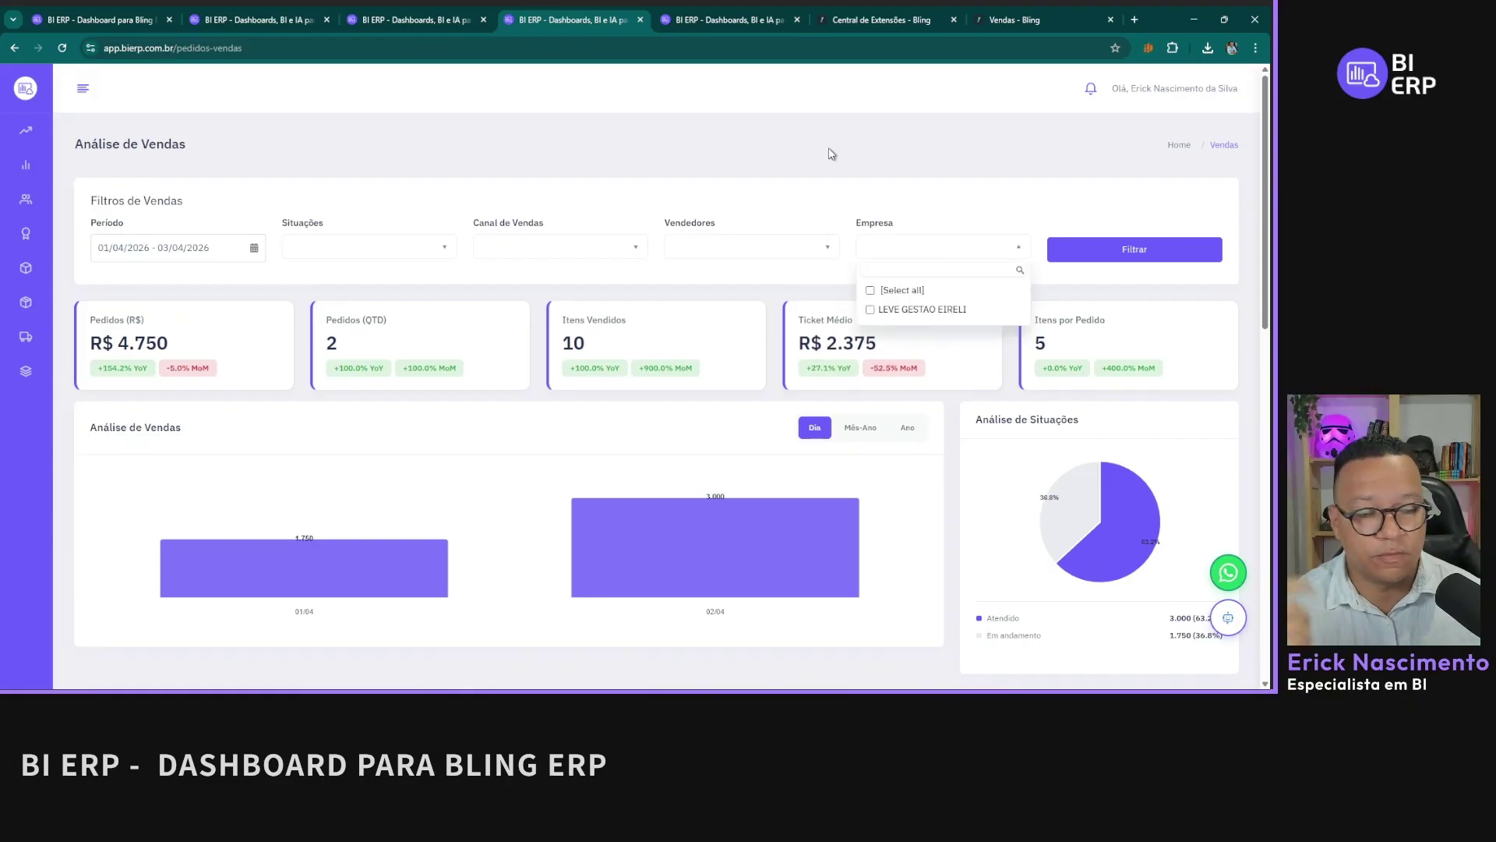
{"action": "left_click", "coordinate": [849, 172]}
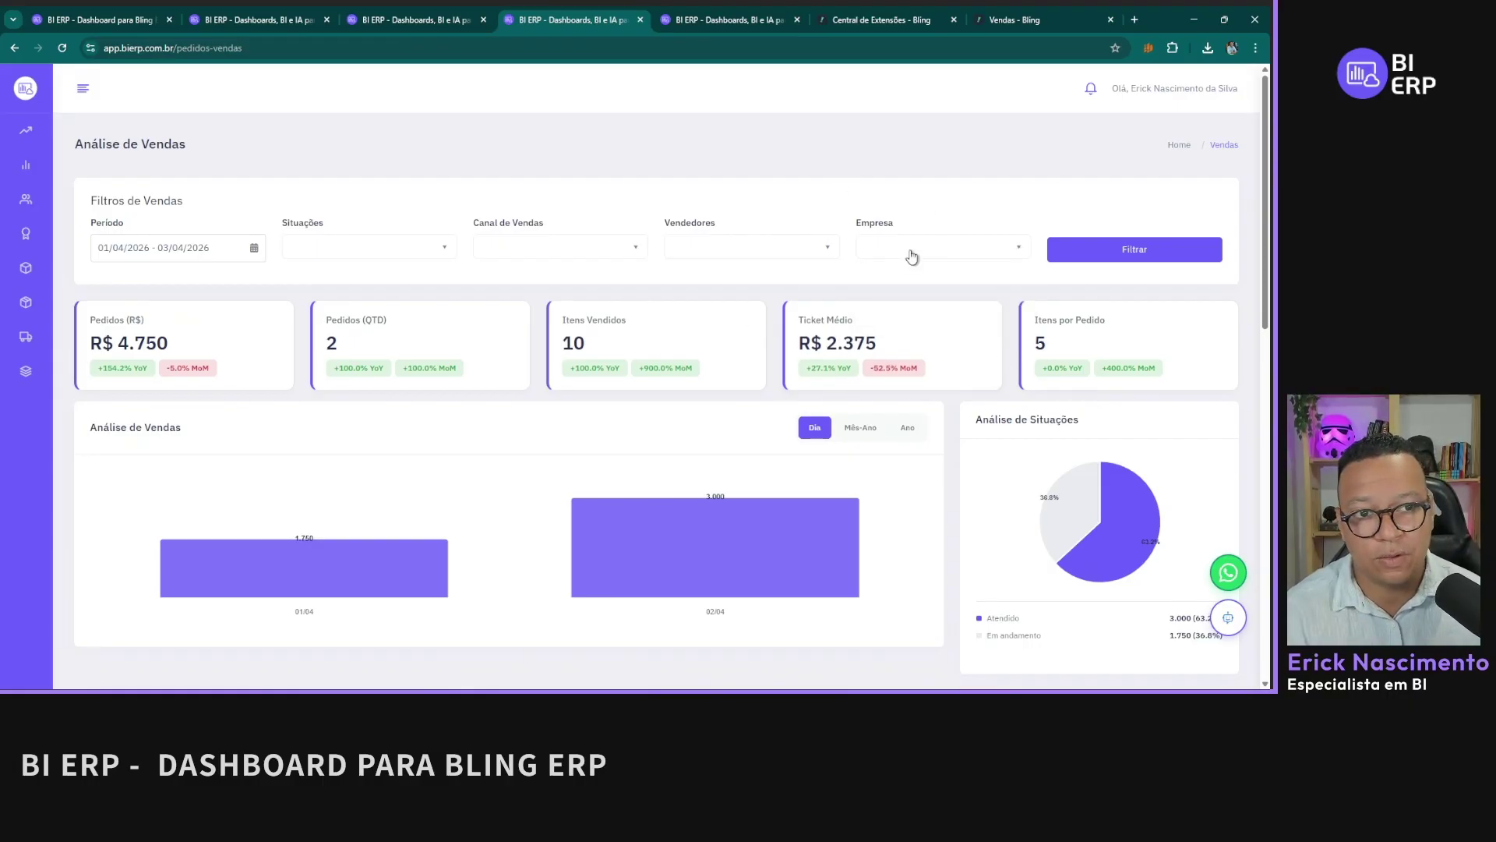
{"action": "left_click", "coordinate": [302, 258]}
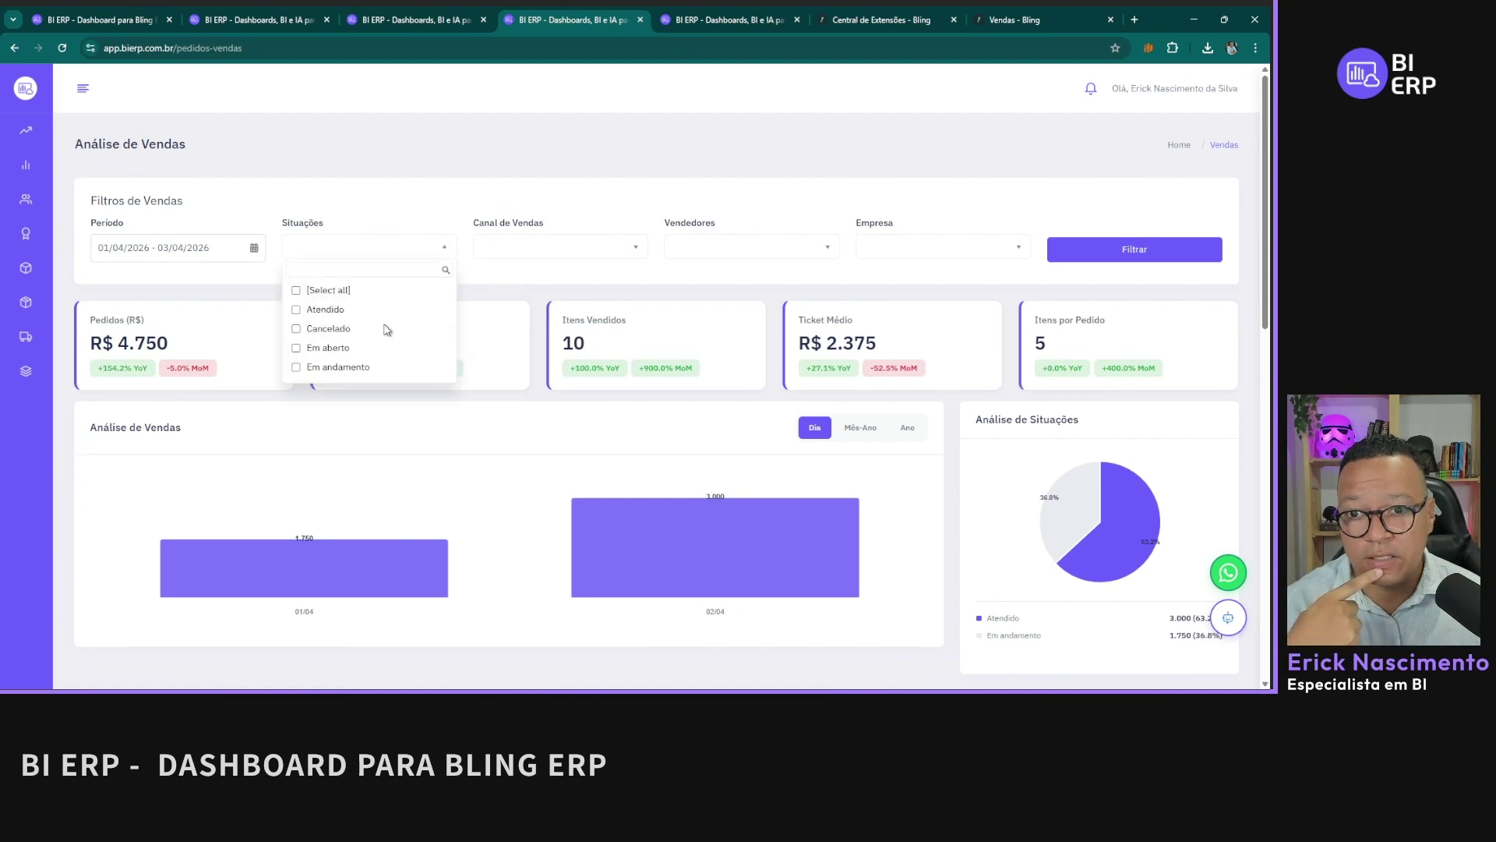
{"action": "left_click", "coordinate": [429, 185]}
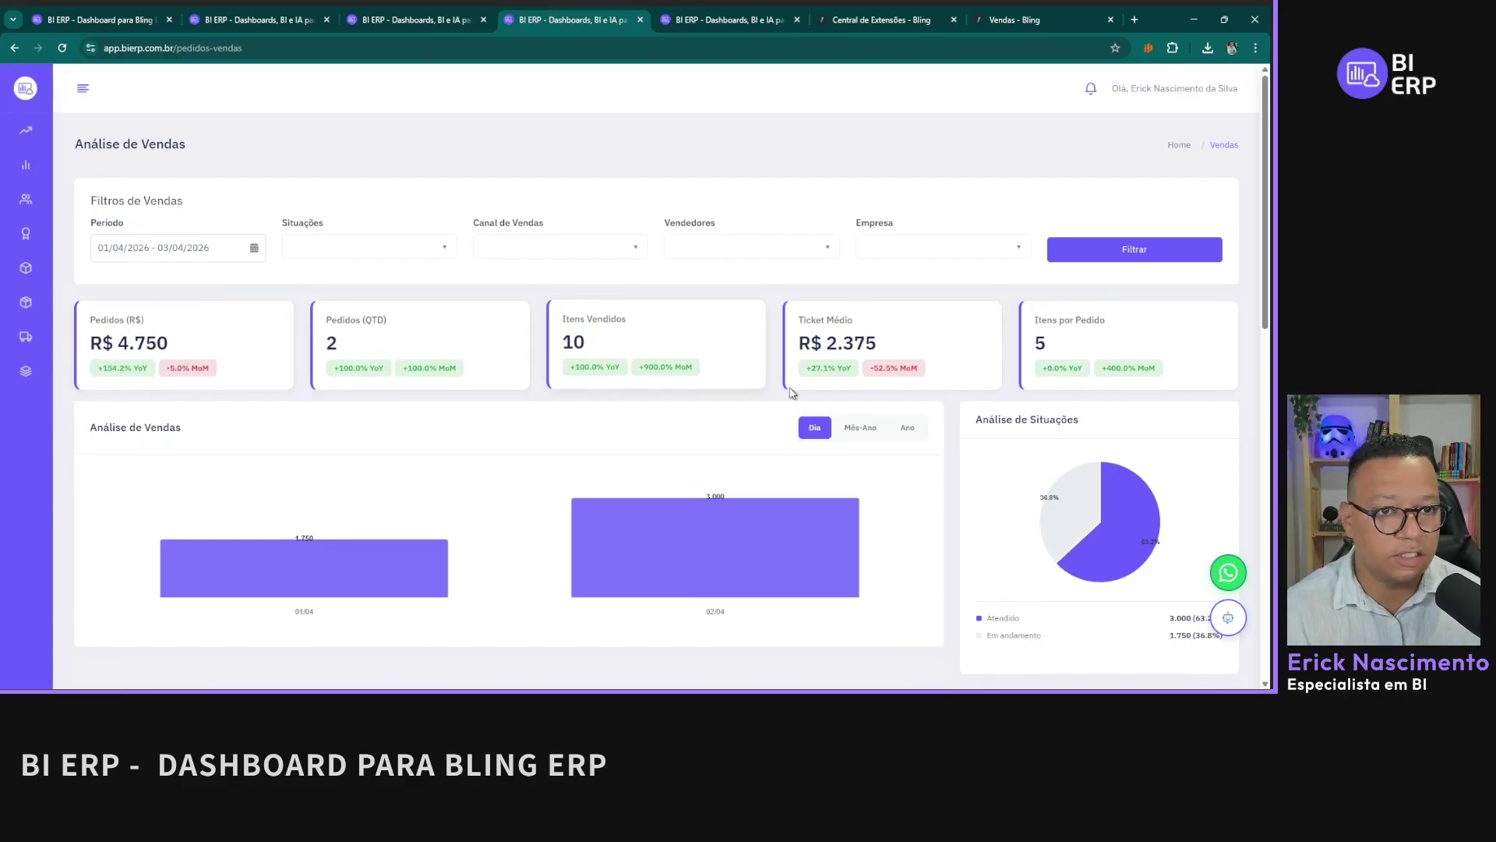
Step: Open the dashboard settings (Config. Dashboard) in a separate tab, set the freight separation to Separar and save it
{"action": "mouse_move", "coordinate": [67, 376]}
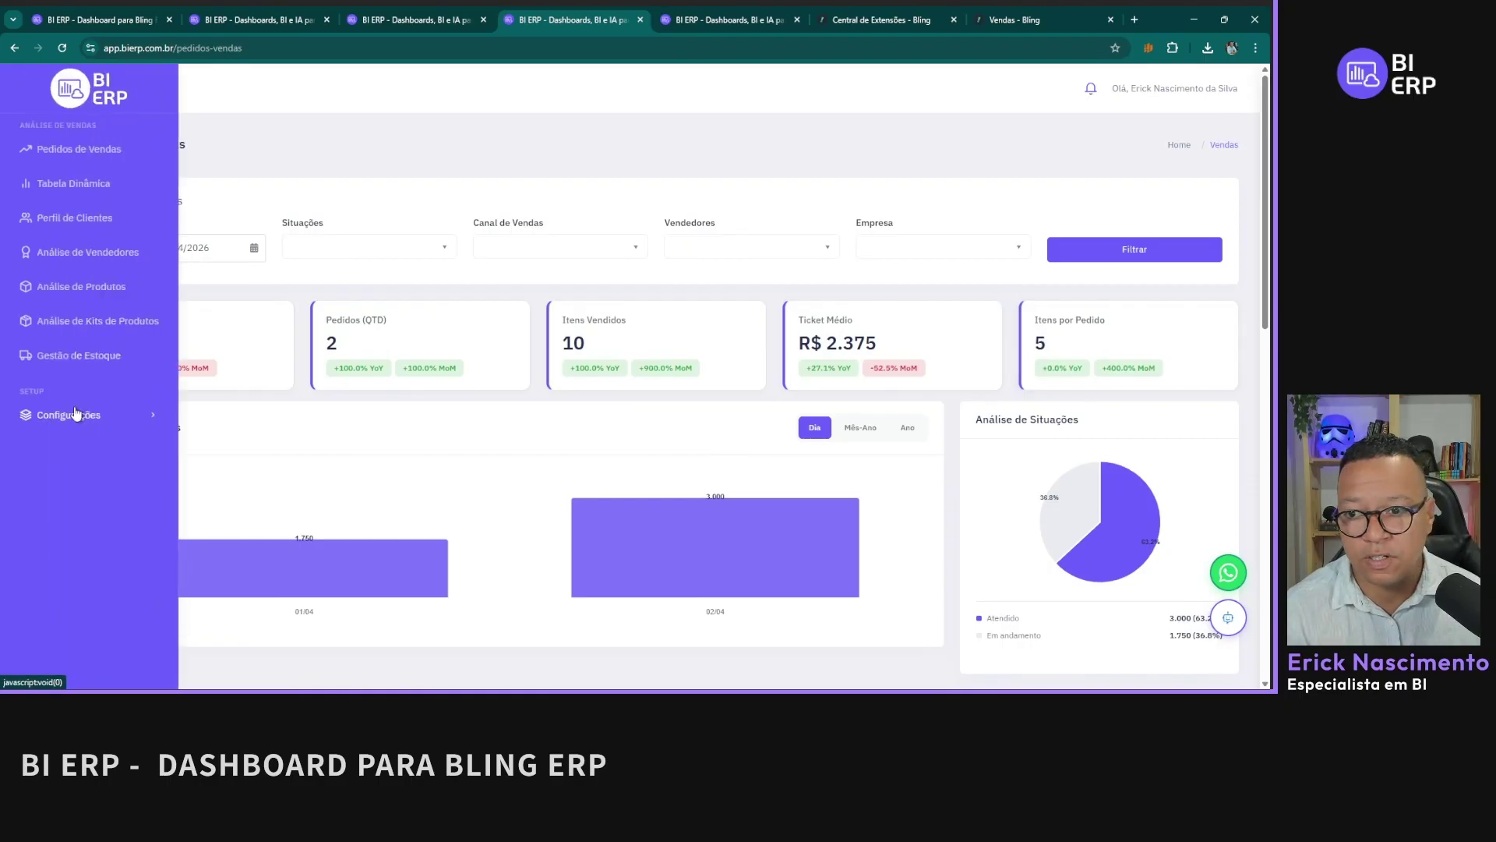
{"action": "left_click", "coordinate": [74, 414]}
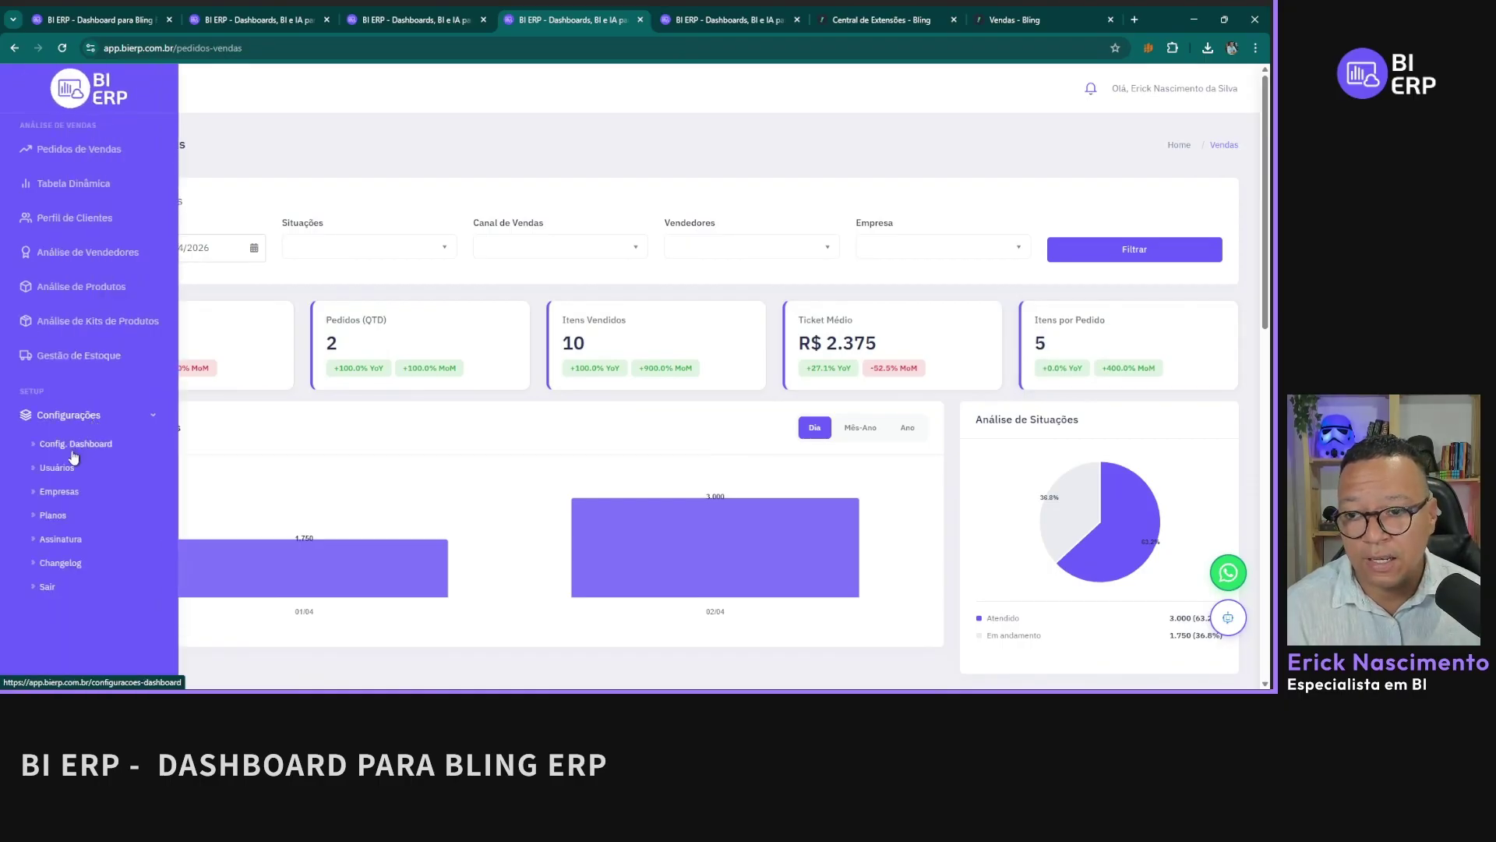
{"action": "middle_click", "coordinate": [84, 444]}
{"action": "left_click", "coordinate": [625, 19]}
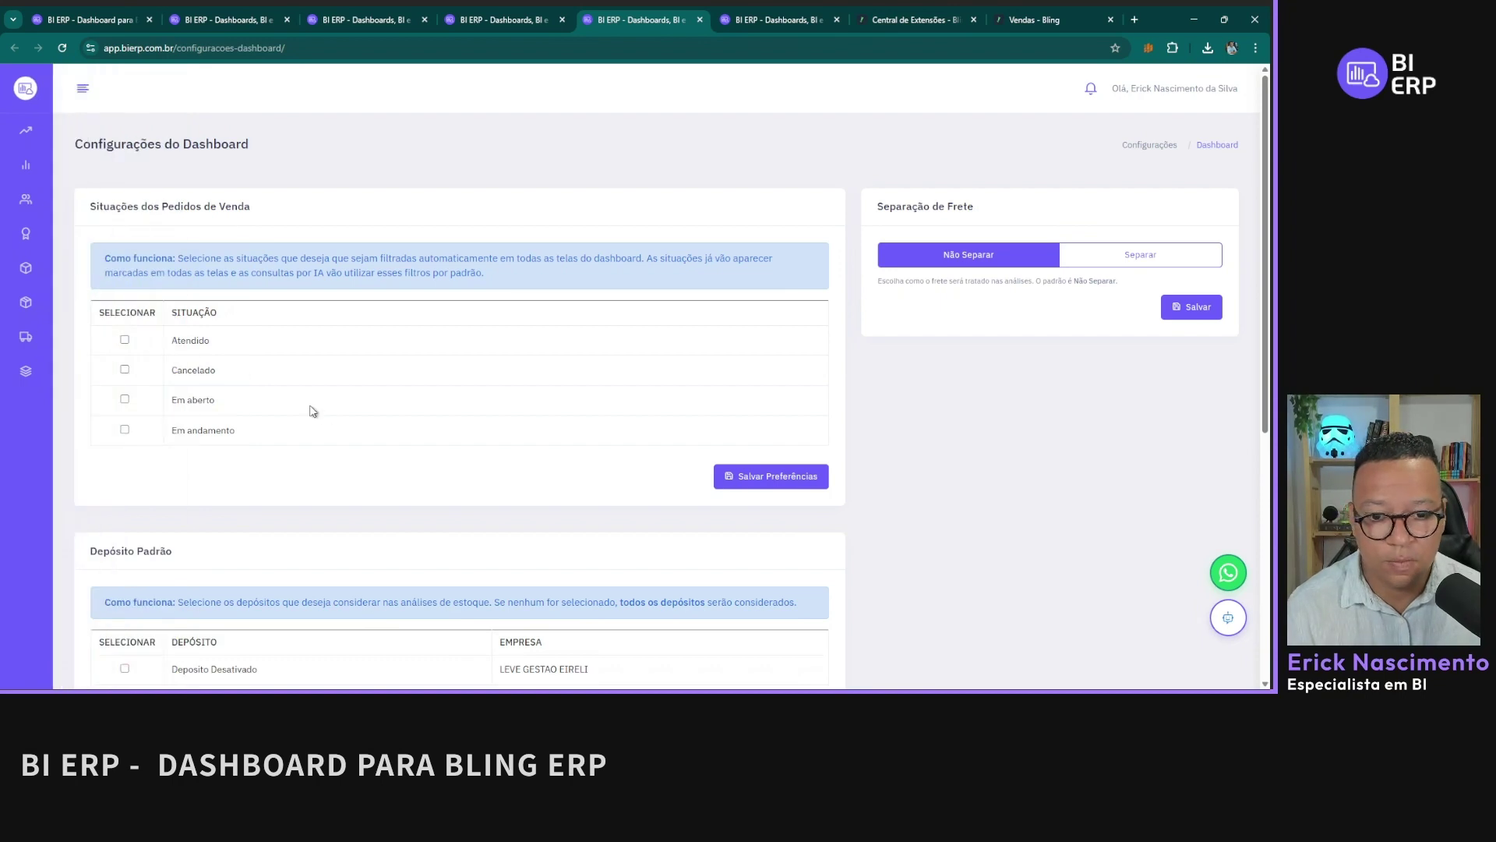
{"action": "left_click", "coordinate": [1121, 248]}
{"action": "left_click", "coordinate": [1198, 316]}
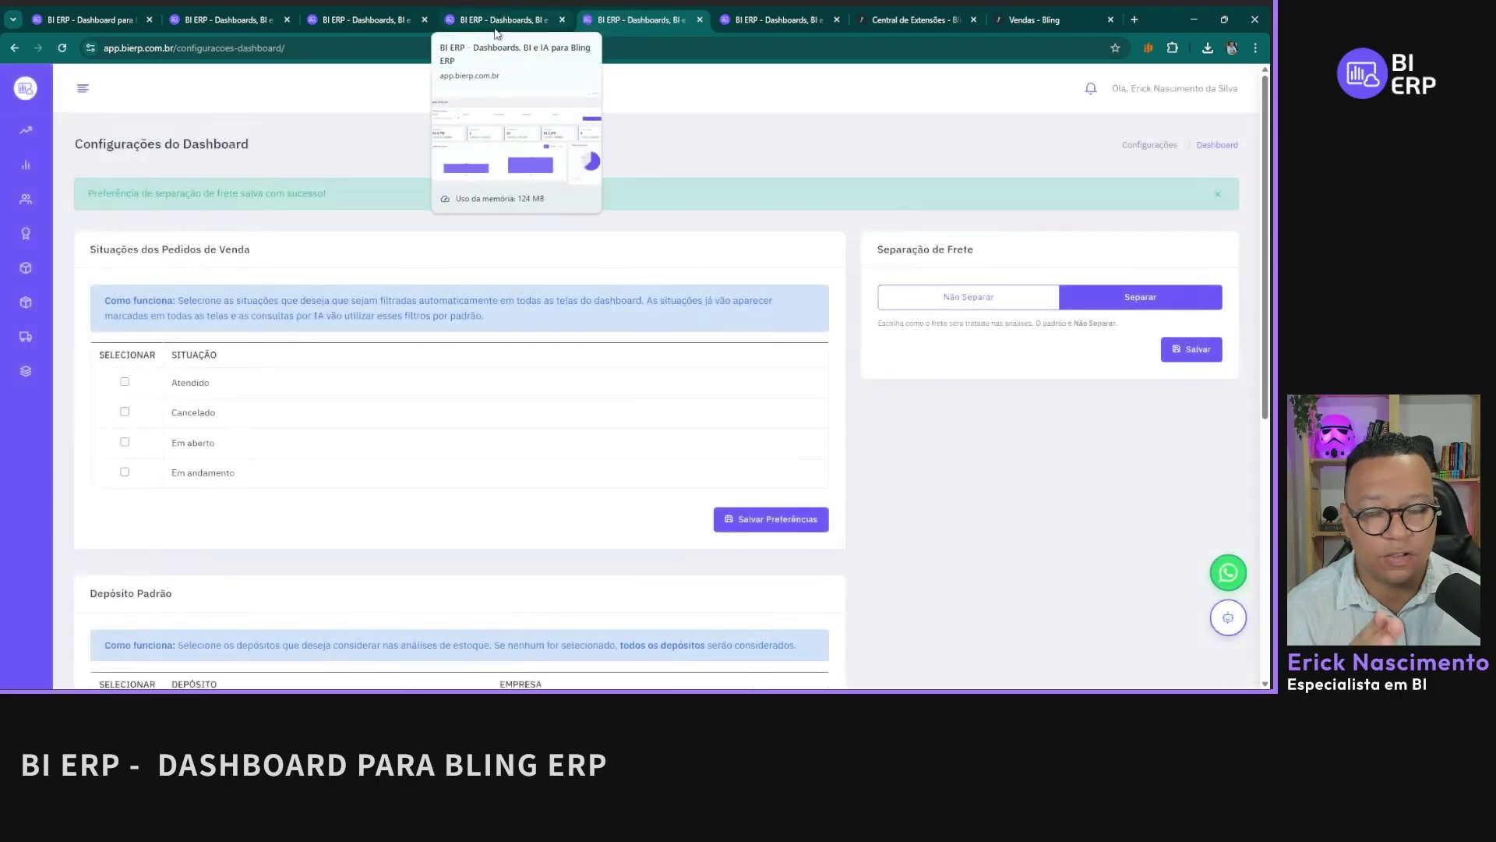
Step: Compare the sales analysis page with the dashboard settings and look through the remaining settings on the page
{"action": "left_click", "coordinate": [495, 20]}
{"action": "left_click", "coordinate": [623, 19]}
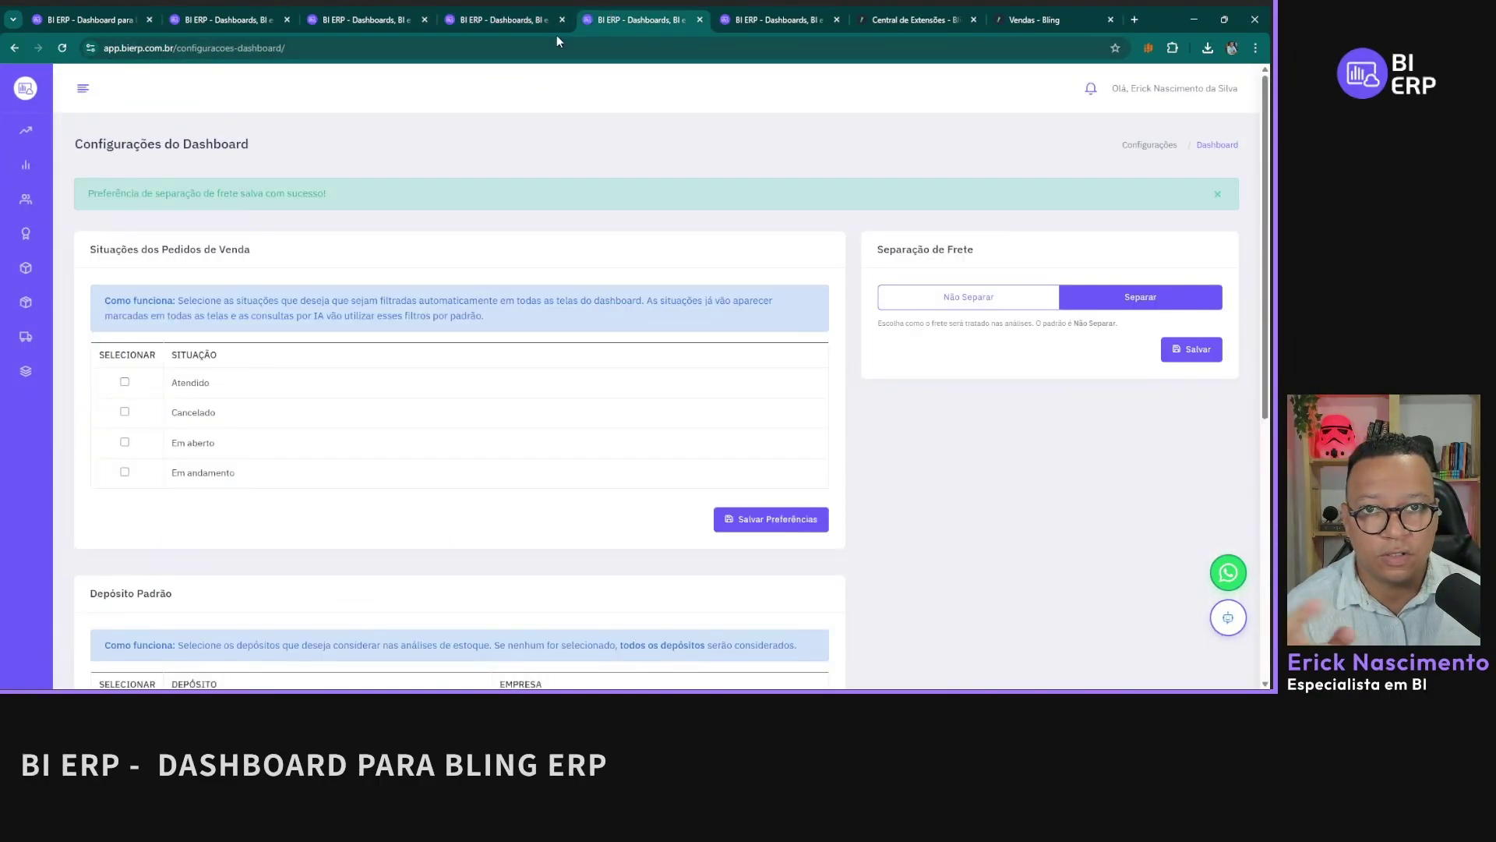
{"action": "left_click", "coordinate": [542, 20]}
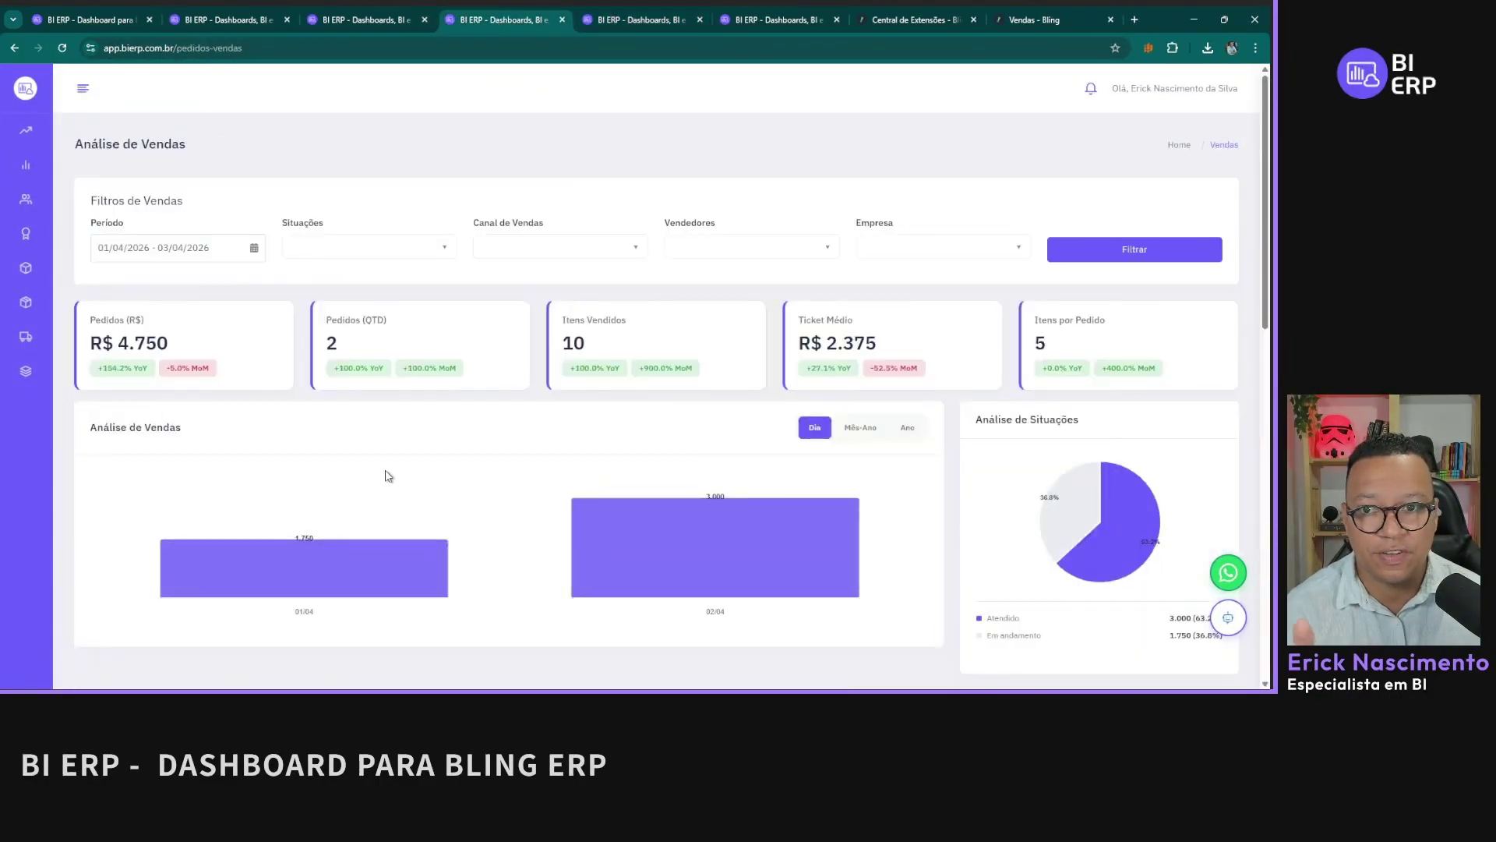
{"action": "left_click", "coordinate": [655, 11]}
{"action": "scroll", "coordinate": [320, 331], "scroll_direction": "down", "scroll_amount": 3}
{"action": "scroll", "coordinate": [247, 544], "scroll_direction": "up", "scroll_amount": 3}
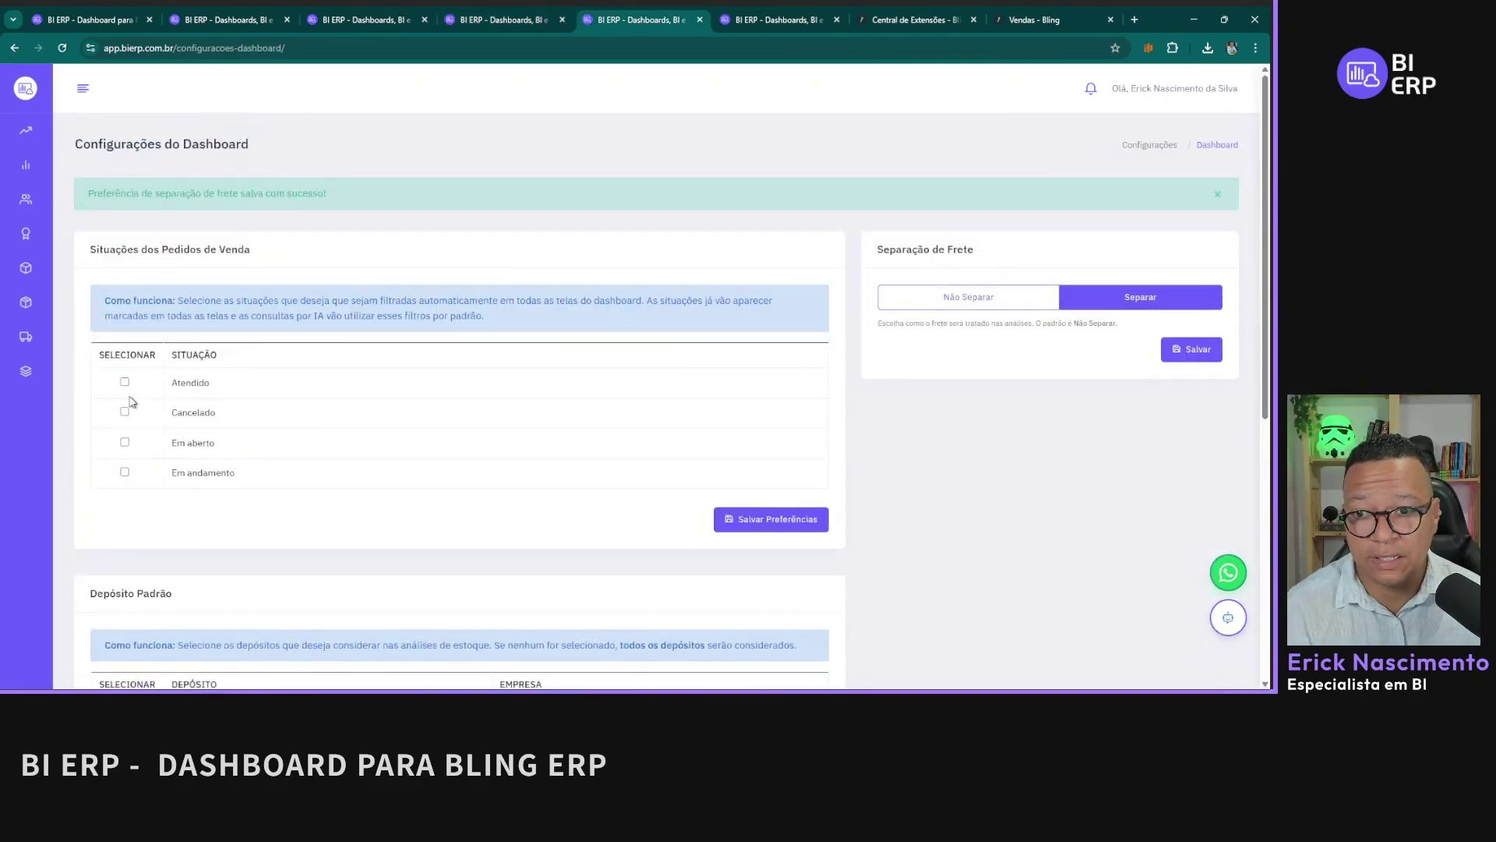
Step: Leave only Atendido selected among the default sales order situations and compare with the sales analysis page
{"action": "left_click", "coordinate": [125, 442]}
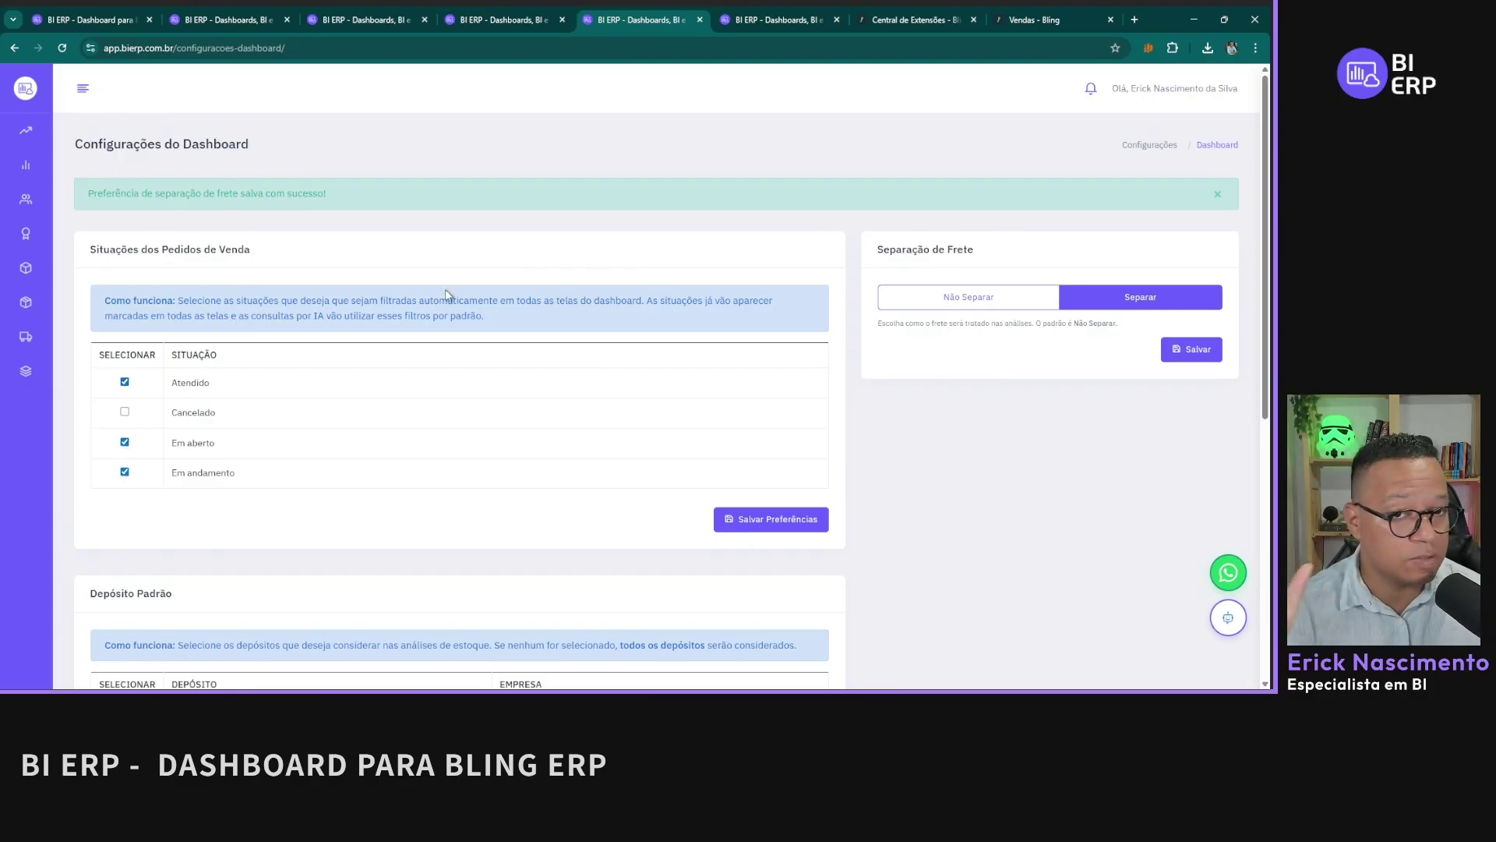
{"action": "left_click", "coordinate": [125, 441]}
{"action": "left_click", "coordinate": [126, 473]}
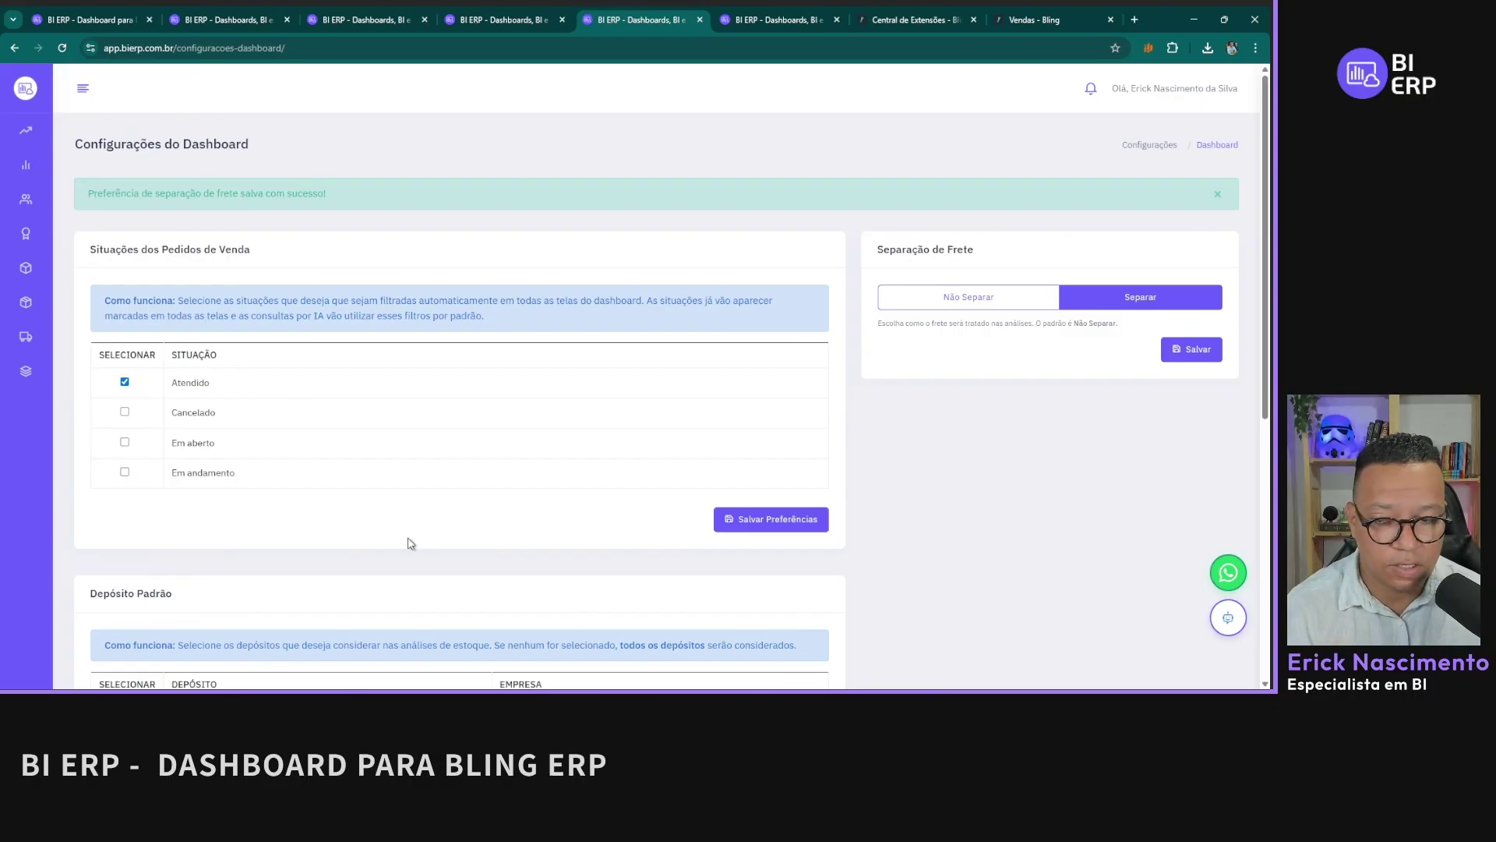
{"action": "left_click", "coordinate": [510, 13]}
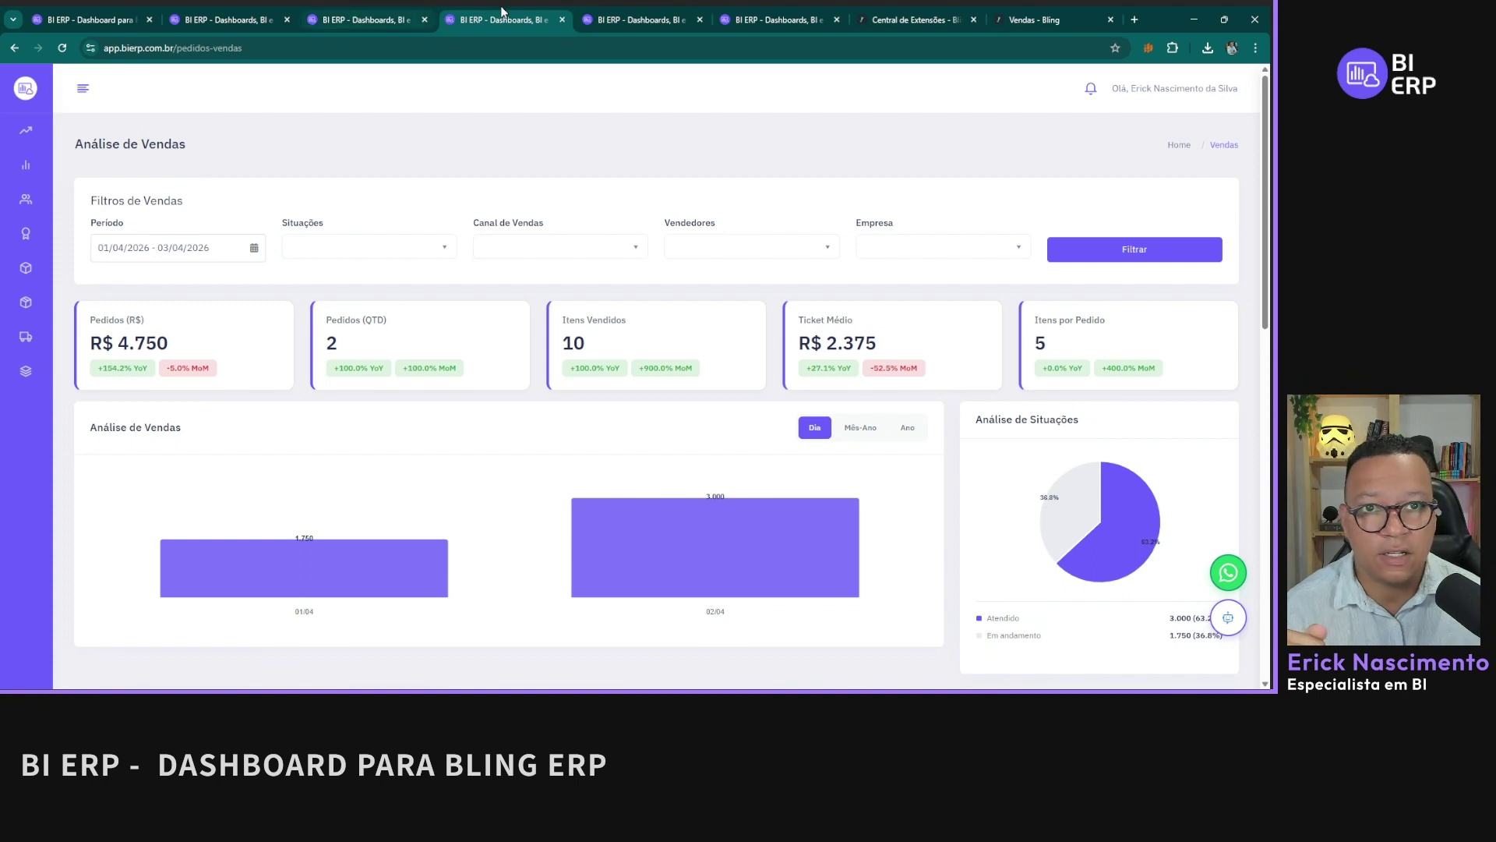
{"action": "left_click", "coordinate": [622, 11]}
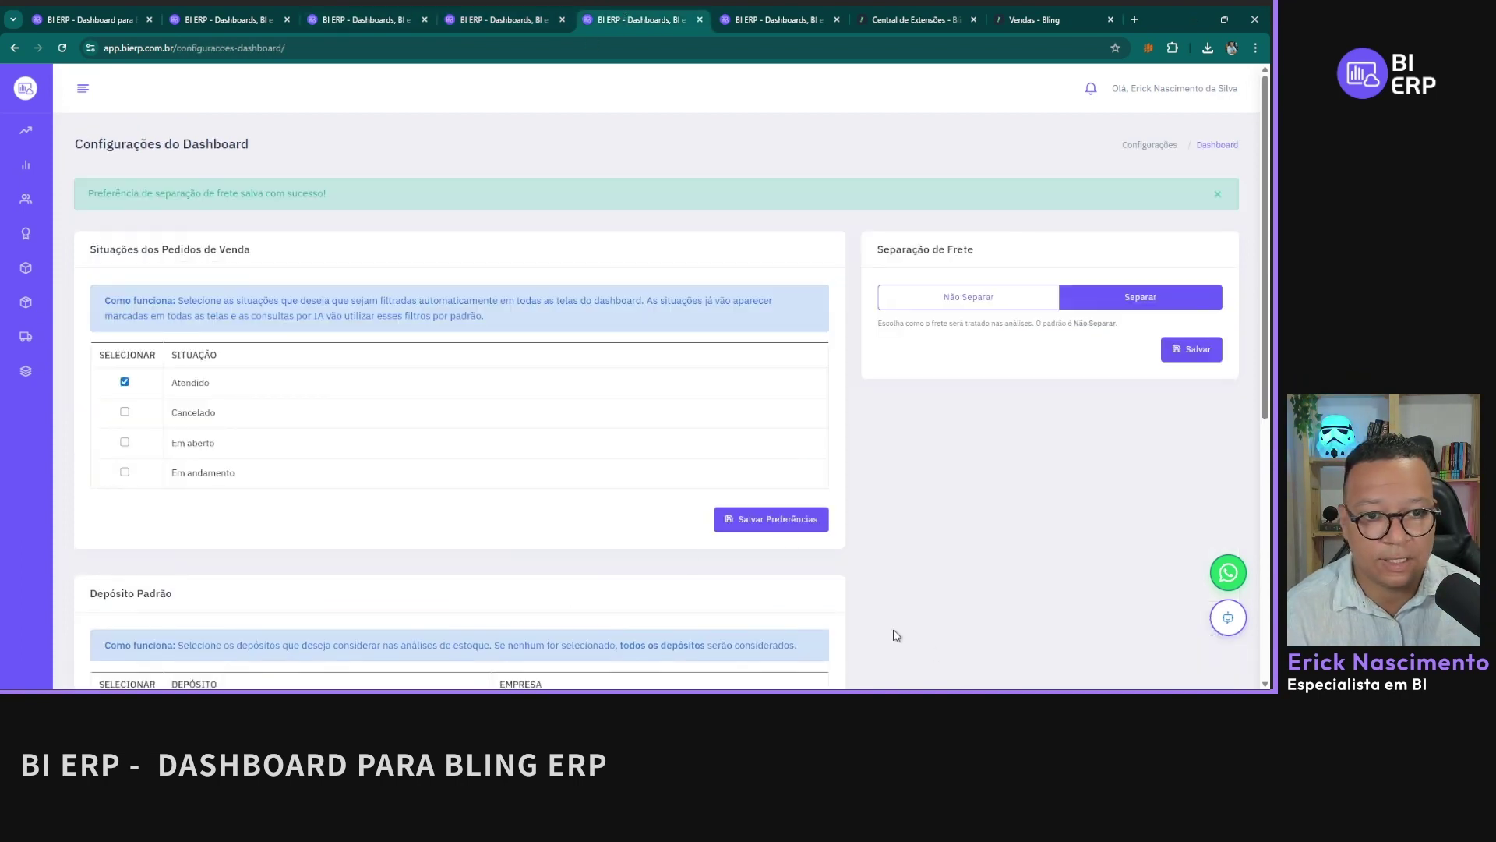
Step: Save the default sales order situation preferences and look through the Depósito Padrão settings
{"action": "left_click", "coordinate": [791, 528]}
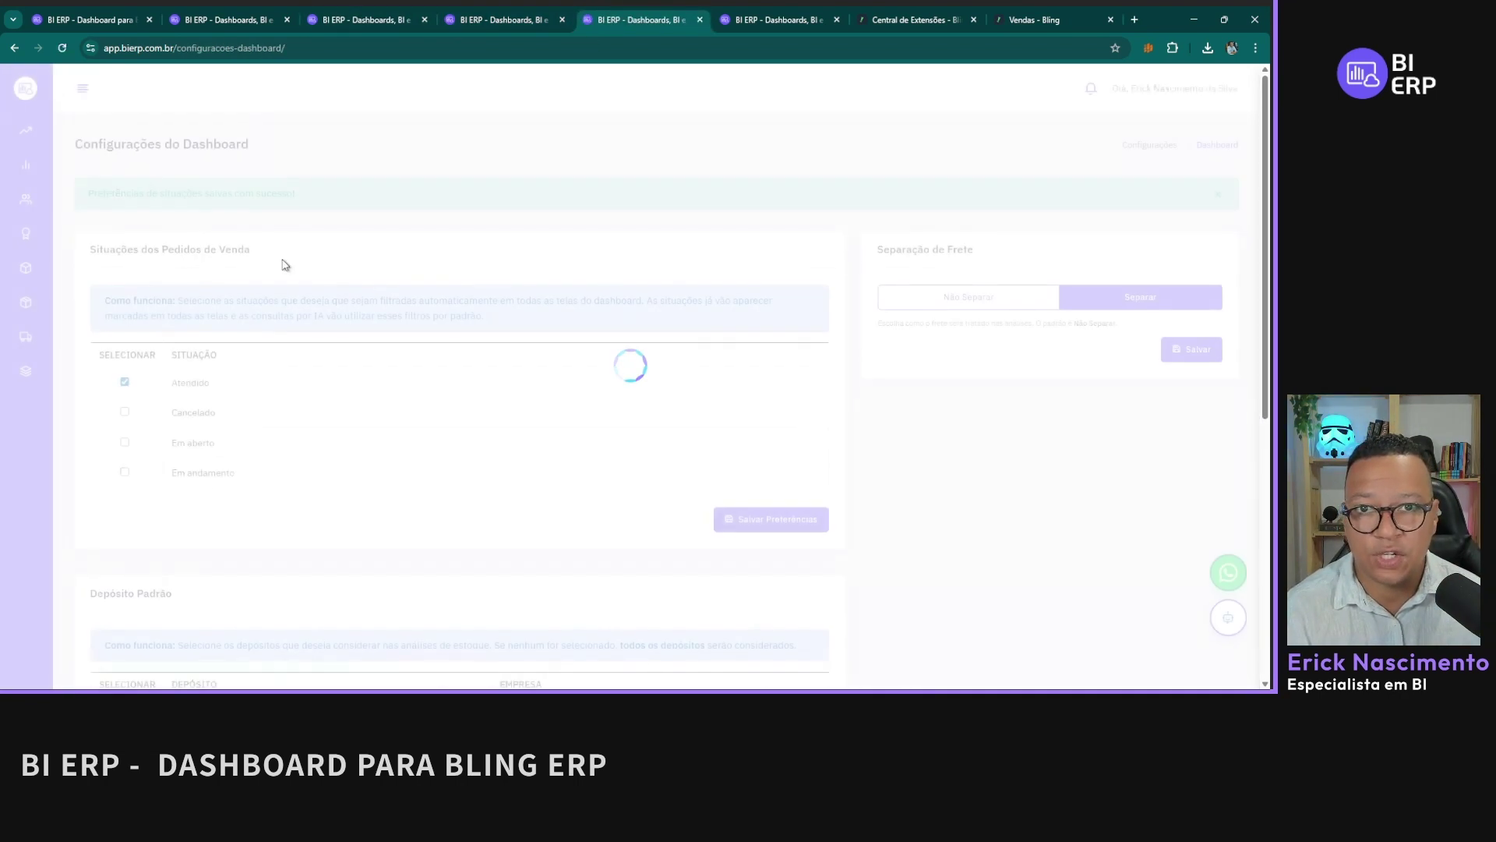
{"action": "scroll", "coordinate": [464, 431], "scroll_direction": "down", "scroll_amount": 3}
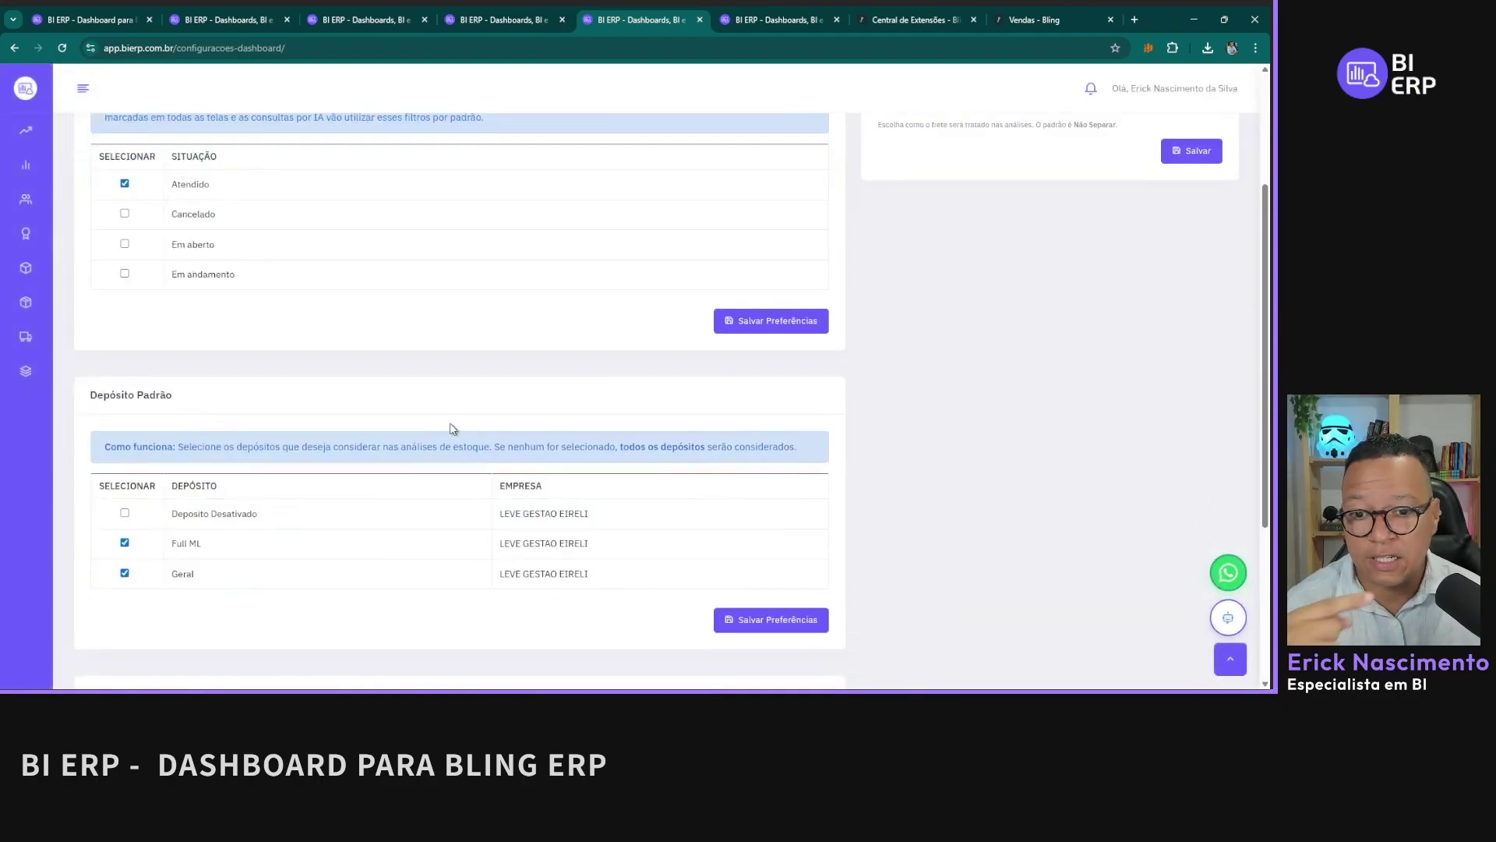
{"action": "scroll", "coordinate": [343, 333], "scroll_direction": "down", "scroll_amount": 3}
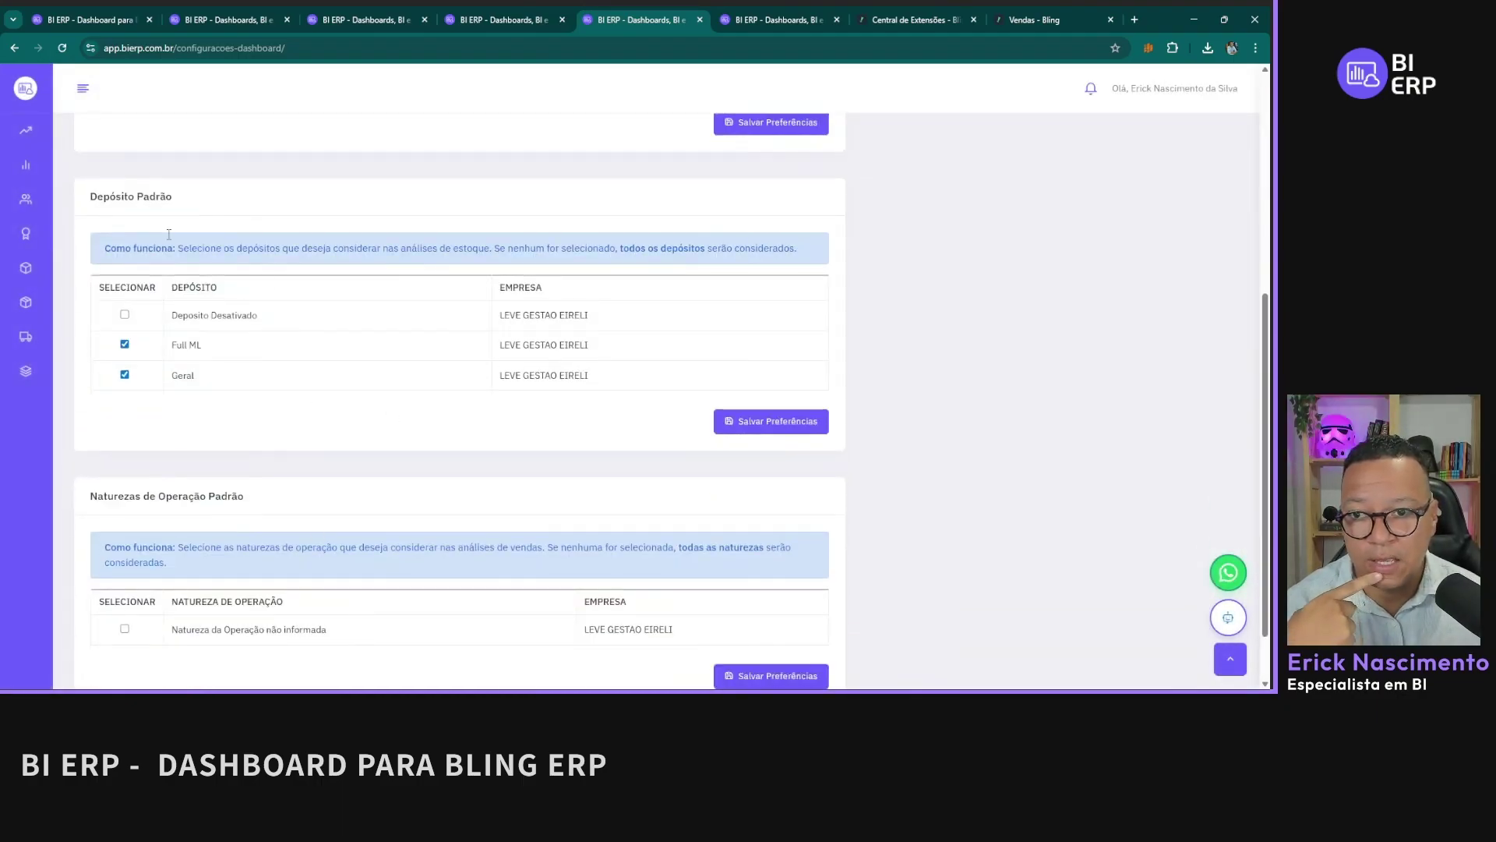
{"action": "scroll", "coordinate": [431, 350], "scroll_direction": "down", "scroll_amount": 2}
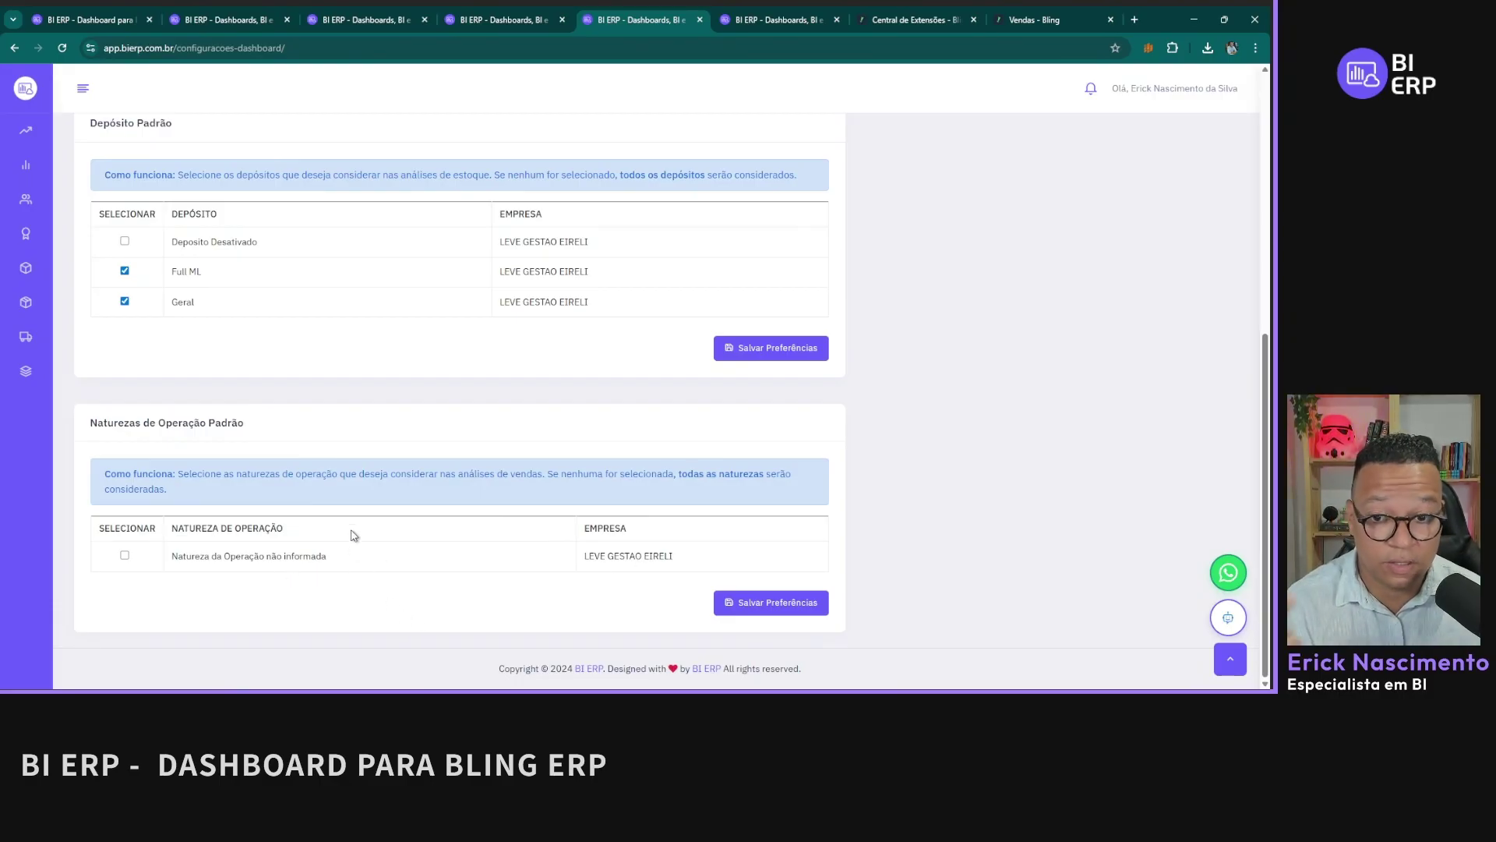
Step: Examine the Naturezas de Operação Padrão options and their company, and review the other default settings on the page
{"action": "triple_click", "coordinate": [225, 557]}
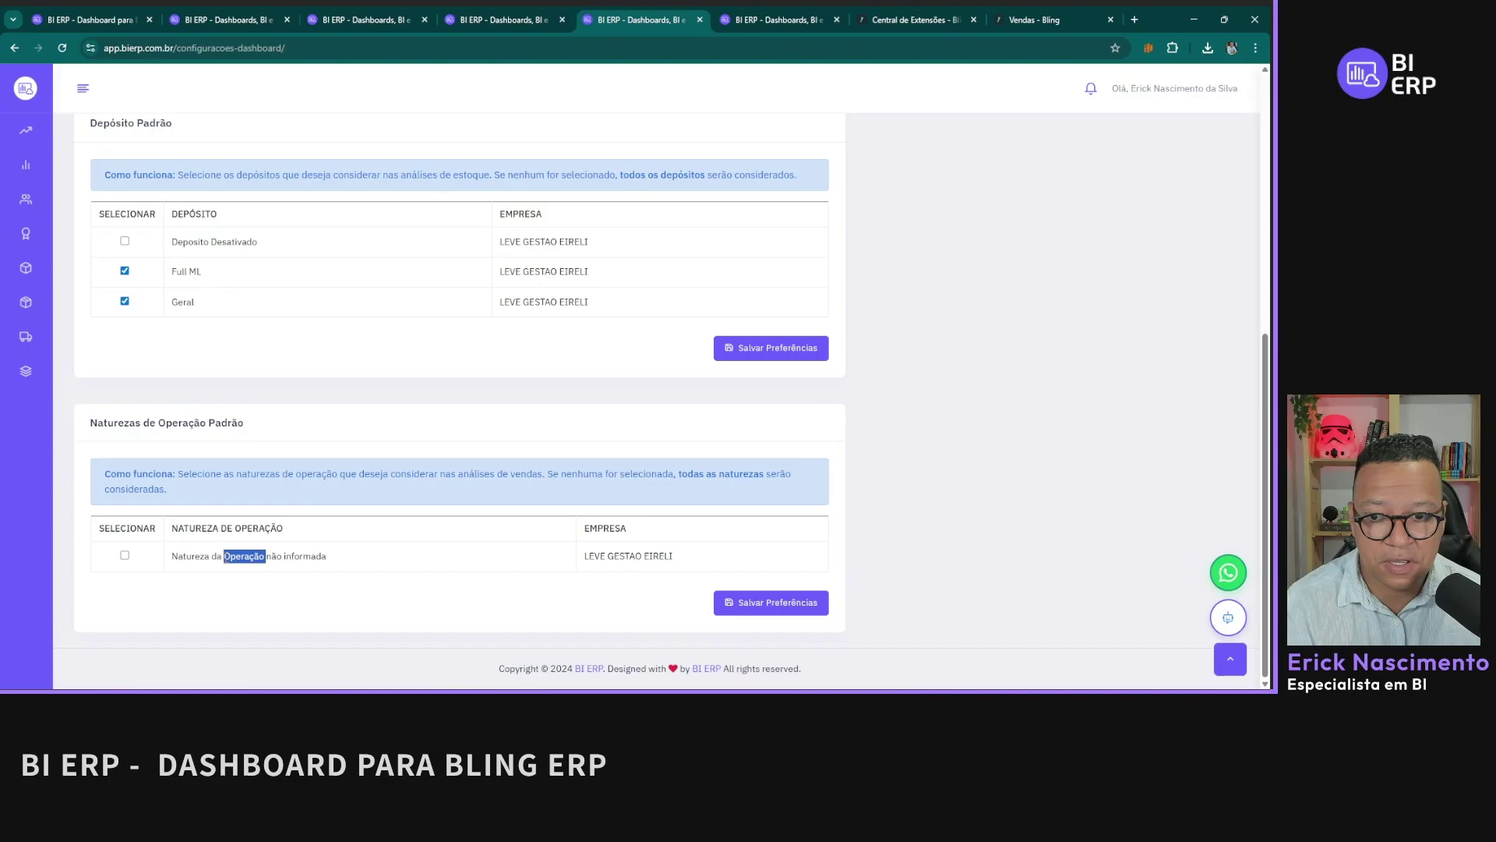
{"action": "left_click", "coordinate": [225, 590]}
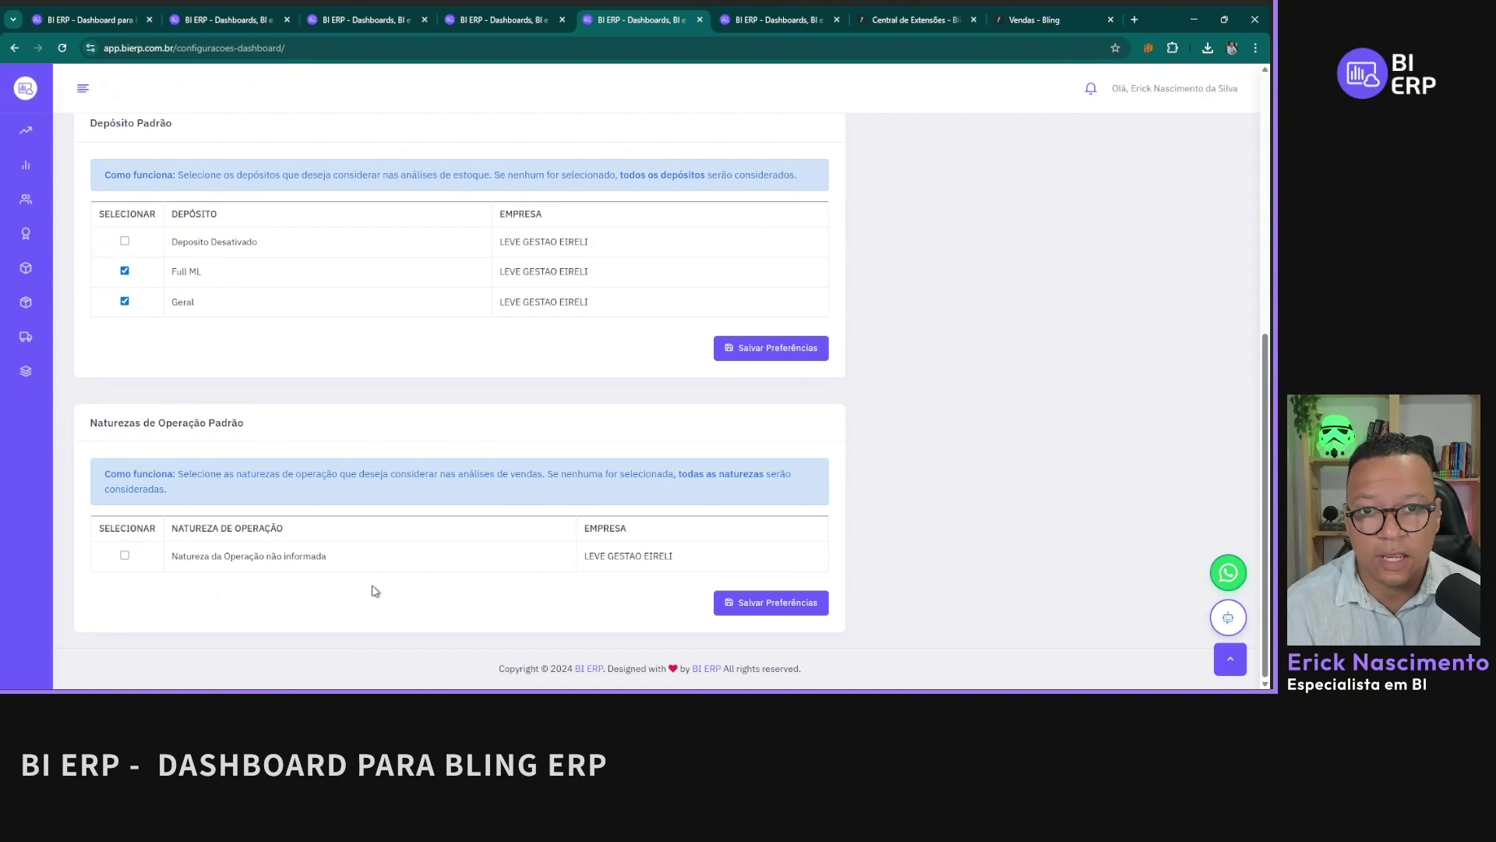
{"action": "triple_click", "coordinate": [261, 555]}
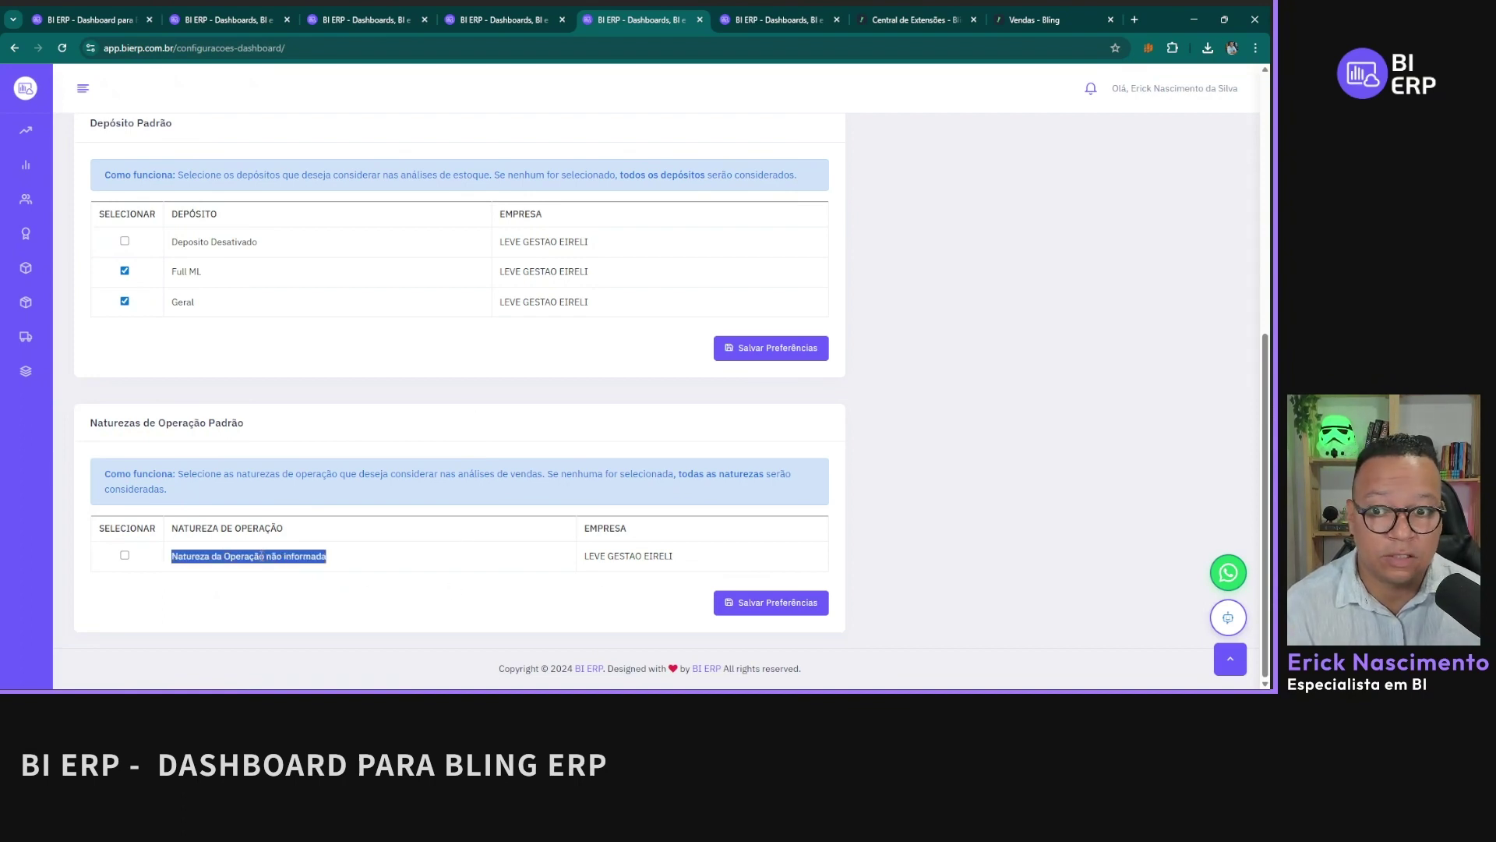
{"action": "left_click", "coordinate": [377, 597]}
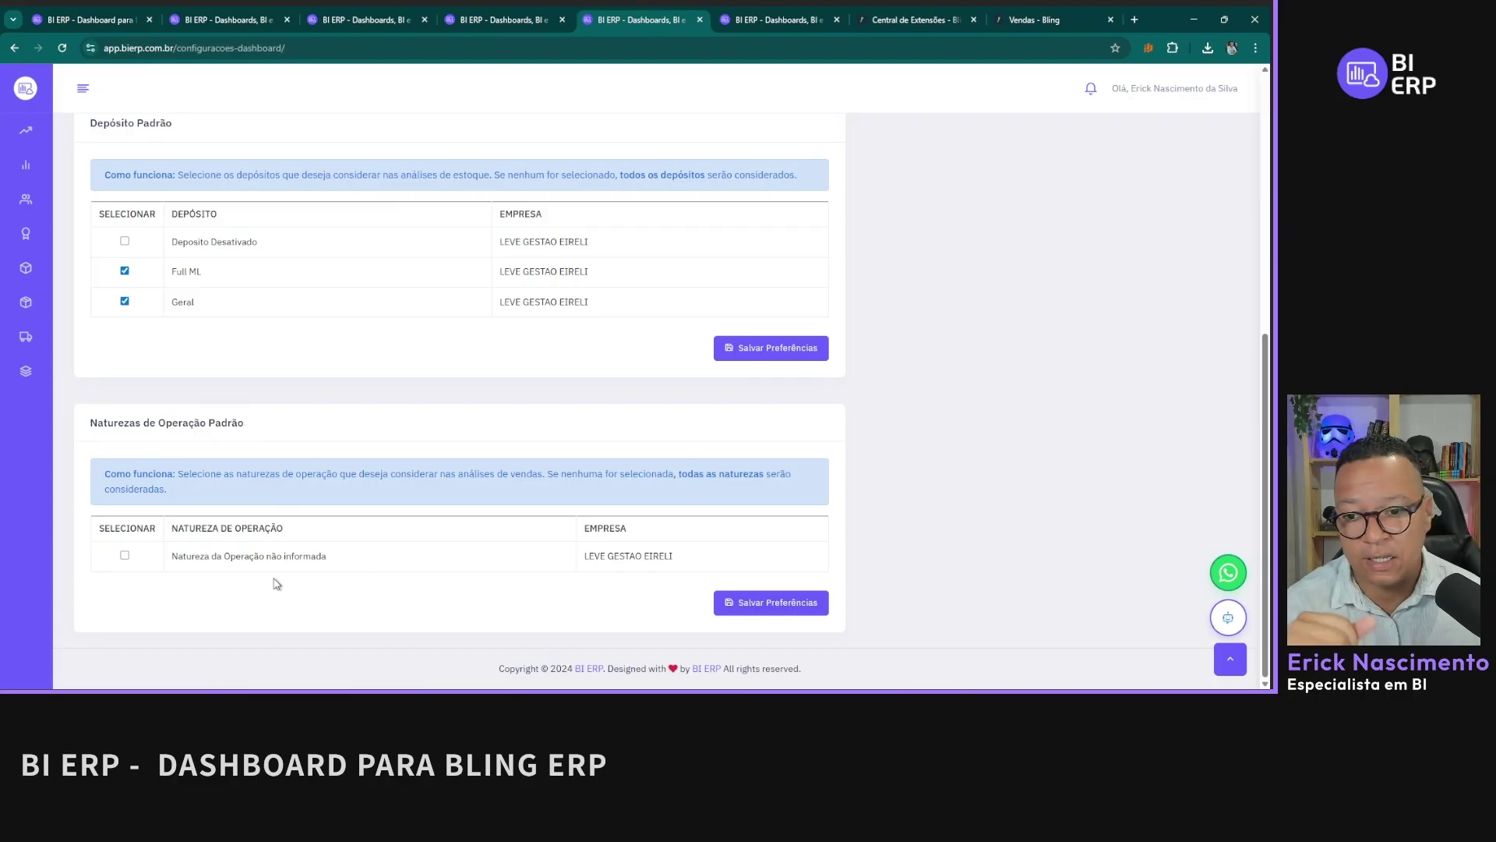
{"action": "scroll", "coordinate": [779, 506], "scroll_direction": "up", "scroll_amount": 5}
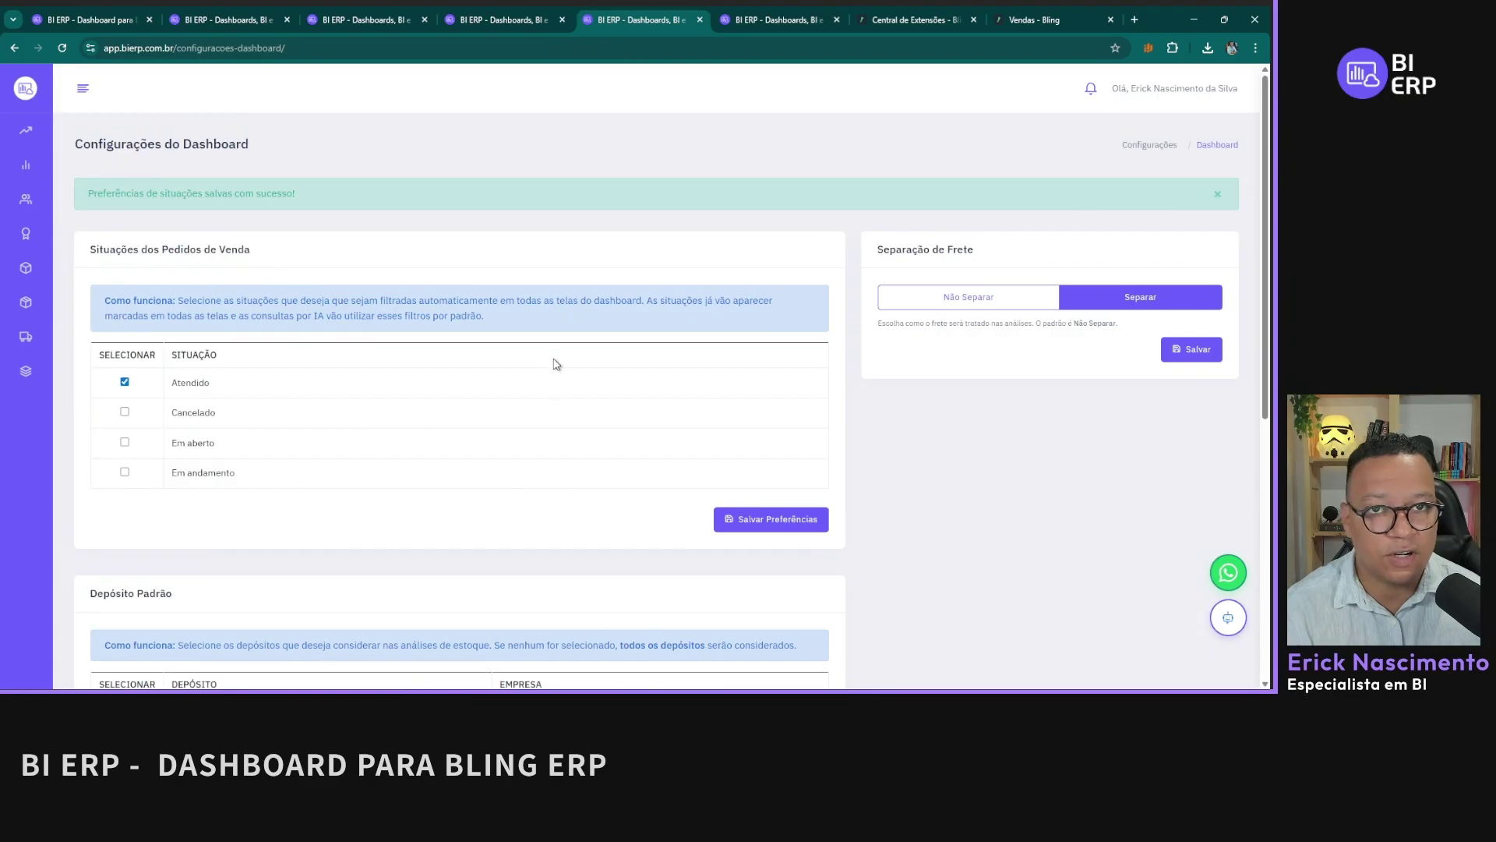
{"action": "scroll", "coordinate": [394, 401], "scroll_direction": "down", "scroll_amount": 6}
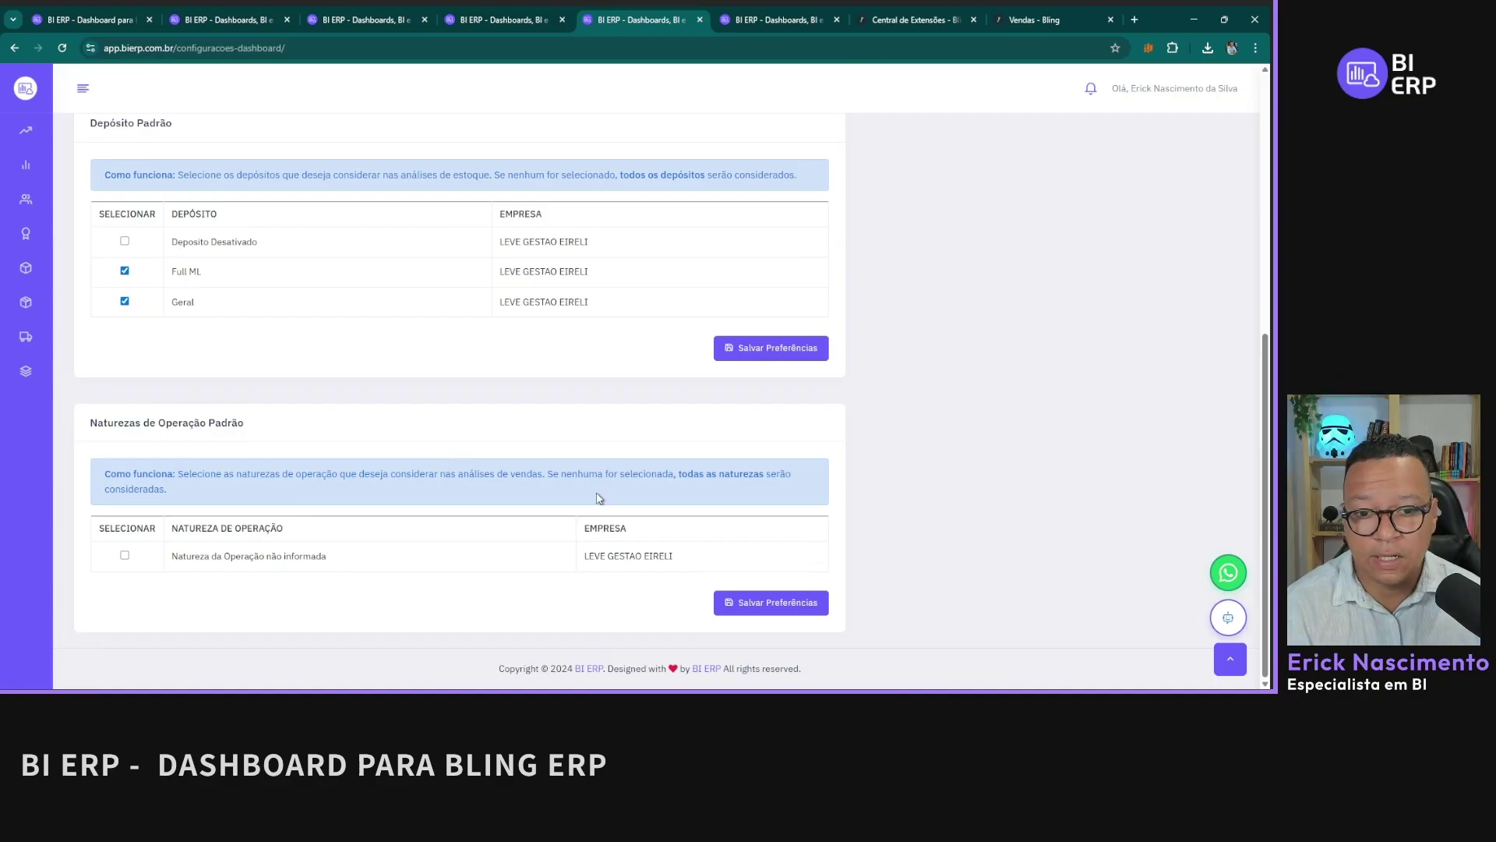
{"action": "scroll", "coordinate": [320, 524], "scroll_direction": "up", "scroll_amount": 1}
{"action": "scroll", "coordinate": [354, 549], "scroll_direction": "down", "scroll_amount": 1}
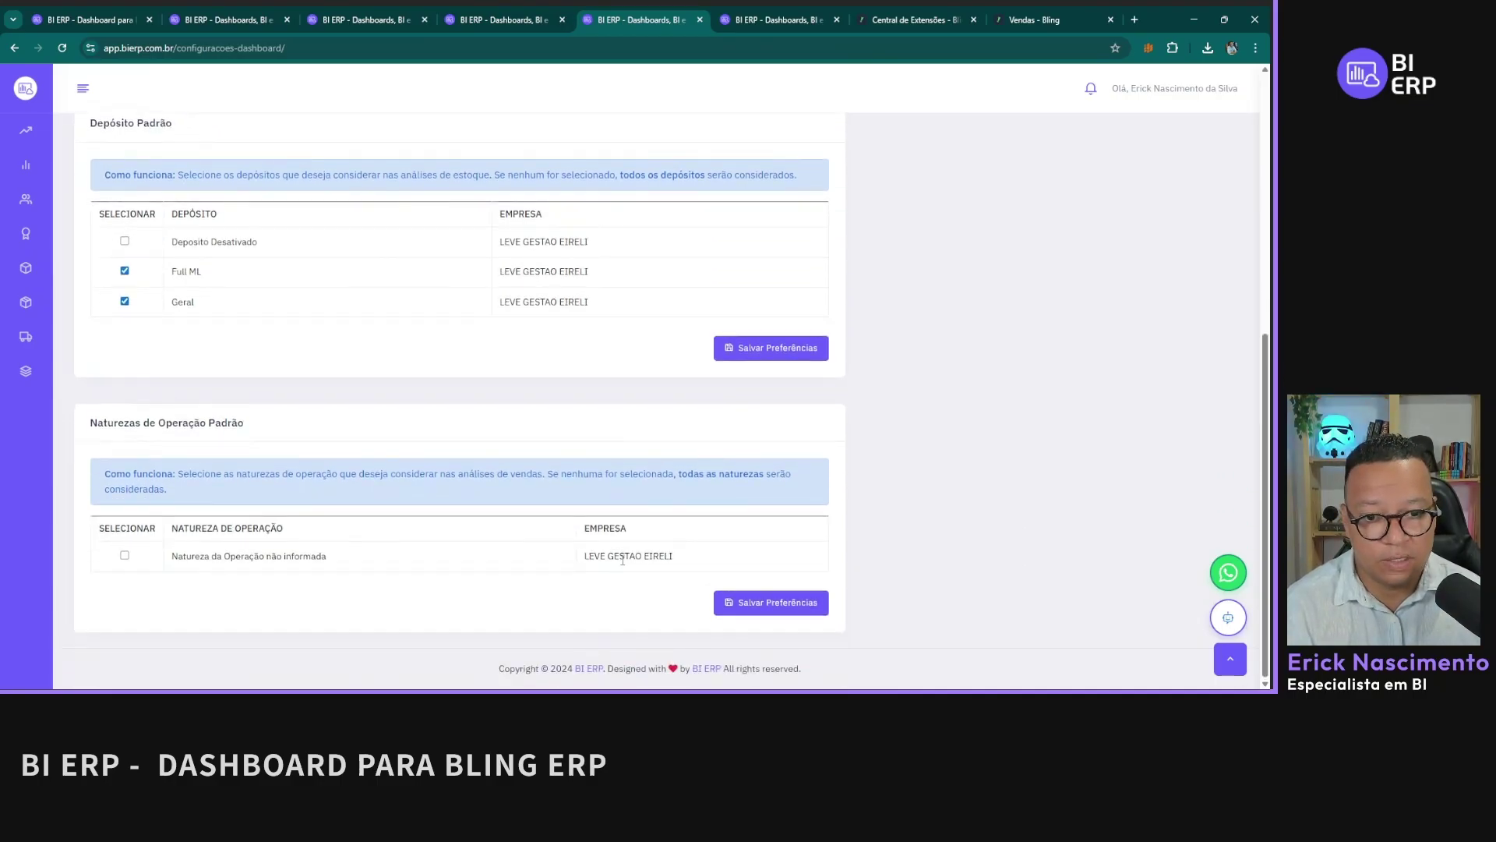
{"action": "triple_click", "coordinate": [622, 557]}
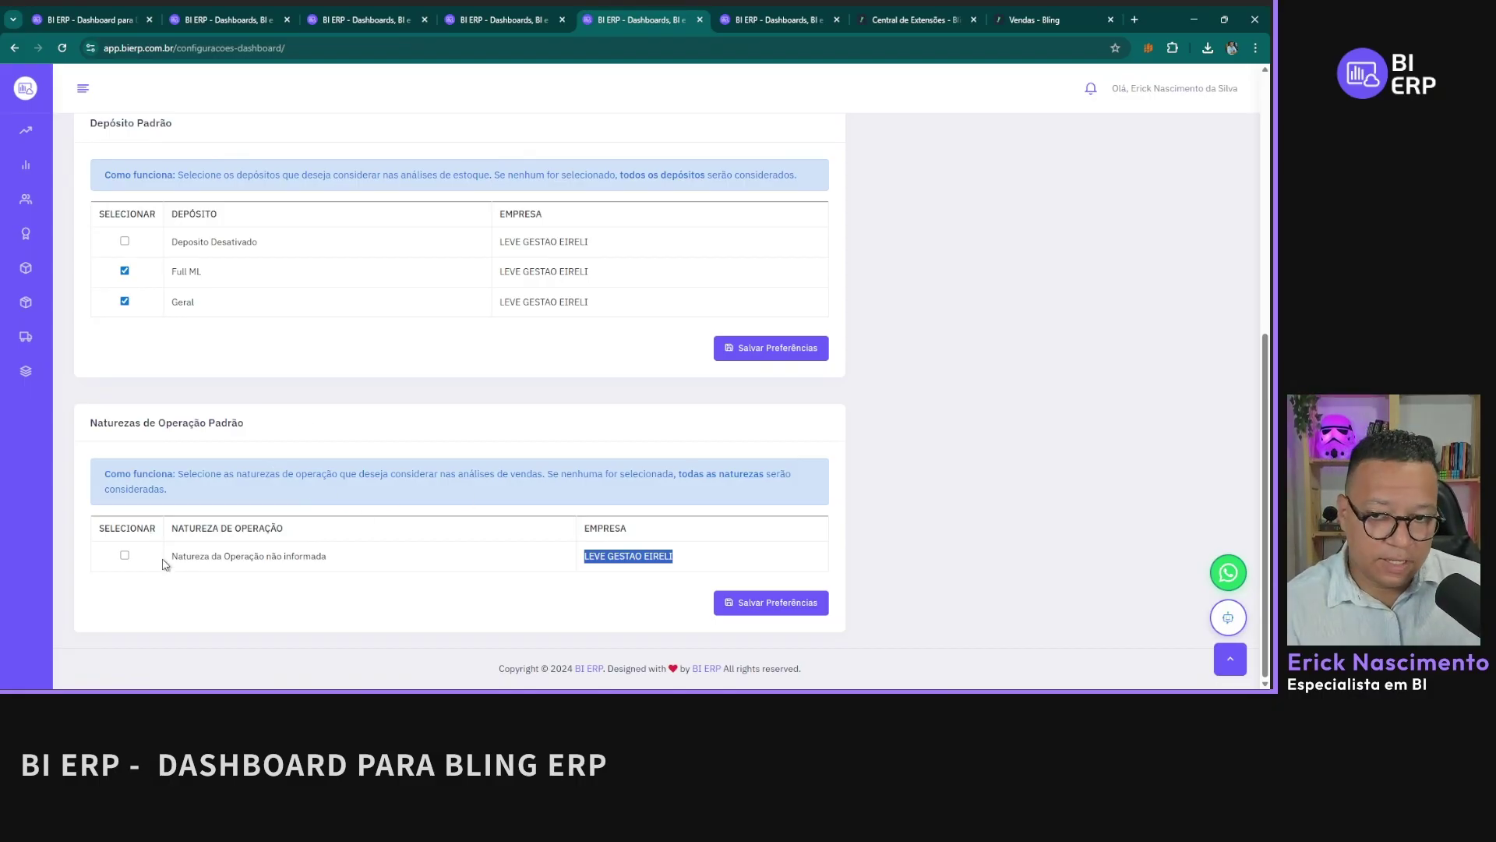
{"action": "scroll", "coordinate": [321, 572], "scroll_direction": "up", "scroll_amount": 6}
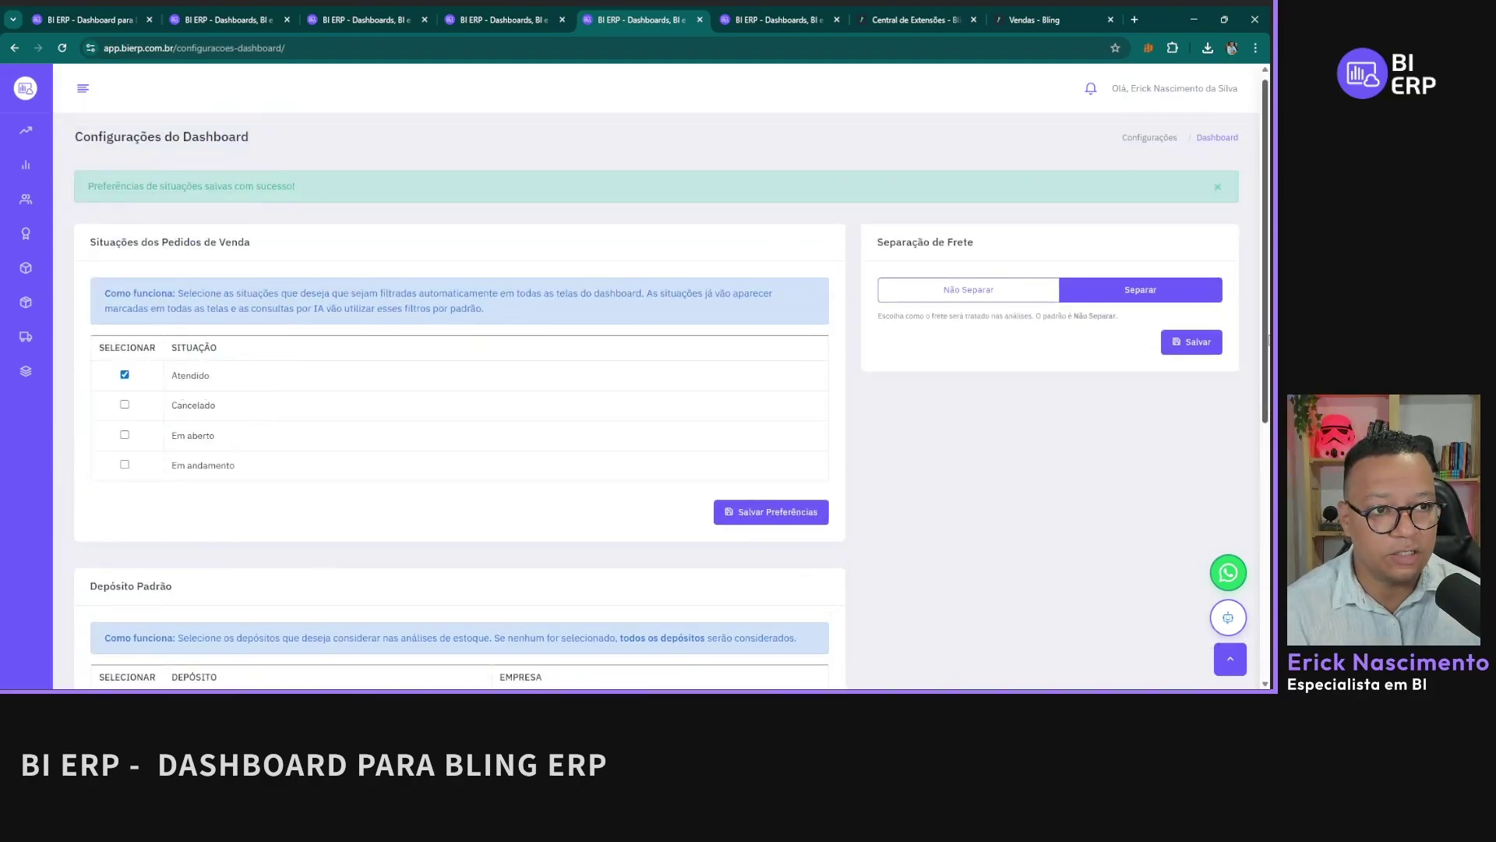
{"action": "scroll", "coordinate": [728, 478], "scroll_direction": "down", "scroll_amount": 6}
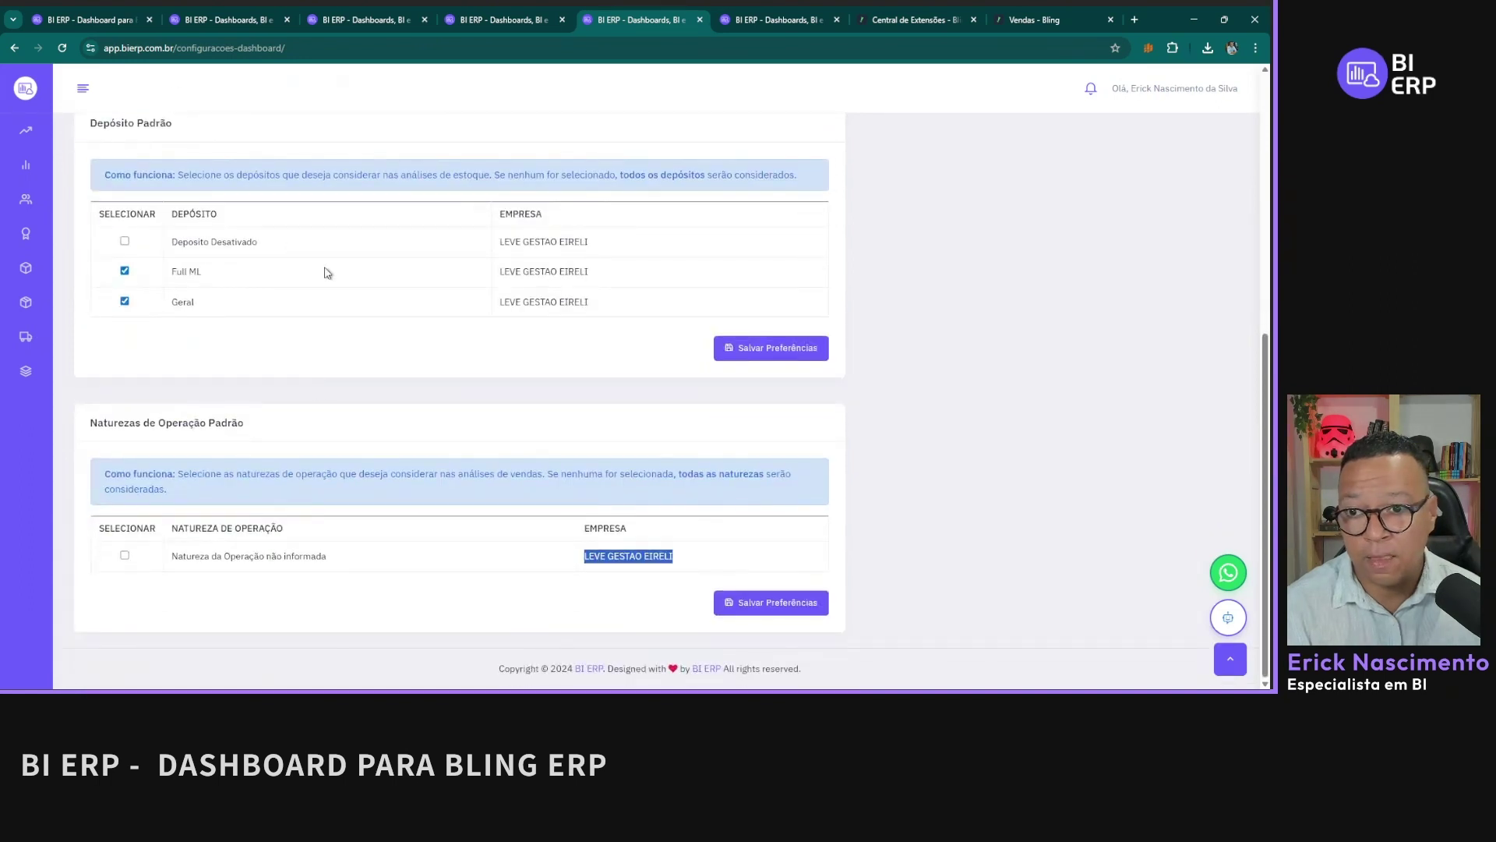
{"action": "scroll", "coordinate": [205, 461], "scroll_direction": "up", "scroll_amount": 6}
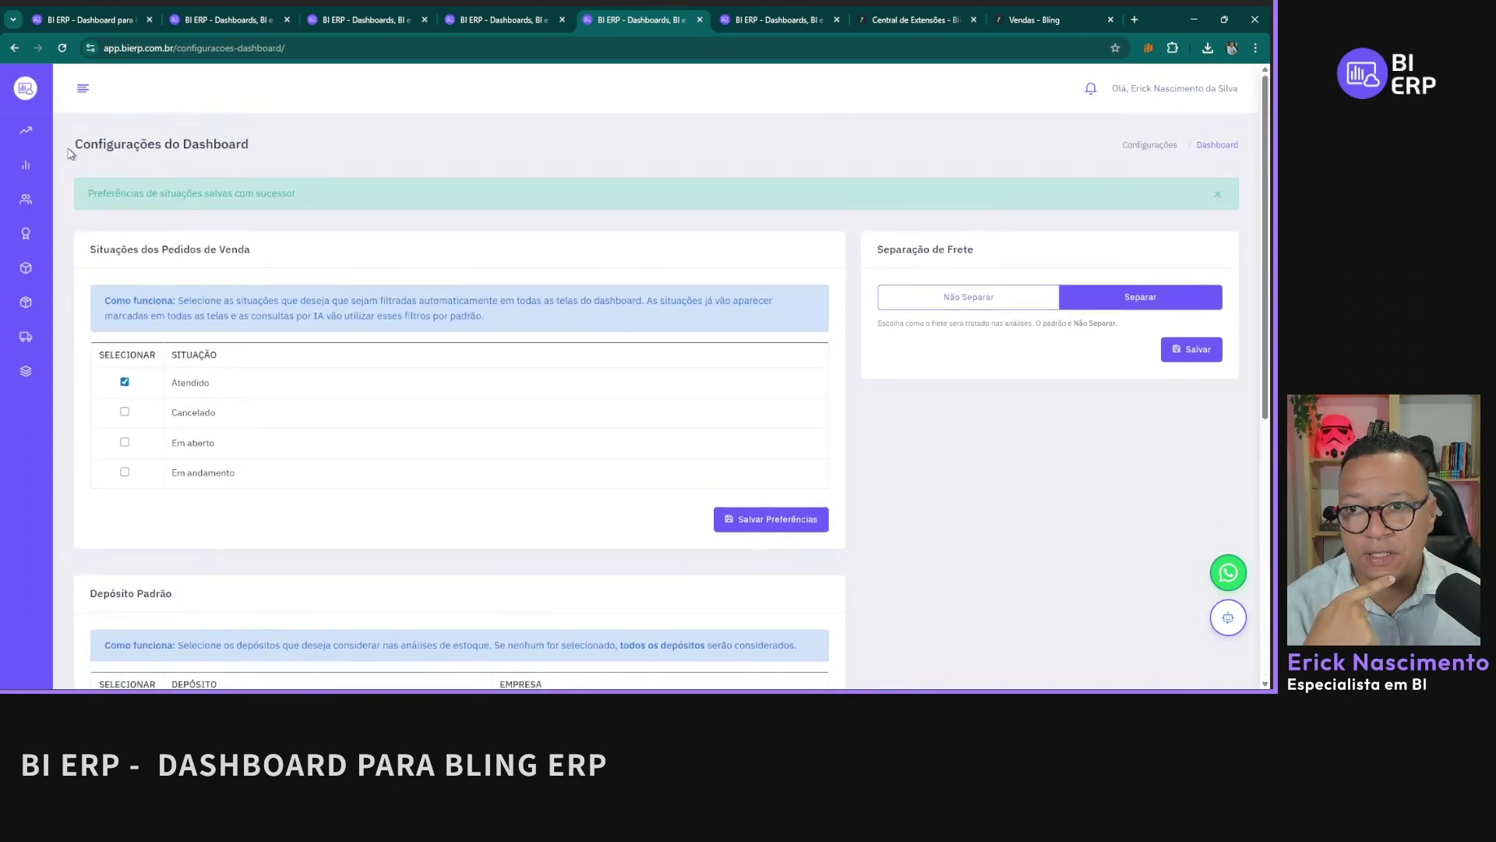
Step: Open the Pedidos de Vendas analysis in a separate tab and check which default is selected in the Situações filter
{"action": "mouse_move", "coordinate": [50, 152]}
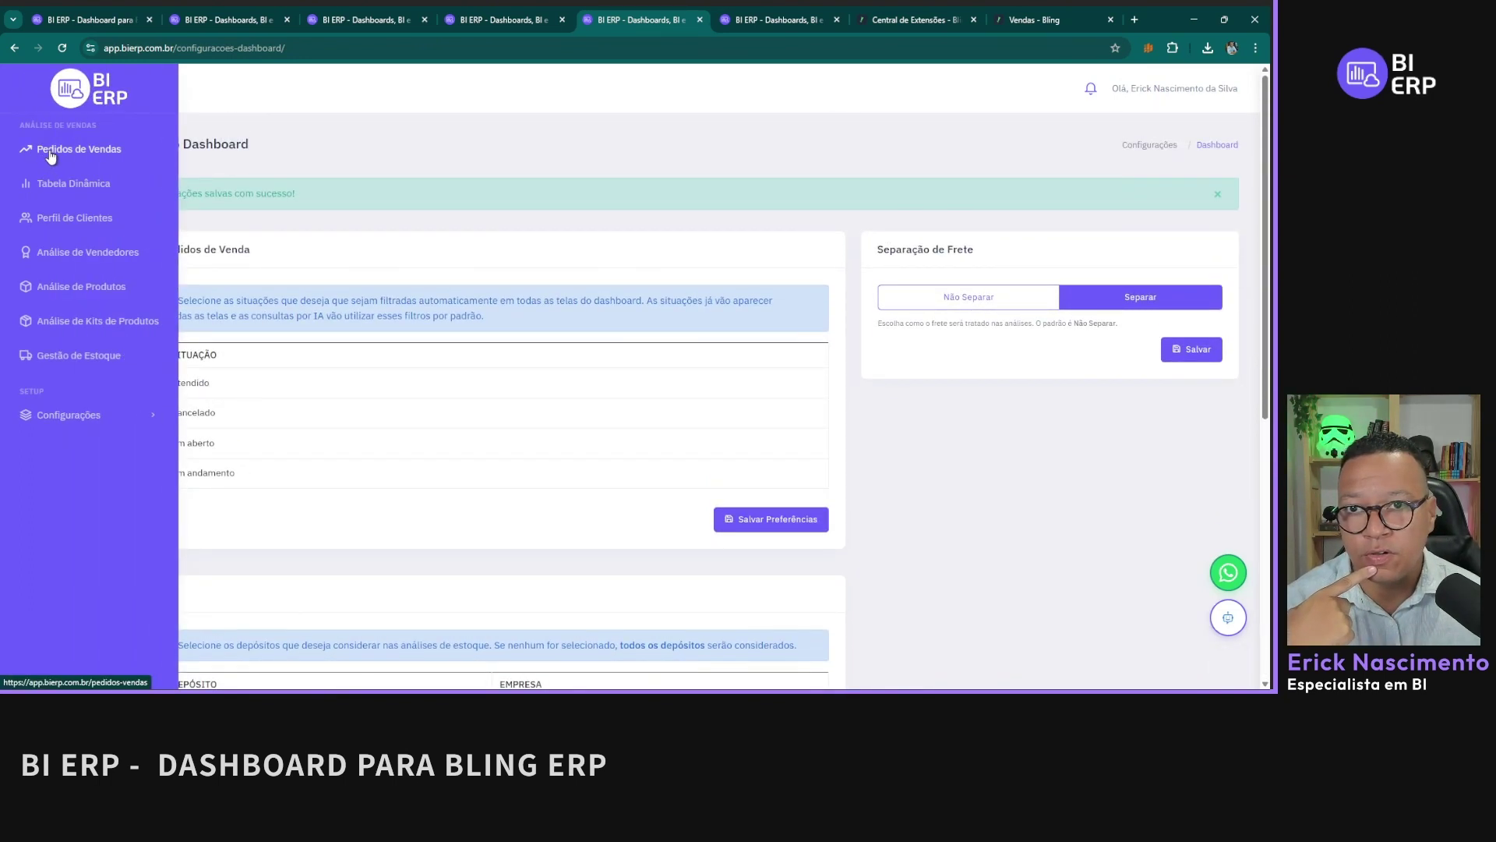
{"action": "middle_click", "coordinate": [51, 156]}
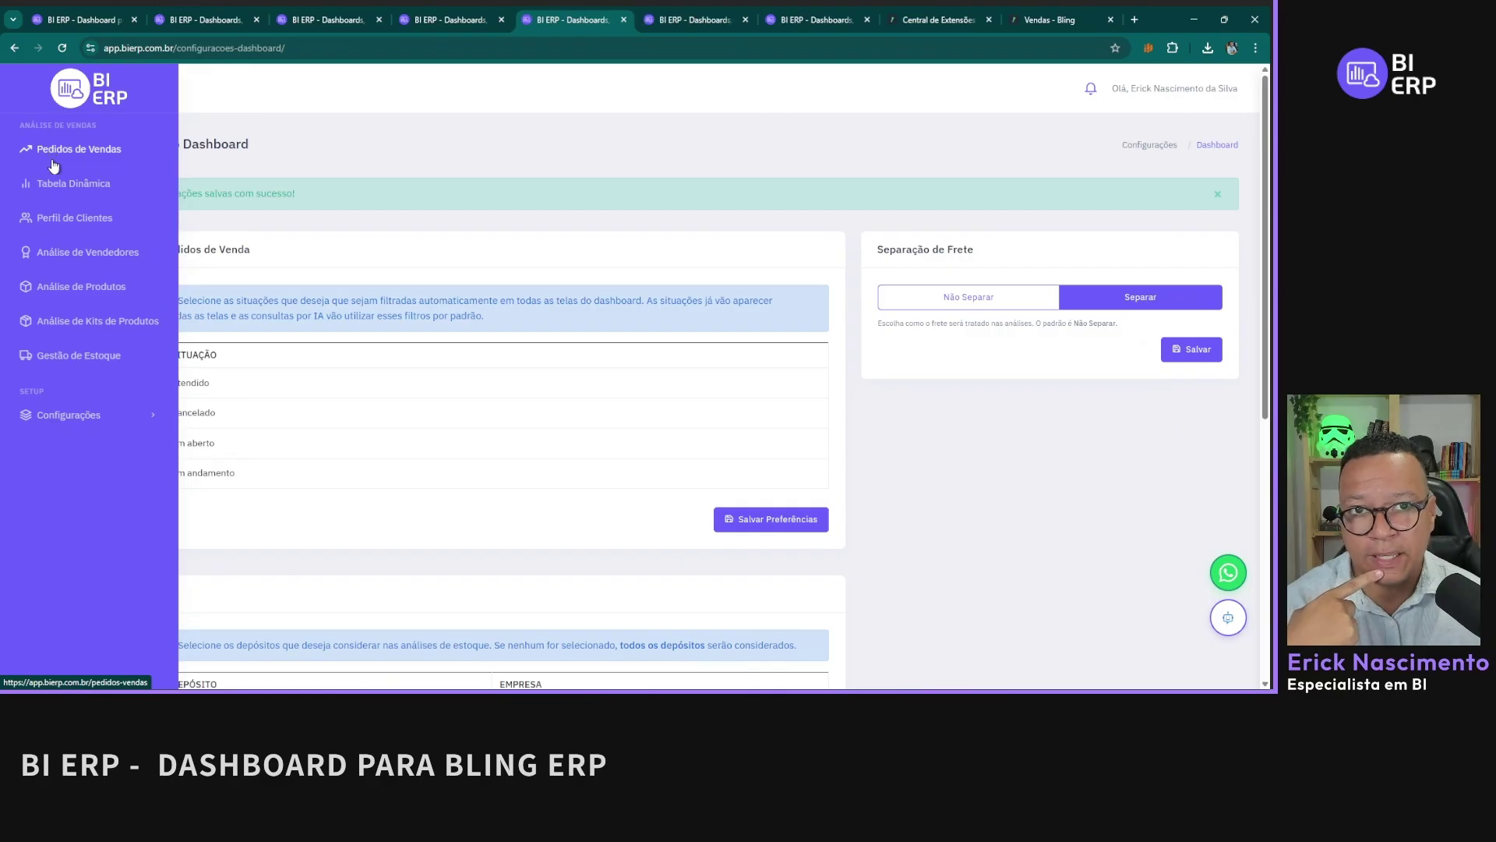
{"action": "left_click", "coordinate": [667, 14]}
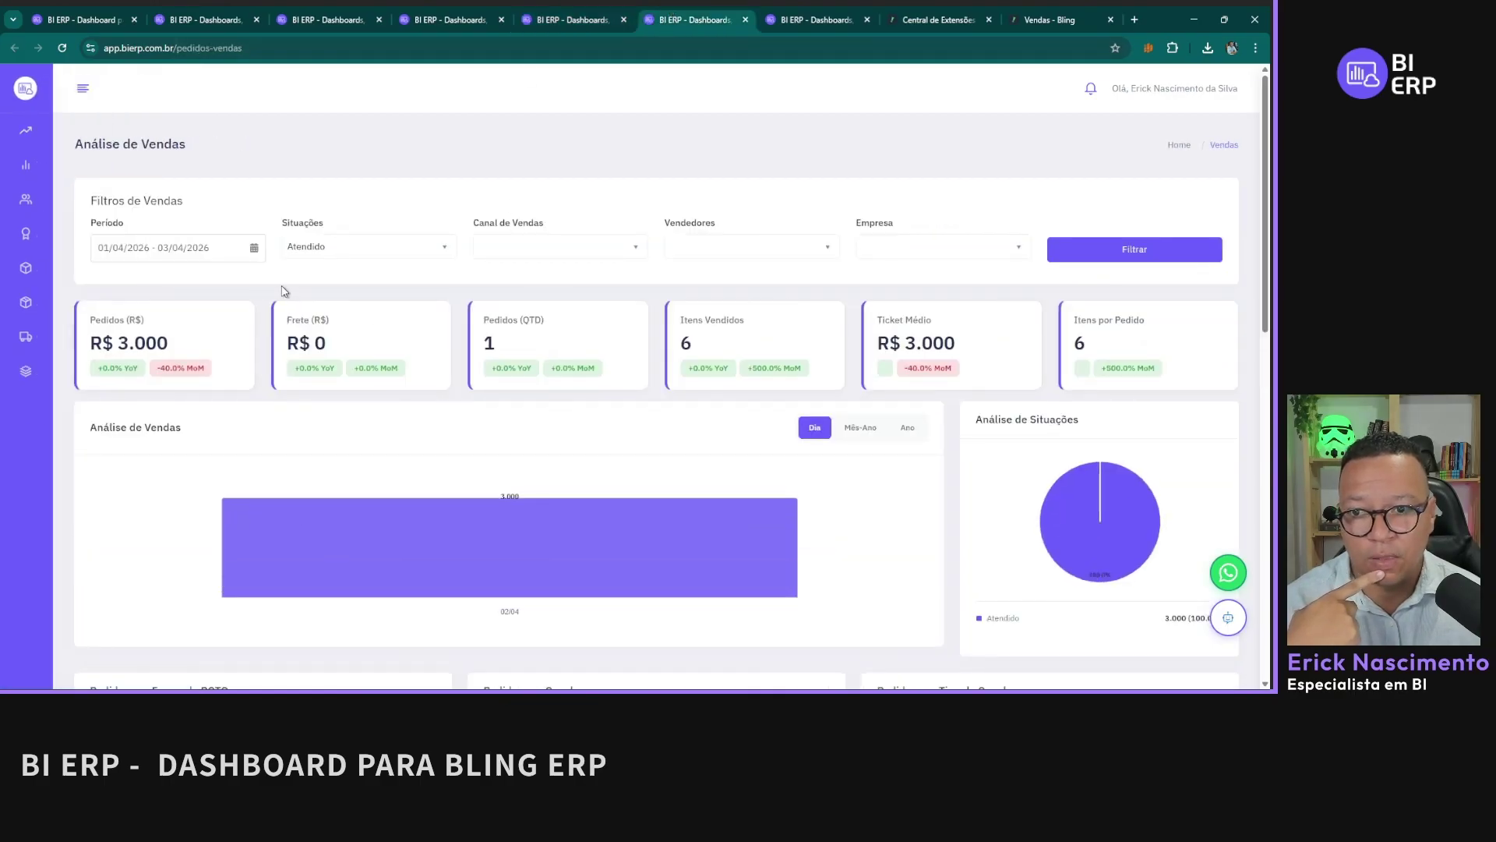
{"action": "left_click", "coordinate": [333, 251]}
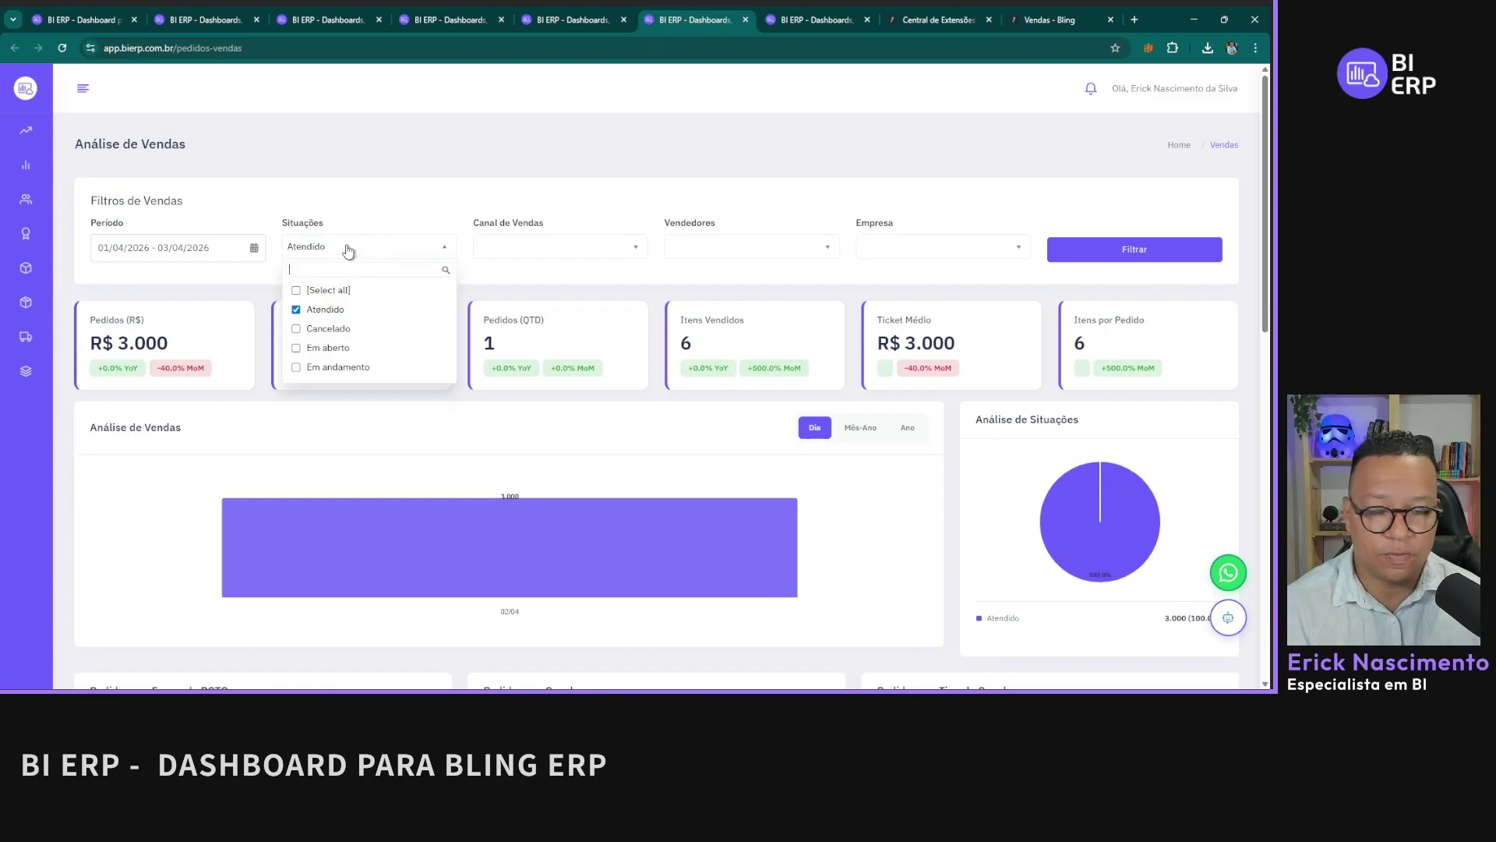
{"action": "left_click", "coordinate": [382, 183]}
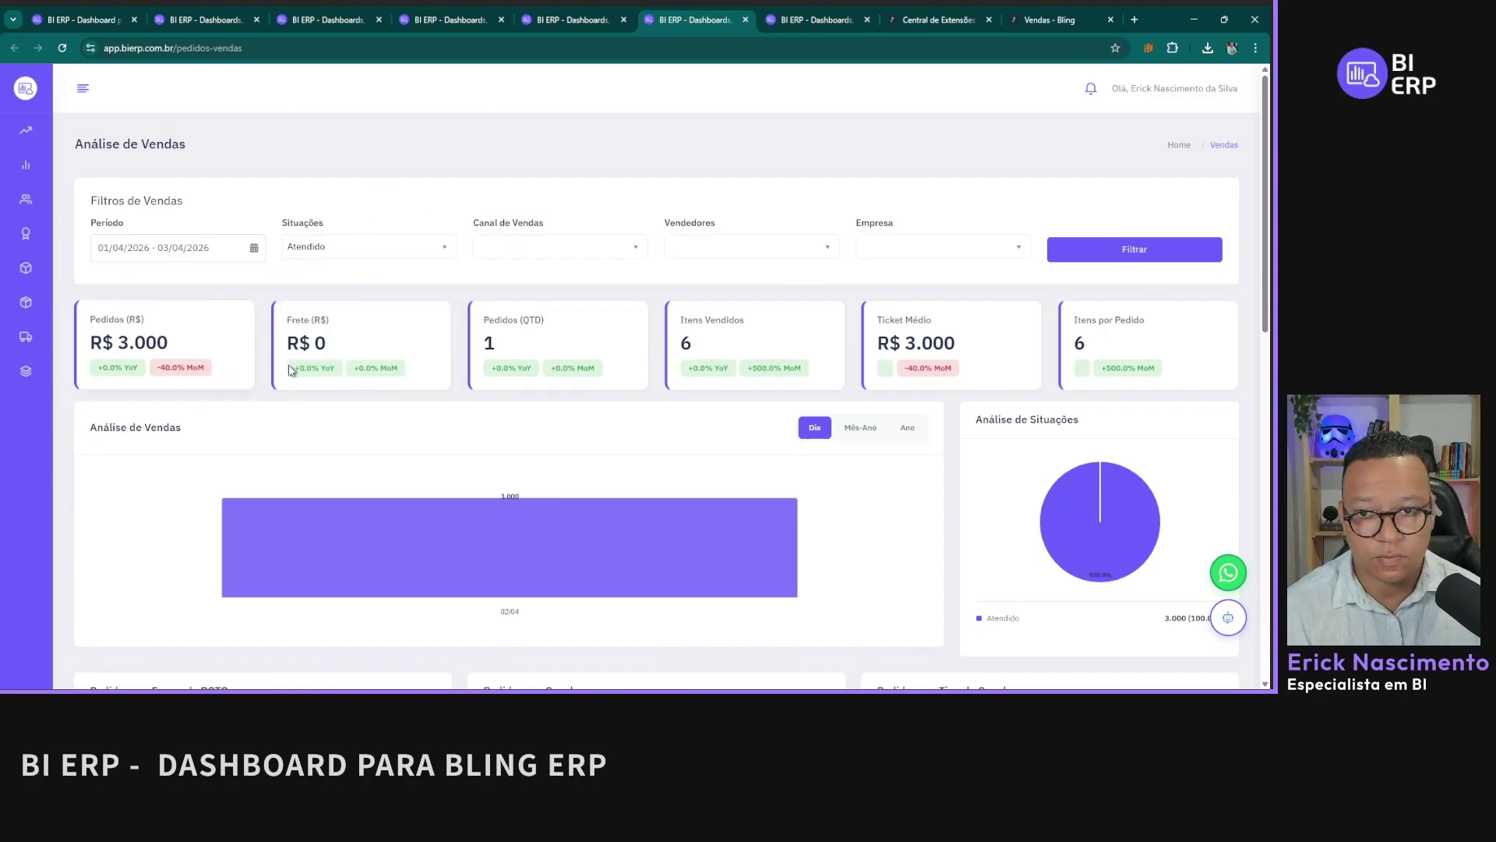
Step: Examine the Frete (R$) indicator and look through the sales charts on the Análise de Vendas page
{"action": "triple_click", "coordinate": [304, 343]}
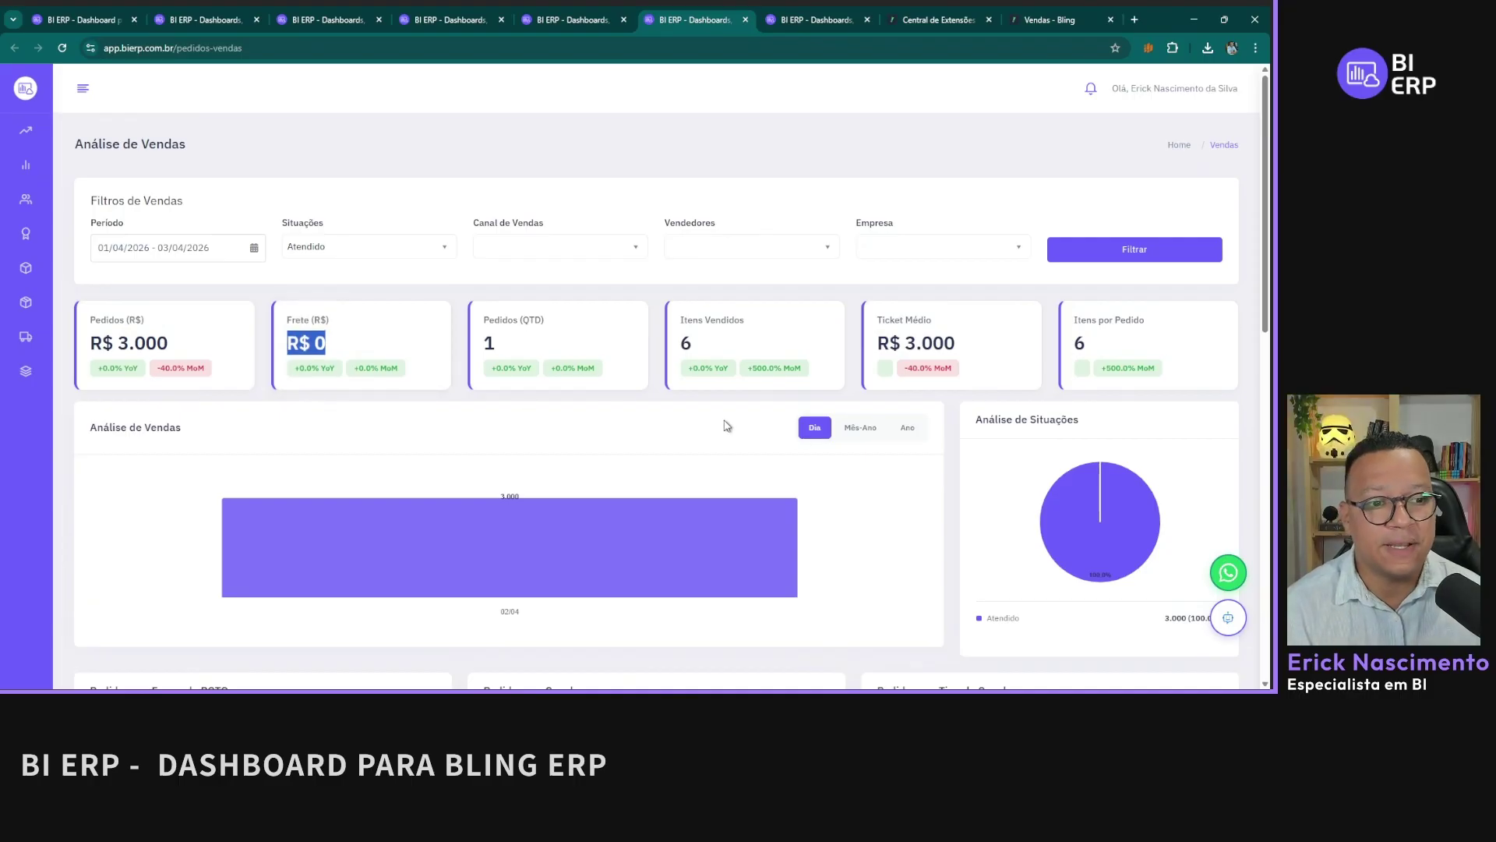
{"action": "scroll", "coordinate": [708, 438], "scroll_direction": "down", "scroll_amount": 5}
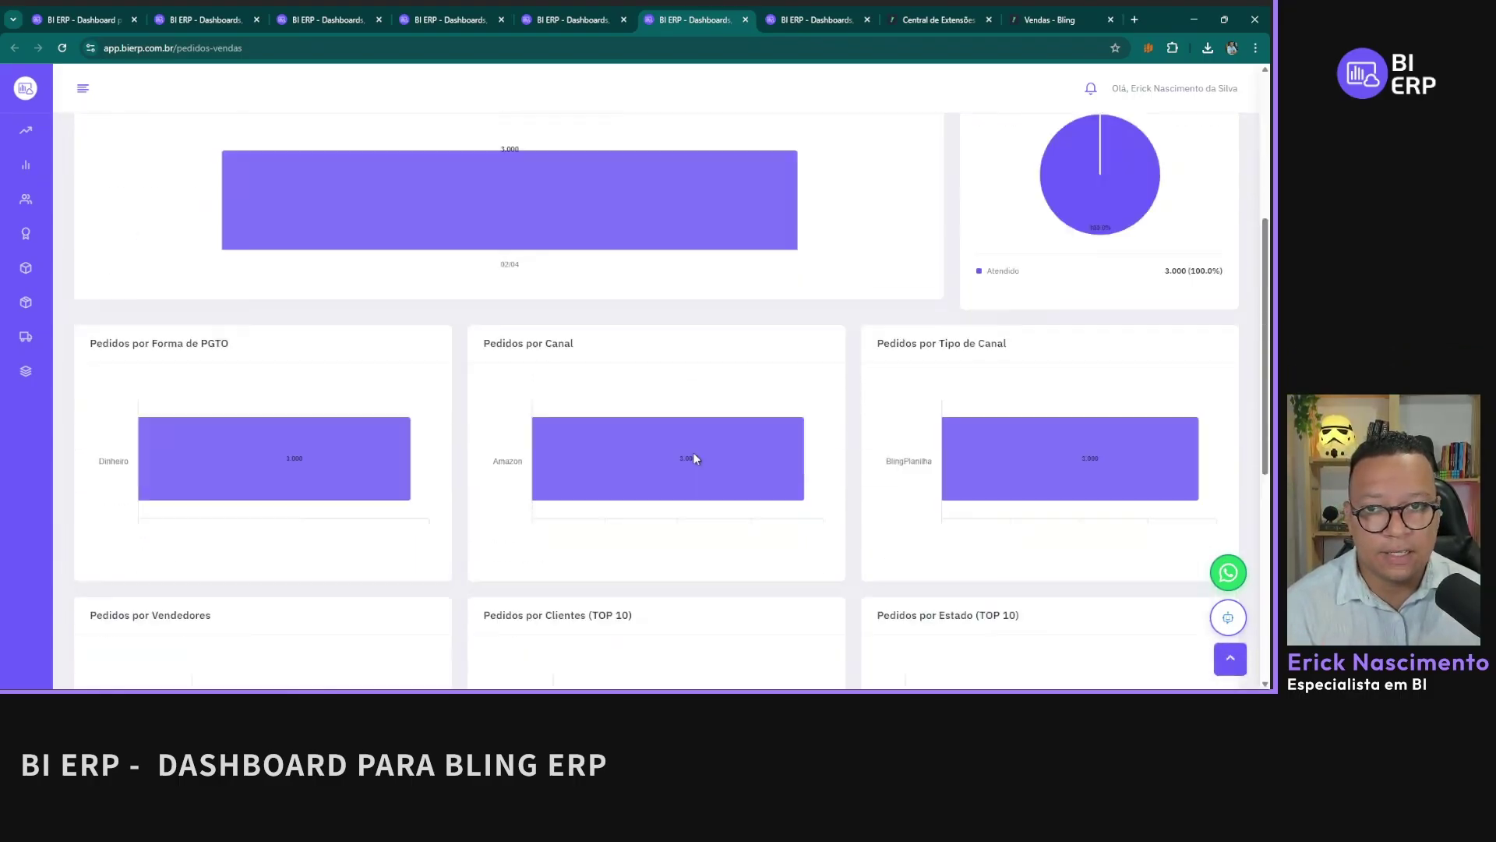
{"action": "scroll", "coordinate": [589, 342], "scroll_direction": "up", "scroll_amount": 5}
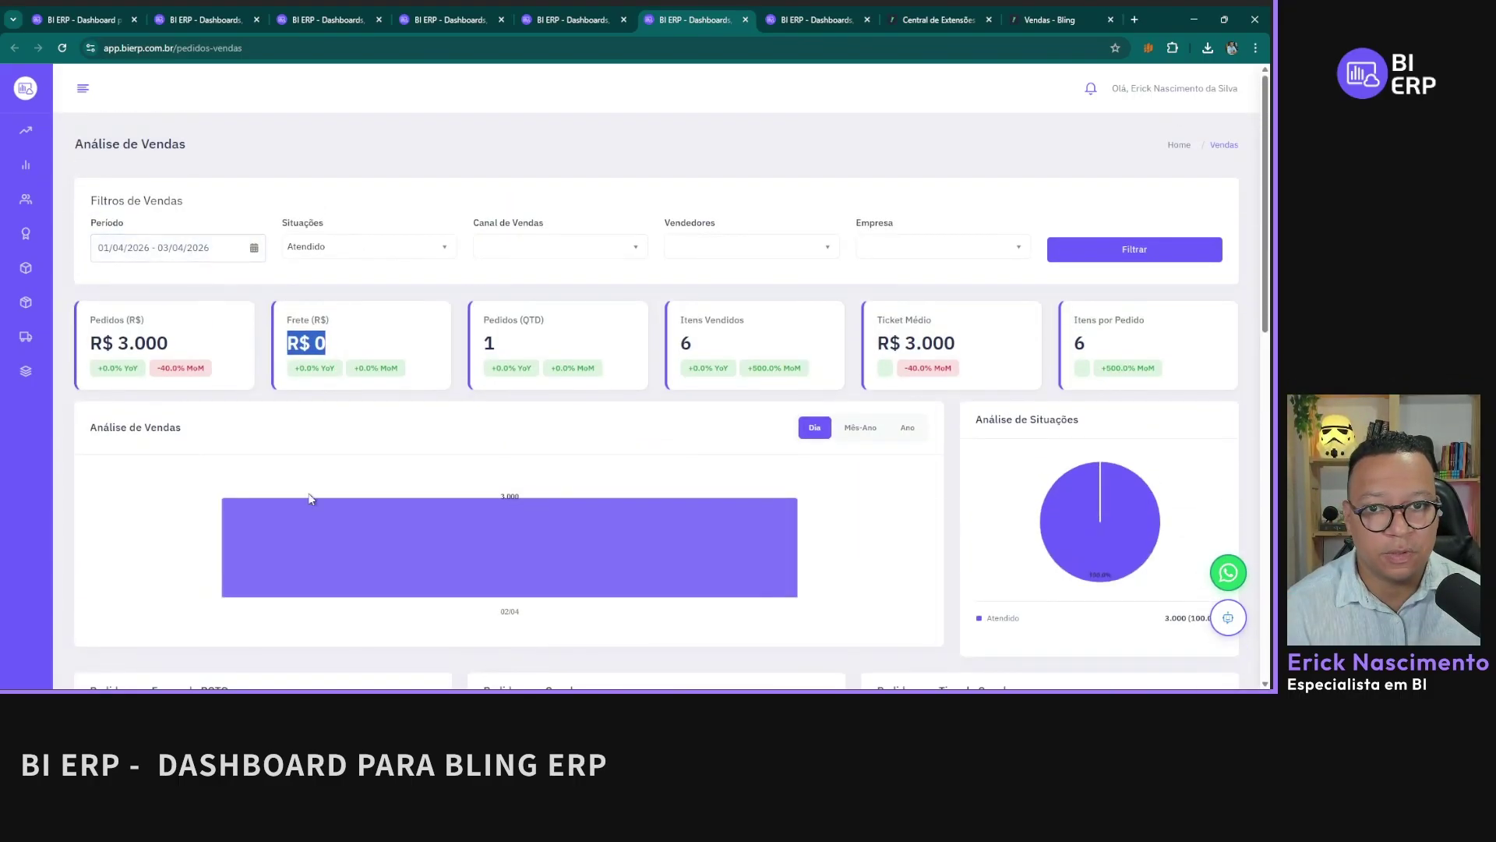
{"action": "left_click", "coordinate": [469, 310]}
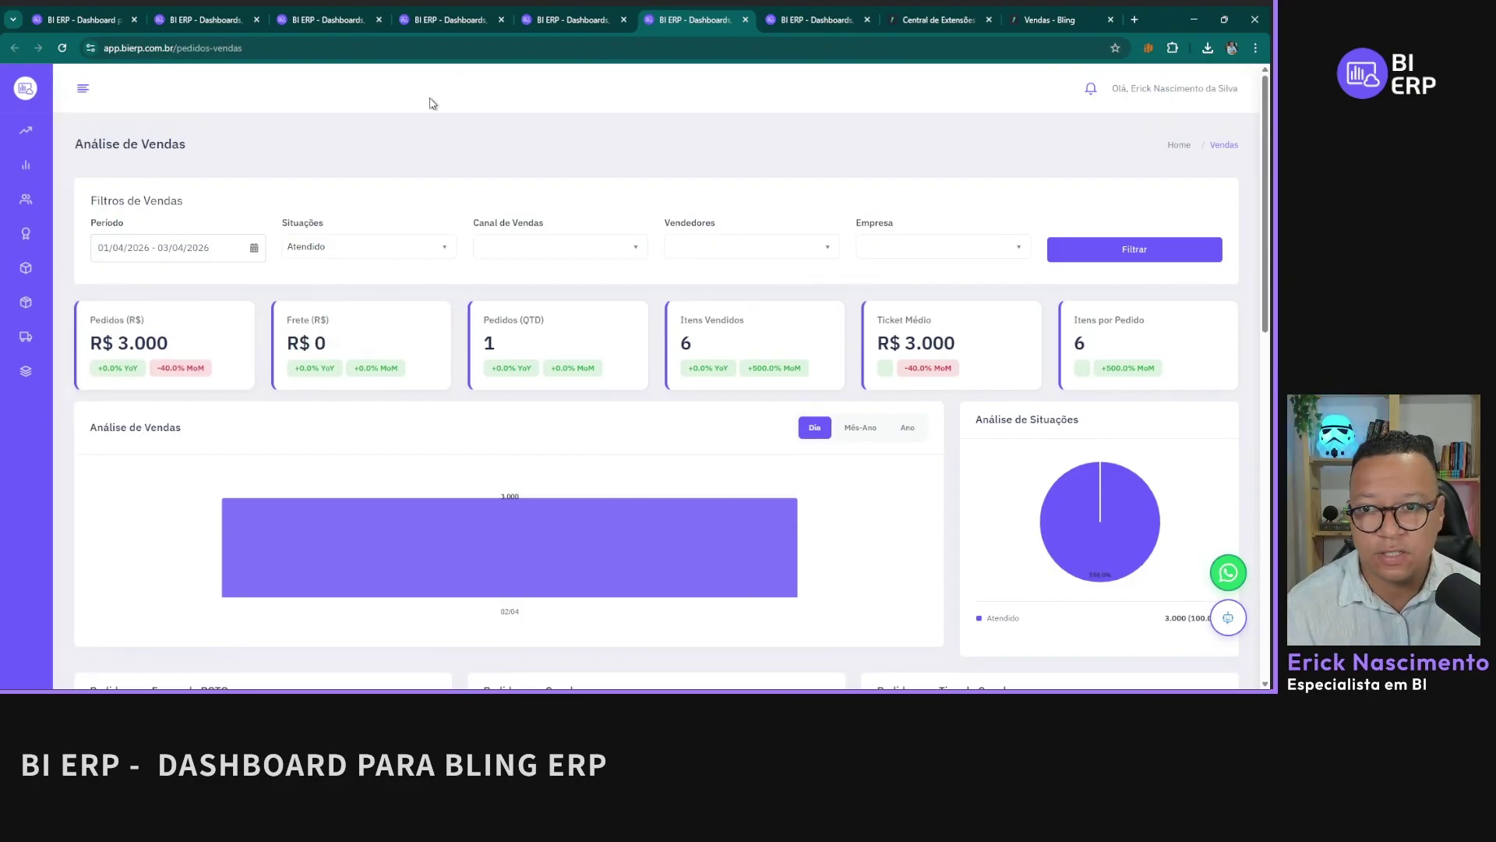
Step: Filter the sales analysis by the Hoje period
{"action": "left_click", "coordinate": [155, 259]}
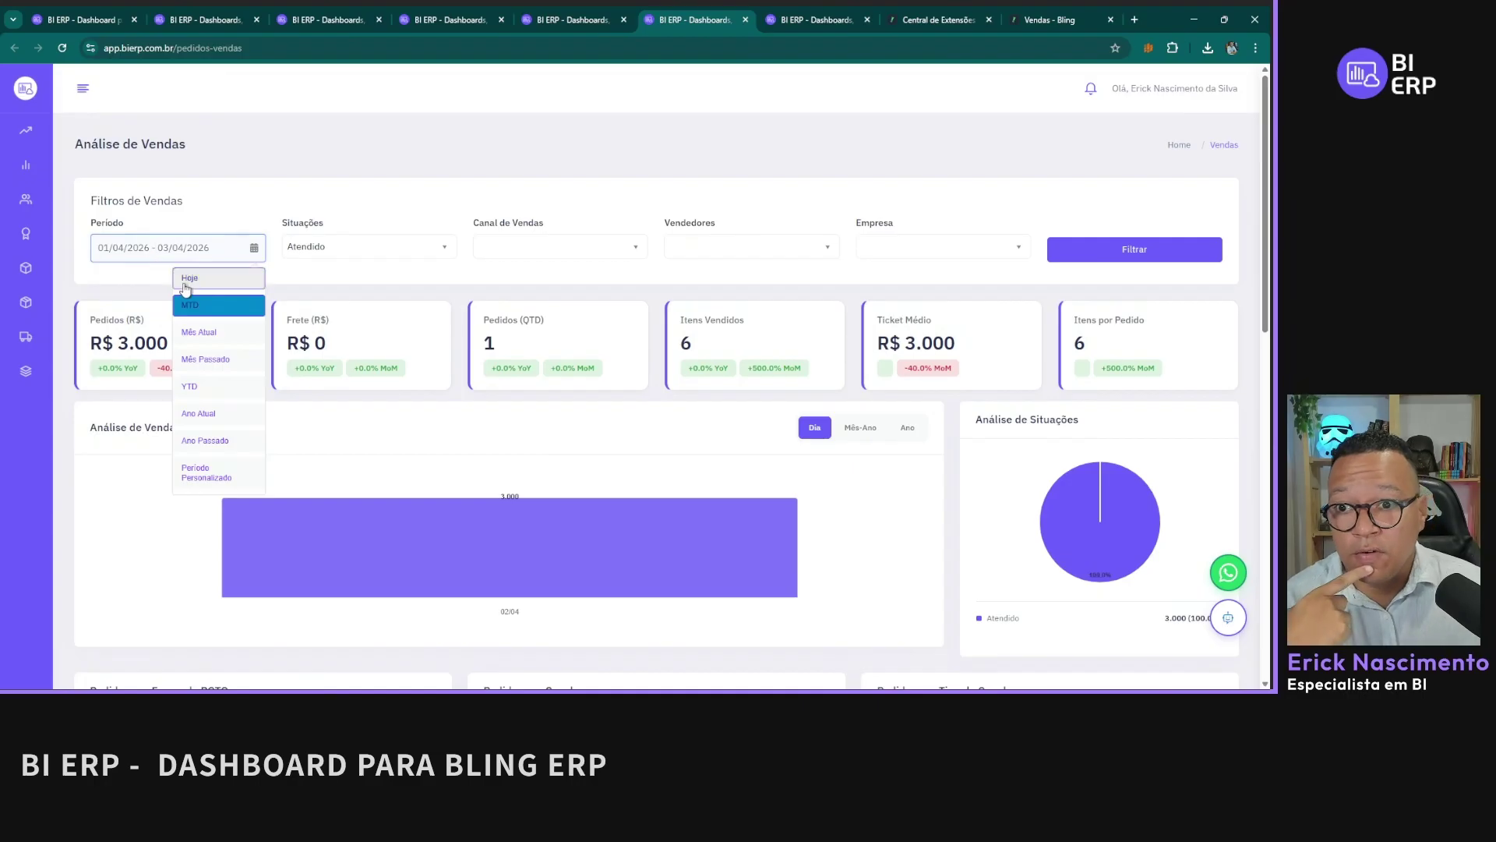
{"action": "left_click", "coordinate": [304, 170]}
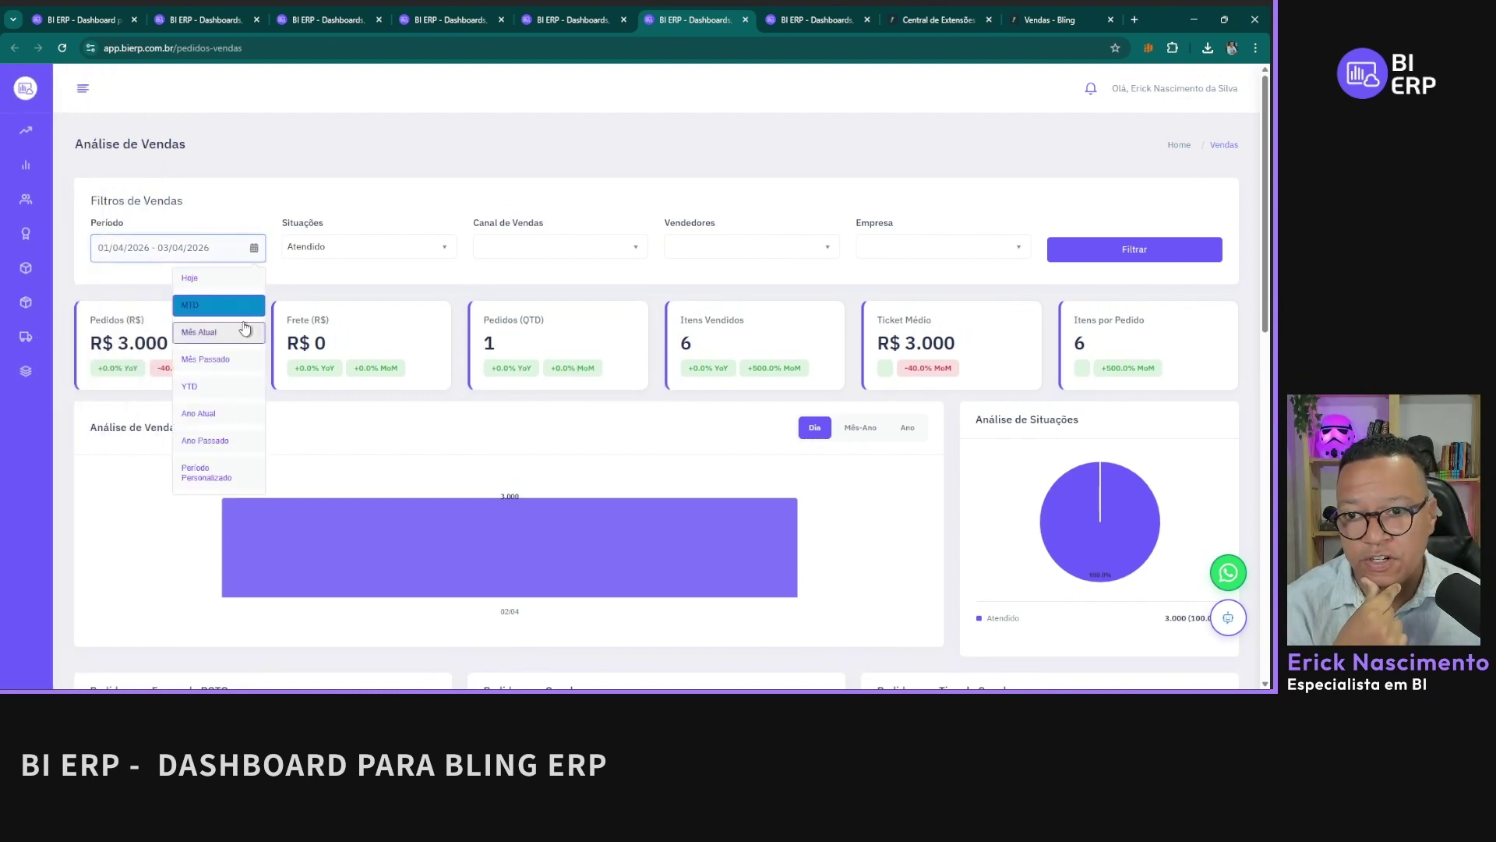
{"action": "left_click", "coordinate": [219, 279]}
{"action": "left_click", "coordinate": [1135, 253]}
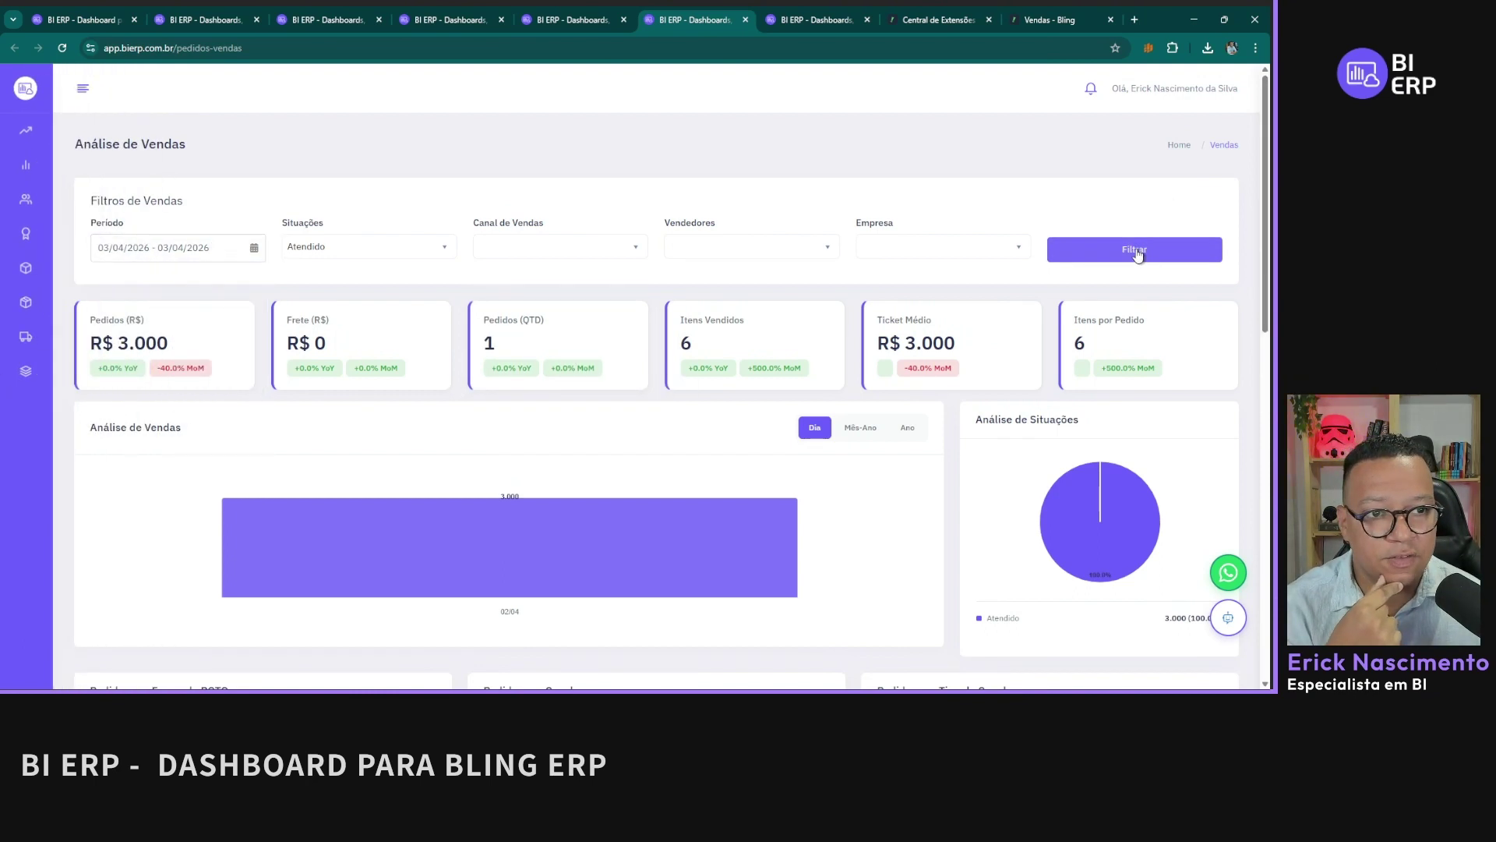
Step: Set the sales analysis period to MTD and apply the filter
{"action": "left_click", "coordinate": [227, 248]}
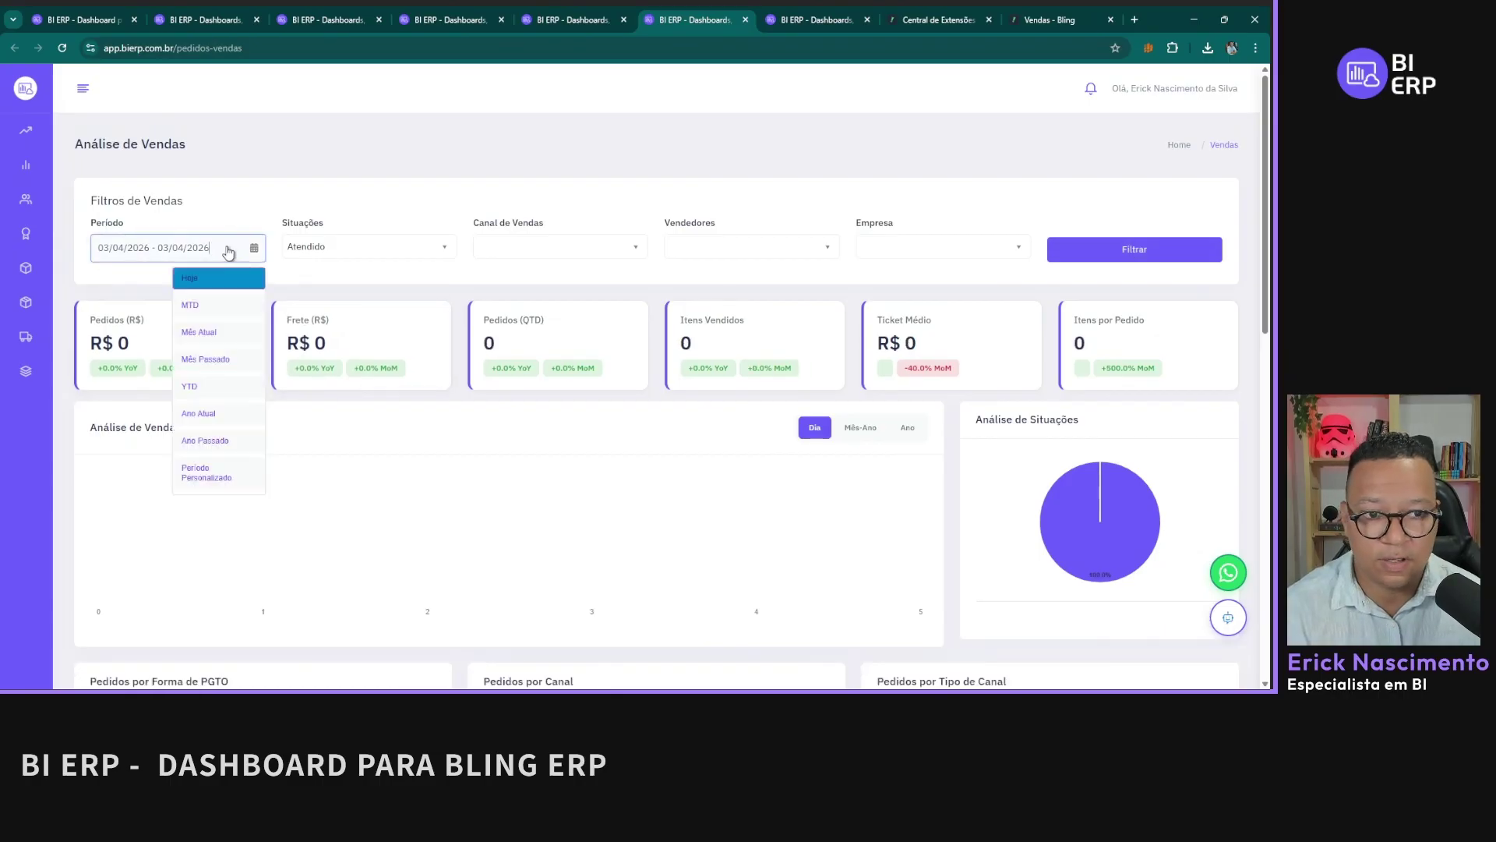
{"action": "left_click", "coordinate": [223, 305]}
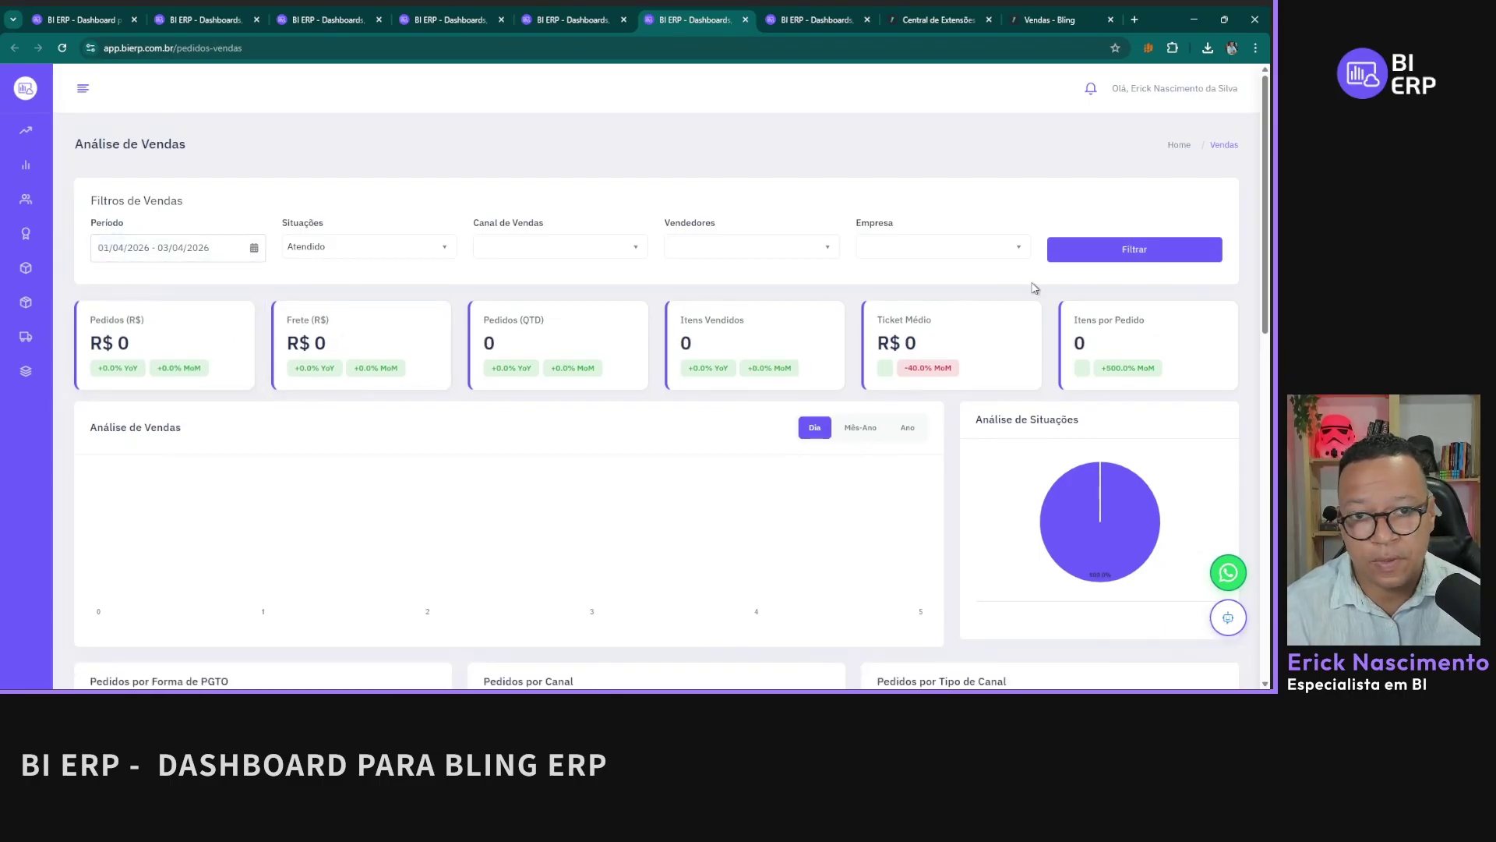
{"action": "left_click", "coordinate": [1135, 250]}
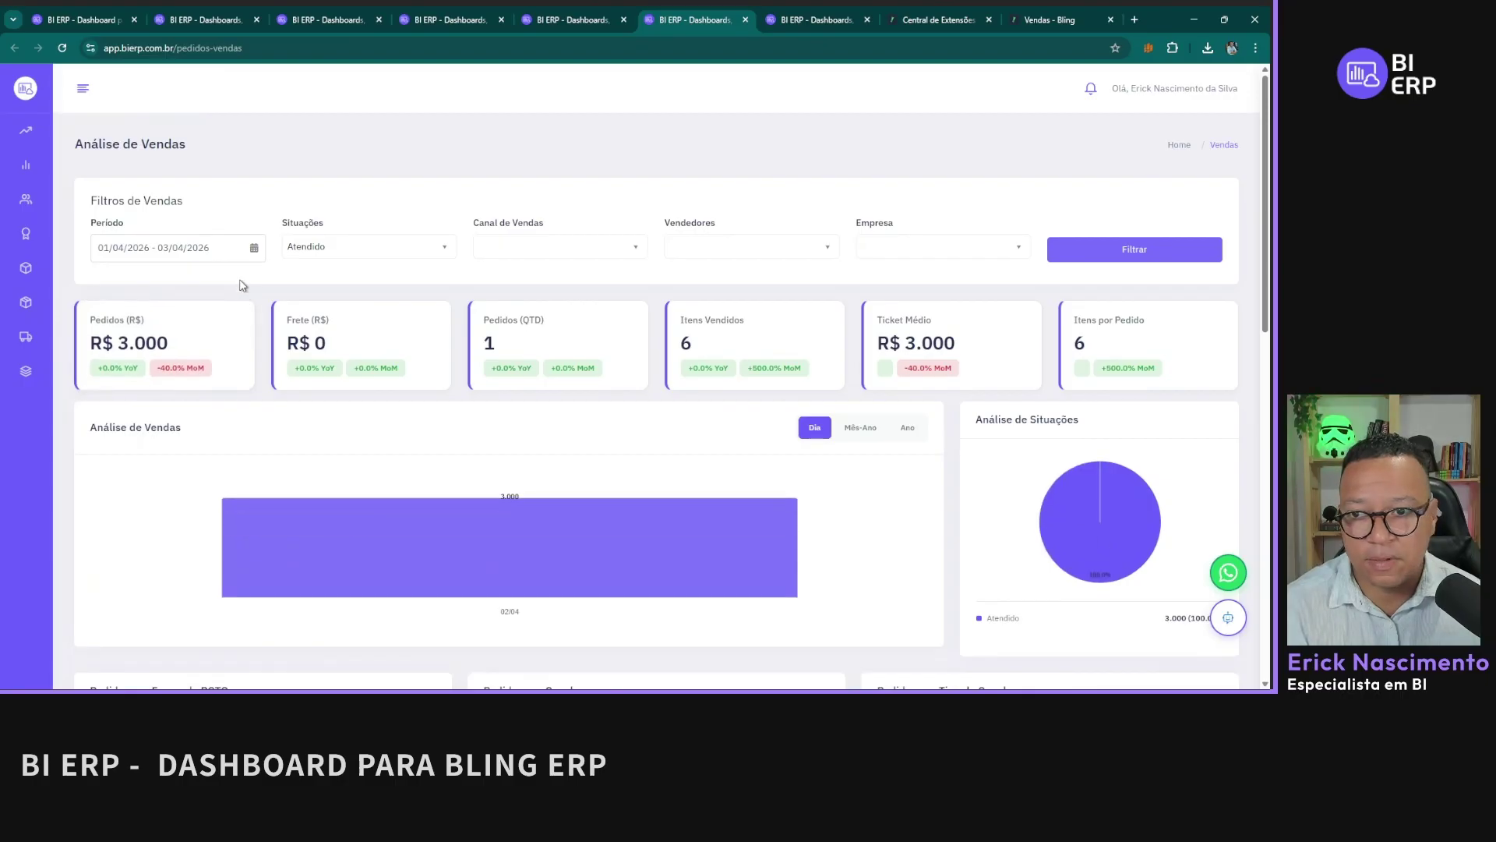
Step: Try the Mês Atual period in the Período filter and switch it back to MTD
{"action": "left_click", "coordinate": [226, 248]}
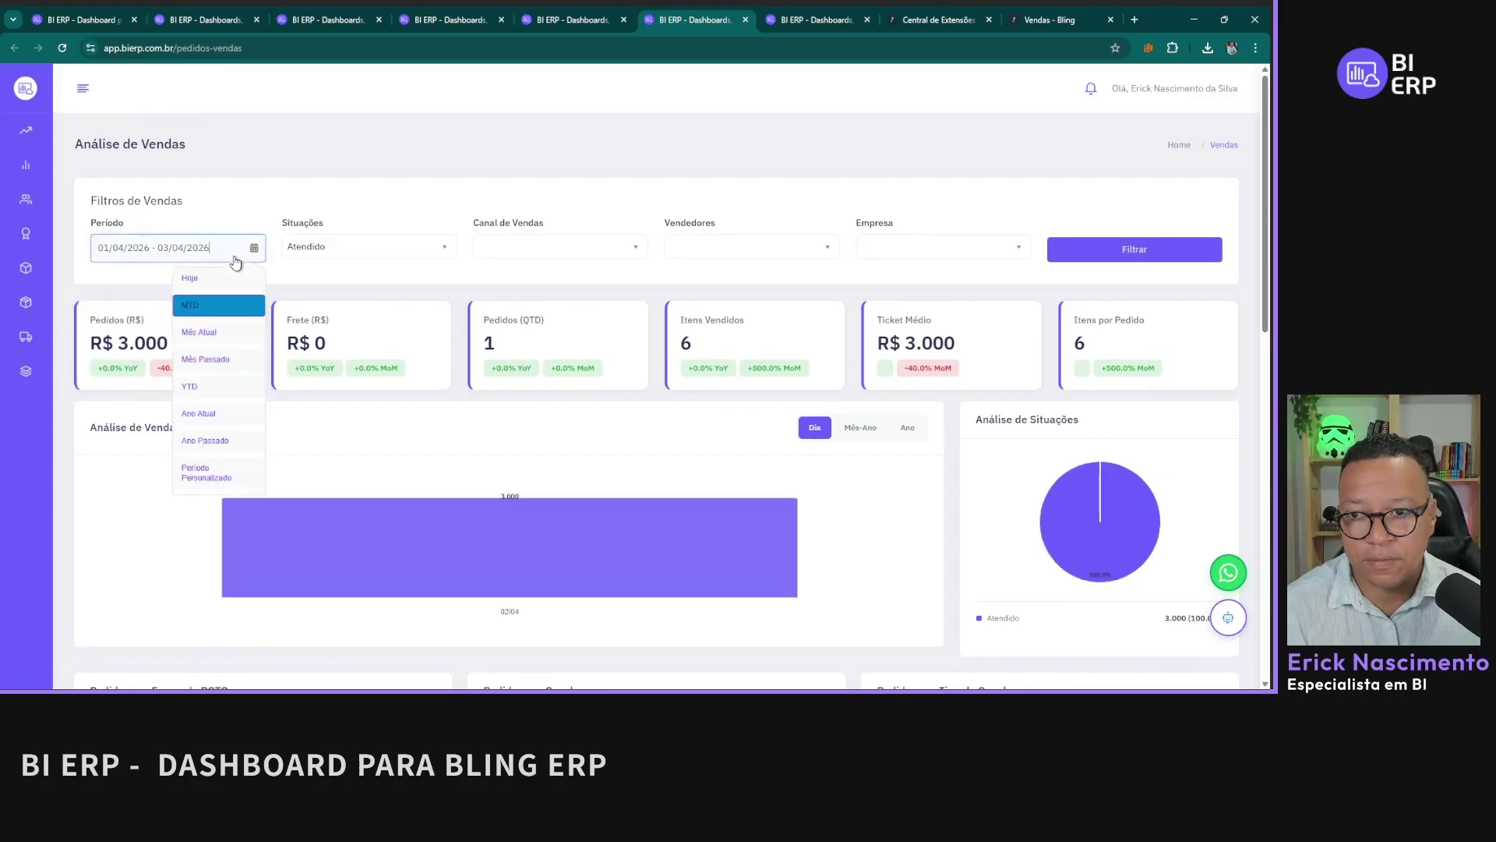
{"action": "left_click", "coordinate": [201, 334]}
{"action": "left_click", "coordinate": [173, 245]}
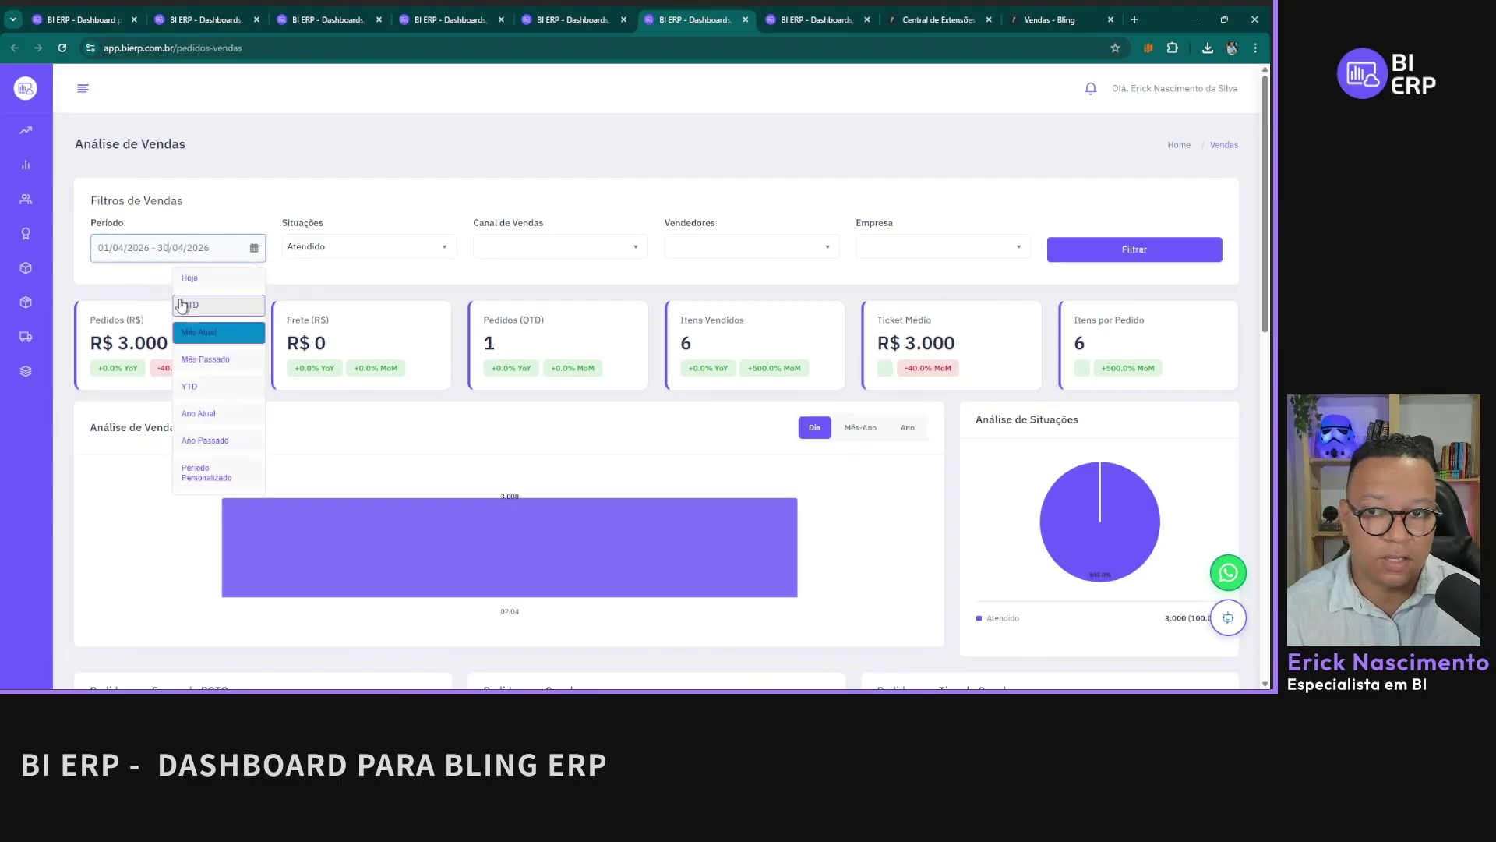
{"action": "left_click", "coordinate": [182, 304]}
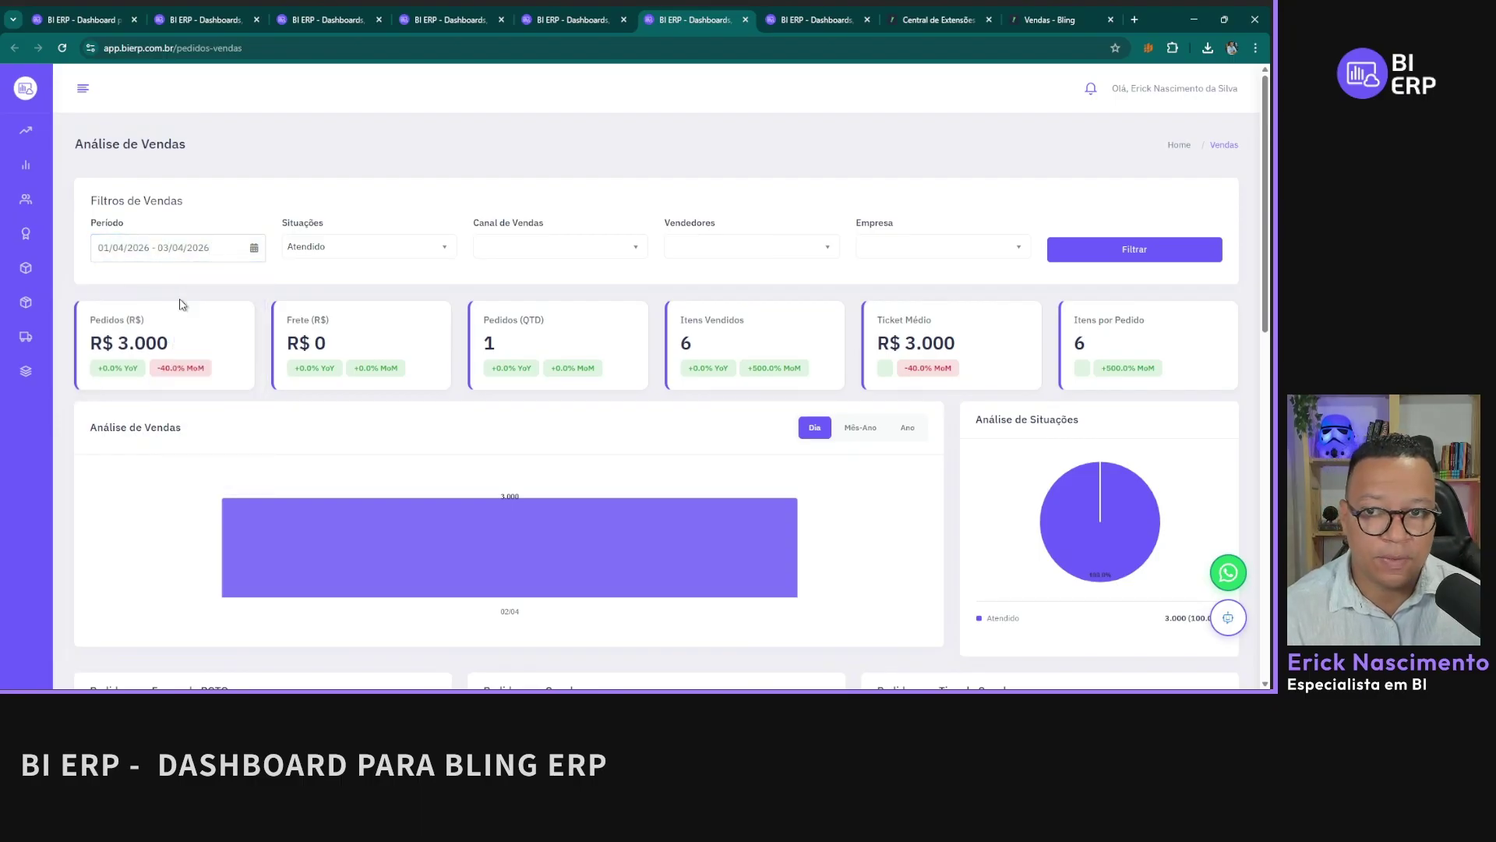
Step: Select all order situations in the Situações filter and apply it to the sales analysis
{"action": "left_click", "coordinate": [417, 256]}
{"action": "left_click", "coordinate": [328, 292]}
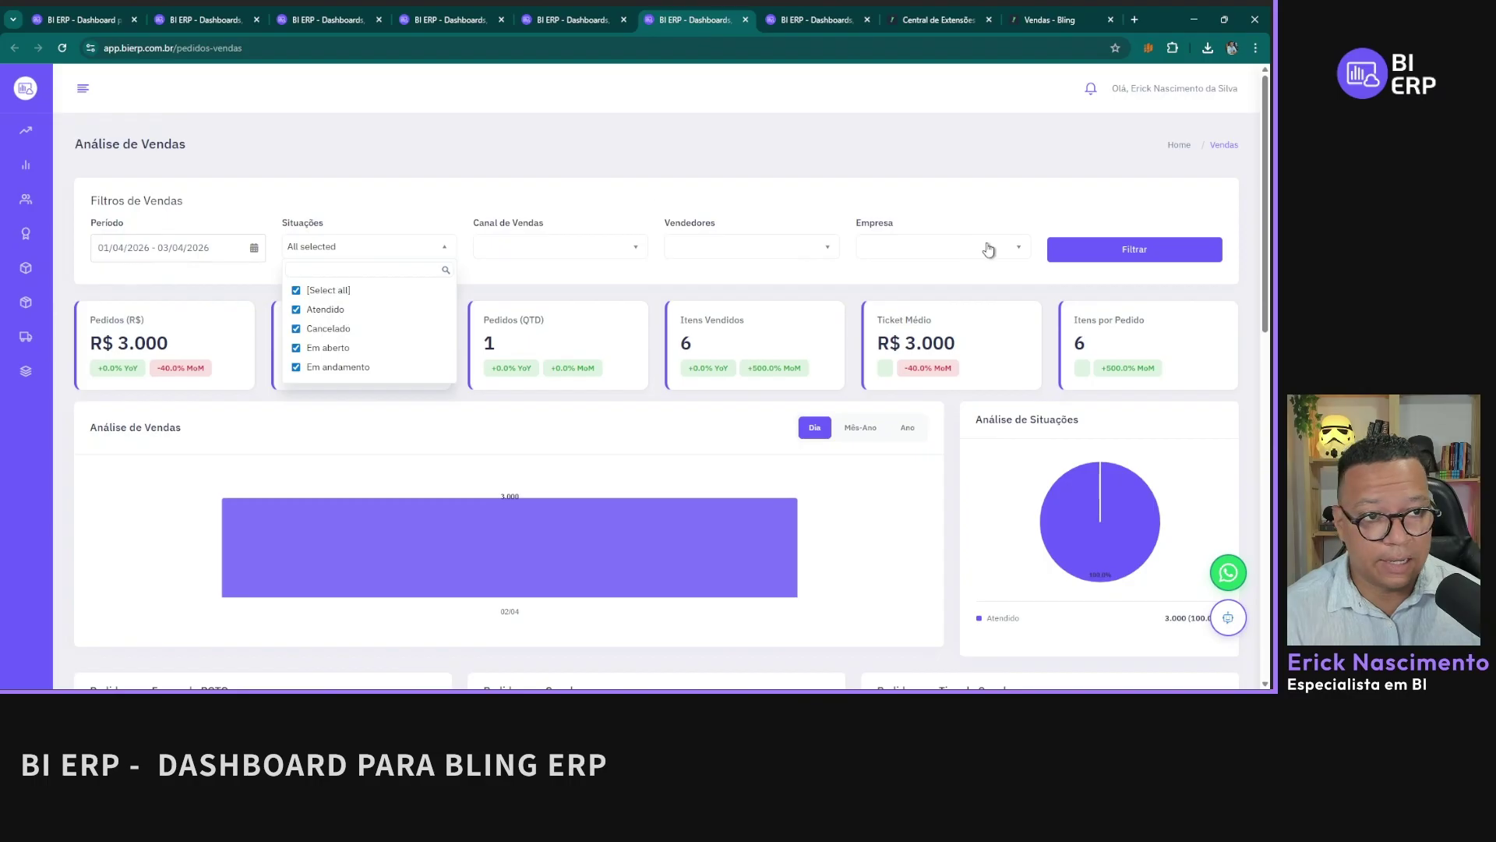
{"action": "left_click", "coordinate": [1120, 255]}
Step: Review the year-over-year and month-over-month variations on the Pedidos (R$) card against the MTD option in the Período filter
{"action": "left_click", "coordinate": [197, 247]}
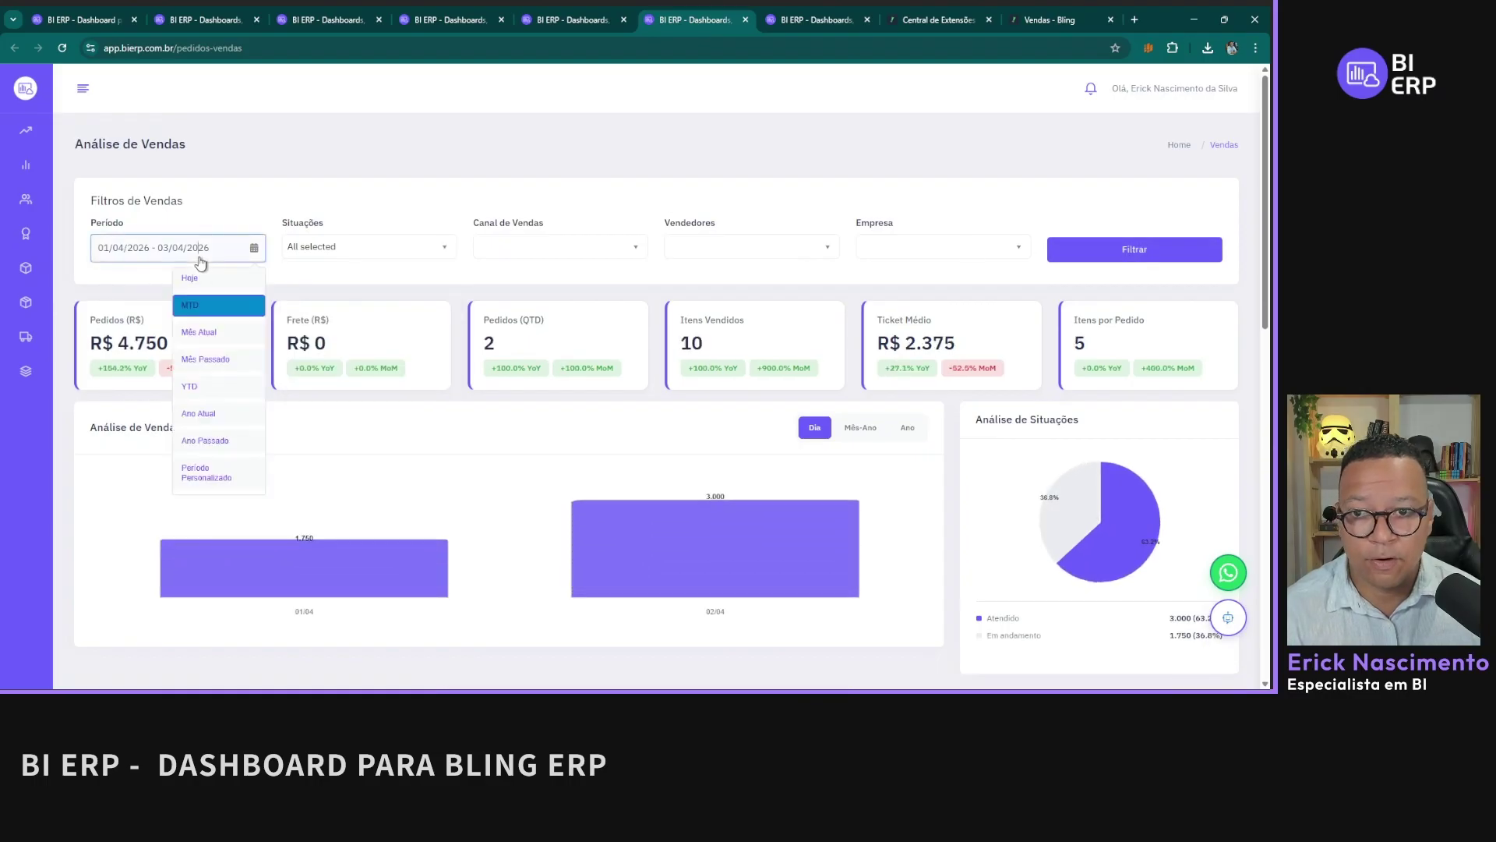
{"action": "left_click", "coordinate": [436, 374]}
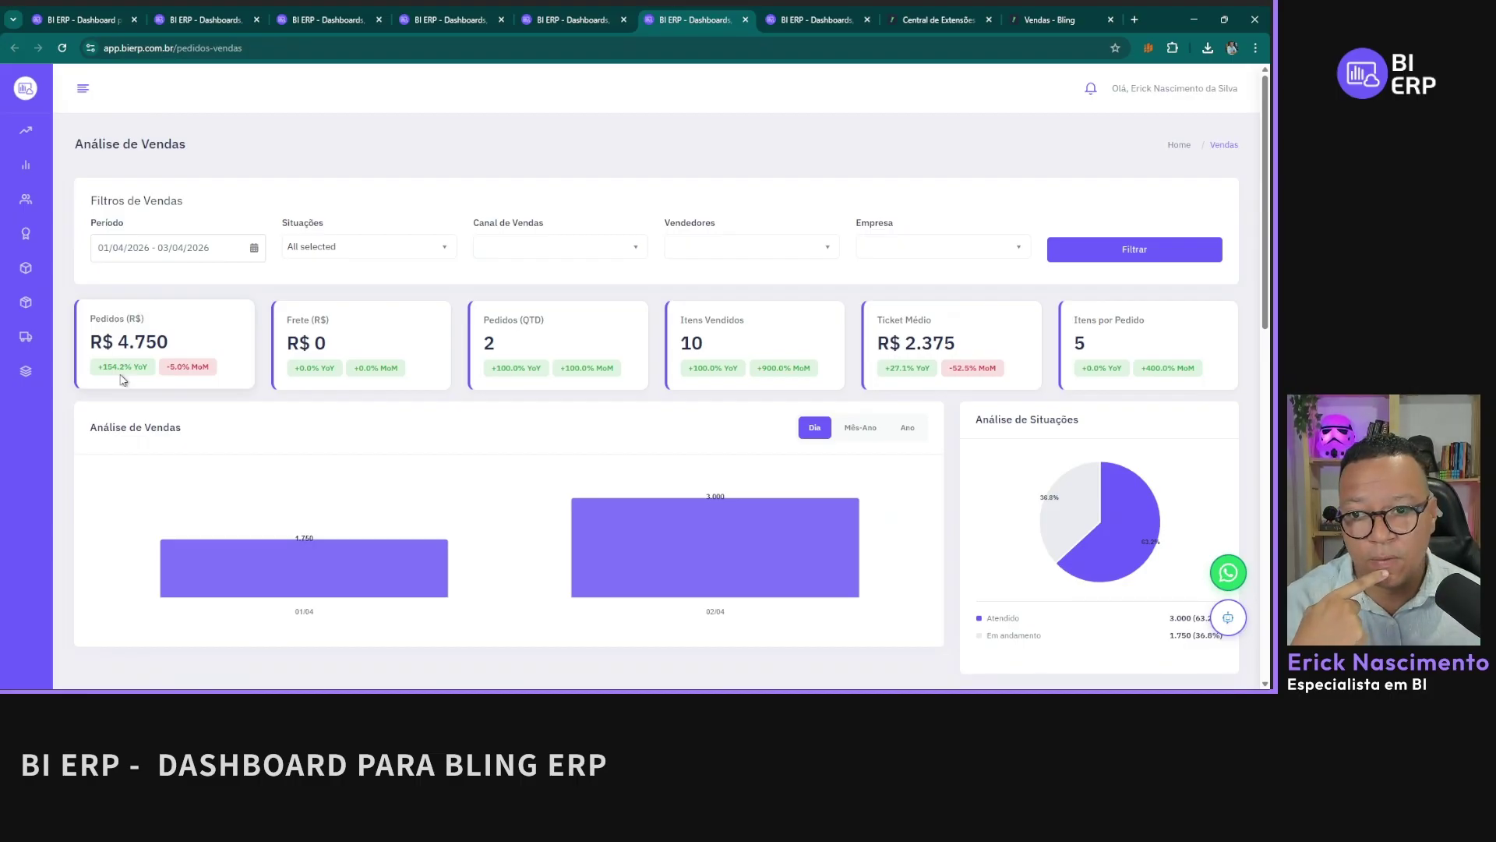
{"action": "triple_click", "coordinate": [209, 365]}
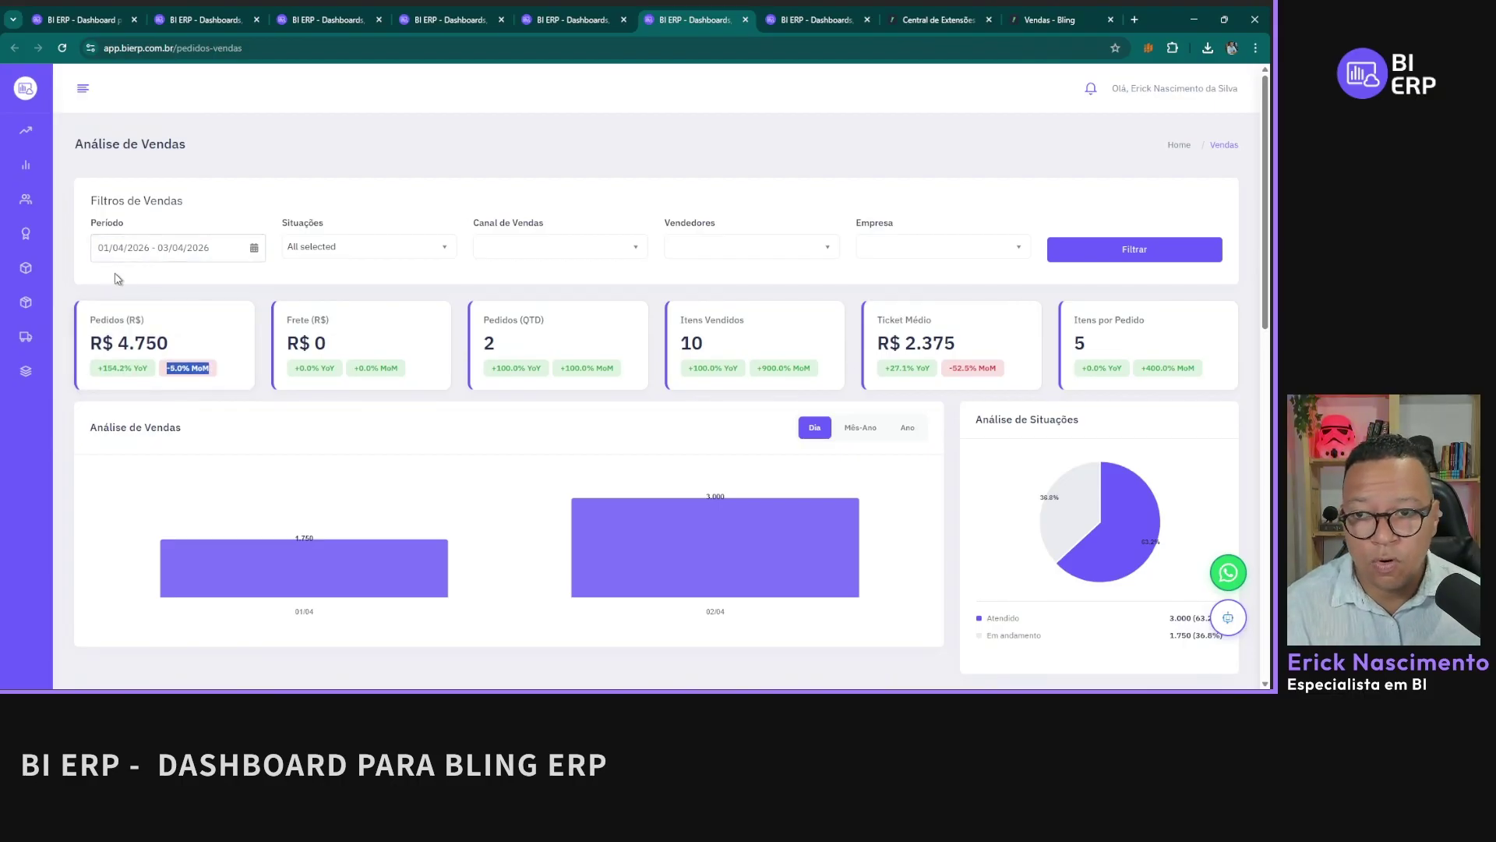
{"action": "left_click", "coordinate": [192, 370]}
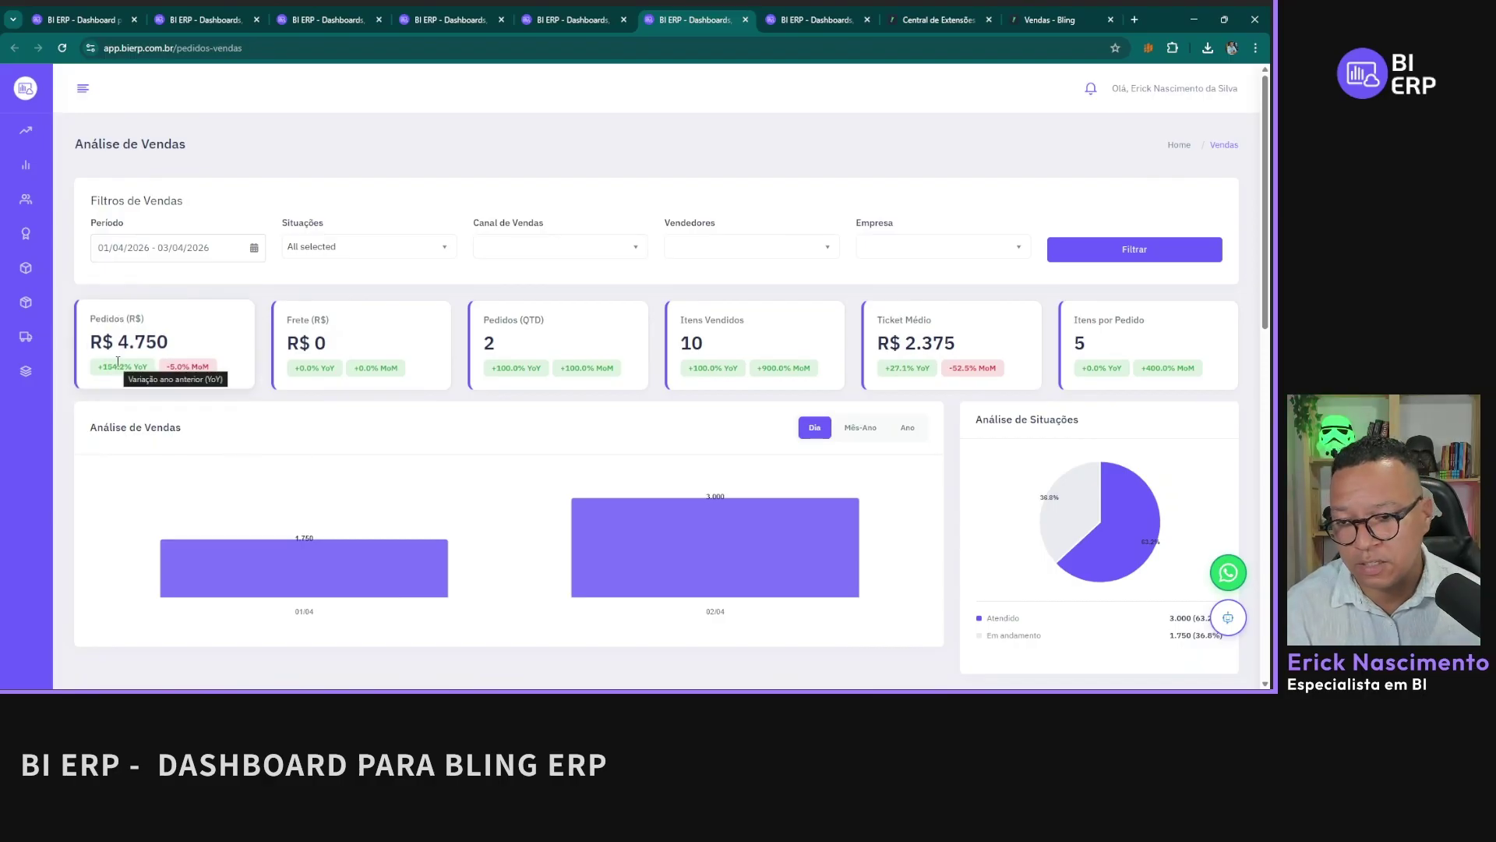
{"action": "left_click", "coordinate": [209, 251]}
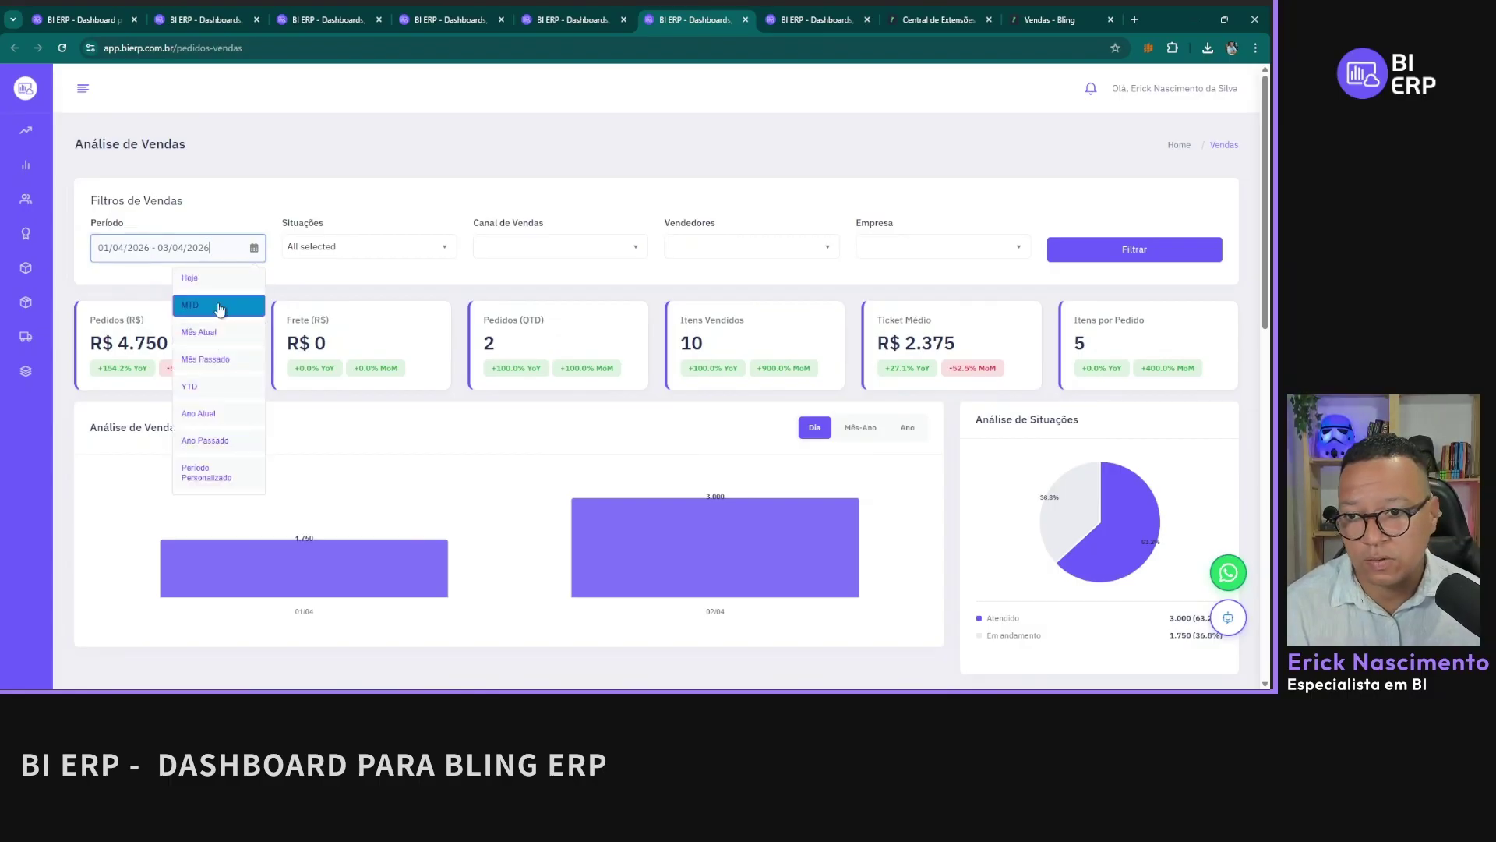
{"action": "left_click", "coordinate": [416, 352]}
{"action": "mouse_move", "coordinate": [645, 539]}
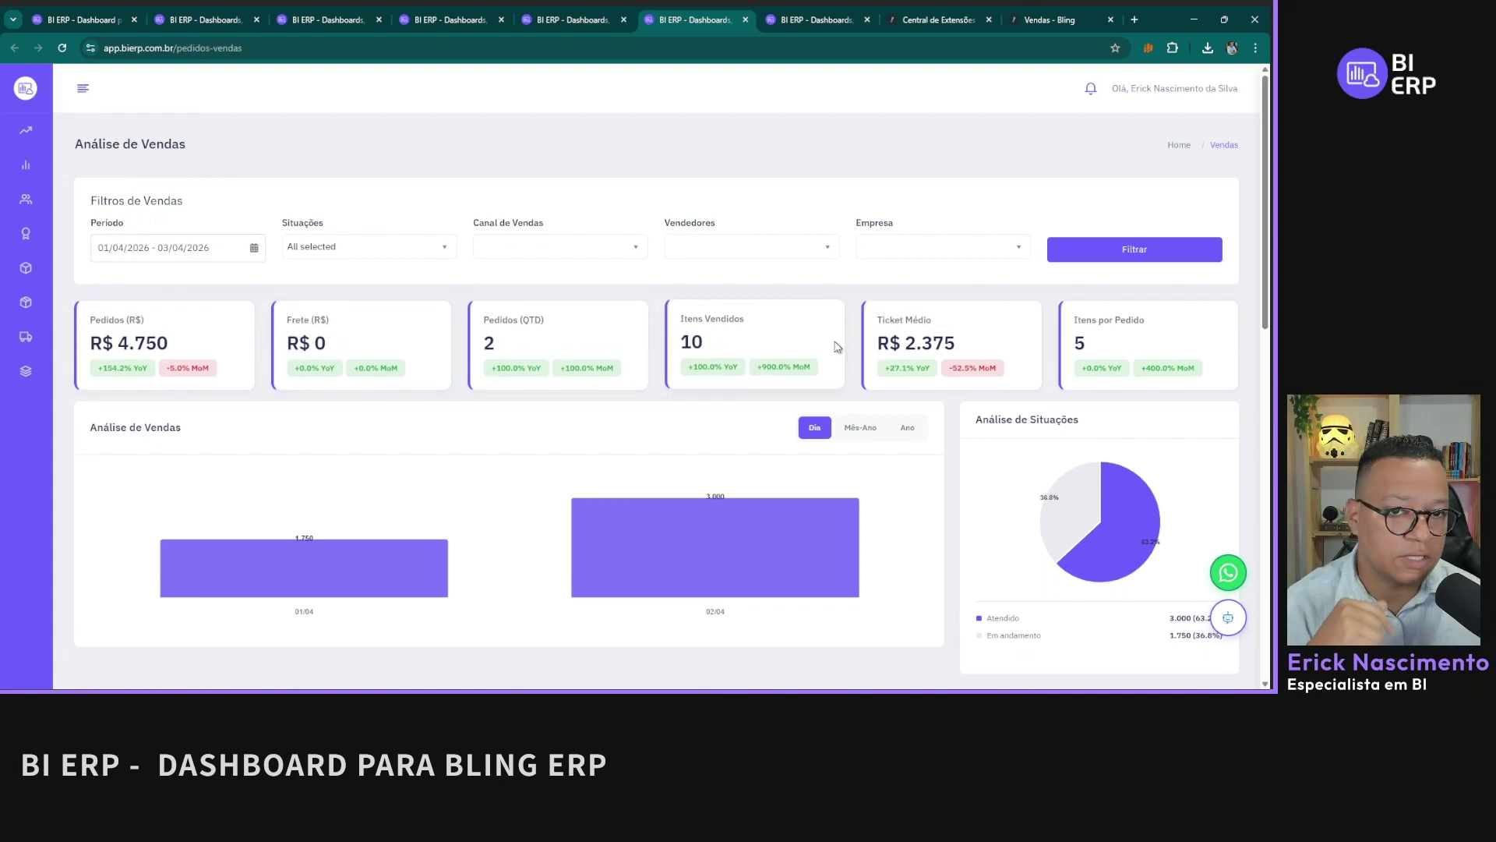
Step: View the Análise de Vendas chart by Mês-Ano and by Ano, and return it to the Dia grouping
{"action": "scroll", "coordinate": [1020, 349], "scroll_direction": "down", "scroll_amount": 2}
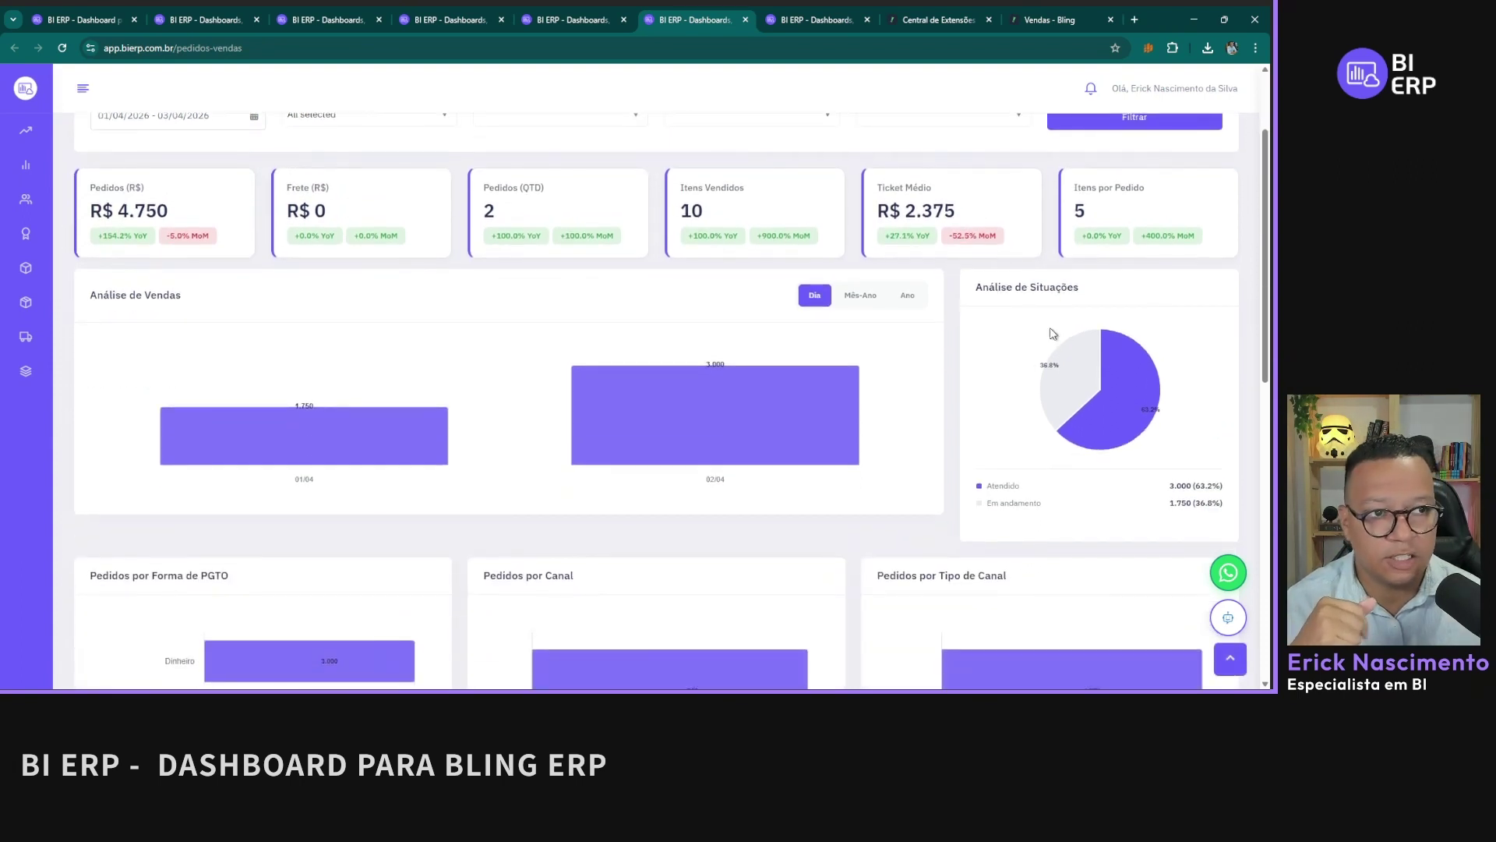
{"action": "left_click", "coordinate": [851, 297]}
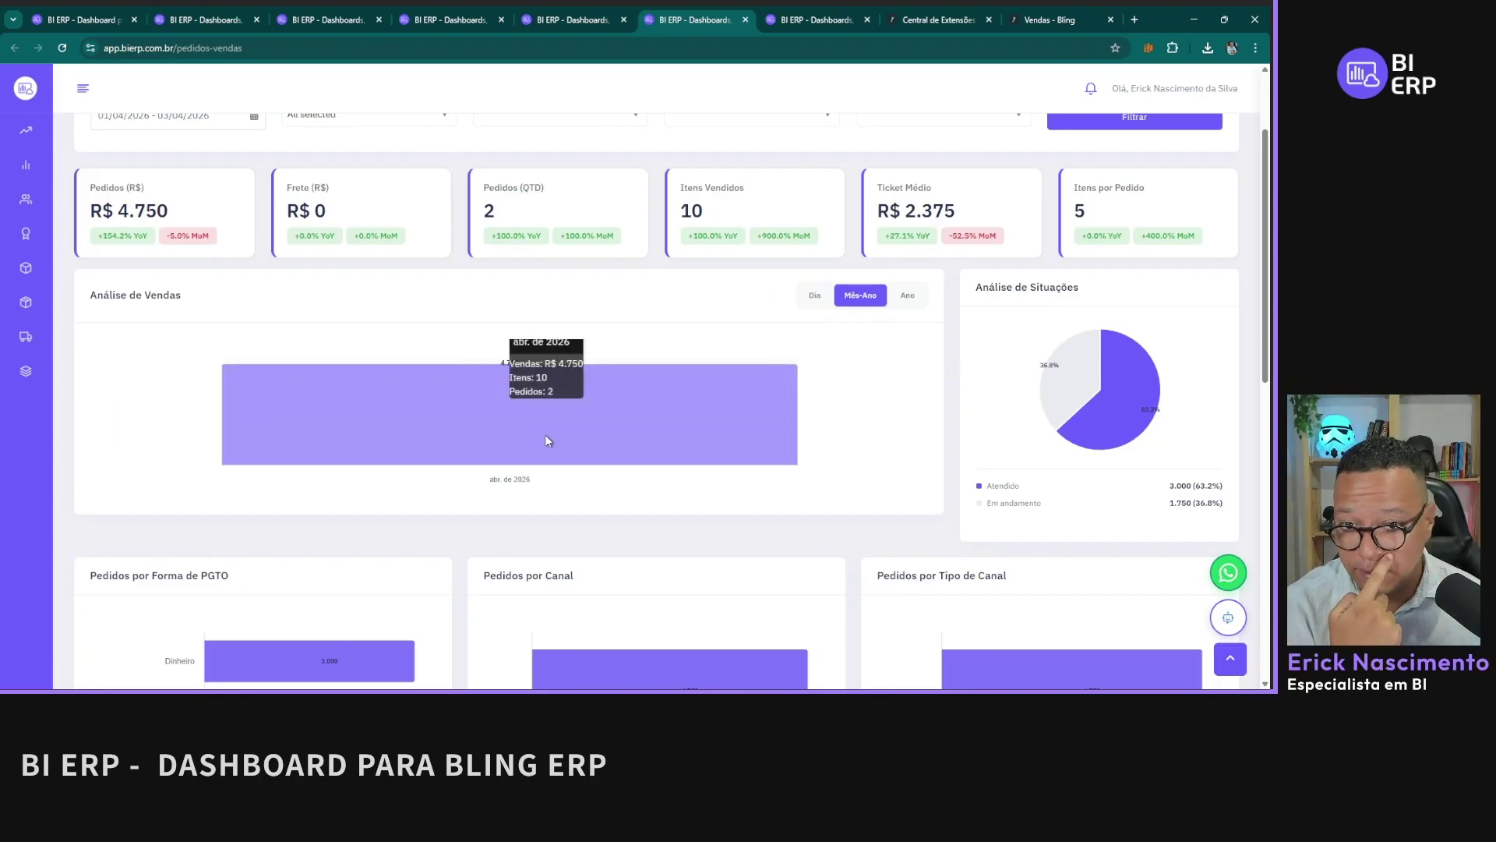
{"action": "left_click", "coordinate": [905, 296]}
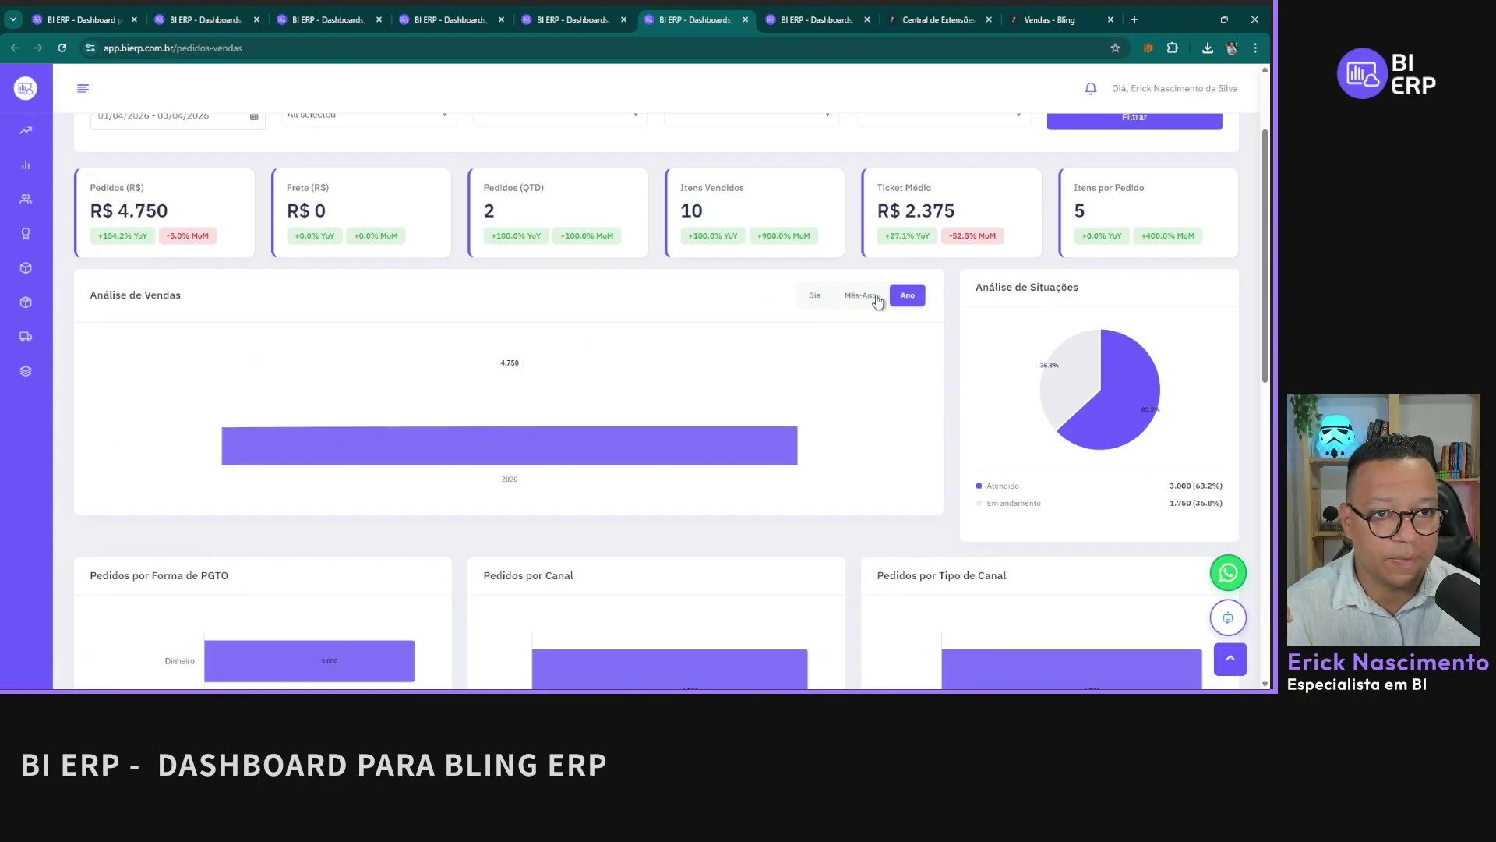
{"action": "left_click", "coordinate": [860, 296]}
{"action": "left_click", "coordinate": [824, 302]}
{"action": "left_click", "coordinate": [857, 297]}
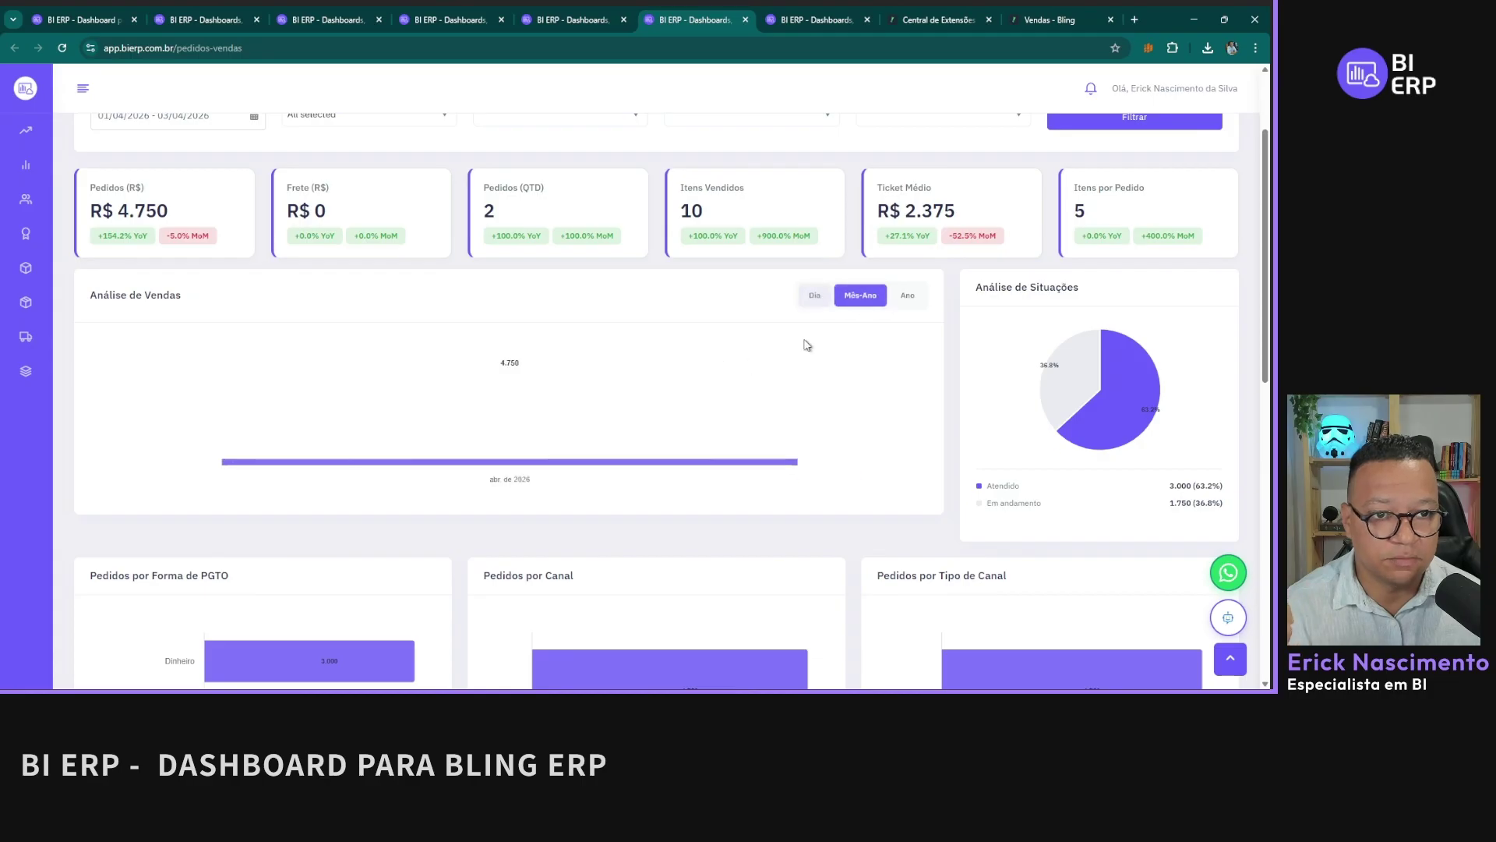
{"action": "left_click", "coordinate": [817, 298]}
Step: Filter the sales analysis by the YTD period and group the Análise de Vendas chart by Mês-Ano
{"action": "scroll", "coordinate": [545, 374], "scroll_direction": "up", "scroll_amount": 3}
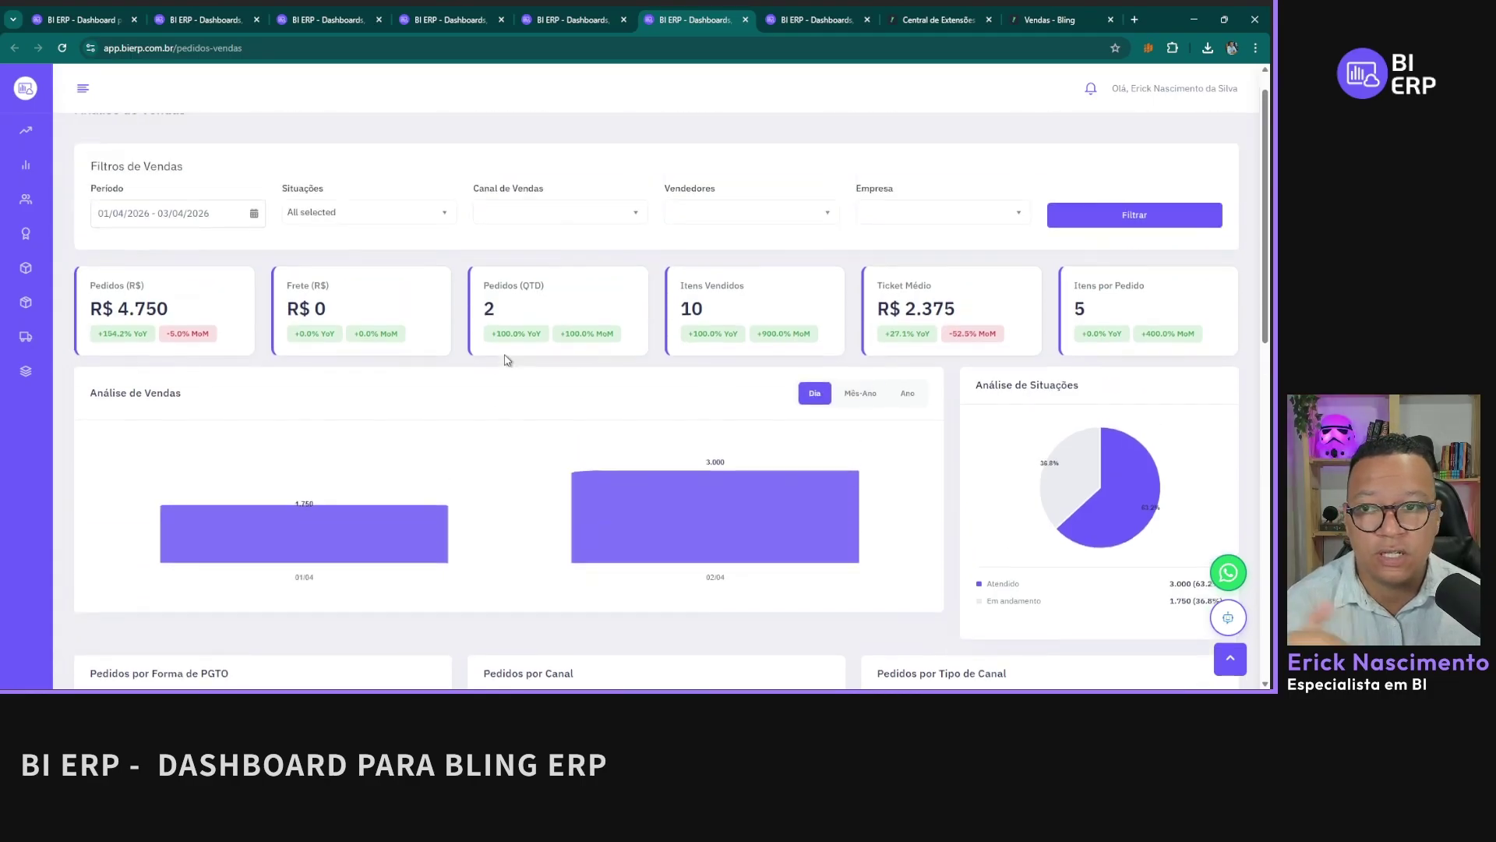
{"action": "left_click", "coordinate": [177, 247]}
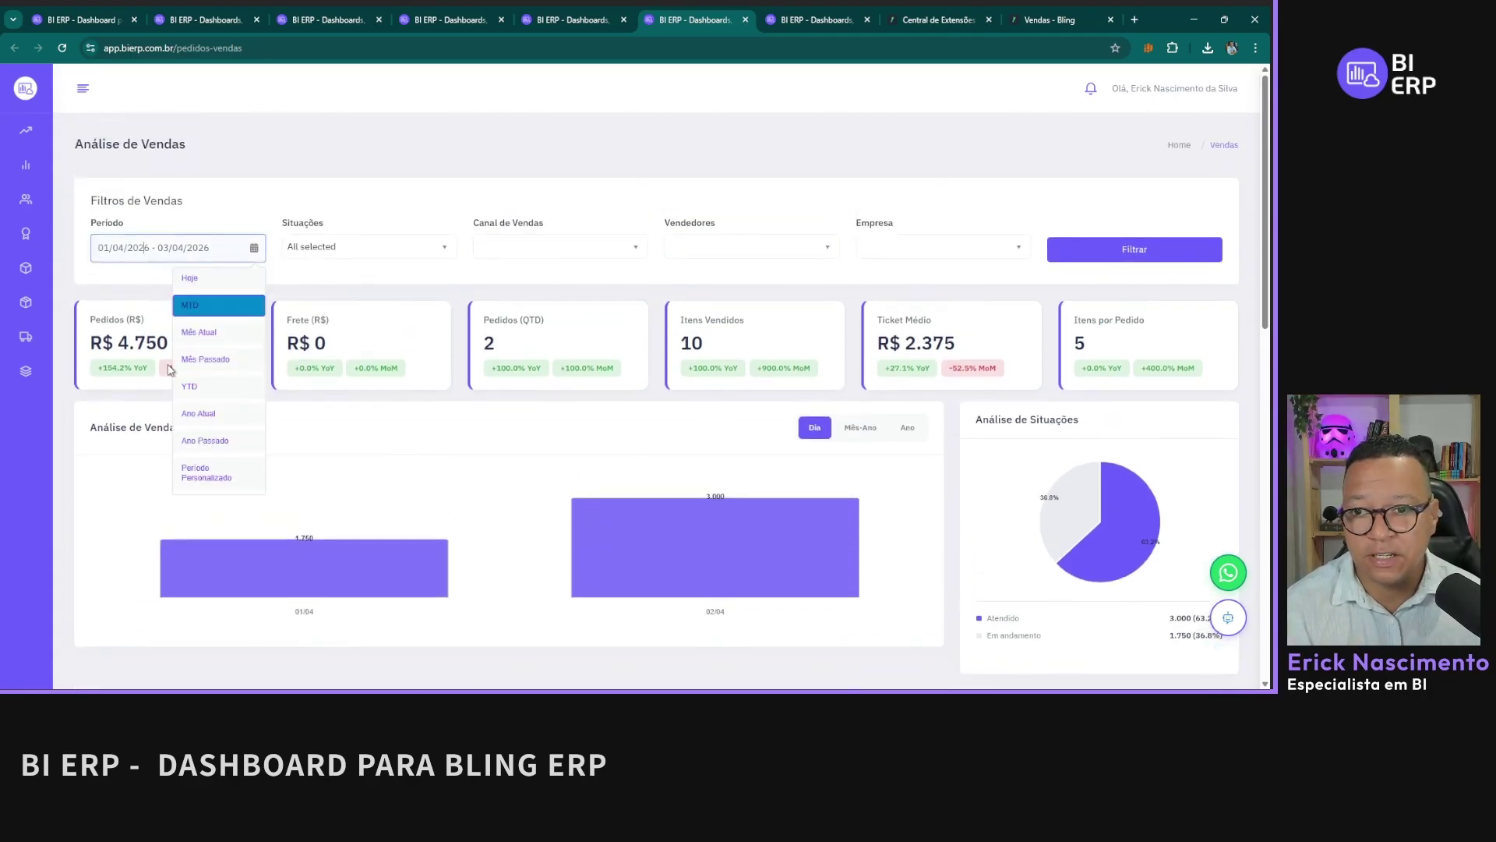
{"action": "left_click", "coordinate": [216, 386]}
{"action": "left_click", "coordinate": [1186, 260]}
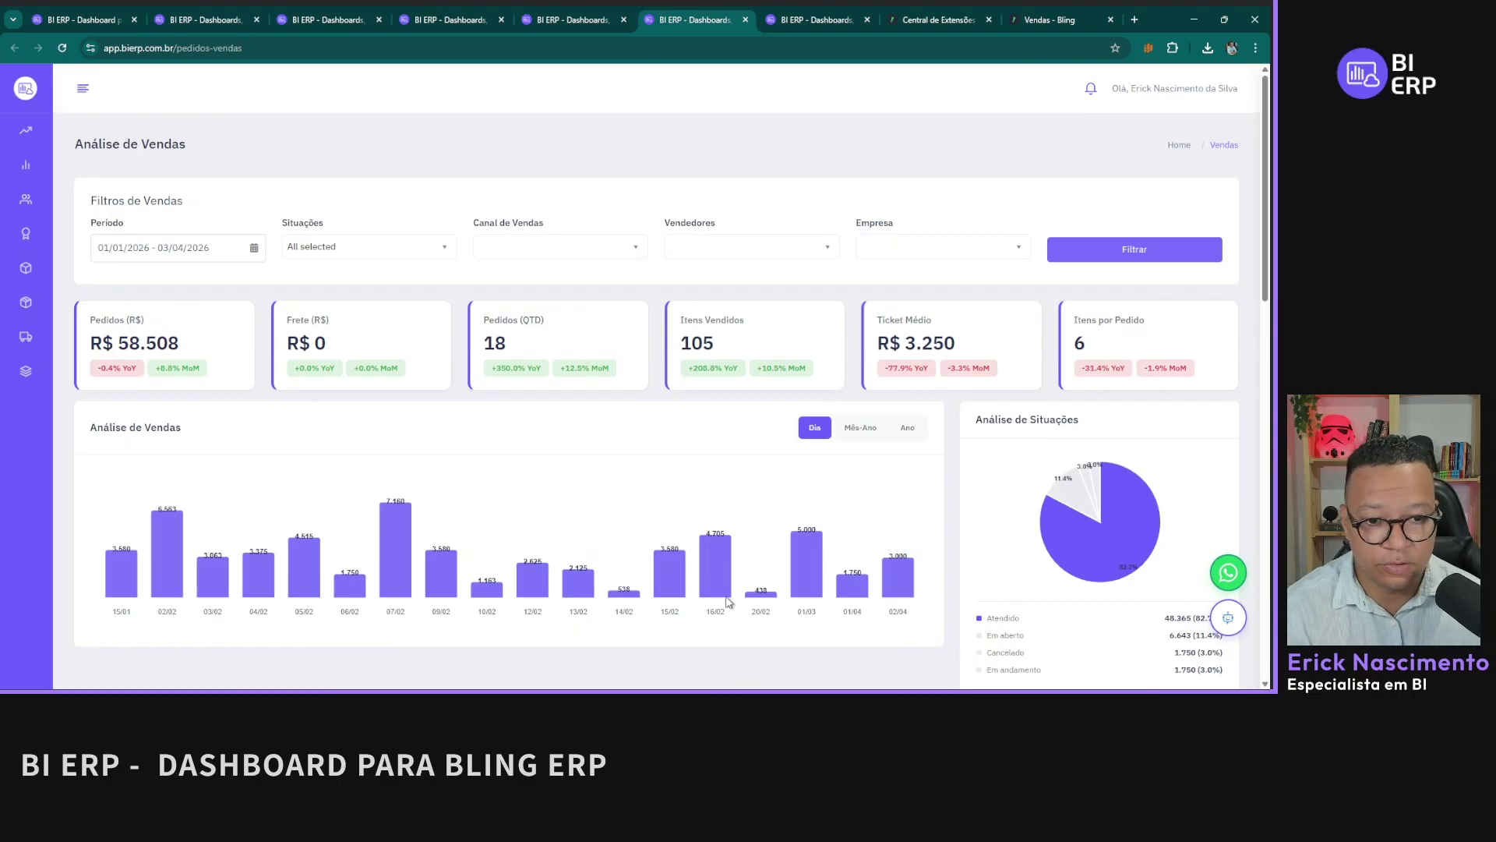
{"action": "left_click", "coordinate": [860, 428]}
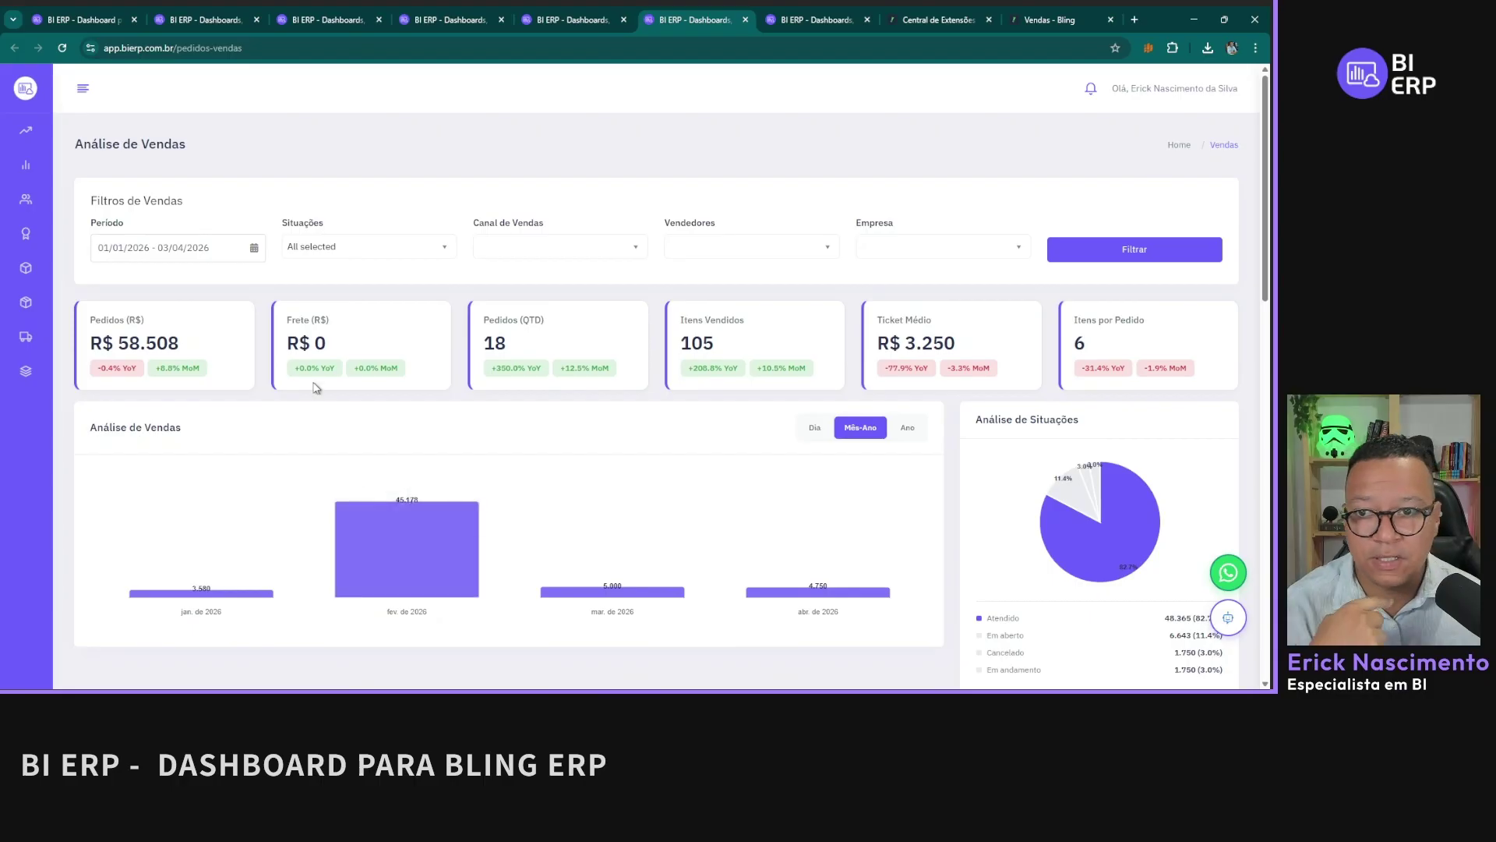
Step: Review the year-over-year variation on the Pedidos (R$) card against the YTD option in the Período filter
{"action": "left_click", "coordinate": [189, 263]}
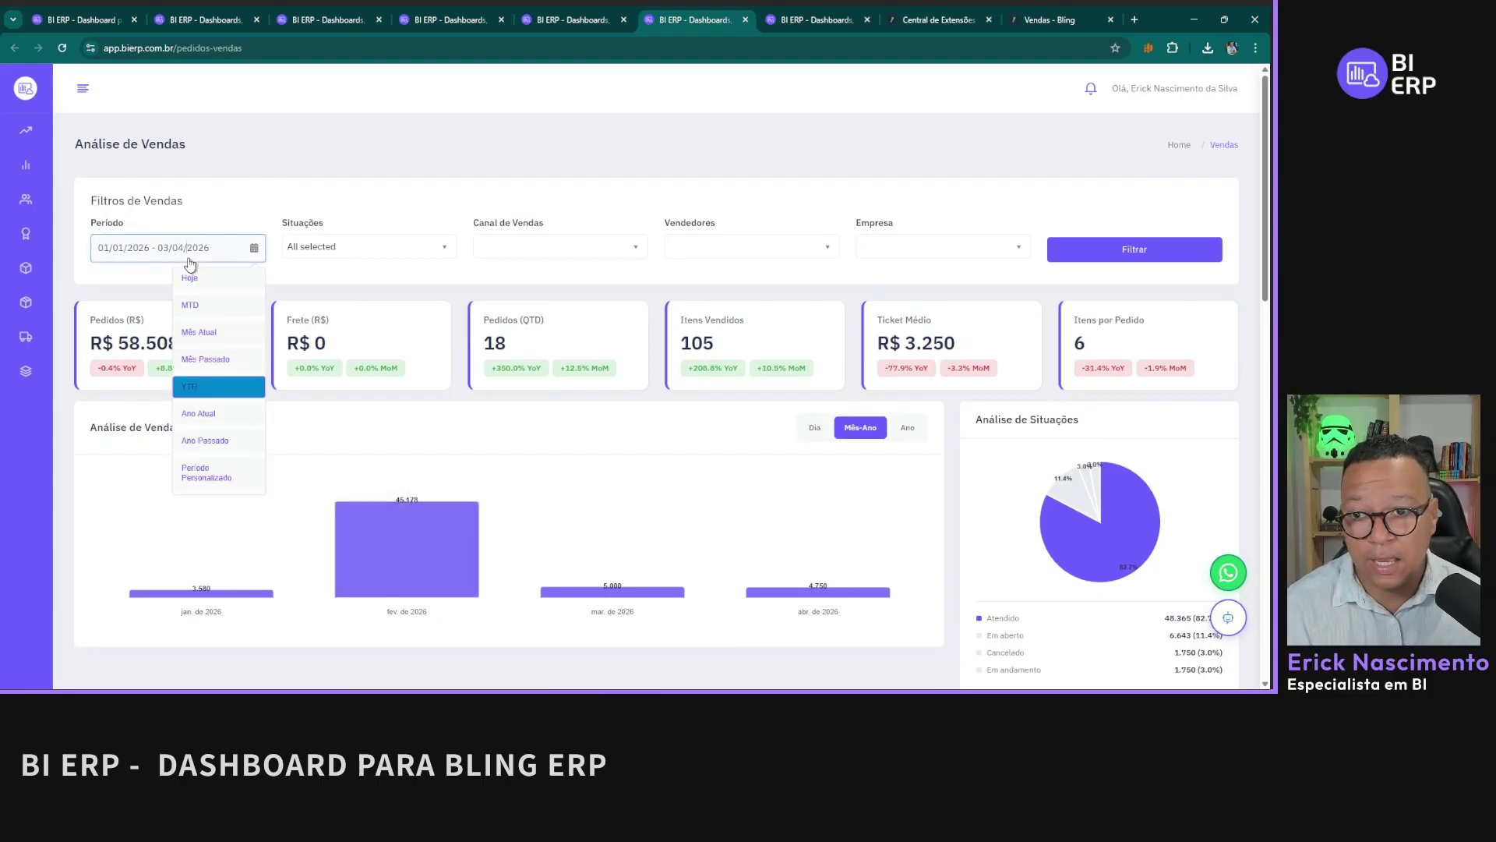
{"action": "left_click", "coordinate": [240, 392]}
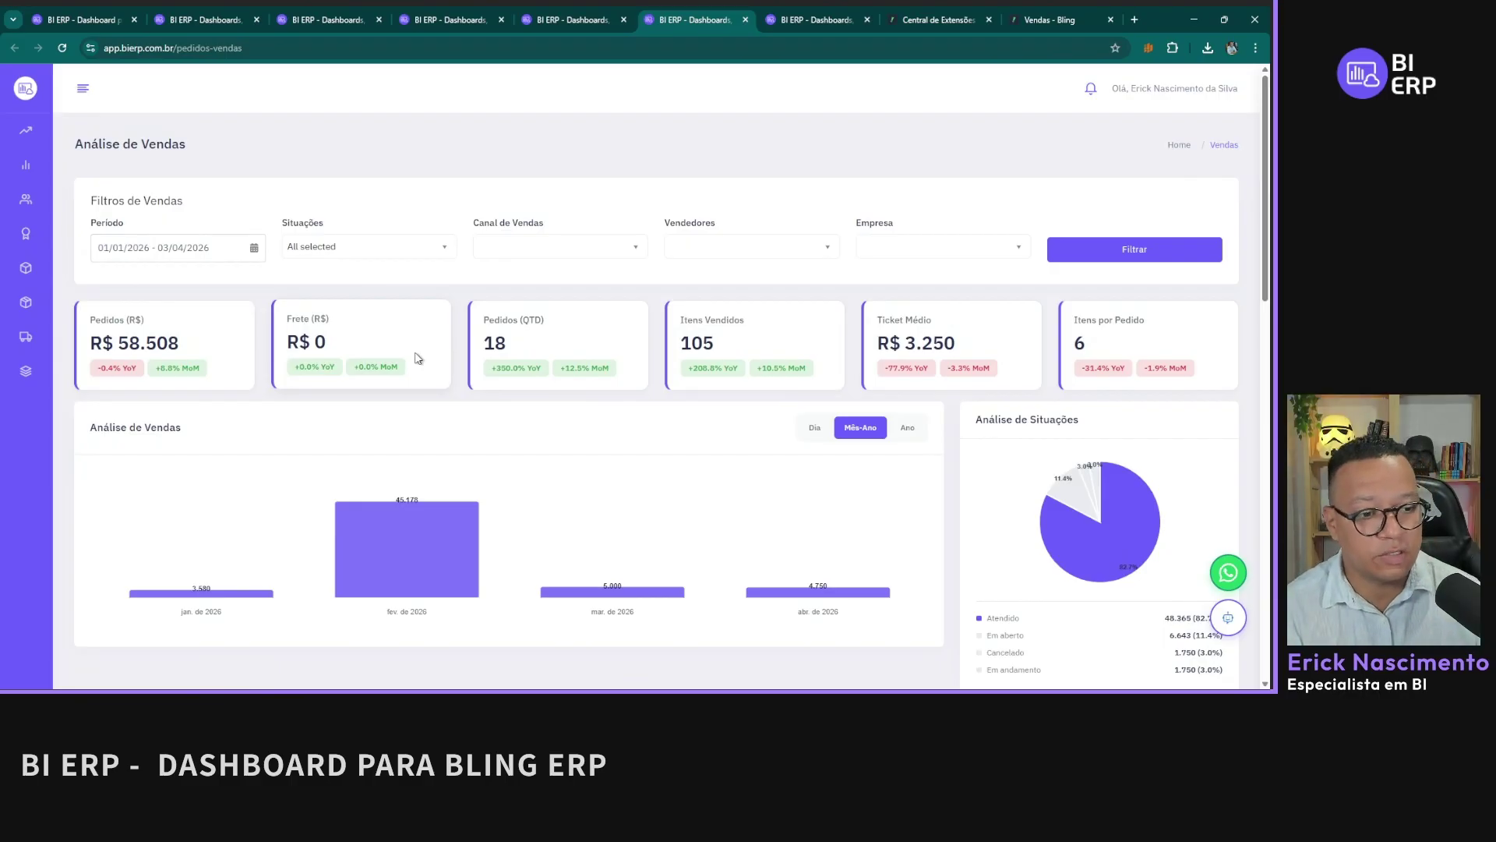
{"action": "triple_click", "coordinate": [129, 366]}
{"action": "left_click", "coordinate": [164, 378]}
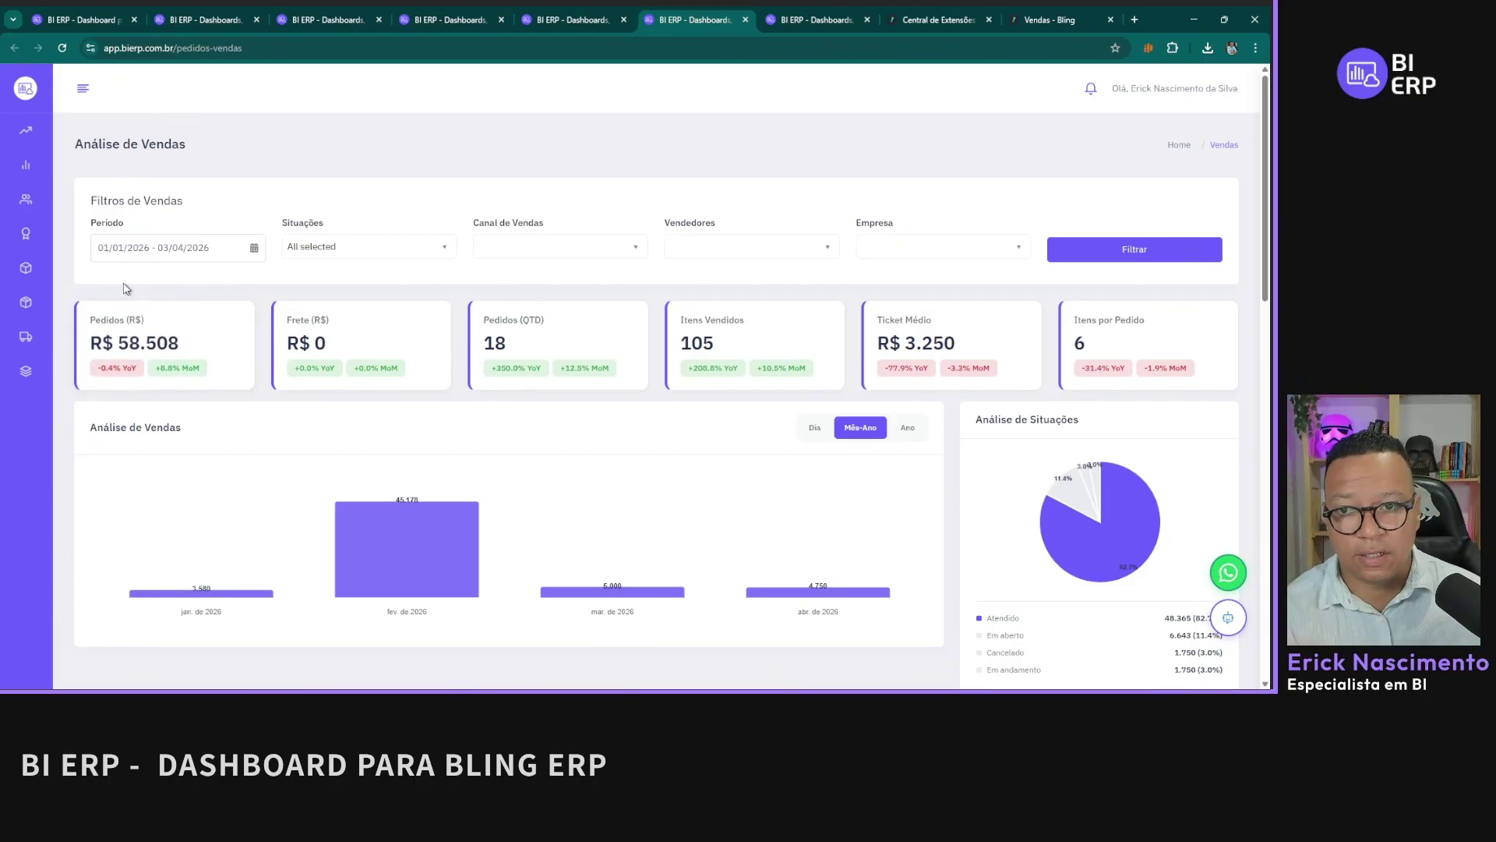
{"action": "left_click", "coordinate": [182, 248]}
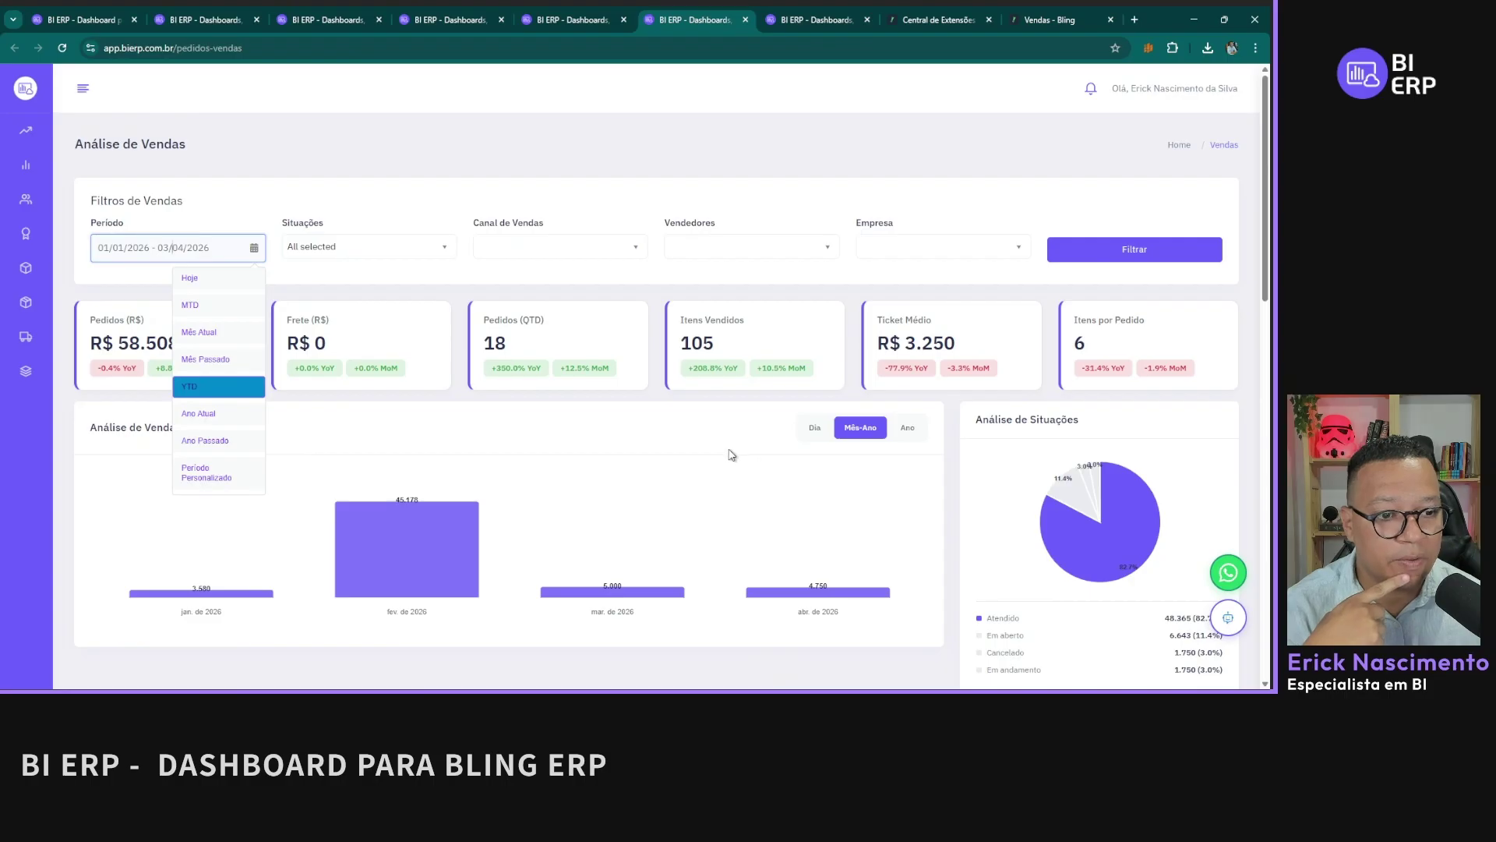
{"action": "left_click", "coordinate": [635, 394]}
Step: Examine the order situations chart and the charts of orders by payment method, channel and channel type
{"action": "scroll", "coordinate": [595, 417], "scroll_direction": "down", "scroll_amount": 2}
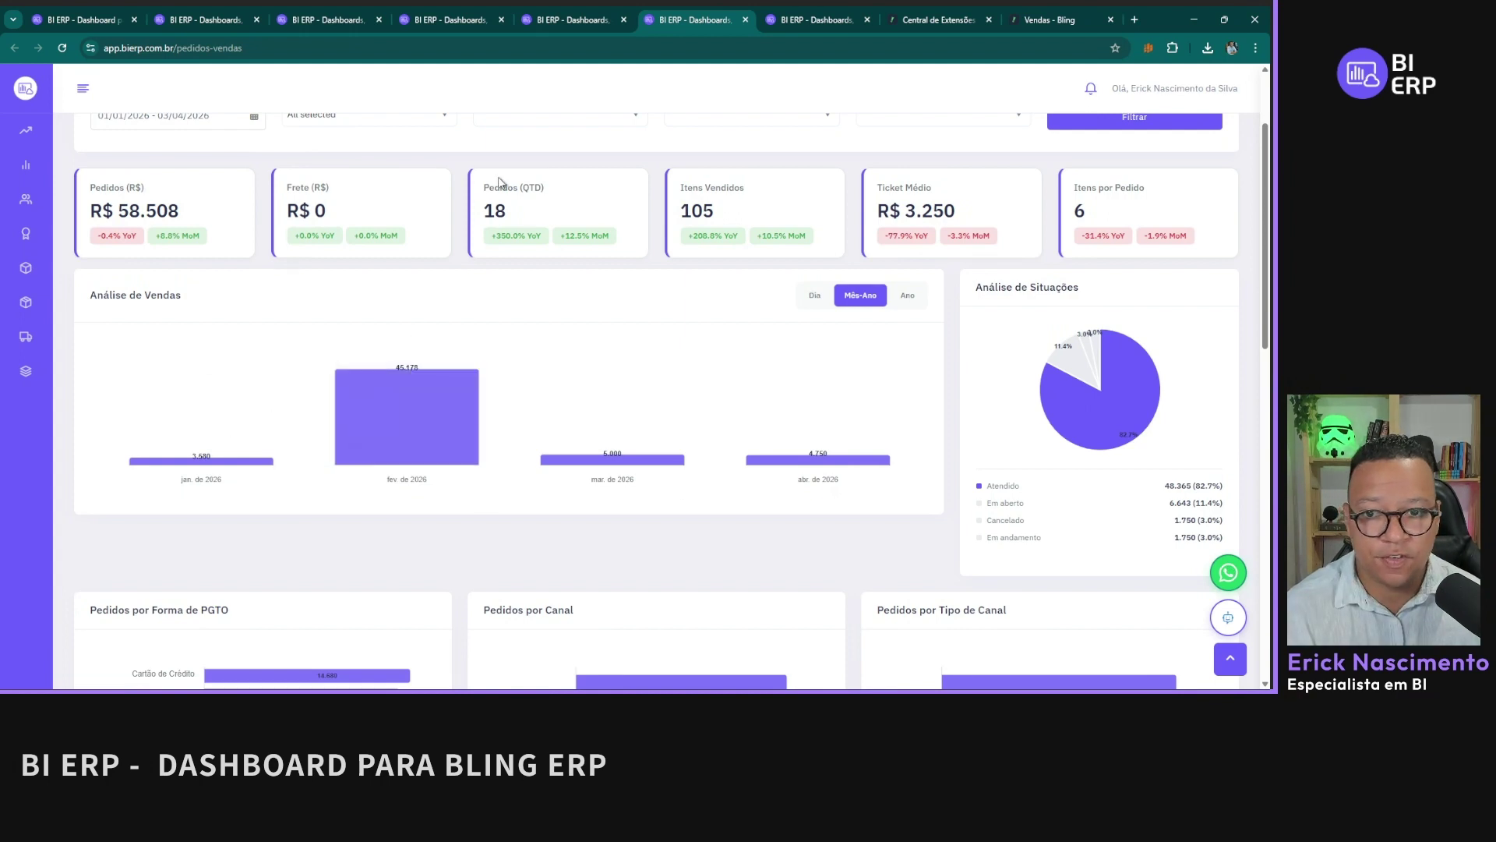
{"action": "scroll", "coordinate": [928, 293], "scroll_direction": "down", "scroll_amount": 2}
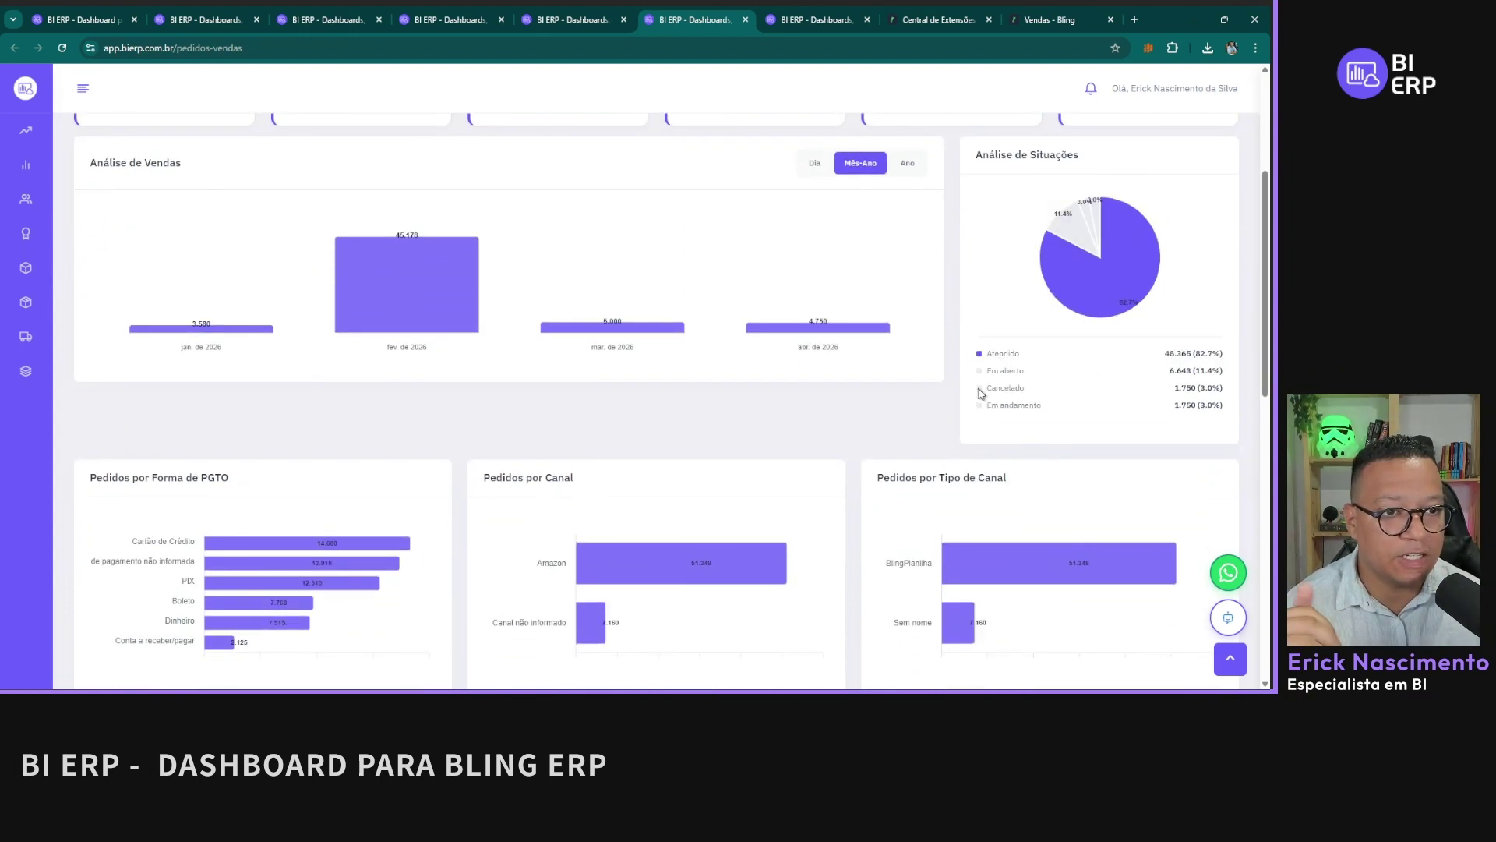
{"action": "scroll", "coordinate": [568, 444], "scroll_direction": "down", "scroll_amount": 4}
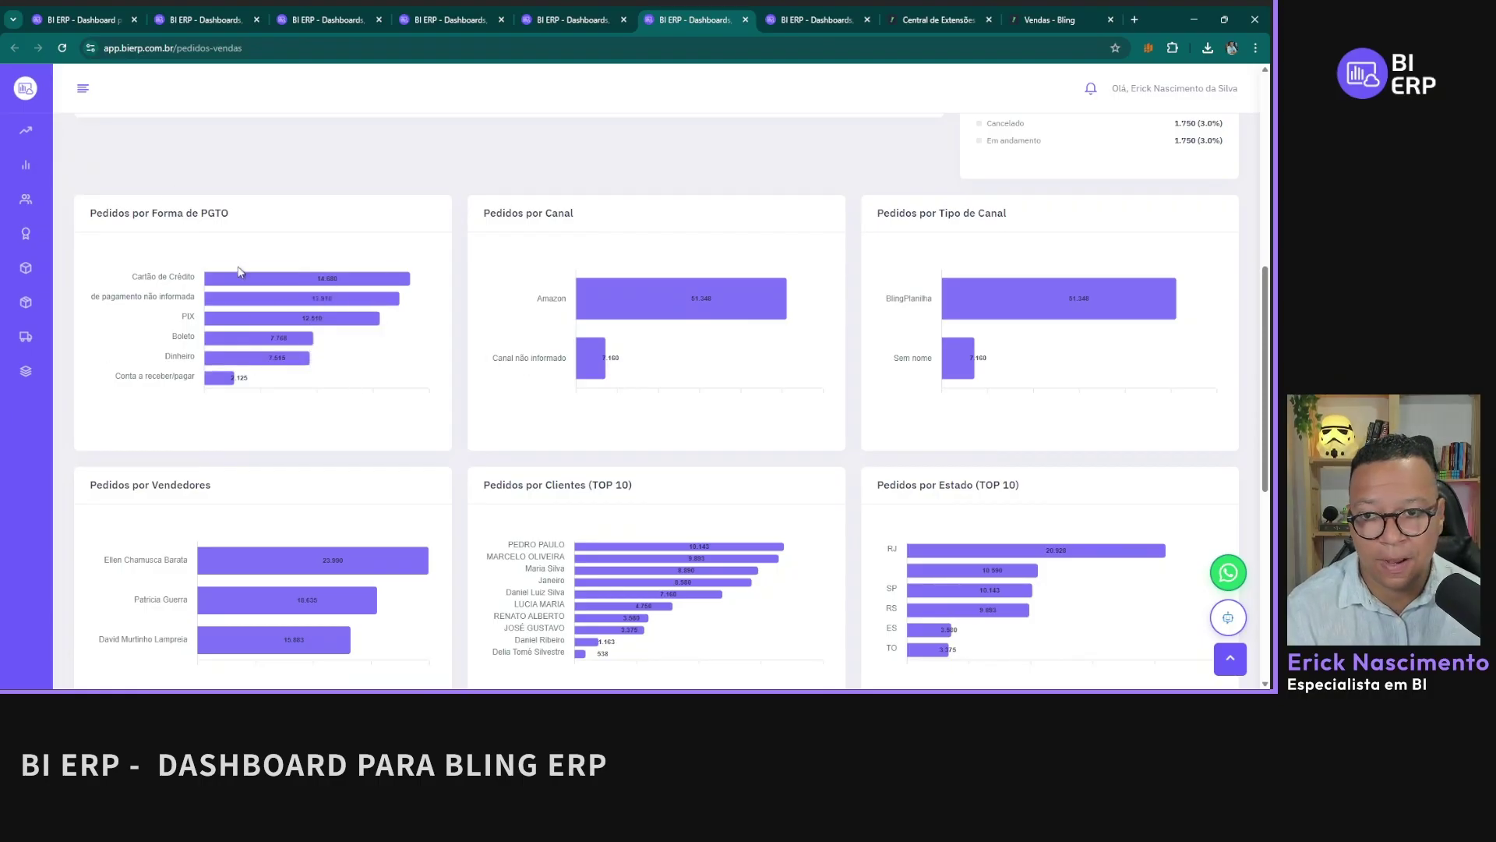
{"action": "mouse_move", "coordinate": [248, 279]}
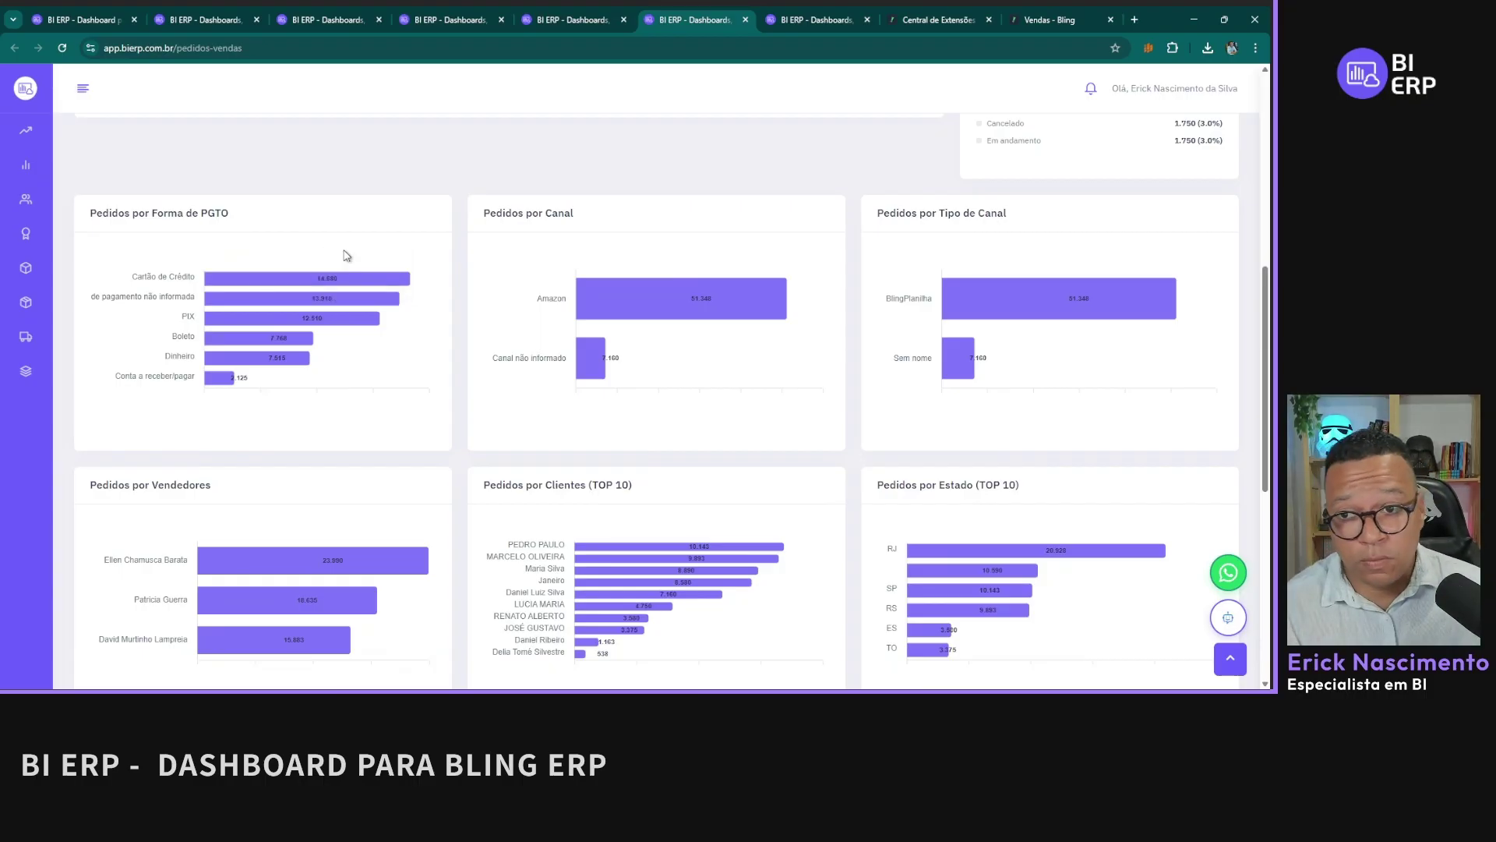
{"action": "mouse_move", "coordinate": [304, 278]}
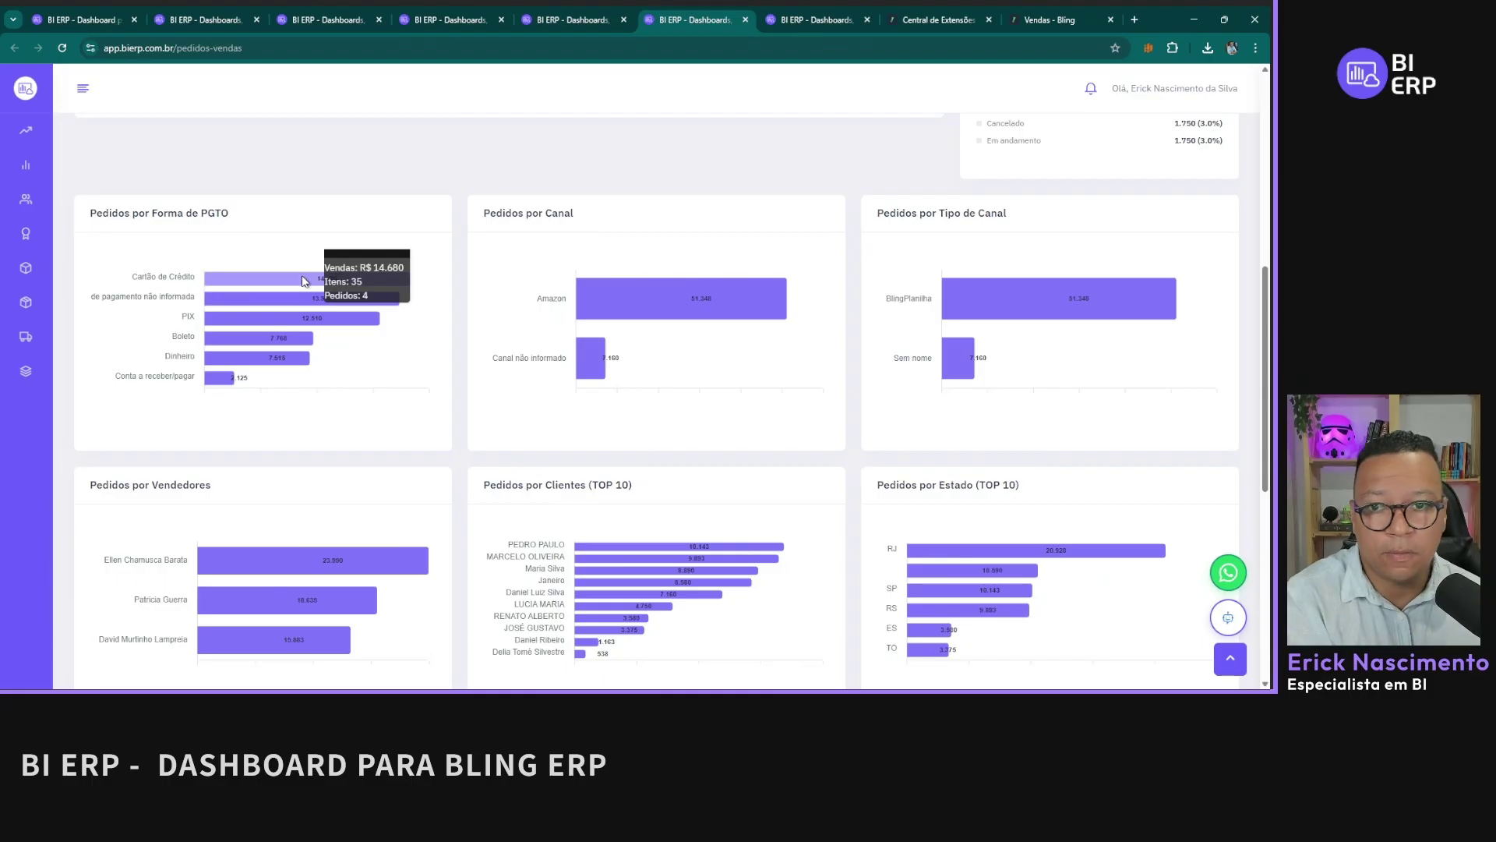
{"action": "mouse_move", "coordinate": [268, 363]}
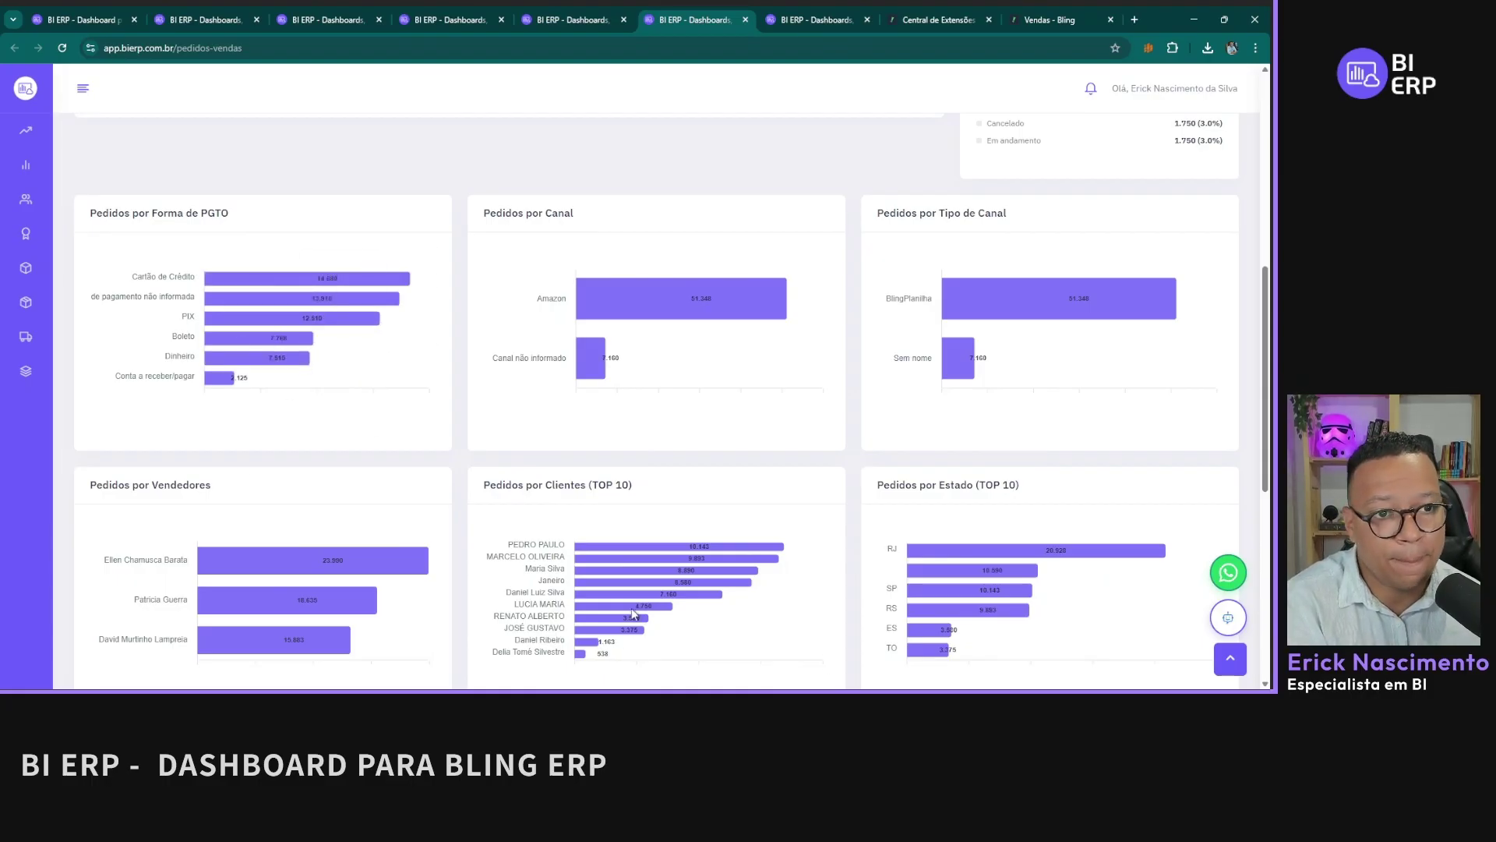
{"action": "scroll", "coordinate": [795, 337], "scroll_direction": "down", "scroll_amount": 2}
{"action": "scroll", "coordinate": [468, 140], "scroll_direction": "up", "scroll_amount": 2}
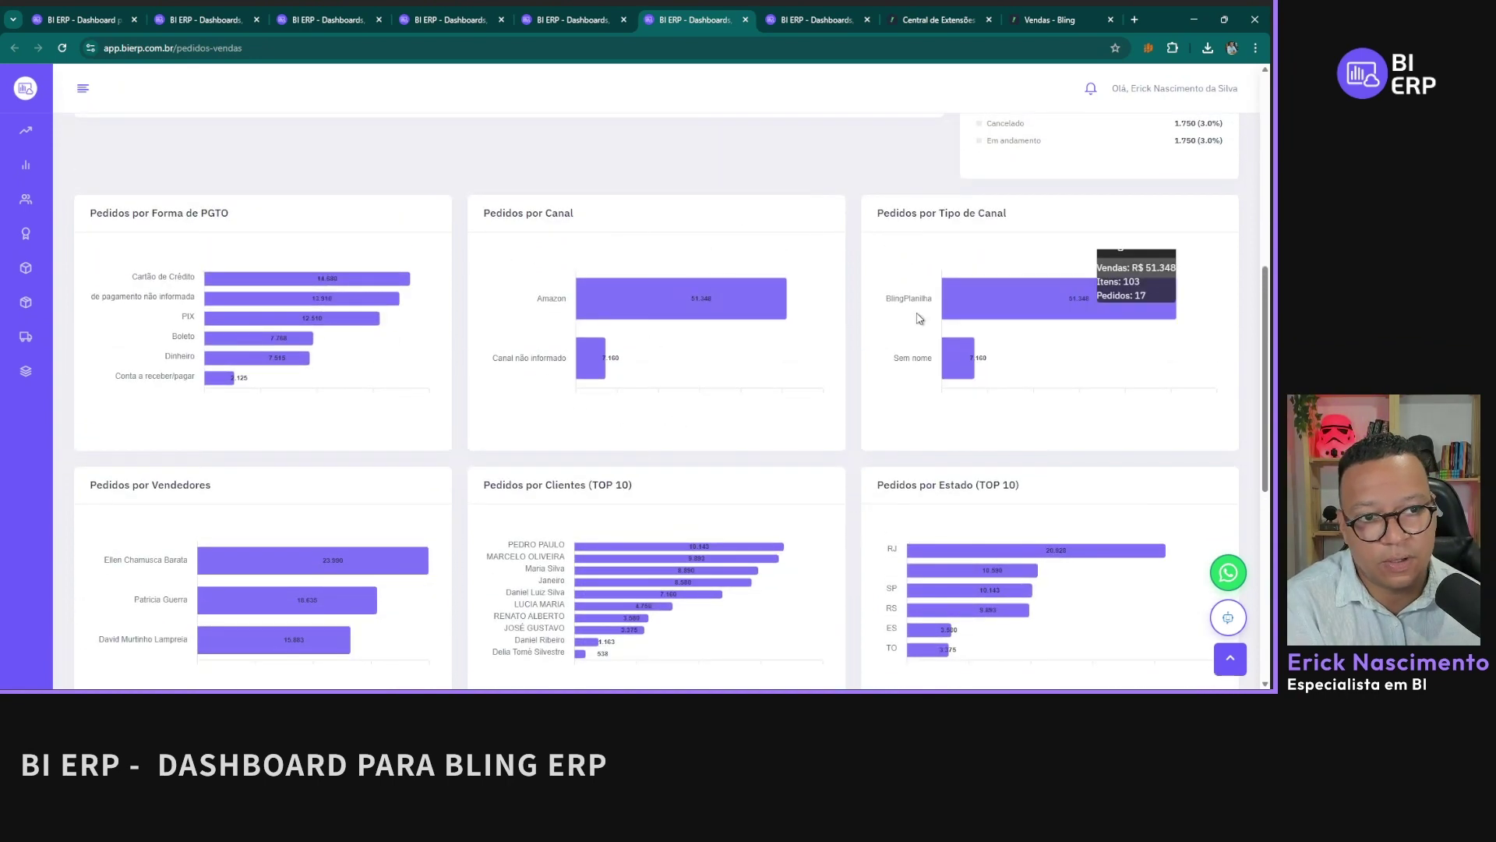
{"action": "mouse_move", "coordinate": [594, 332]}
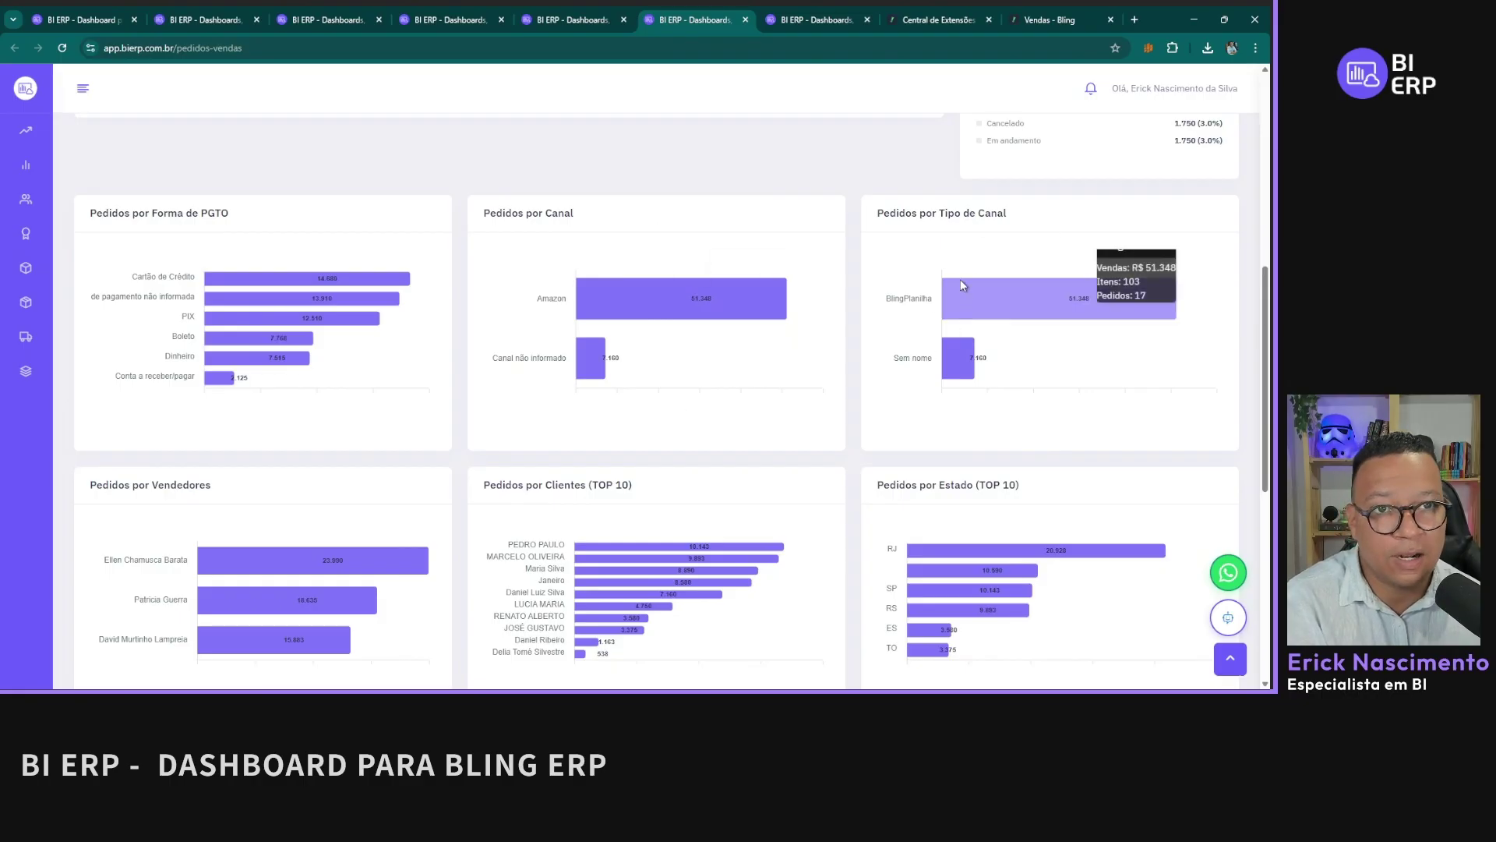
Step: Examine the charts of orders by salesperson, client, state and city, and the Análise de Produtos (TOP 10) table
{"action": "scroll", "coordinate": [962, 282], "scroll_direction": "down", "scroll_amount": 1}
{"action": "scroll", "coordinate": [961, 282], "scroll_direction": "down", "scroll_amount": 2}
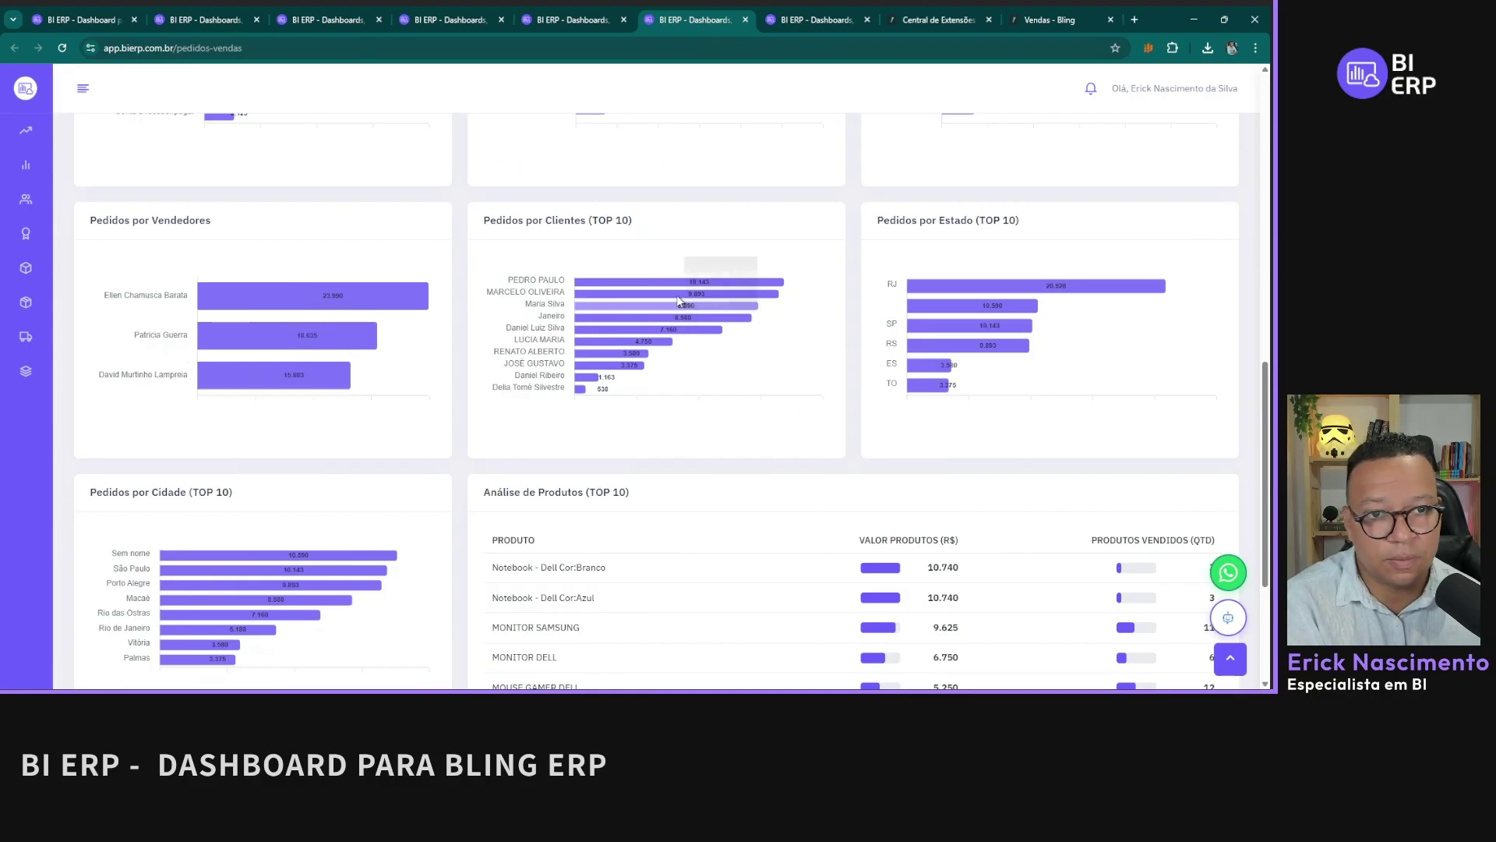
{"action": "scroll", "coordinate": [1106, 207], "scroll_direction": "down", "scroll_amount": 1}
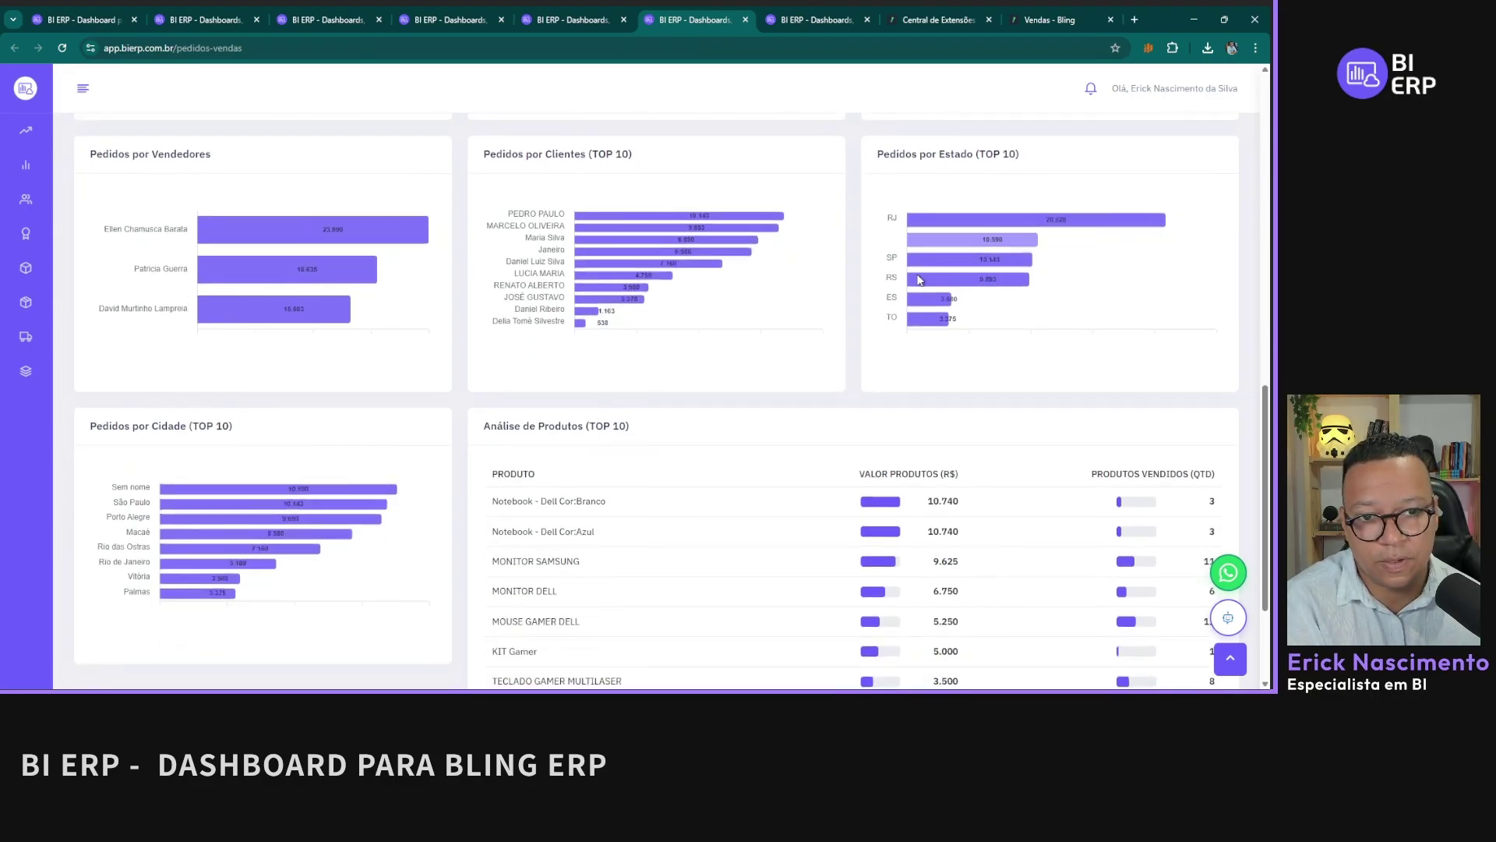
{"action": "scroll", "coordinate": [499, 592], "scroll_direction": "down", "scroll_amount": 3}
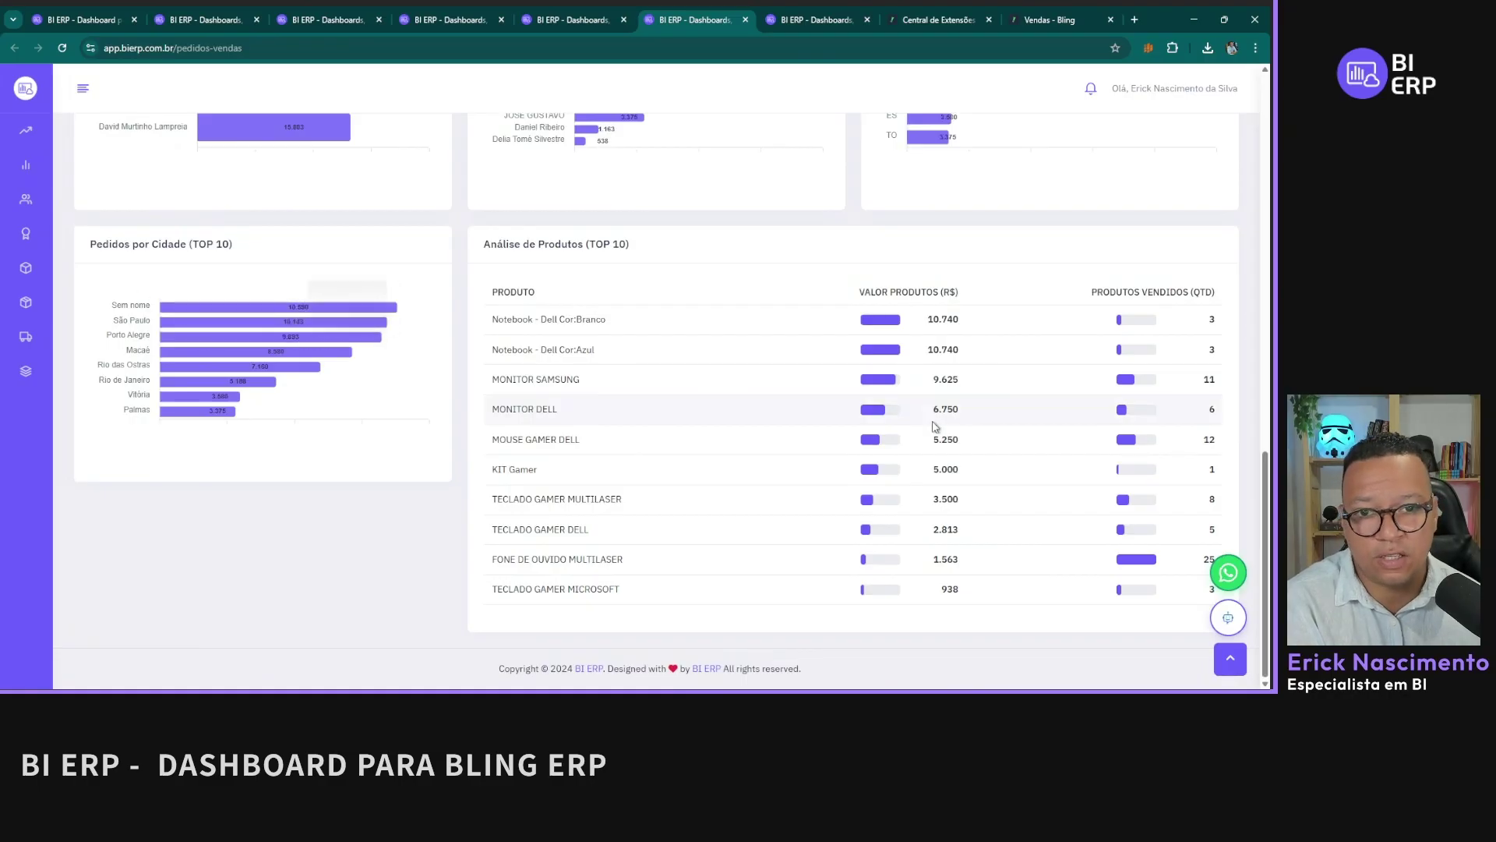
{"action": "scroll", "coordinate": [812, 409], "scroll_direction": "up", "scroll_amount": 1}
{"action": "scroll", "coordinate": [811, 409], "scroll_direction": "down", "scroll_amount": 1}
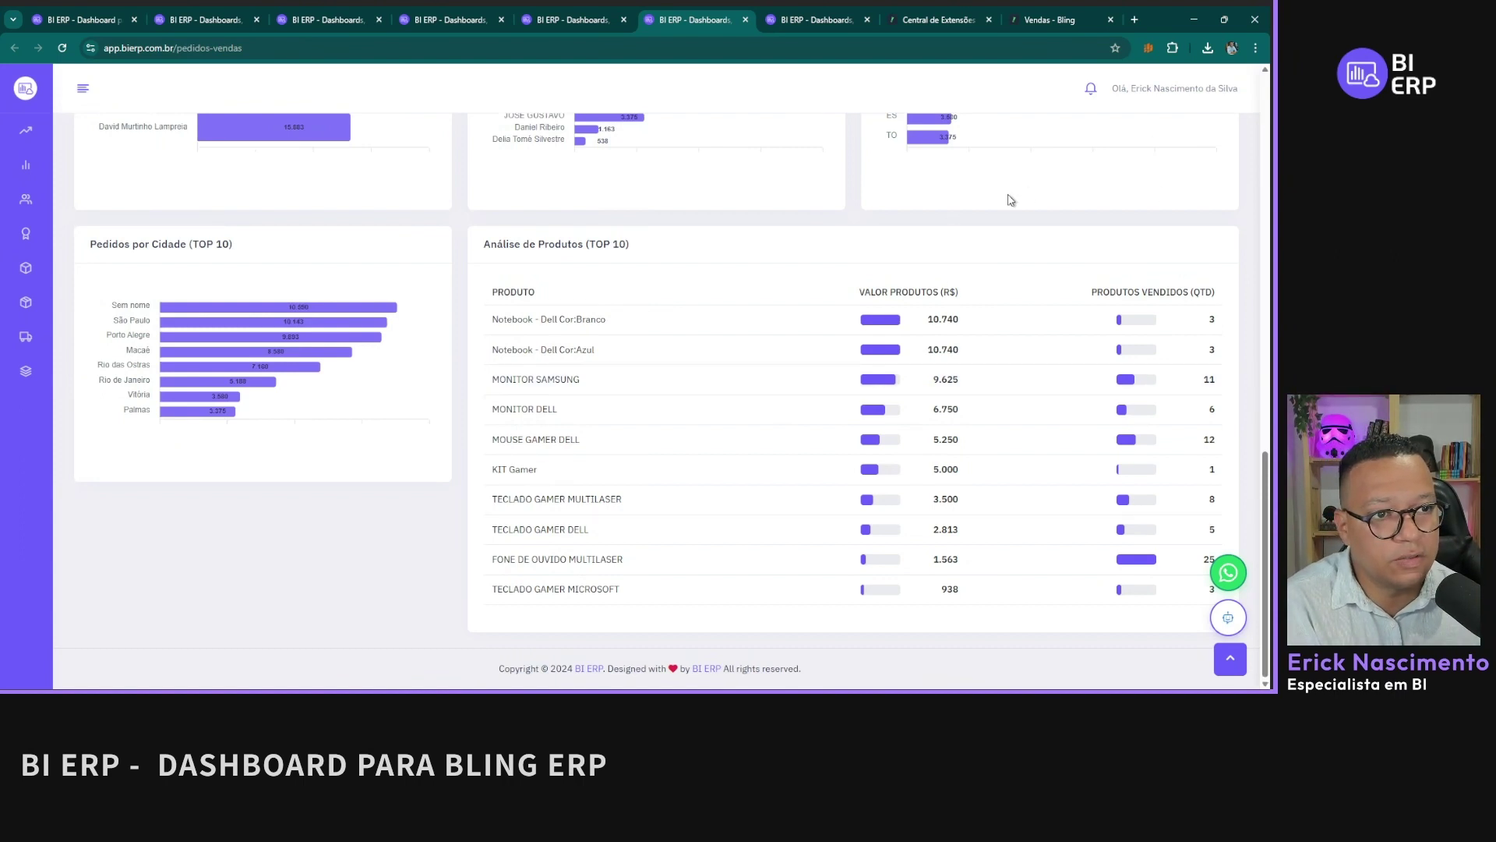
Step: Try out the Vendedores filter by selecting and clearing one salesperson, and check the Canal de Vendas options
{"action": "scroll", "coordinate": [949, 472], "scroll_direction": "up", "scroll_amount": 4}
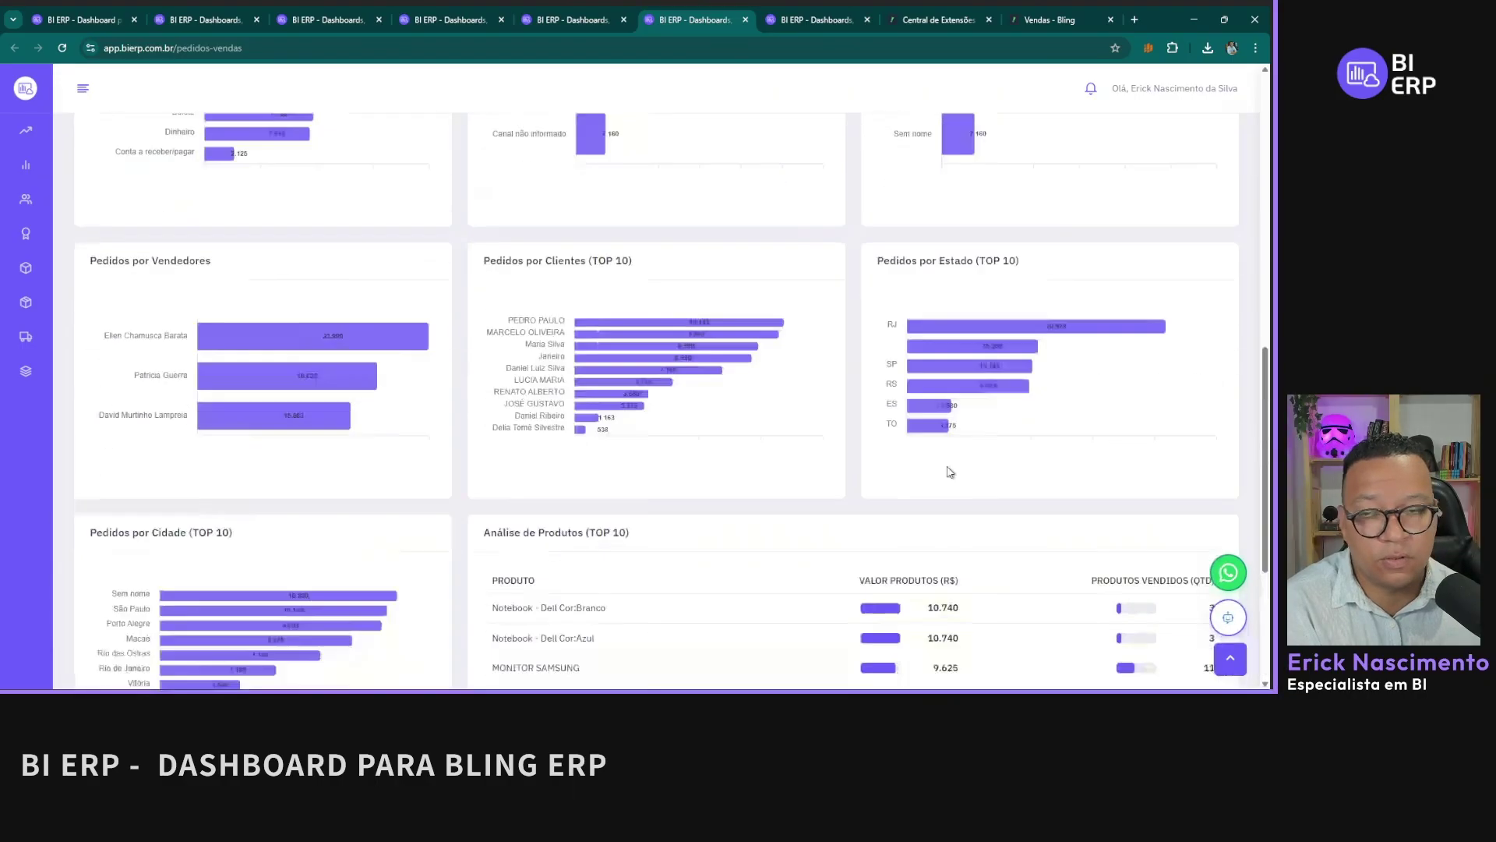
{"action": "scroll", "coordinate": [950, 472], "scroll_direction": "up", "scroll_amount": 10}
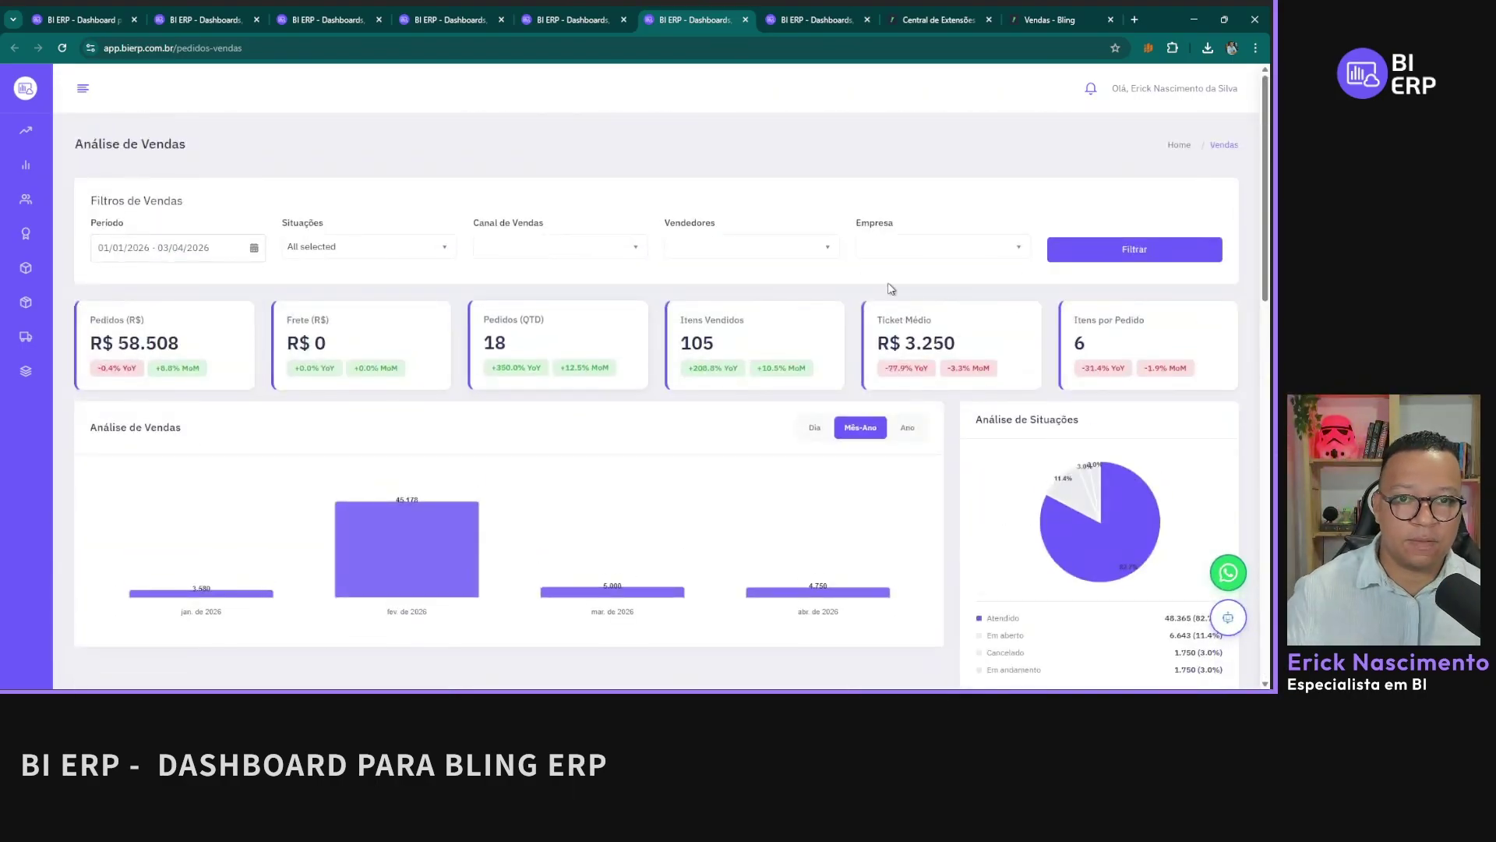
{"action": "left_click", "coordinate": [740, 248]}
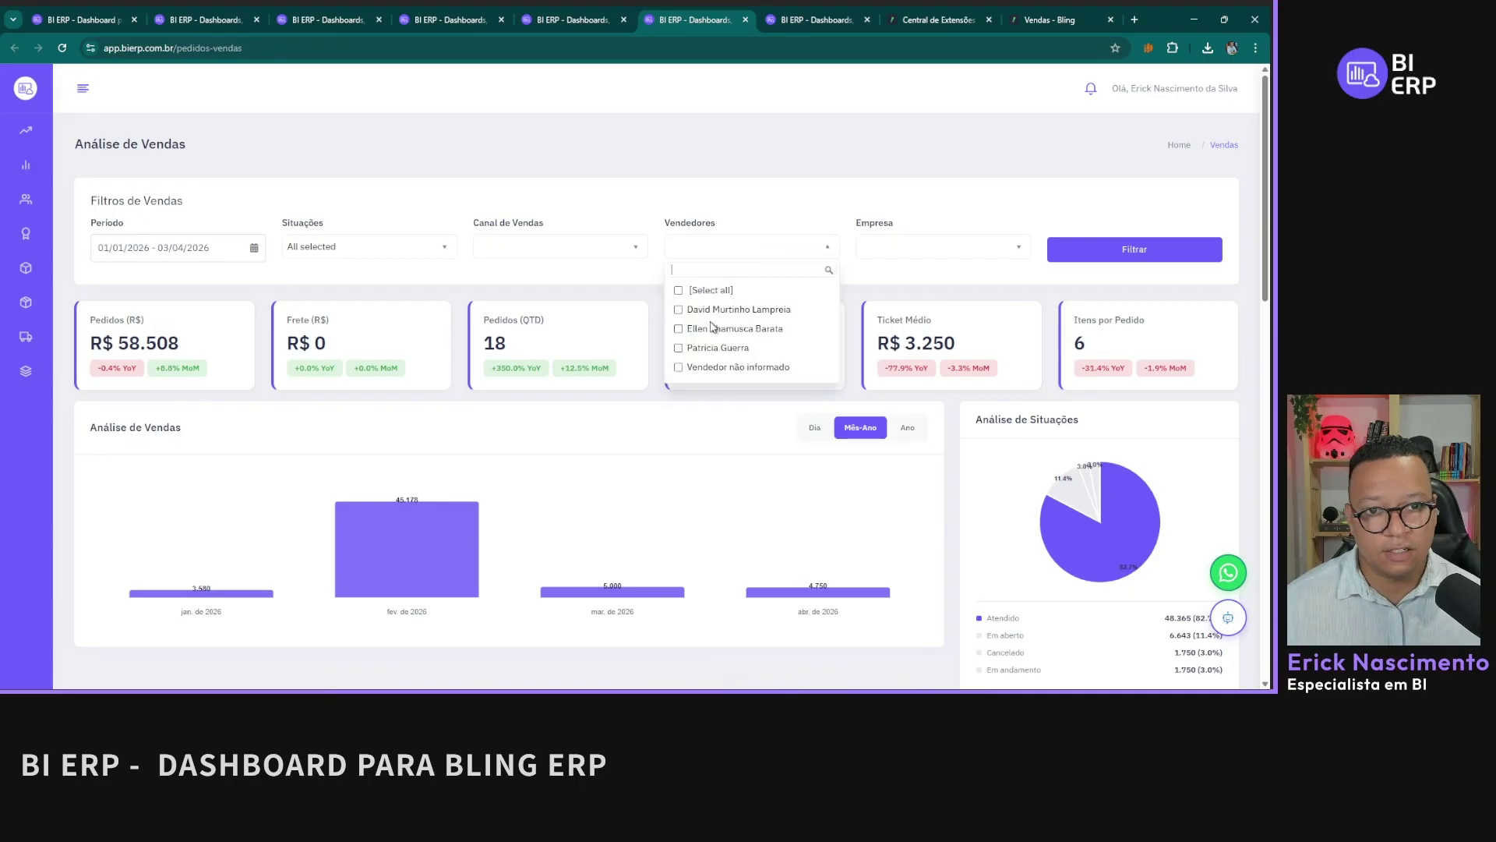
{"action": "left_click", "coordinate": [712, 310]}
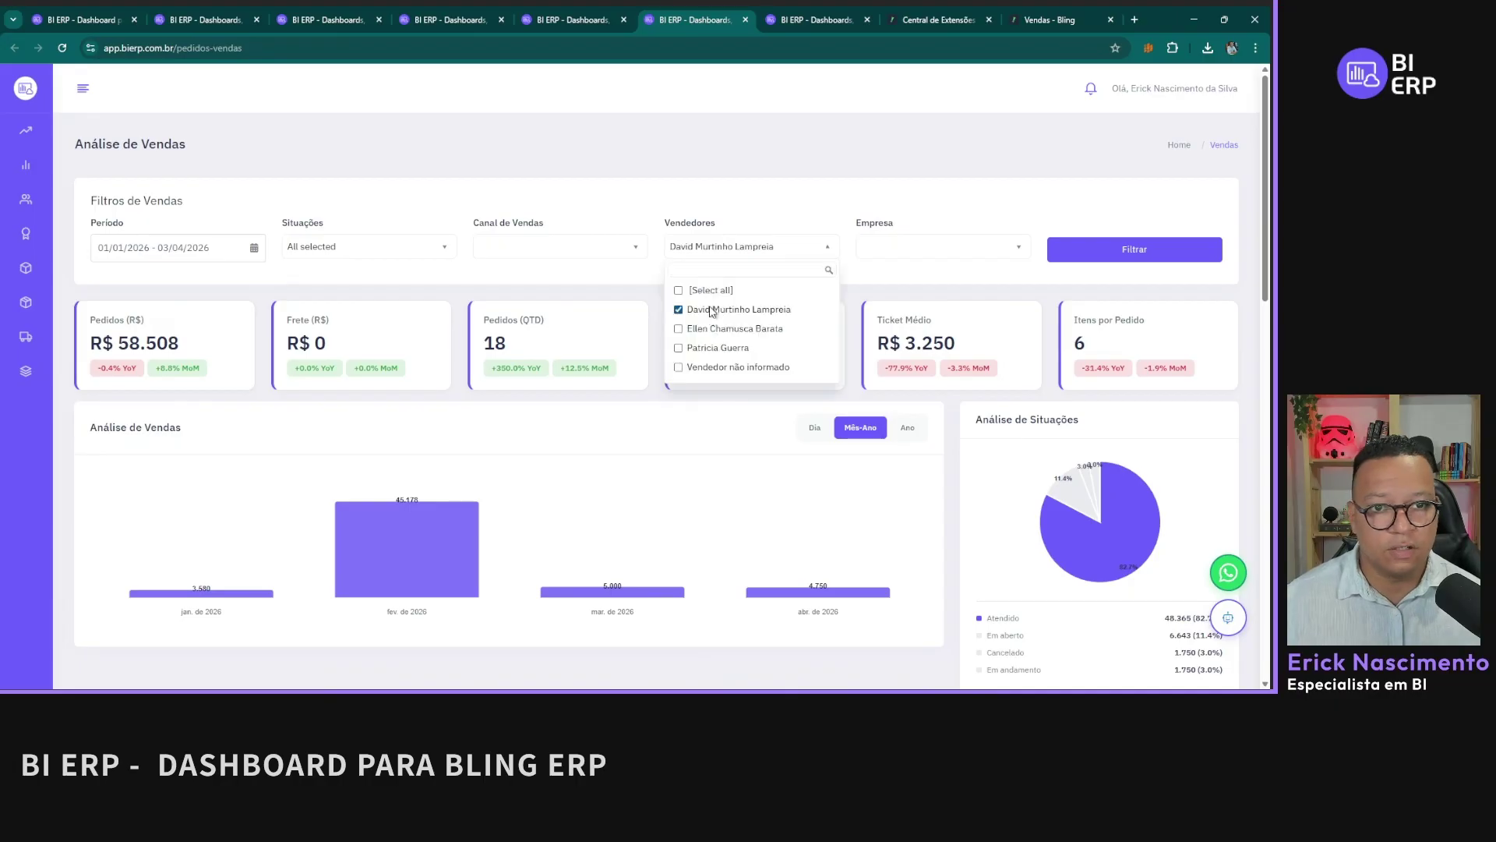
{"action": "left_click", "coordinate": [883, 249]}
{"action": "left_click", "coordinate": [734, 249]}
{"action": "left_click", "coordinate": [538, 251]}
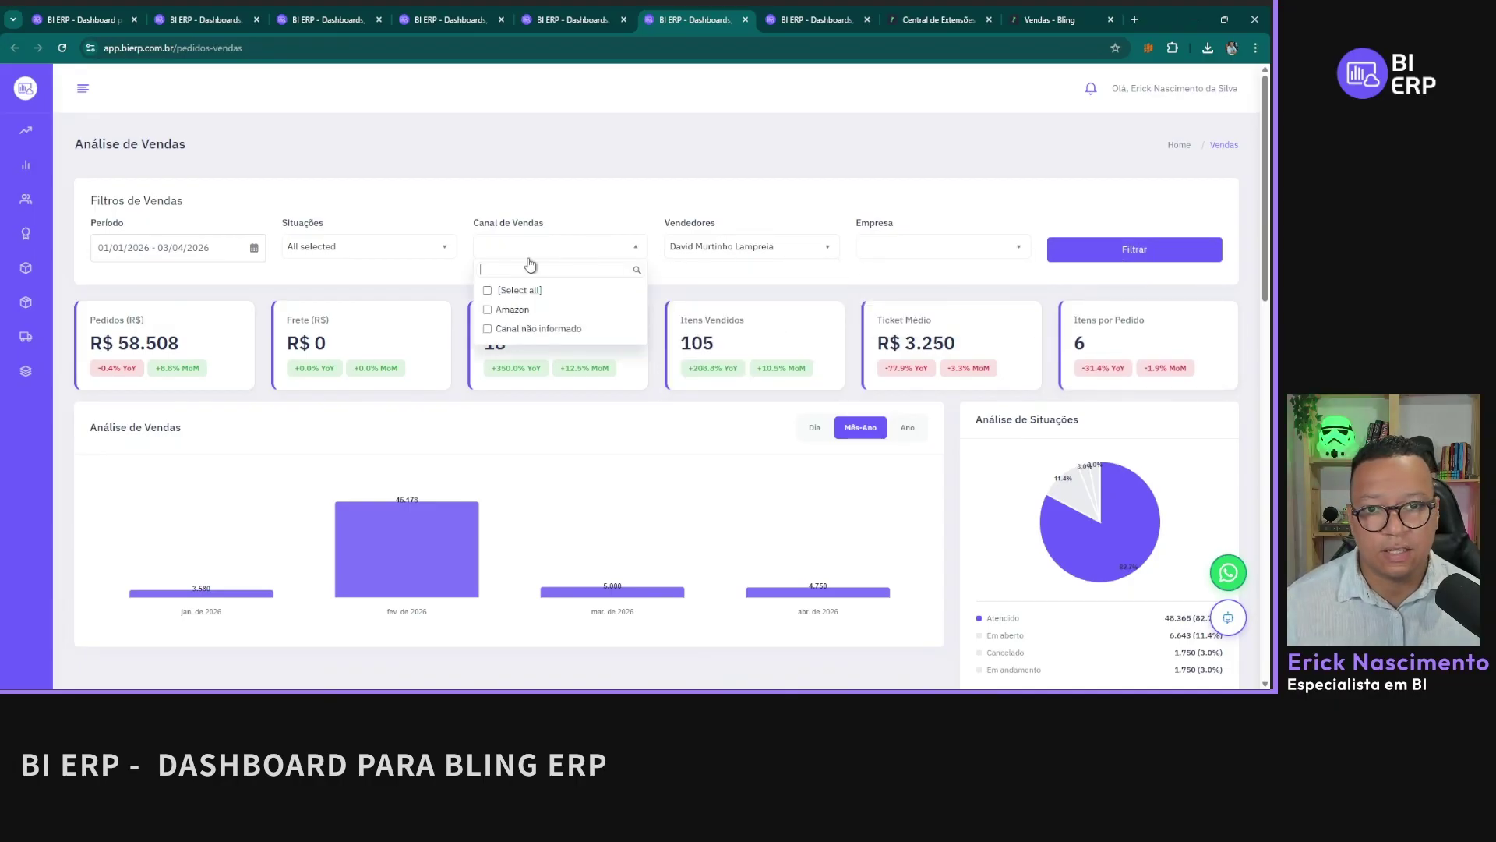
{"action": "left_click", "coordinate": [720, 248]}
{"action": "left_click", "coordinate": [720, 310]}
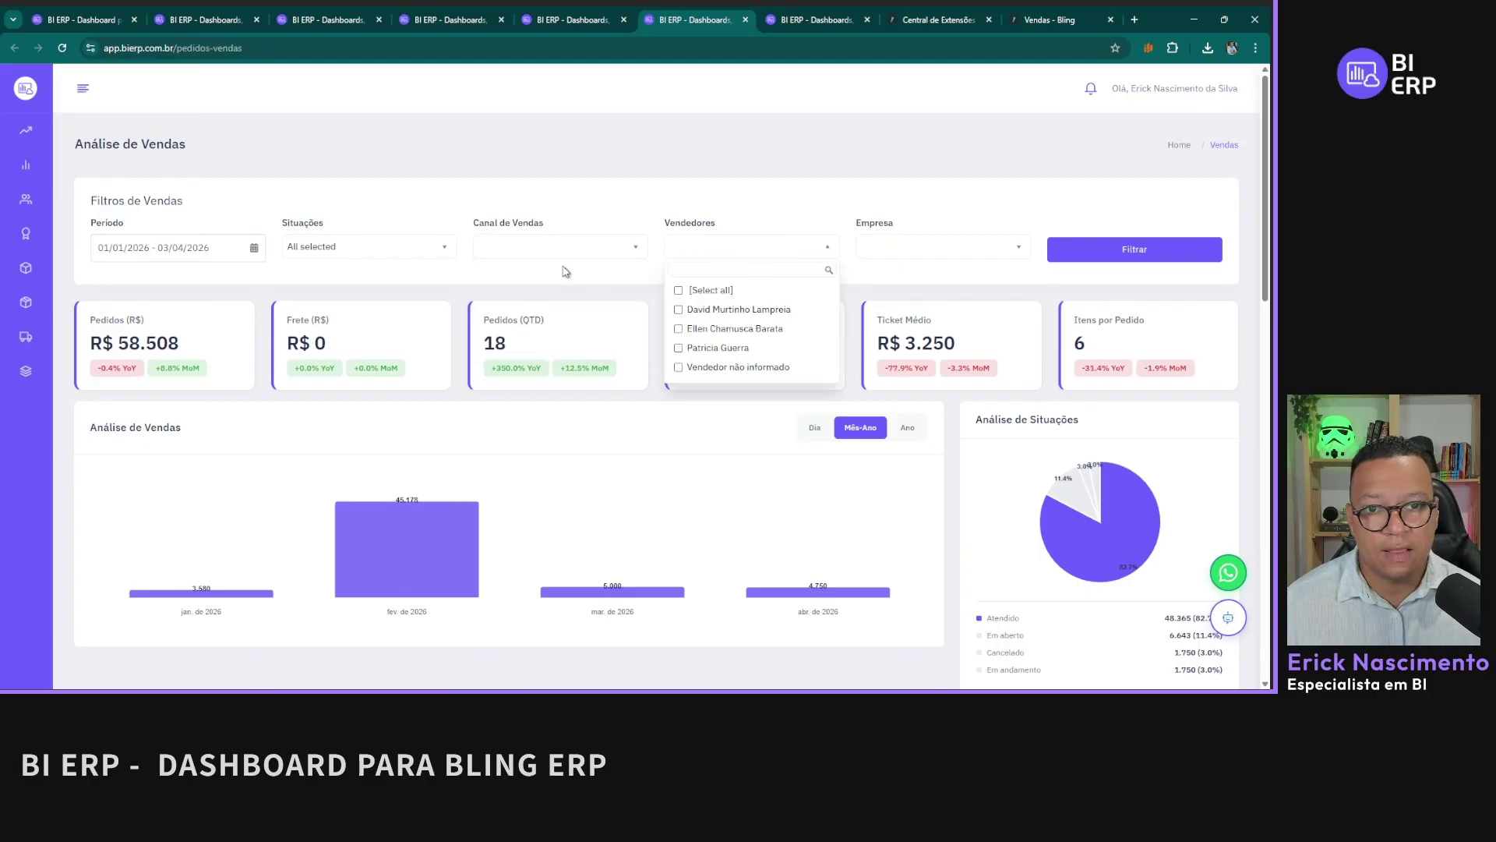
{"action": "left_click", "coordinate": [215, 259]}
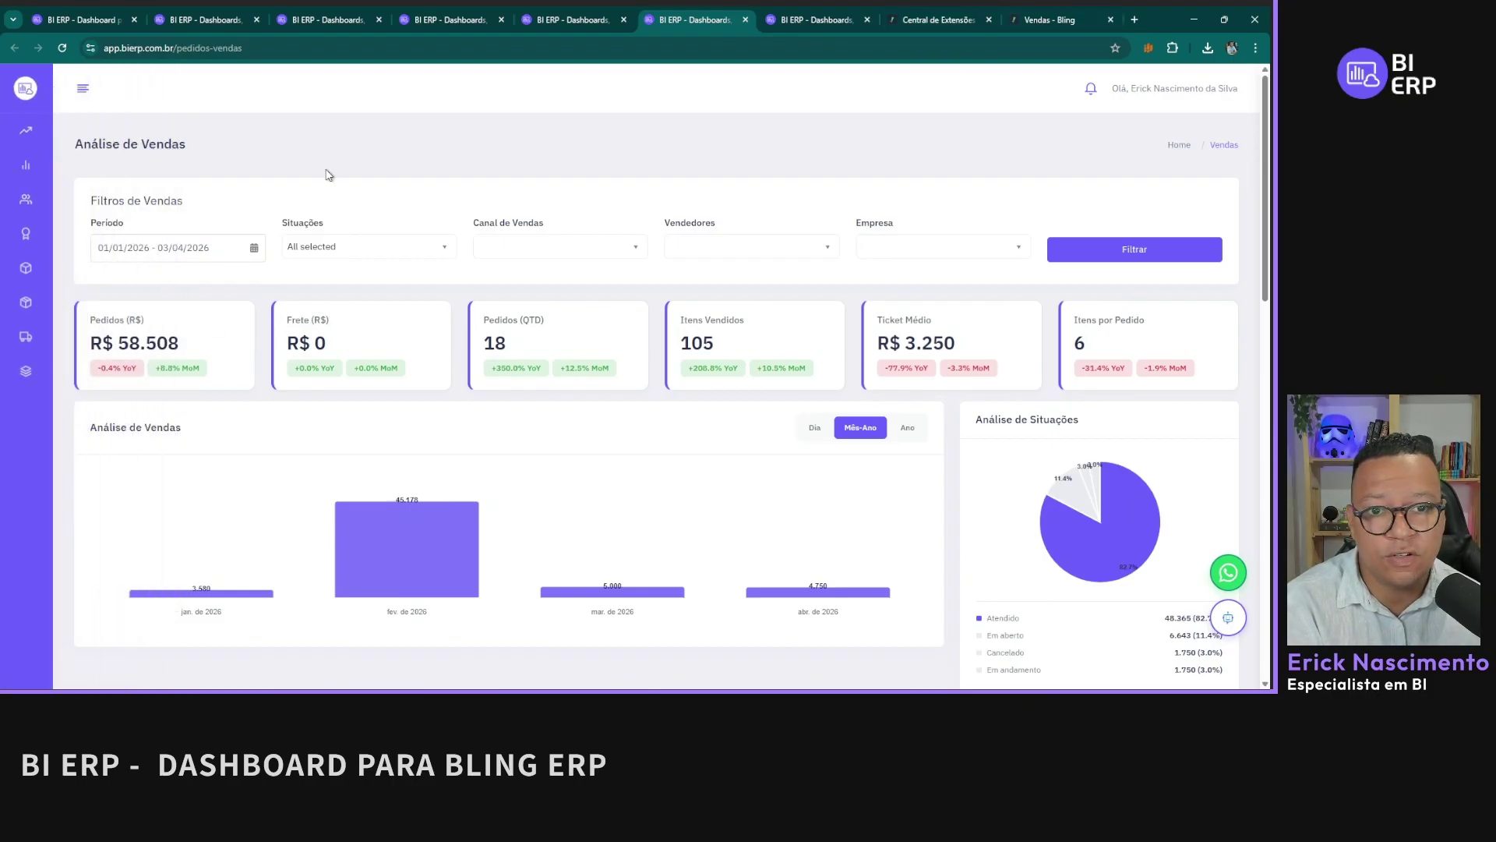
Step: Switch to Bling's Pedidos de venda list, dismissing the Atualização cadastral notice, and open the sales order dated 04/02/2026
{"action": "scroll", "coordinate": [1205, 538], "scroll_direction": "down", "scroll_amount": 4}
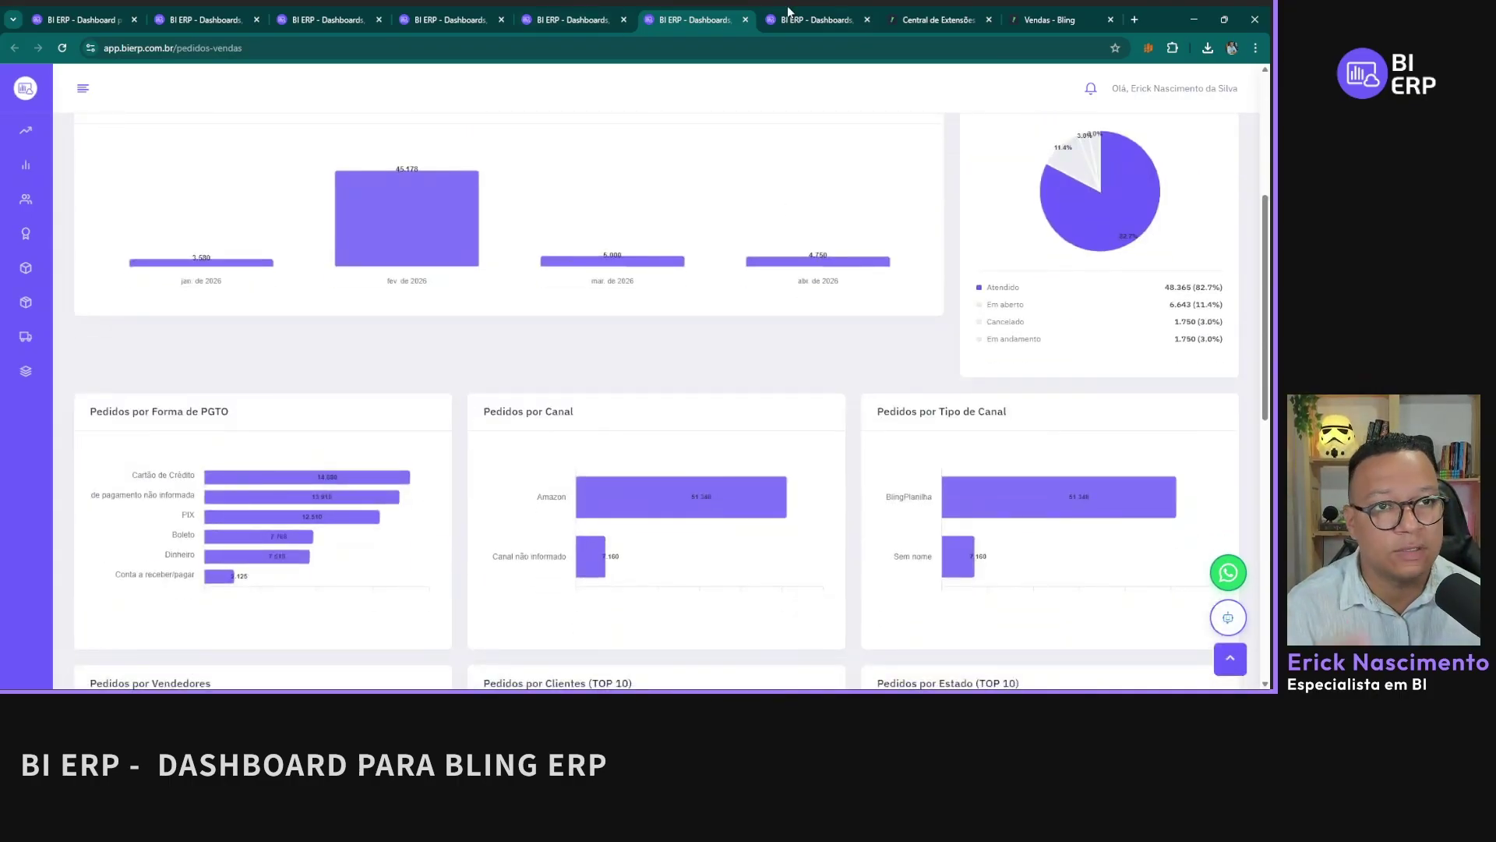
{"action": "left_click", "coordinate": [927, 20]}
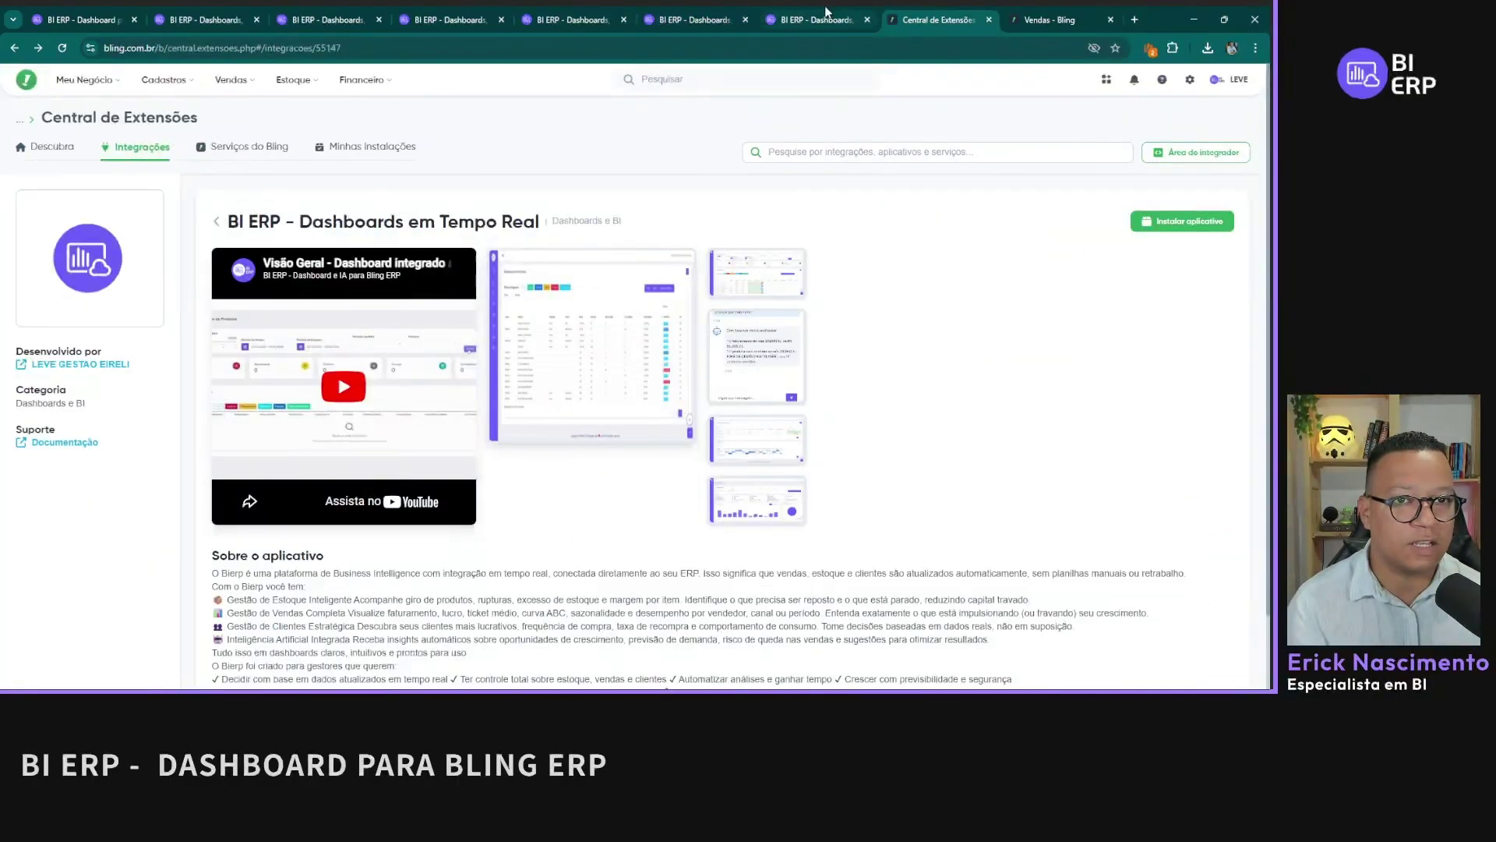
{"action": "left_click", "coordinate": [1048, 20]}
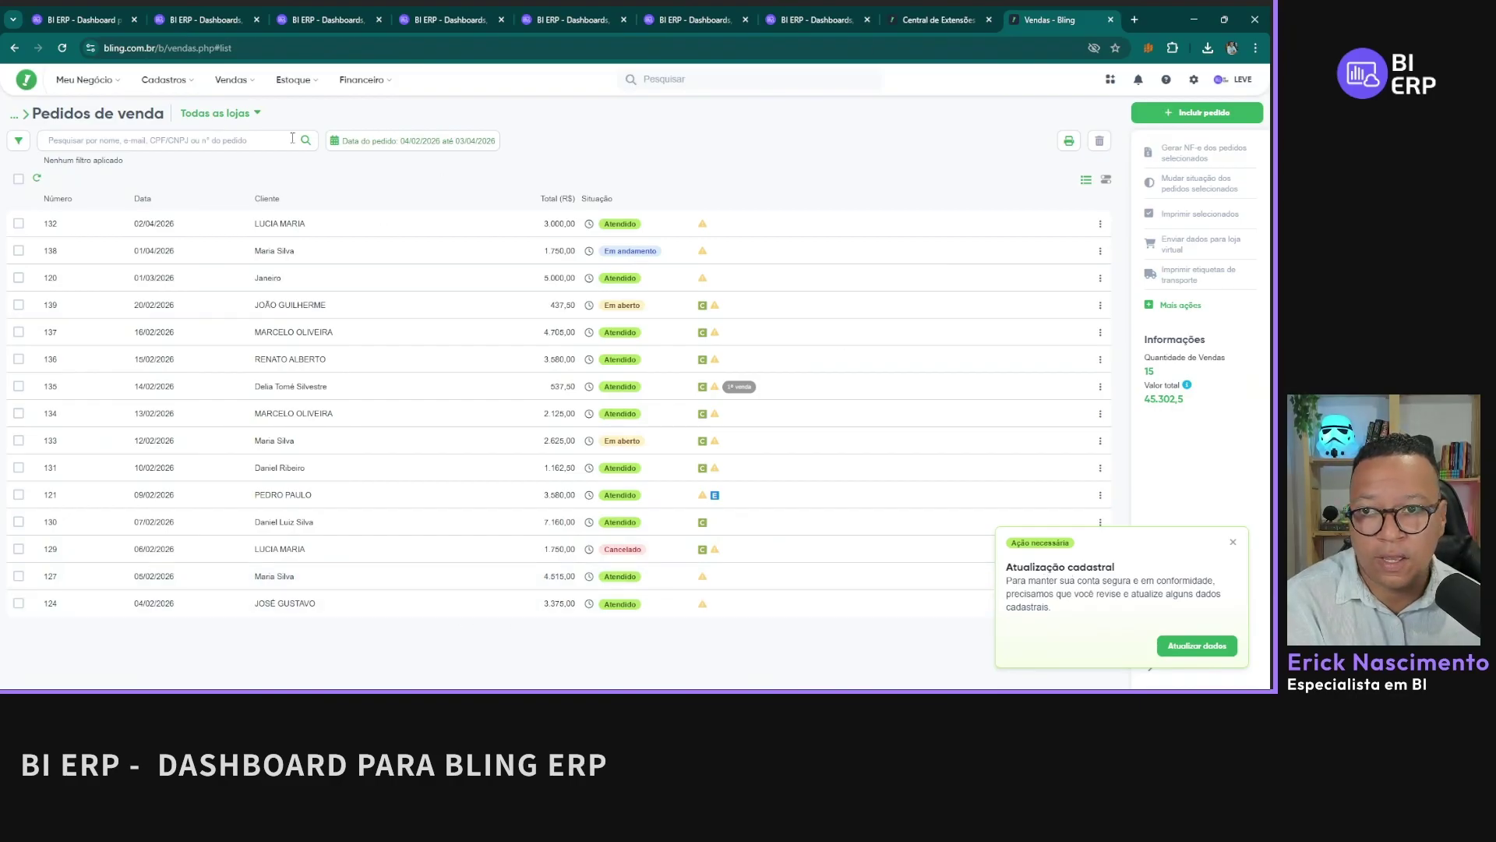
{"action": "left_click", "coordinate": [1232, 544]}
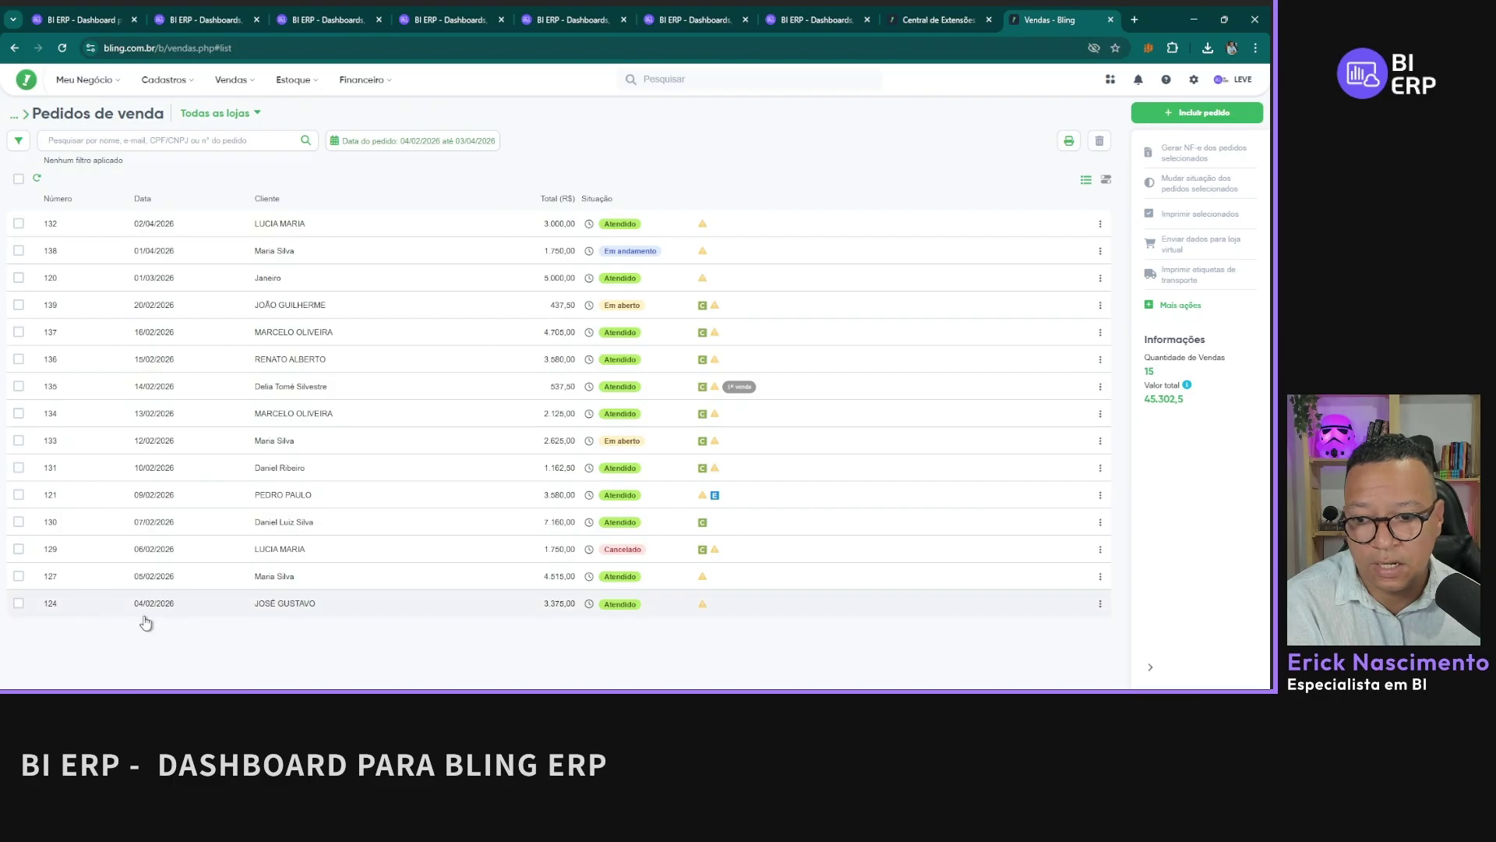
{"action": "left_click", "coordinate": [424, 602]}
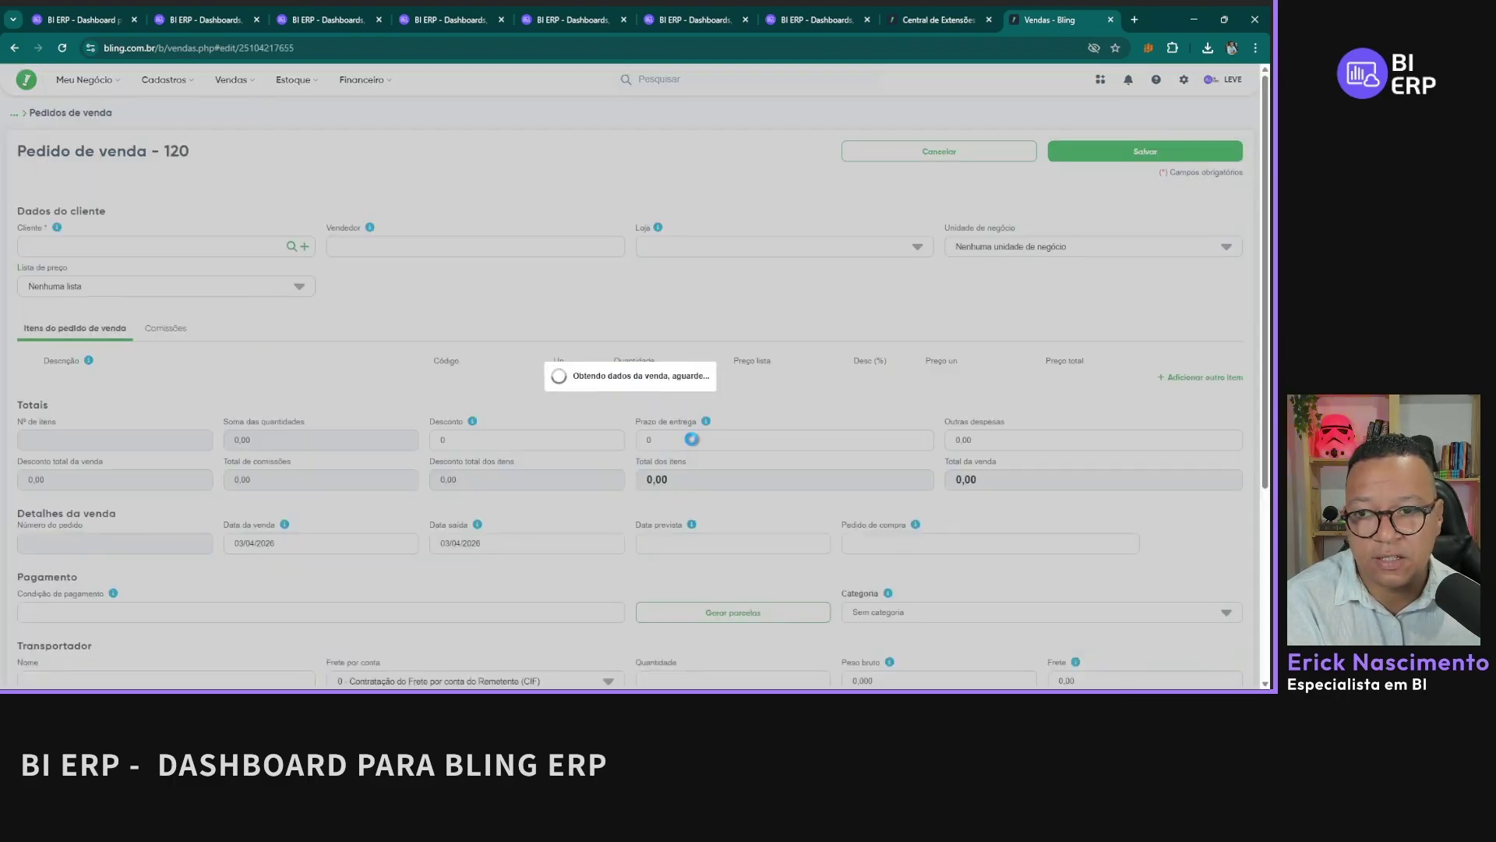
{"action": "scroll", "coordinate": [851, 543], "scroll_direction": "down", "scroll_amount": 4}
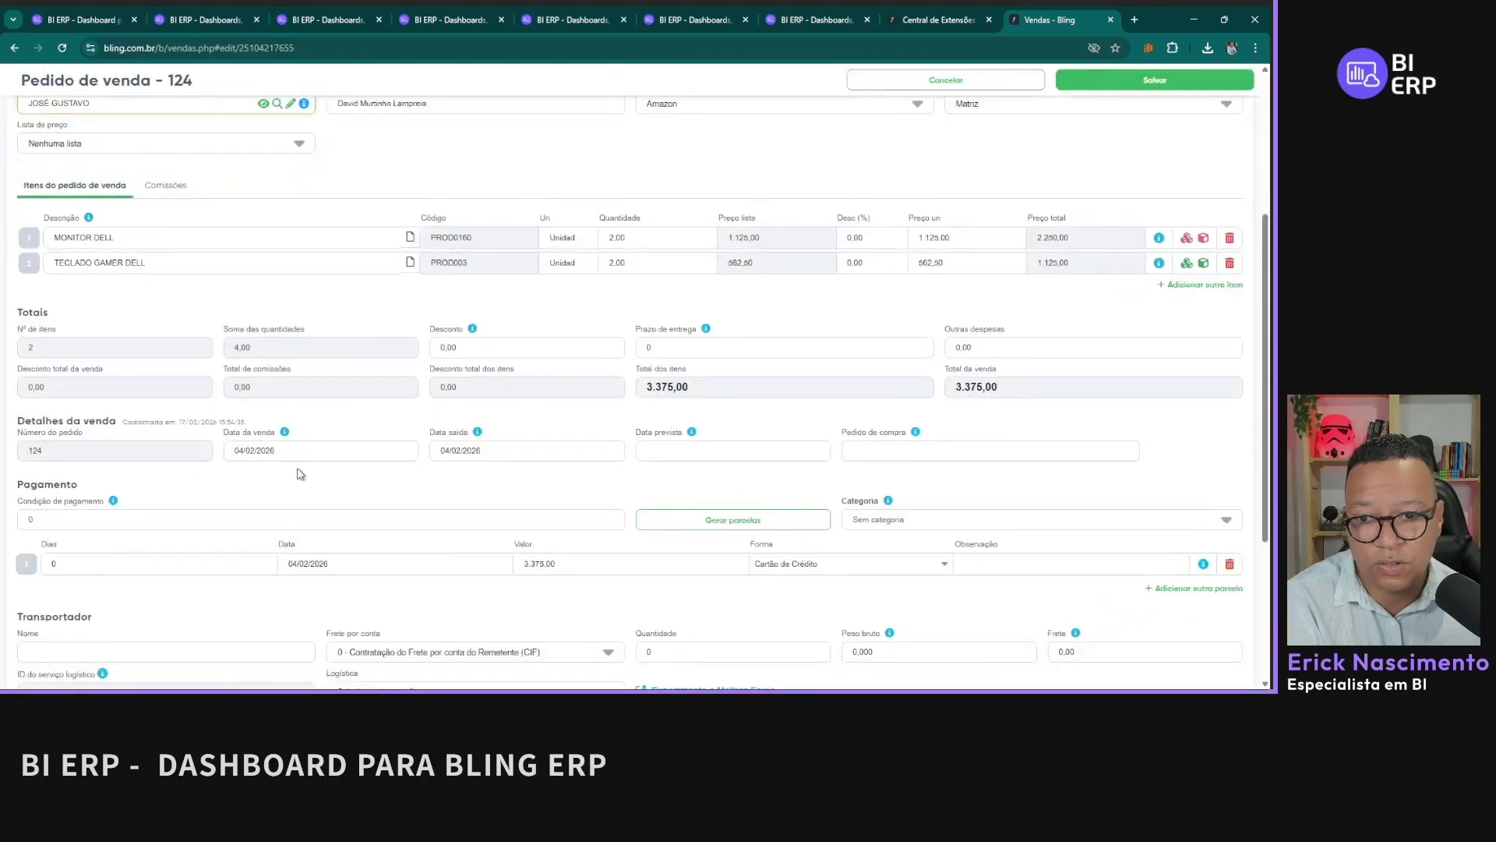
Step: Change the order's Data da venda to 03/04/2026, accept the instalment recalculation, and save the order
{"action": "left_click", "coordinate": [300, 451]}
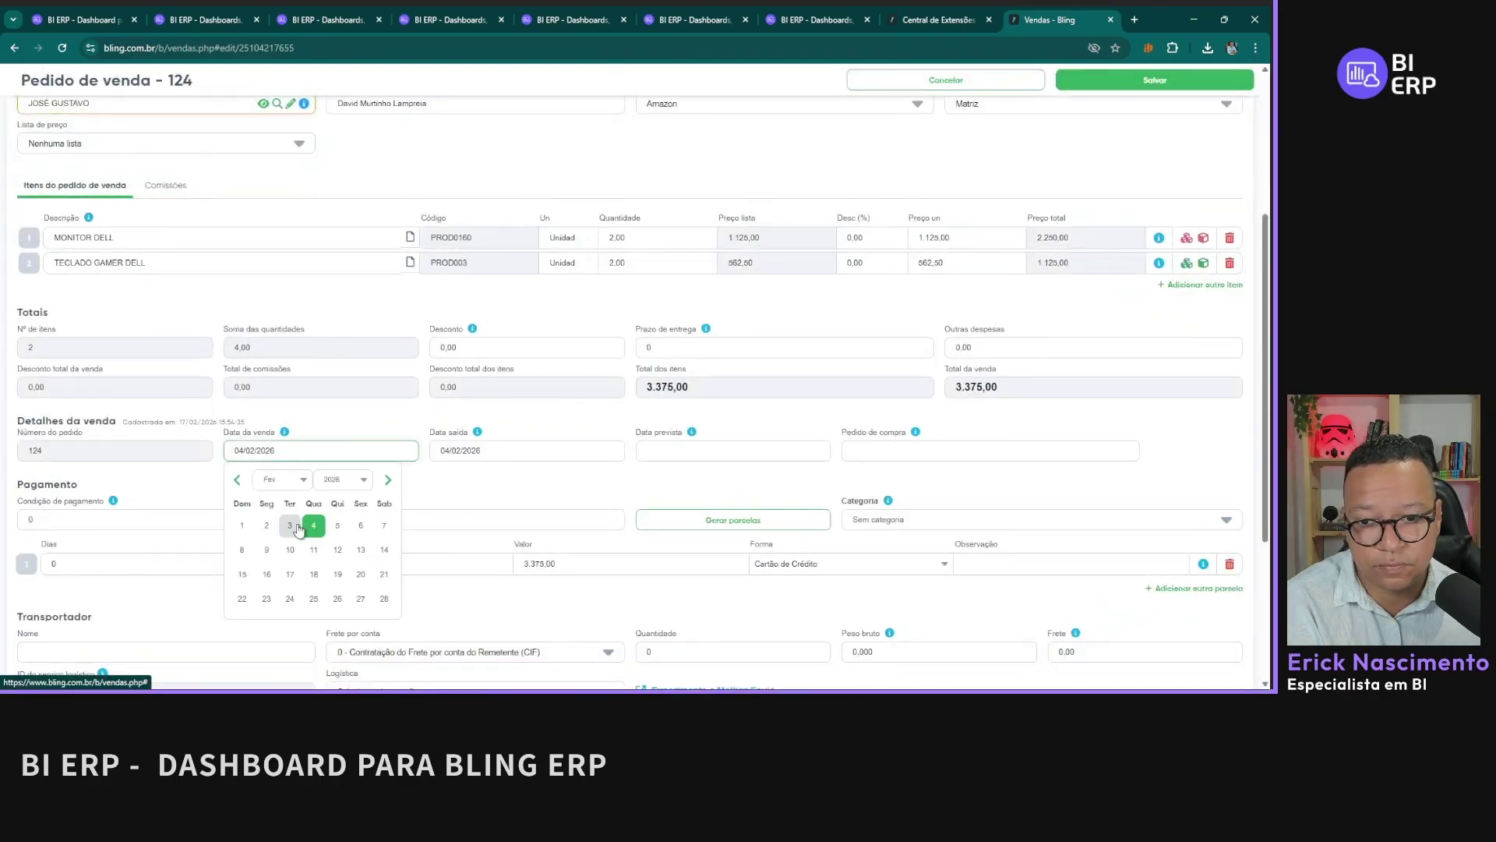
{"action": "left_click", "coordinate": [388, 479]}
{"action": "left_click", "coordinate": [388, 479]}
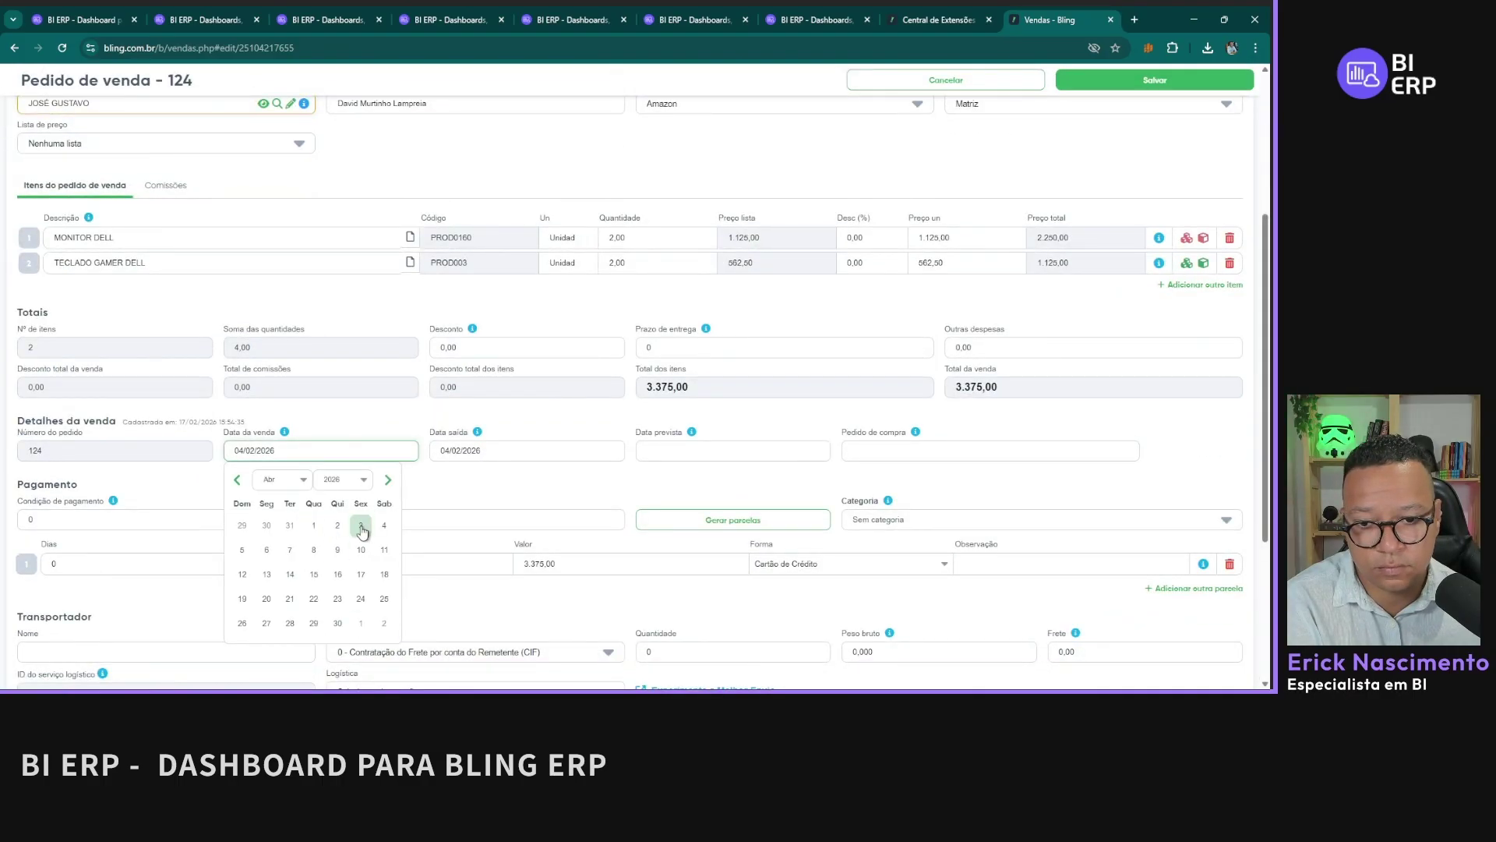
{"action": "left_click", "coordinate": [361, 528]}
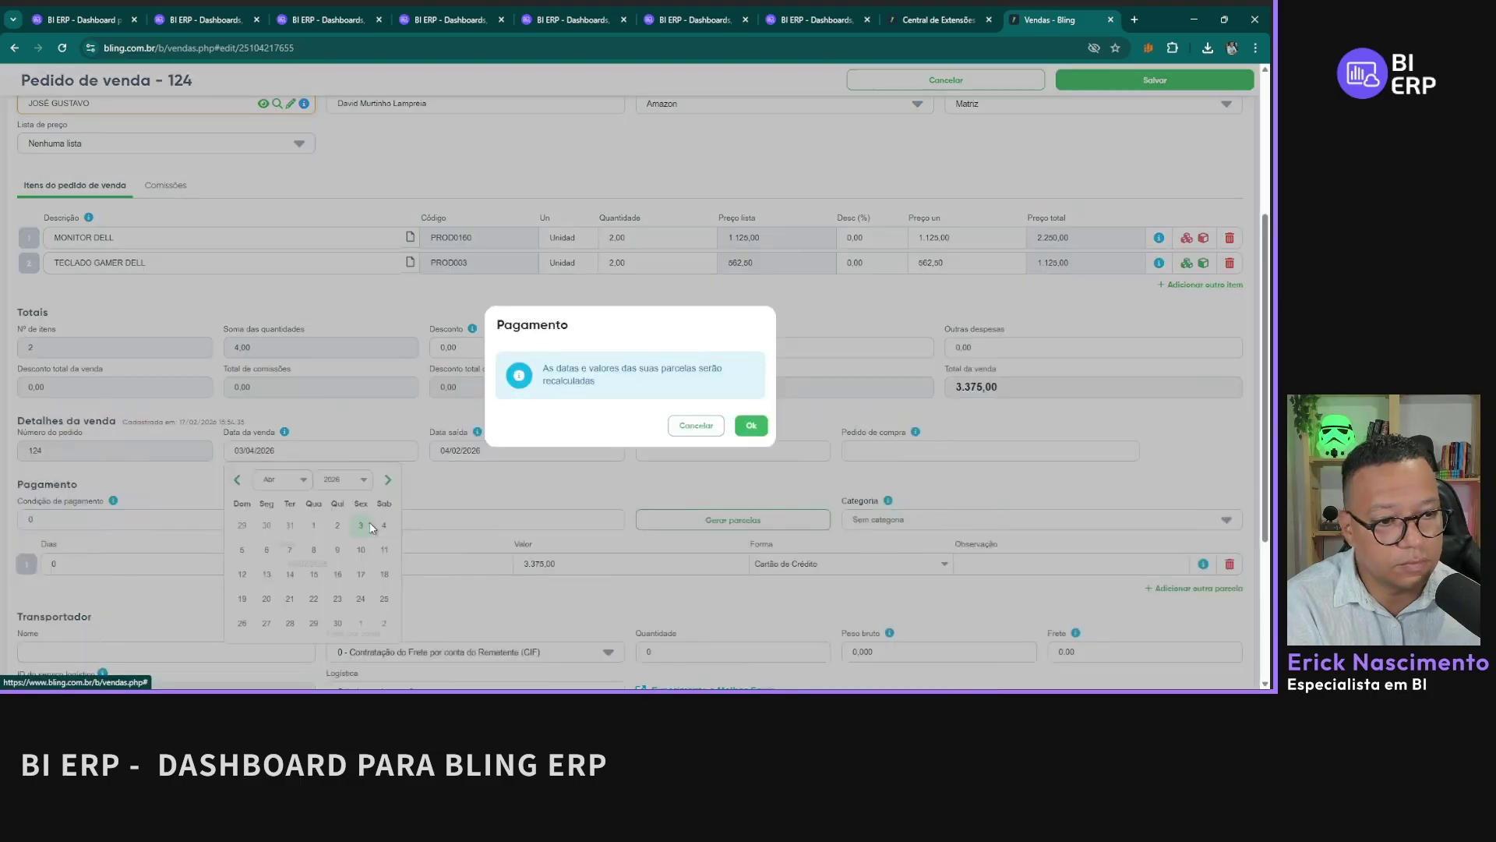
{"action": "left_click", "coordinate": [740, 433]}
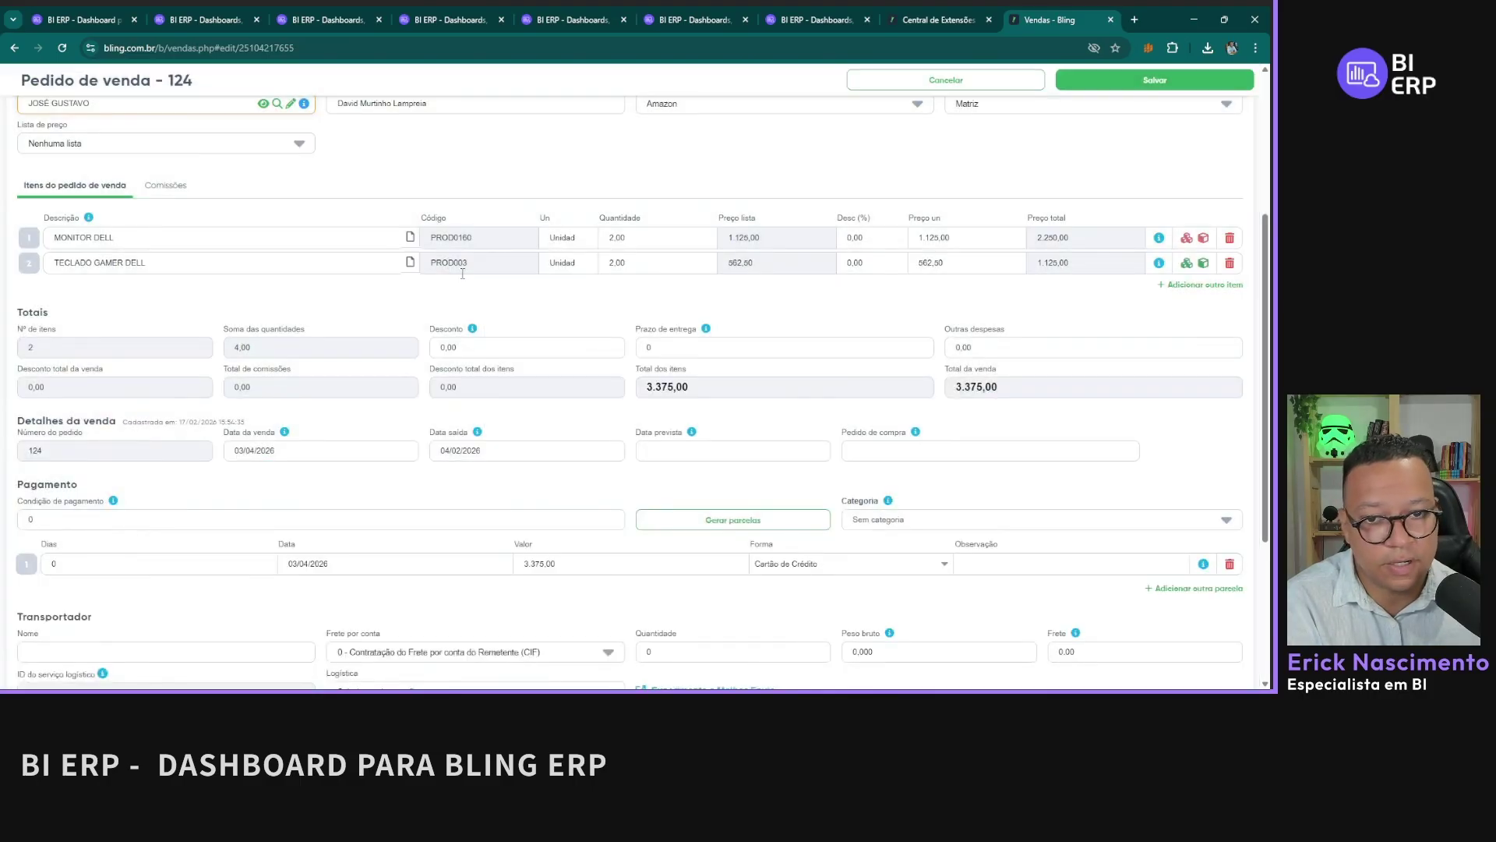
{"action": "left_click", "coordinate": [1123, 85]}
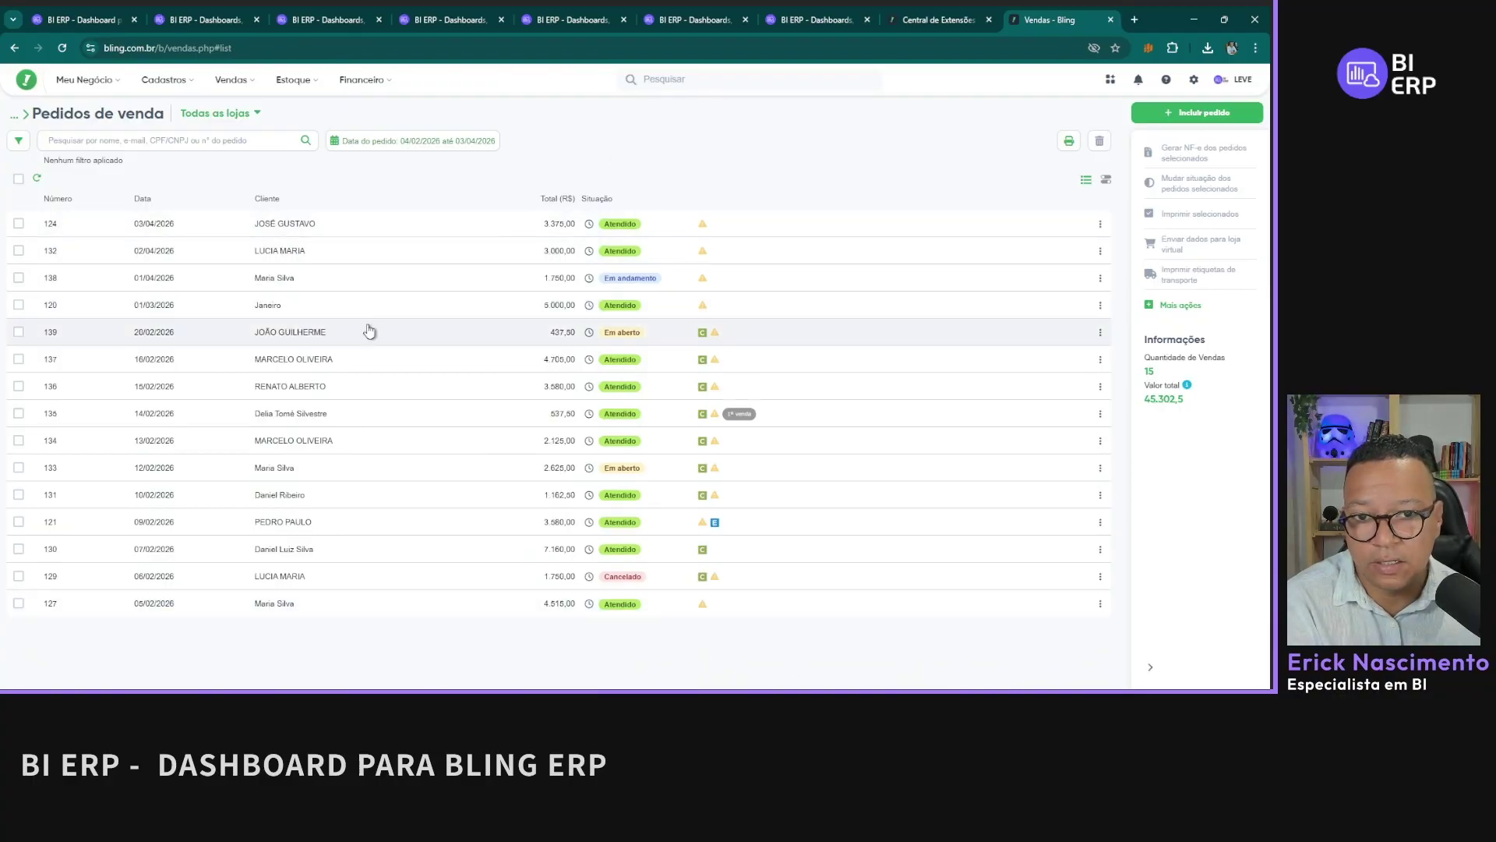
Step: Switch back to the BI ERP Análise de Vendas page for 01/04/2026 - 03/04/2026 and close two duplicate dashboard tabs
{"action": "left_click", "coordinate": [347, 8]}
{"action": "left_click", "coordinate": [448, 18]}
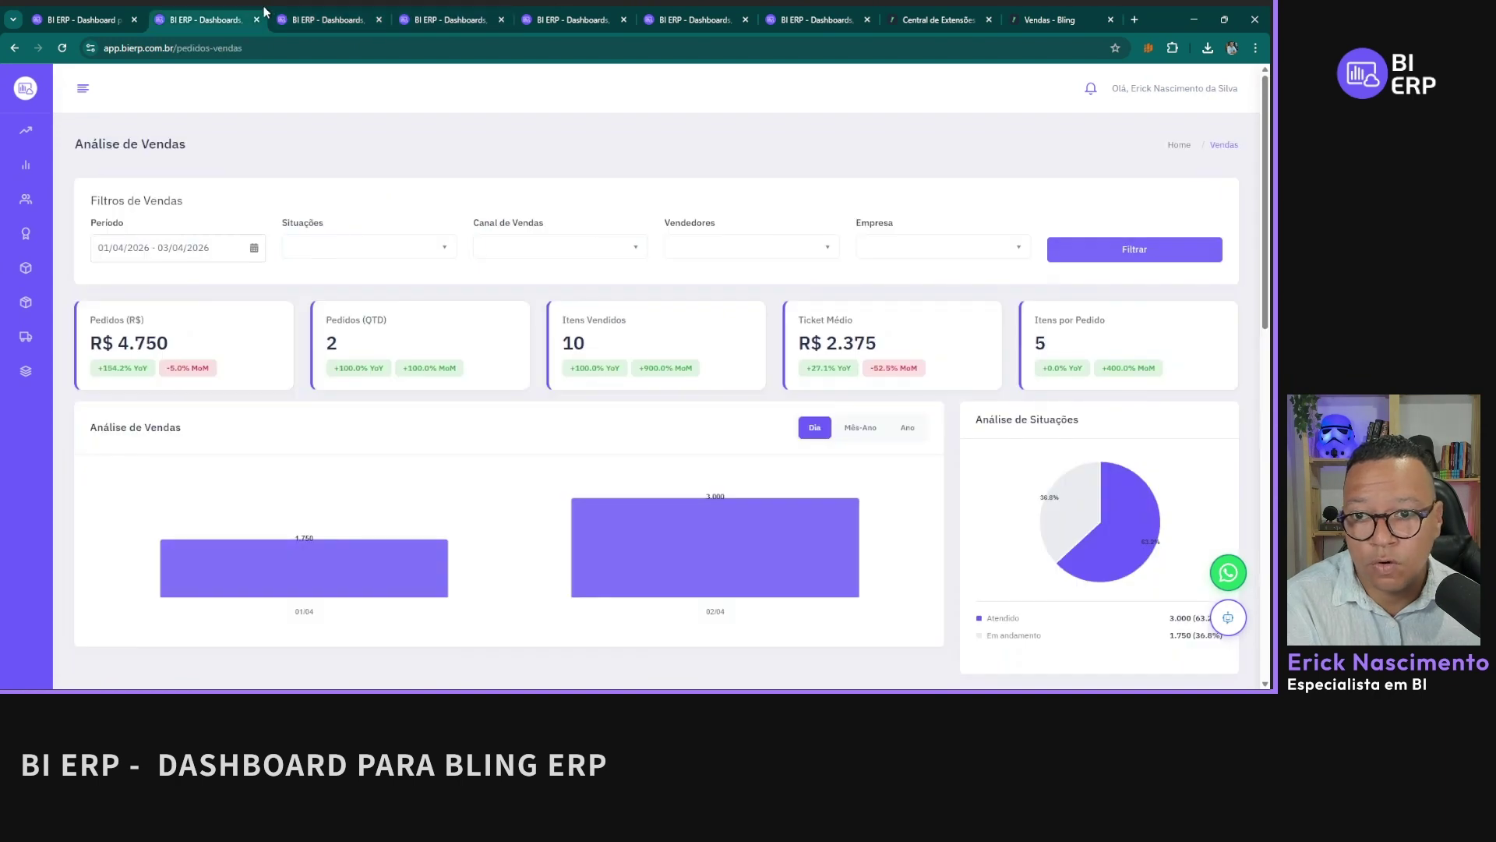
{"action": "left_click", "coordinate": [317, 11]}
{"action": "left_click", "coordinate": [448, 18]}
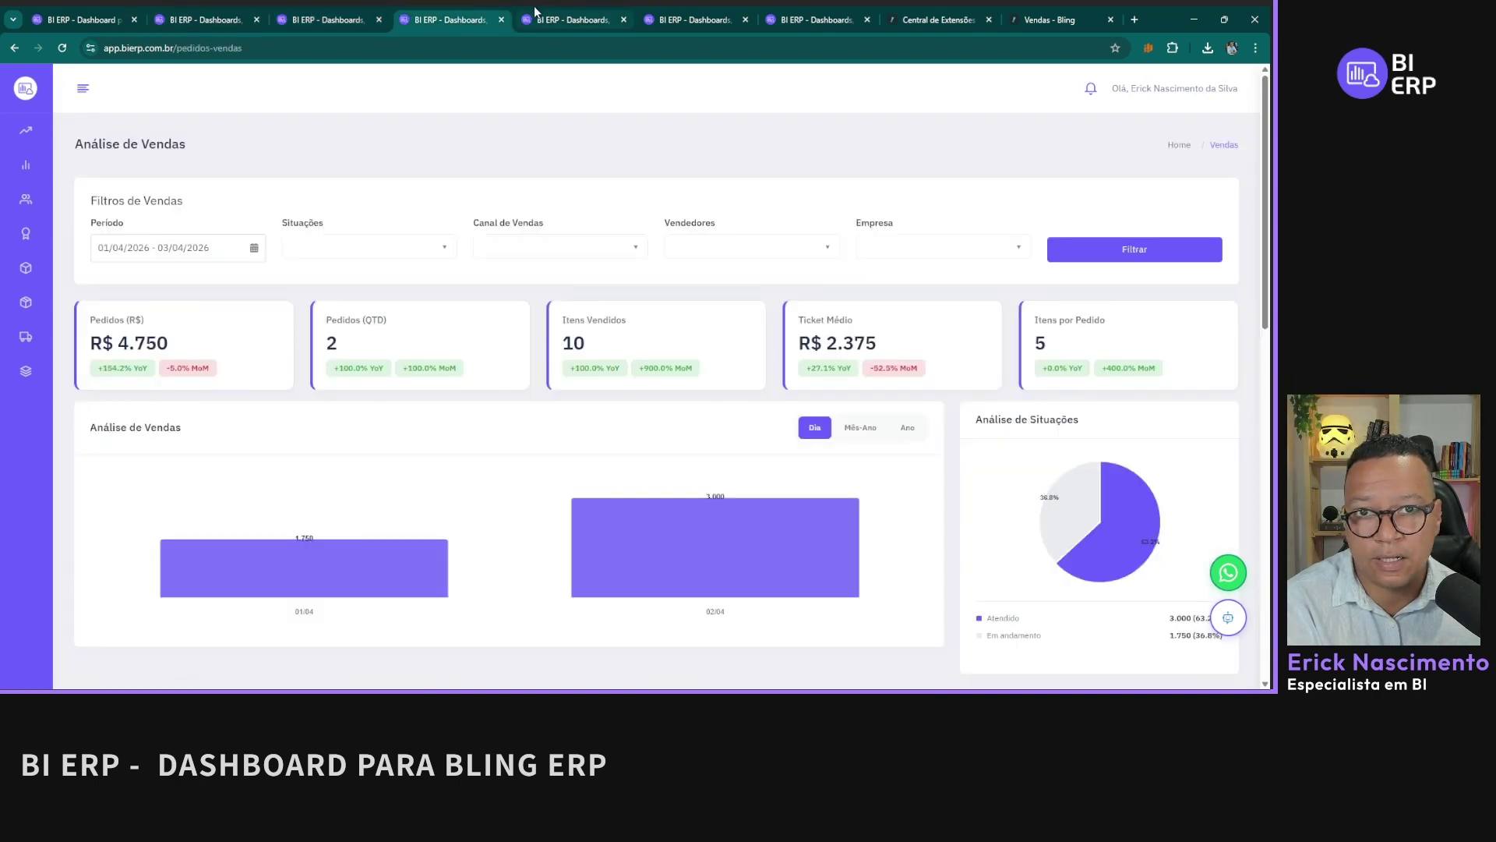
{"action": "left_click", "coordinate": [244, 19]}
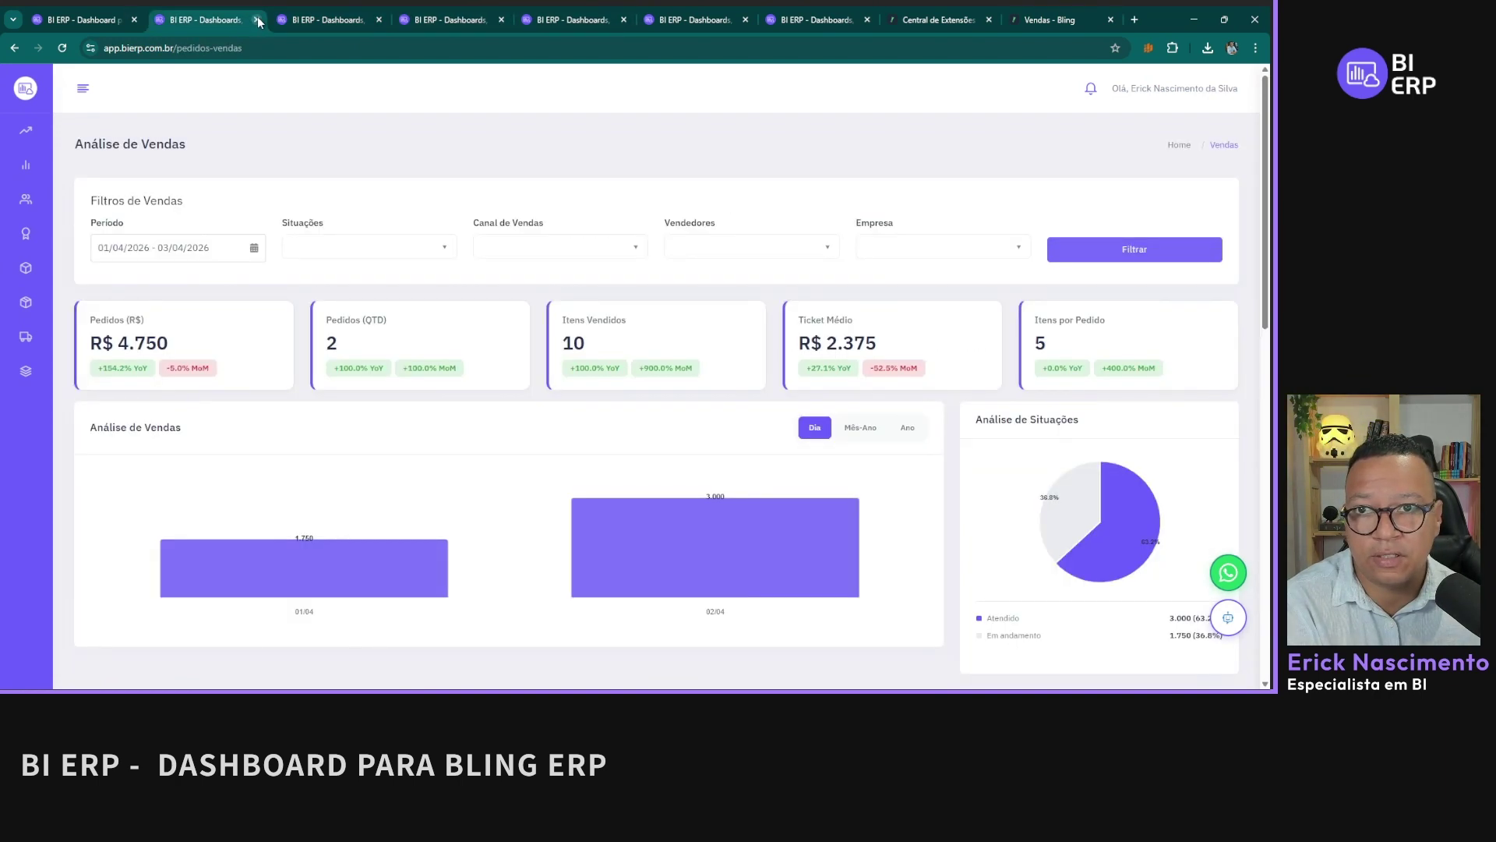
{"action": "left_click", "coordinate": [258, 20]}
{"action": "left_click", "coordinate": [258, 19]}
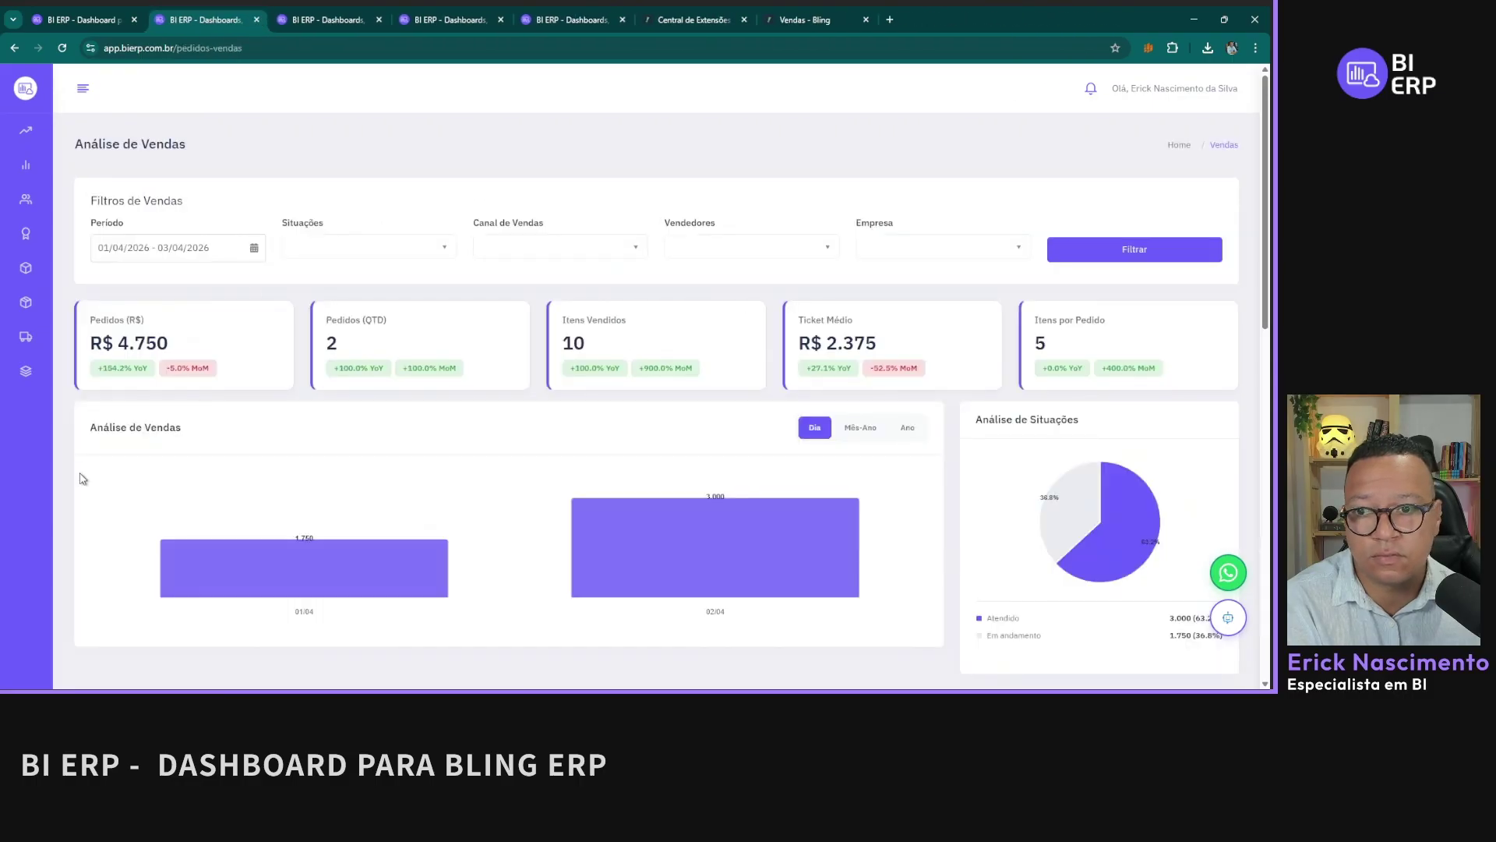
Step: Reapply the sales filter for 01/04/2026 - 03/04/2026 and inspect the daily bars of the Análise de Vendas chart
{"action": "left_click", "coordinate": [1106, 248]}
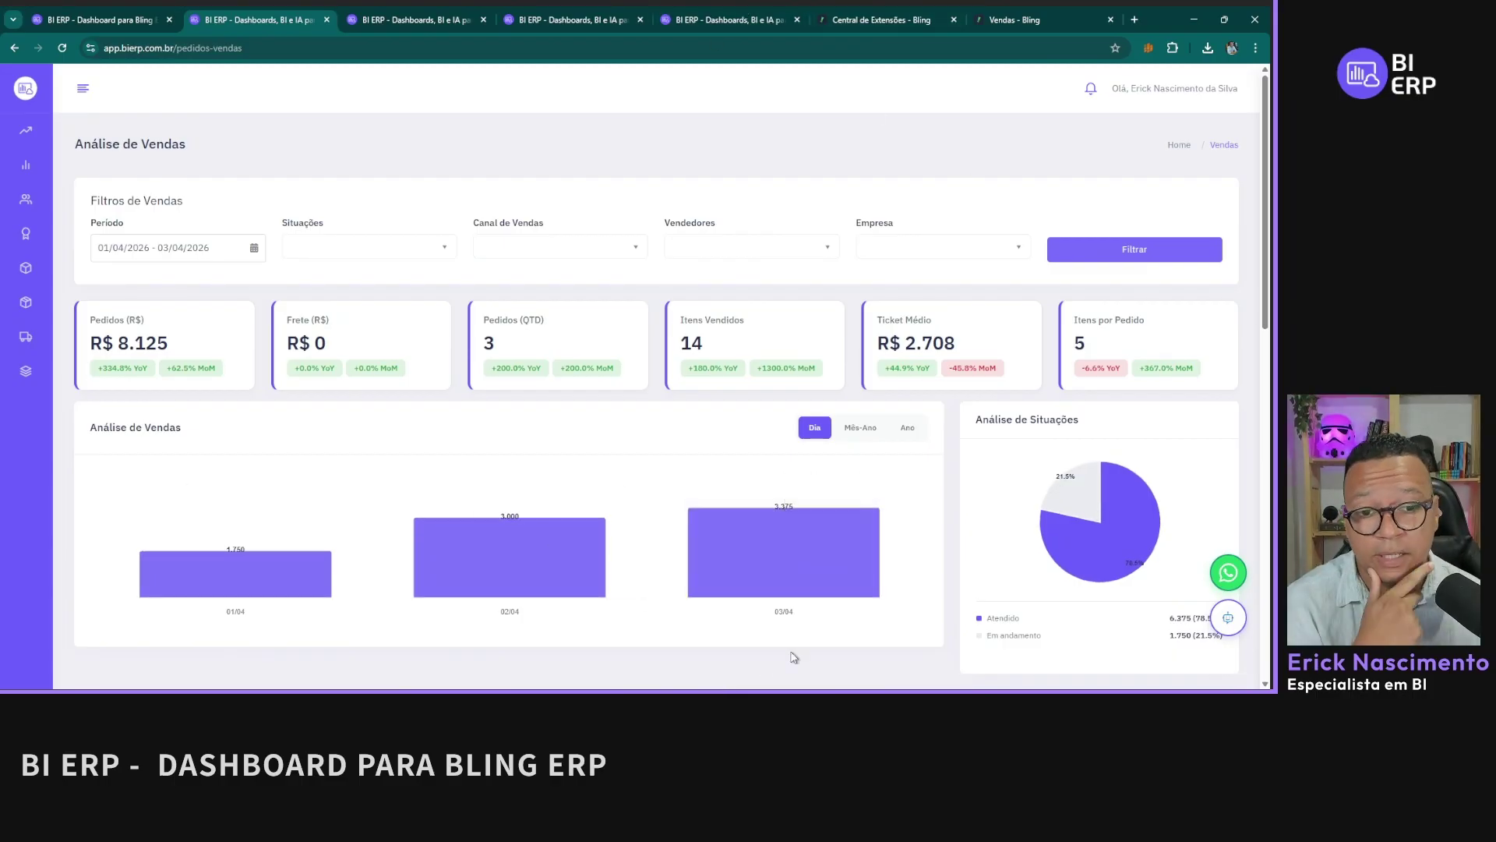
{"action": "mouse_move", "coordinate": [752, 597]}
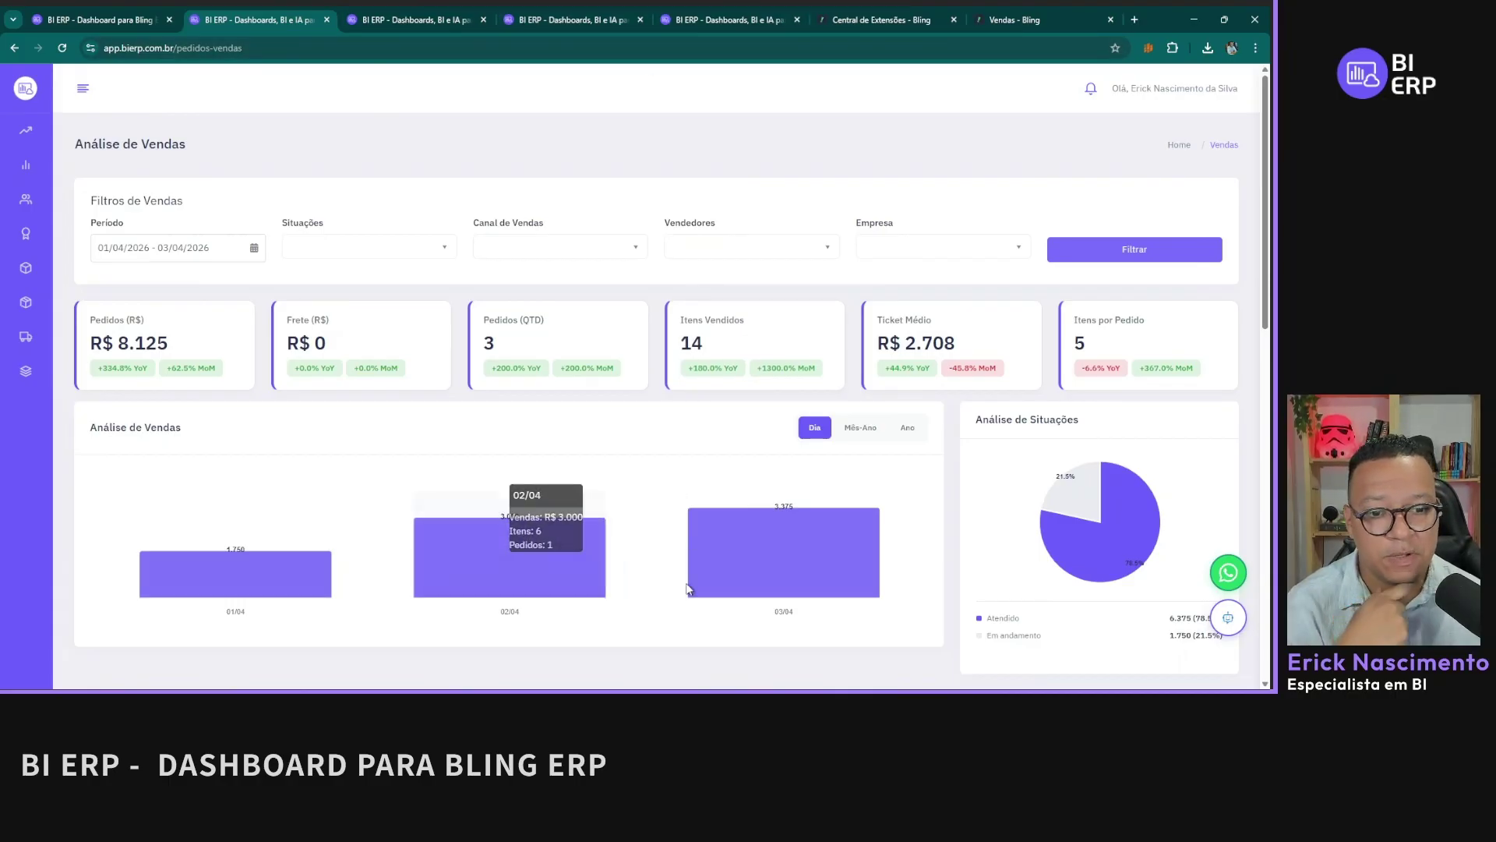
{"action": "scroll", "coordinate": [623, 503], "scroll_direction": "down", "scroll_amount": 4}
{"action": "scroll", "coordinate": [897, 459], "scroll_direction": "up", "scroll_amount": 2}
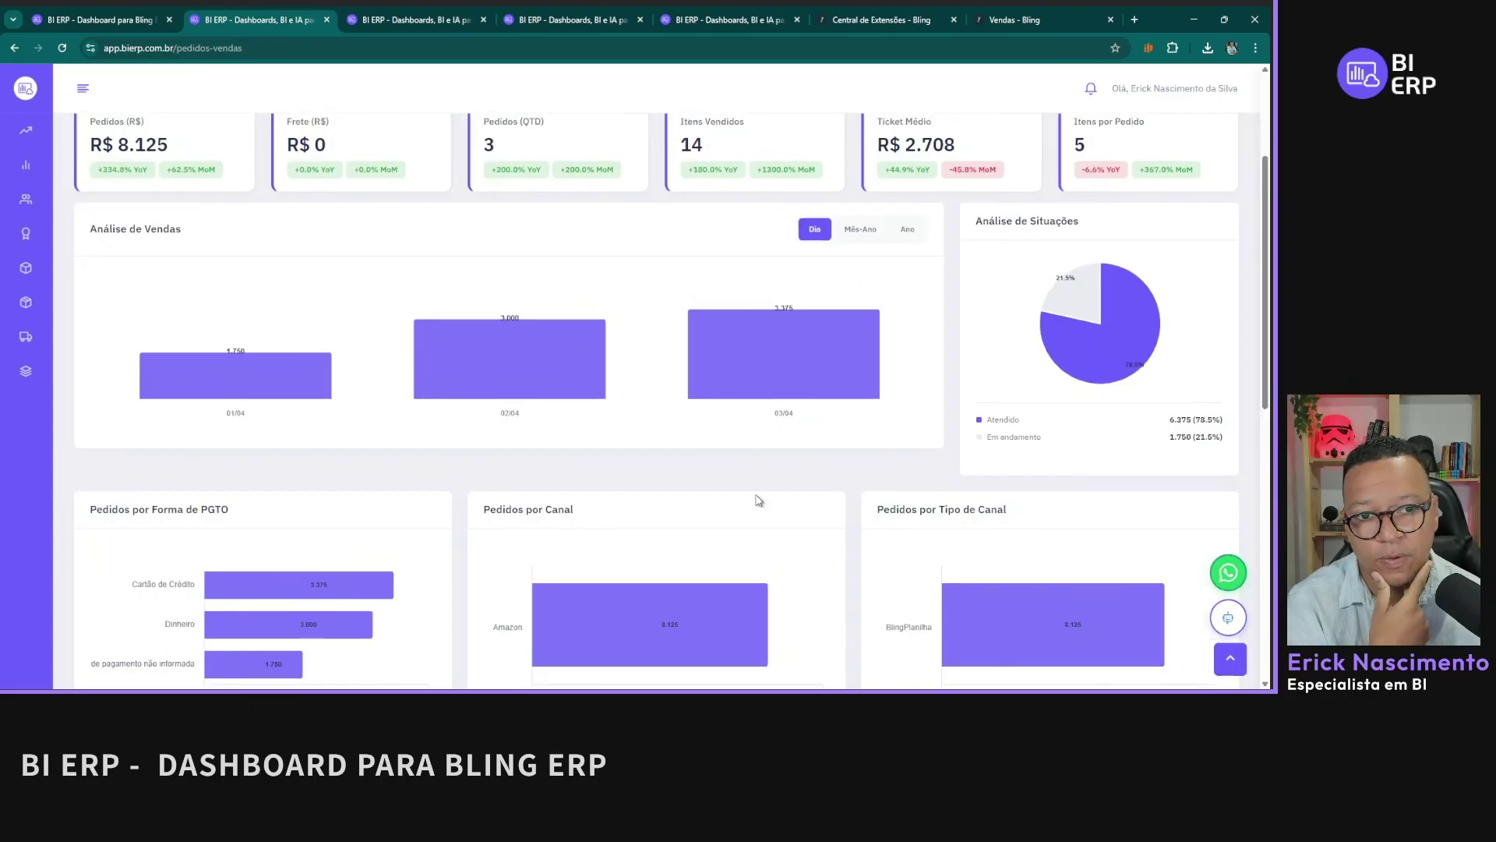
{"action": "mouse_move", "coordinate": [760, 329]}
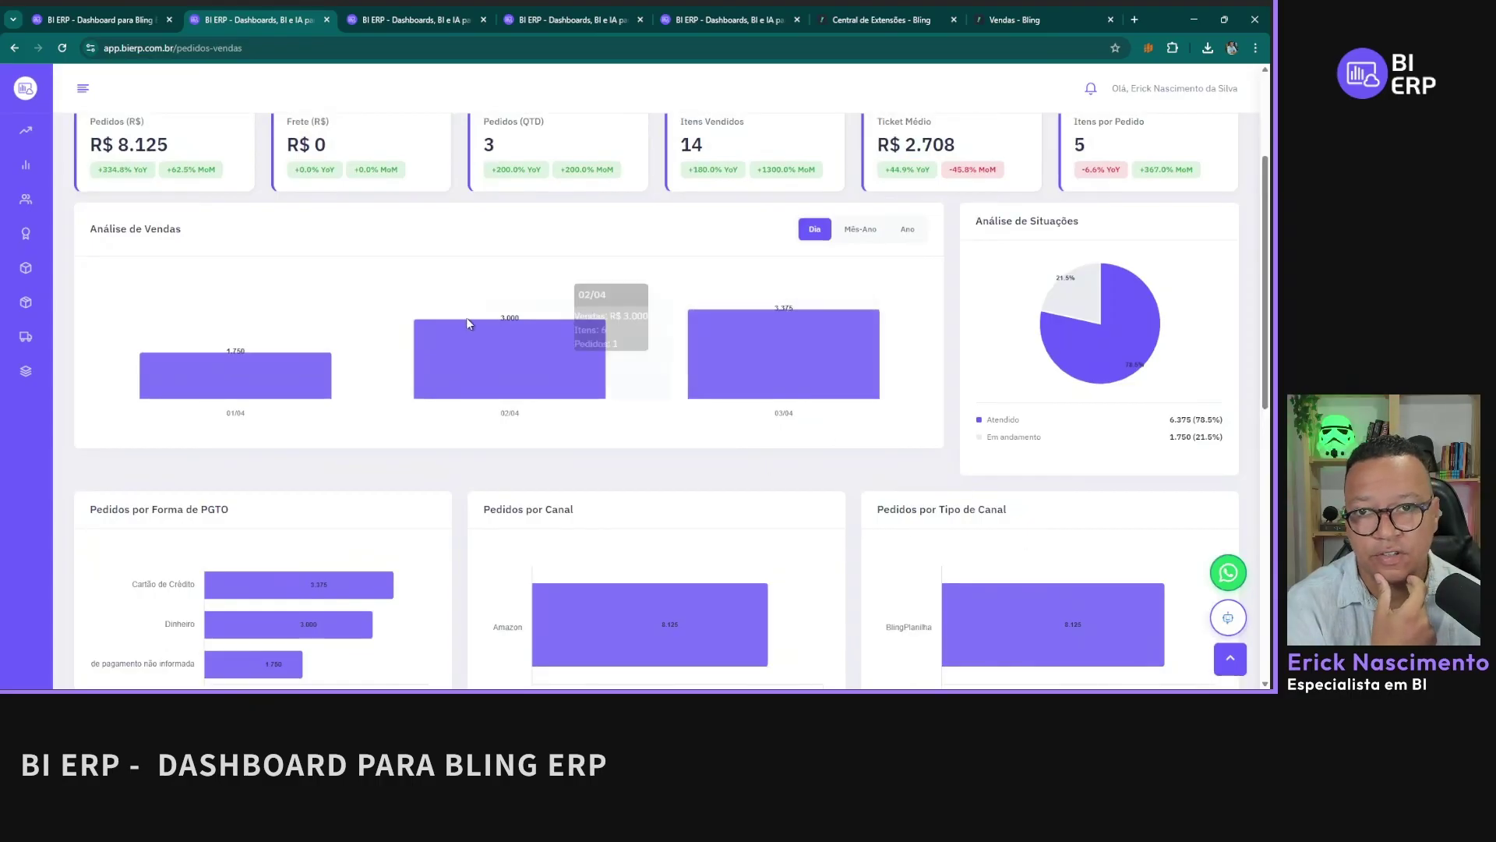
Step: Filter the sales analysis by the single day 03/04/2026 and review the order breakdown charts
{"action": "scroll", "coordinate": [768, 371], "scroll_direction": "up", "scroll_amount": 2}
{"action": "left_click", "coordinate": [160, 247]}
{"action": "left_click", "coordinate": [212, 282]}
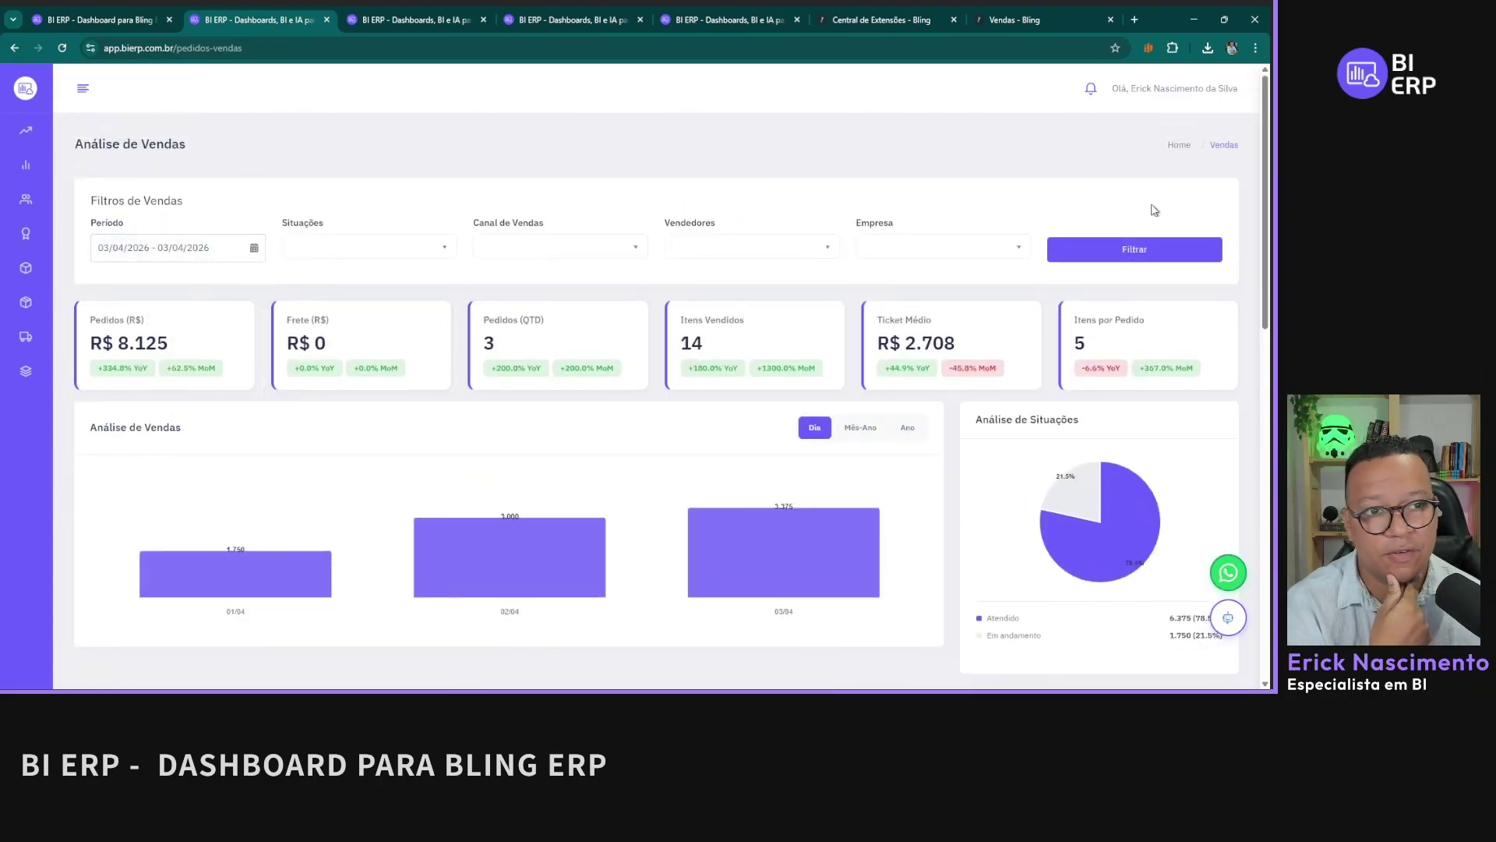
{"action": "left_click", "coordinate": [1086, 268]}
{"action": "scroll", "coordinate": [735, 501], "scroll_direction": "down", "scroll_amount": 10}
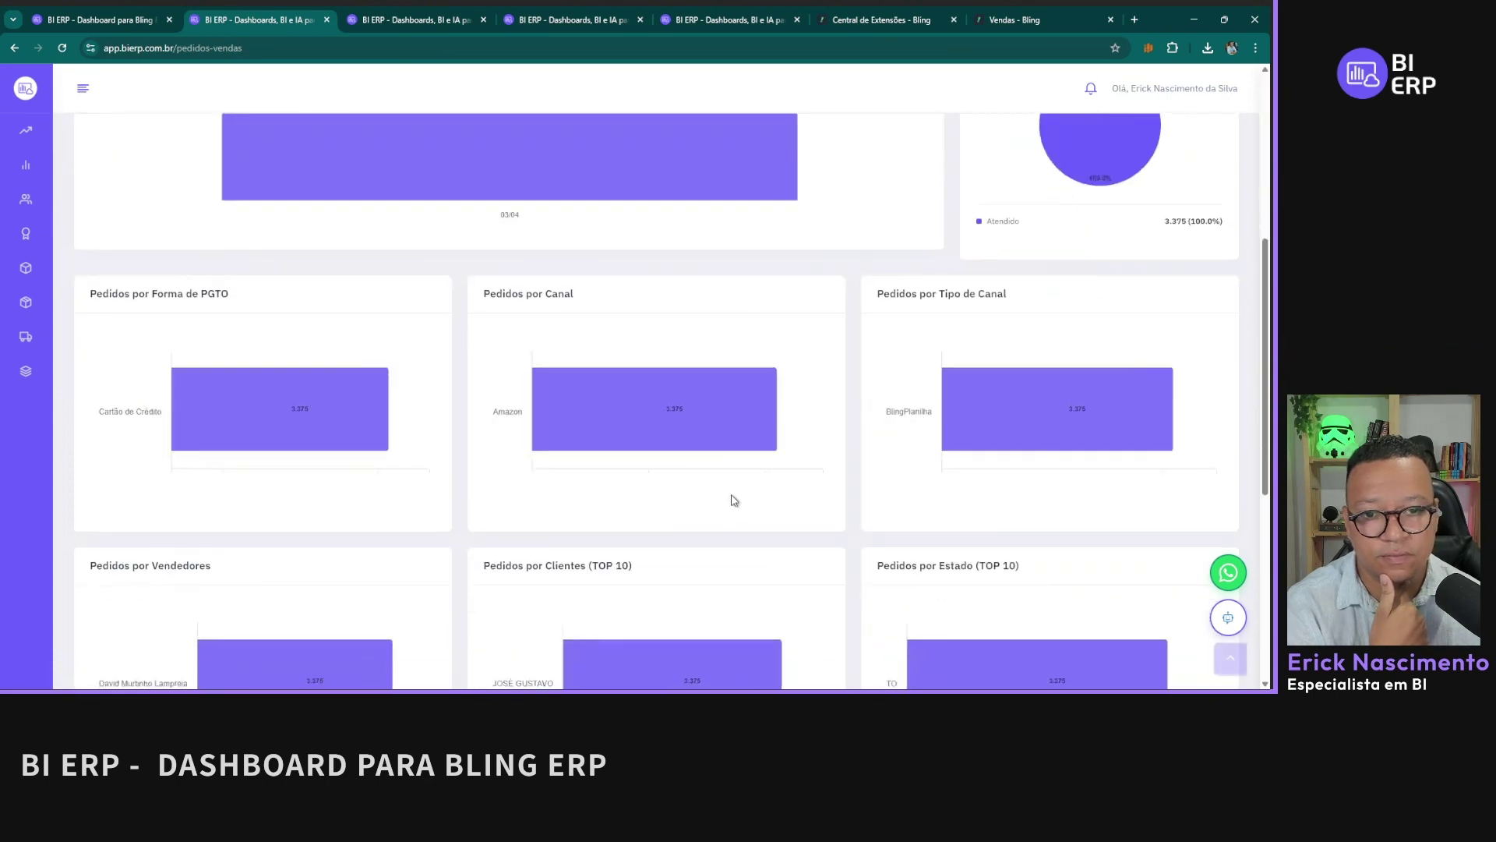
{"action": "scroll", "coordinate": [300, 460], "scroll_direction": "up", "scroll_amount": 10}
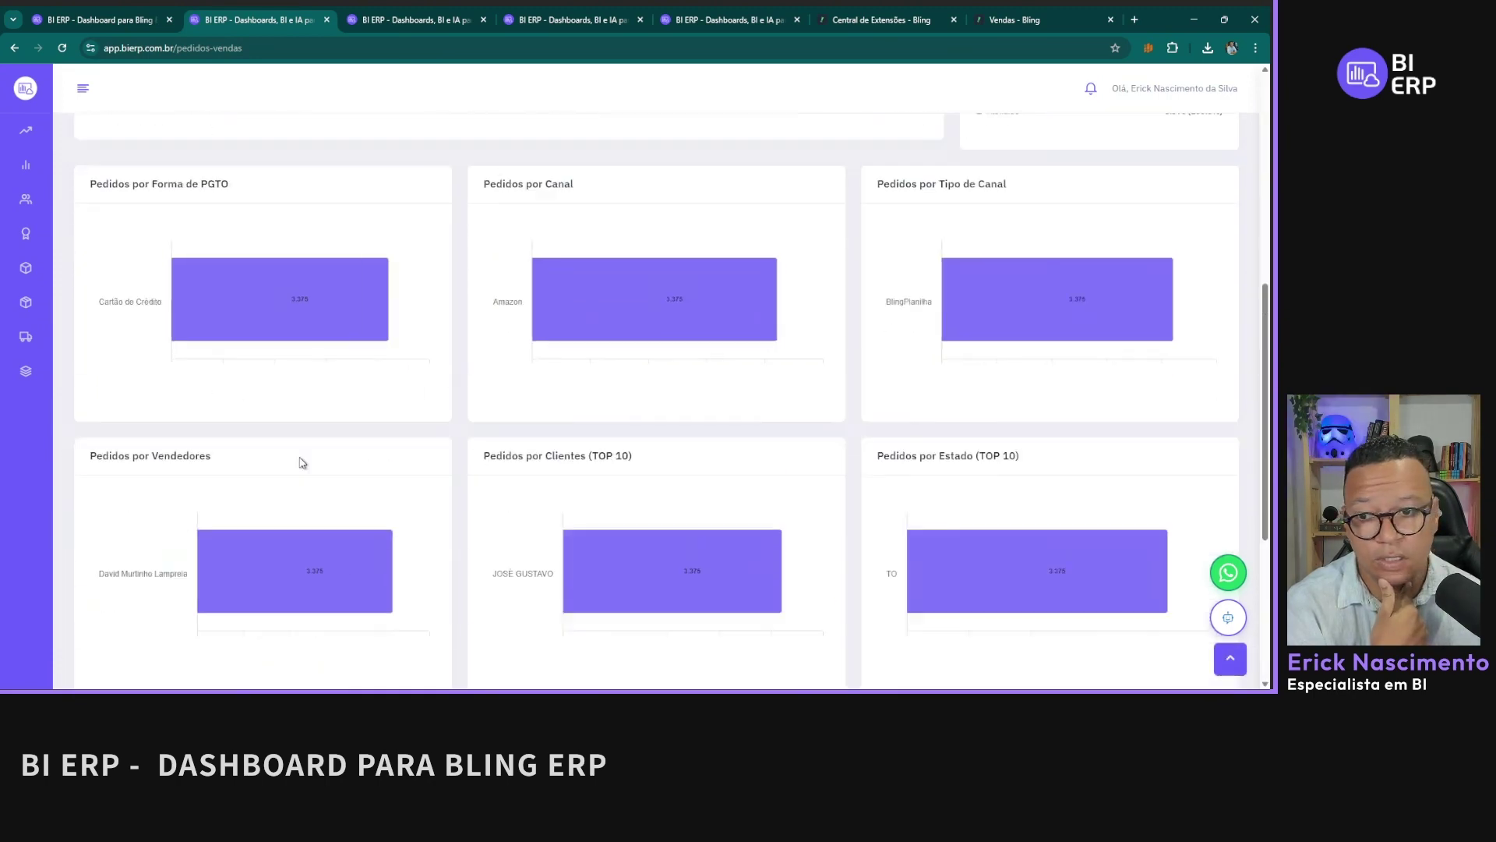
Step: Open the Tabela Dinâmica page, review its pivot fields, and filter it by all Situações
{"action": "mouse_move", "coordinate": [39, 196]}
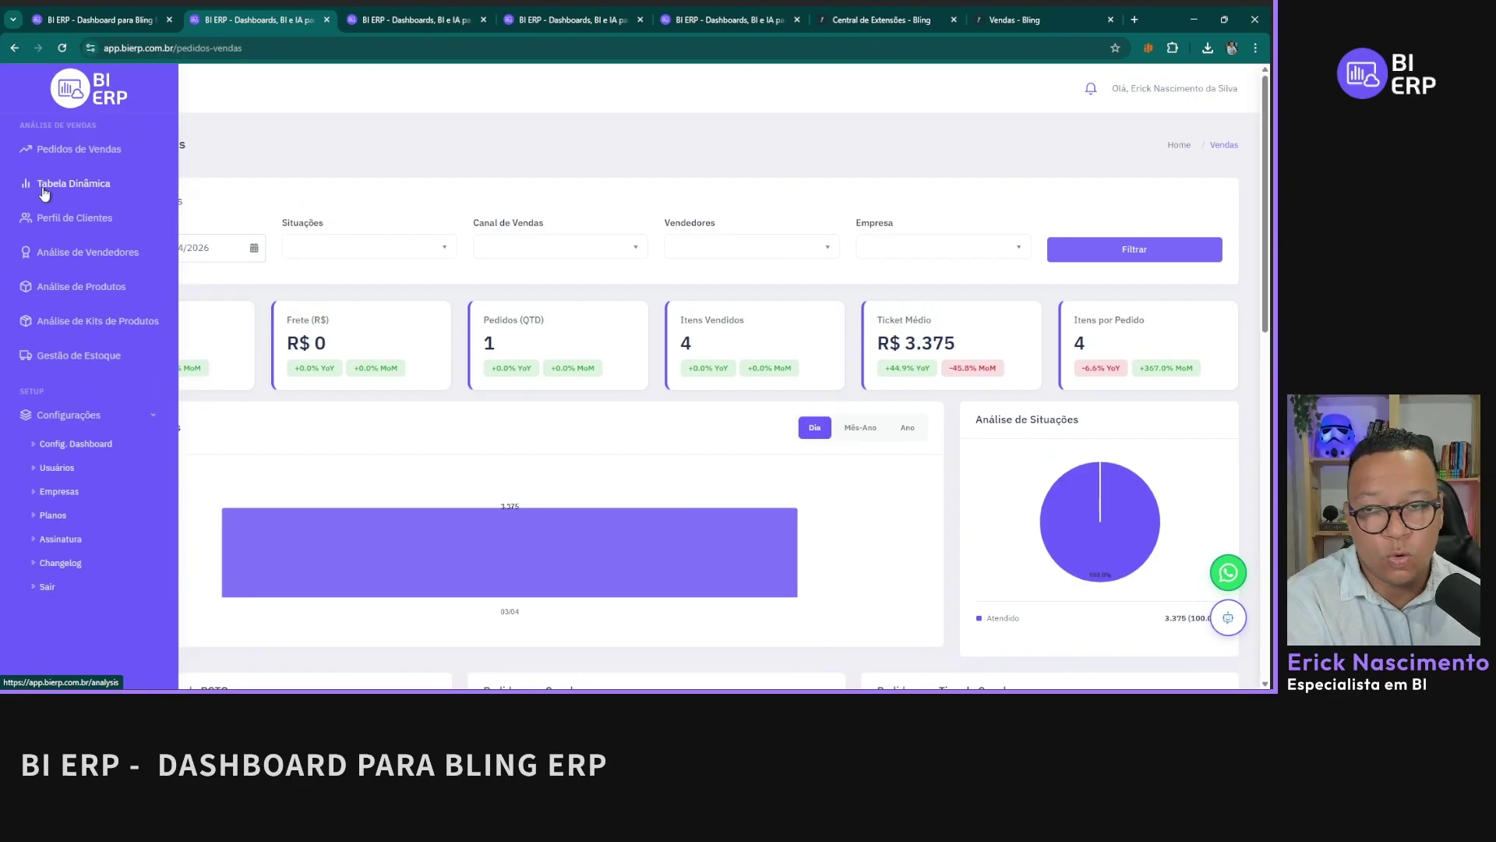
{"action": "left_click", "coordinate": [44, 187]}
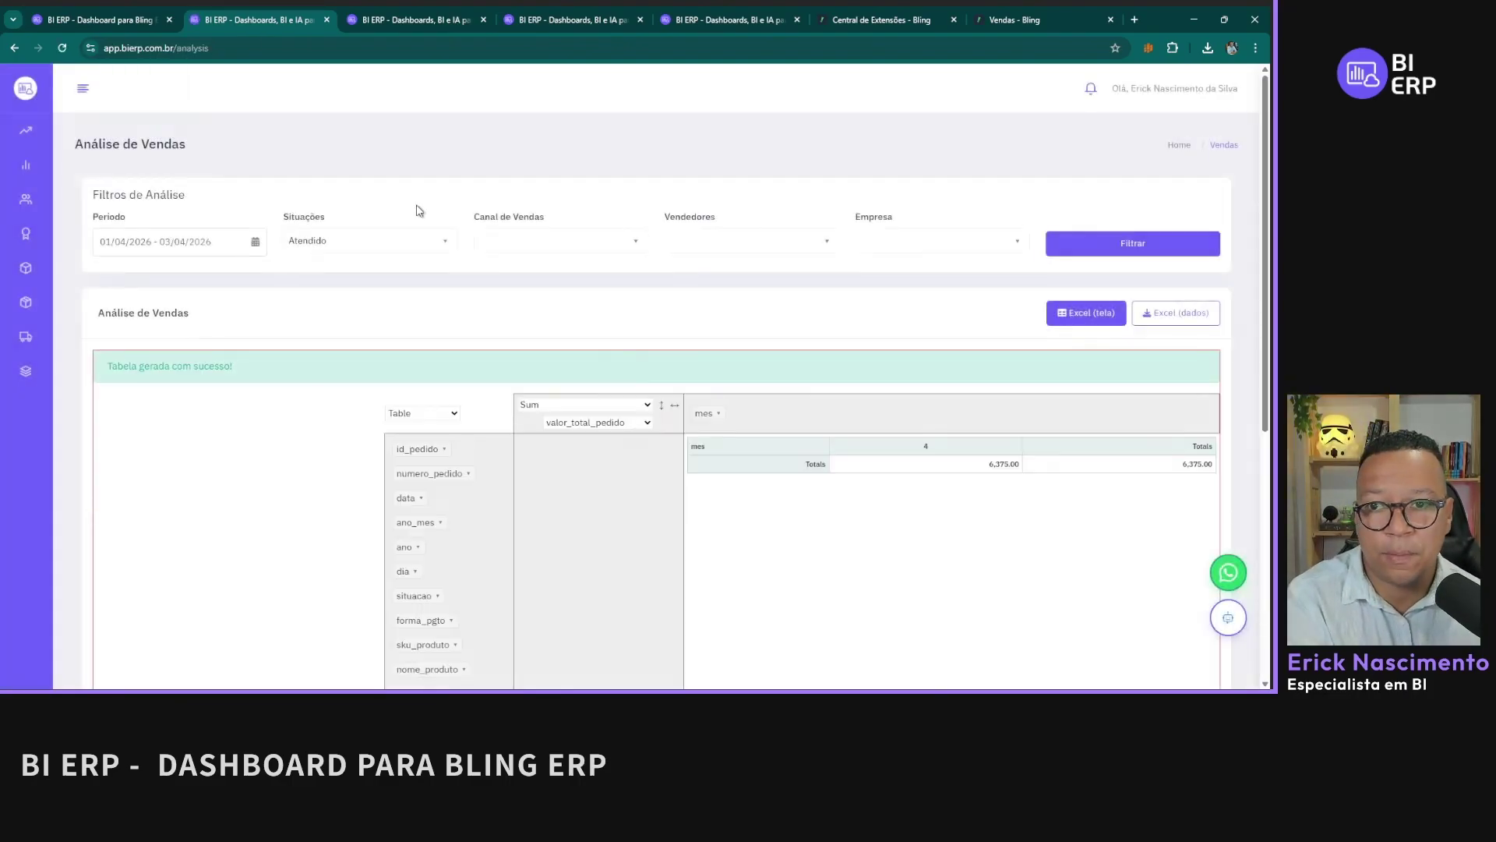
{"action": "scroll", "coordinate": [880, 328], "scroll_direction": "down", "scroll_amount": 2}
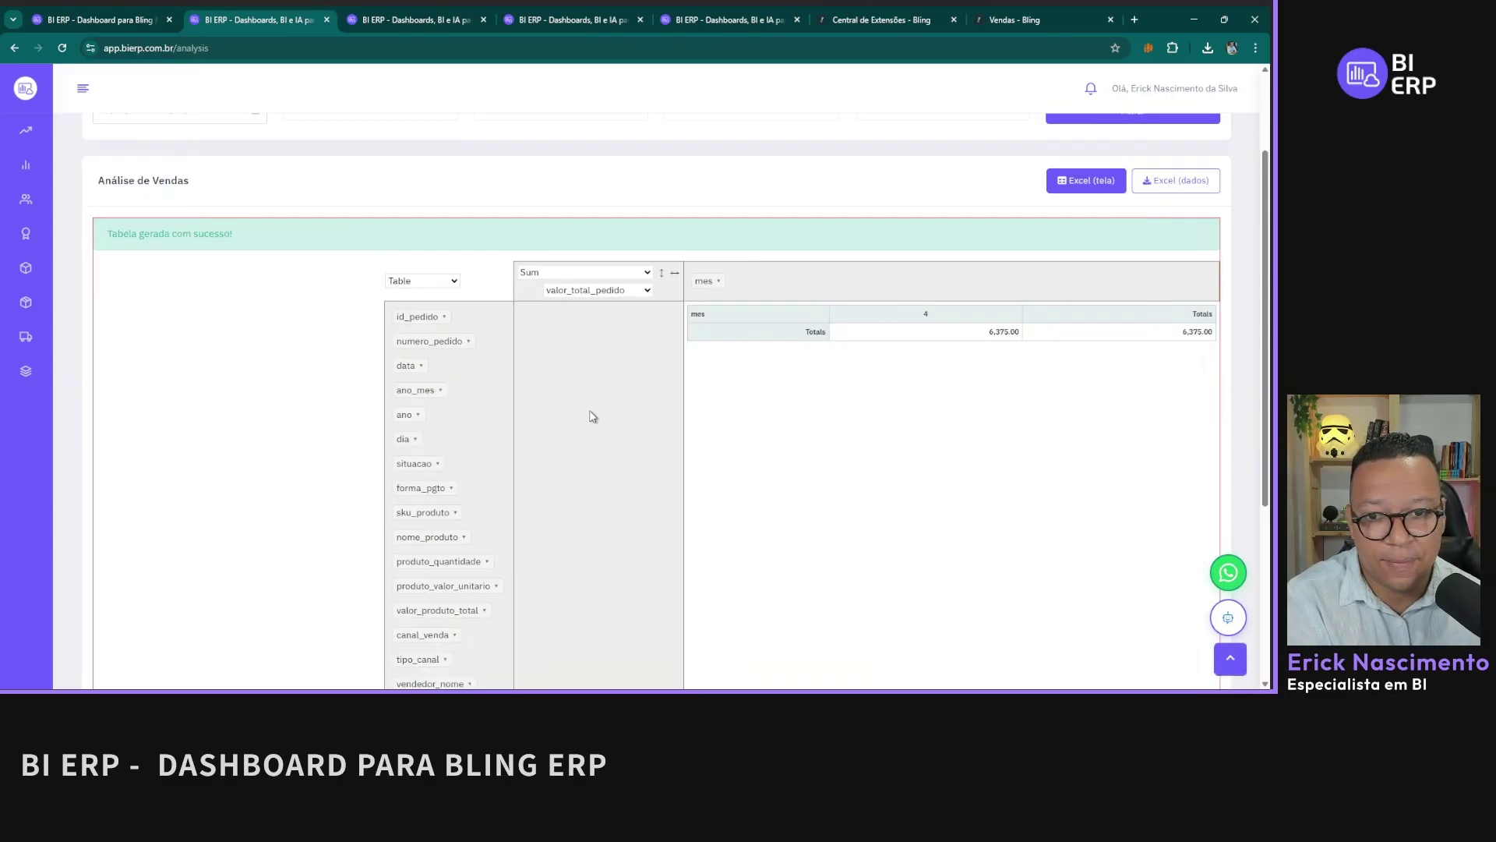
{"action": "scroll", "coordinate": [934, 319], "scroll_direction": "up", "scroll_amount": 2}
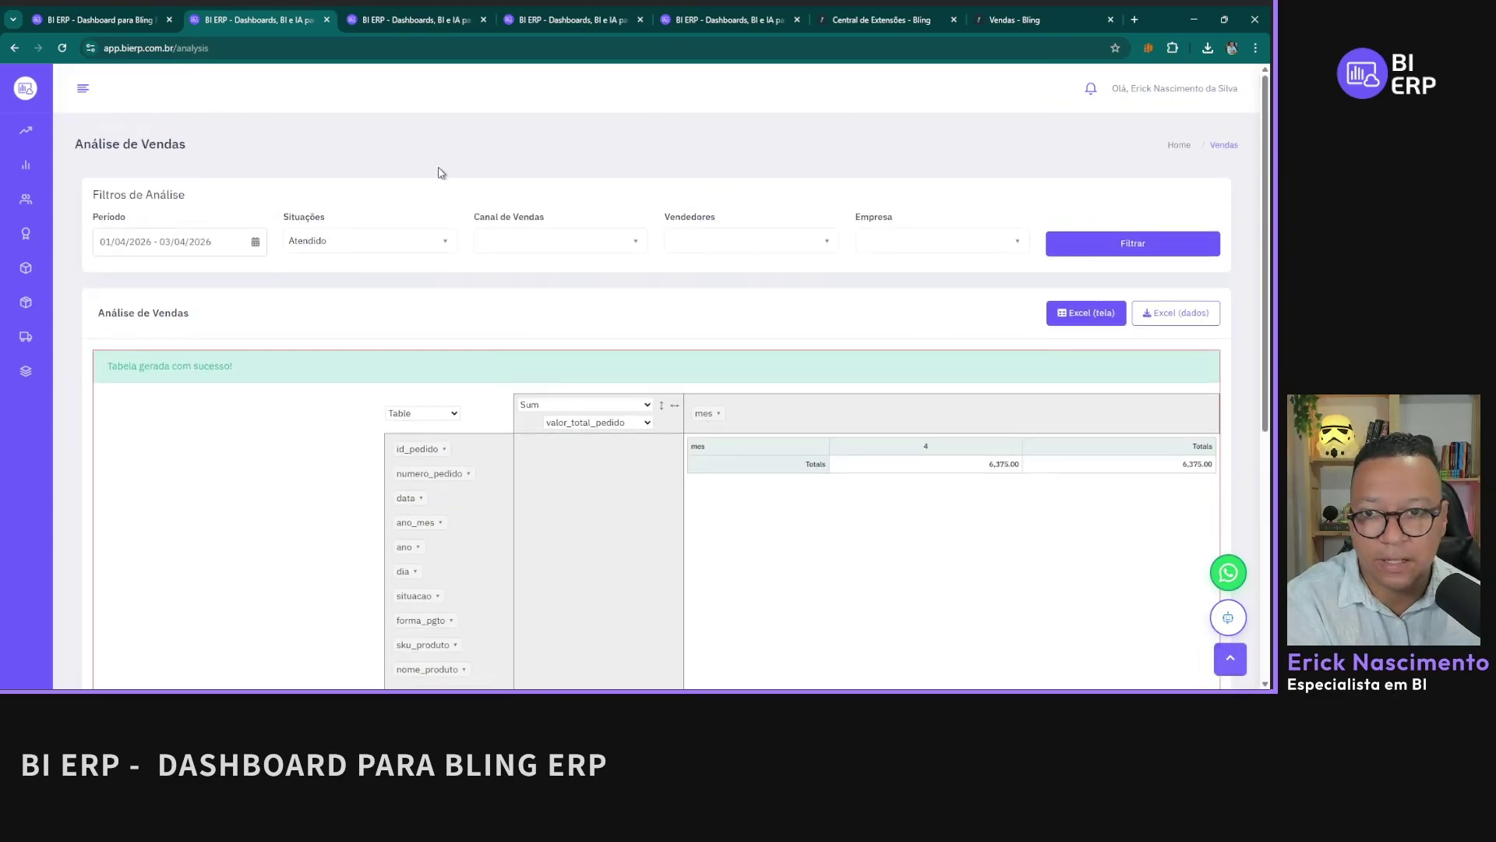
{"action": "left_click", "coordinate": [336, 243]}
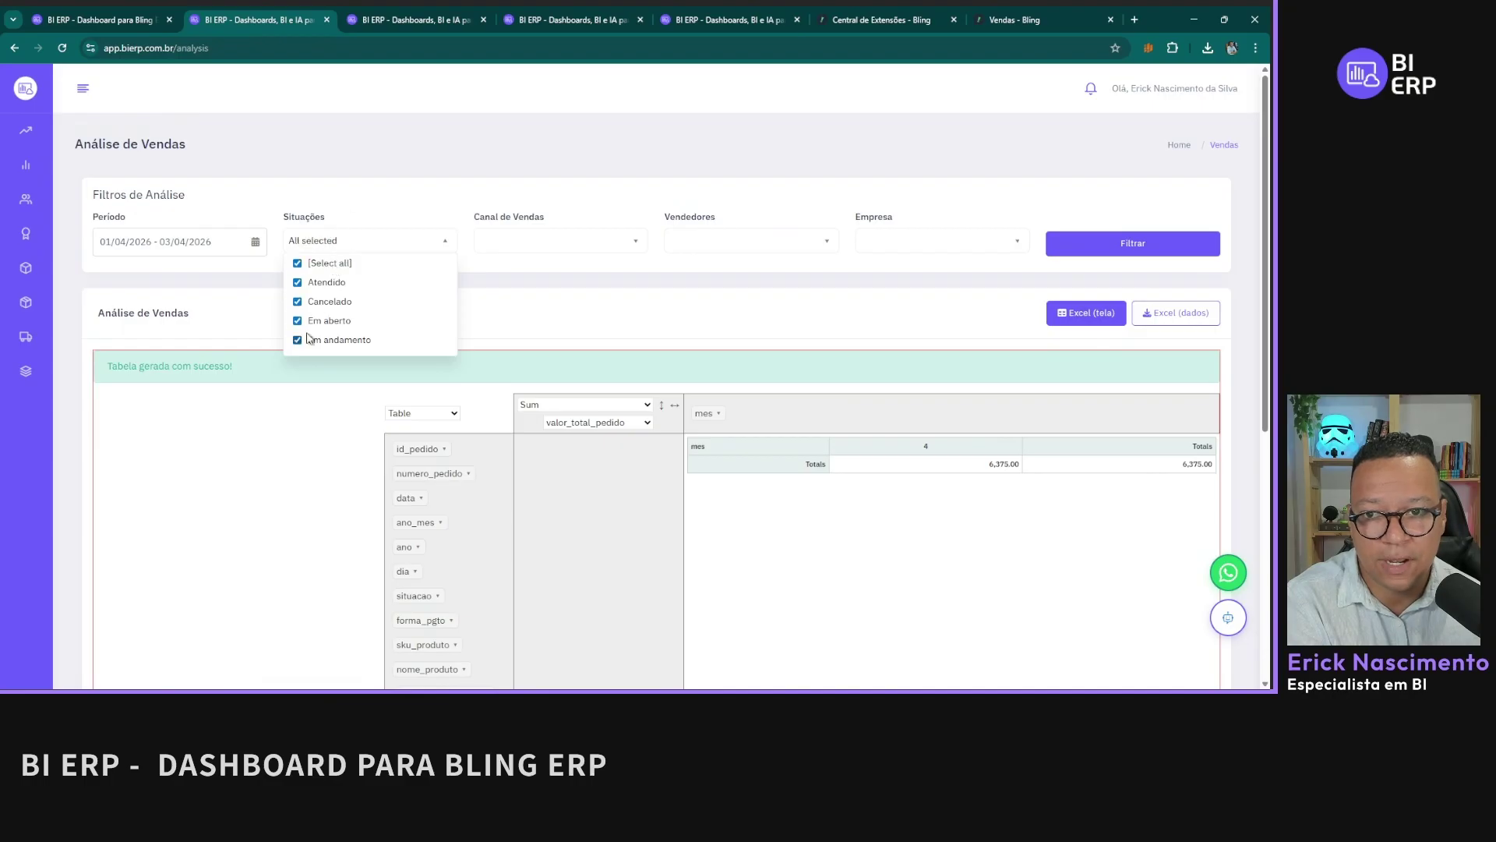
{"action": "left_click", "coordinate": [1178, 247]}
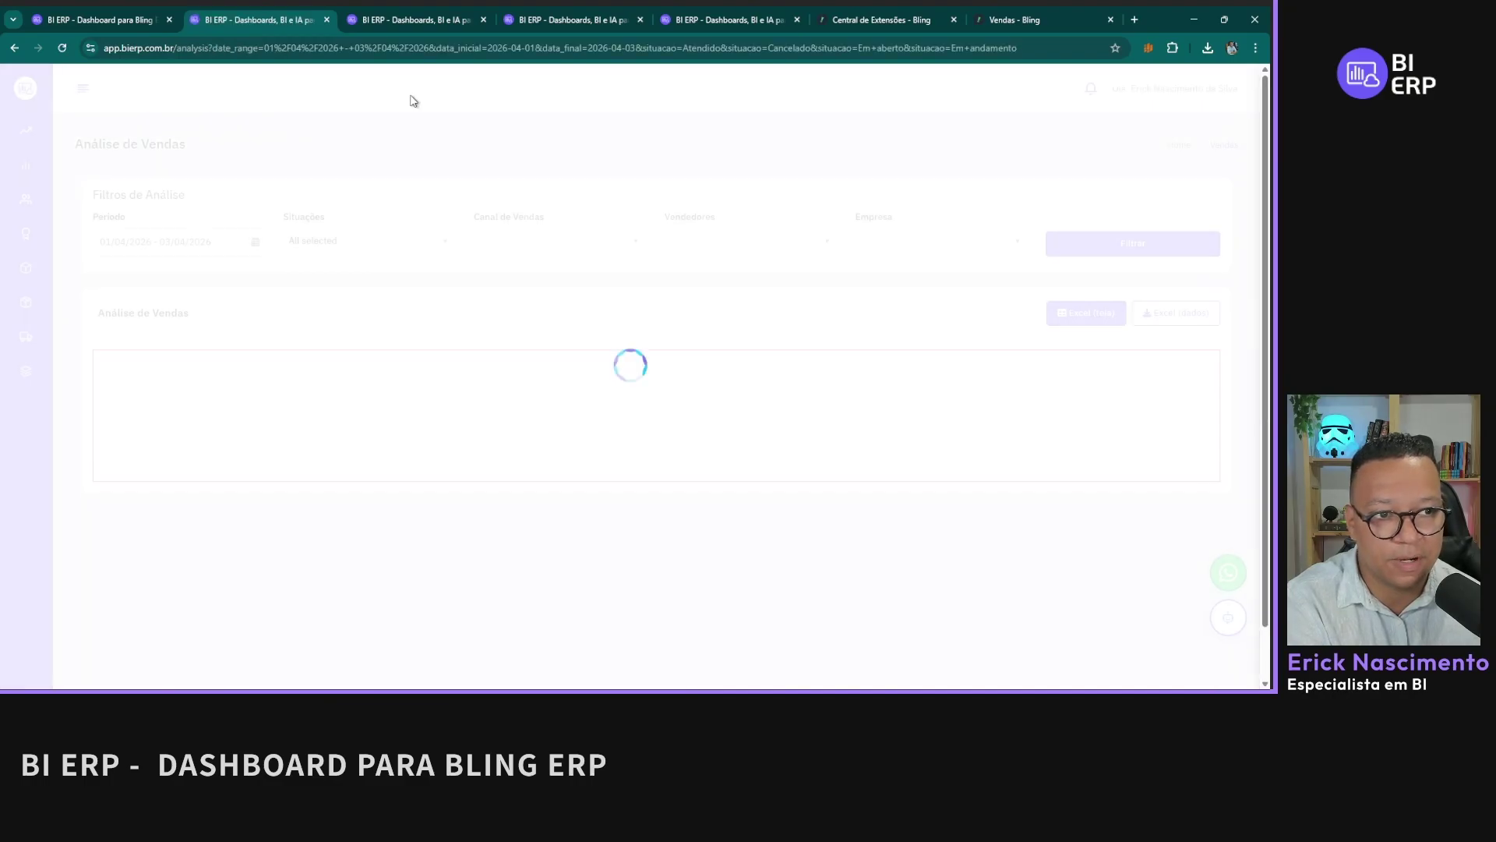
Step: Add nome_produto, data and valor_frete as row fields of the pivot table, with data above nome_produto and valor_frete at the end
{"action": "scroll", "coordinate": [1162, 528], "scroll_direction": "down", "scroll_amount": 3}
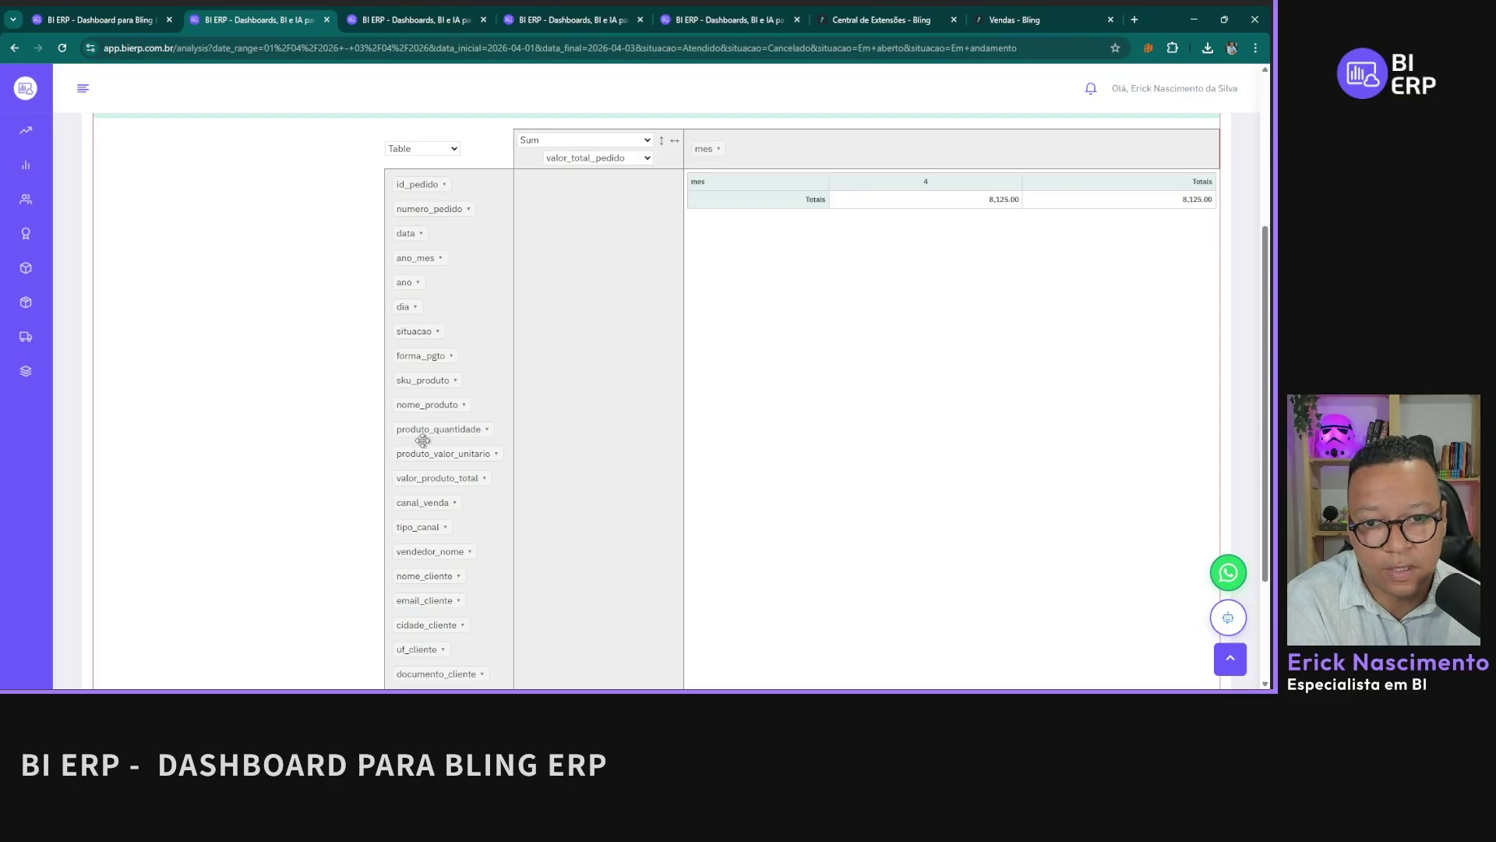
{"action": "left_click_drag", "start_coordinate": [415, 404], "coordinate": [559, 184]}
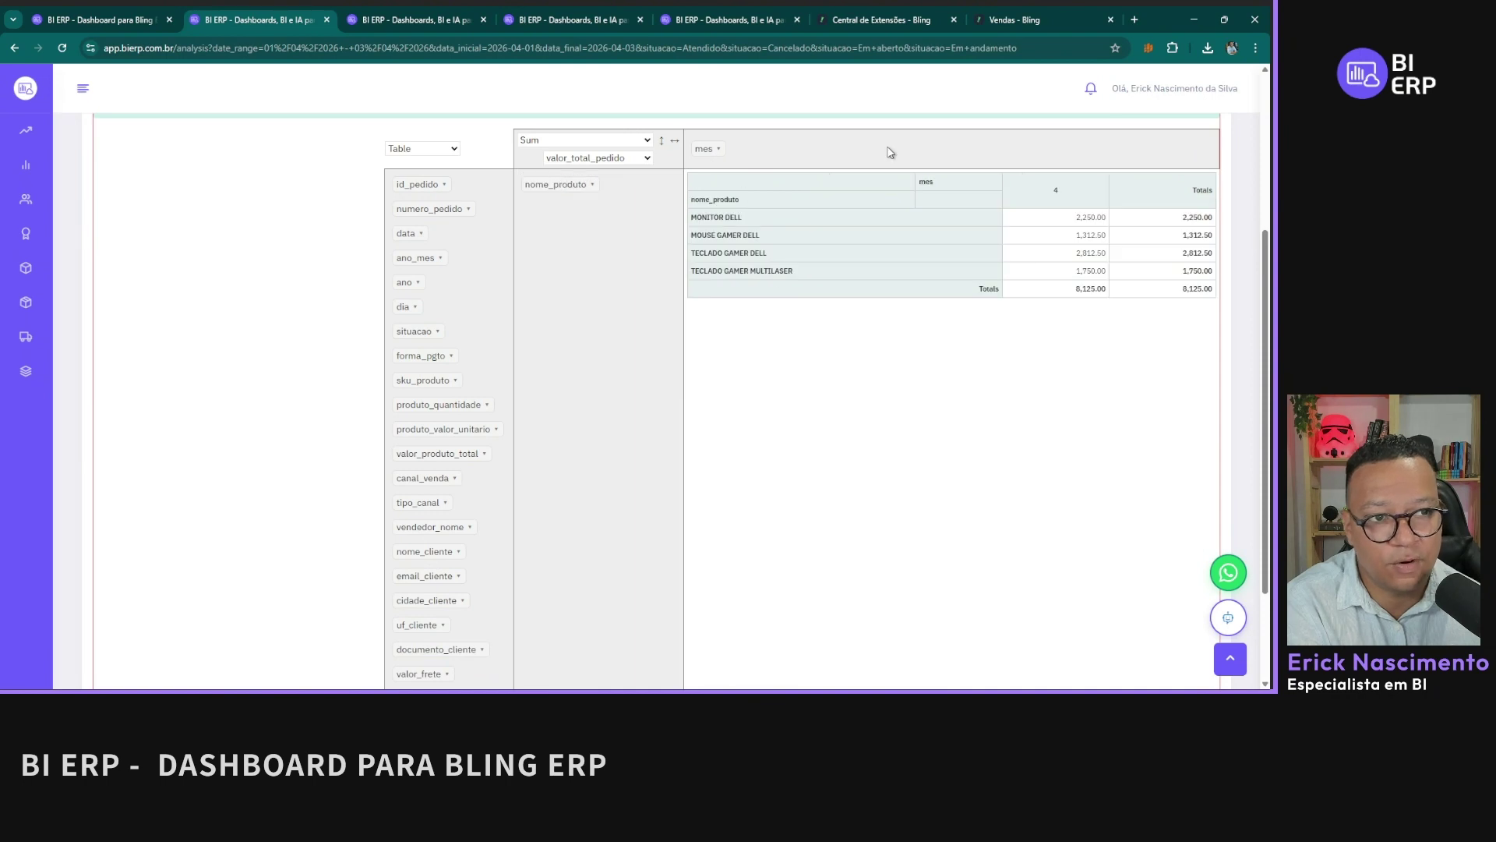
{"action": "left_click_drag", "start_coordinate": [407, 238], "coordinate": [609, 173]}
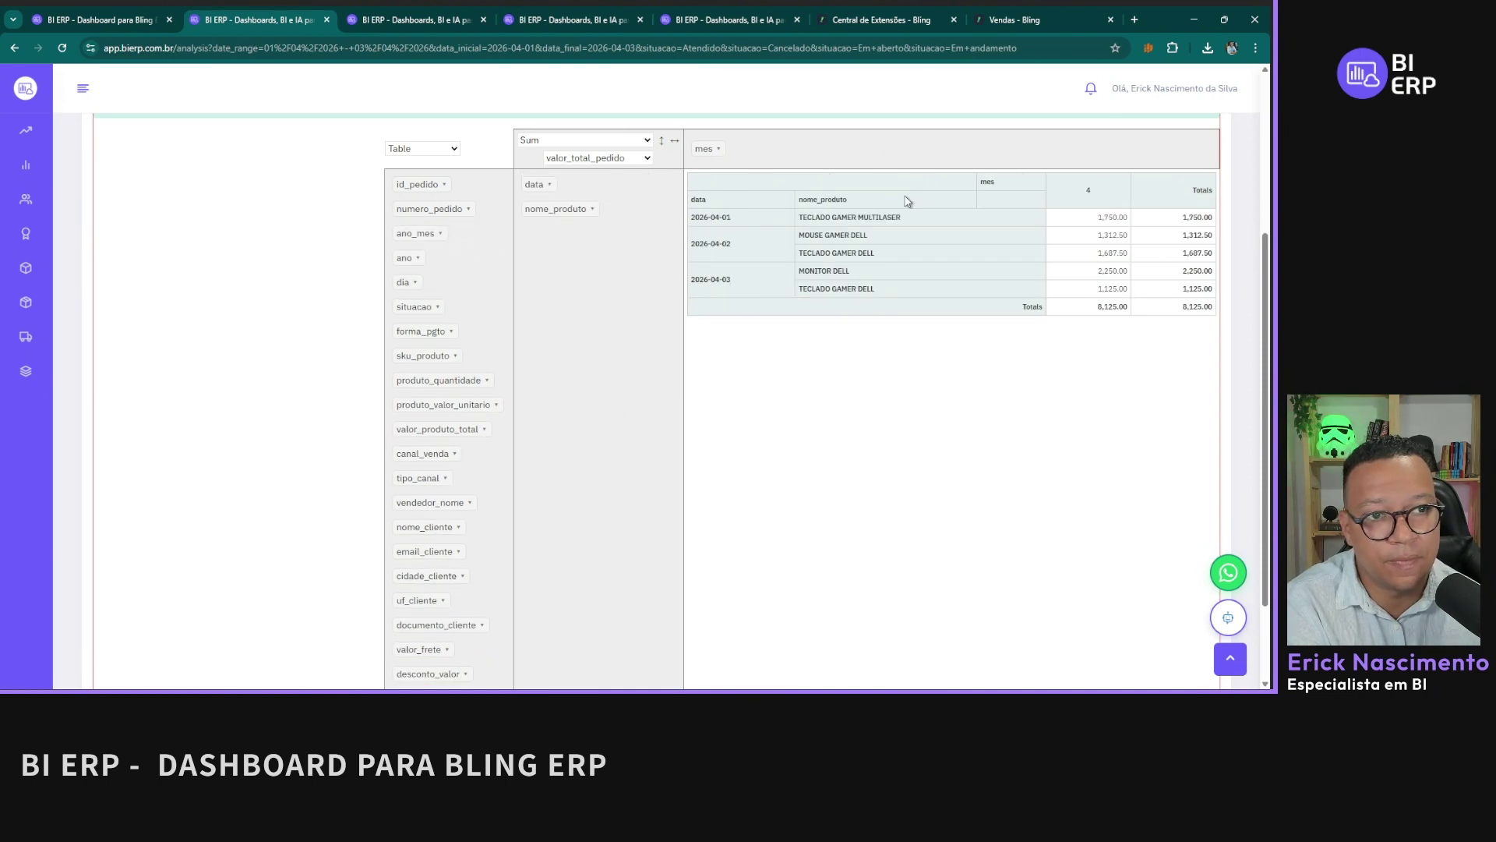
{"action": "scroll", "coordinate": [453, 305], "scroll_direction": "down", "scroll_amount": 2}
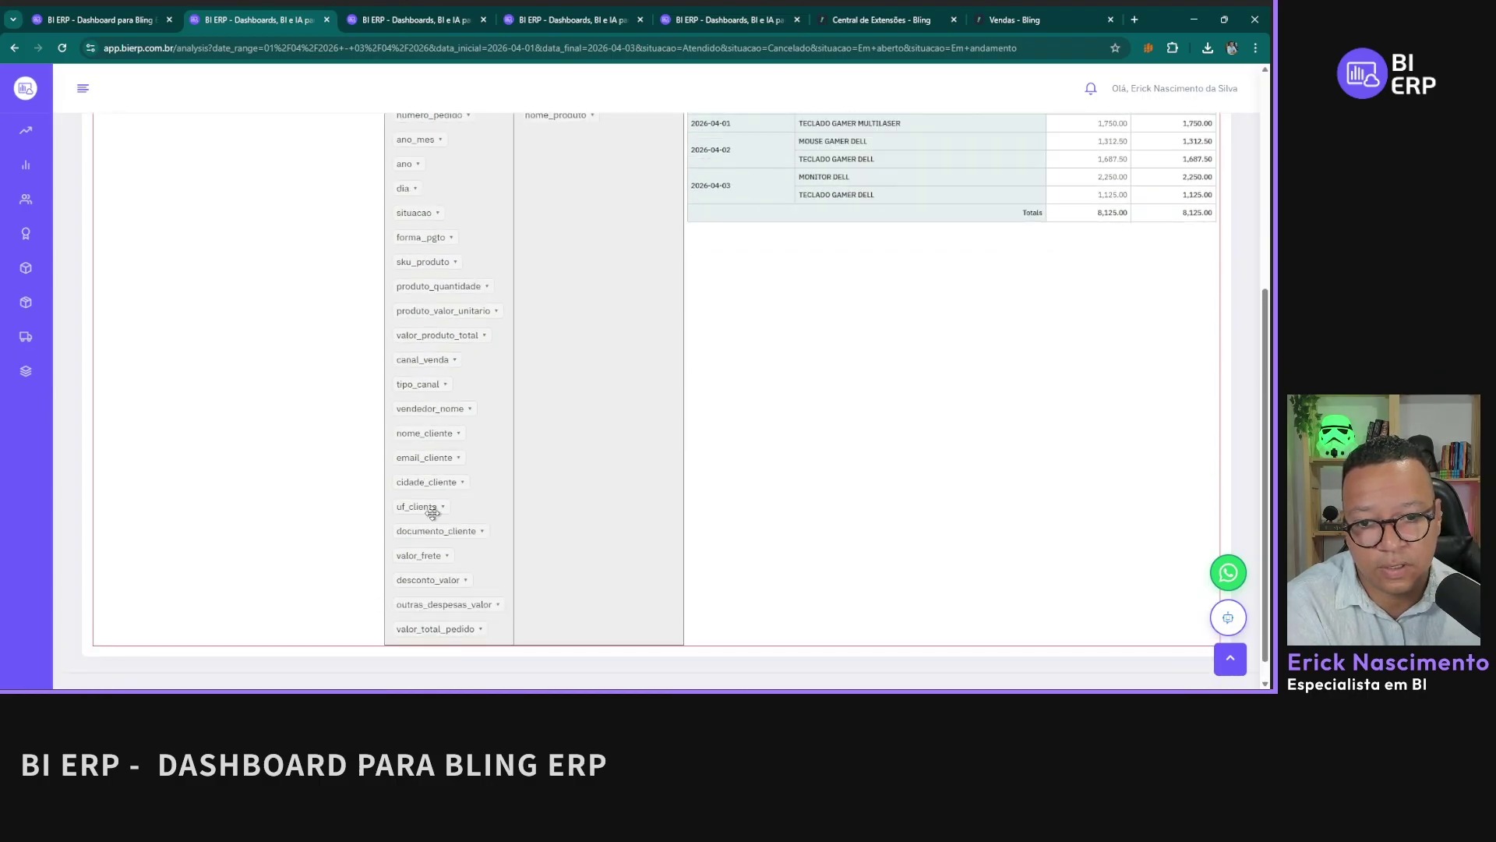
{"action": "left_click_drag", "start_coordinate": [414, 534], "coordinate": [507, 187]}
{"action": "scroll", "coordinate": [1011, 350], "scroll_direction": "up", "scroll_amount": 4}
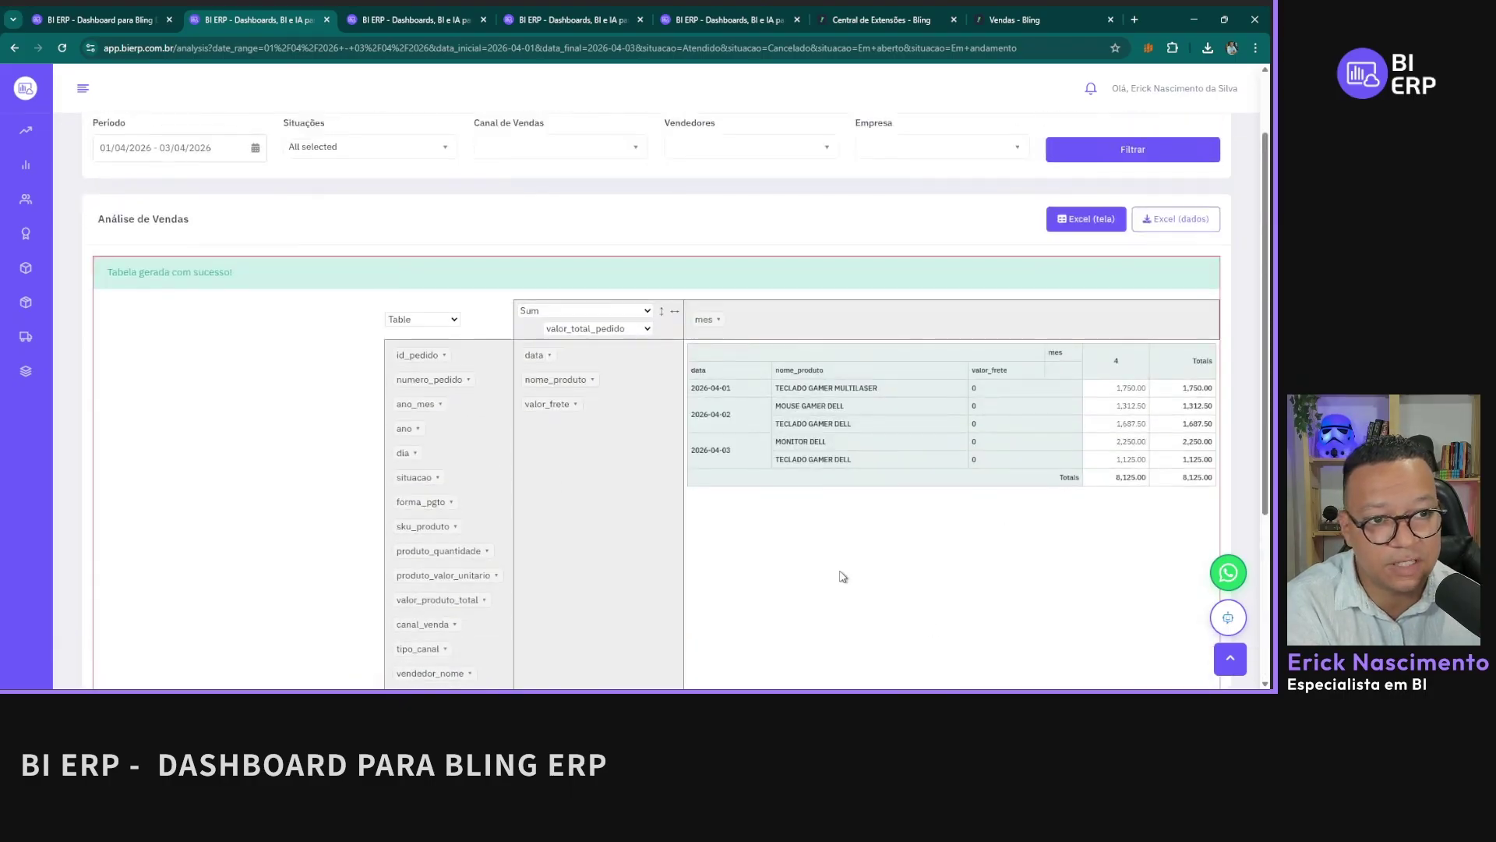
Step: Add forma_pgto at the end of the pivot rows, sku_produto after data, and produto_quantidade after nome_produto
{"action": "scroll", "coordinate": [487, 424], "scroll_direction": "down", "scroll_amount": 3}
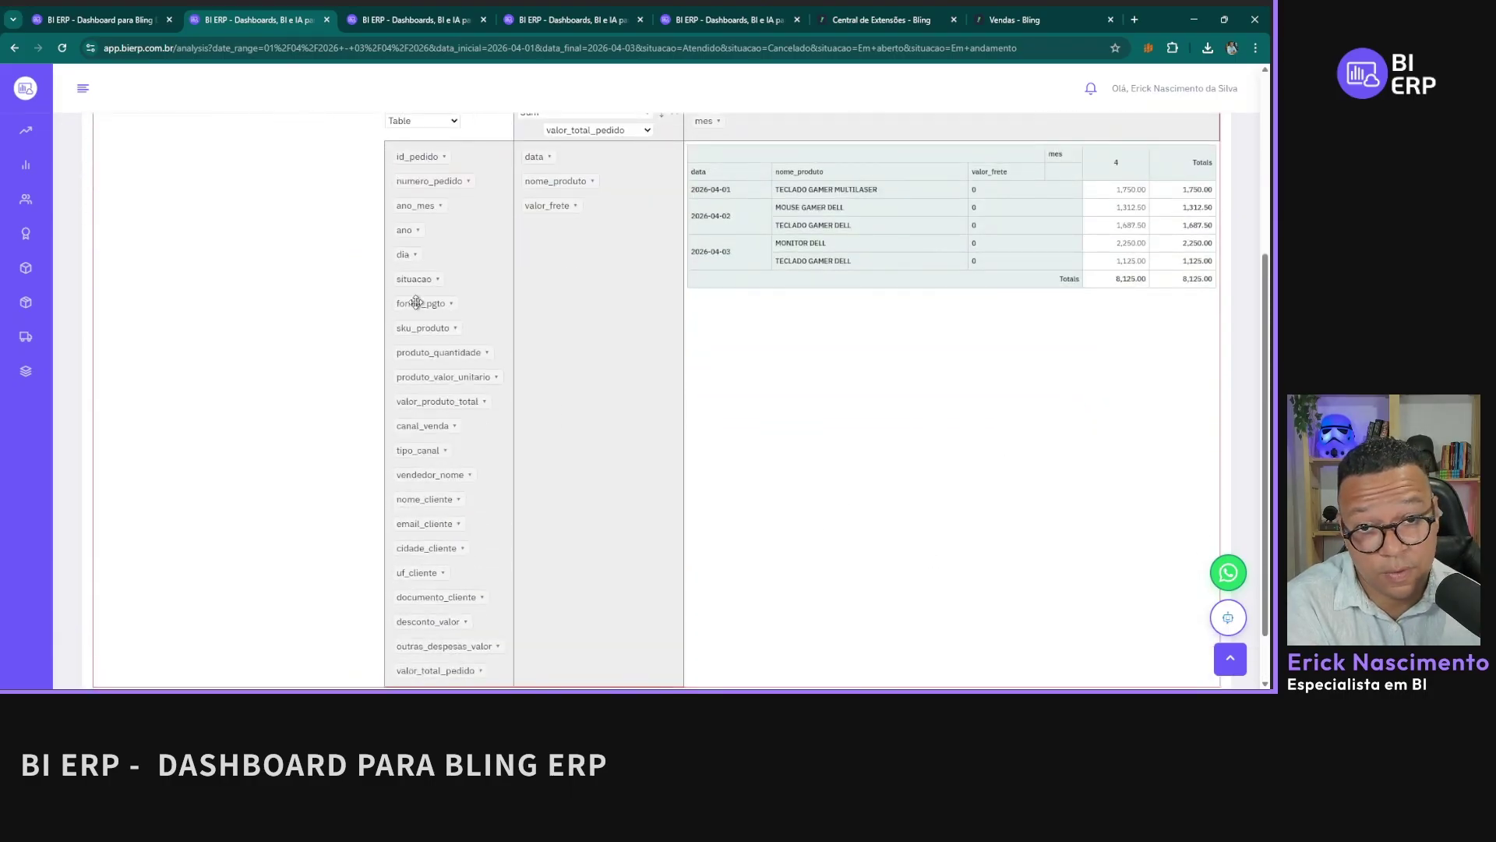
{"action": "left_click_drag", "start_coordinate": [417, 302], "coordinate": [614, 242]}
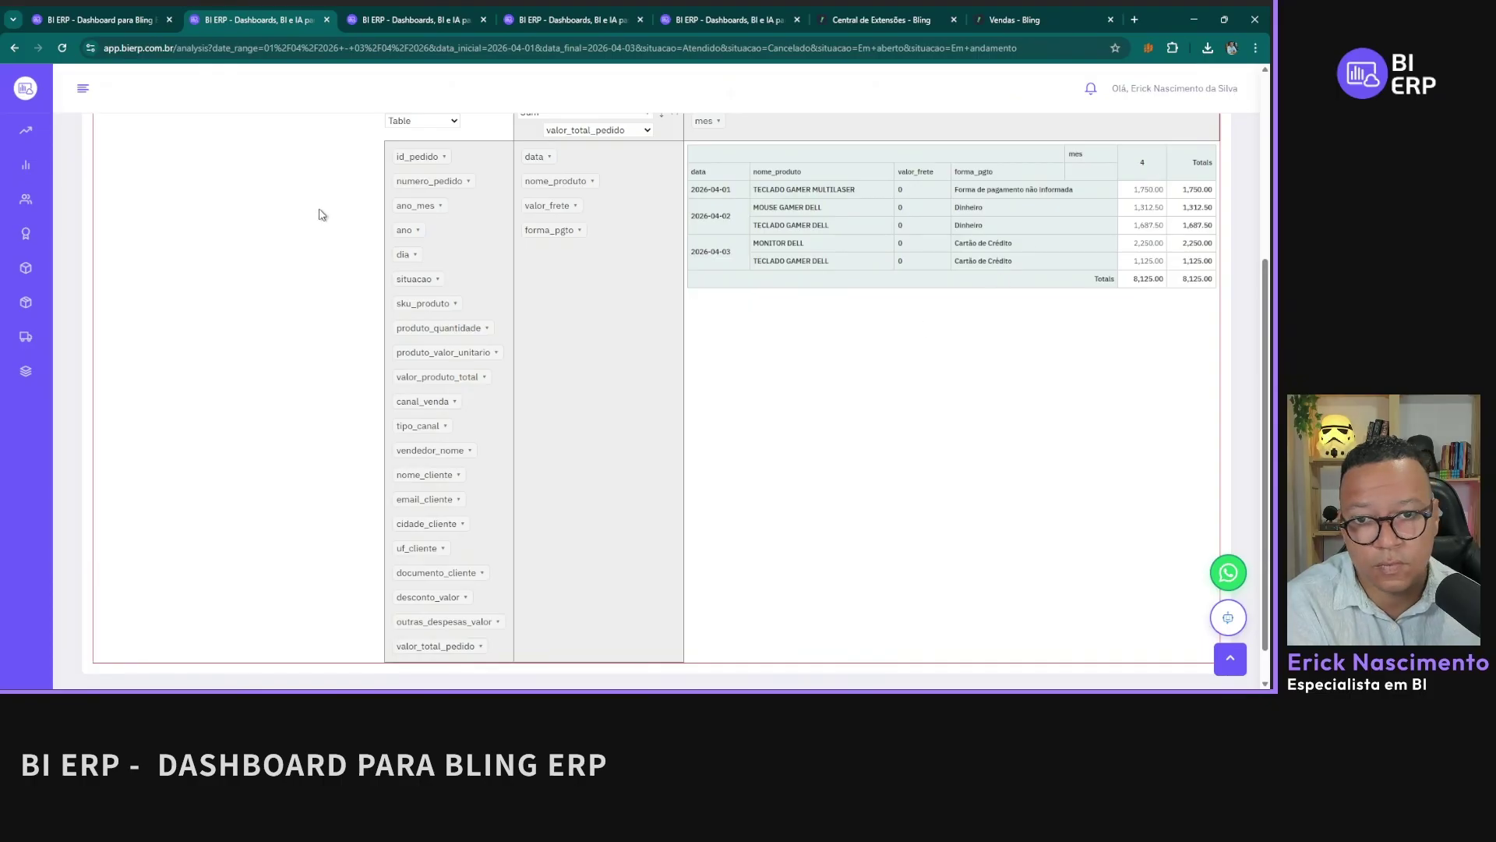
{"action": "mouse_move", "coordinate": [394, 254]}
{"action": "left_mouse_down"}
{"action": "mouse_move", "coordinate": [524, 217]}
{"action": "mouse_move", "coordinate": [405, 273]}
{"action": "left_mouse_up"}
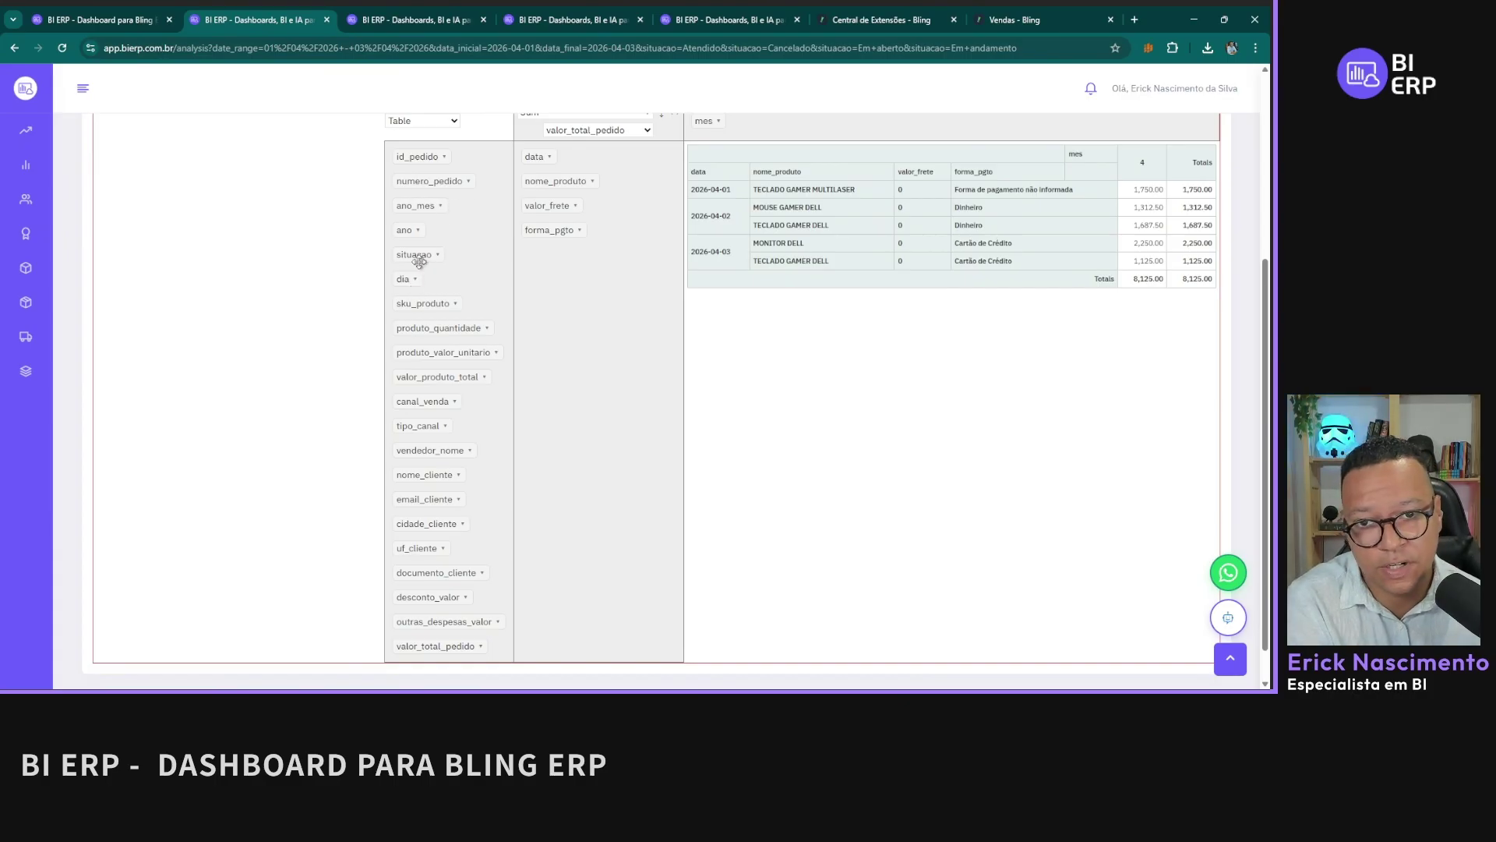
{"action": "left_click_drag", "start_coordinate": [446, 303], "coordinate": [605, 168]}
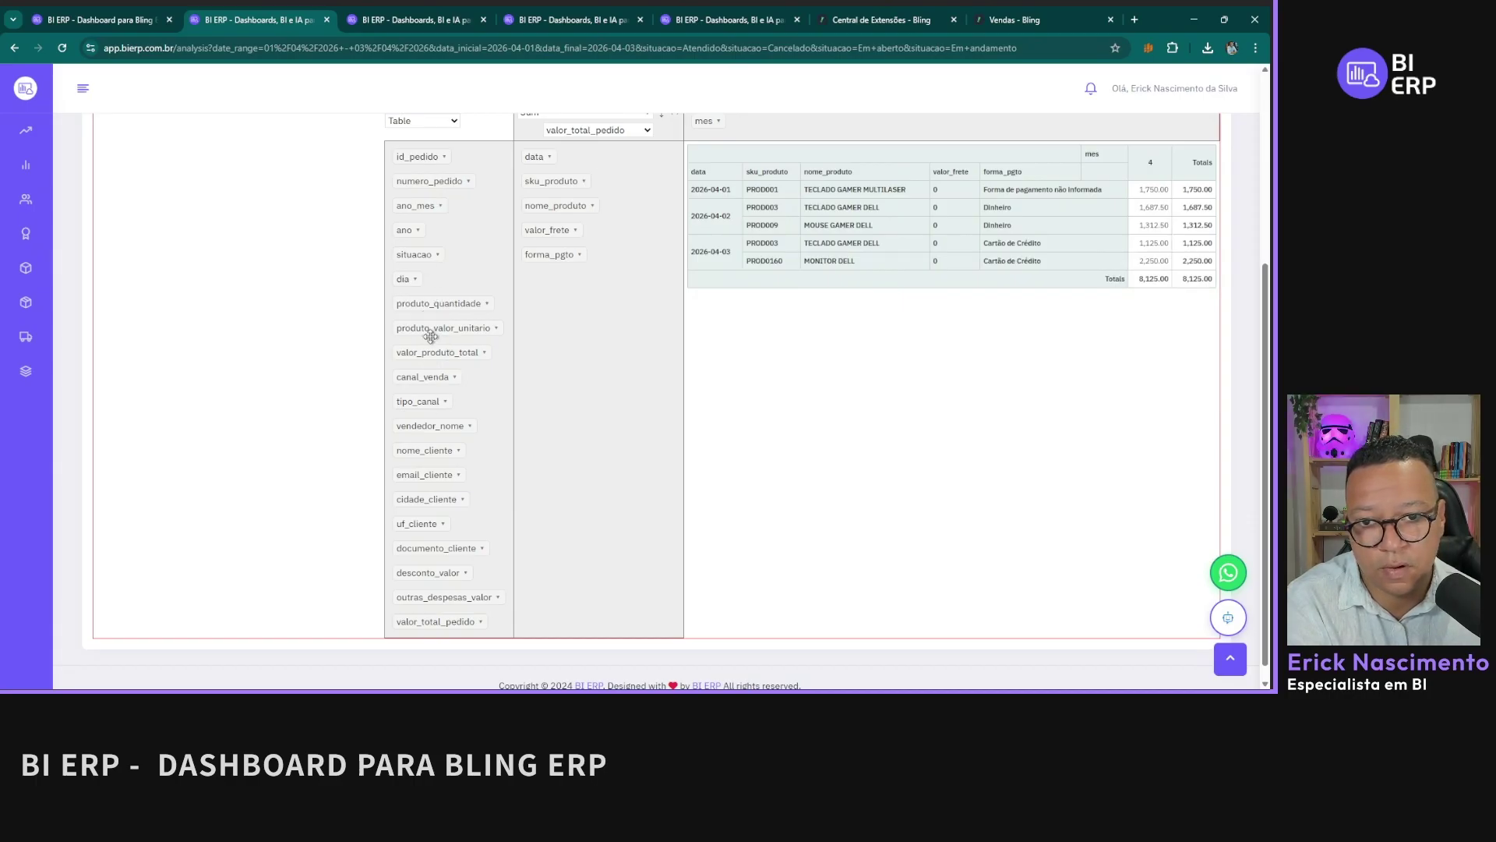
{"action": "left_click_drag", "start_coordinate": [428, 304], "coordinate": [611, 244]}
{"action": "scroll", "coordinate": [991, 238], "scroll_direction": "up", "scroll_amount": 3}
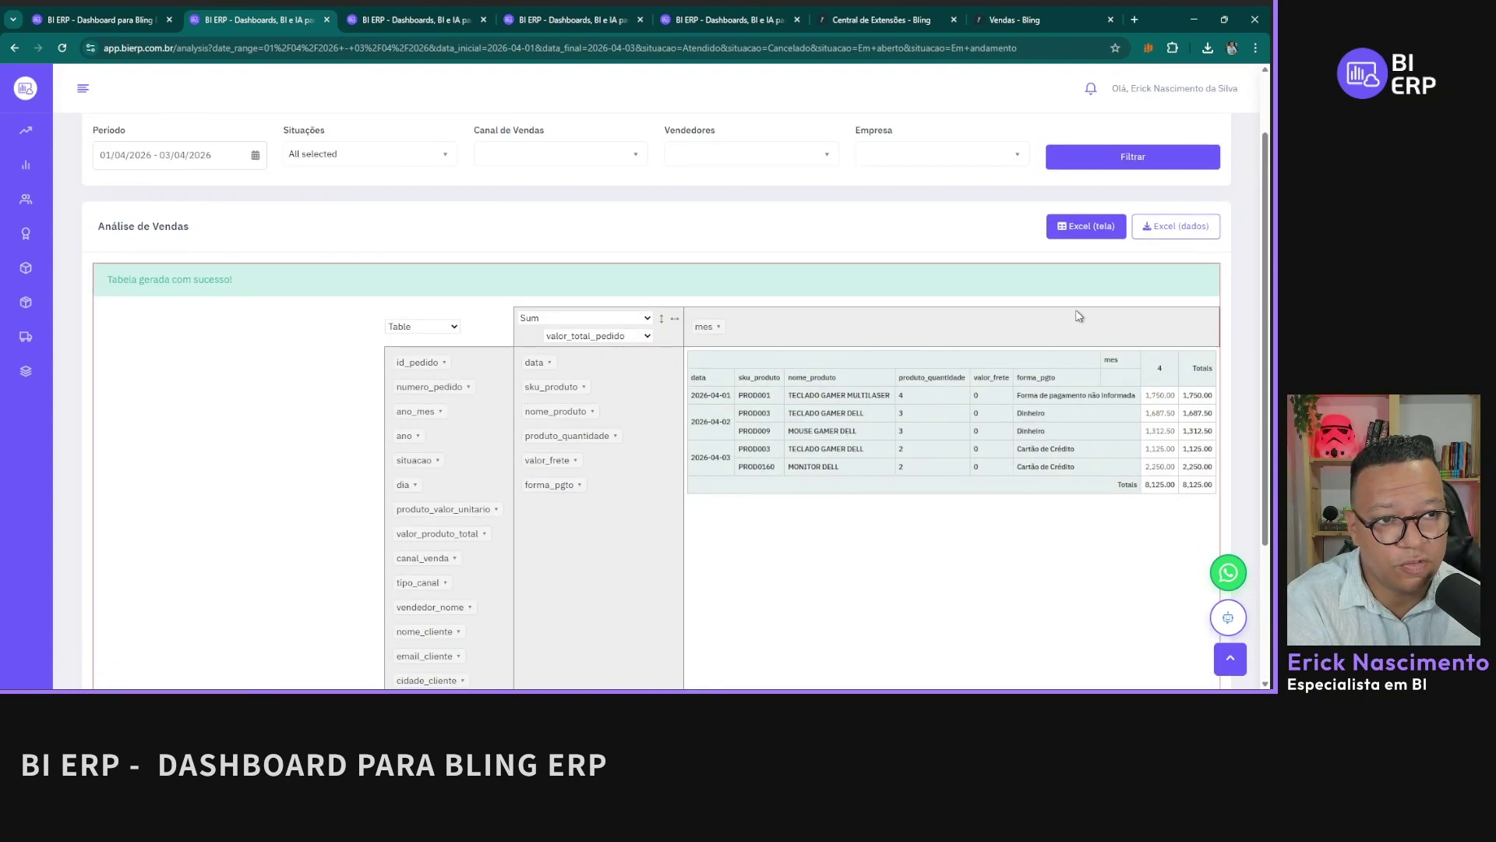
Step: Replace the mes column field of the pivot table with dia and review the values broken down by day
{"action": "left_click_drag", "start_coordinate": [705, 324], "coordinate": [455, 396]}
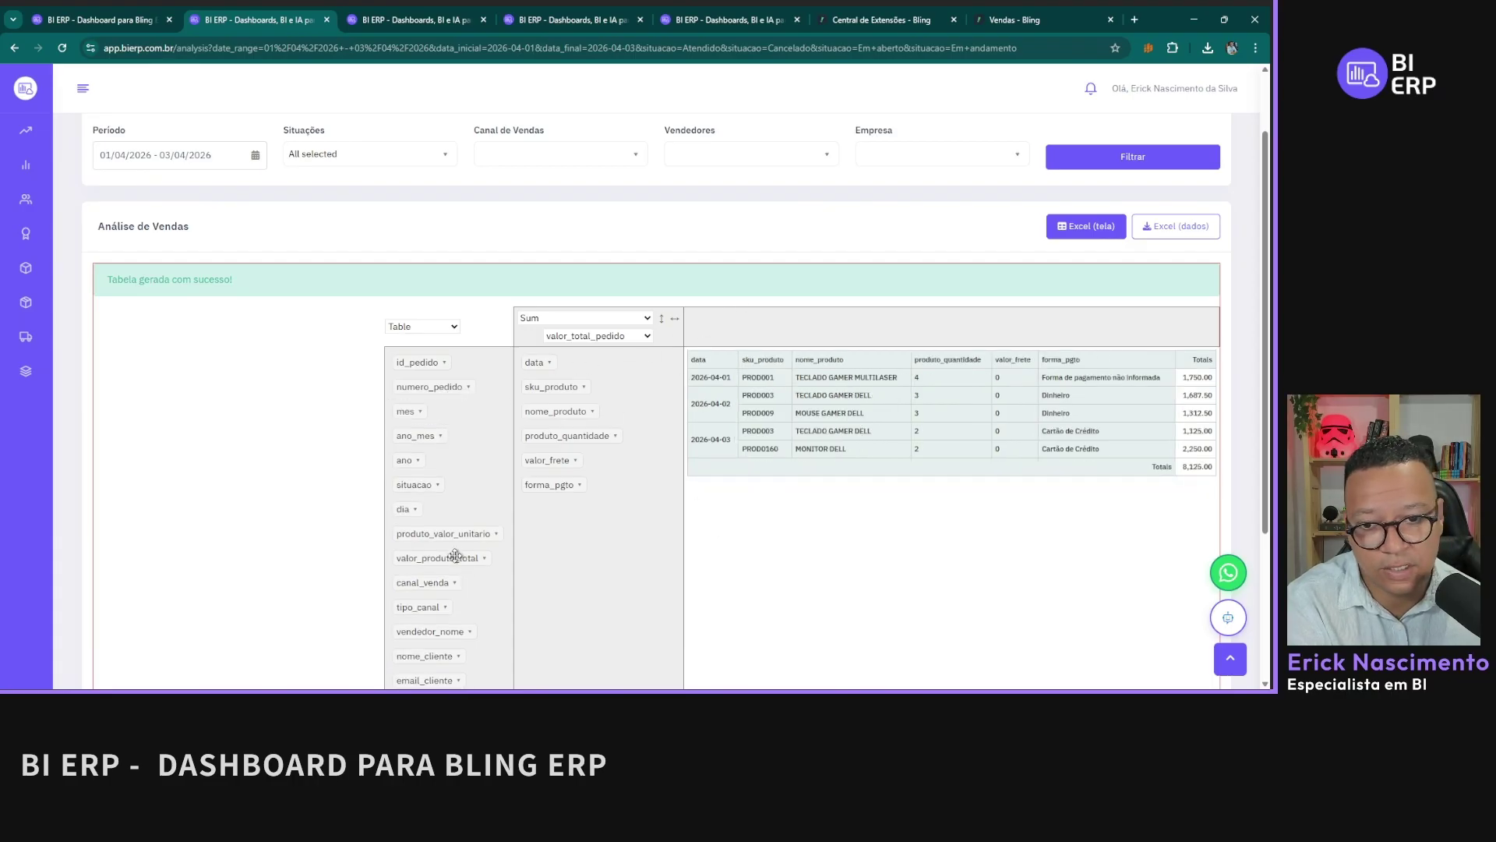
{"action": "scroll", "coordinate": [455, 555], "scroll_direction": "down", "scroll_amount": 3}
{"action": "left_click_drag", "start_coordinate": [407, 311], "coordinate": [708, 125]}
{"action": "scroll", "coordinate": [832, 311], "scroll_direction": "up", "scroll_amount": 2}
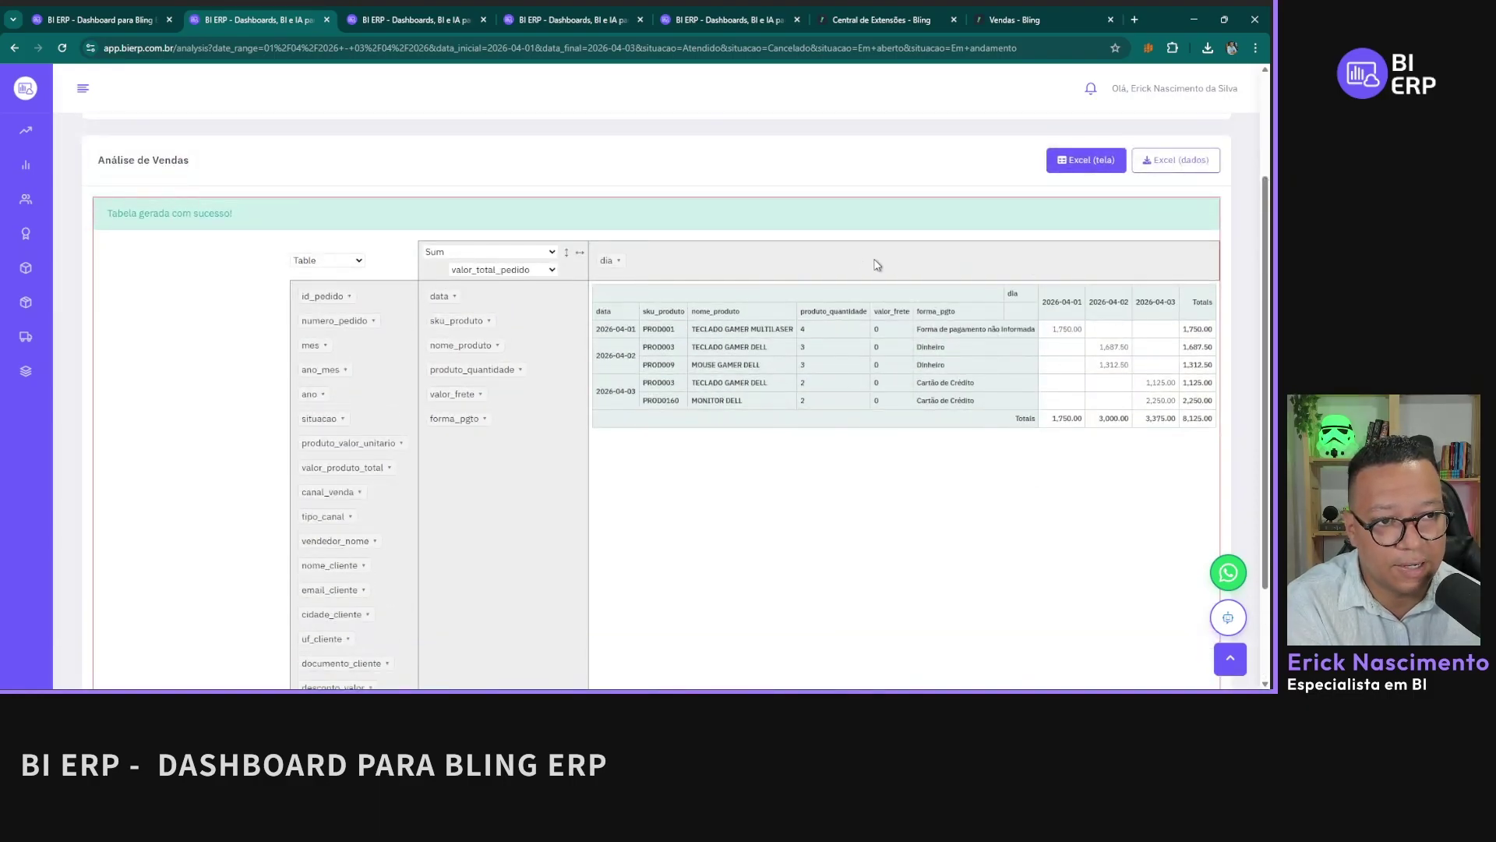
{"action": "scroll", "coordinate": [767, 441], "scroll_direction": "down", "scroll_amount": 2}
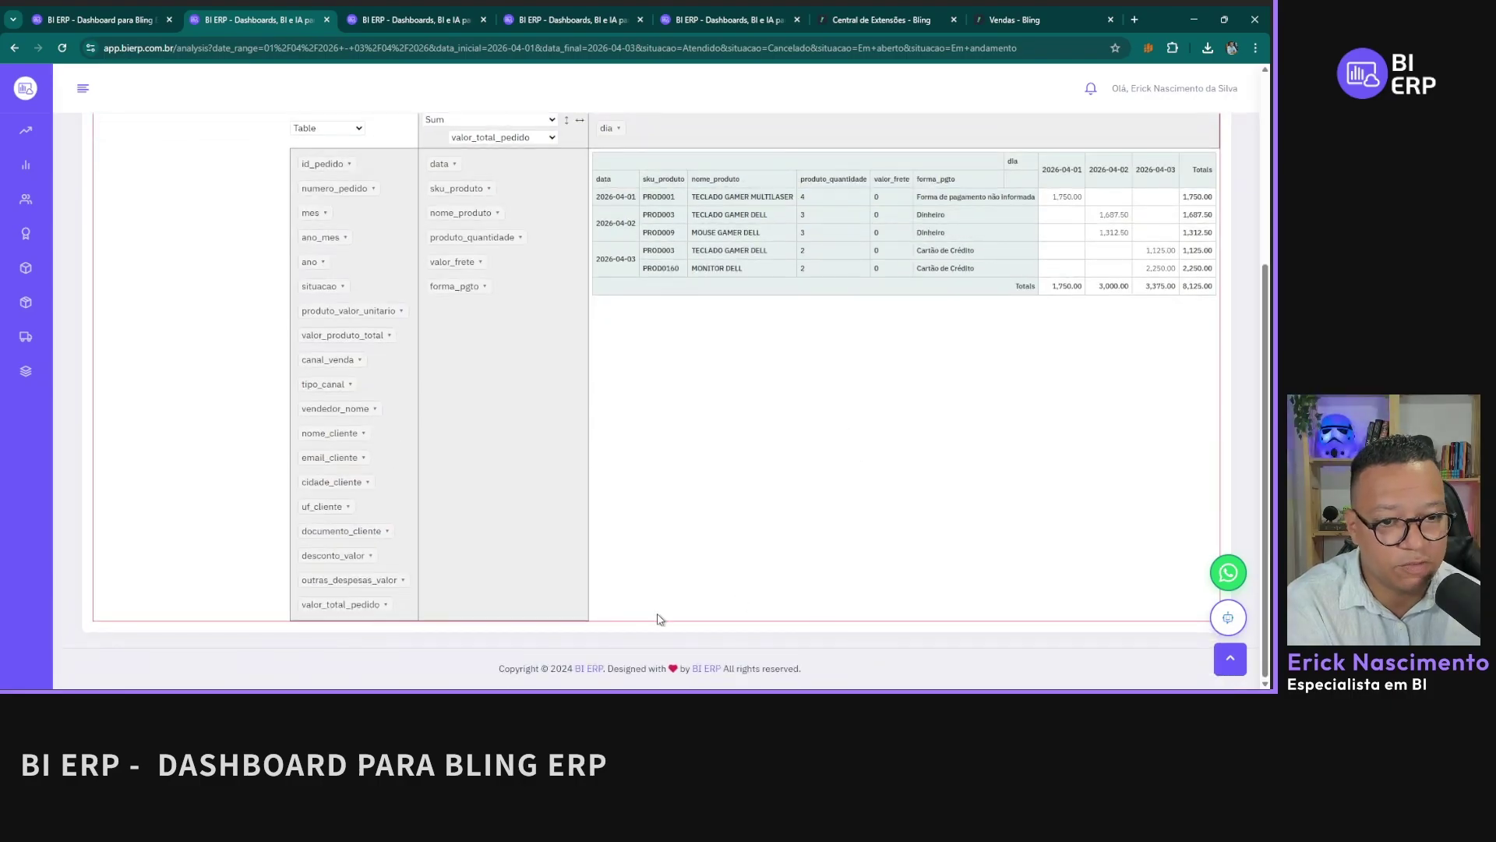
{"action": "scroll", "coordinate": [884, 522], "scroll_direction": "up", "scroll_amount": 4}
{"action": "scroll", "coordinate": [783, 487], "scroll_direction": "down", "scroll_amount": 3}
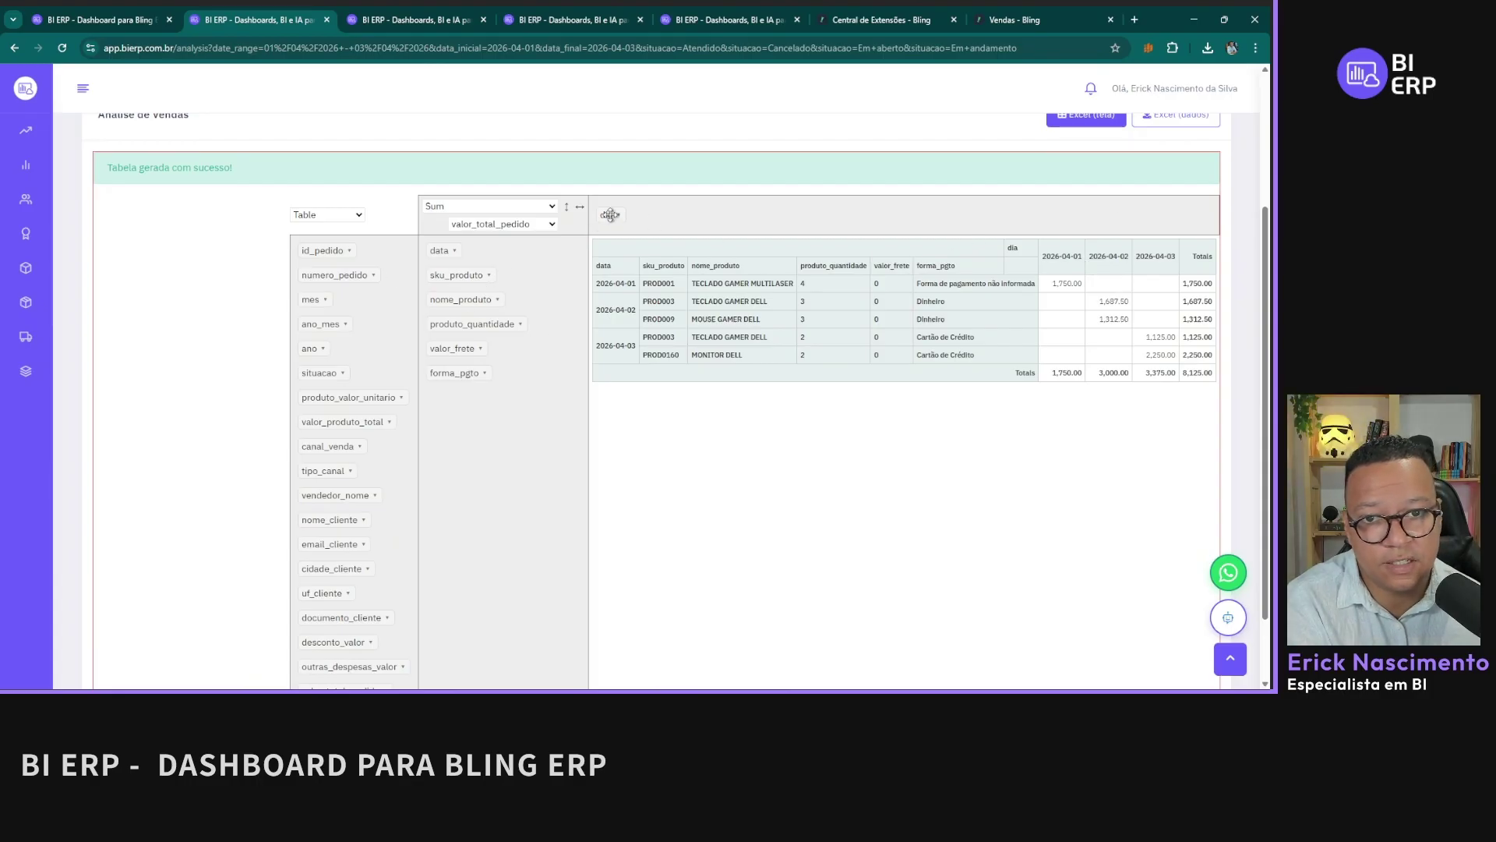
Step: Move dia from the columns to the first row field, and try ano as a column field before returning it to the unused fields
{"action": "left_click_drag", "start_coordinate": [610, 214], "coordinate": [432, 251]}
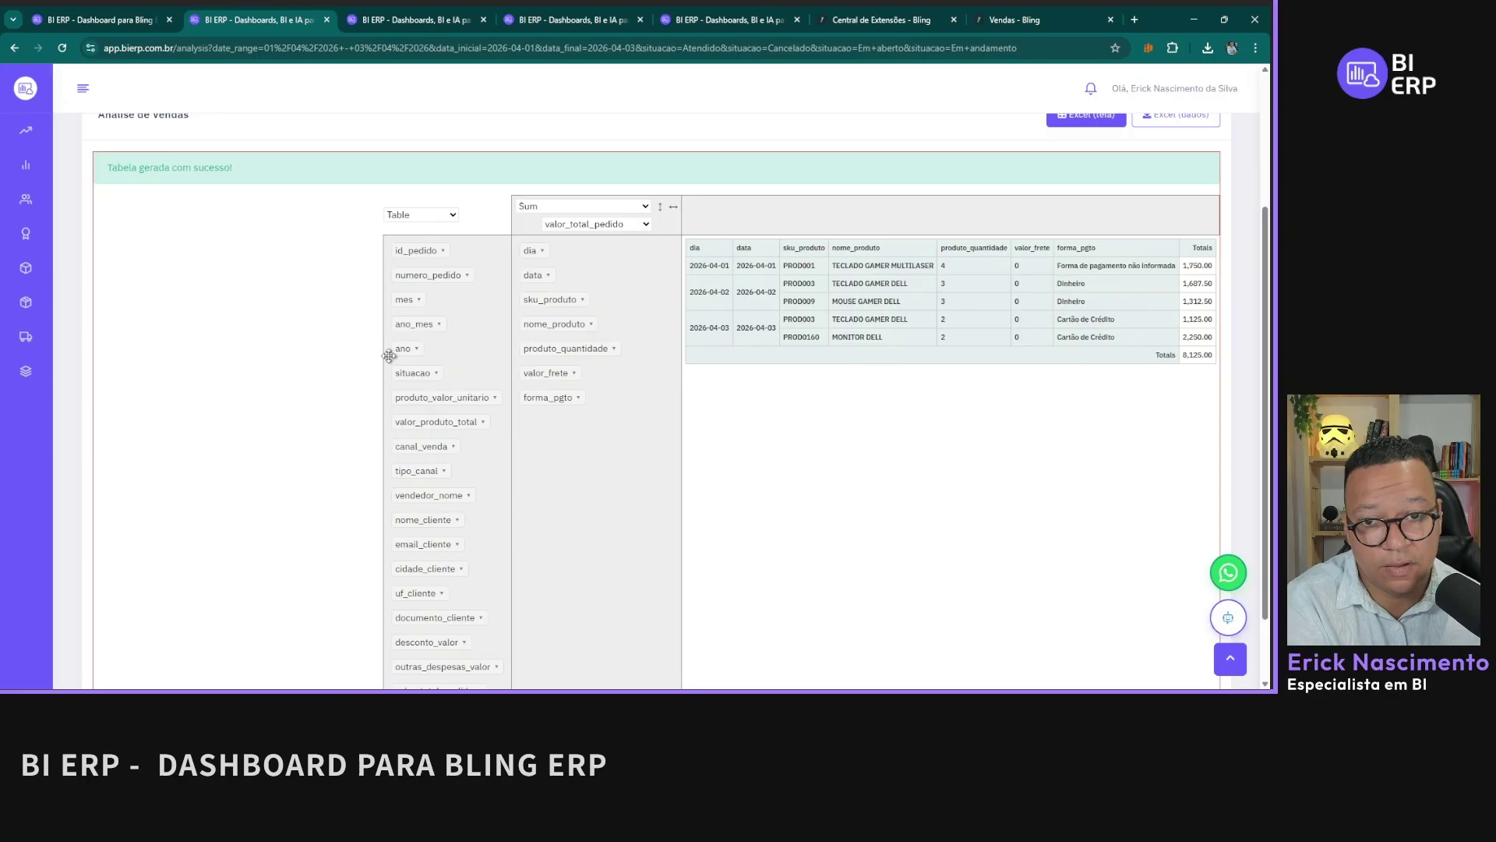
{"action": "left_click_drag", "start_coordinate": [389, 355], "coordinate": [779, 210]}
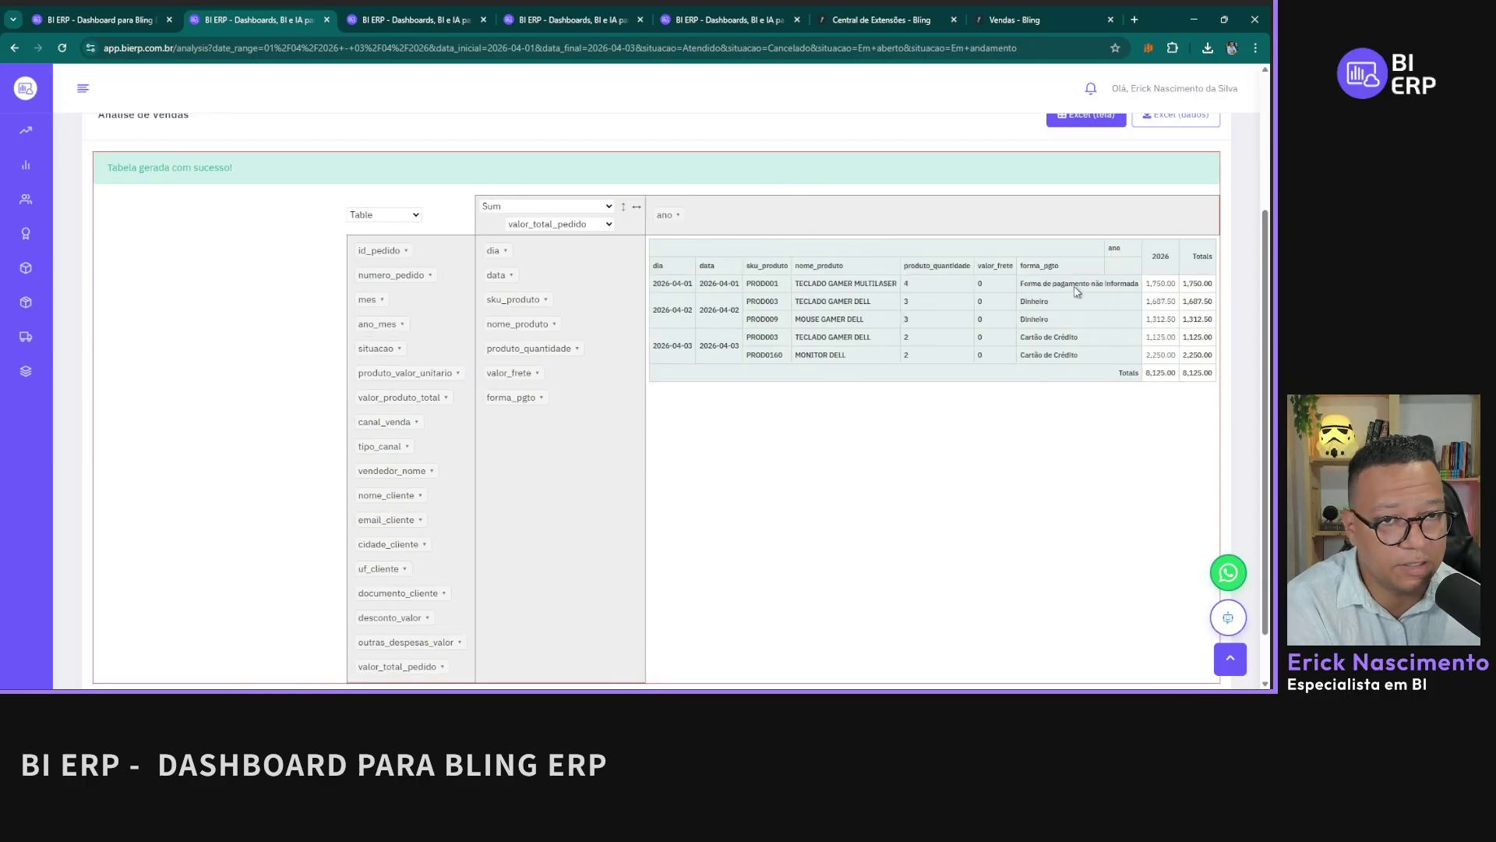
{"action": "left_click_drag", "start_coordinate": [671, 226], "coordinate": [399, 302]}
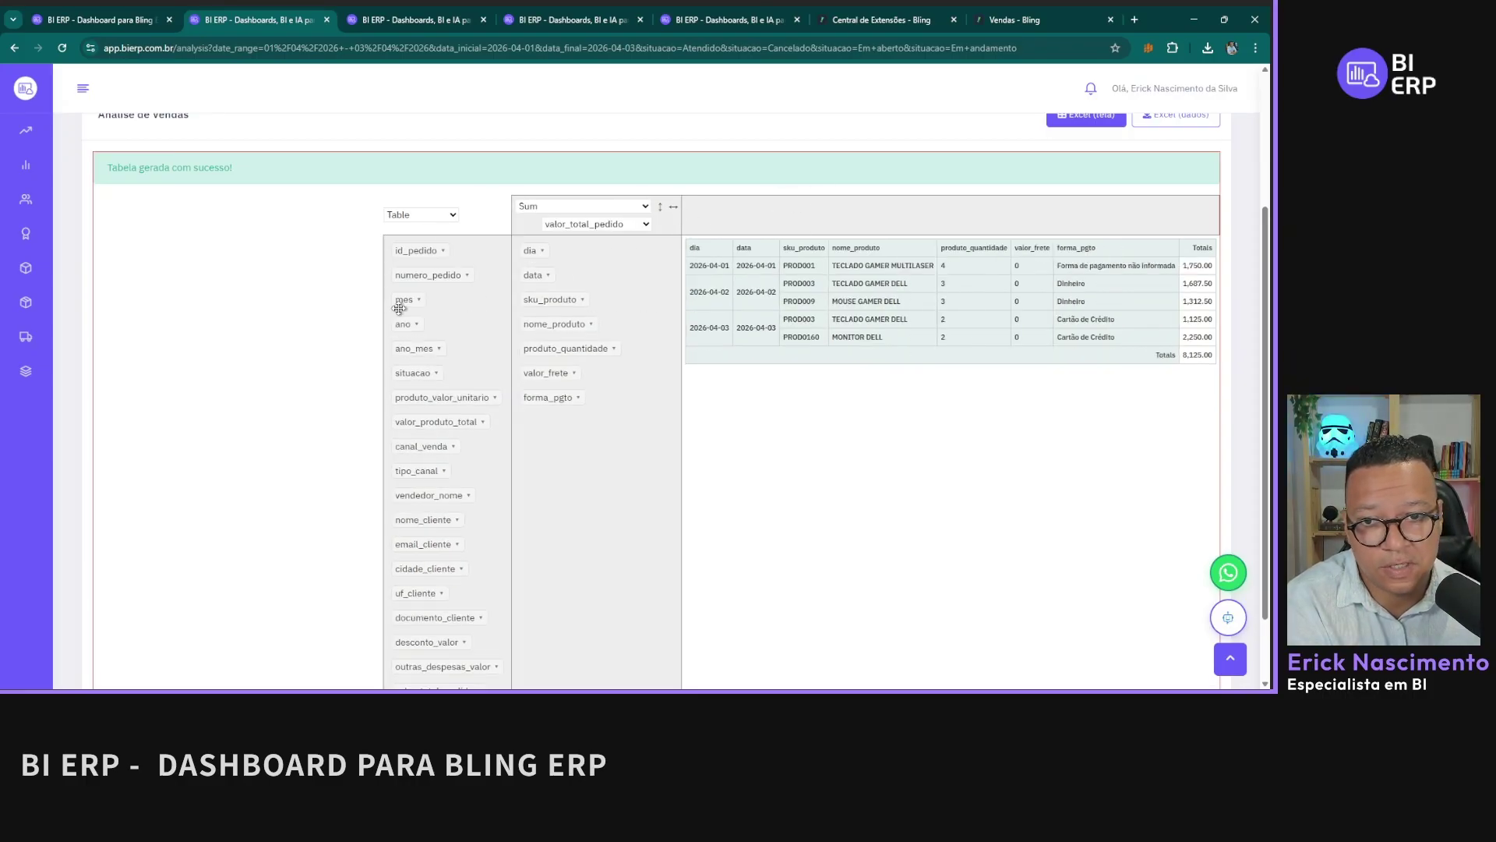
{"action": "scroll", "coordinate": [429, 421], "scroll_direction": "down", "scroll_amount": 1}
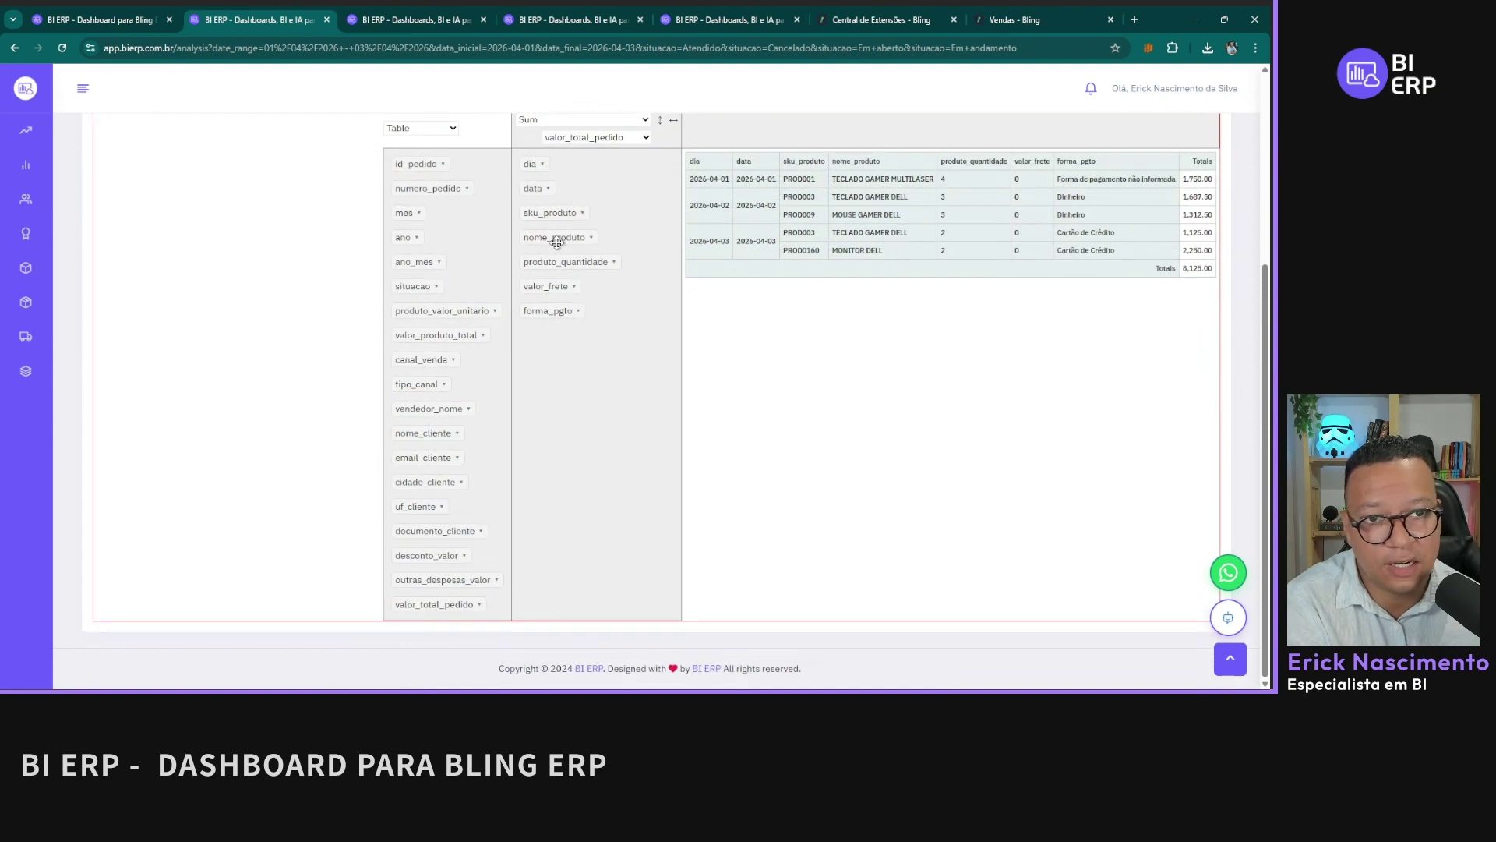
Step: Review the fields available as the summed value of the pivot table, keeping valor_total_pedido
{"action": "scroll", "coordinate": [576, 351], "scroll_direction": "up", "scroll_amount": 3}
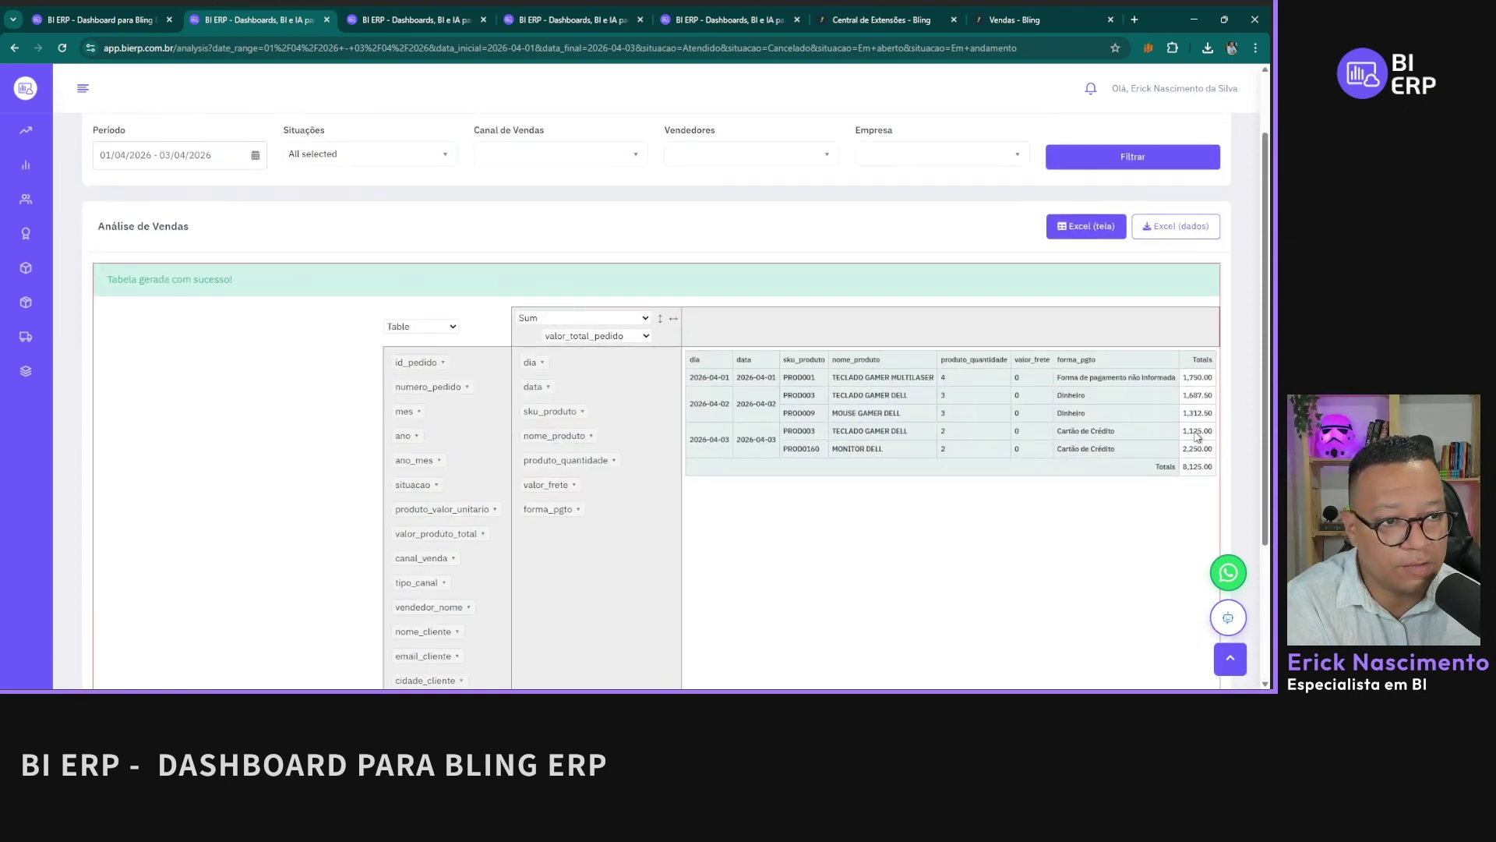
{"action": "left_click", "coordinate": [573, 338]}
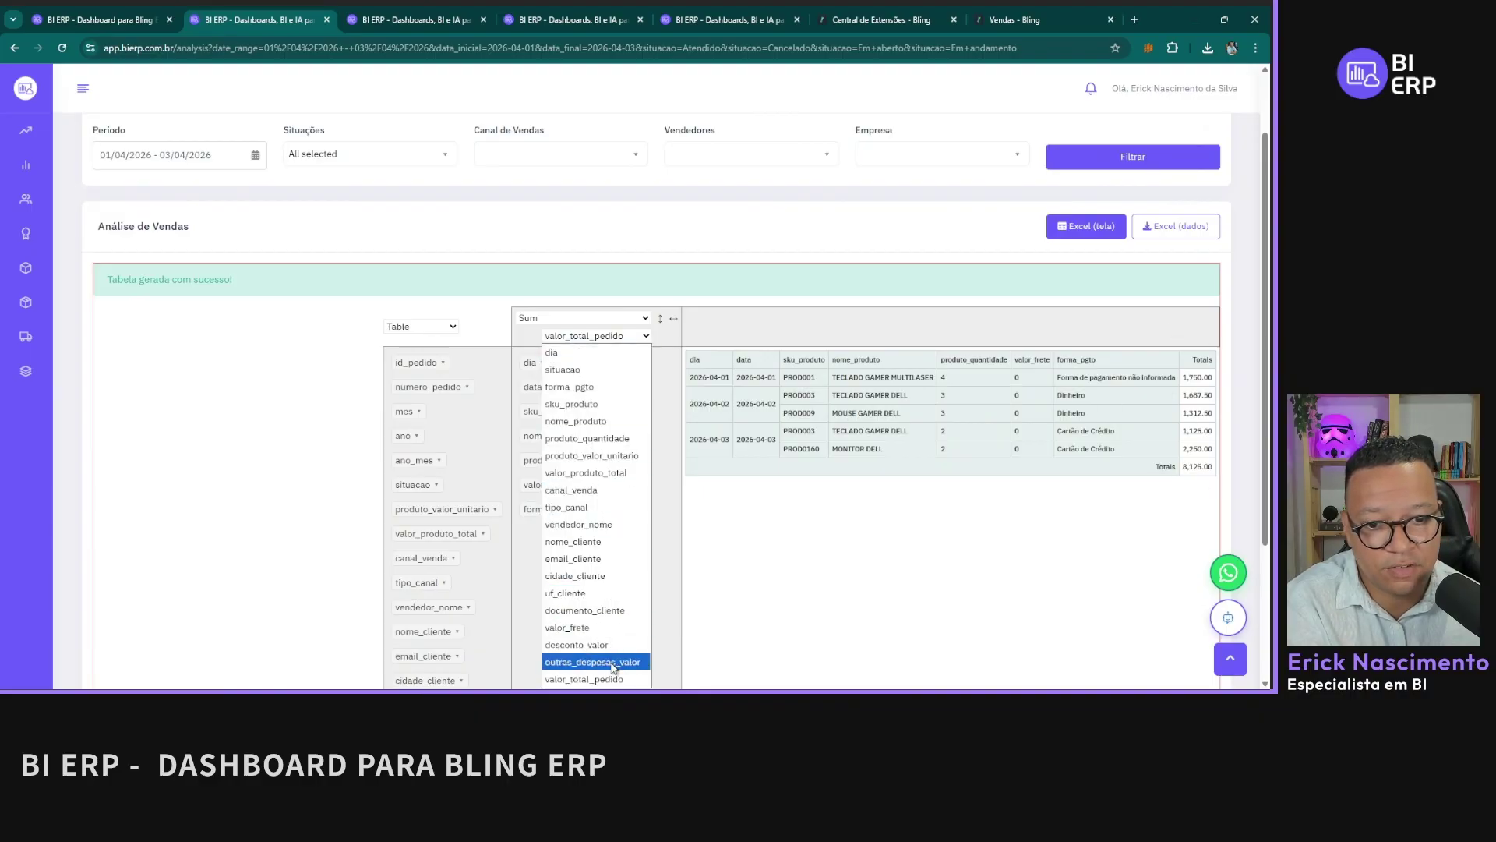
{"action": "scroll", "coordinate": [590, 444], "scroll_direction": "up", "scroll_amount": 3}
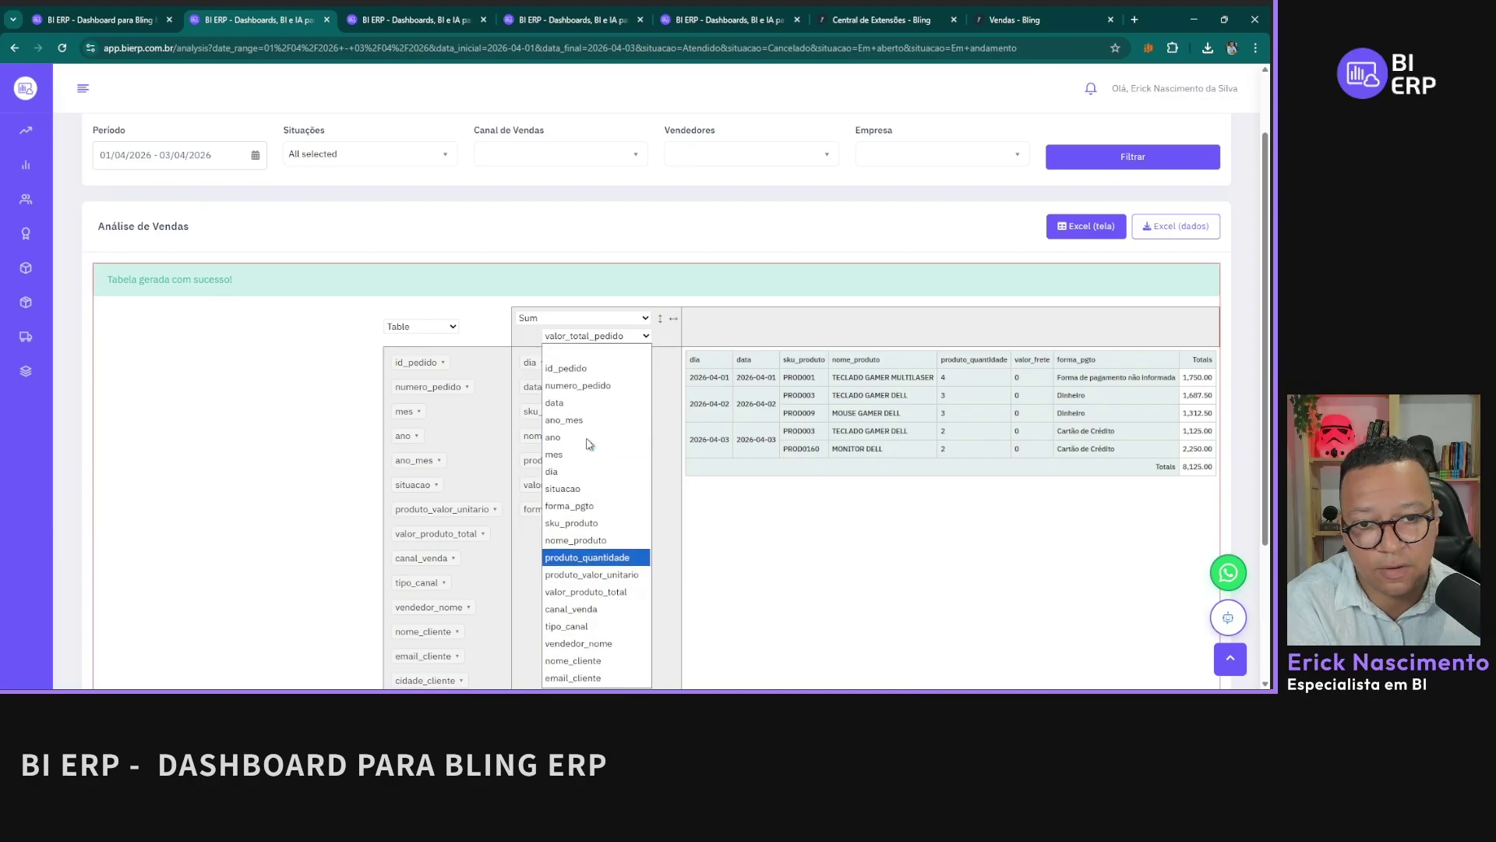
{"action": "left_click", "coordinate": [711, 594]}
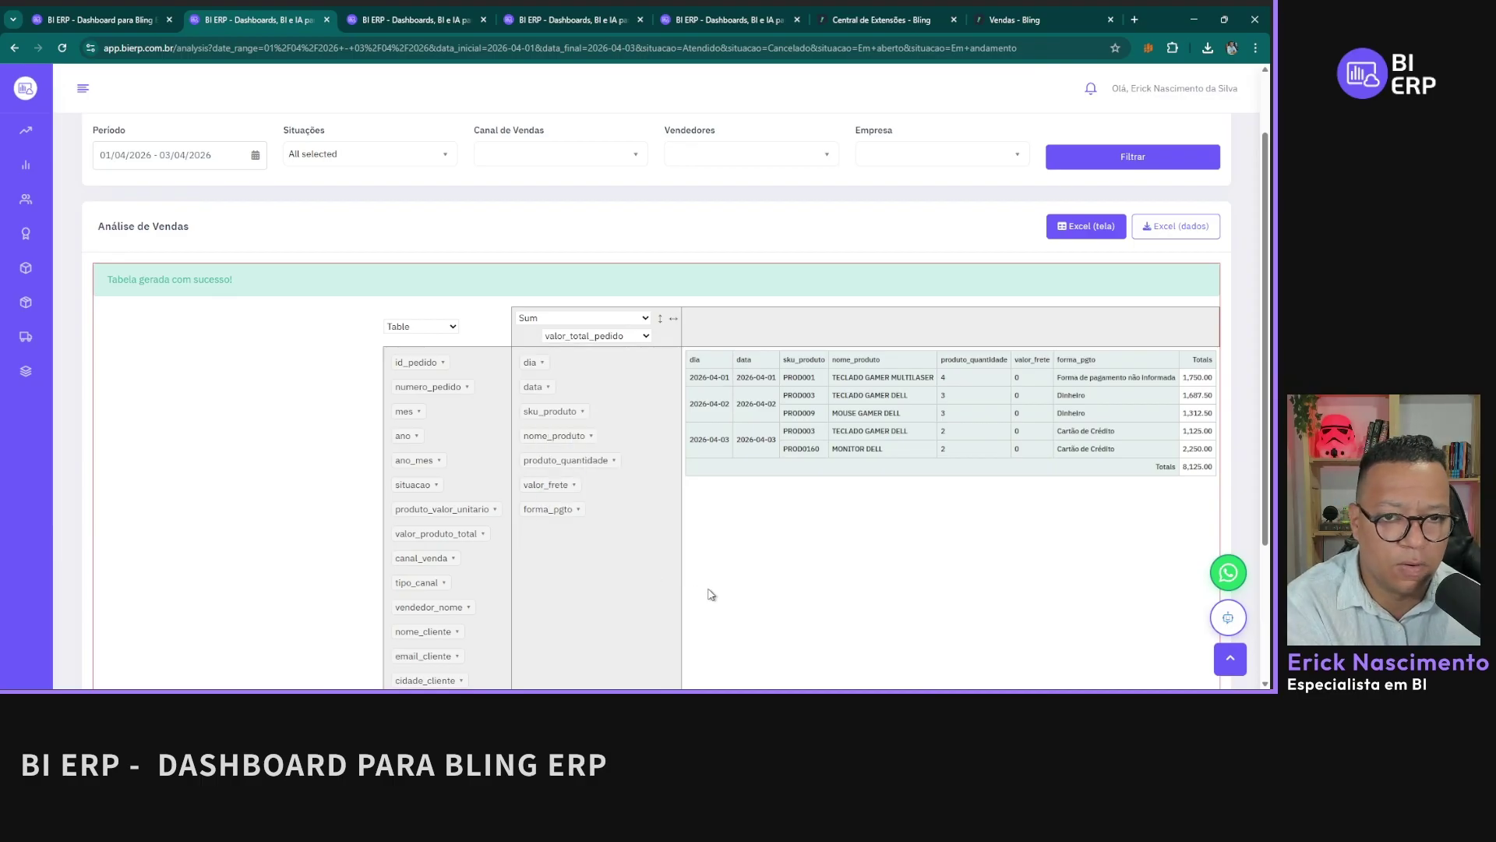
Step: Cycle through the row sort orders and leave the pivot rows sorted from highest to lowest total
{"action": "left_click", "coordinate": [647, 338]}
{"action": "left_click", "coordinate": [658, 320]}
{"action": "left_click", "coordinate": [659, 319]}
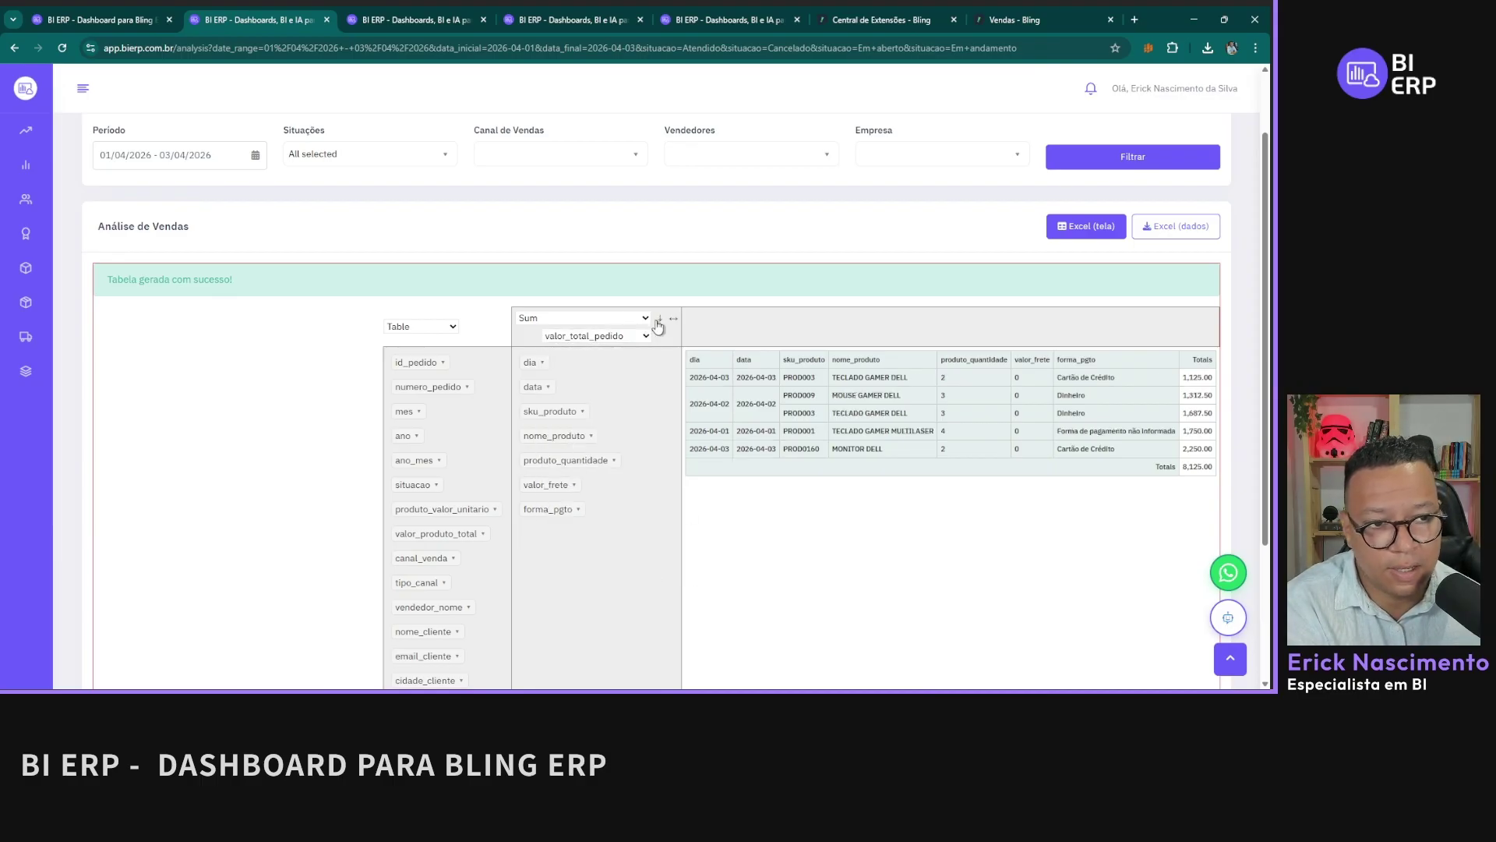
{"action": "left_click", "coordinate": [657, 321]}
{"action": "left_click", "coordinate": [657, 321]}
{"action": "left_click", "coordinate": [658, 321]}
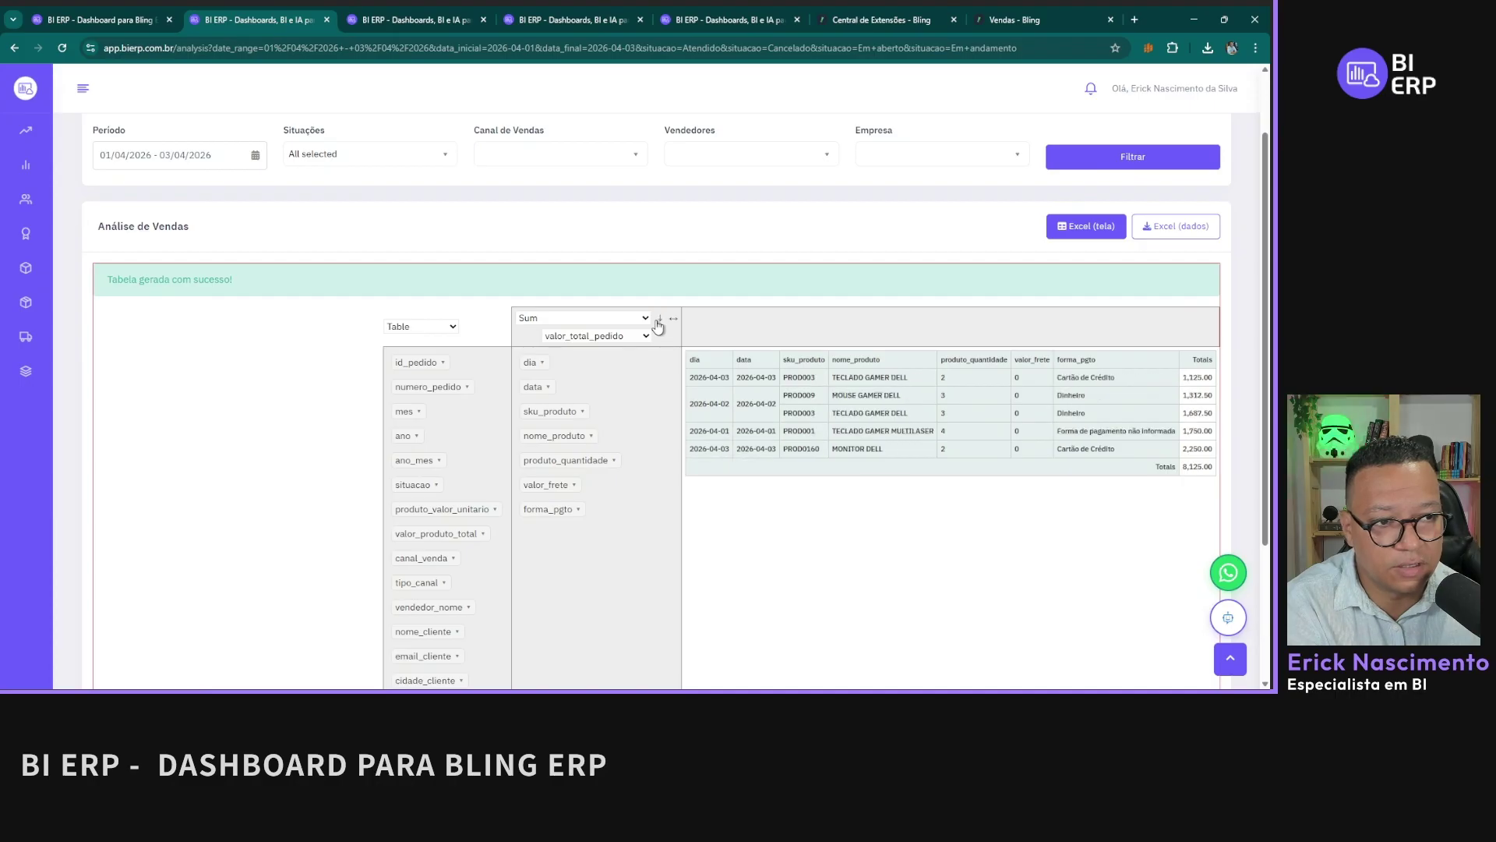
{"action": "left_click", "coordinate": [658, 321]}
Step: Review the value field choices and the available aggregation functions, keeping Sum of valor_total_pedido
{"action": "left_click", "coordinate": [592, 336]}
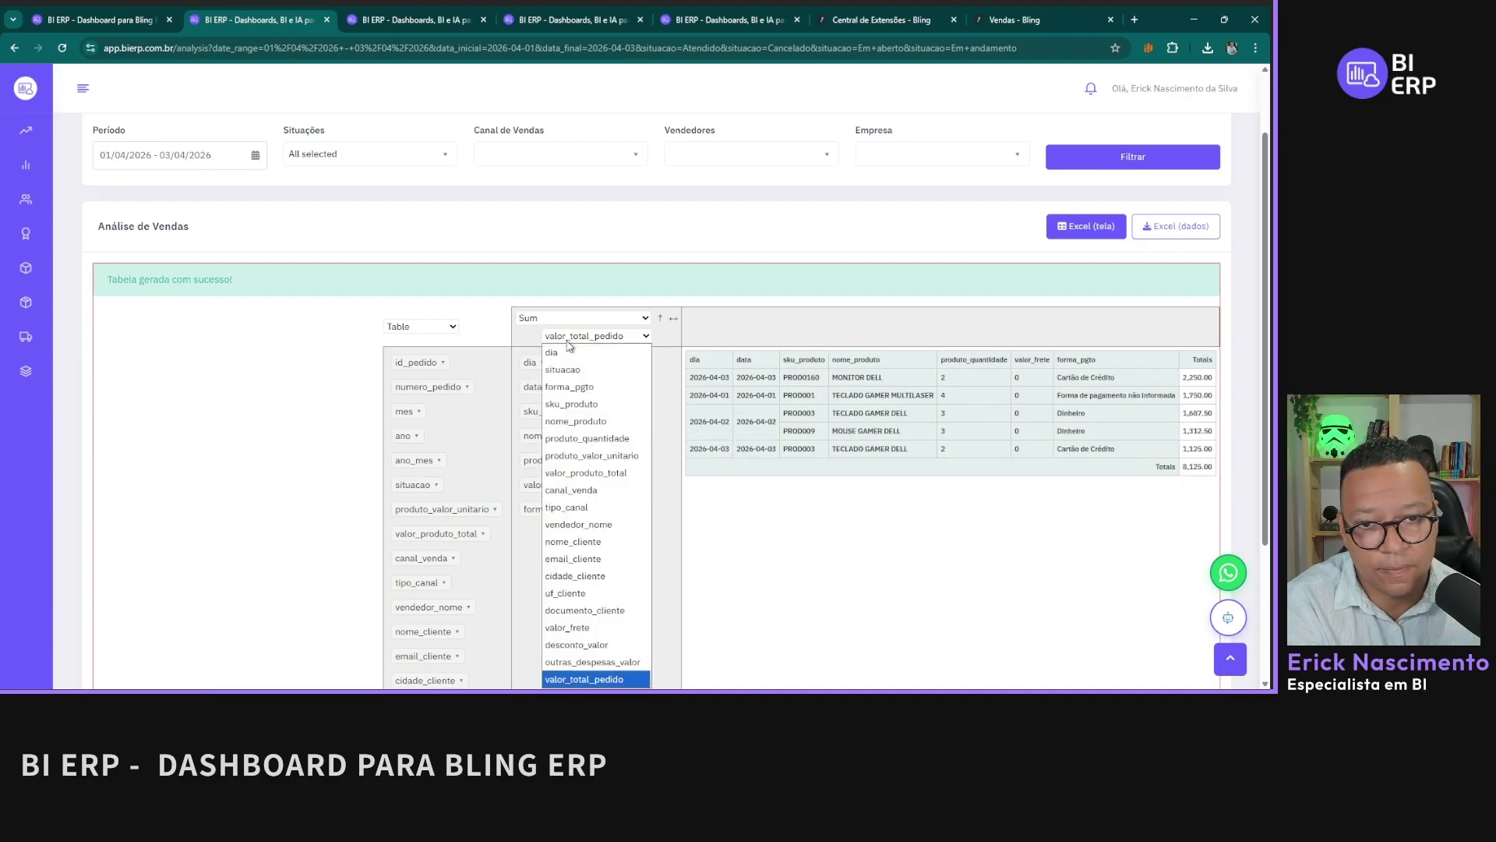
{"action": "left_click", "coordinate": [568, 343]}
{"action": "left_click", "coordinate": [557, 317]}
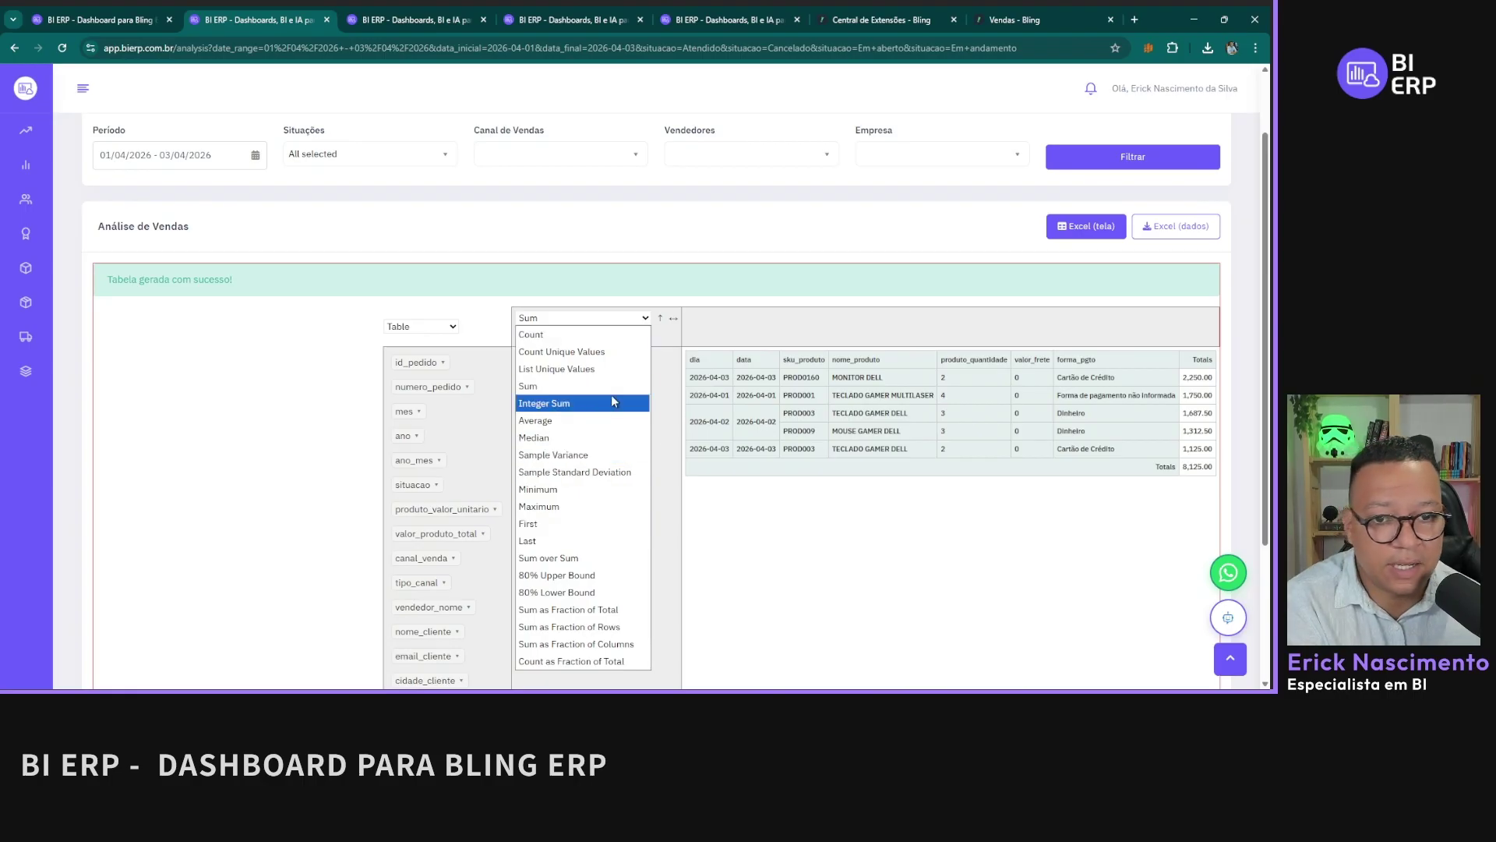
{"action": "left_click", "coordinate": [705, 578]}
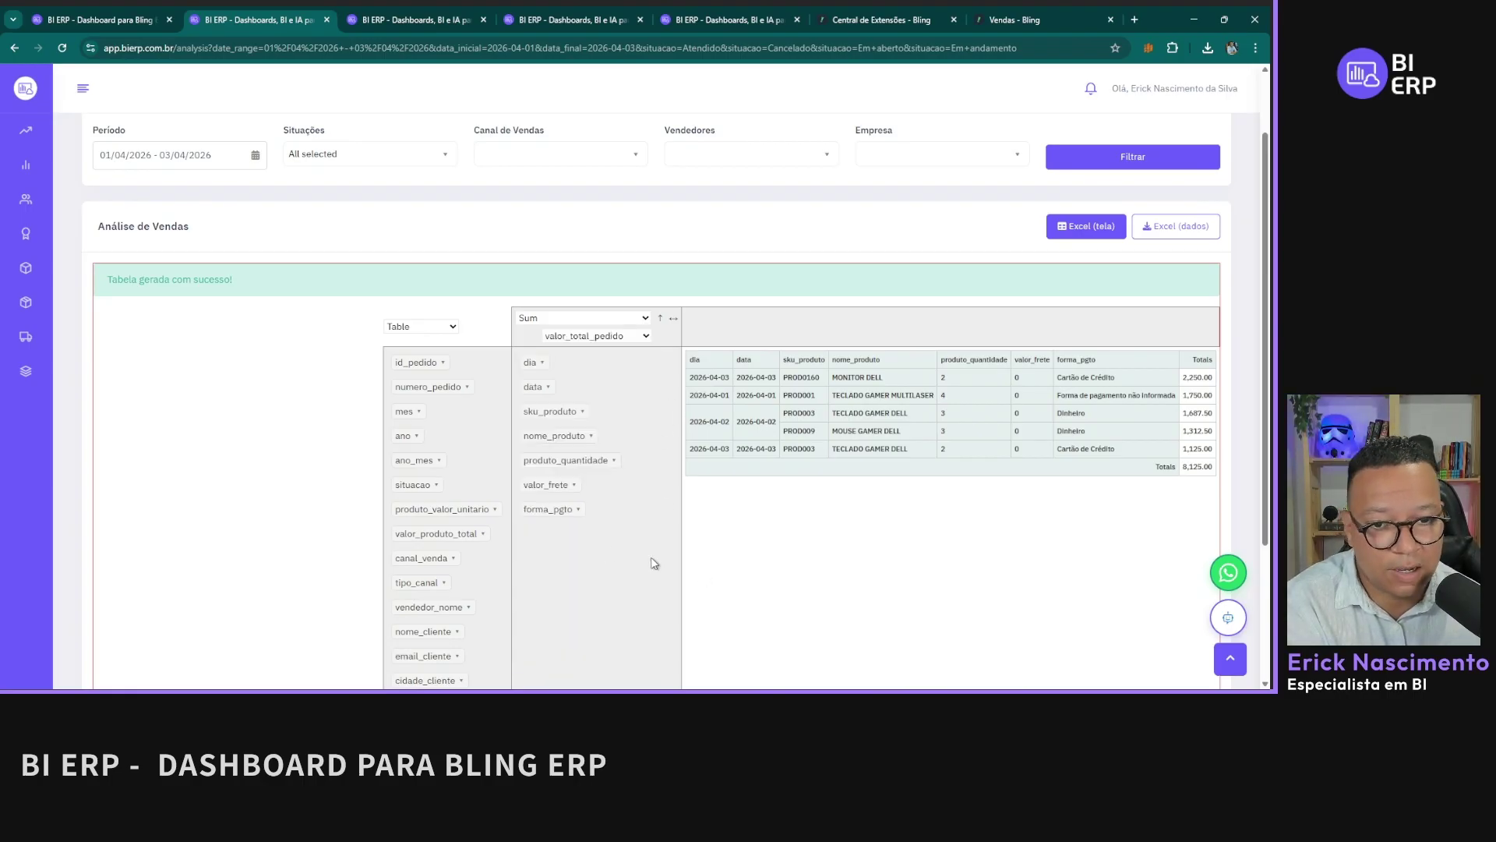
Step: Try the Table Barchart and Heatmap display types for the pivot table and set it to Row Heatmap
{"action": "scroll", "coordinate": [636, 553], "scroll_direction": "down", "scroll_amount": 1}
{"action": "scroll", "coordinate": [636, 553], "scroll_direction": "down", "scroll_amount": 1}
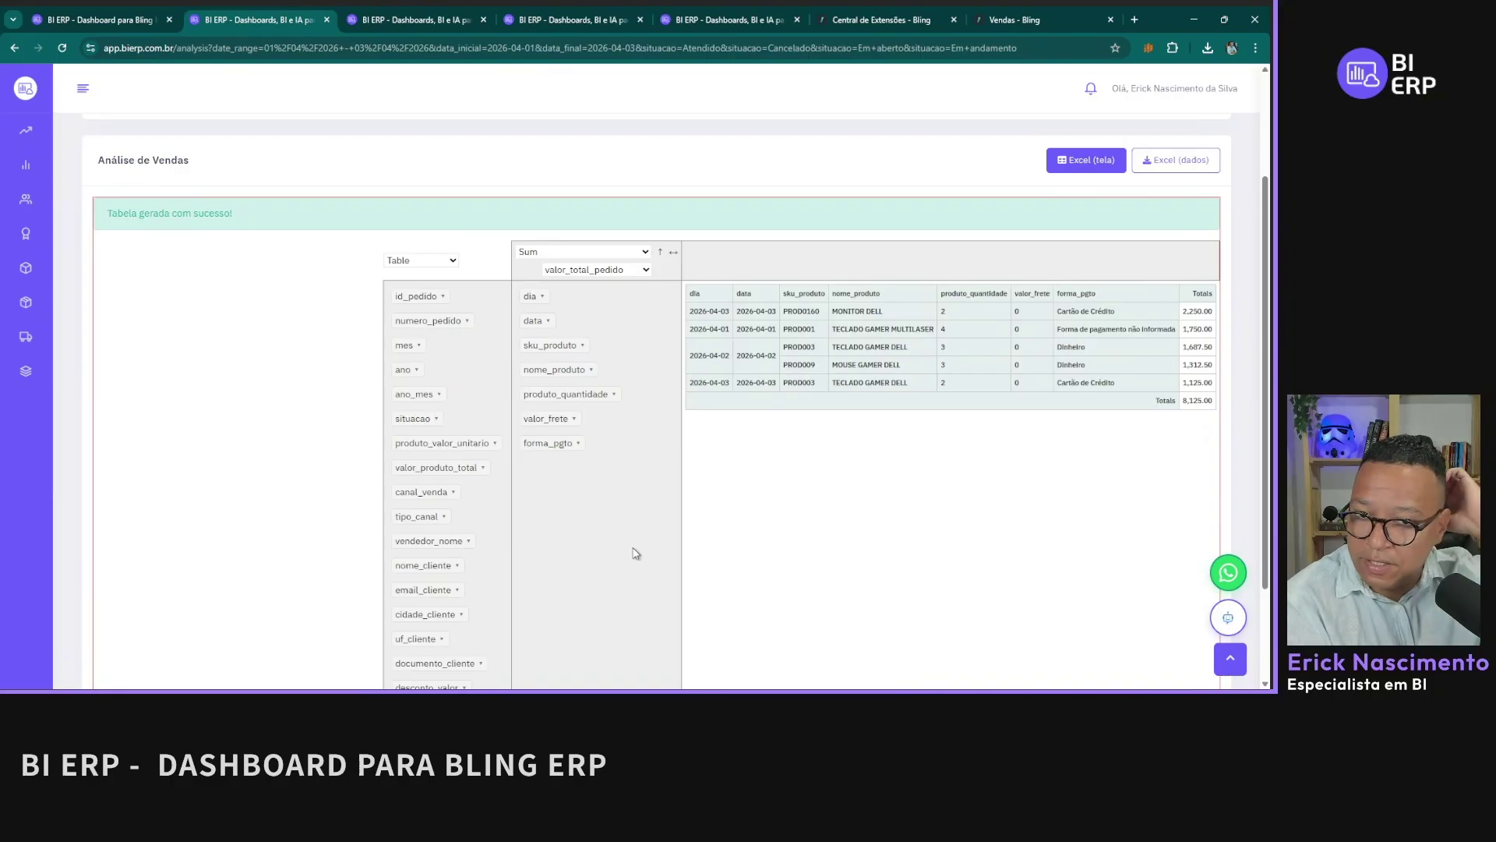
{"action": "left_click", "coordinate": [434, 263]}
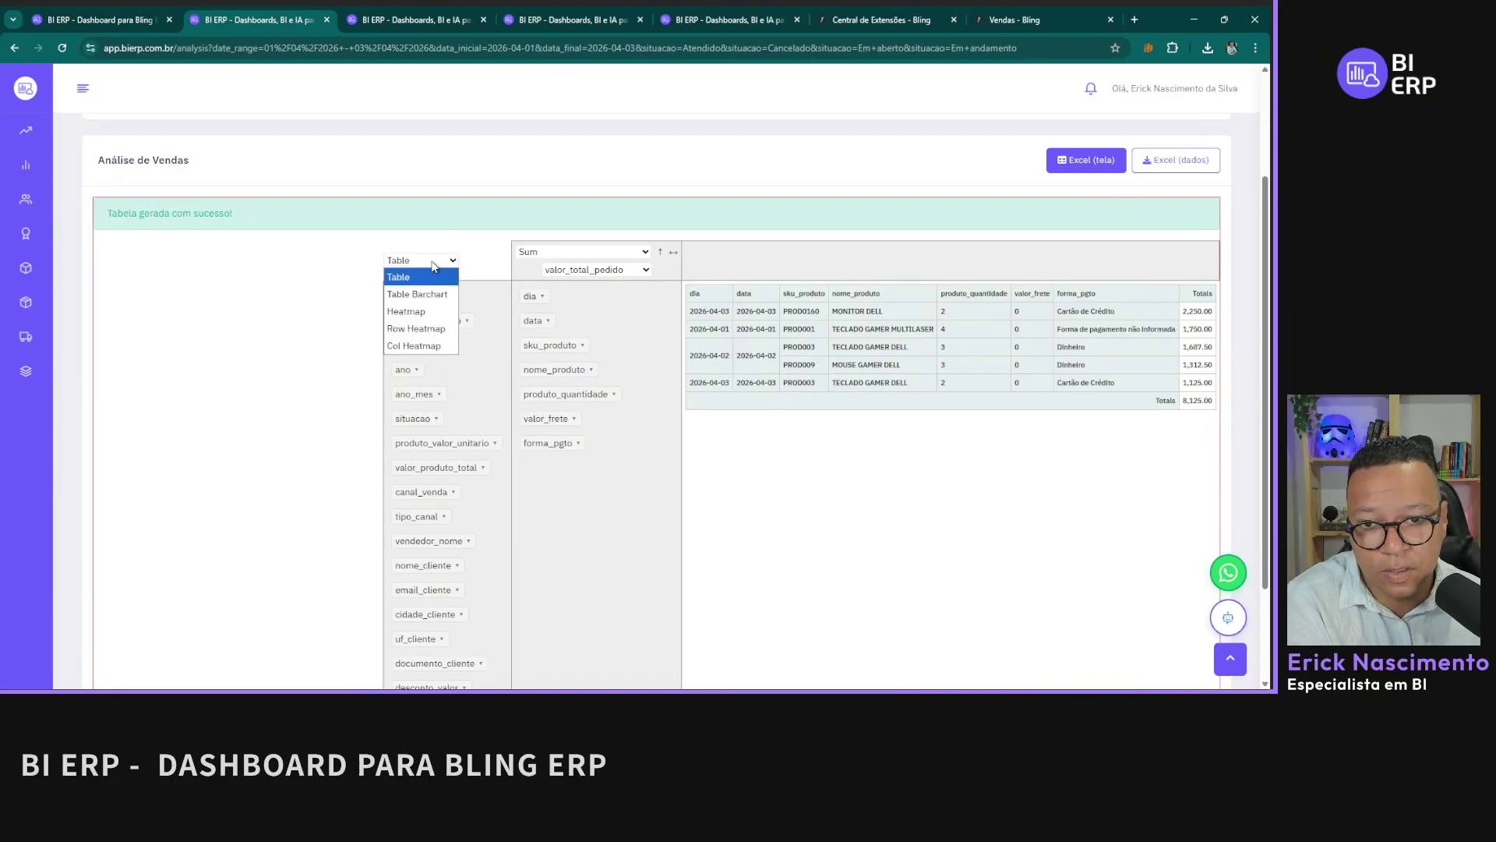
{"action": "left_click", "coordinate": [433, 294]}
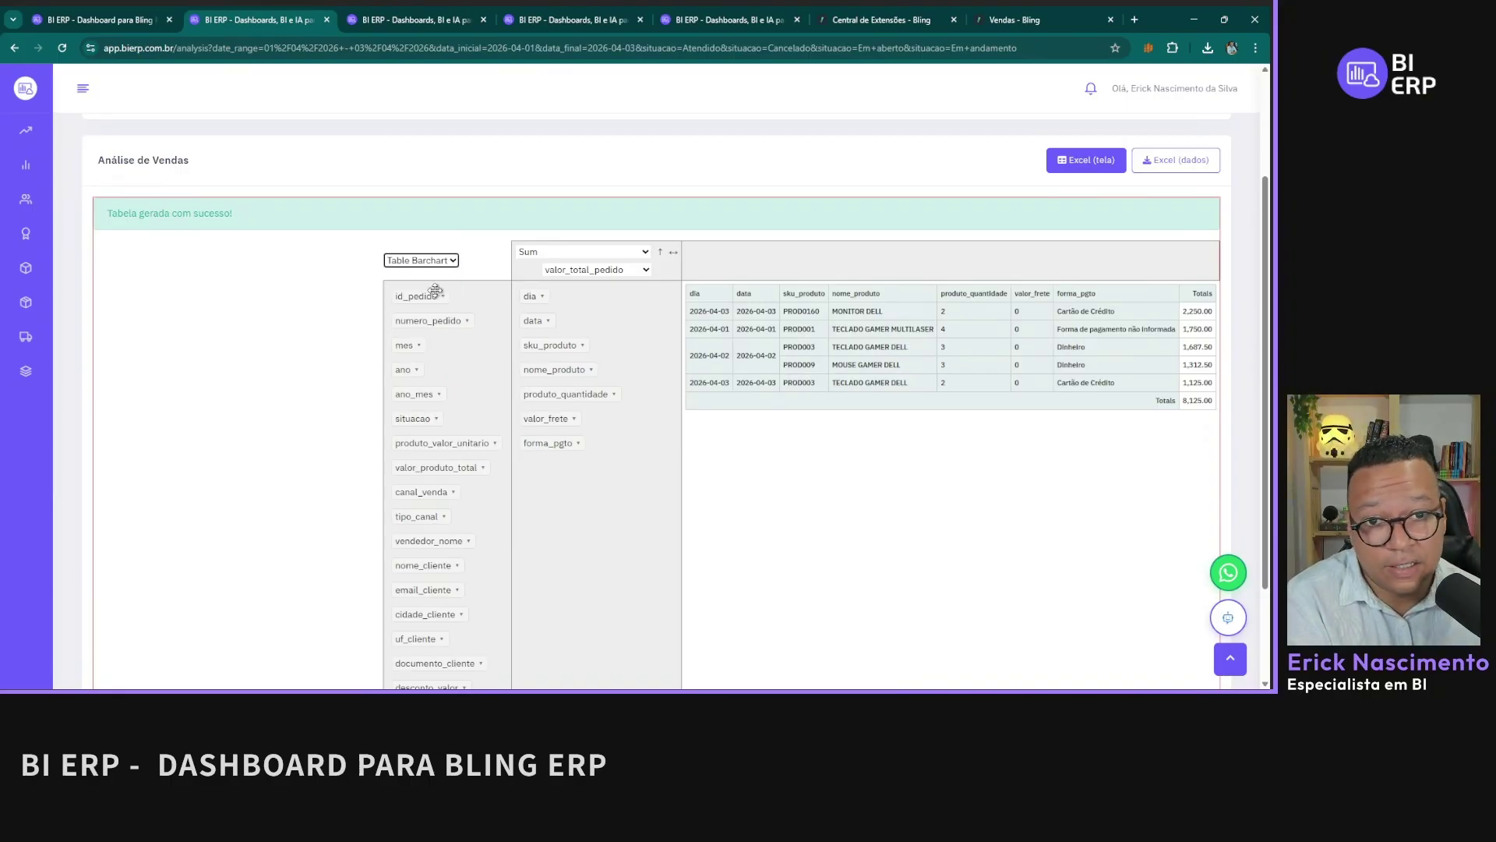
{"action": "left_click", "coordinate": [420, 260]}
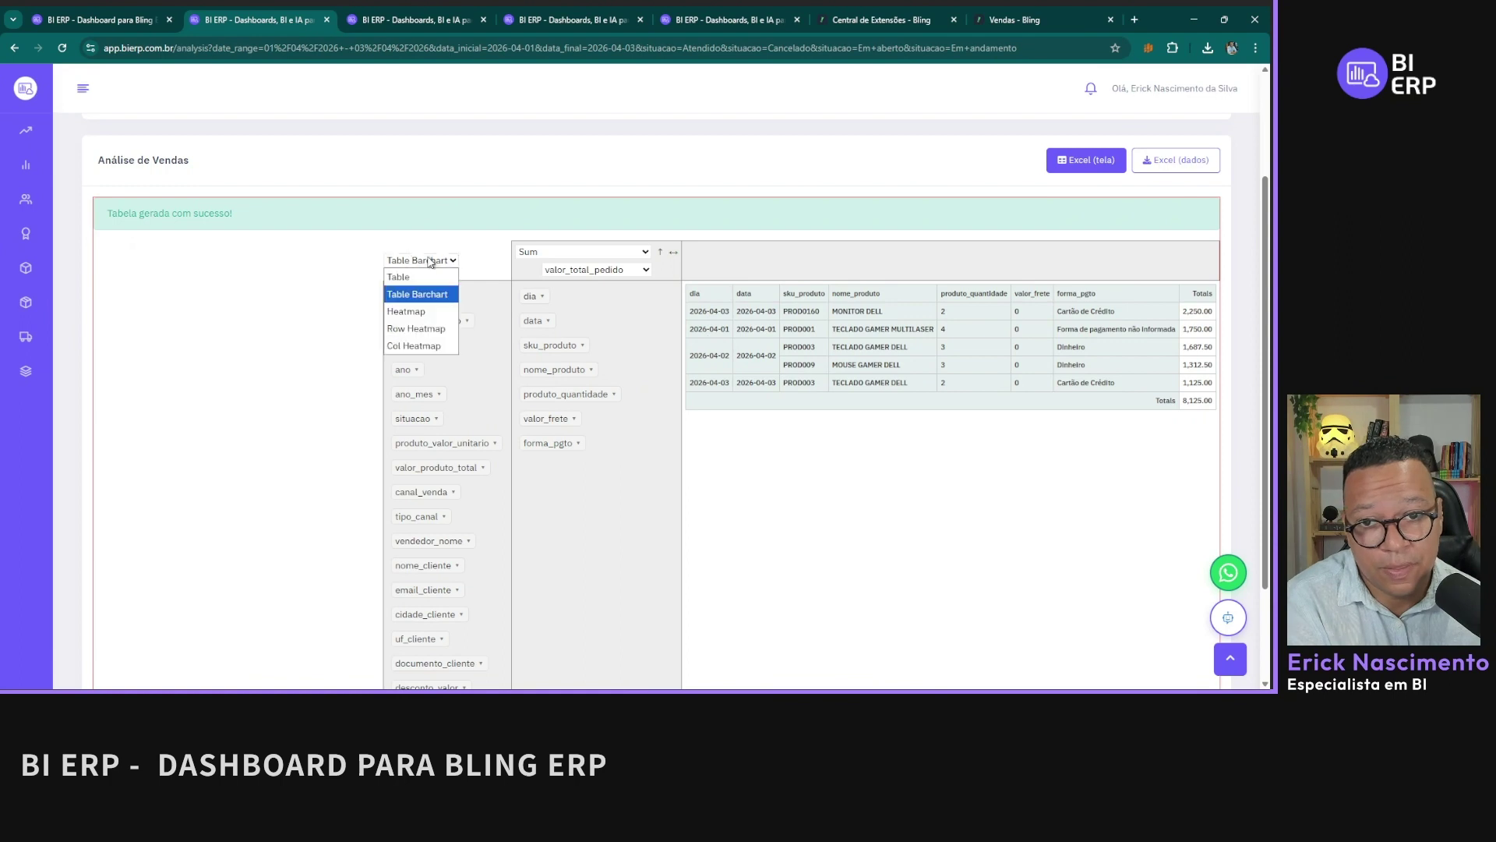
{"action": "left_click", "coordinate": [425, 310]}
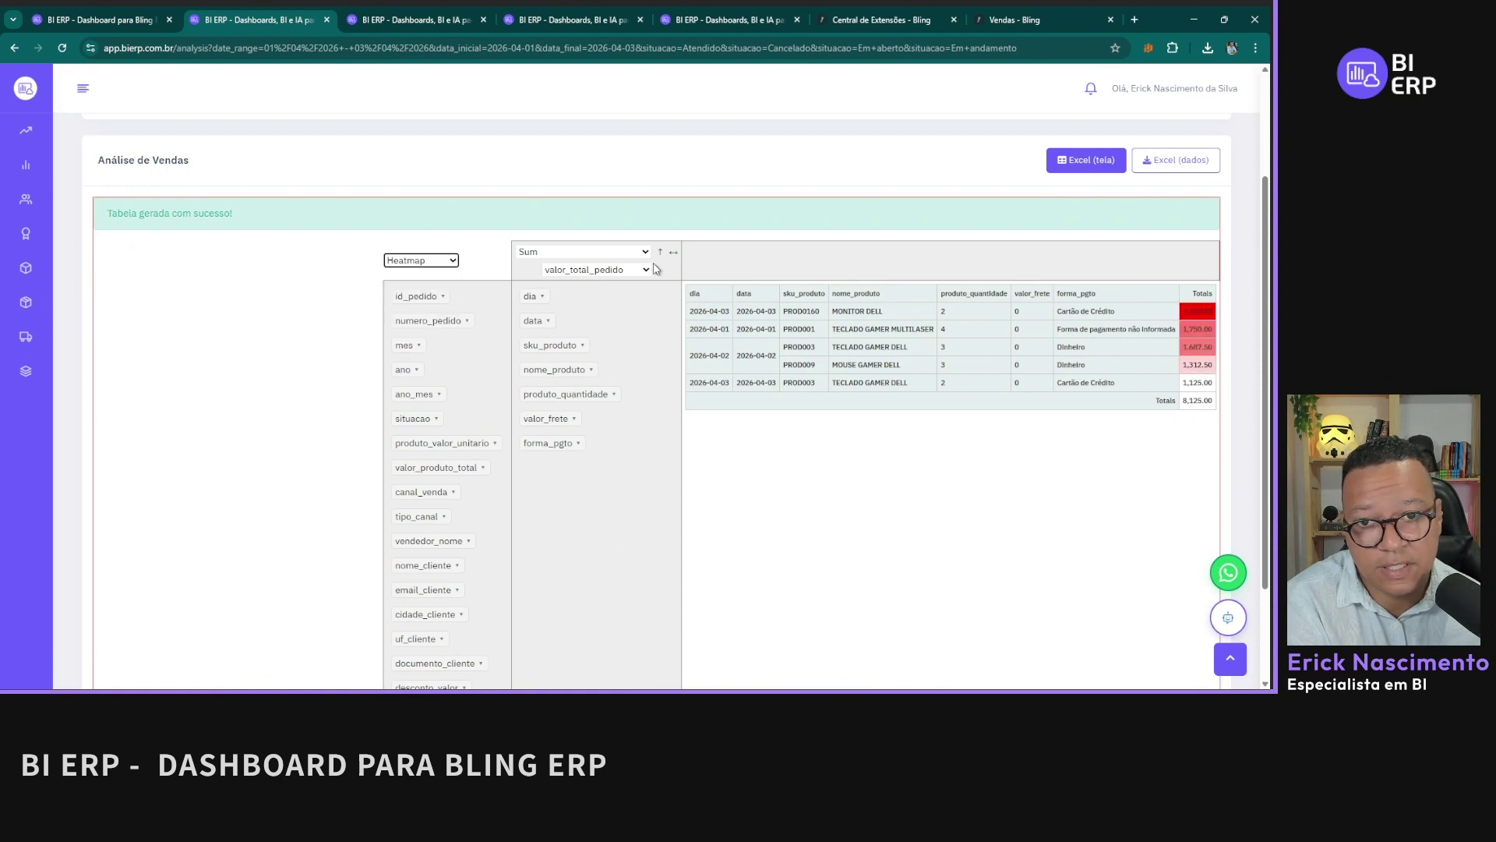
{"action": "left_click", "coordinate": [421, 260]}
{"action": "left_click", "coordinate": [422, 334]}
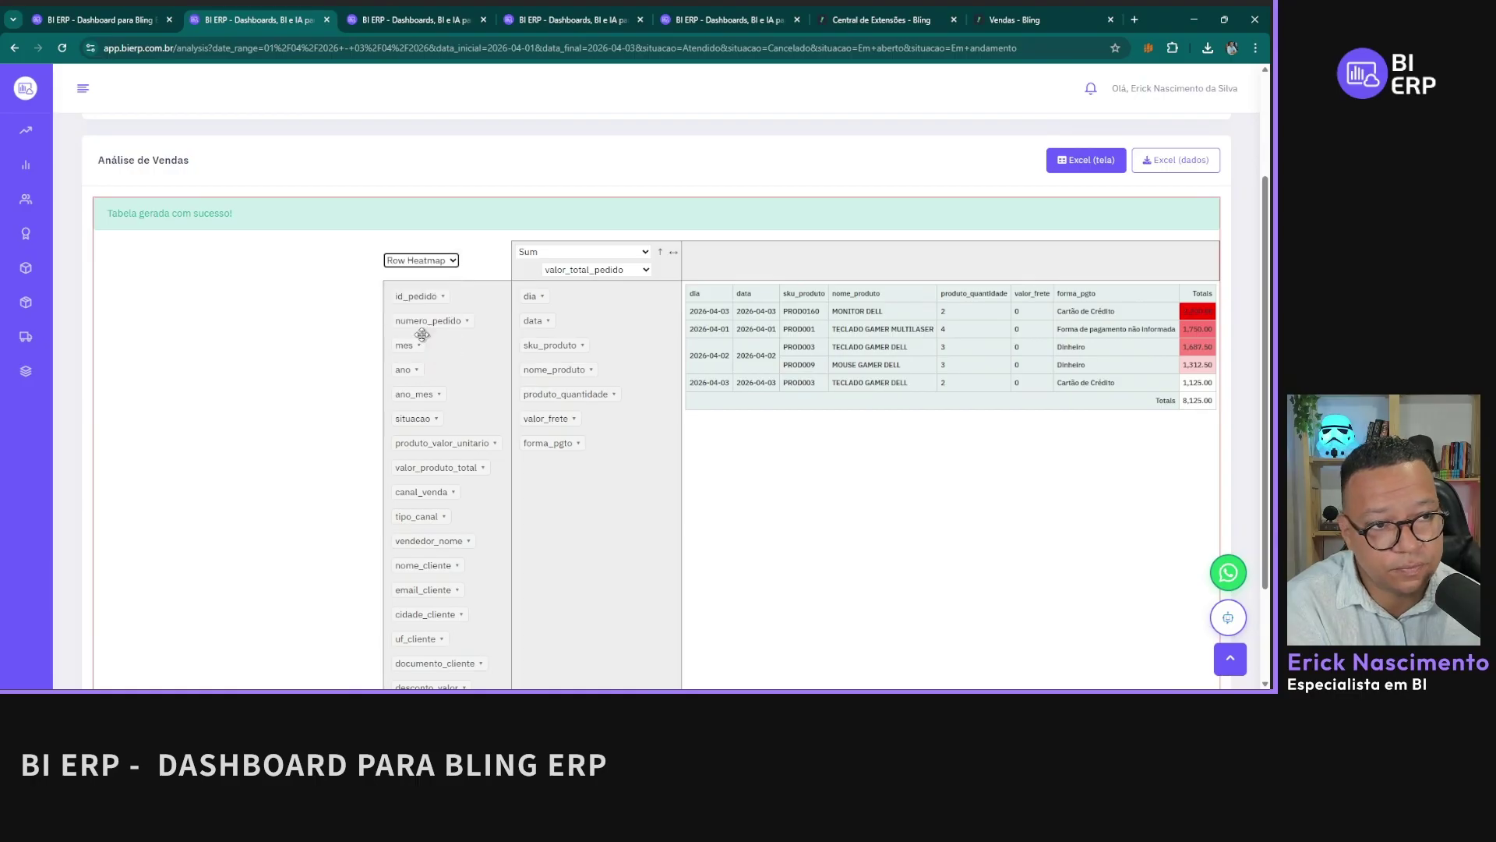
{"action": "left_click", "coordinate": [432, 263]}
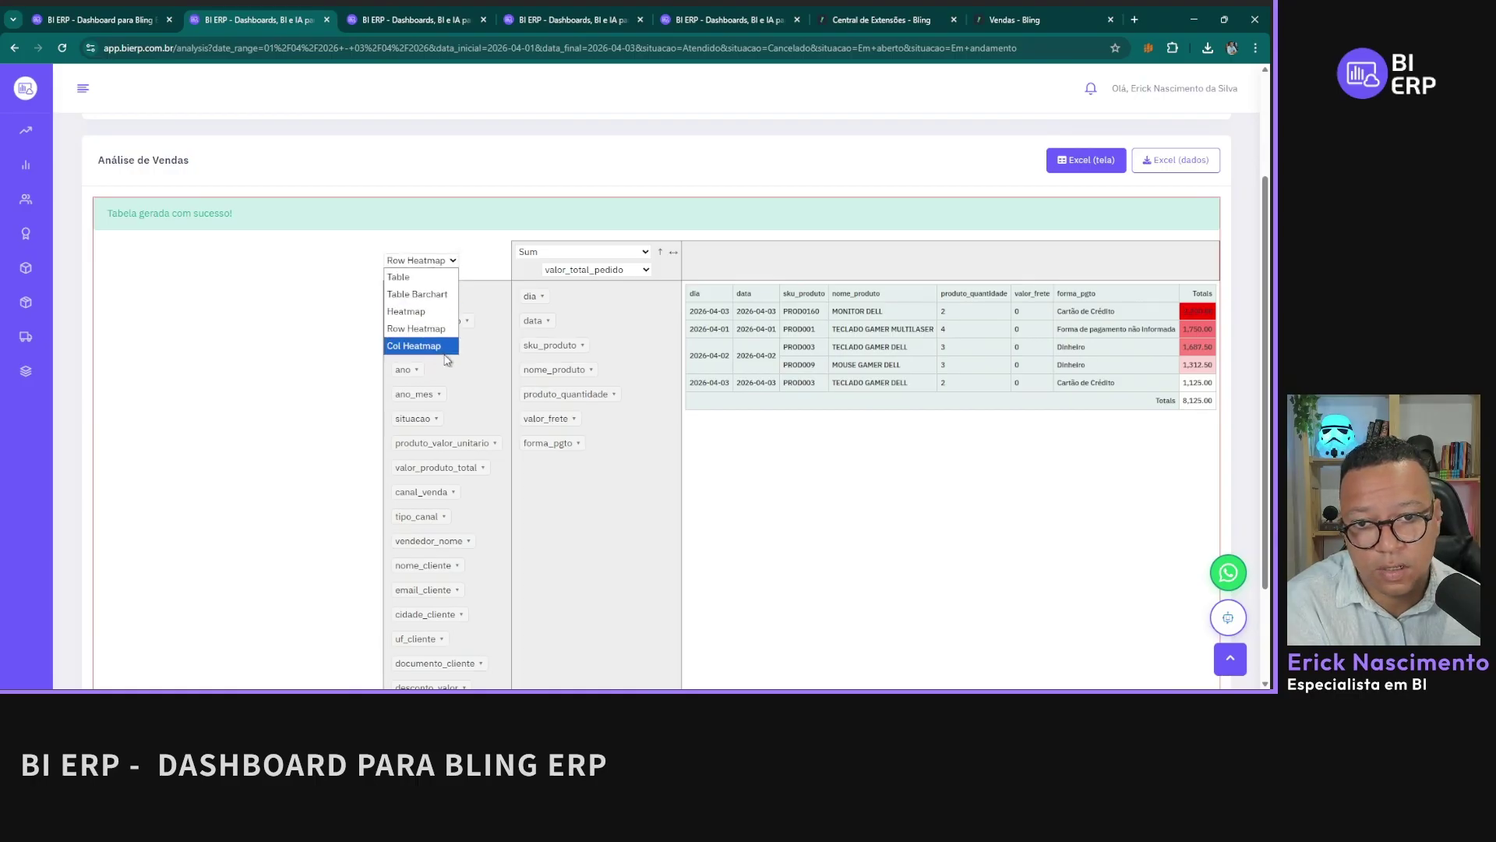
{"action": "left_click", "coordinate": [1025, 520]}
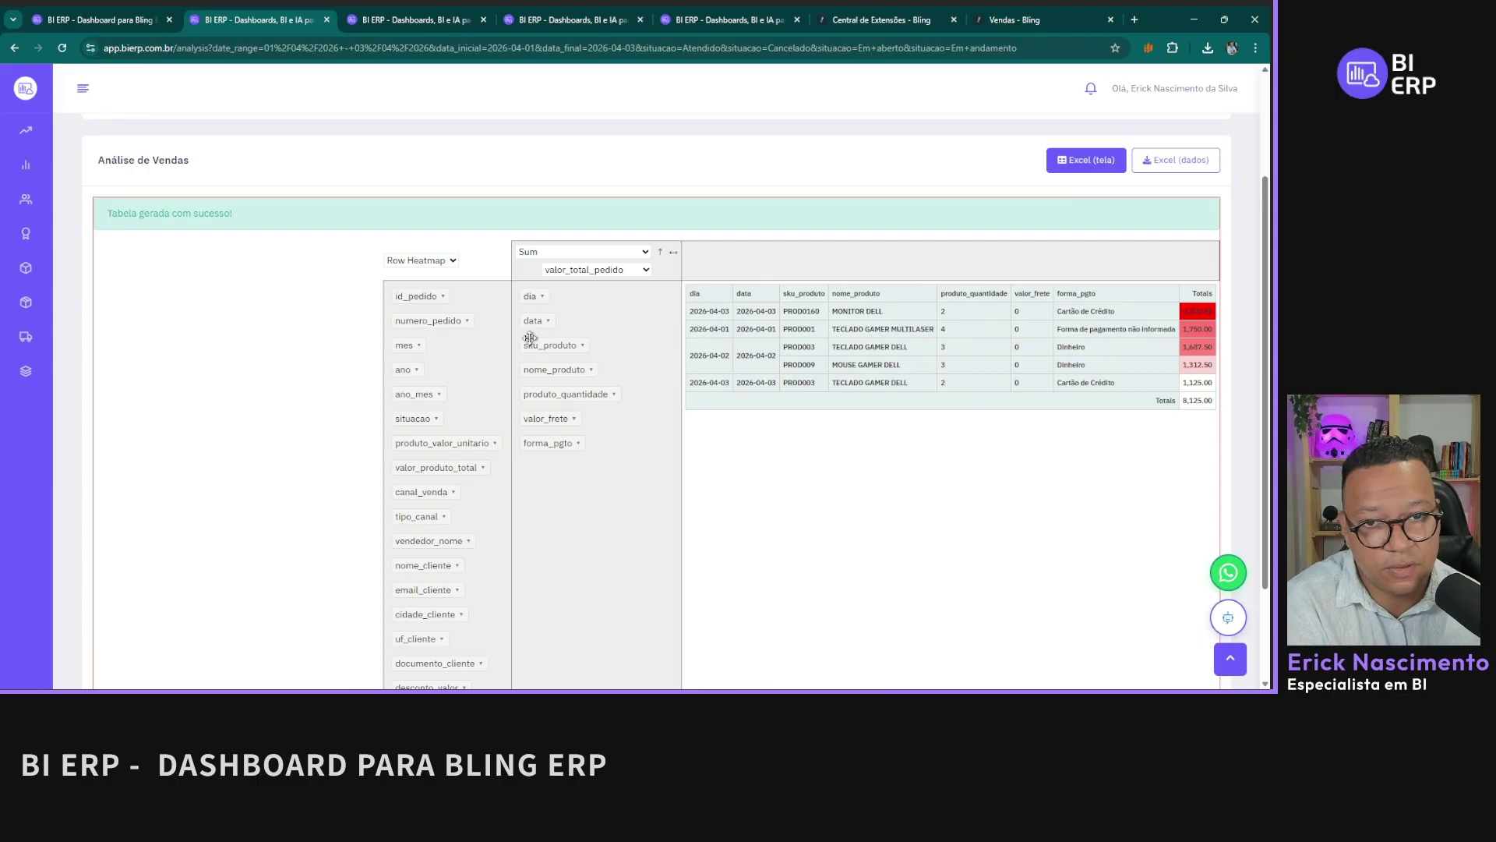
Step: Set the pivot table to Heatmap and rearrange its fields, removing forma_pgto and valor_frete from the rows and moving nome_produto to the columns
{"action": "left_click", "coordinate": [421, 260]}
{"action": "left_click", "coordinate": [420, 317]}
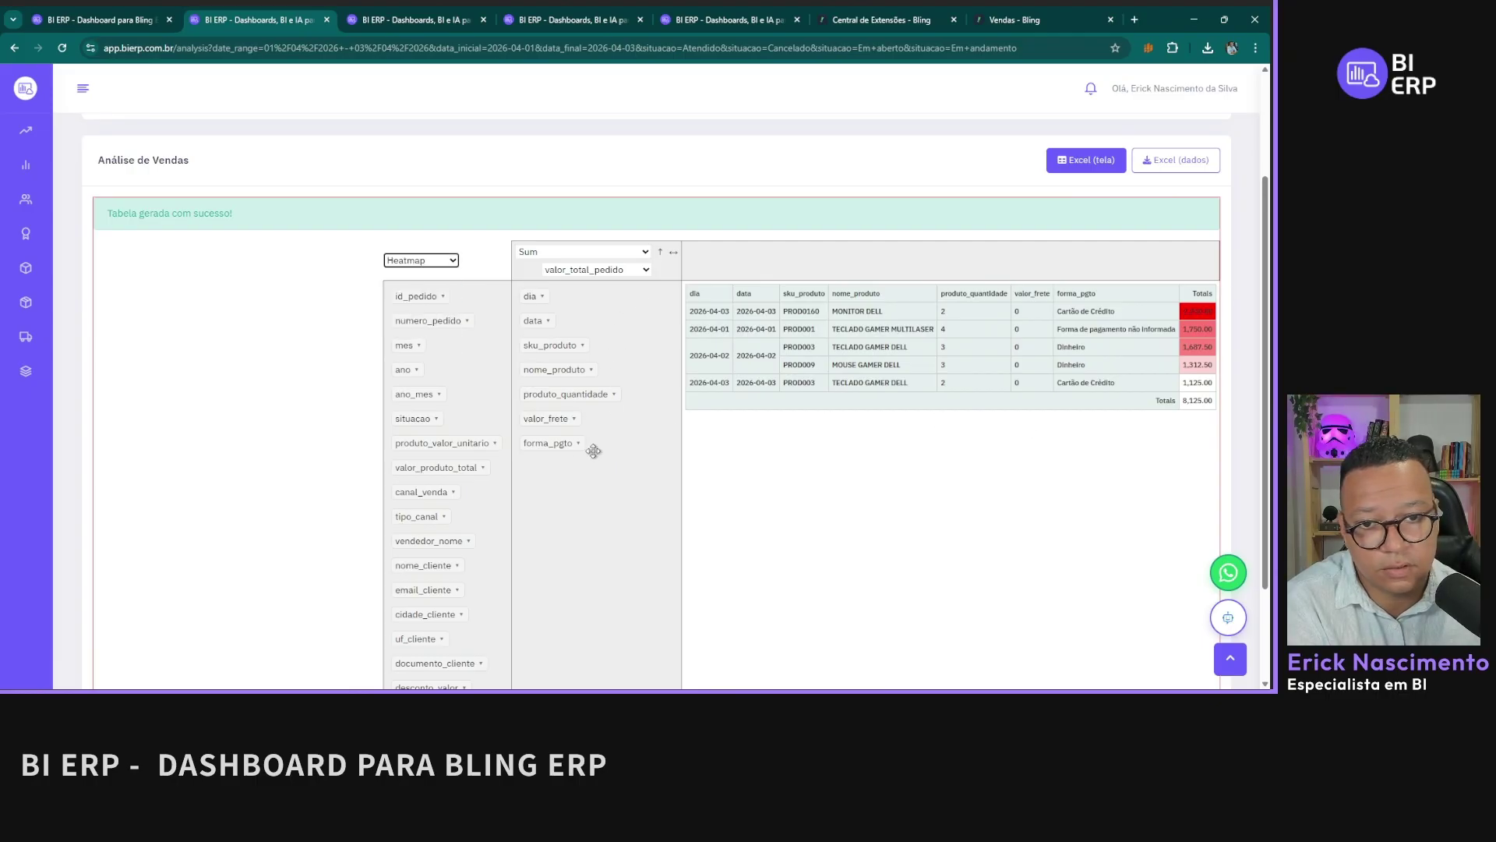
{"action": "left_click_drag", "start_coordinate": [558, 442], "coordinate": [356, 405]}
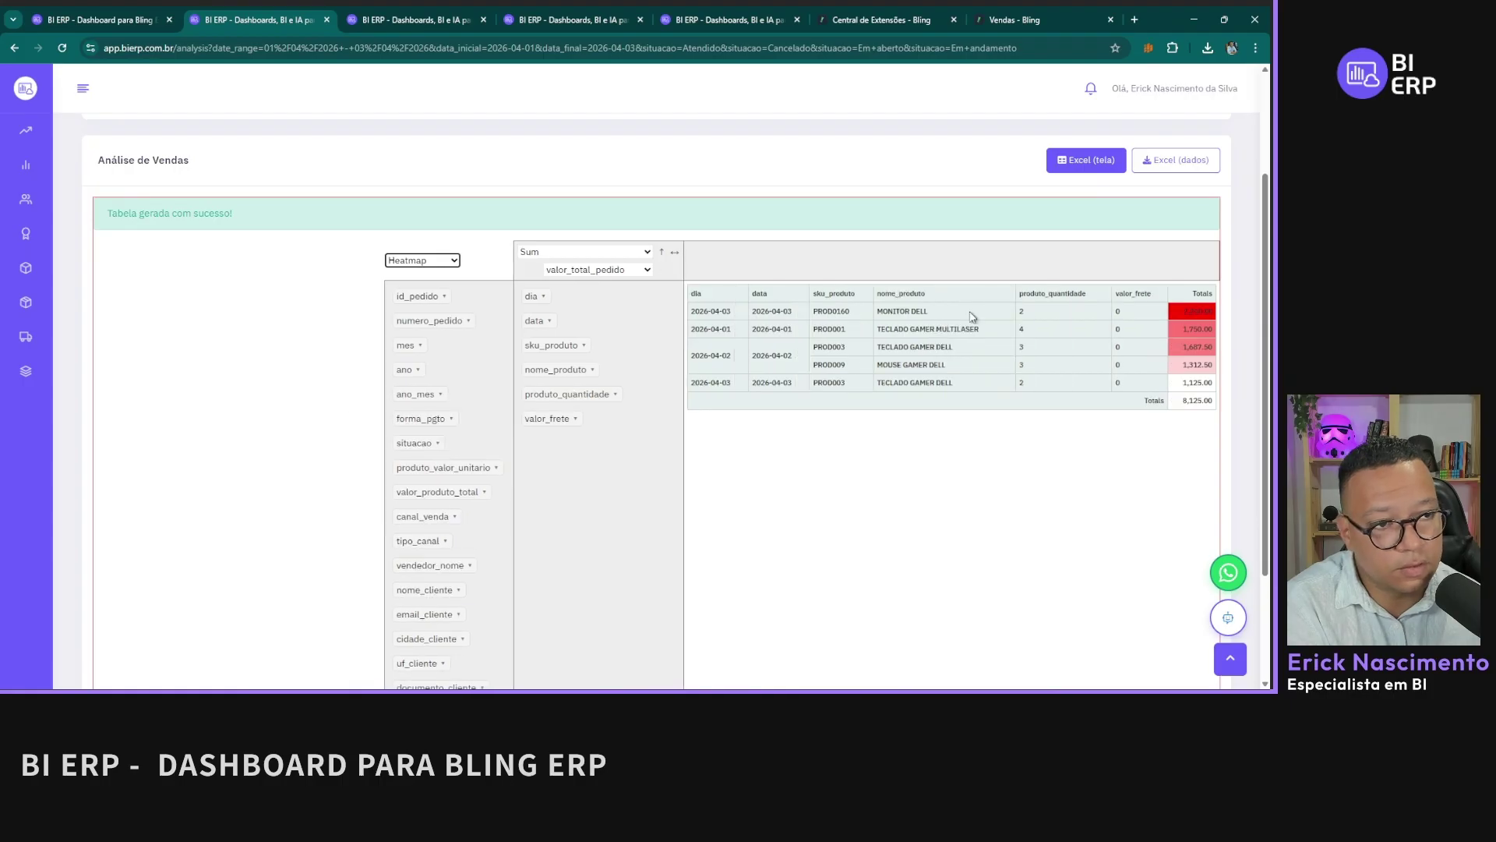
{"action": "left_click_drag", "start_coordinate": [568, 417], "coordinate": [360, 408]}
{"action": "left_click_drag", "start_coordinate": [549, 370], "coordinate": [783, 263]}
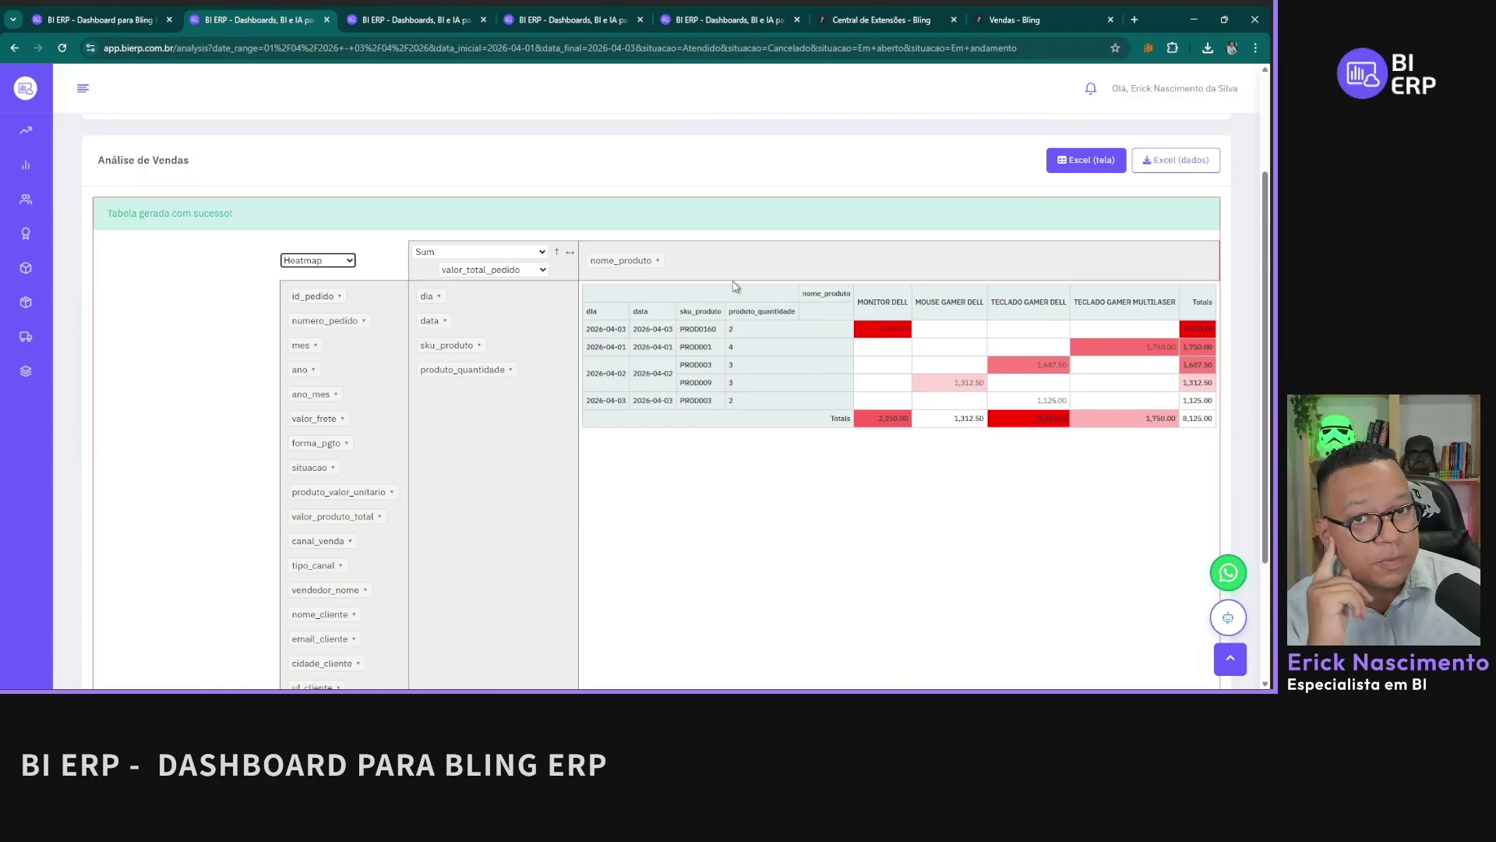
Step: Review the filter values of the nome_produto and dia fields in the pivot table, keeping all of them selected
{"action": "left_click", "coordinate": [657, 265]}
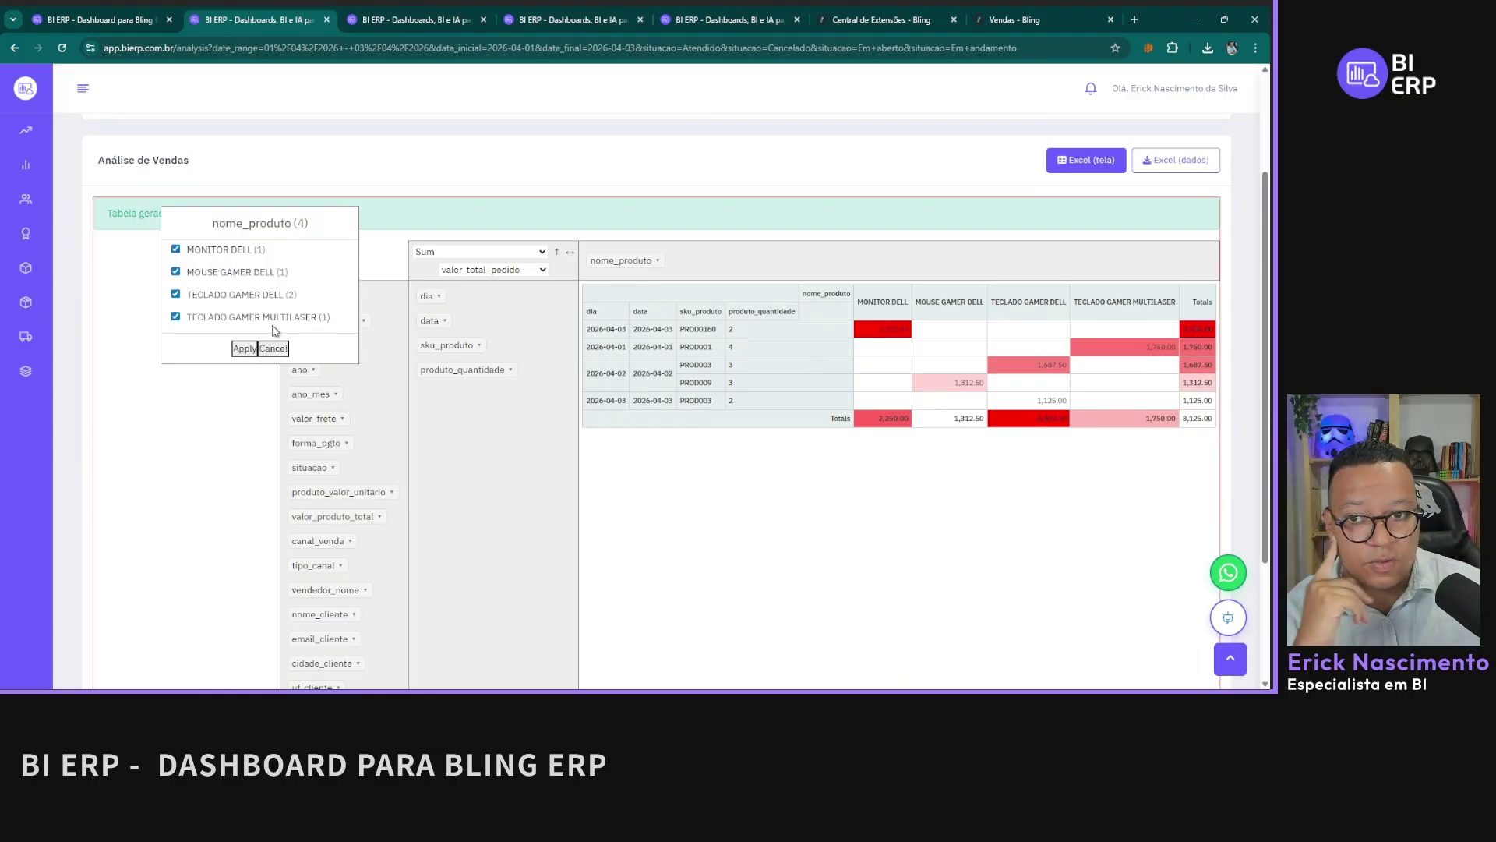
{"action": "scroll", "coordinate": [243, 324], "scroll_direction": "down", "scroll_amount": 2}
{"action": "scroll", "coordinate": [244, 324], "scroll_direction": "up", "scroll_amount": 3}
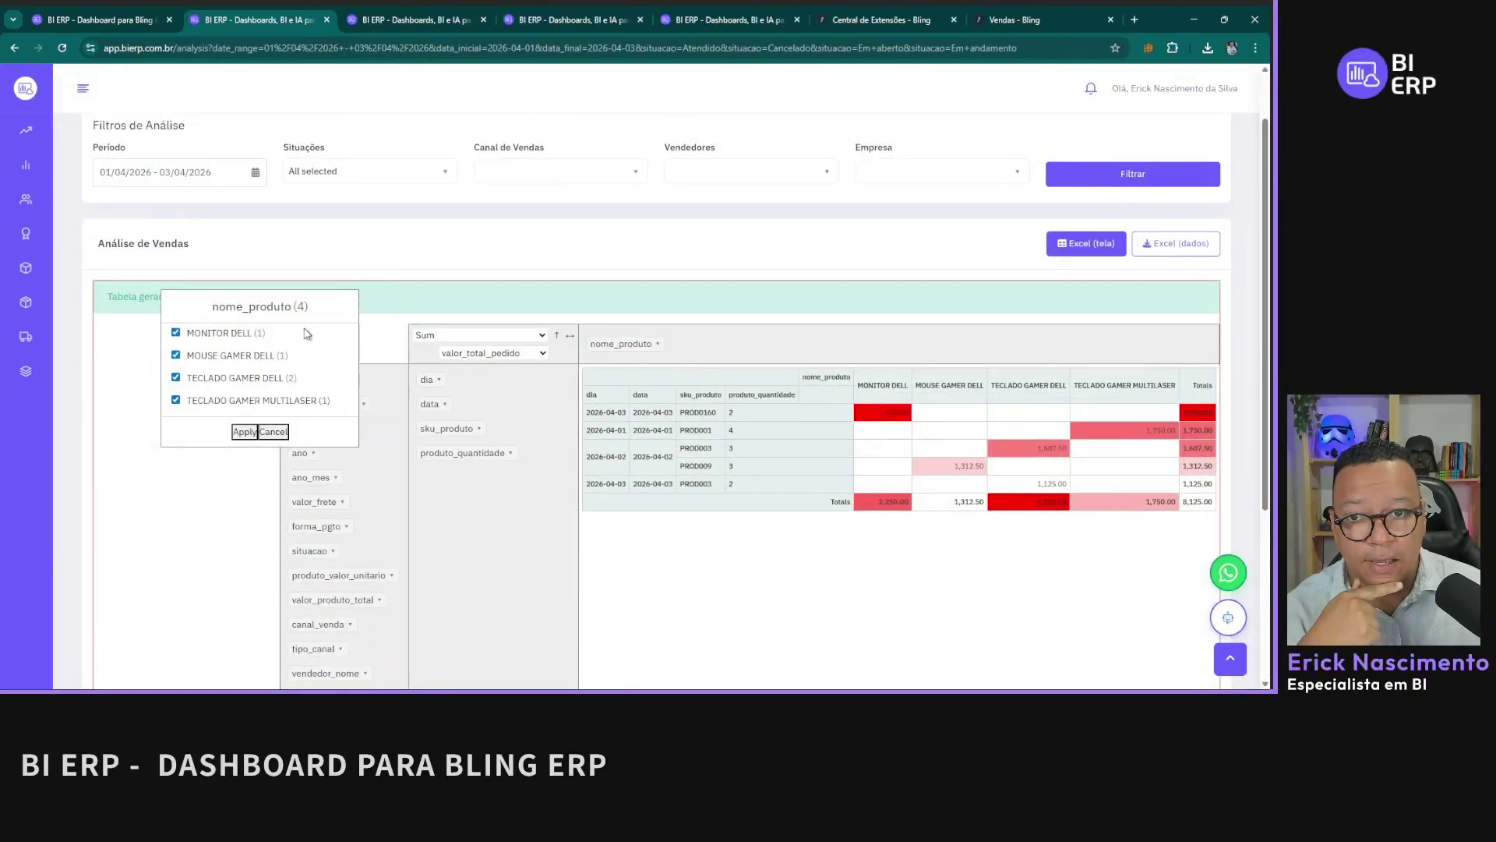
{"action": "left_click", "coordinate": [273, 435]}
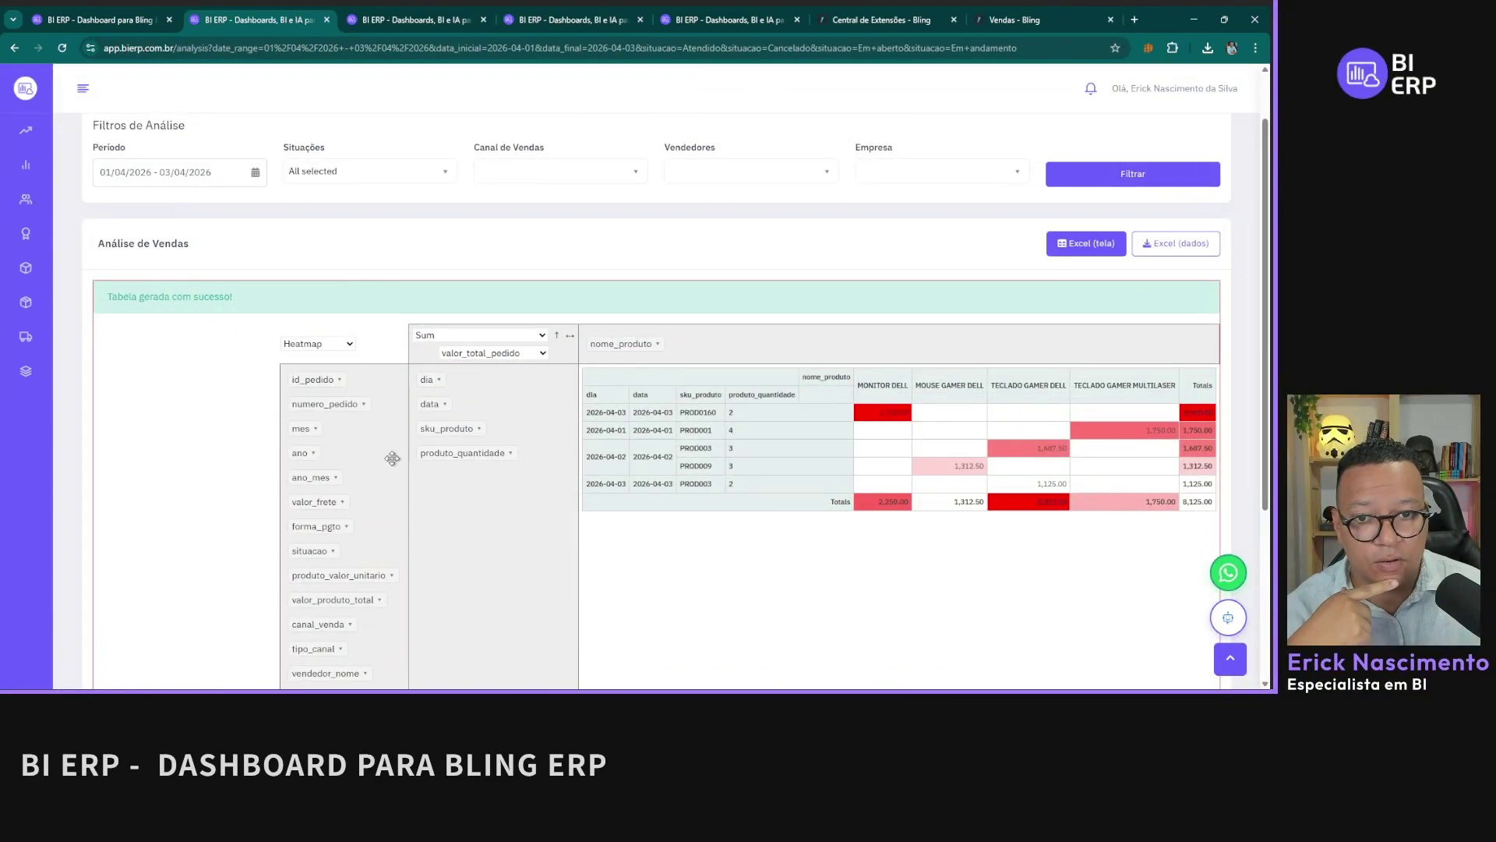
{"action": "left_click", "coordinate": [437, 382]}
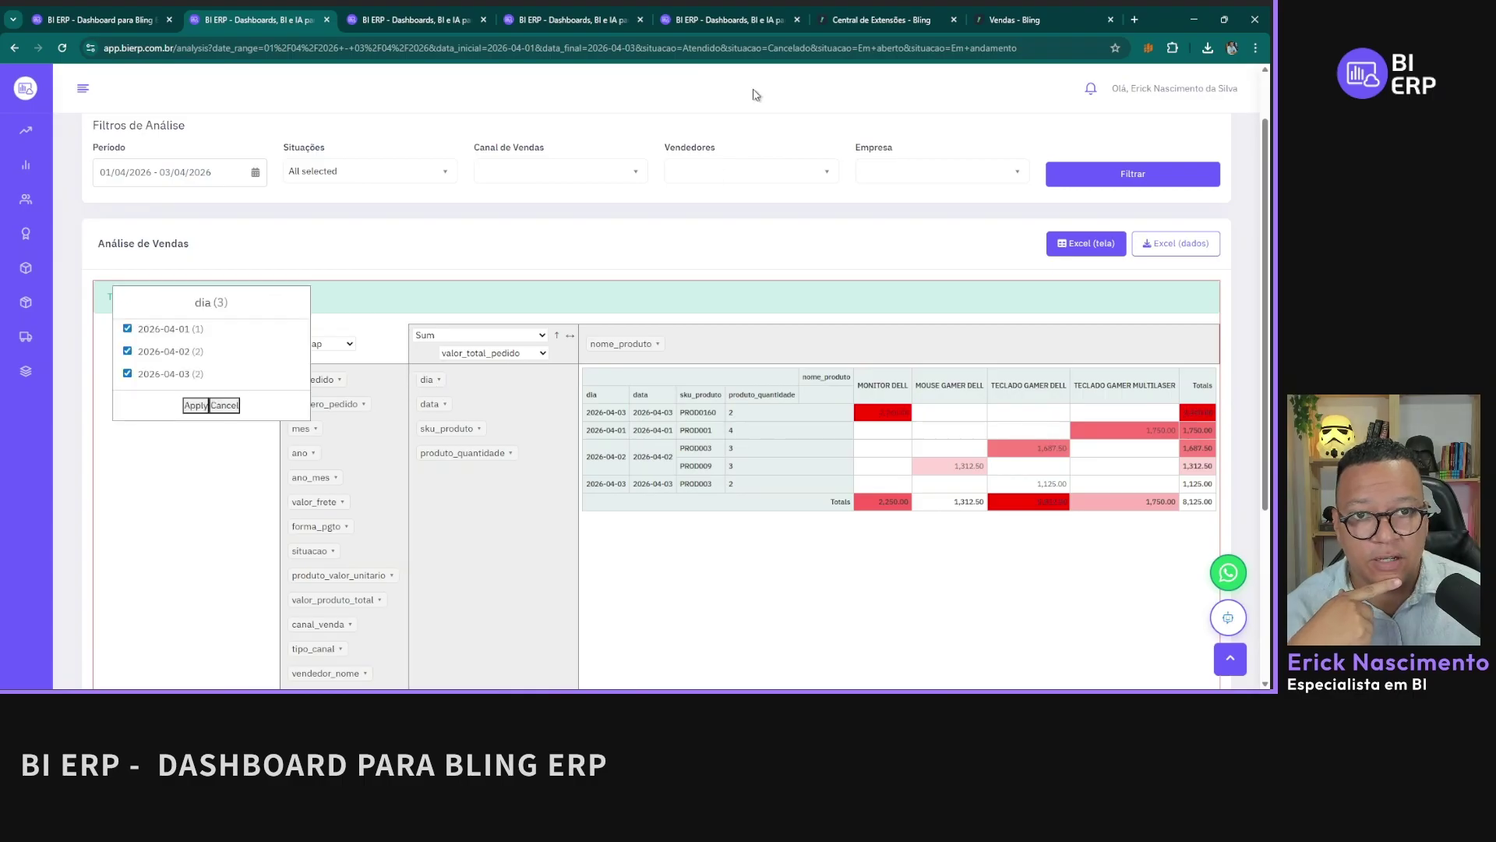
Step: Export the on-screen pivot table to Excel and inspect the file with its dia and data columns autofitted, closing it without saving
{"action": "scroll", "coordinate": [754, 202], "scroll_direction": "down", "scroll_amount": 3}
{"action": "scroll", "coordinate": [751, 468], "scroll_direction": "up", "scroll_amount": 4}
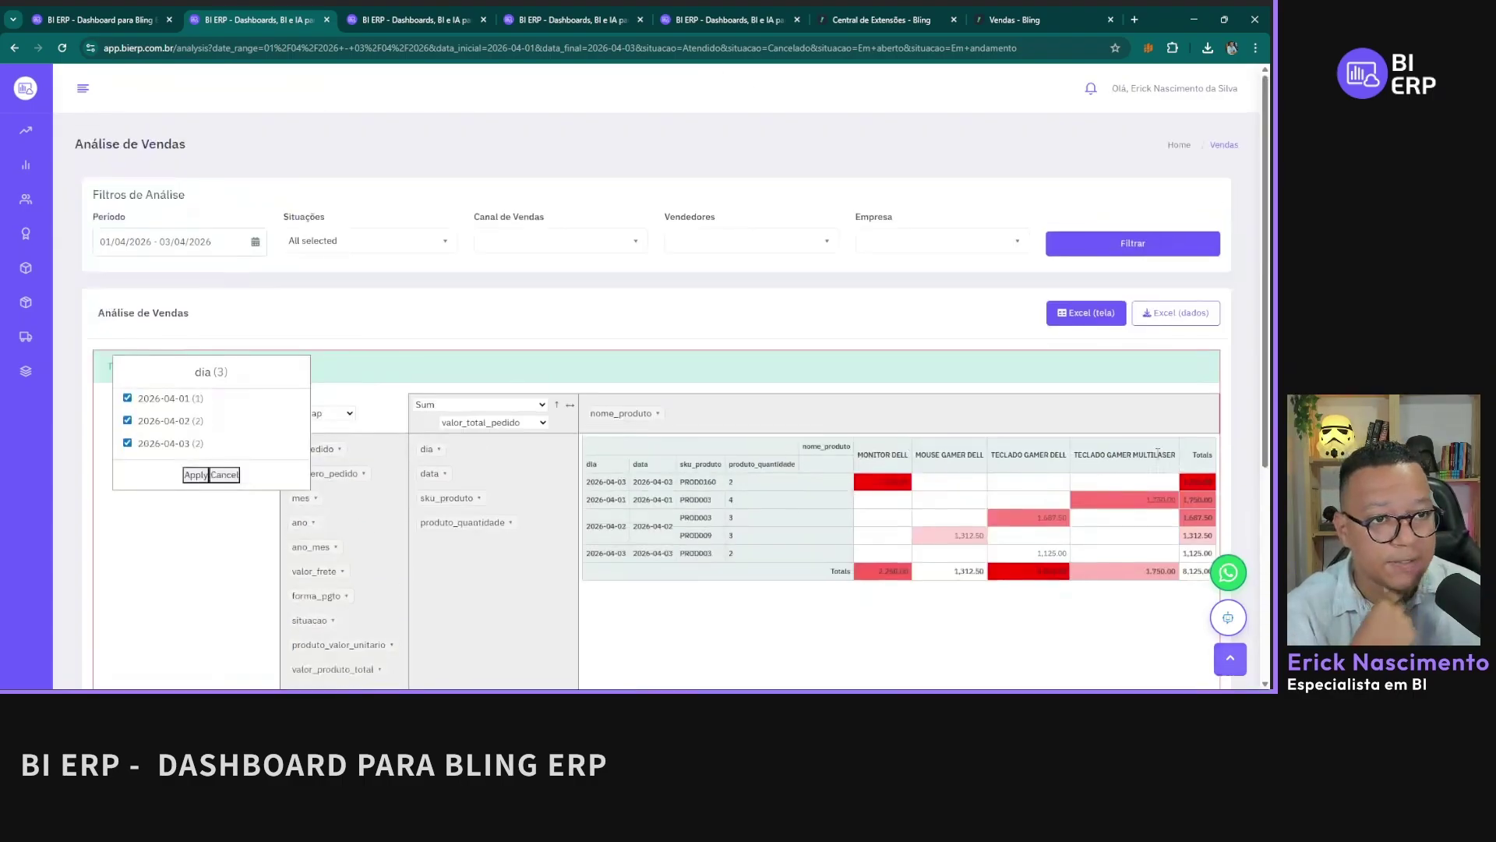
{"action": "left_click", "coordinate": [1084, 315]}
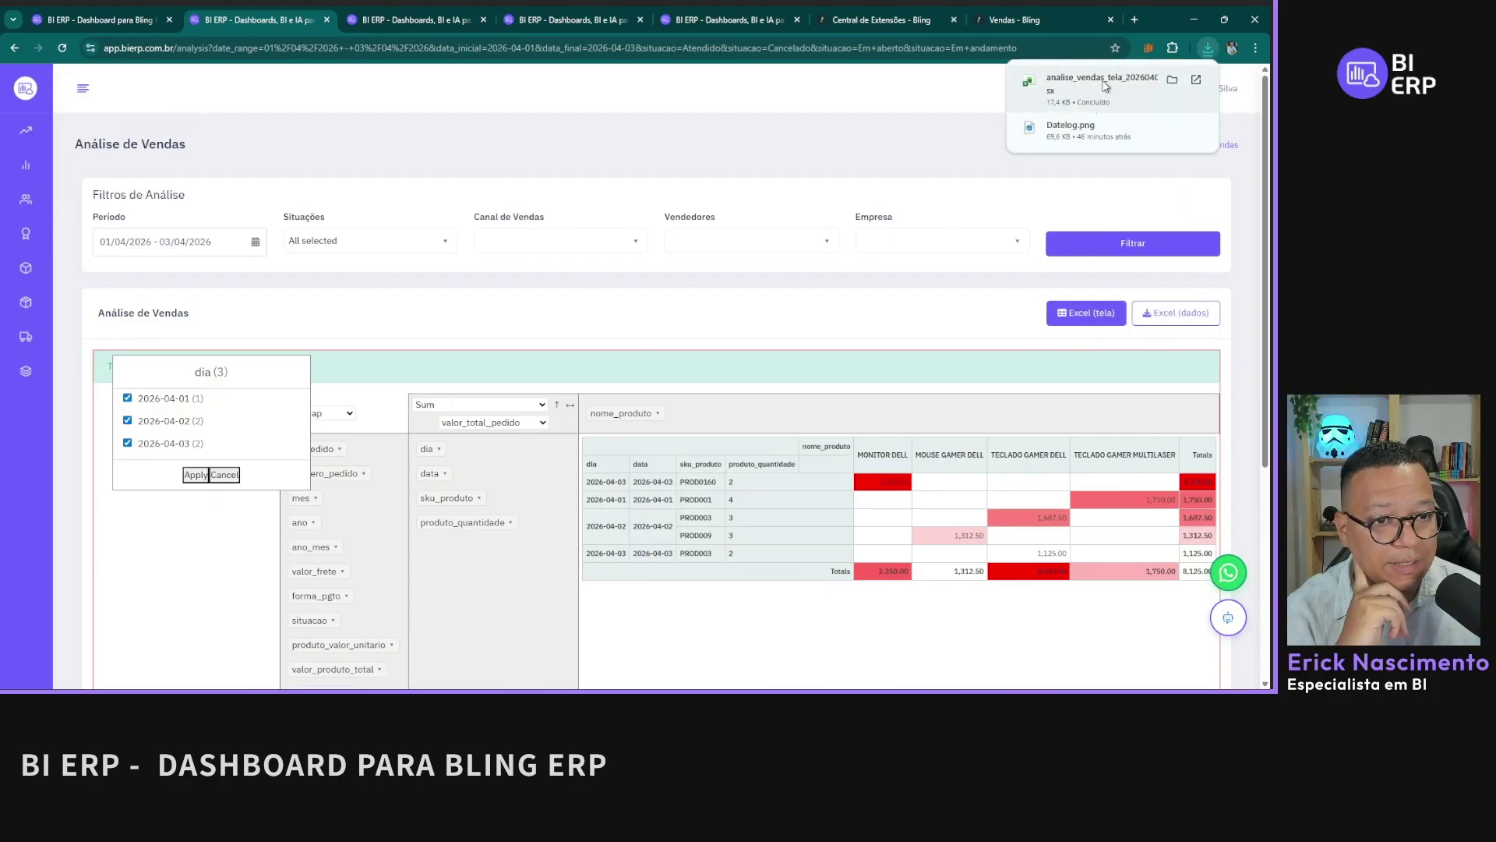
{"action": "left_click", "coordinate": [1104, 82]}
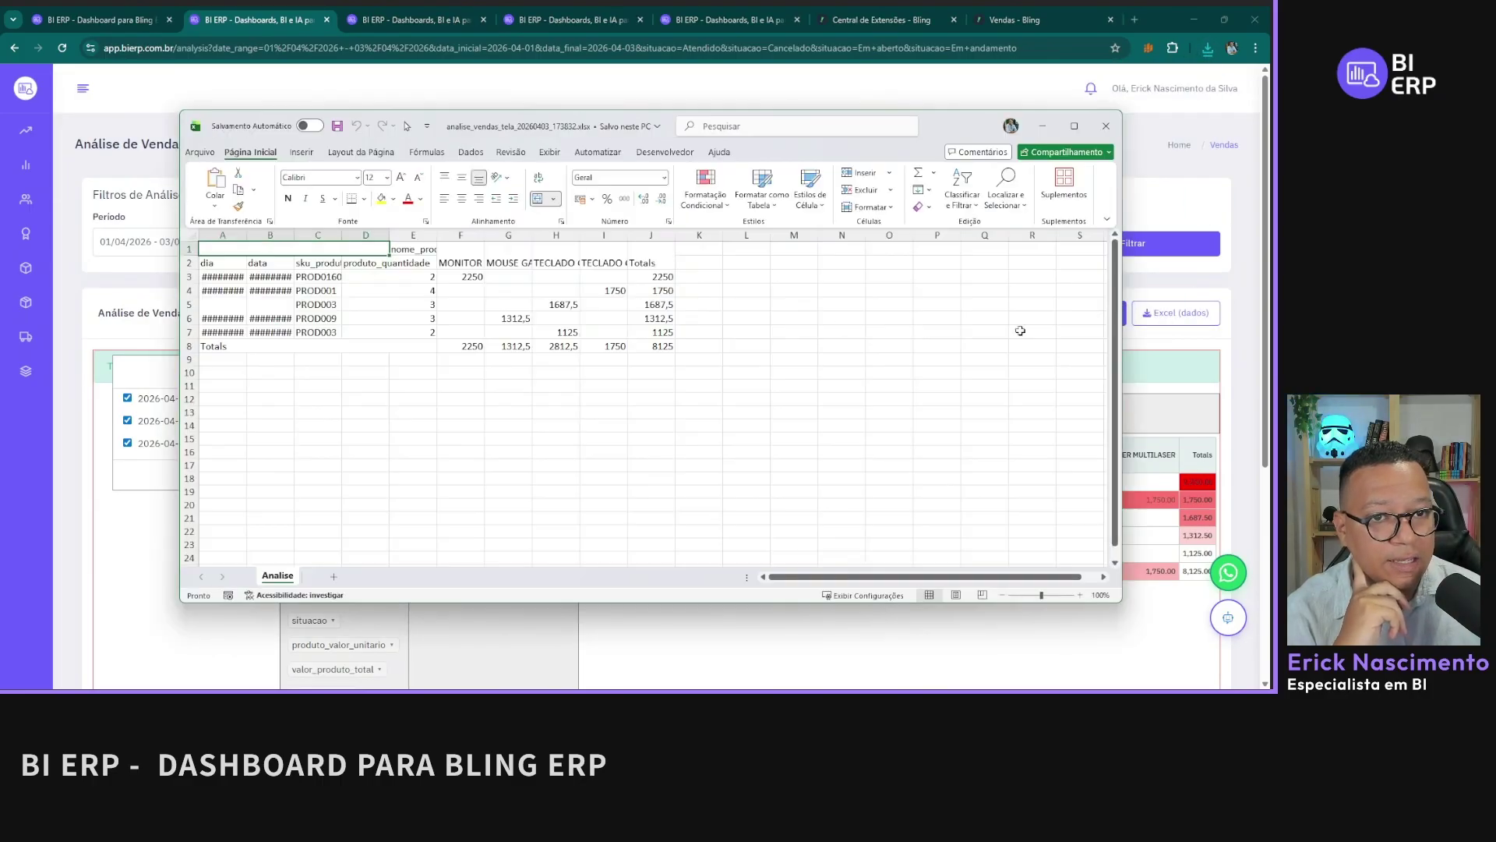
{"action": "double_click", "coordinate": [294, 234]}
{"action": "double_click", "coordinate": [246, 234]}
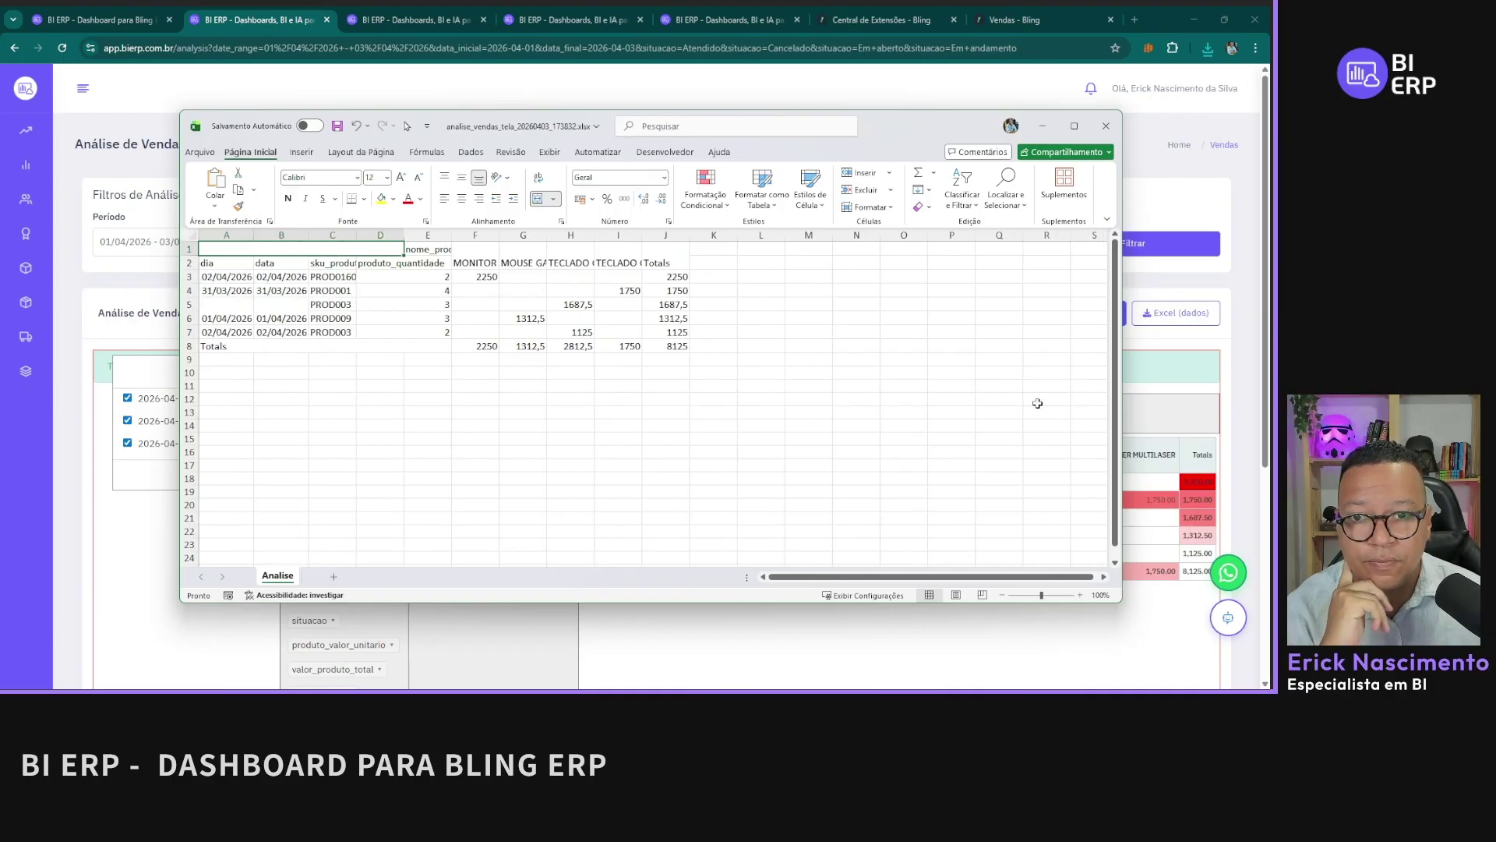
{"action": "left_click", "coordinate": [1106, 125]}
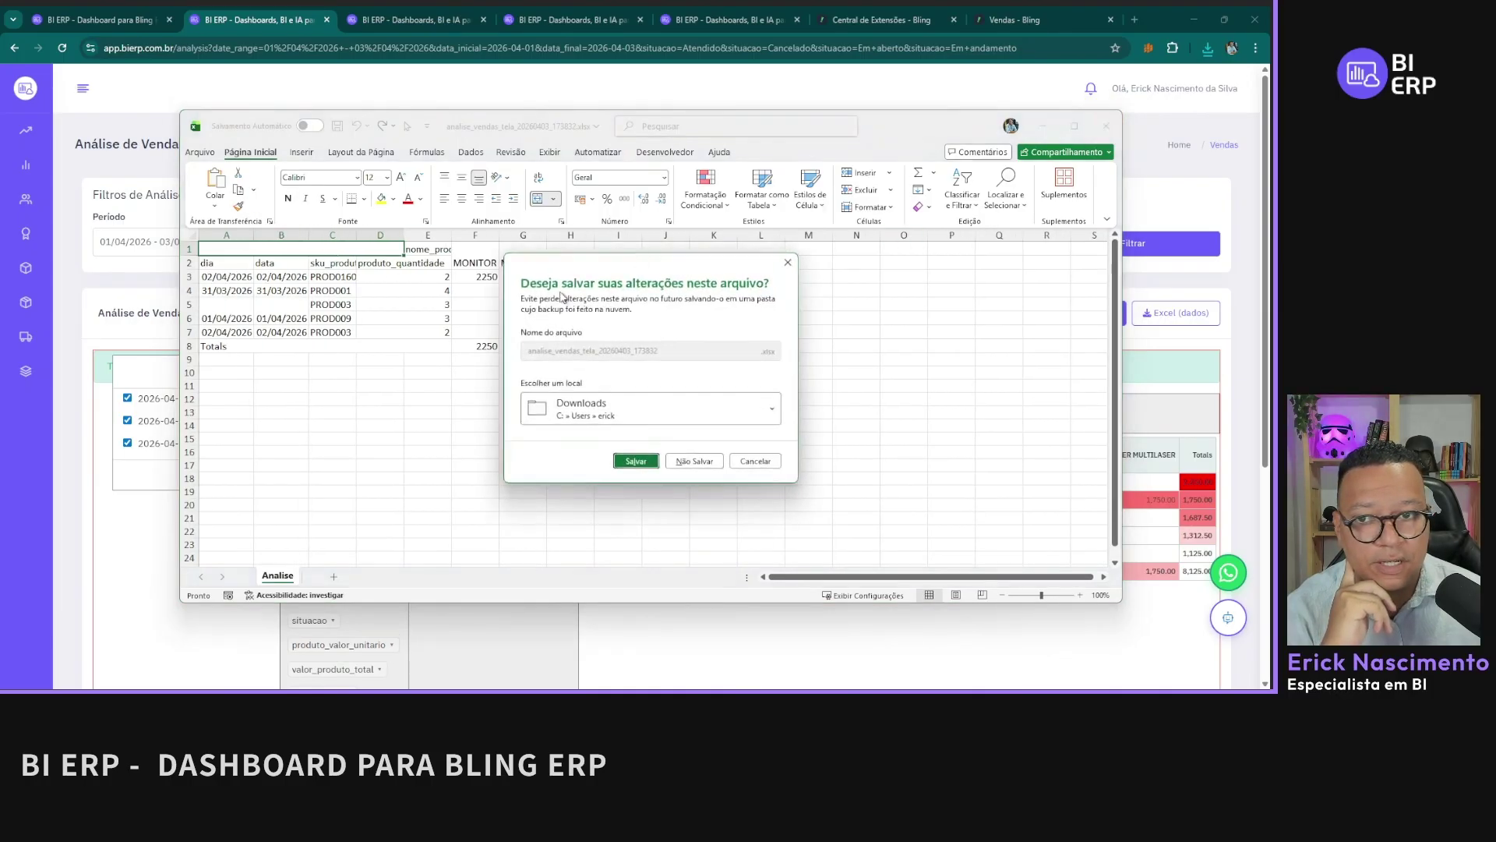
{"action": "left_click", "coordinate": [695, 462]}
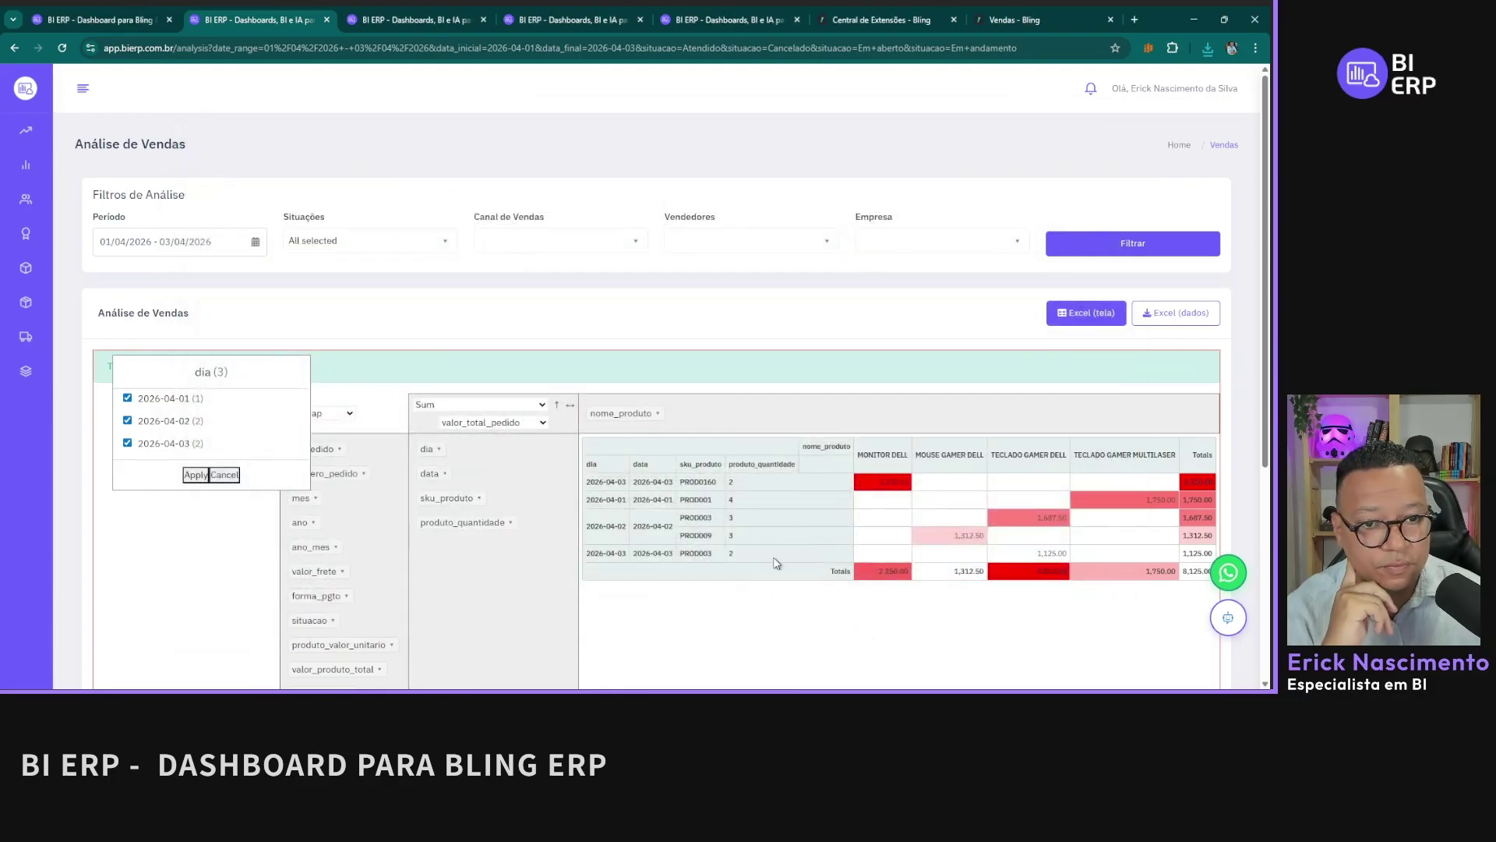
Step: Export the underlying sales data to Excel and inspect the file with its data column autofitted, closing it without saving
{"action": "left_click", "coordinate": [1190, 319]}
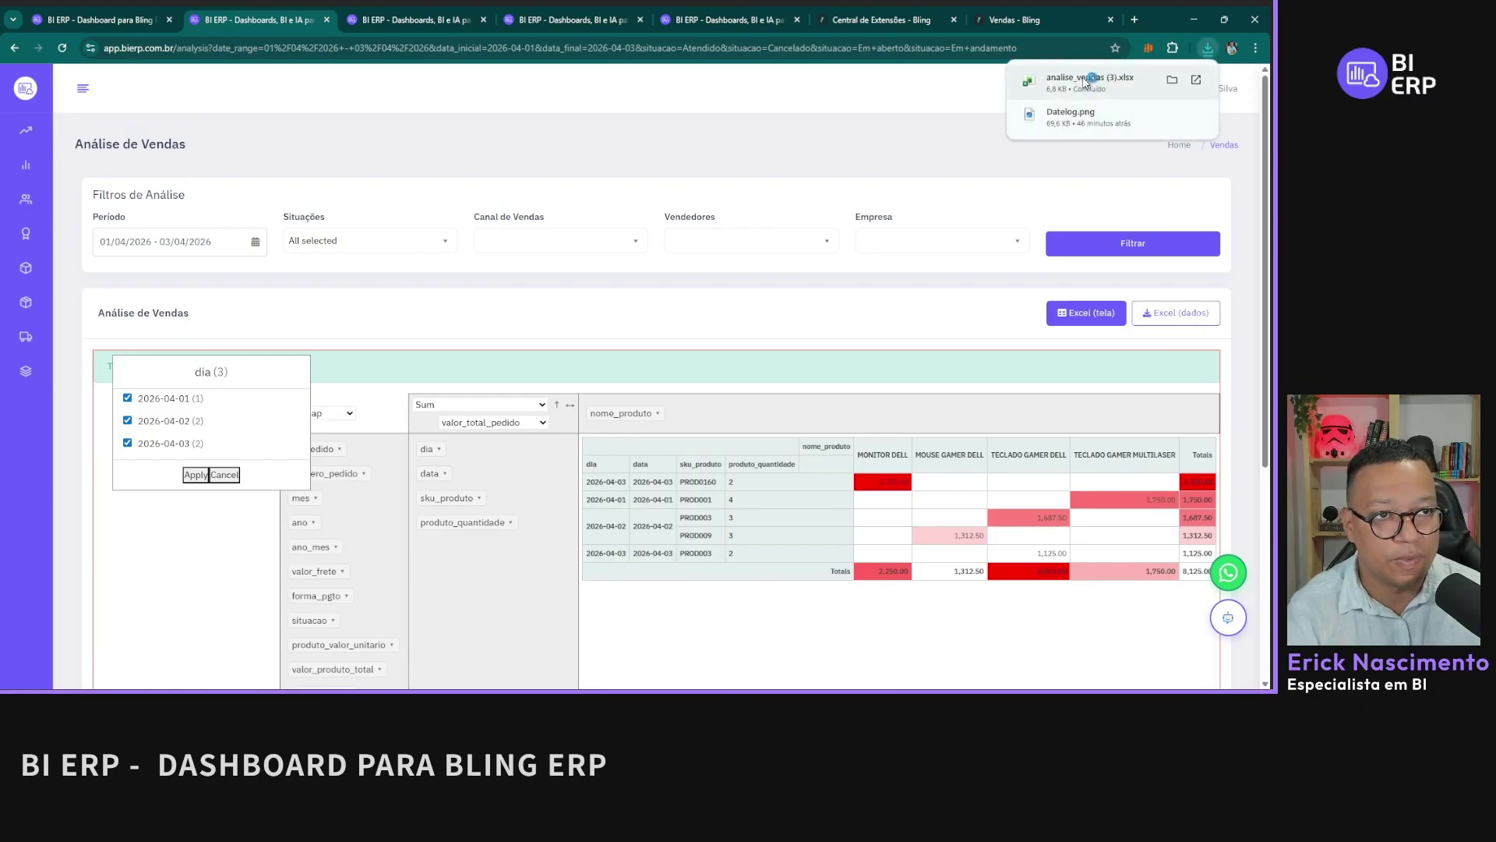
{"action": "left_click", "coordinate": [1085, 81]}
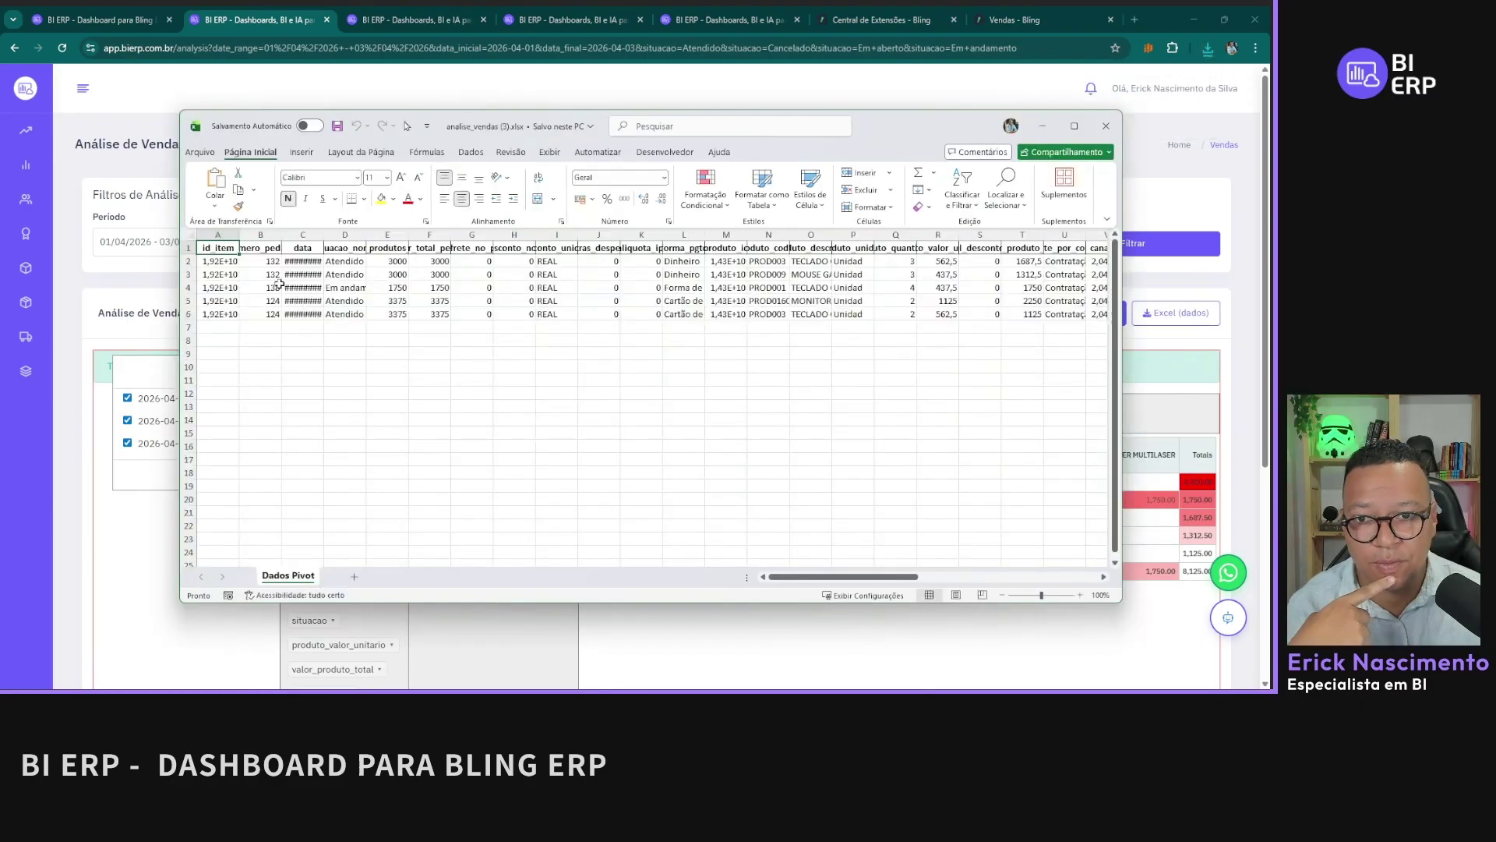
{"action": "double_click", "coordinate": [324, 235]}
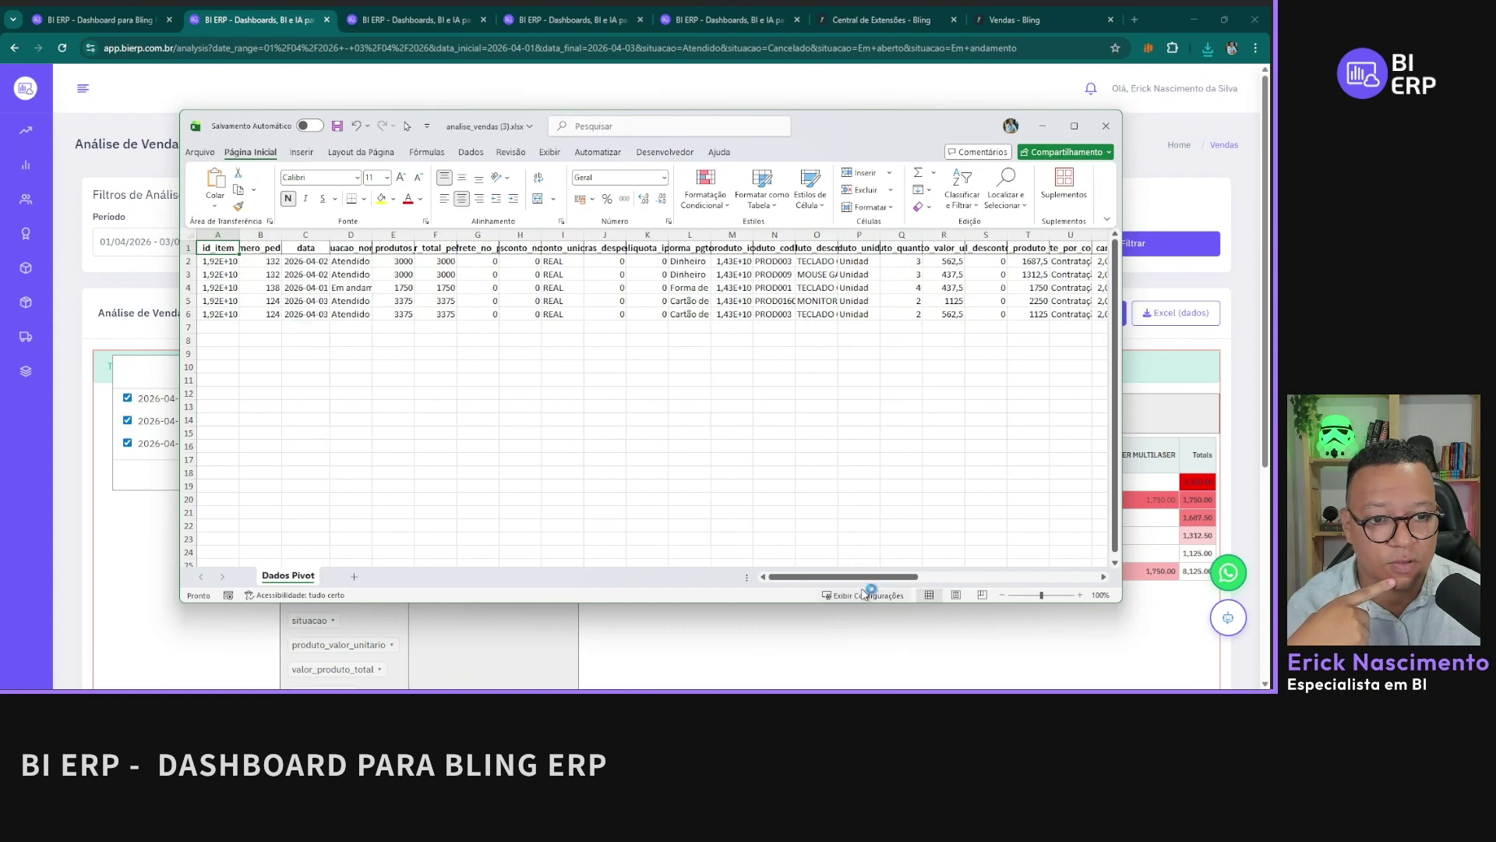
{"action": "left_click_drag", "start_coordinate": [873, 576], "coordinate": [791, 550]}
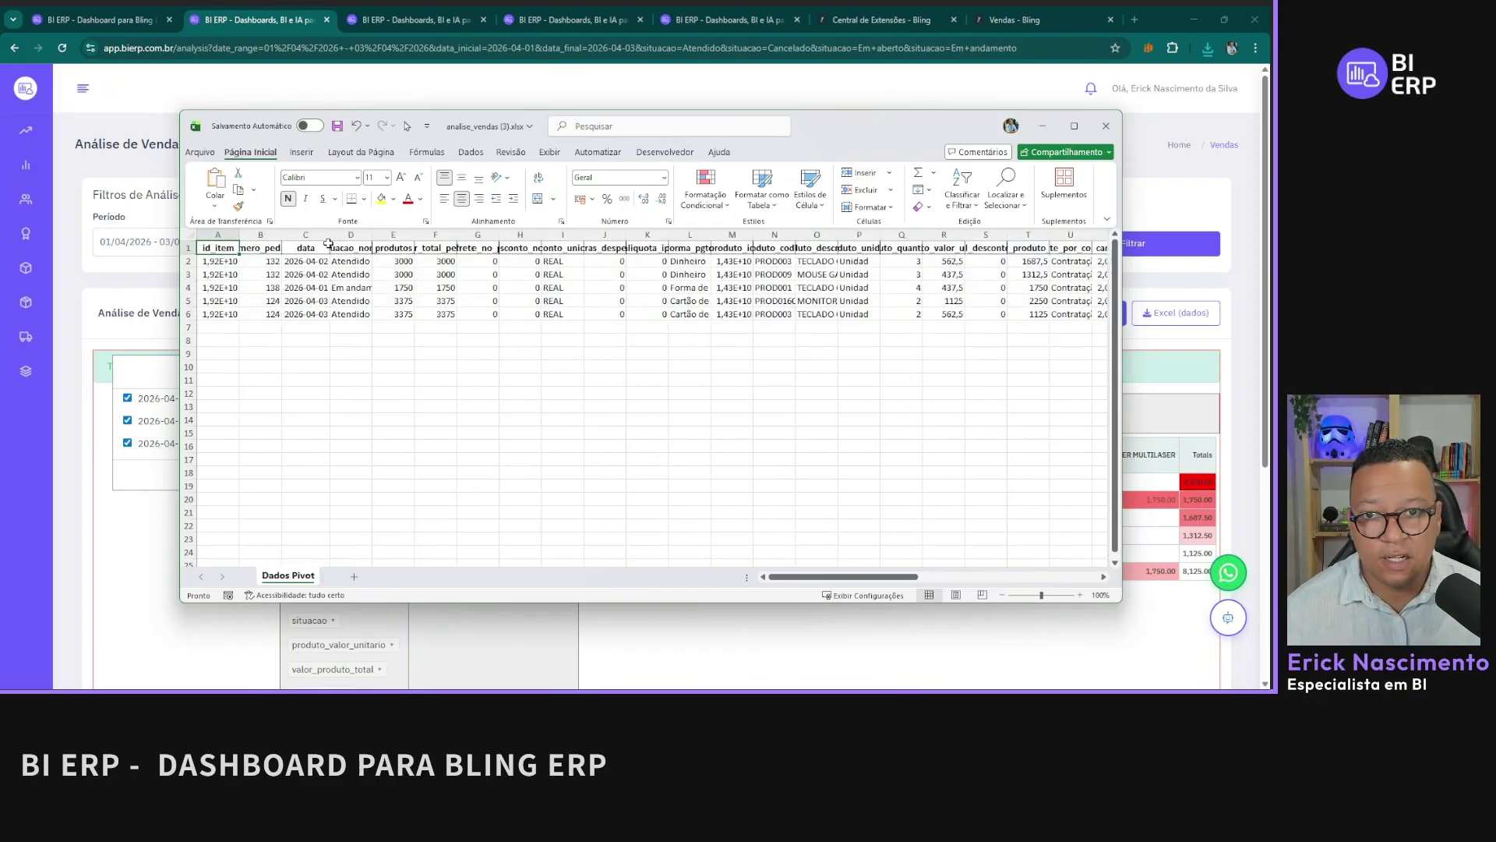
{"action": "left_click", "coordinate": [1106, 126]}
{"action": "left_click", "coordinate": [702, 460]}
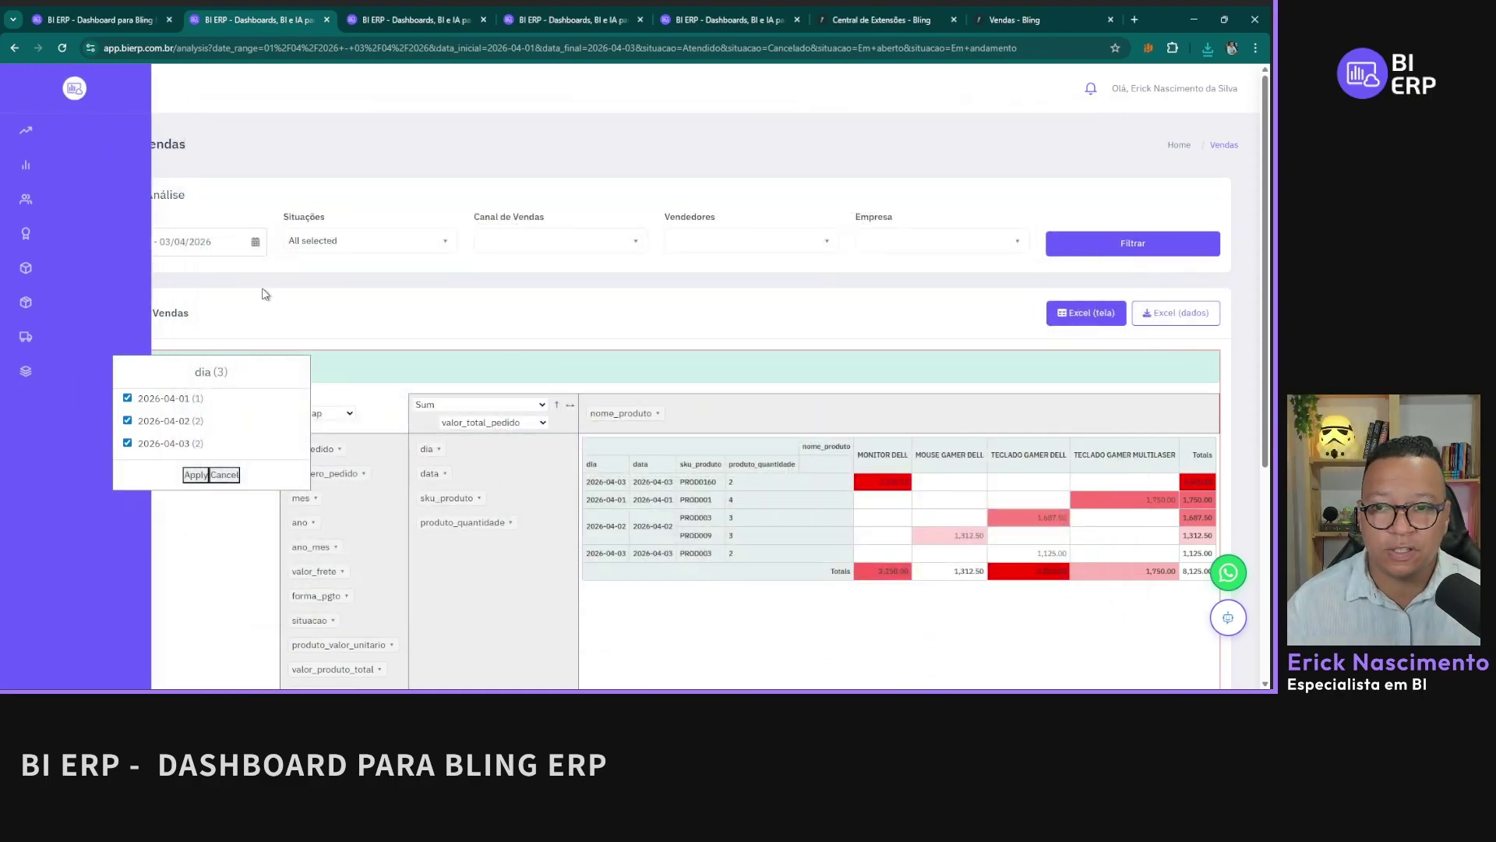
Step: Dismiss the dia filter without applying it and review the Análise de Vendas filters, pivot fields and heatmap table
{"action": "left_click", "coordinate": [233, 476]}
{"action": "scroll", "coordinate": [586, 350], "scroll_direction": "down", "scroll_amount": 5}
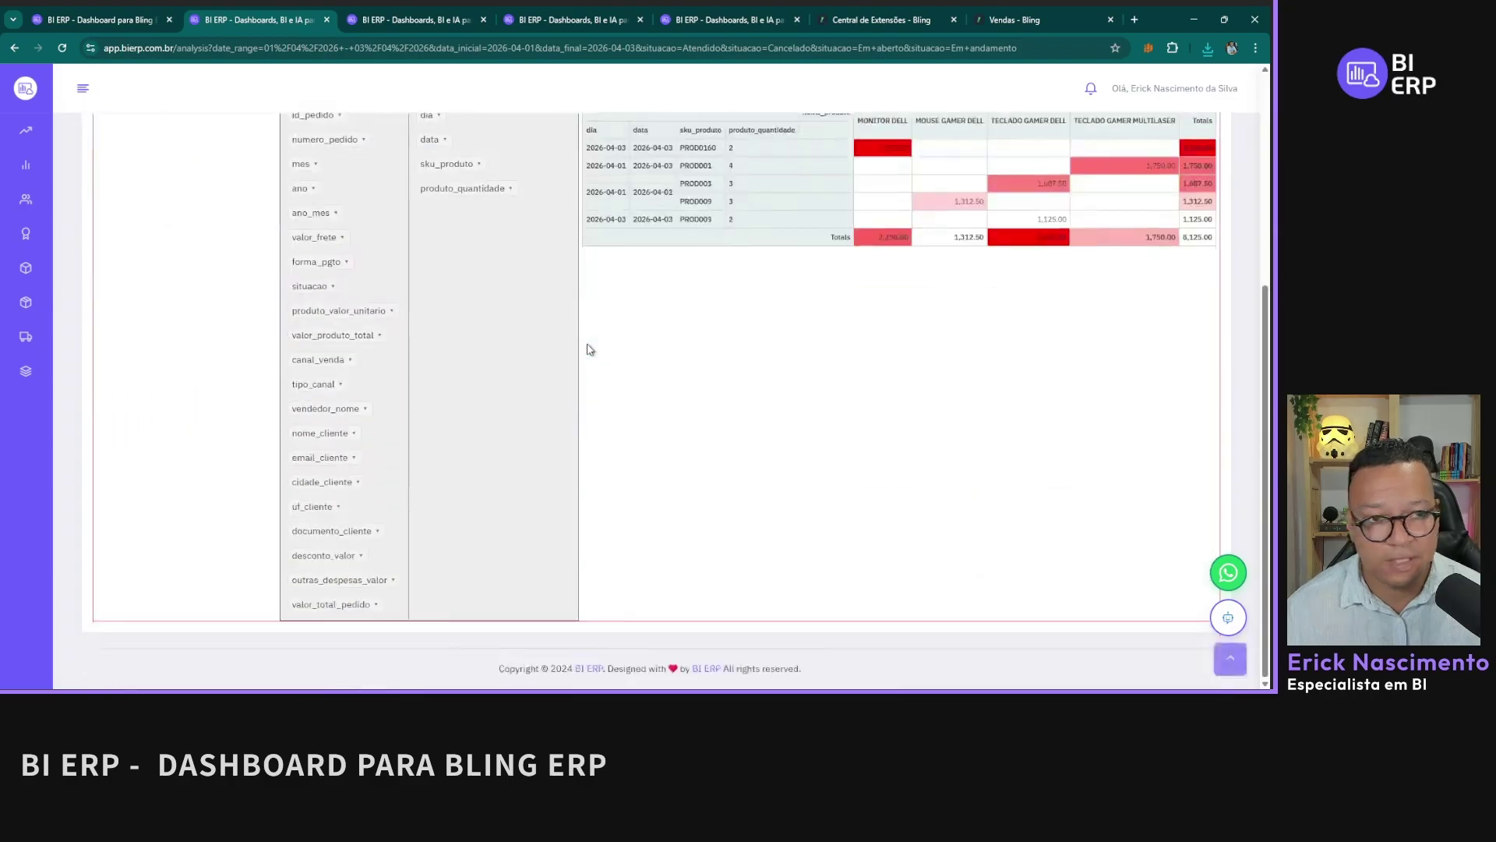
{"action": "scroll", "coordinate": [587, 349], "scroll_direction": "up", "scroll_amount": 5}
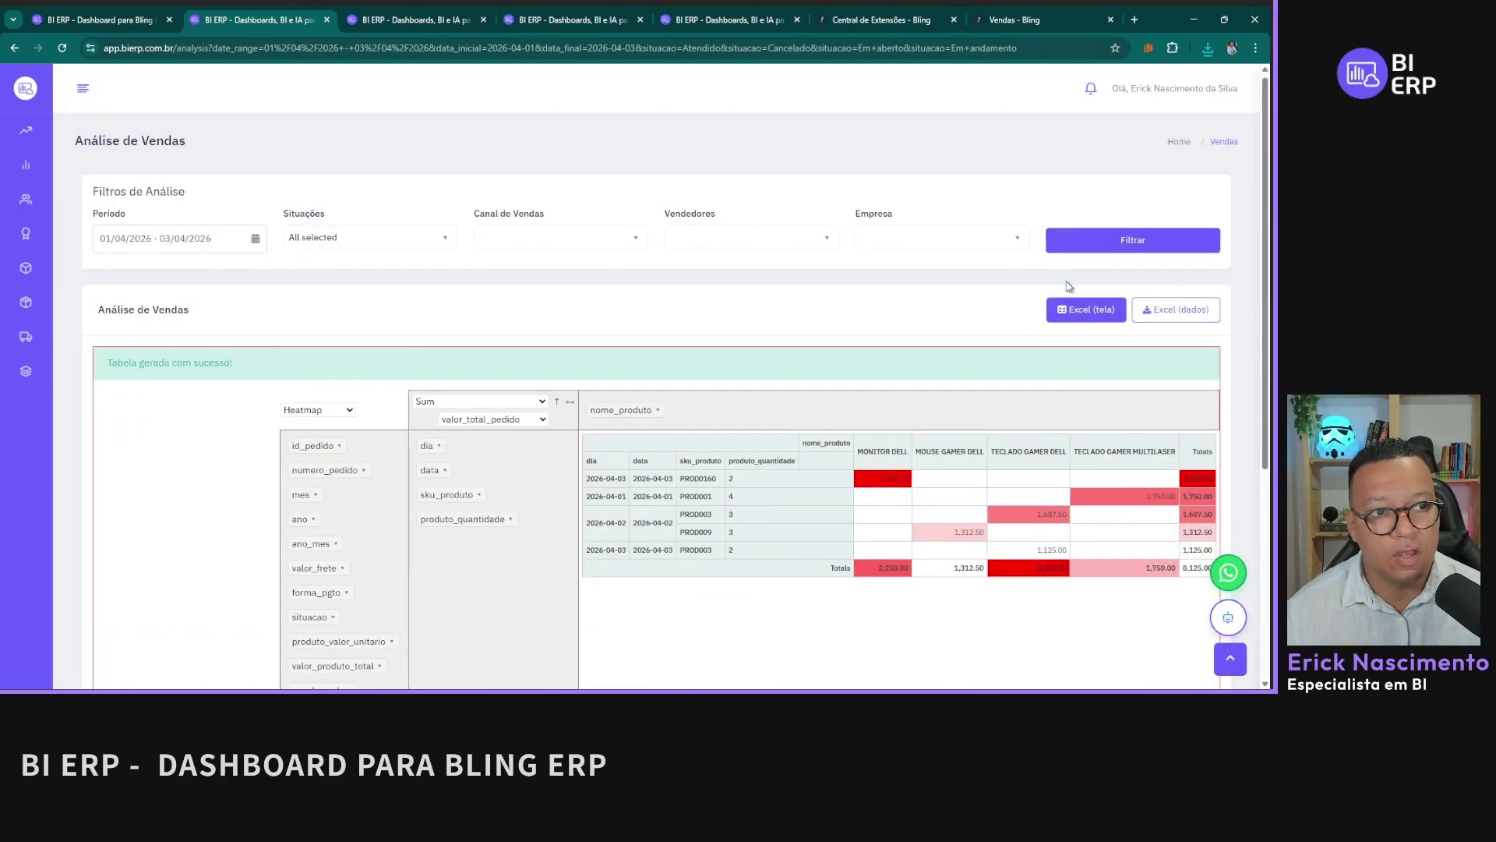
{"action": "scroll", "coordinate": [510, 373], "scroll_direction": "down", "scroll_amount": 3}
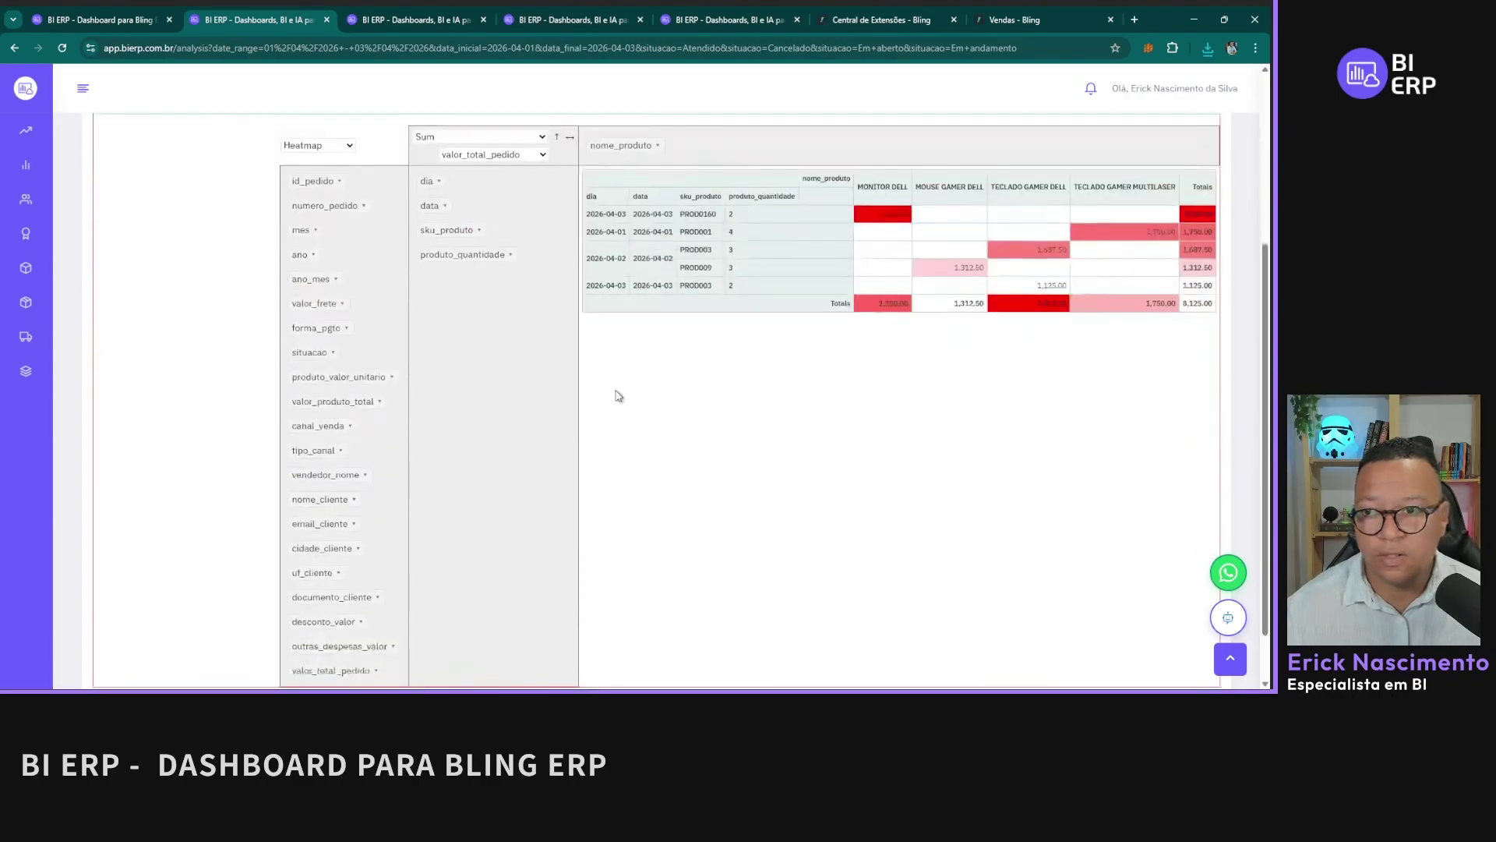
{"action": "scroll", "coordinate": [618, 395], "scroll_direction": "up", "scroll_amount": 3}
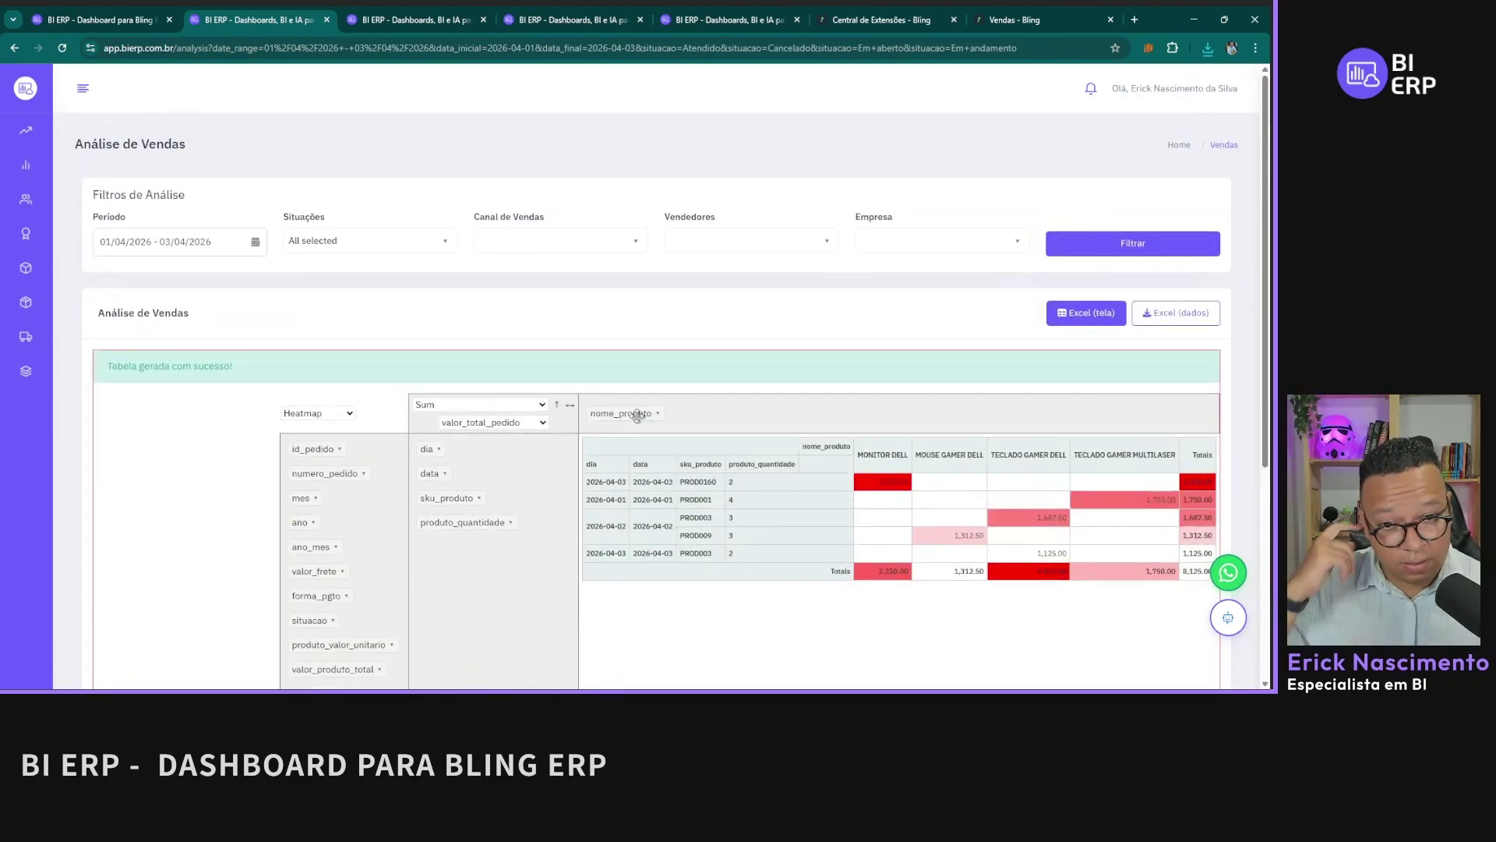
{"action": "scroll", "coordinate": [701, 428], "scroll_direction": "down", "scroll_amount": 3}
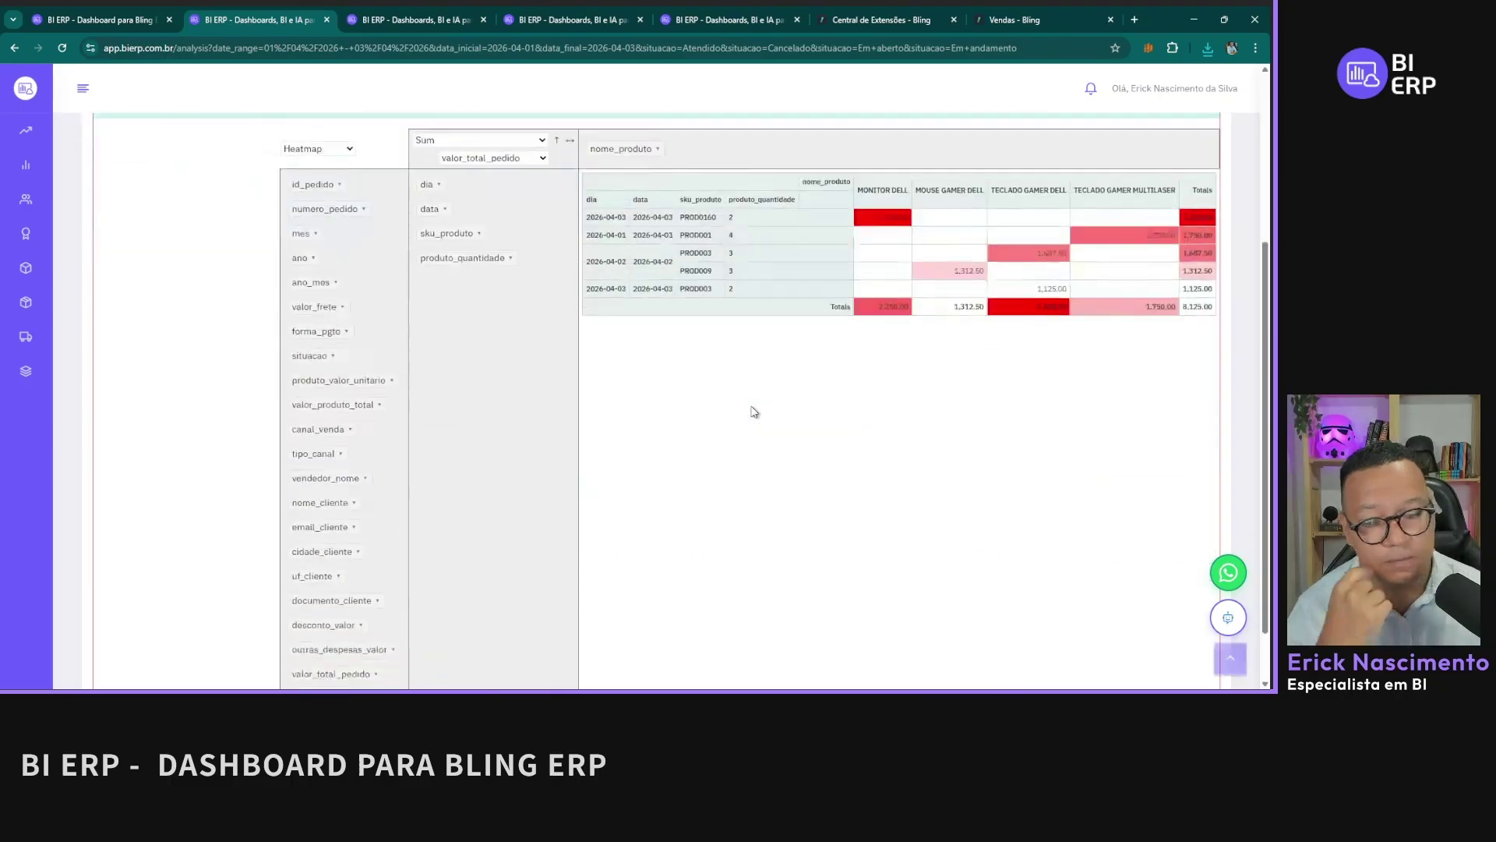
{"action": "scroll", "coordinate": [647, 389], "scroll_direction": "up", "scroll_amount": 3}
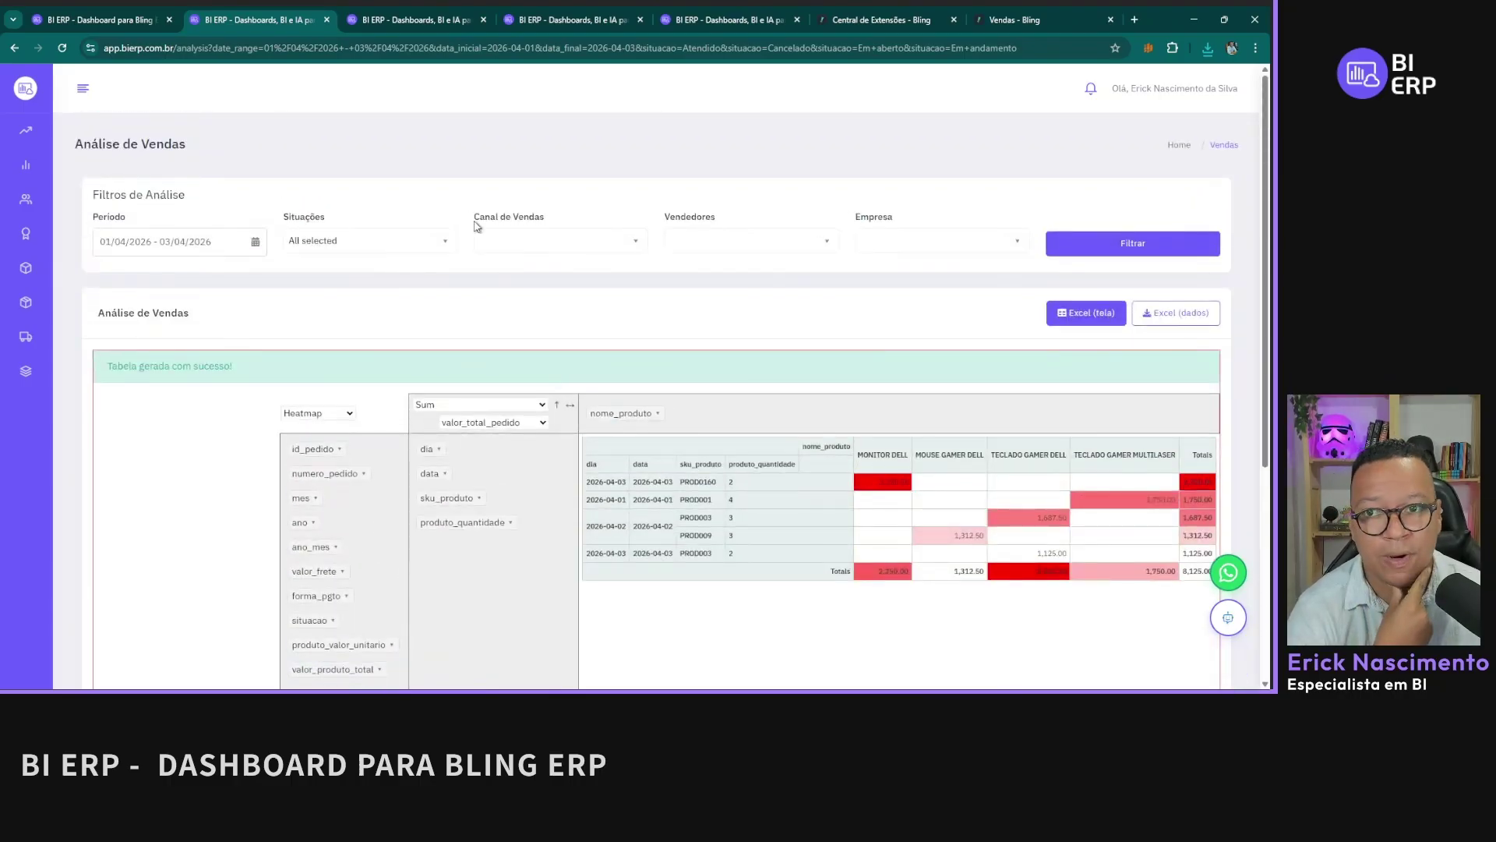
{"action": "scroll", "coordinate": [1040, 490], "scroll_direction": "down", "scroll_amount": 2}
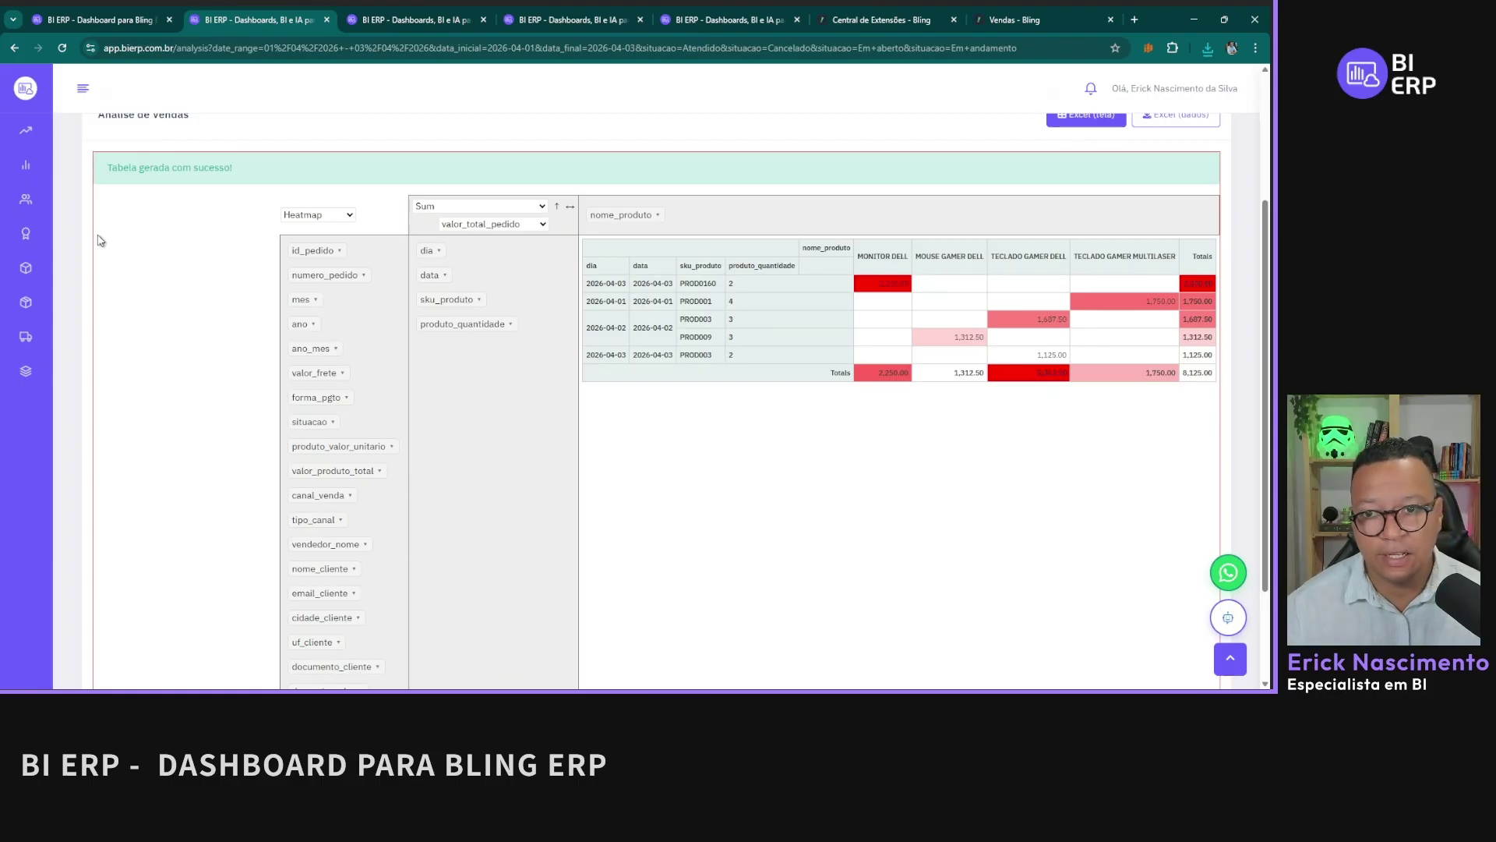
{"action": "scroll", "coordinate": [837, 345], "scroll_direction": "up", "scroll_amount": 3}
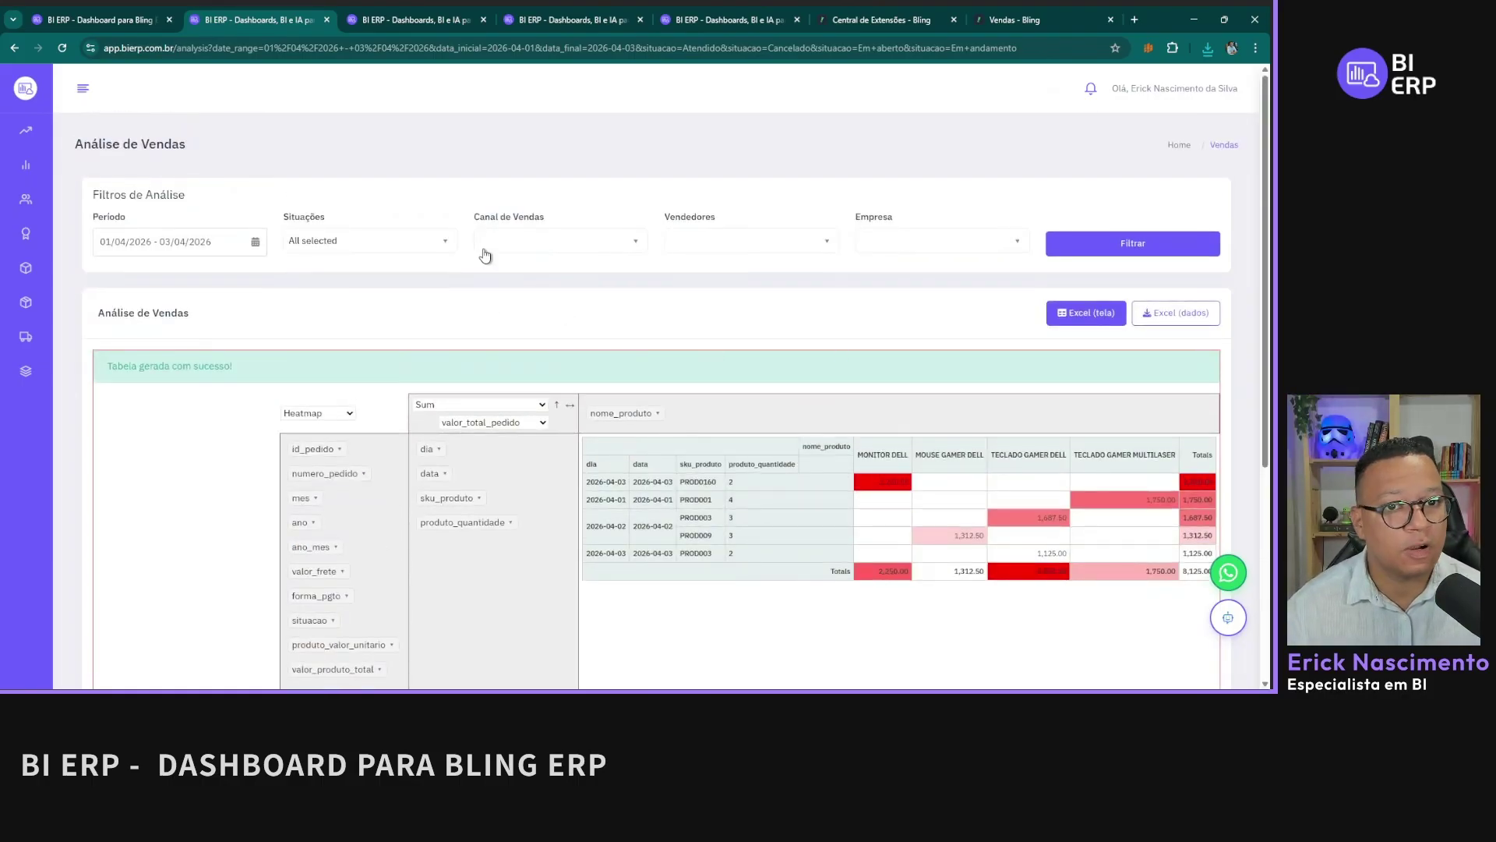
Step: Open the customer analysis and set its filters to the period 01/01/2026 - 03/04/2026 with all Situações selected
{"action": "mouse_move", "coordinate": [23, 199]}
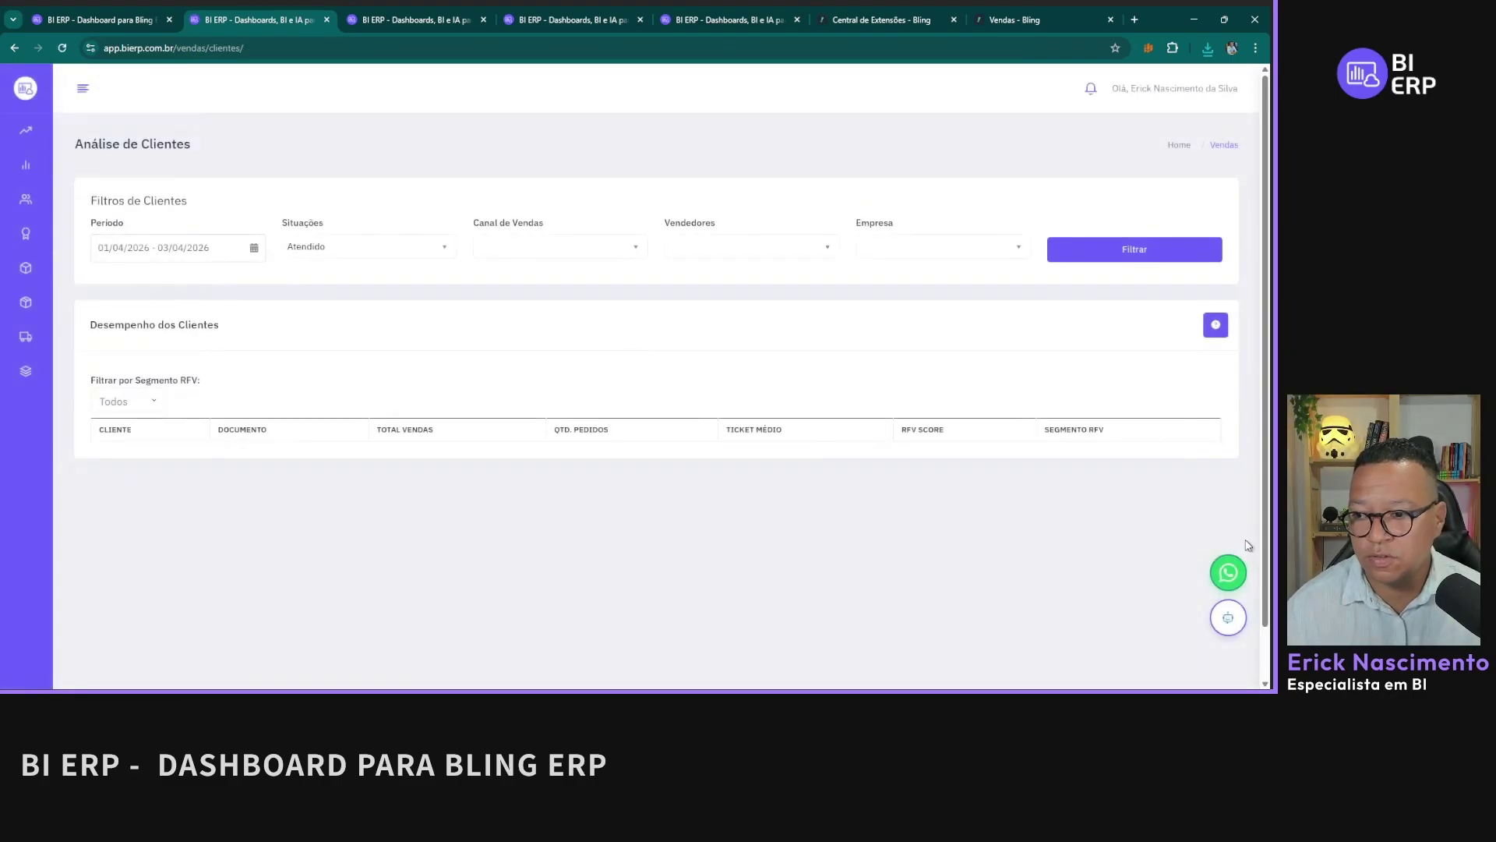
{"action": "left_click", "coordinate": [166, 251]}
{"action": "left_click", "coordinate": [204, 385]}
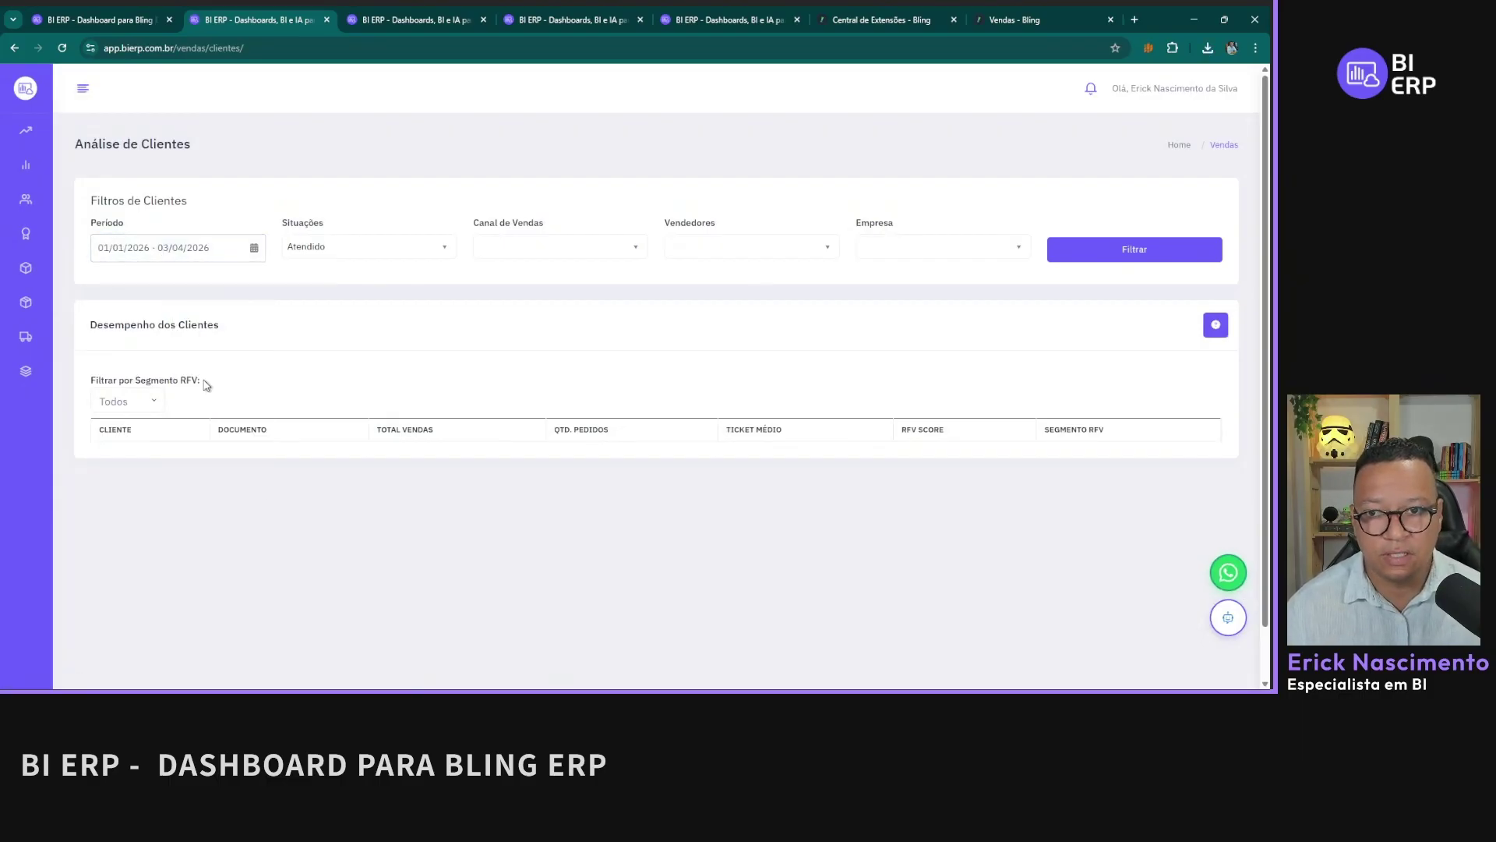
{"action": "left_click", "coordinate": [339, 247]}
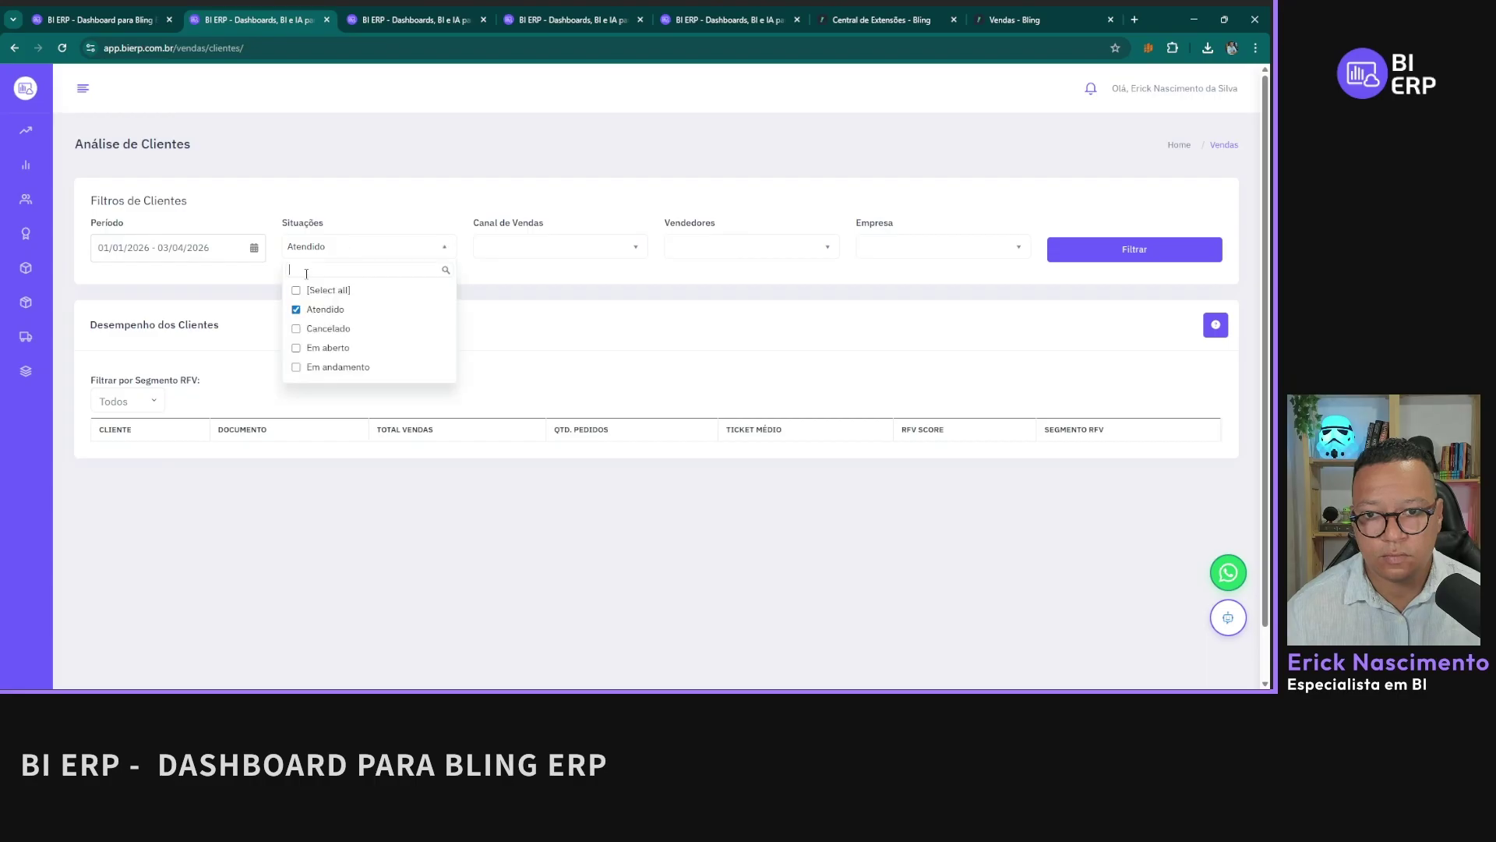
{"action": "left_click", "coordinate": [301, 289]}
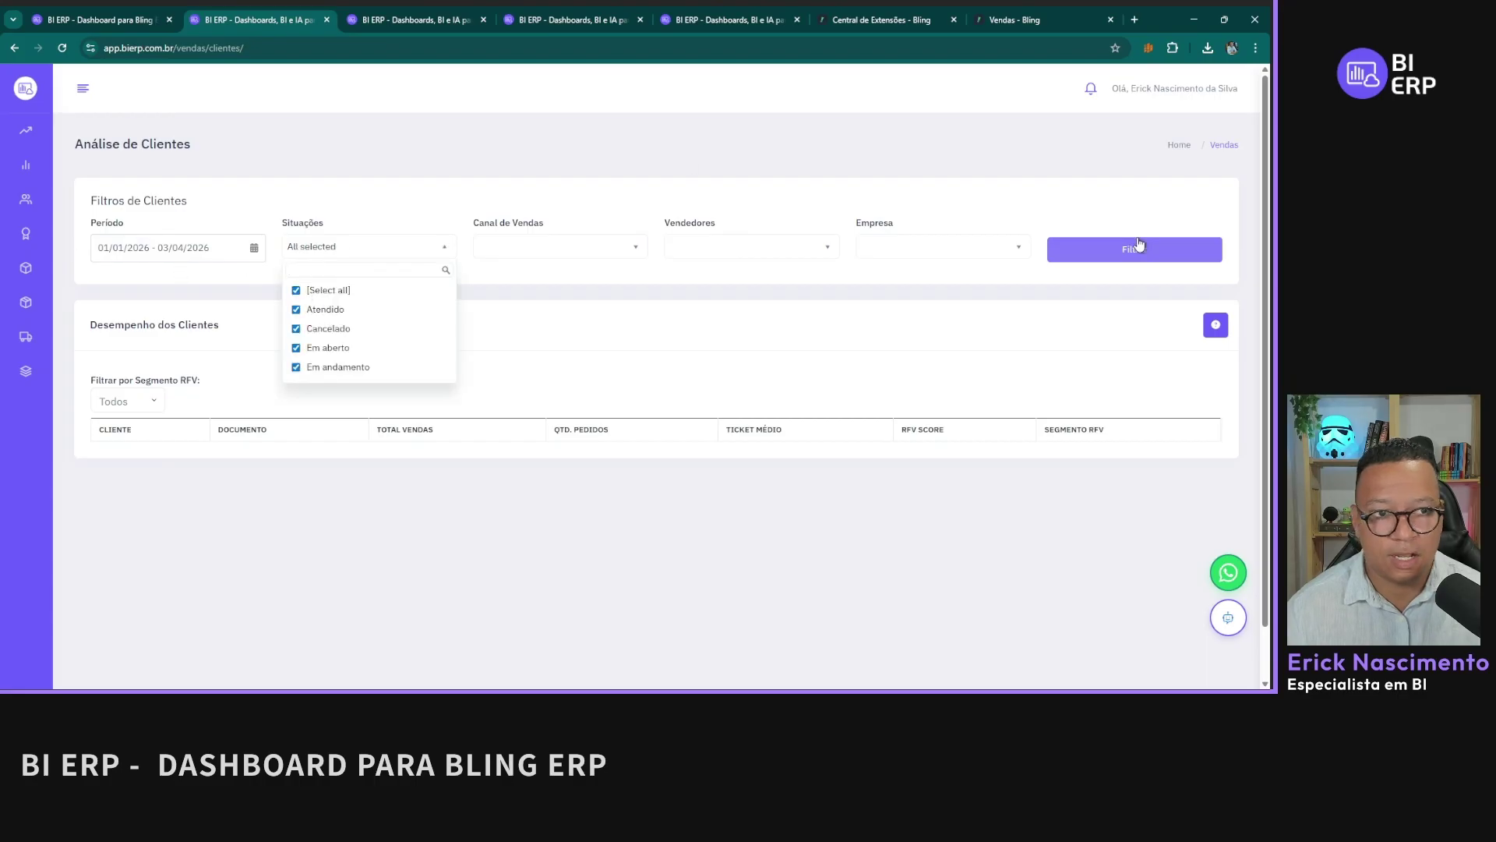
Step: Run the client analysis for 01/01/2026 - 03/04/2026 with all order situations included and review the client performance table
{"action": "left_click", "coordinate": [1123, 258]}
{"action": "left_click", "coordinate": [1117, 255]}
{"action": "scroll", "coordinate": [898, 304], "scroll_direction": "down", "scroll_amount": 3}
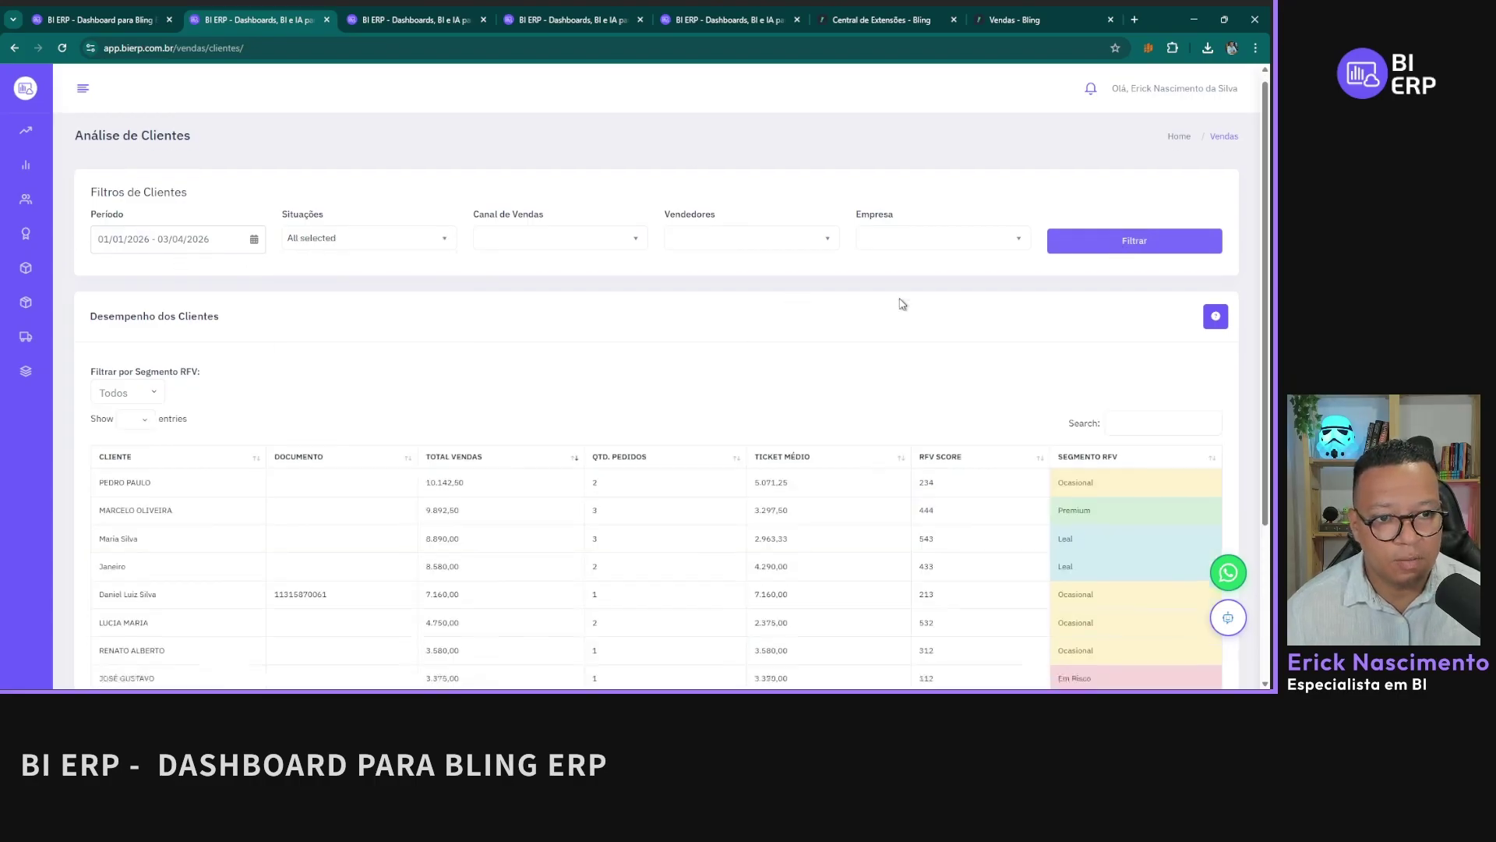
{"action": "scroll", "coordinate": [899, 304], "scroll_direction": "up", "scroll_amount": 3}
{"action": "scroll", "coordinate": [753, 289], "scroll_direction": "down", "scroll_amount": 1}
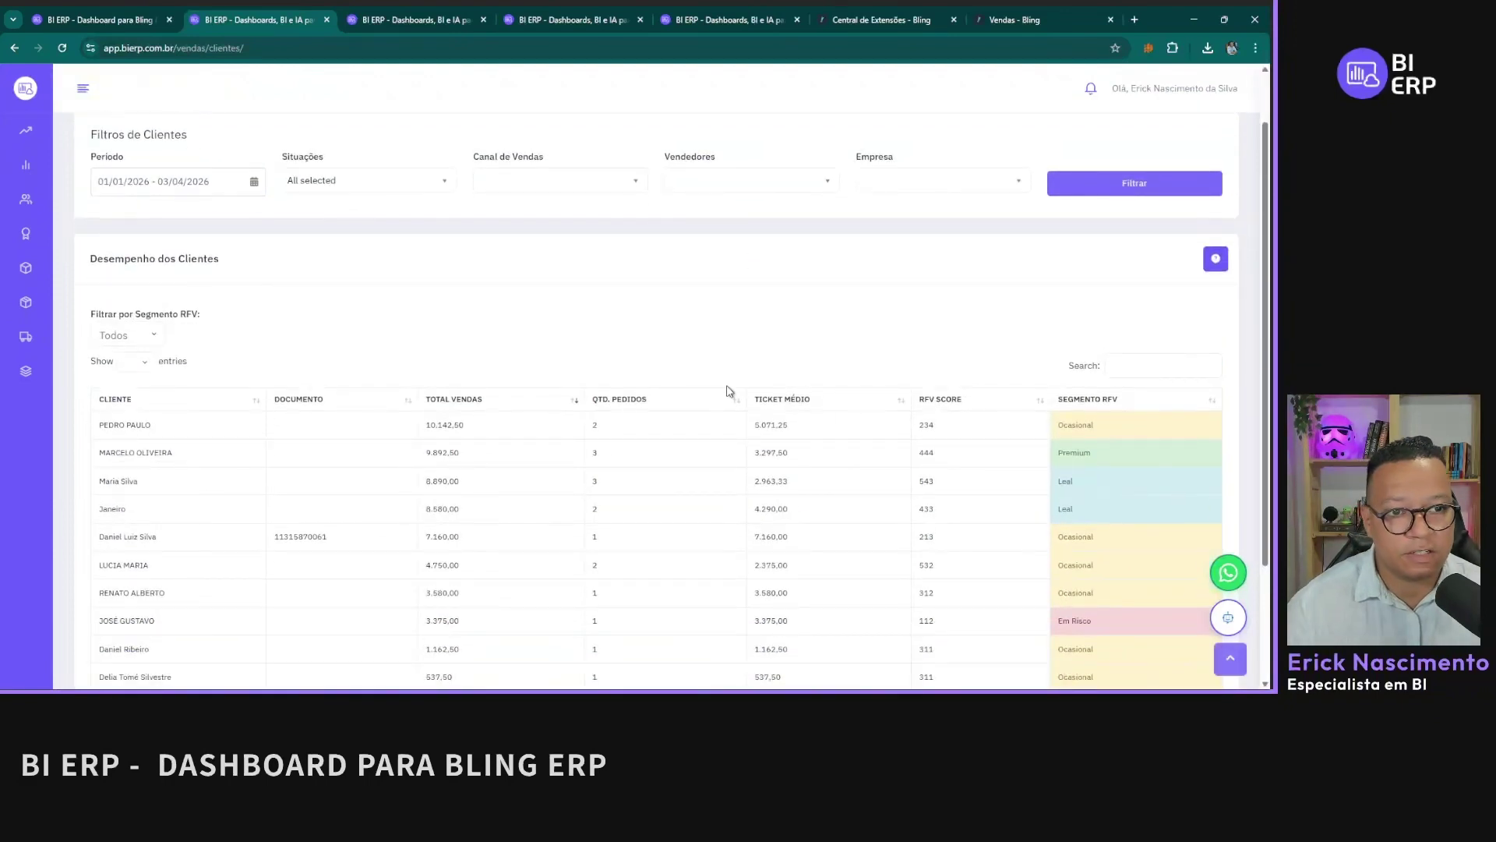
{"action": "scroll", "coordinate": [959, 452], "scroll_direction": "up", "scroll_amount": 1}
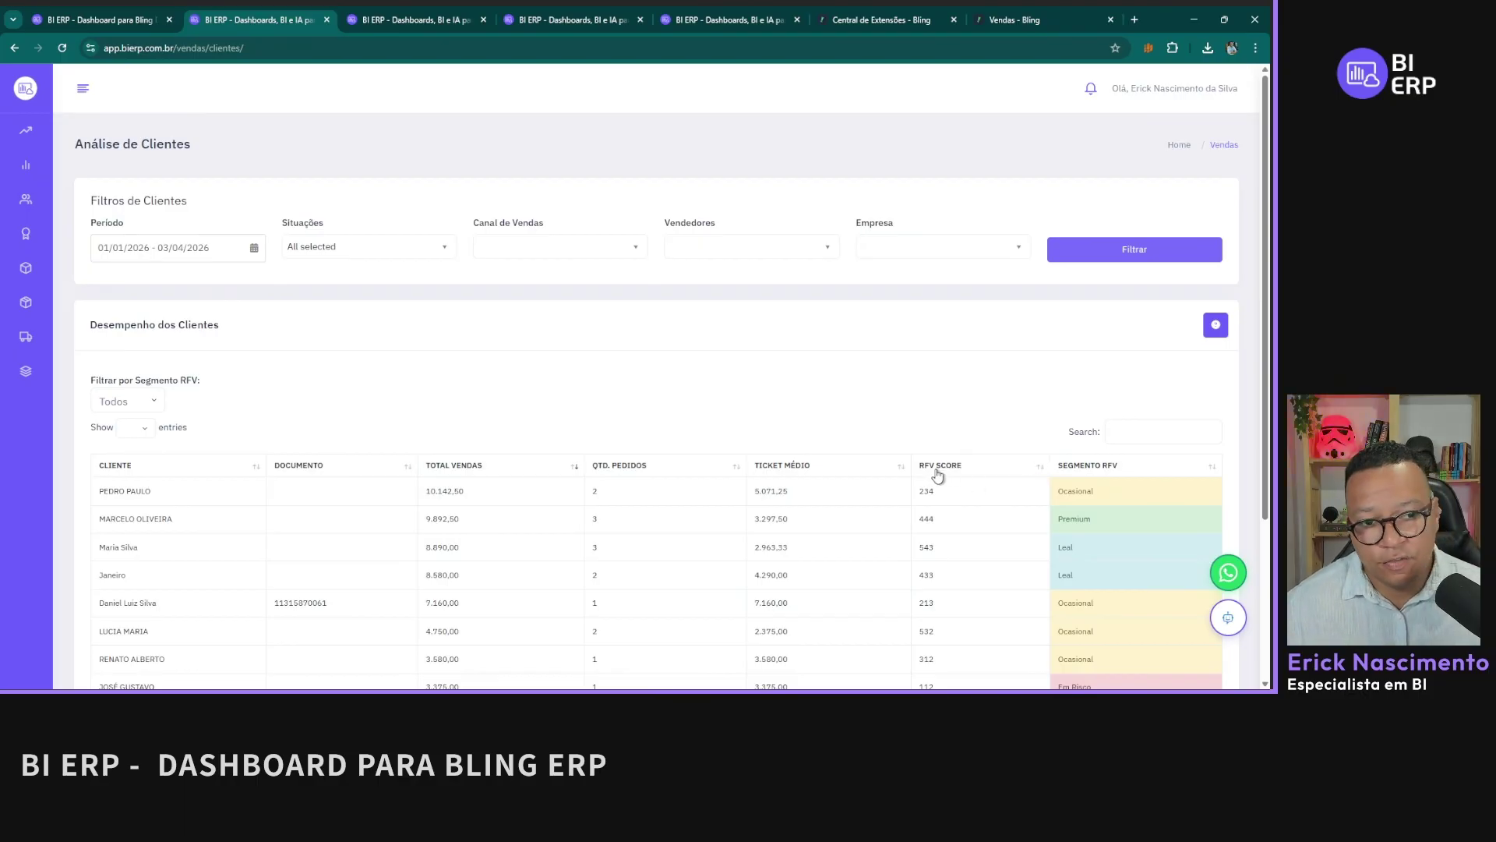
{"action": "scroll", "coordinate": [682, 289], "scroll_direction": "down", "scroll_amount": 3}
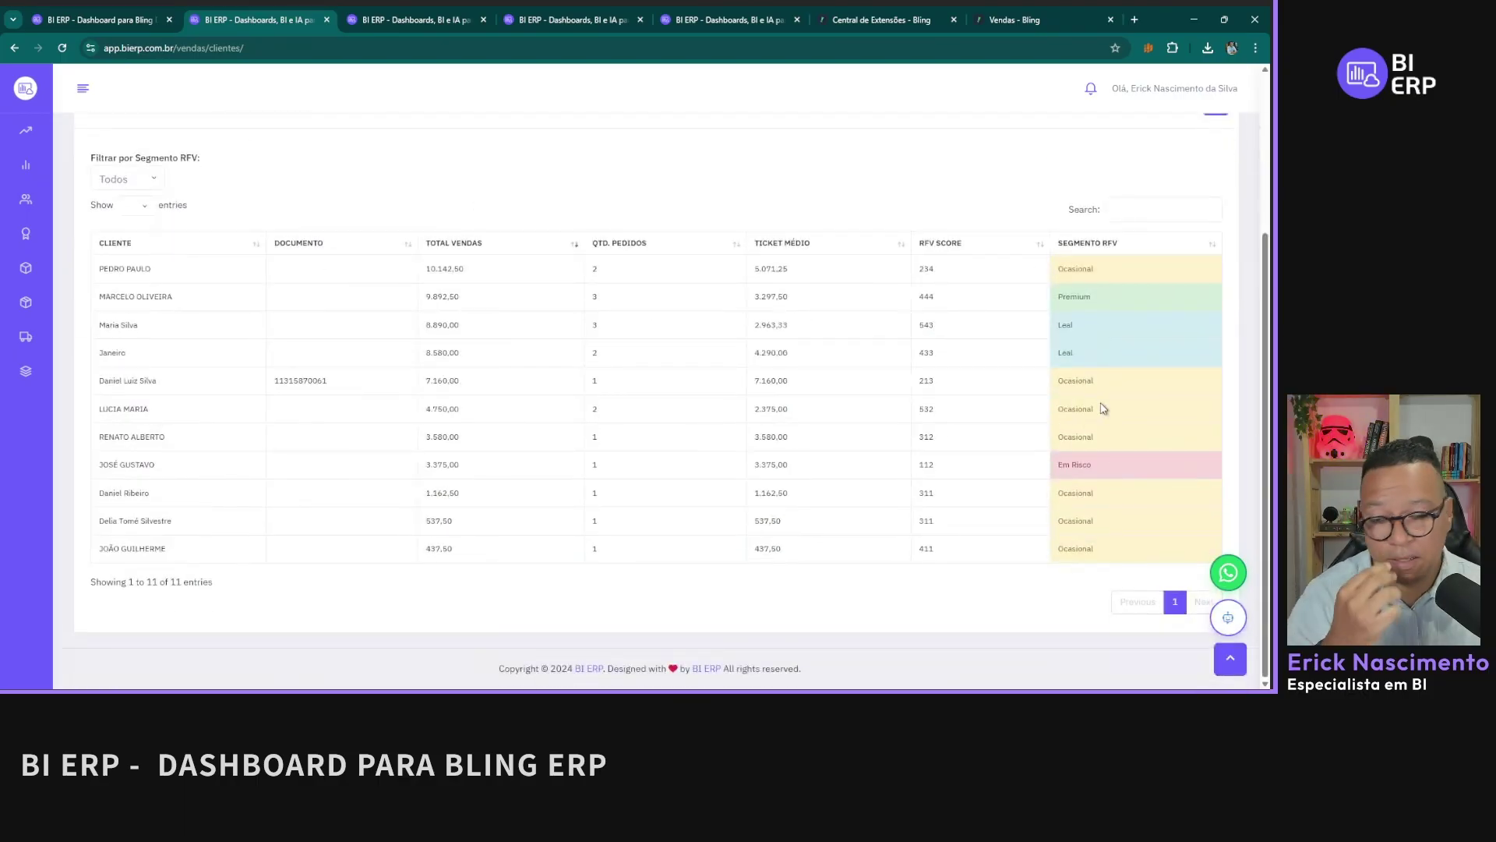
{"action": "scroll", "coordinate": [796, 172], "scroll_direction": "up", "scroll_amount": 2}
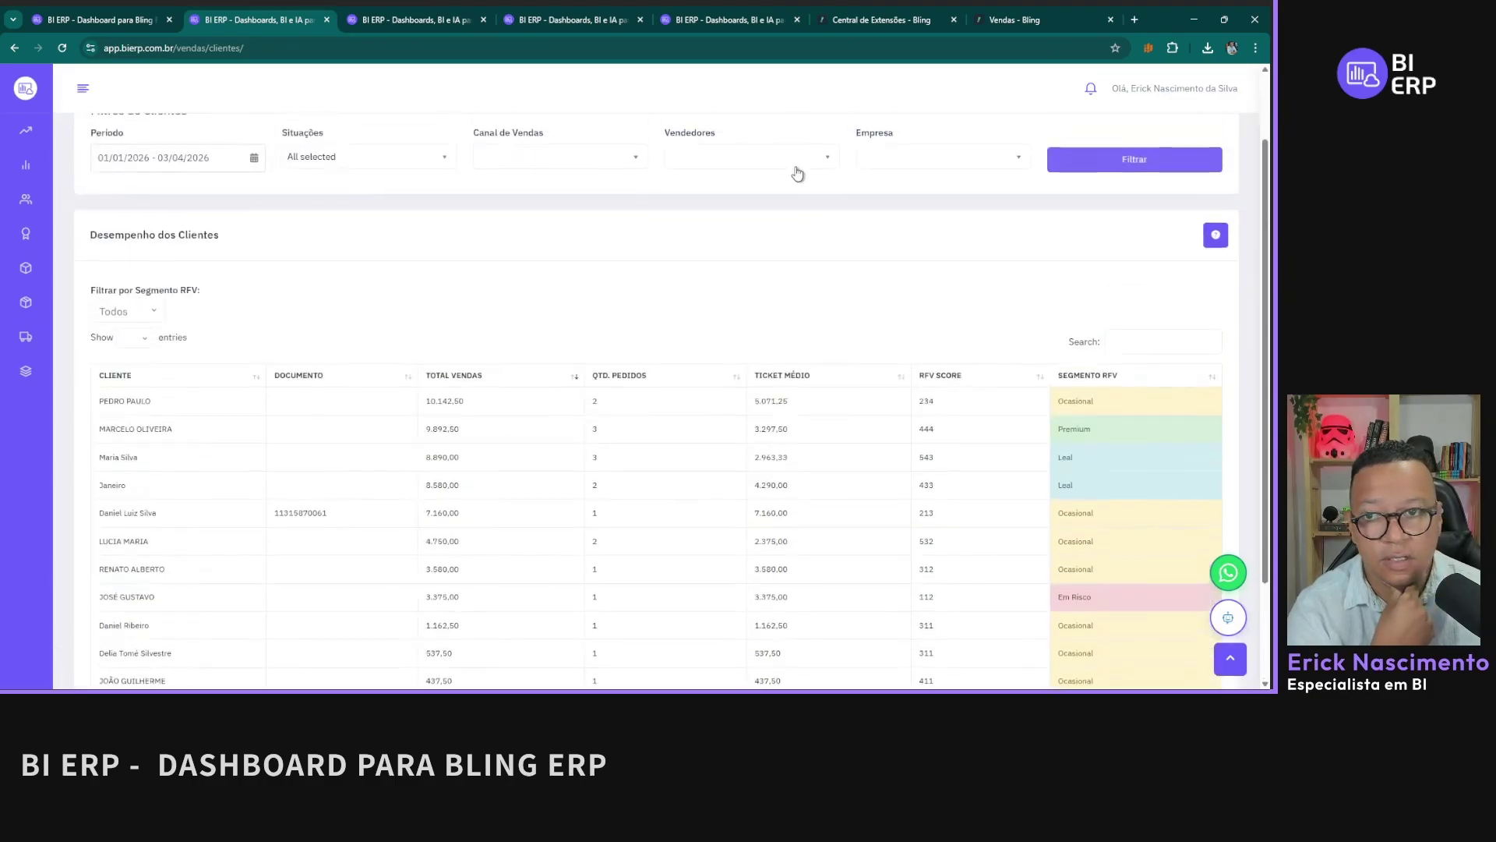
Step: View the available RFV segment options for the client table, keeping Todos
{"action": "left_click", "coordinate": [152, 339]}
{"action": "left_click", "coordinate": [161, 315]}
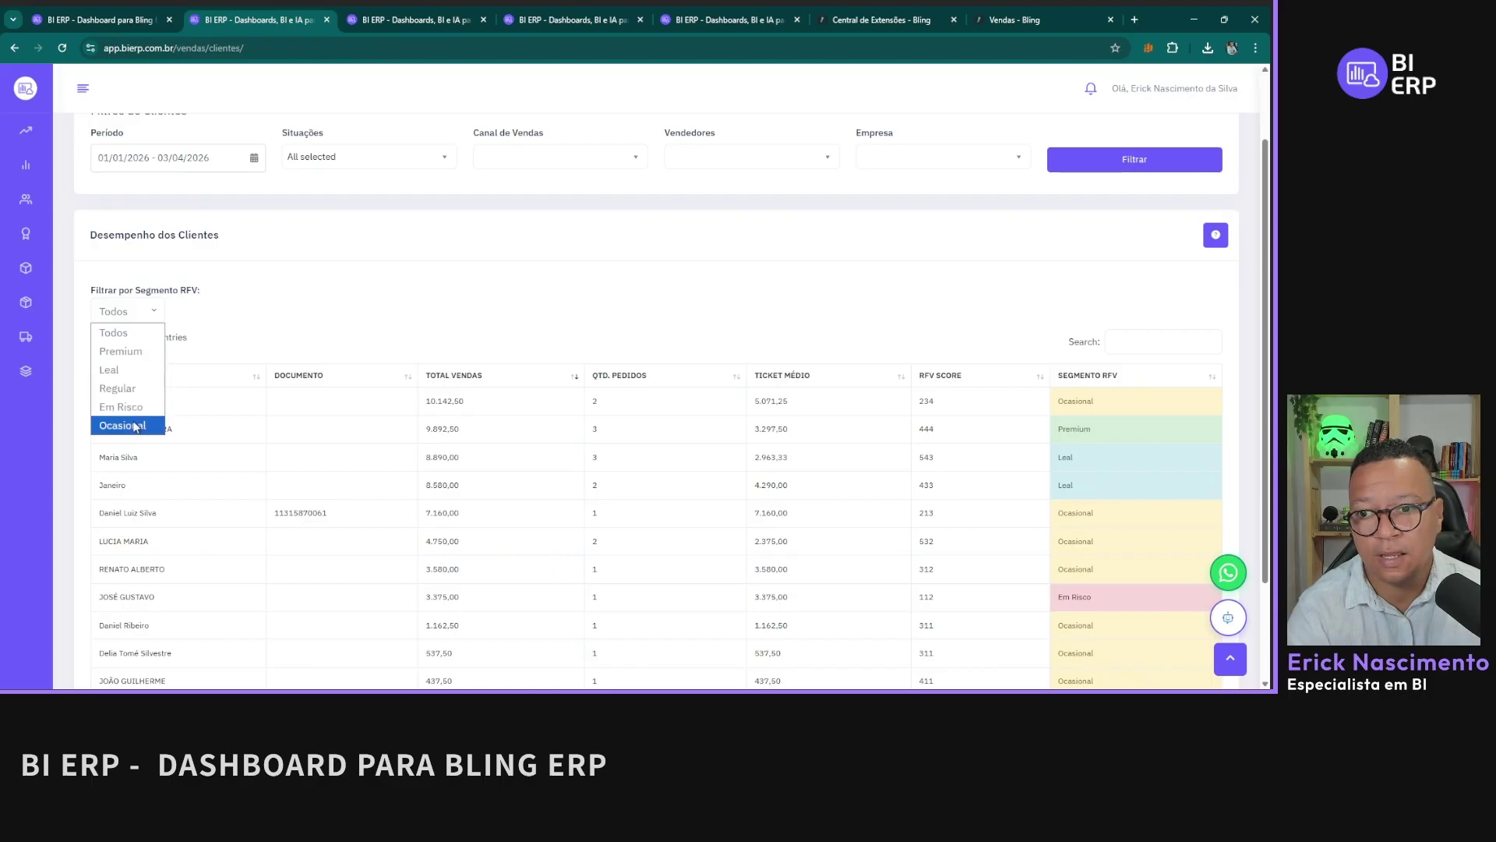
{"action": "left_click", "coordinate": [755, 300]}
{"action": "scroll", "coordinate": [960, 308], "scroll_direction": "down", "scroll_amount": 1}
{"action": "scroll", "coordinate": [960, 308], "scroll_direction": "down", "scroll_amount": 1}
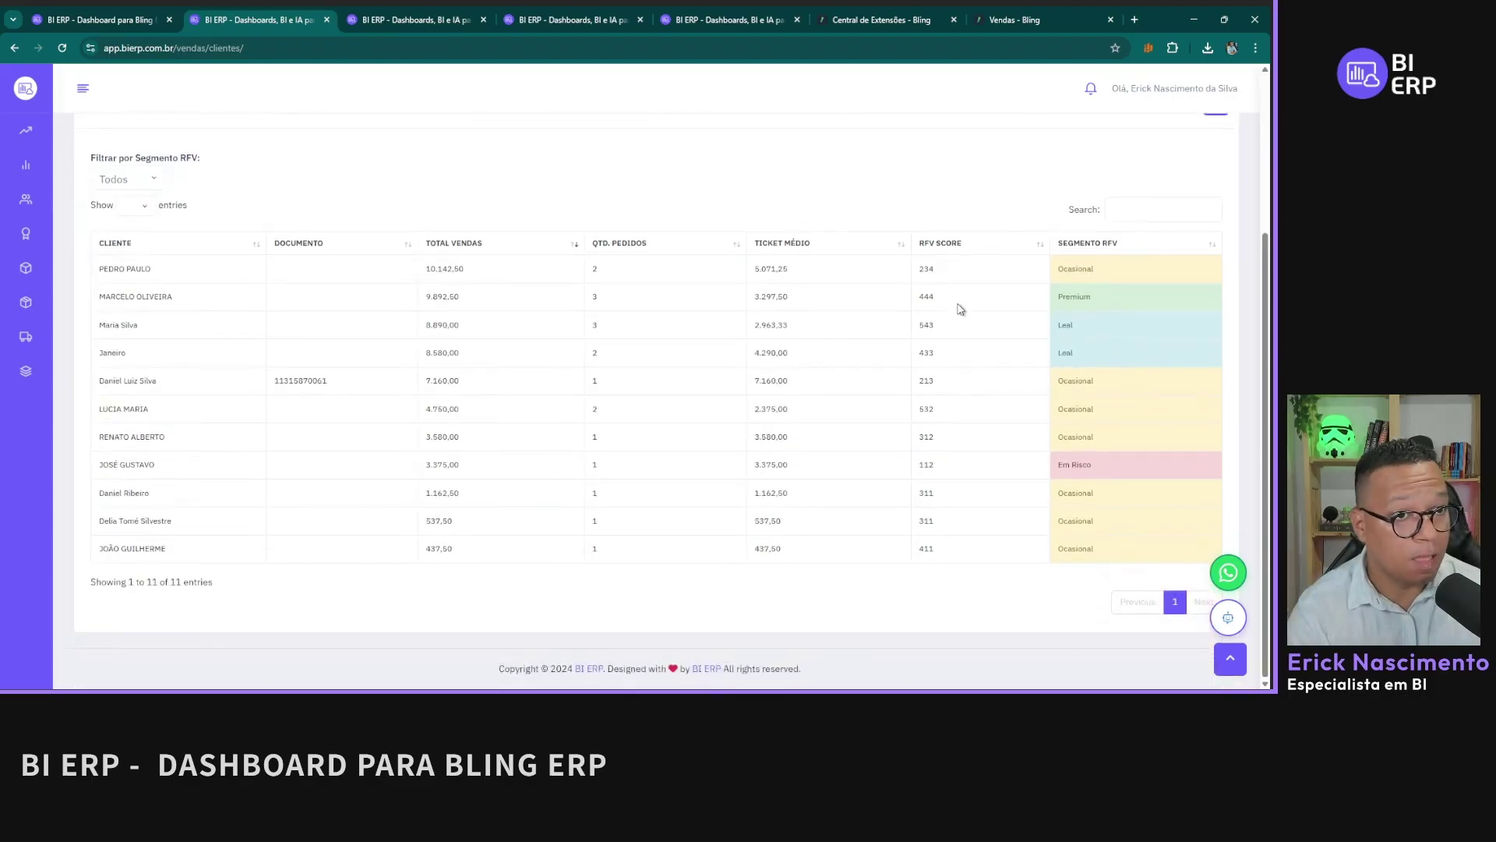
Step: Read the indicator explanation for client performance, covering the RFV analysis and client segmentation, and close it
{"action": "scroll", "coordinate": [1013, 281], "scroll_direction": "up", "scroll_amount": 1}
{"action": "left_click", "coordinate": [1216, 169]}
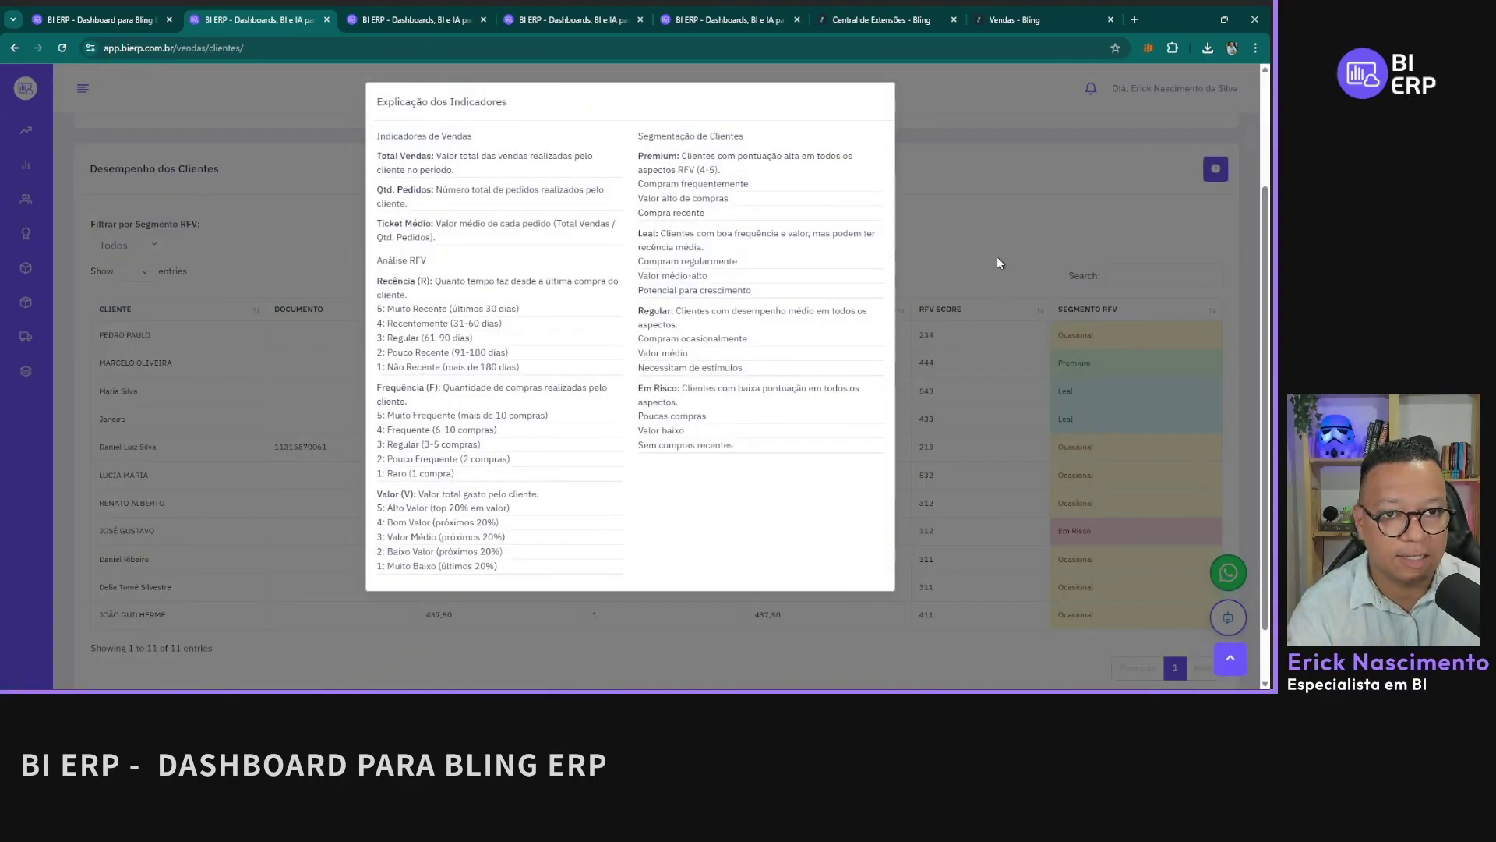
{"action": "left_click", "coordinate": [979, 195]}
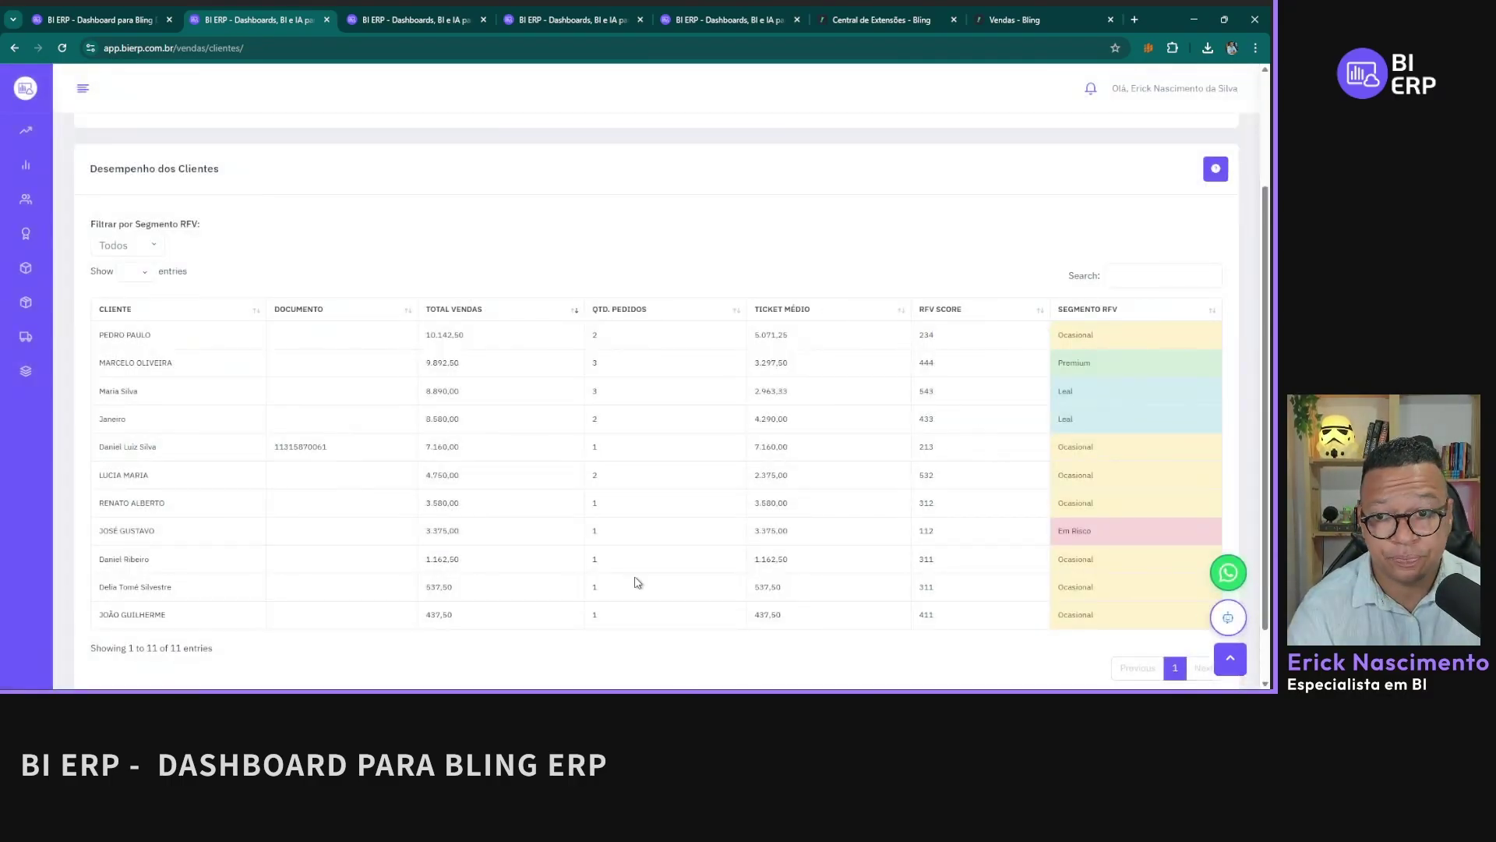
Step: Examine the clients' sales, order counts, RFV scores and segments, highlighting the data and segment of the Premium client
{"action": "scroll", "coordinate": [604, 379], "scroll_direction": "down", "scroll_amount": 1}
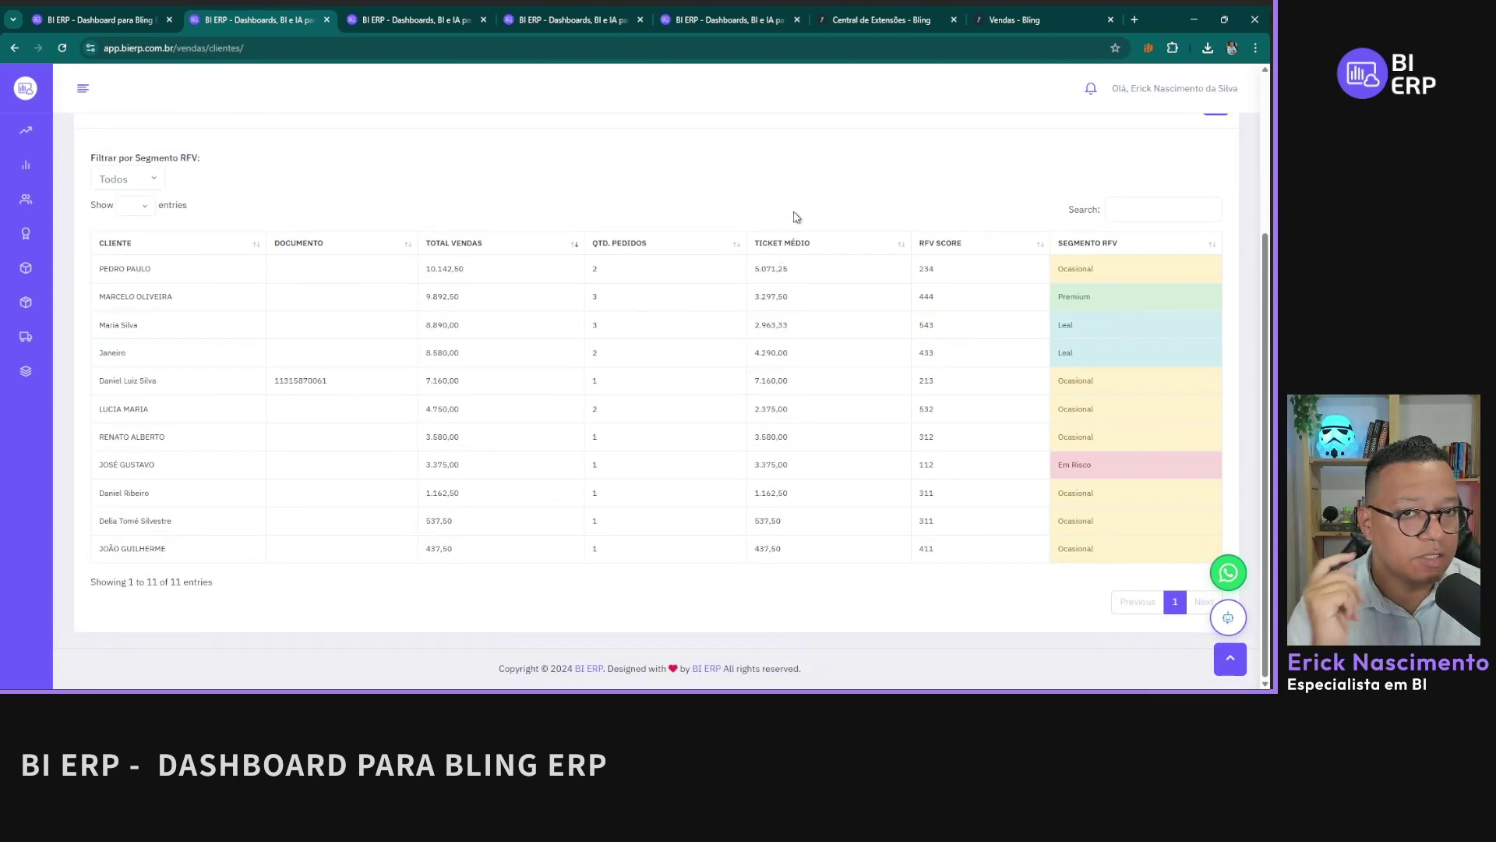
{"action": "scroll", "coordinate": [678, 301], "scroll_direction": "up", "scroll_amount": 3}
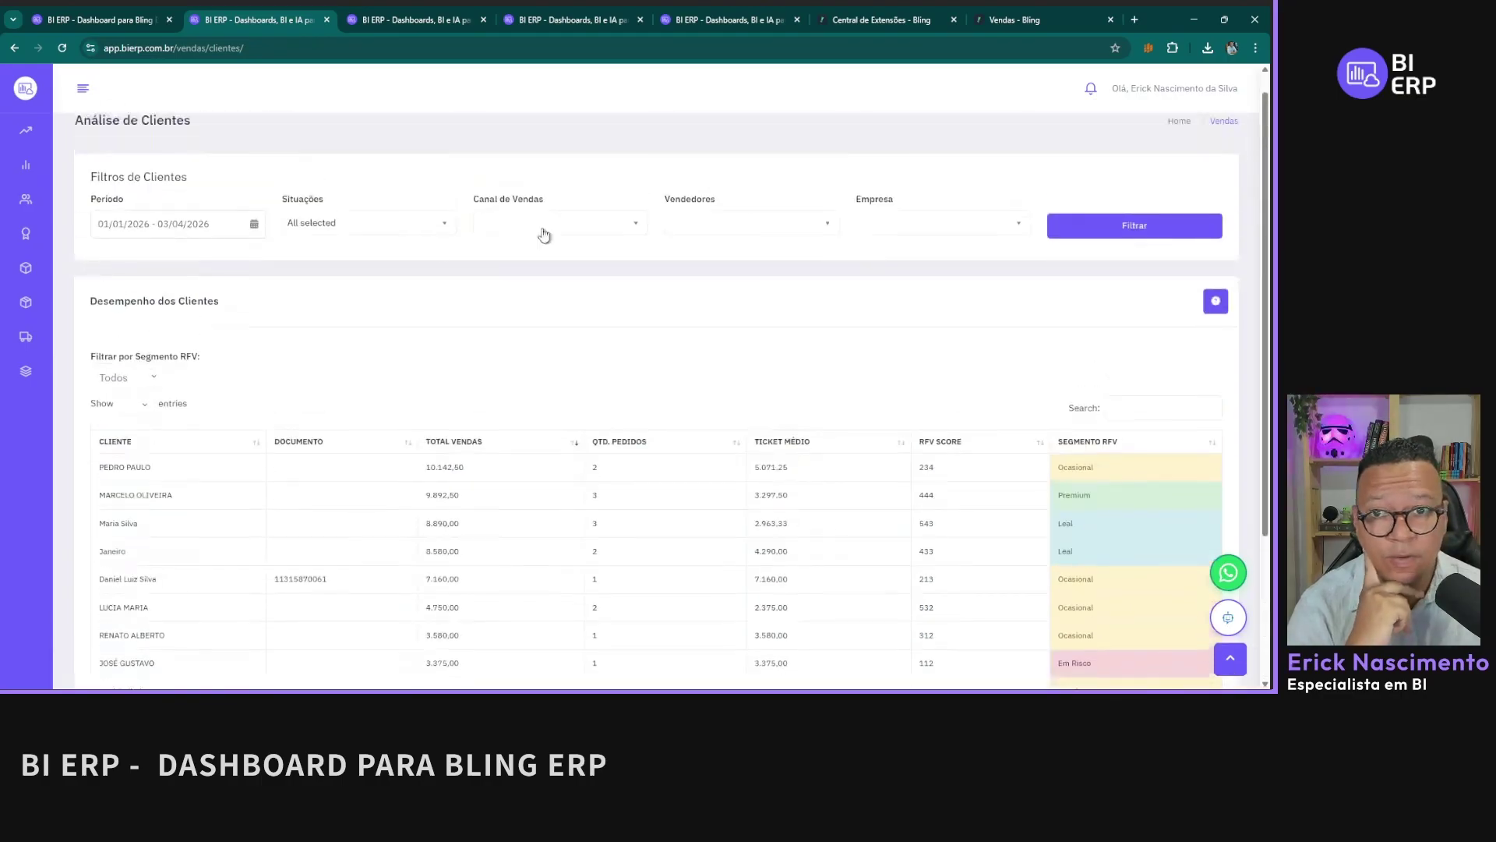
{"action": "scroll", "coordinate": [884, 397], "scroll_direction": "down", "scroll_amount": 3}
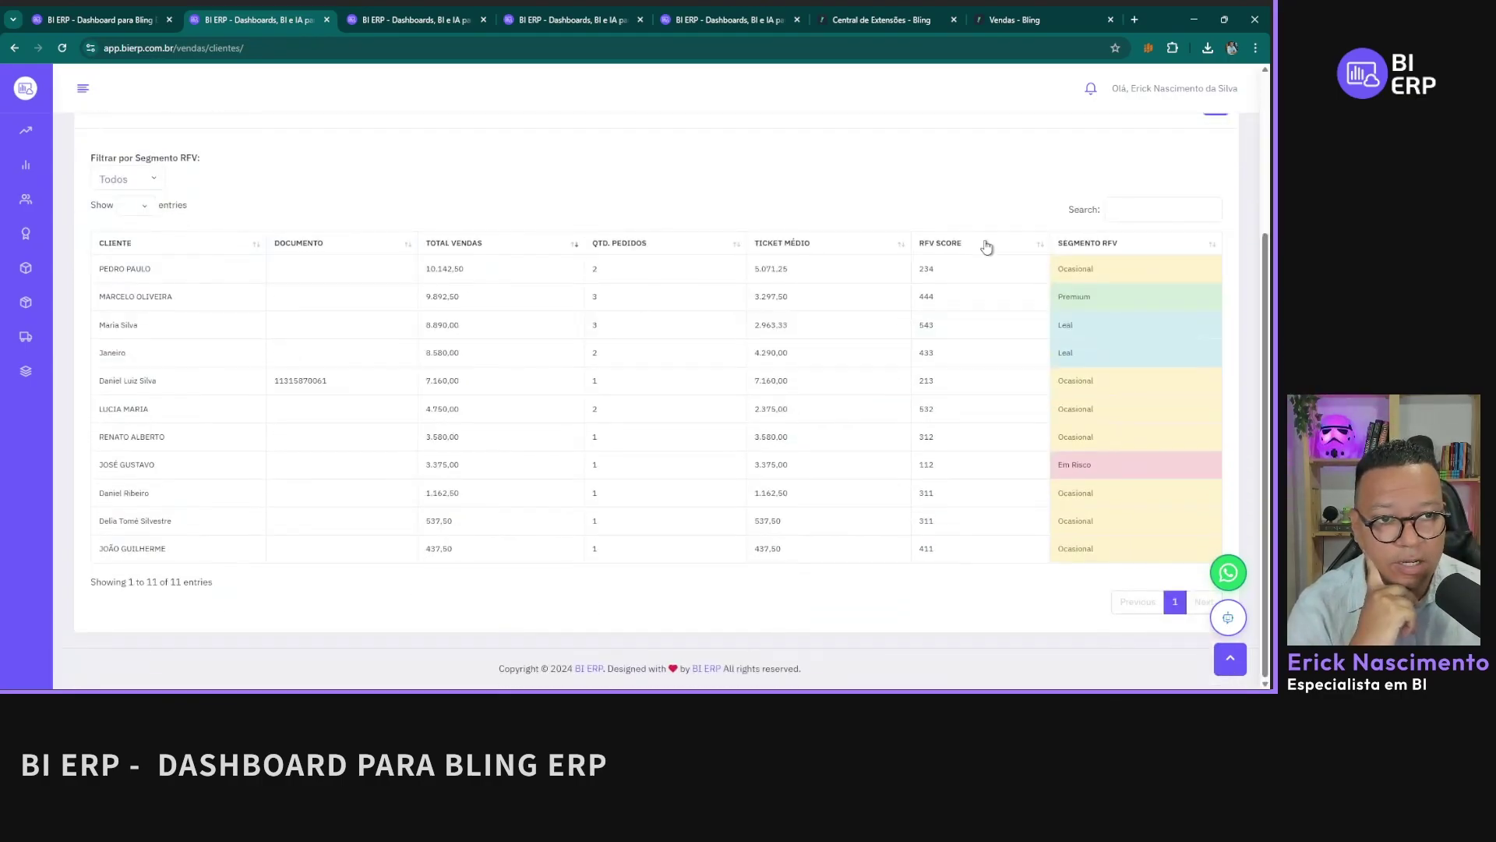
{"action": "scroll", "coordinate": [942, 392], "scroll_direction": "up", "scroll_amount": 3}
{"action": "scroll", "coordinate": [964, 344], "scroll_direction": "down", "scroll_amount": 3}
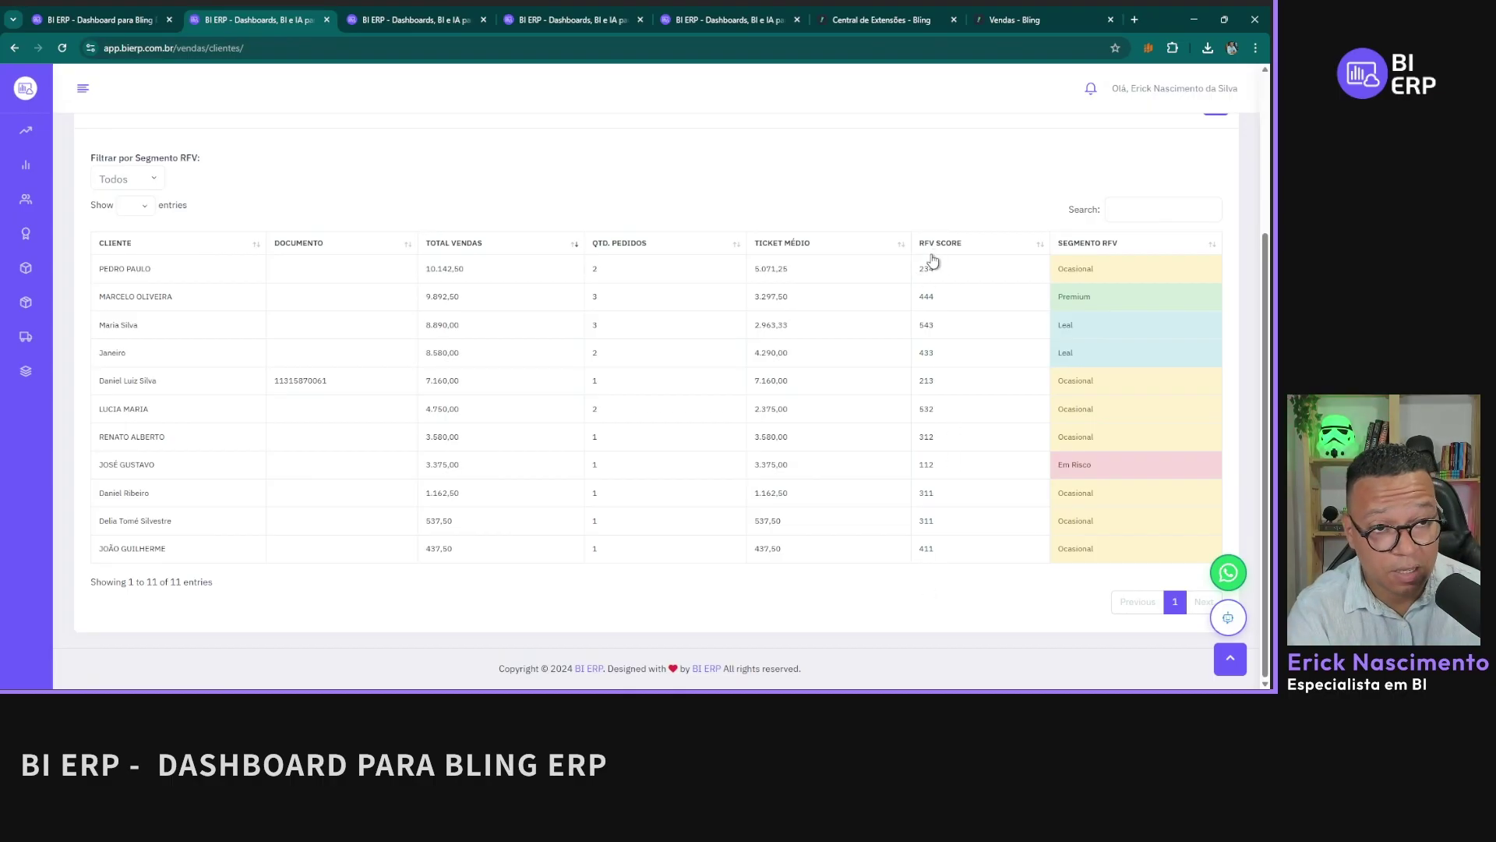
{"action": "right_click", "coordinate": [902, 568]}
{"action": "left_click", "coordinate": [896, 586]}
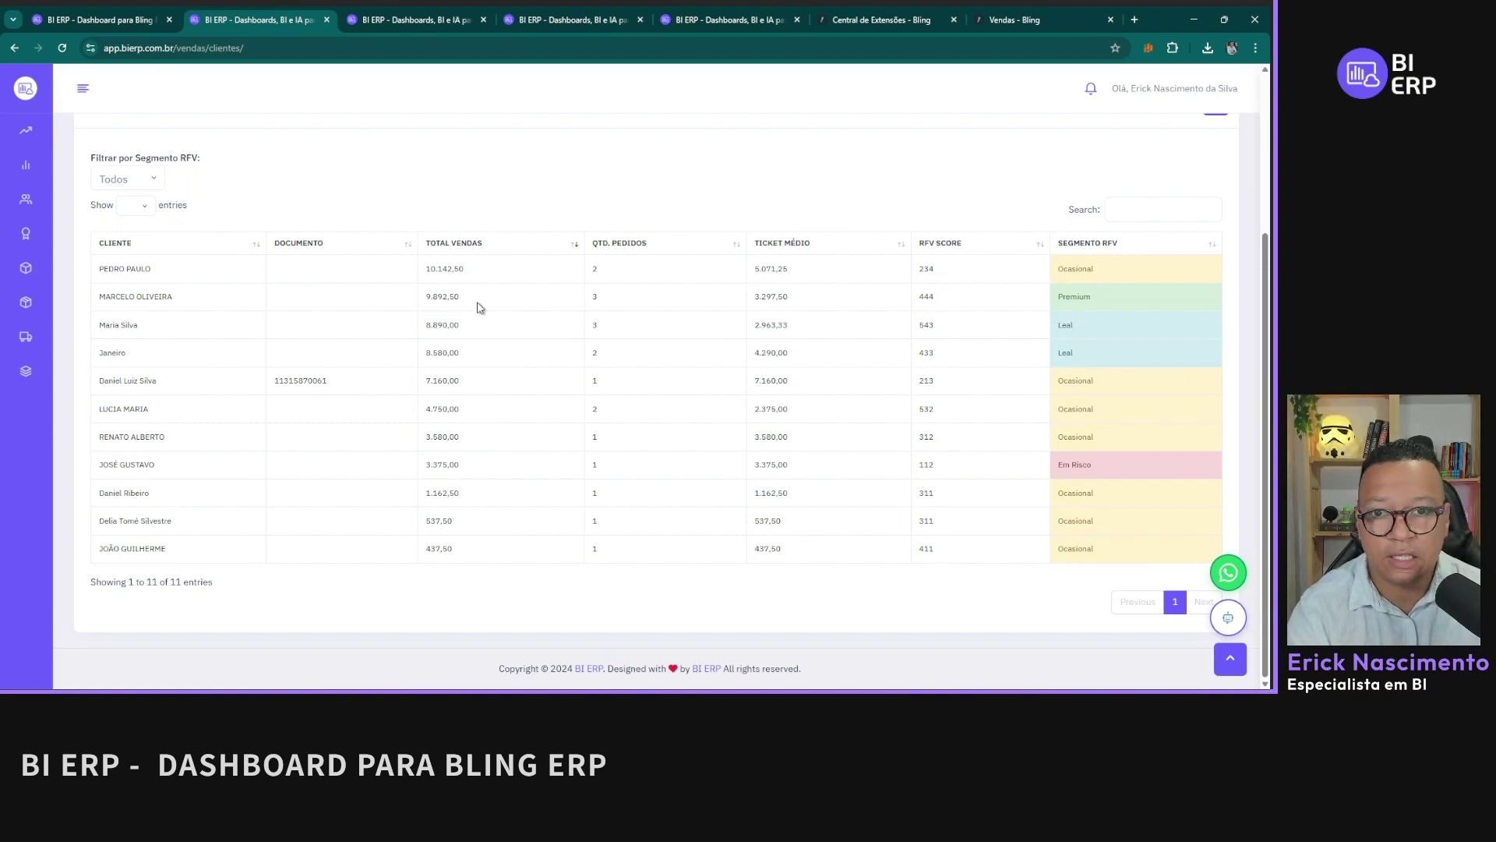
{"action": "left_click_drag", "start_coordinate": [131, 308], "coordinate": [738, 304]}
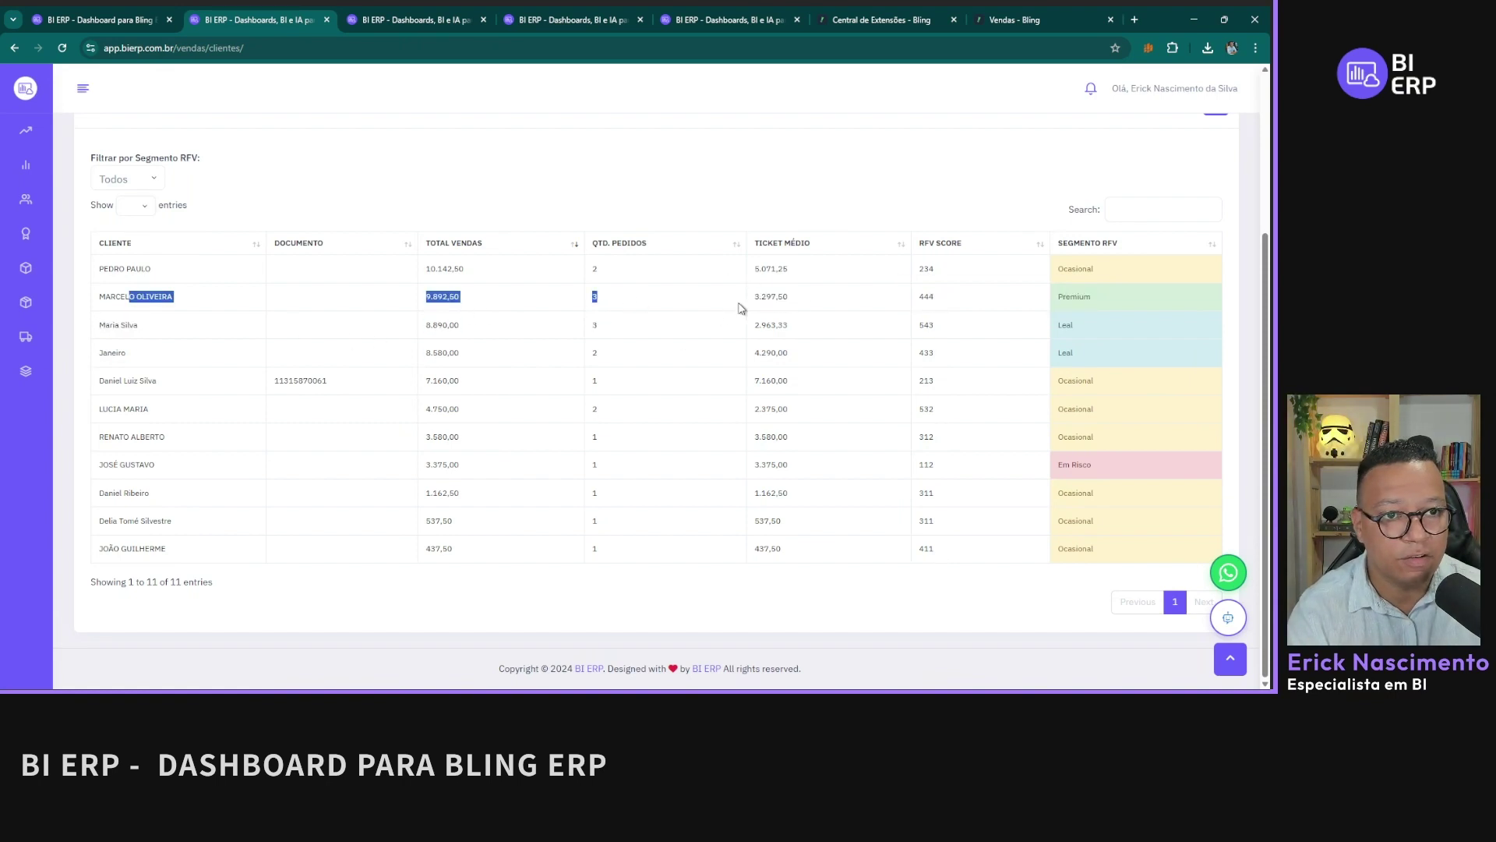
{"action": "left_click", "coordinate": [926, 310]}
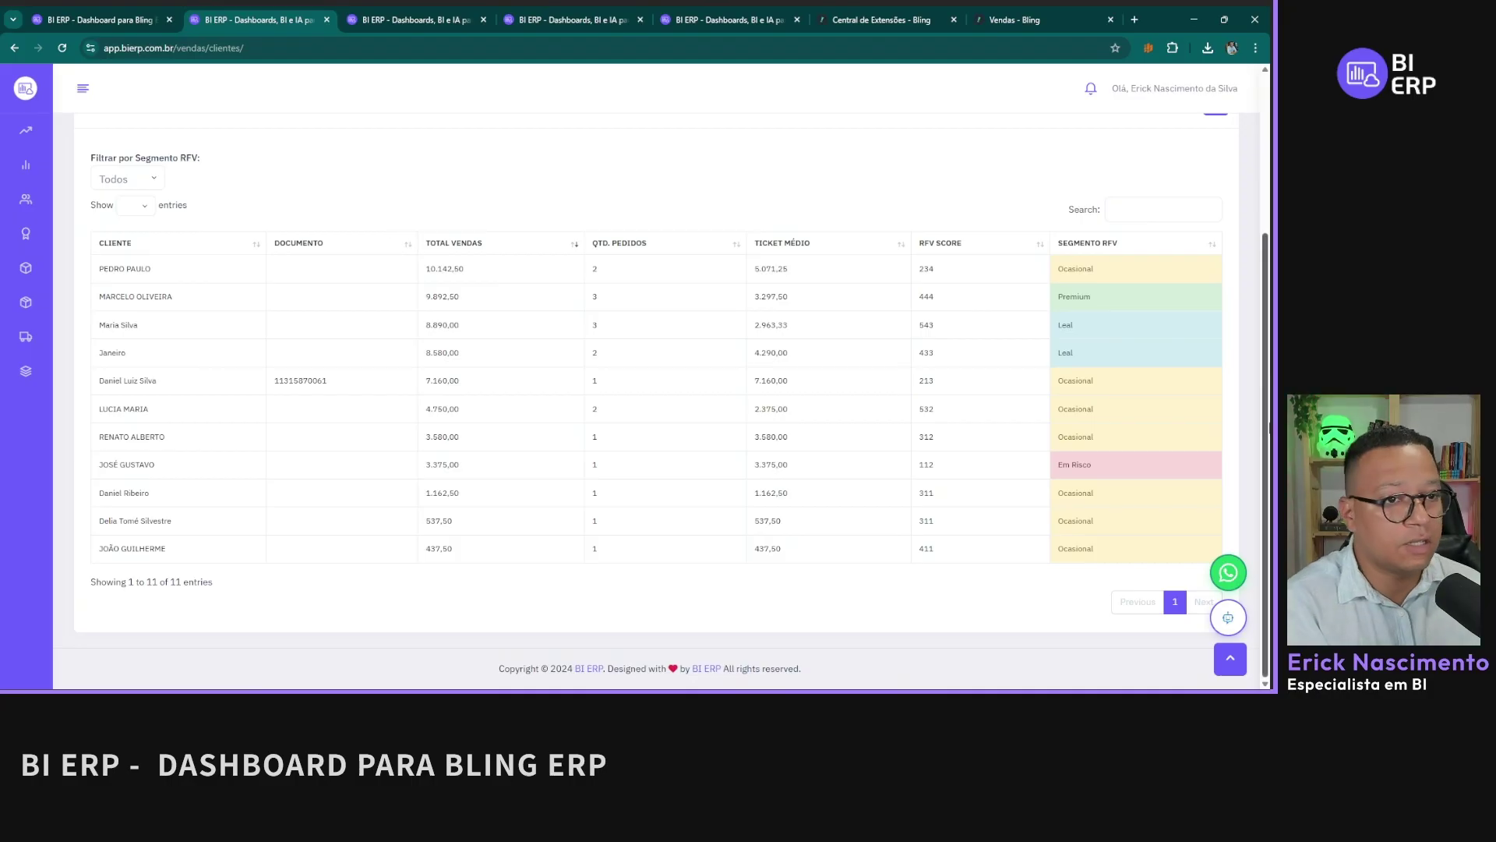
{"action": "double_click", "coordinate": [1078, 294]}
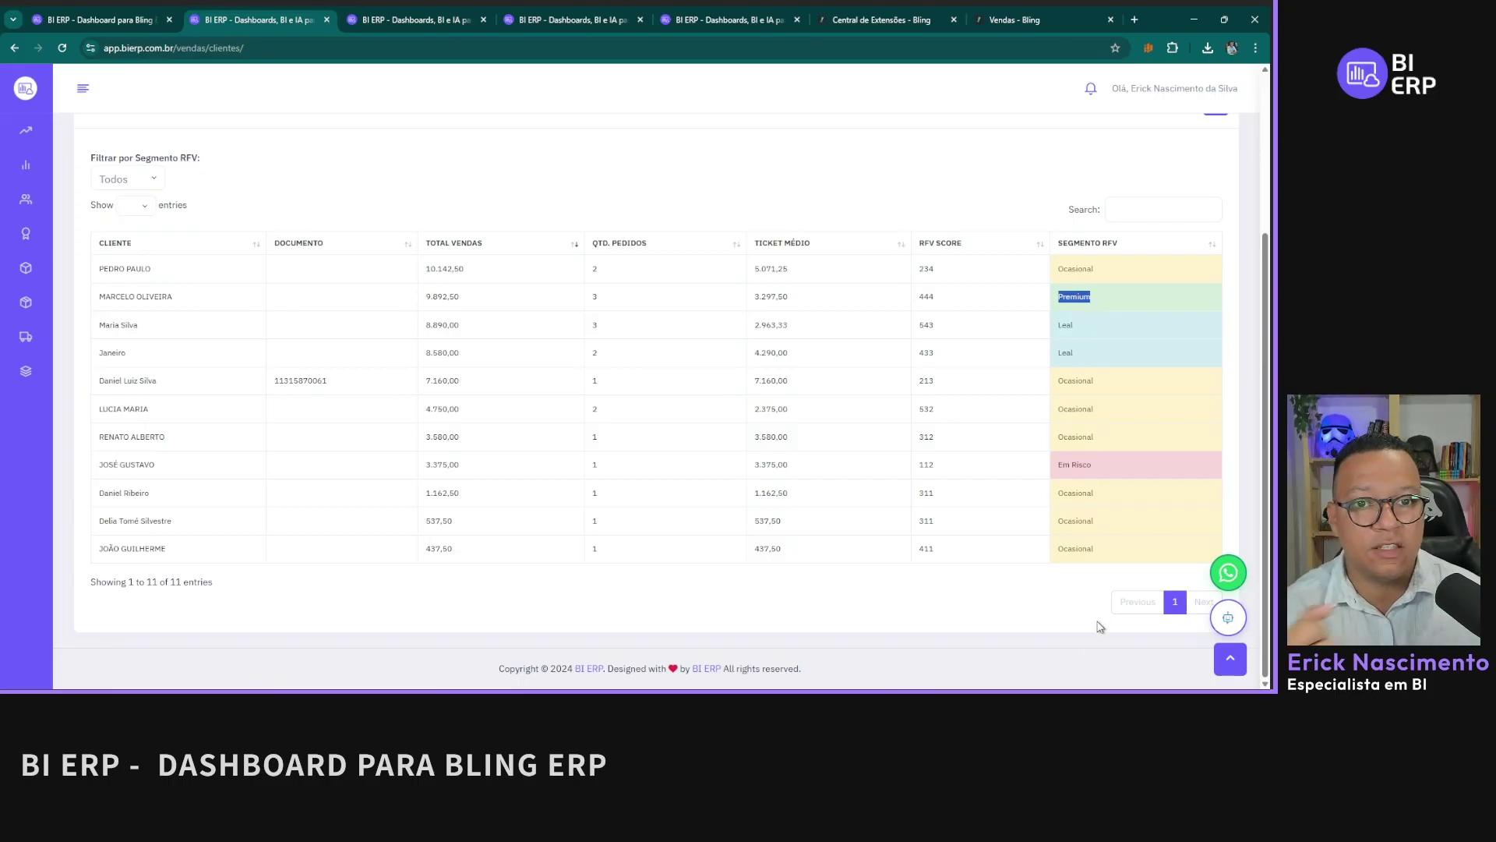
{"action": "scroll", "coordinate": [928, 604], "scroll_direction": "up", "scroll_amount": 3}
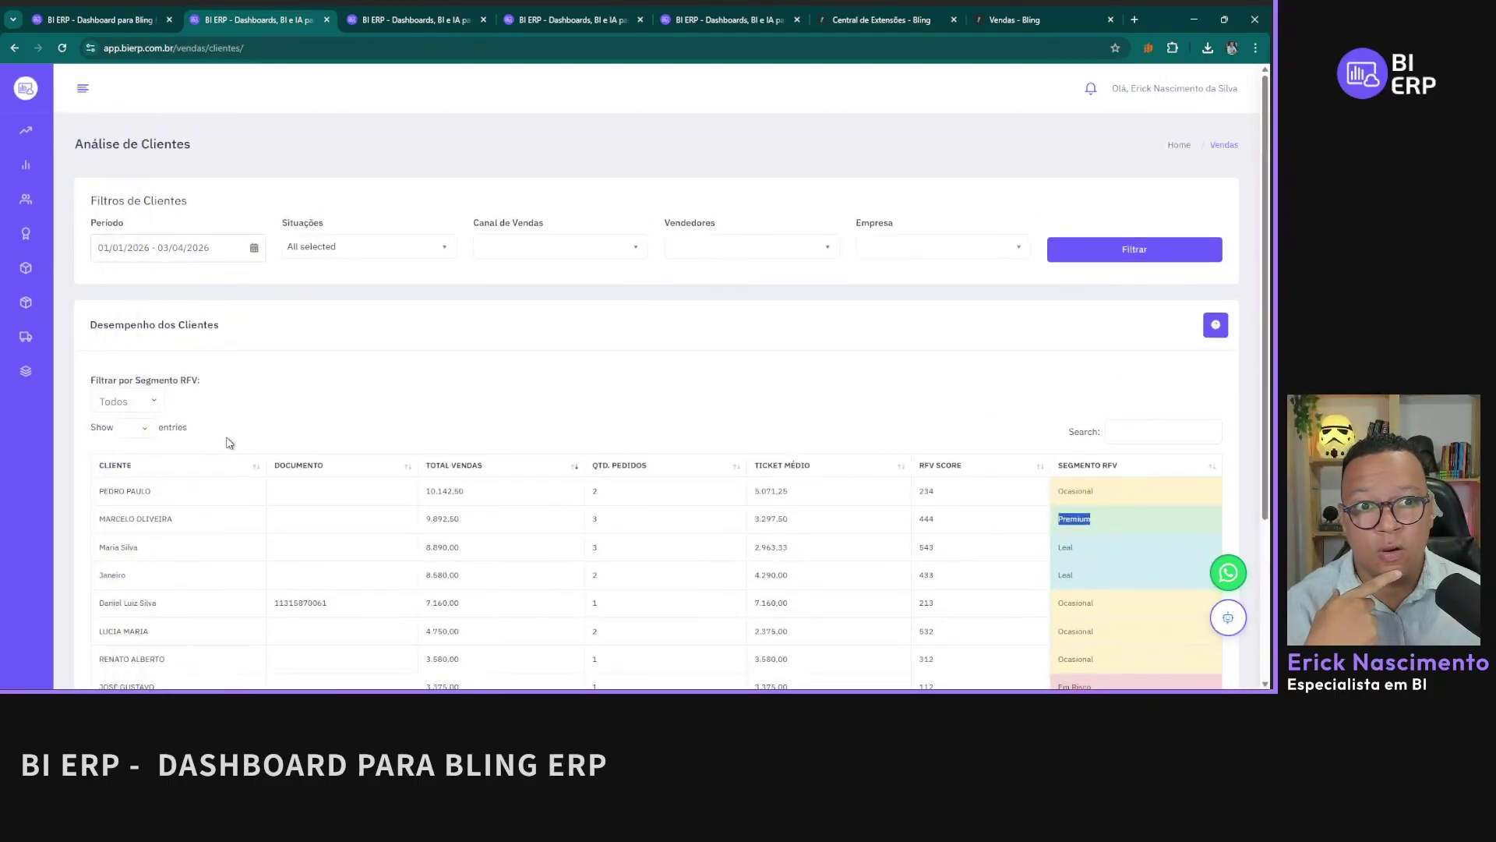
{"action": "scroll", "coordinate": [508, 357], "scroll_direction": "down", "scroll_amount": 3}
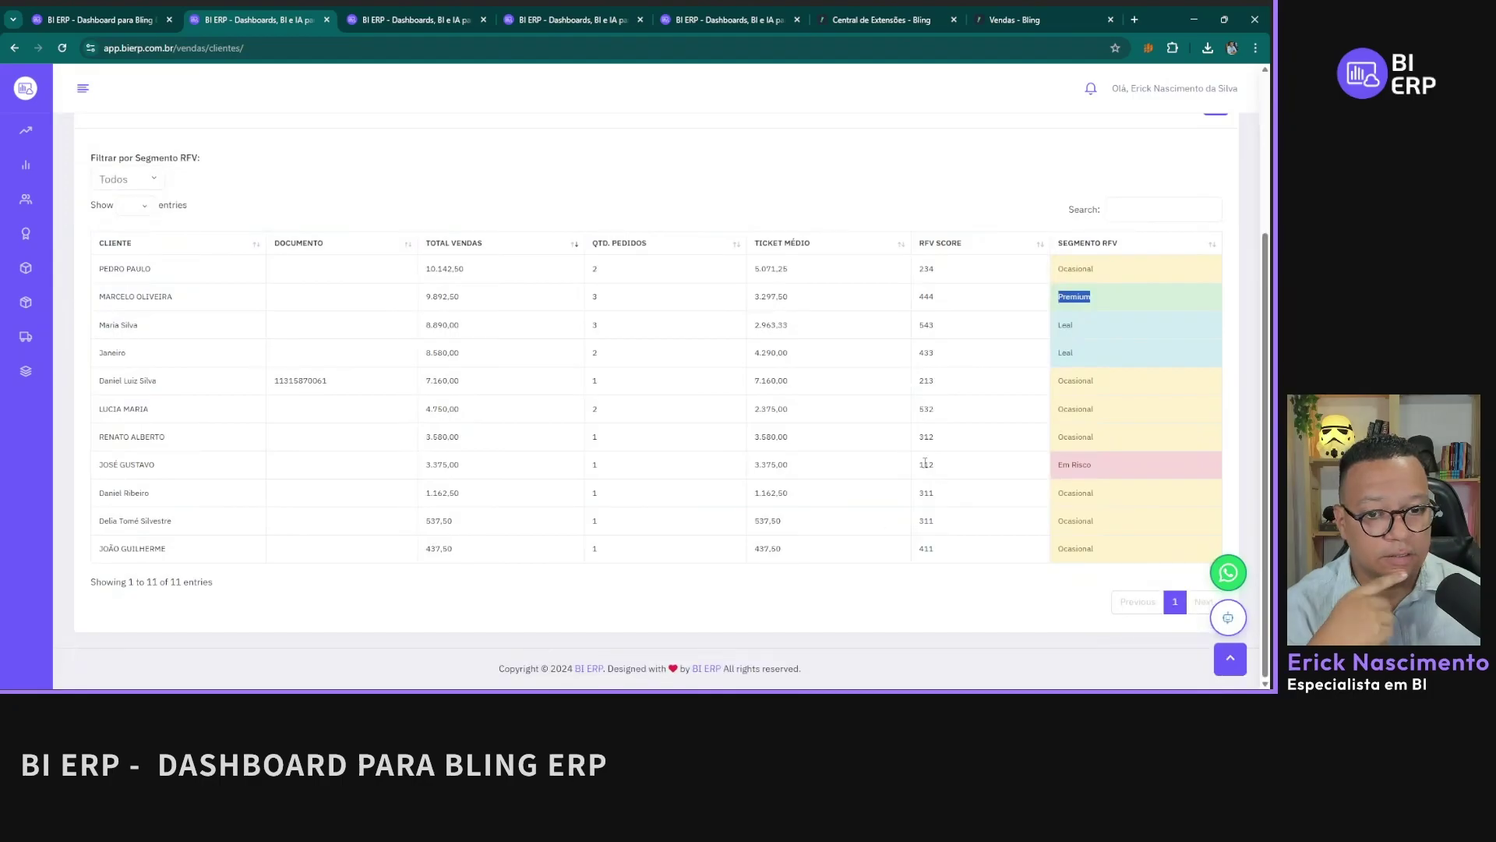
Step: Filter the client table by the Premium RFV segment and then by the Em Risco segment
{"action": "scroll", "coordinate": [166, 223], "scroll_direction": "up", "scroll_amount": 2}
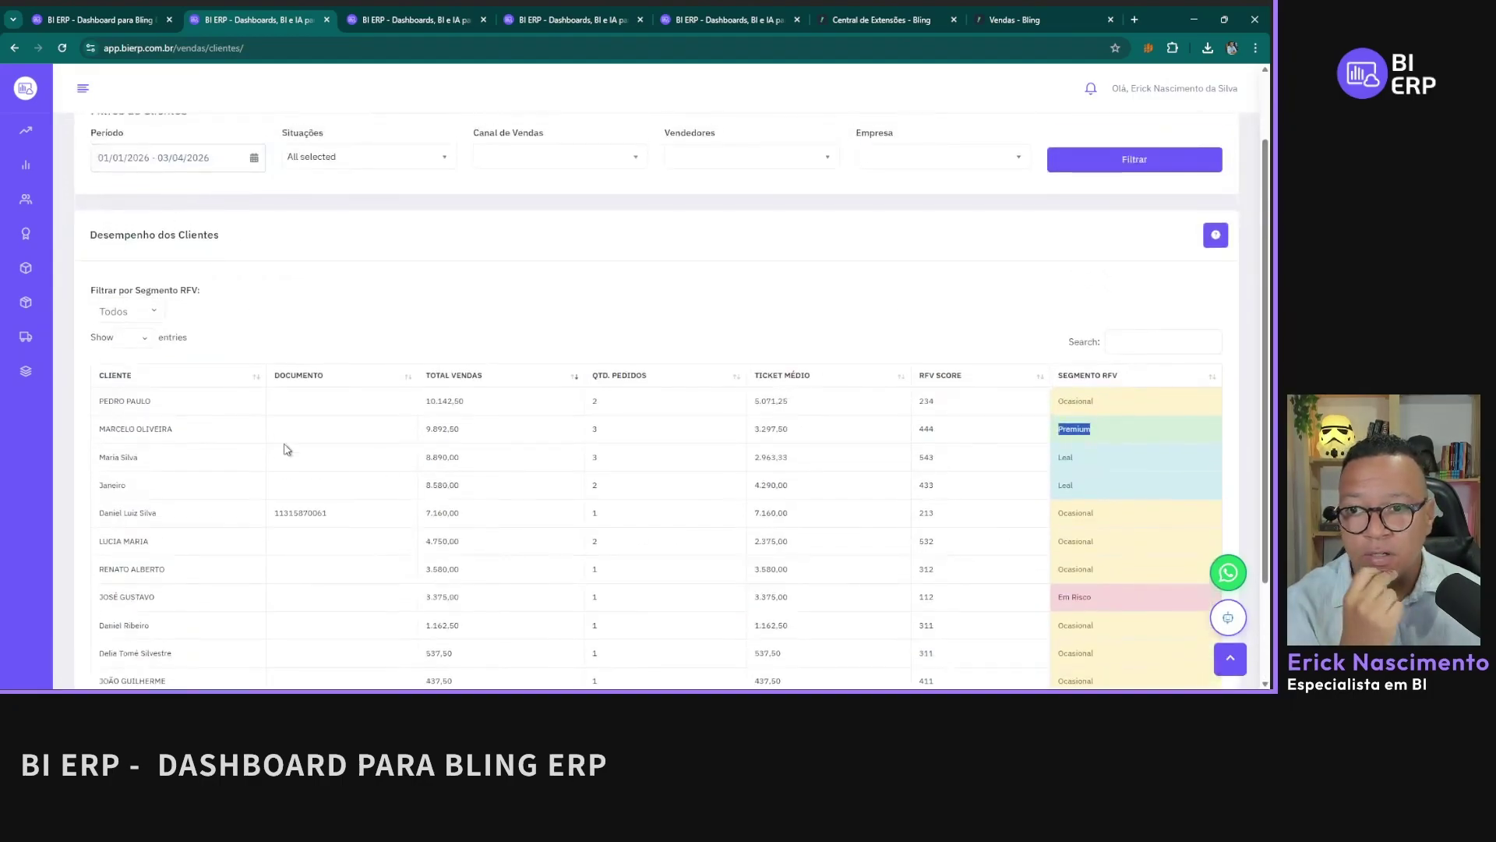
{"action": "left_click", "coordinate": [128, 311]}
{"action": "left_click", "coordinate": [104, 353]}
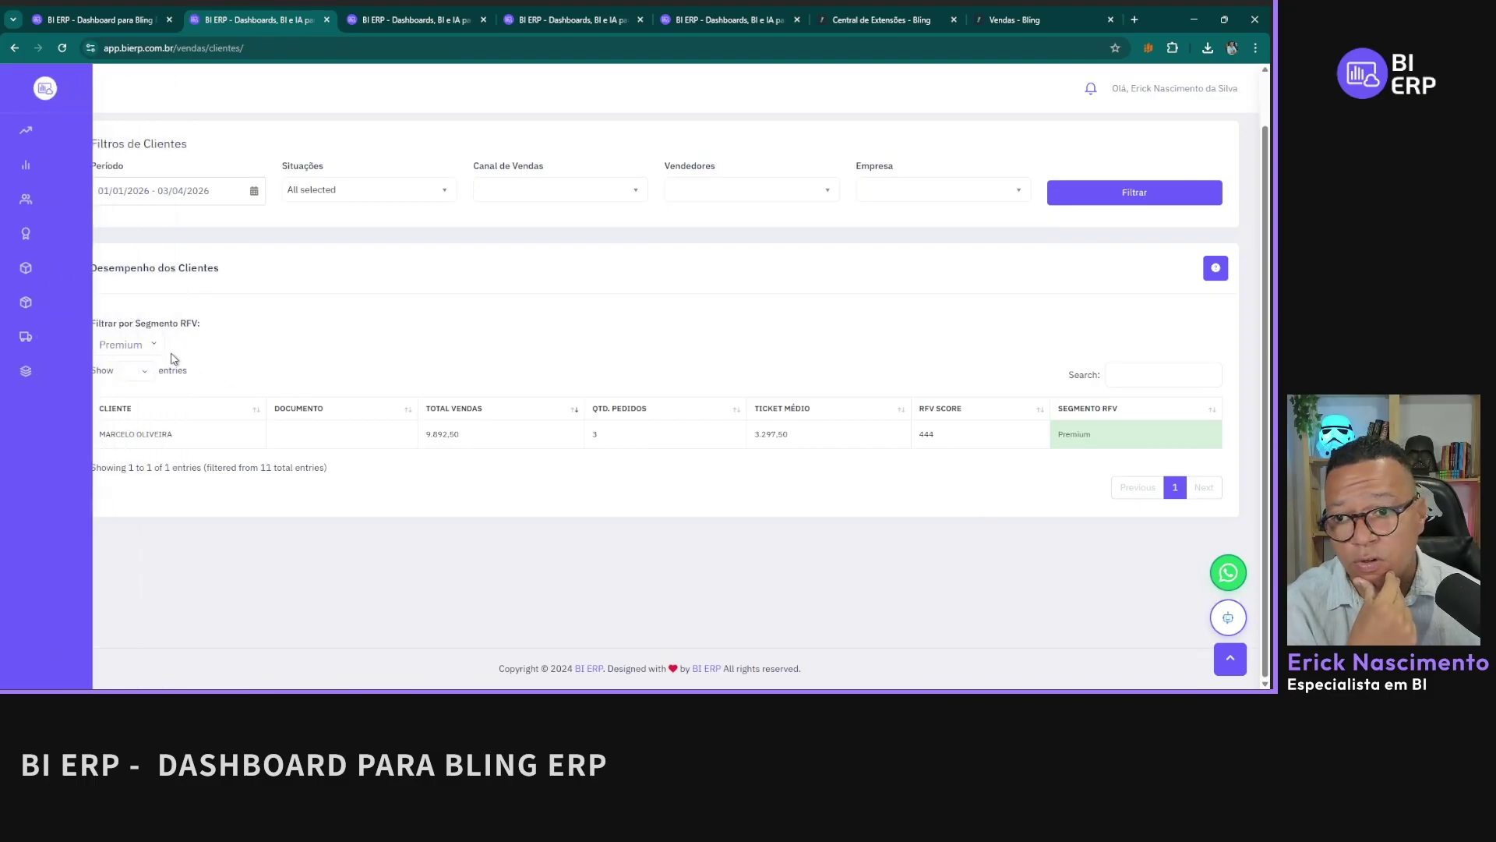
{"action": "left_click", "coordinate": [140, 345]}
{"action": "left_click", "coordinate": [144, 439]}
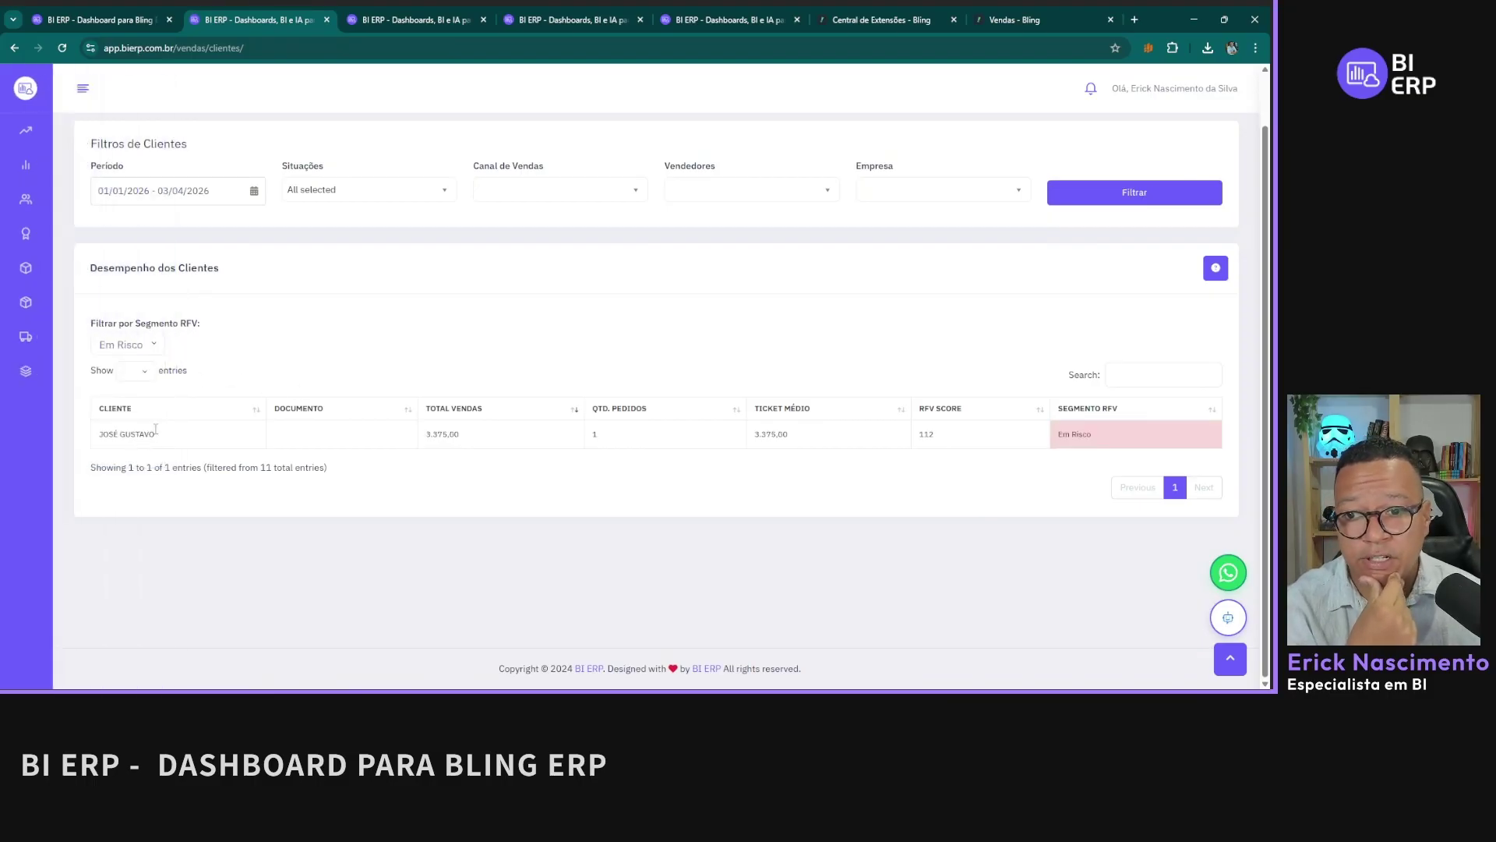
Step: Reset the RFV segment filter to Todos and show 10 entries per page in the client table
{"action": "left_click", "coordinate": [144, 345]}
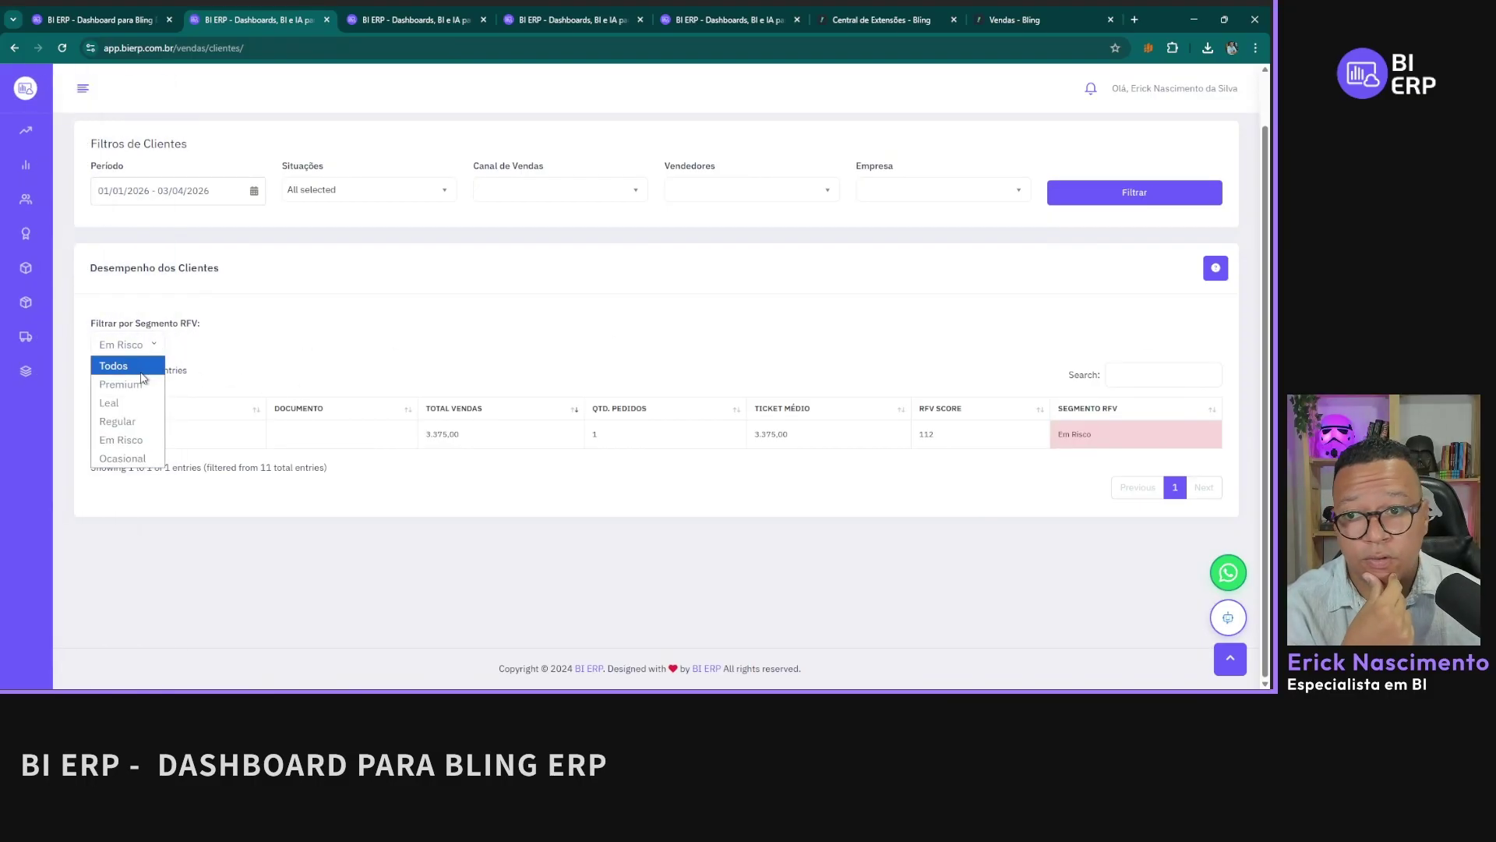
{"action": "left_click", "coordinate": [117, 365]}
{"action": "scroll", "coordinate": [688, 335], "scroll_direction": "down", "scroll_amount": 1}
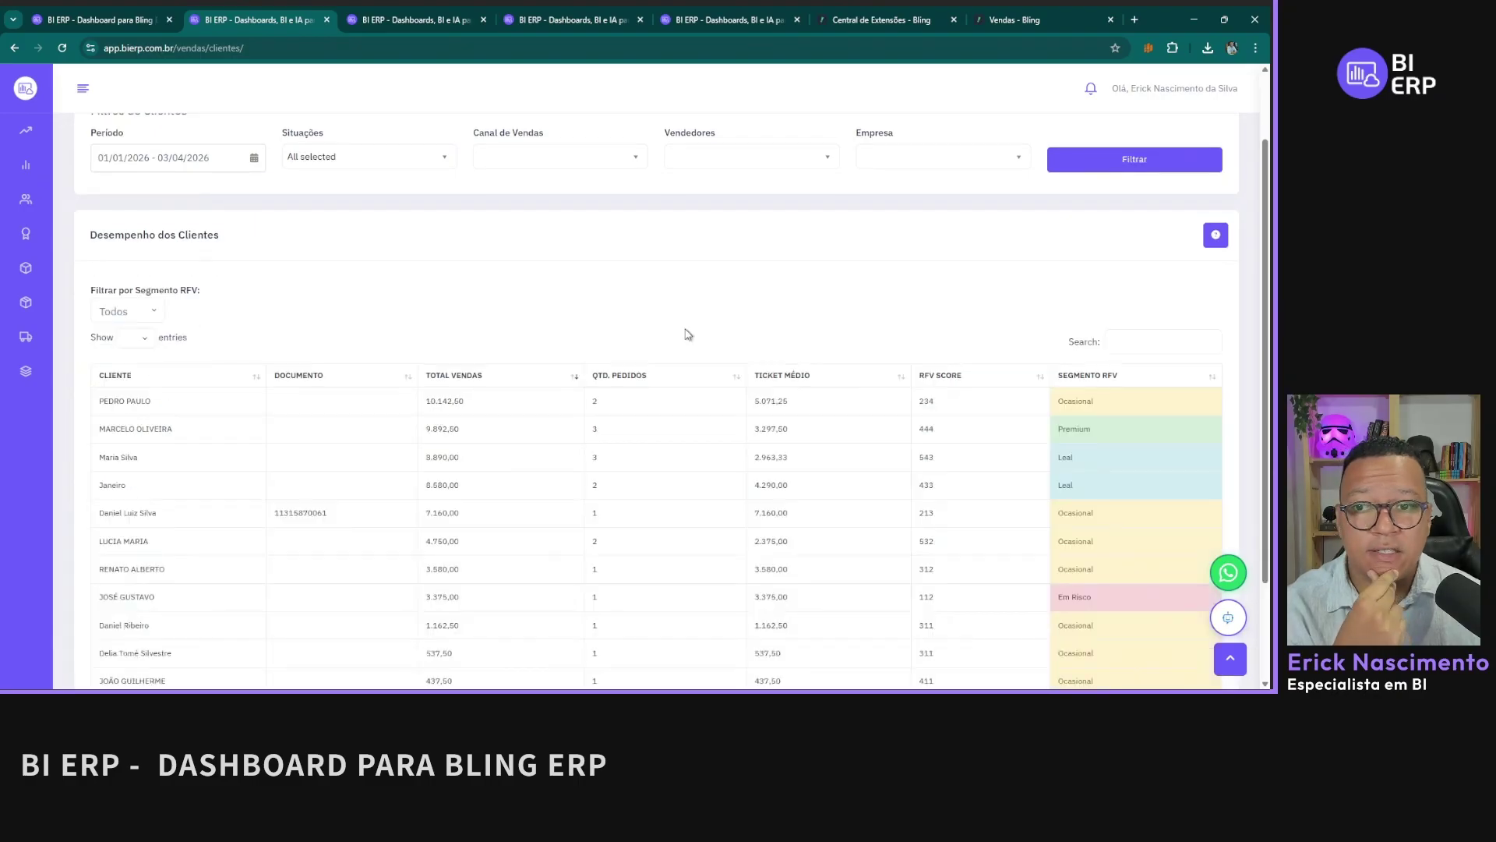
{"action": "left_click", "coordinate": [142, 341]}
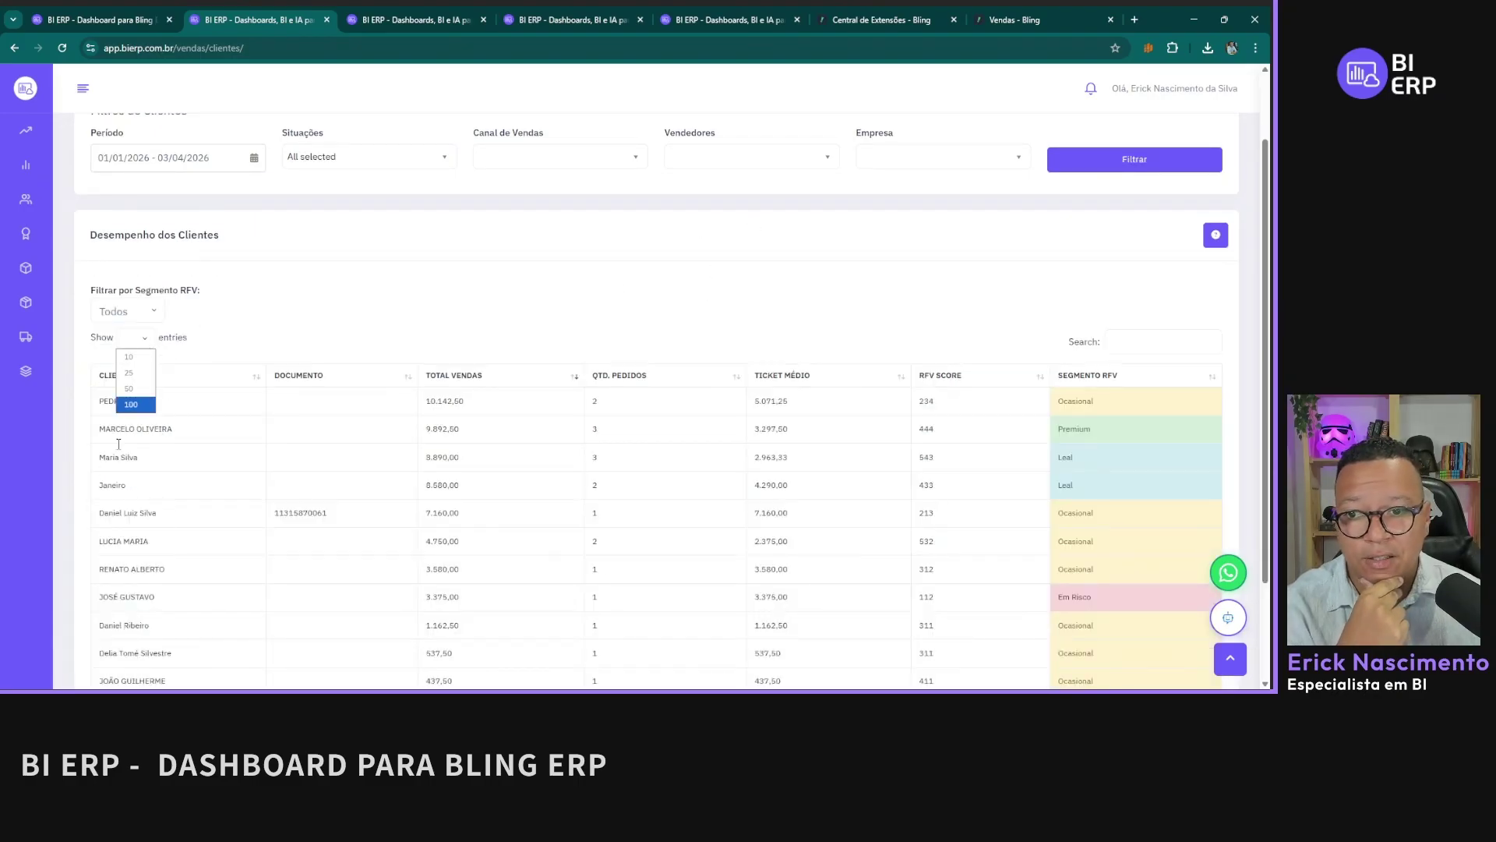
{"action": "left_click", "coordinate": [129, 356]}
{"action": "scroll", "coordinate": [661, 430], "scroll_direction": "down", "scroll_amount": 1}
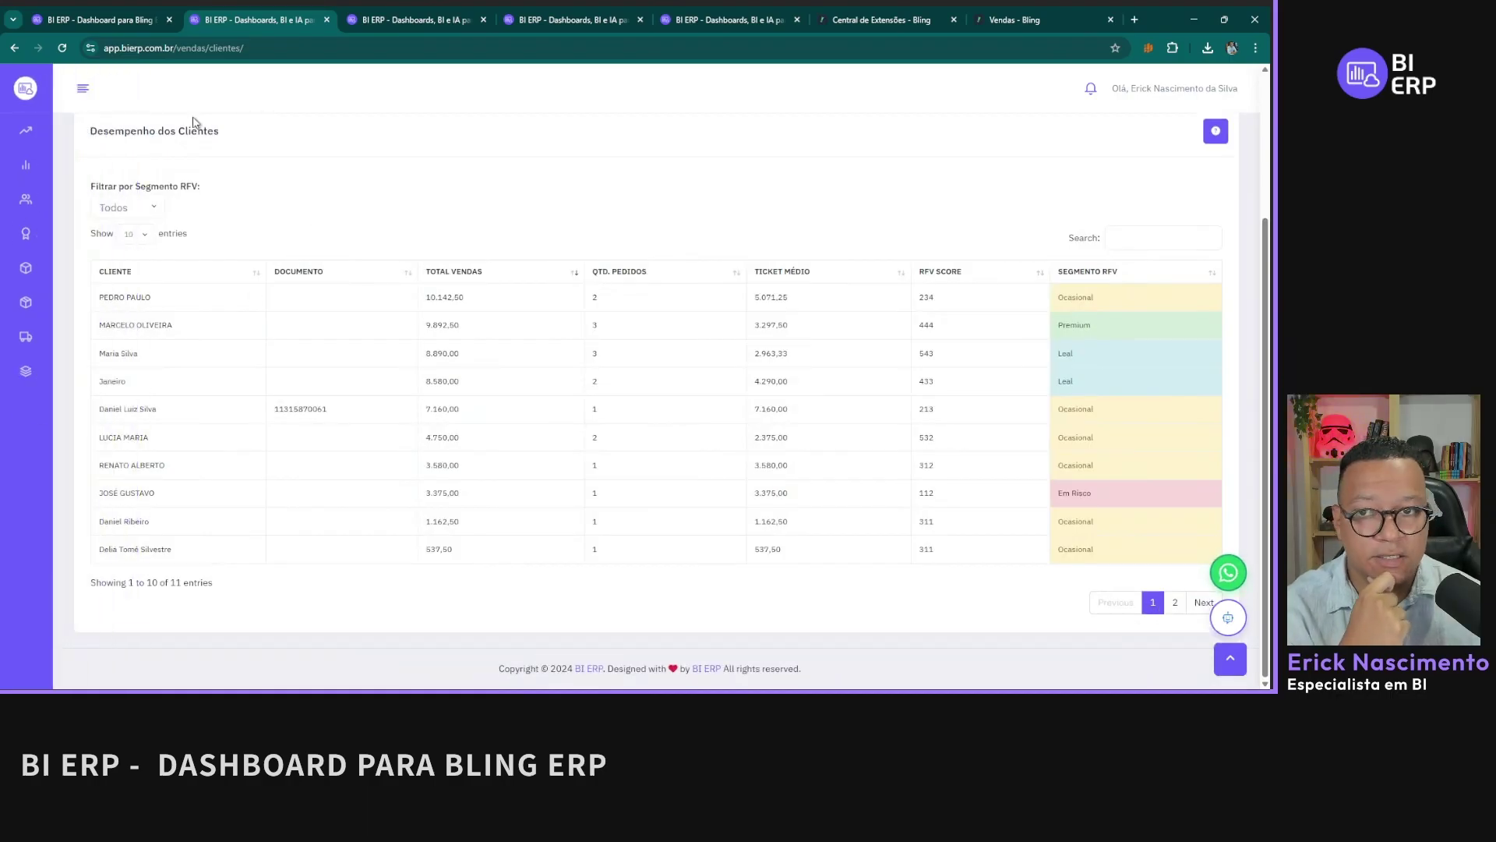
{"action": "scroll", "coordinate": [1013, 304], "scroll_direction": "up", "scroll_amount": 2}
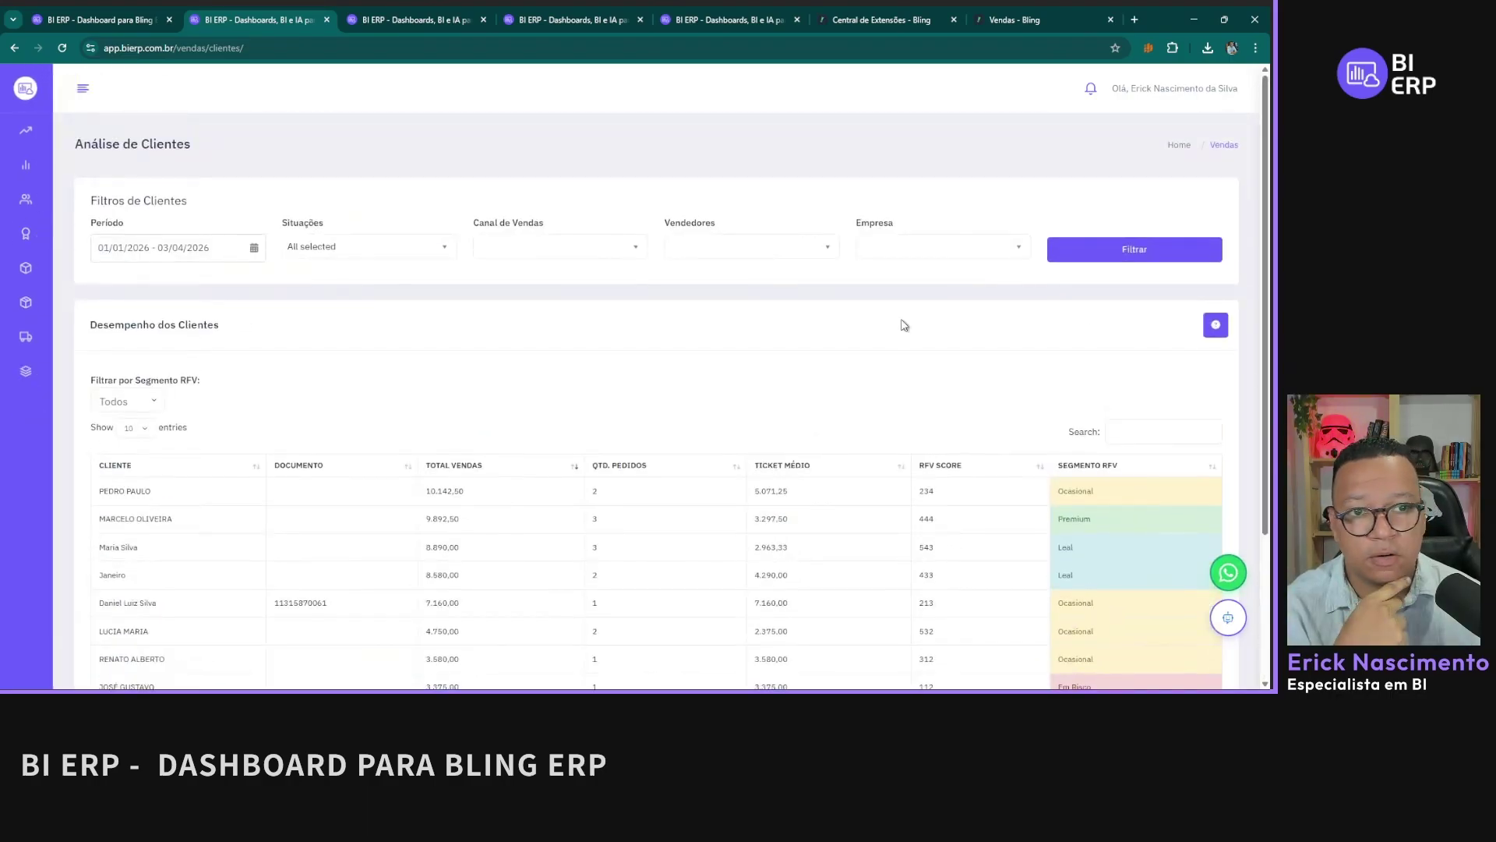
Step: Open the seller analysis and run it for 01/04/2026 - 03/04/2026 with the situation Atendido
{"action": "mouse_move", "coordinate": [27, 300]}
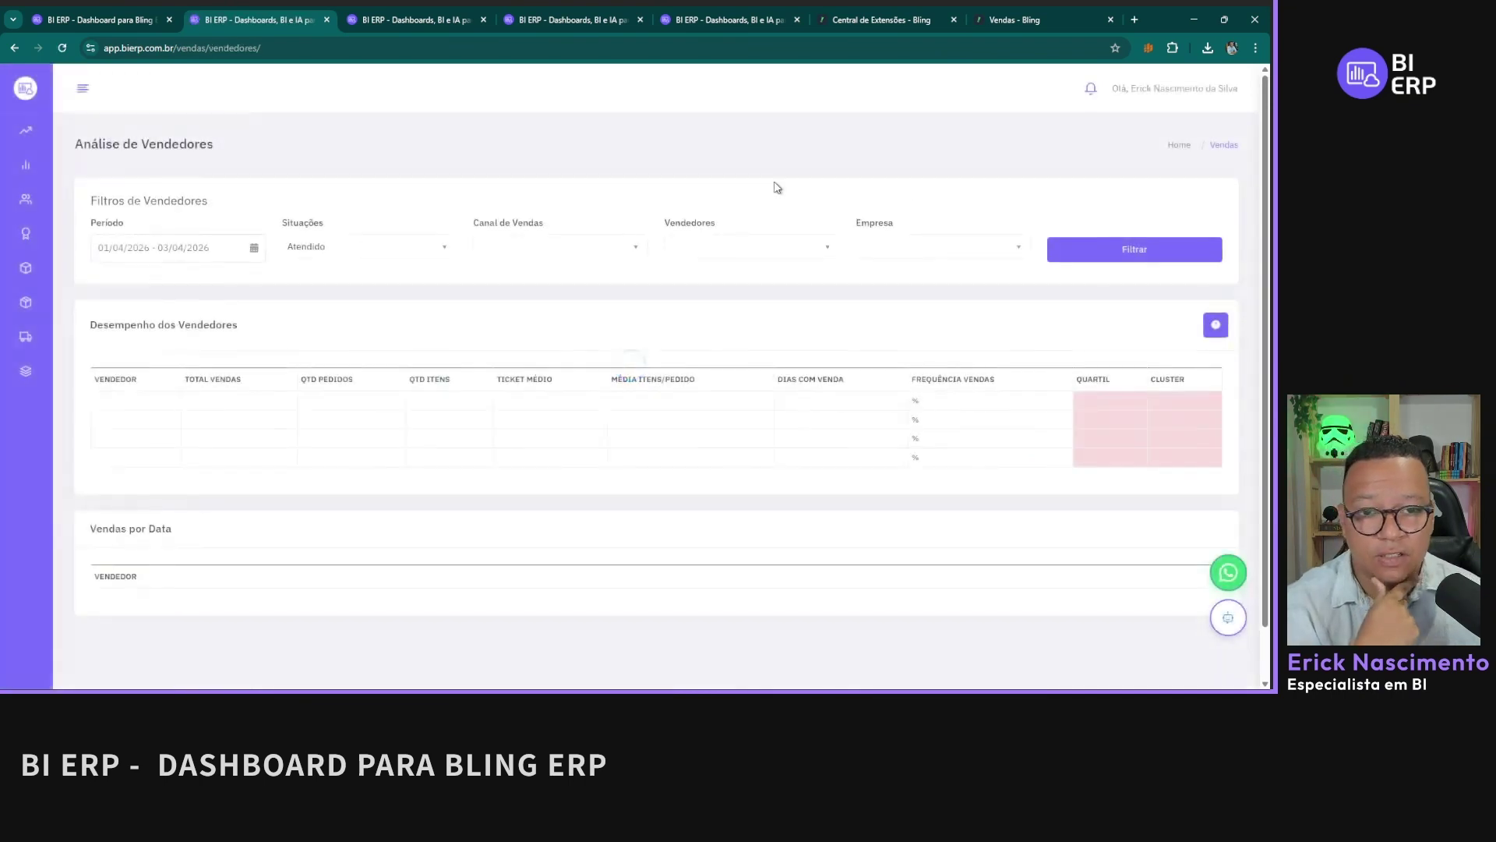
{"action": "left_click", "coordinate": [163, 247]}
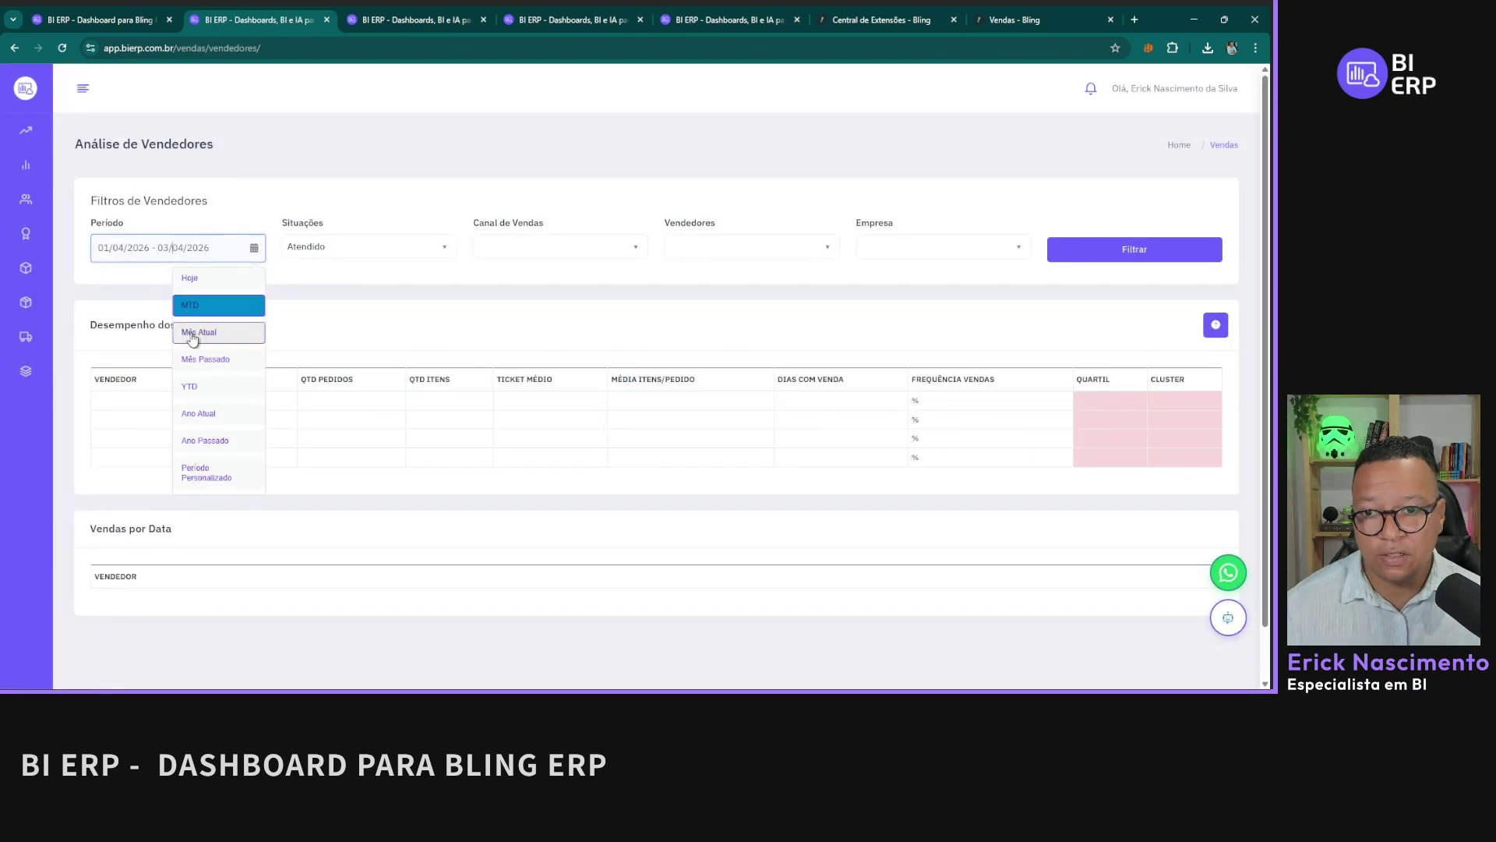
{"action": "left_click", "coordinate": [1176, 253]}
{"action": "scroll", "coordinate": [674, 464], "scroll_direction": "down", "scroll_amount": 3}
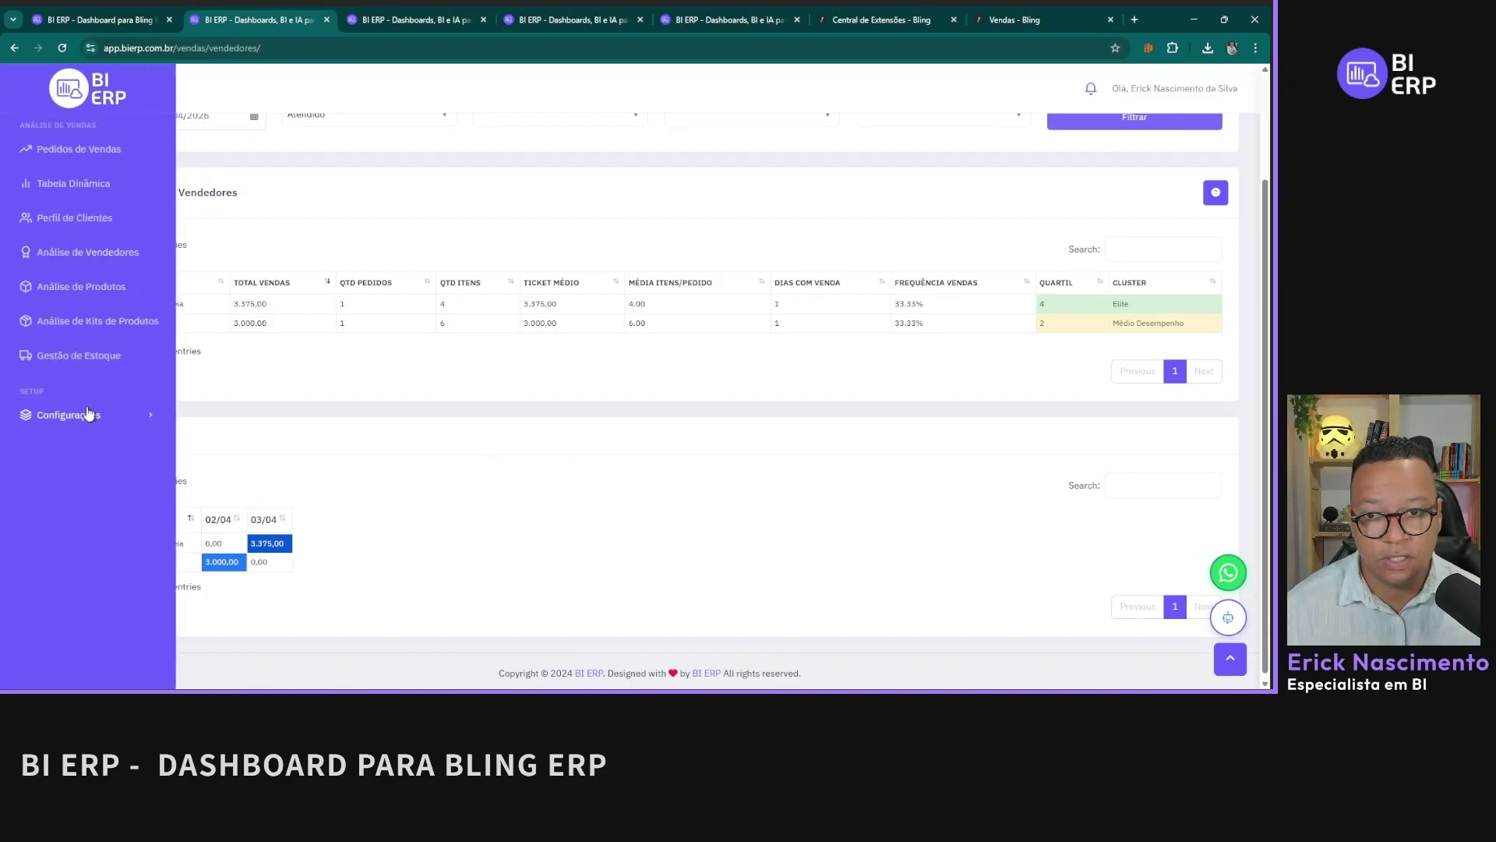
Step: Read the seller performance indicator explanation, including the Quartil and Cluster definitions, and close it
{"action": "scroll", "coordinate": [308, 405], "scroll_direction": "up", "scroll_amount": 3}
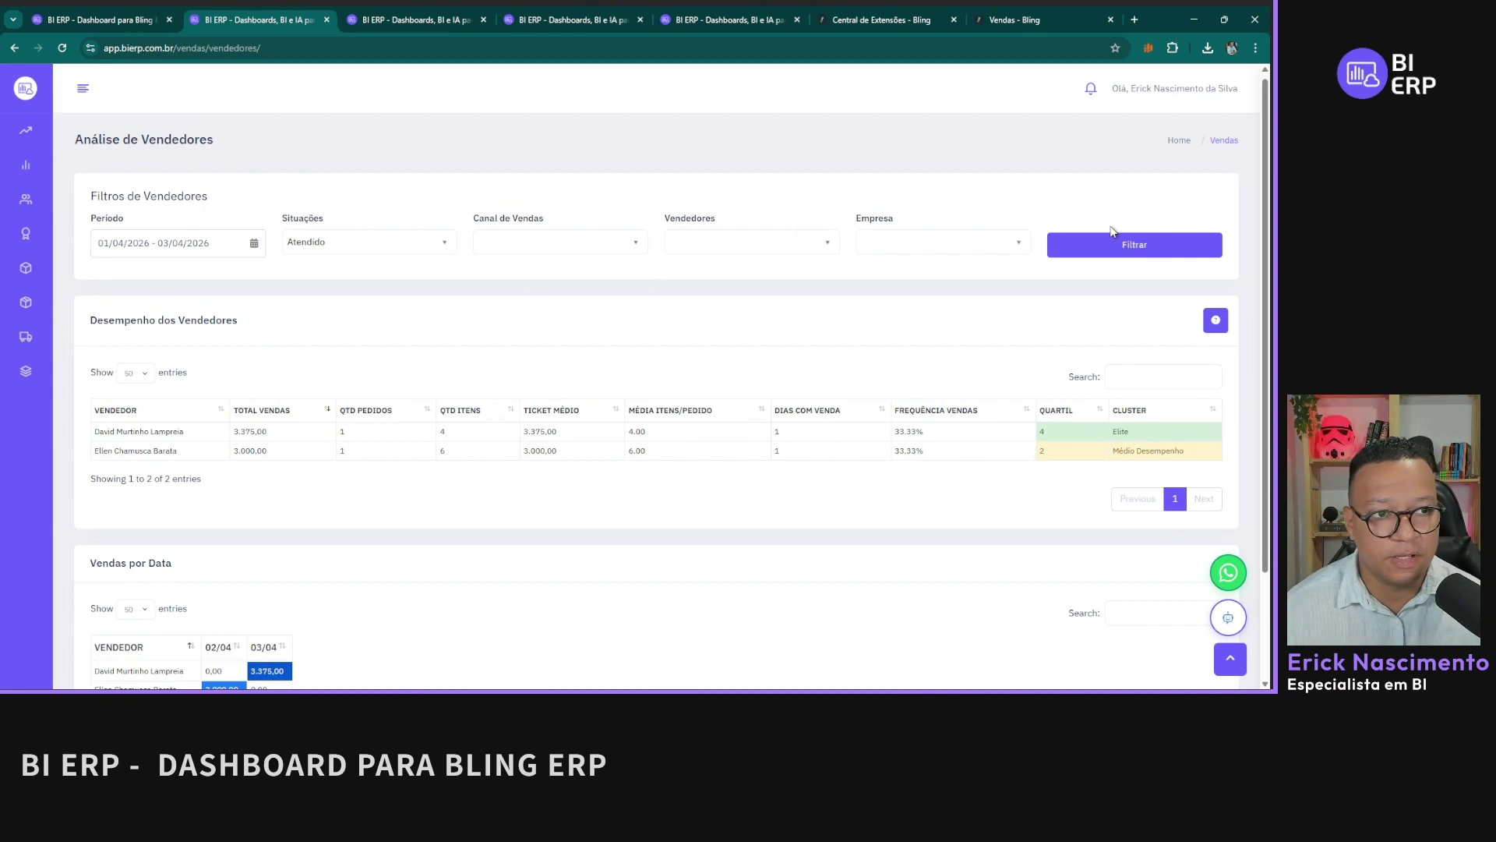
{"action": "left_click", "coordinate": [1216, 320]}
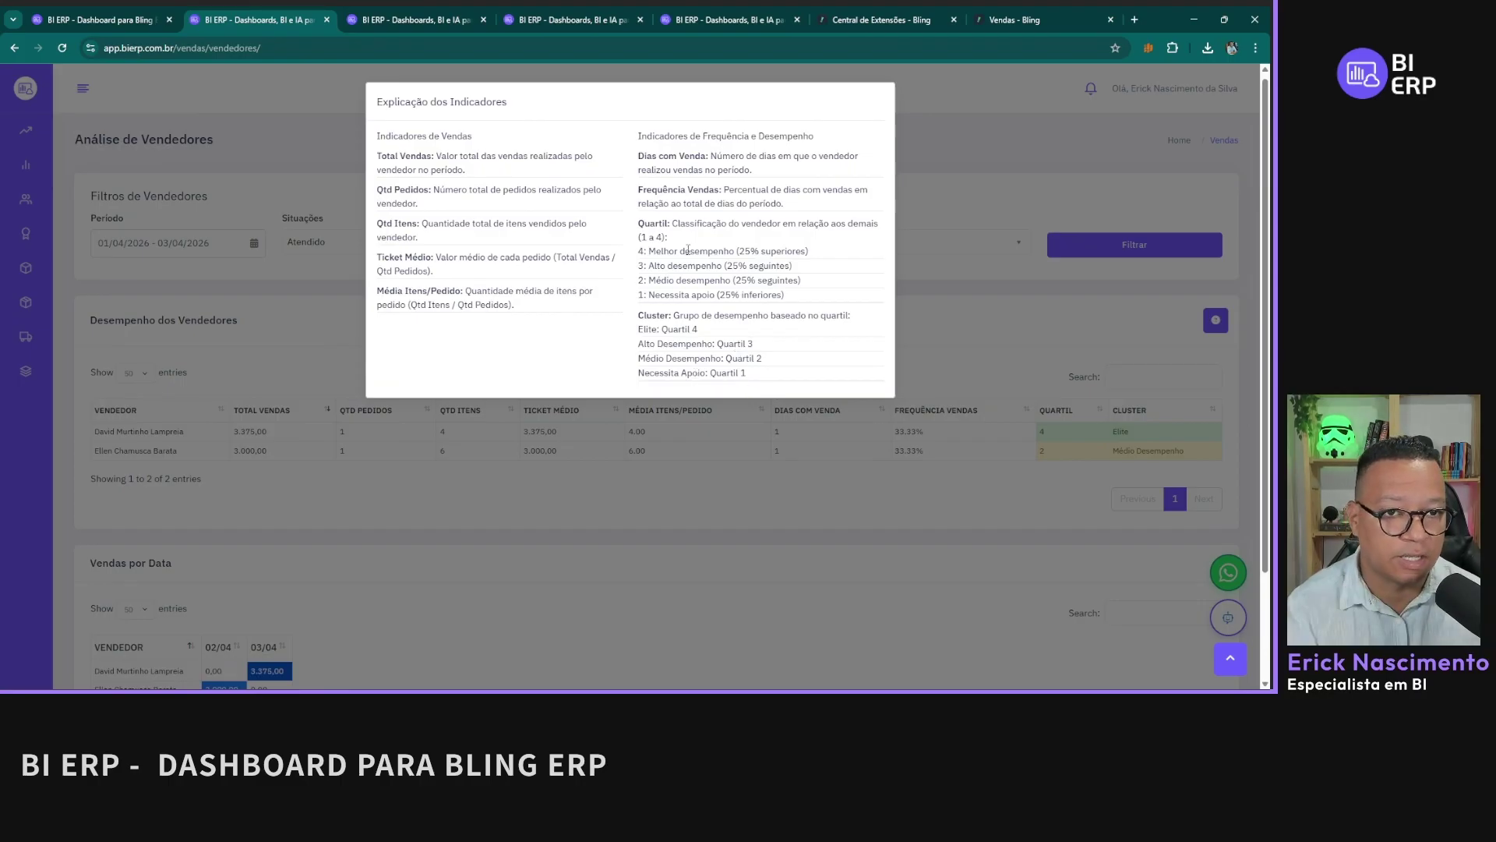
{"action": "left_click", "coordinate": [1152, 212]}
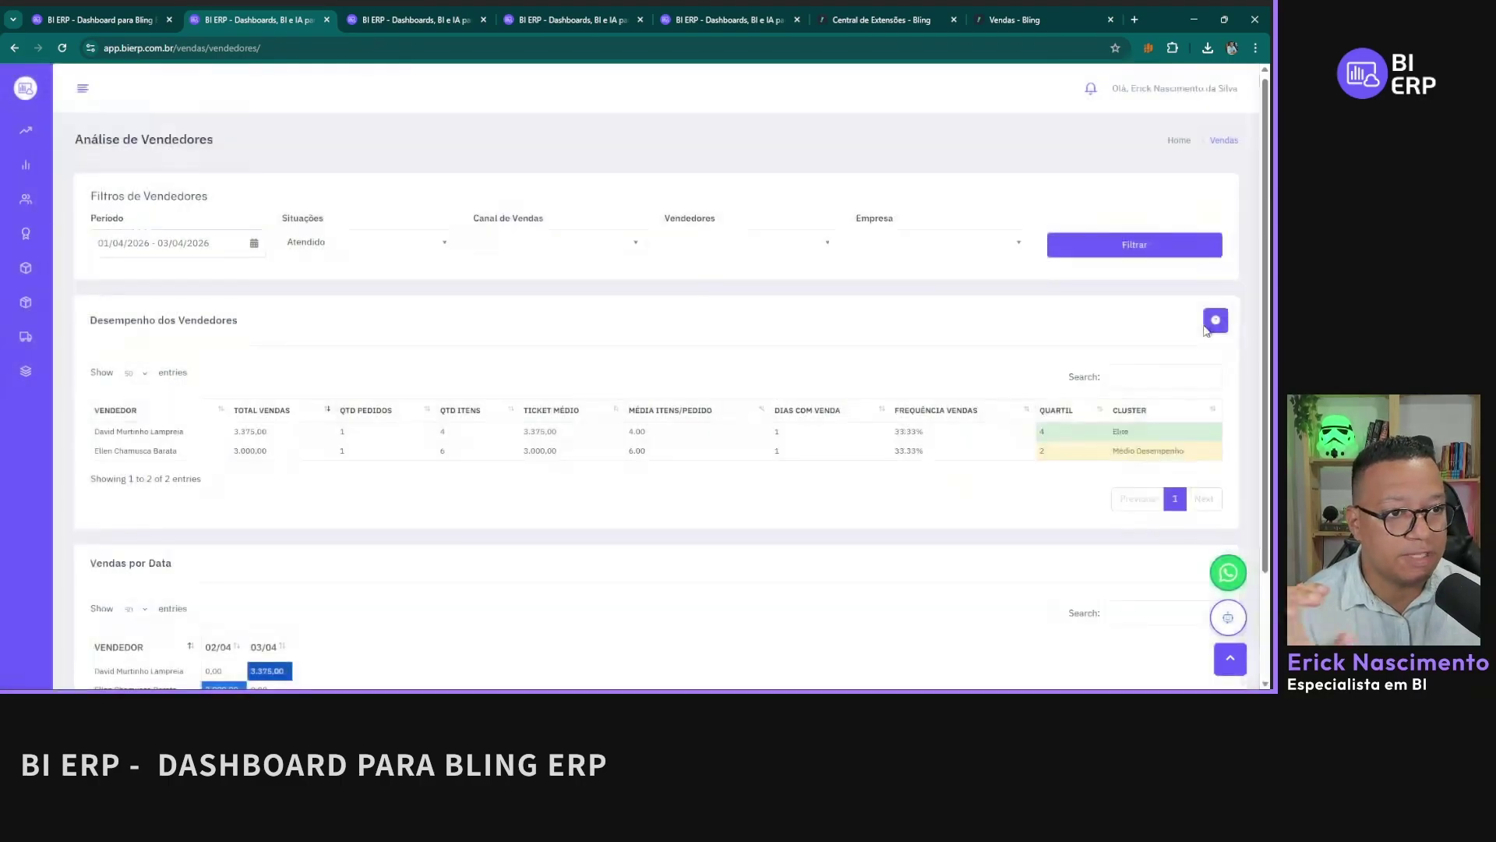
{"action": "left_click", "coordinate": [1216, 321]}
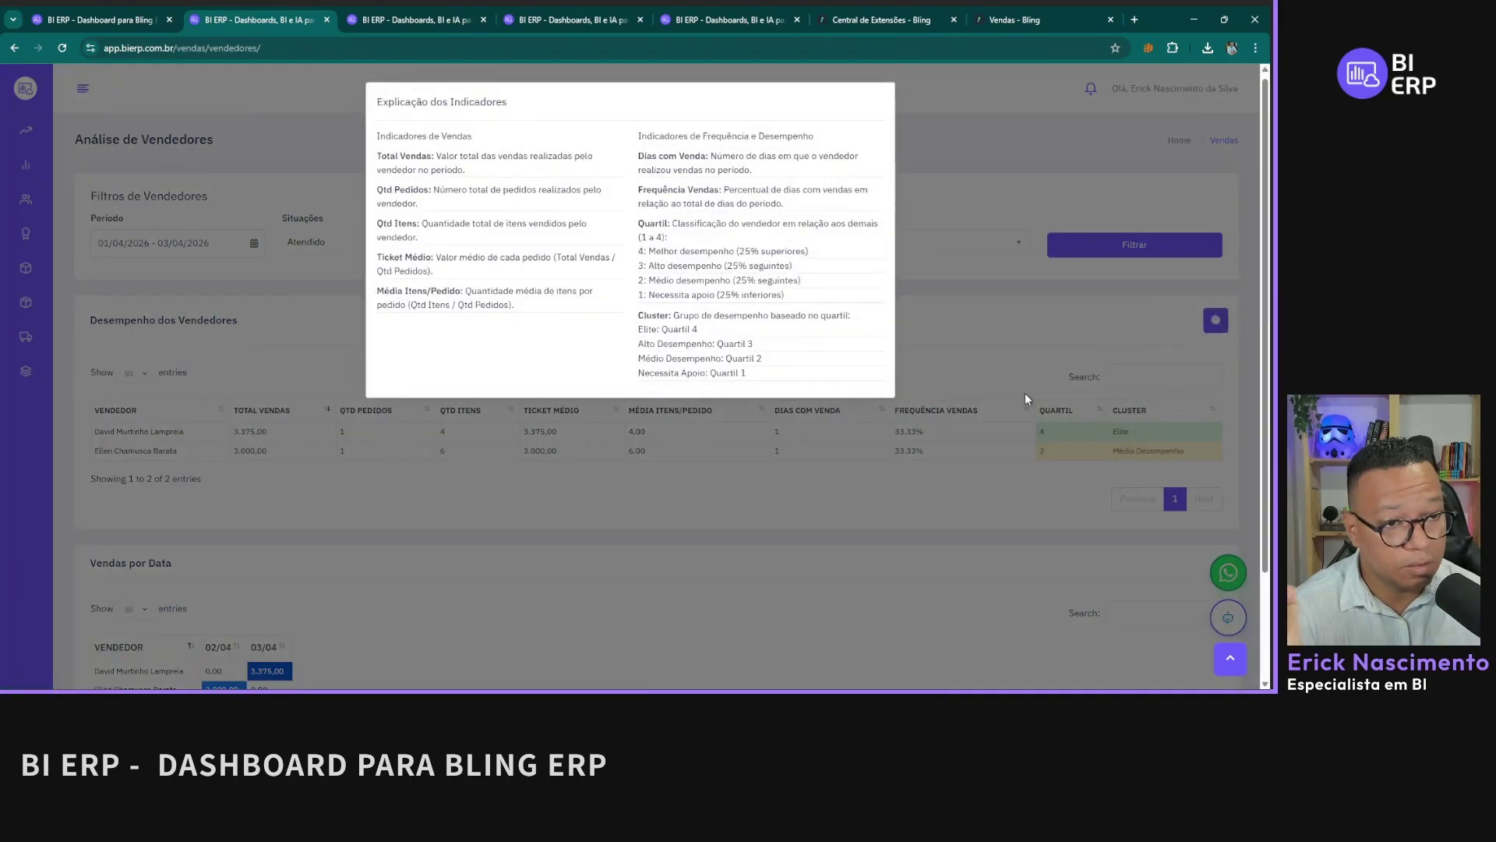
{"action": "left_click", "coordinate": [1013, 337]}
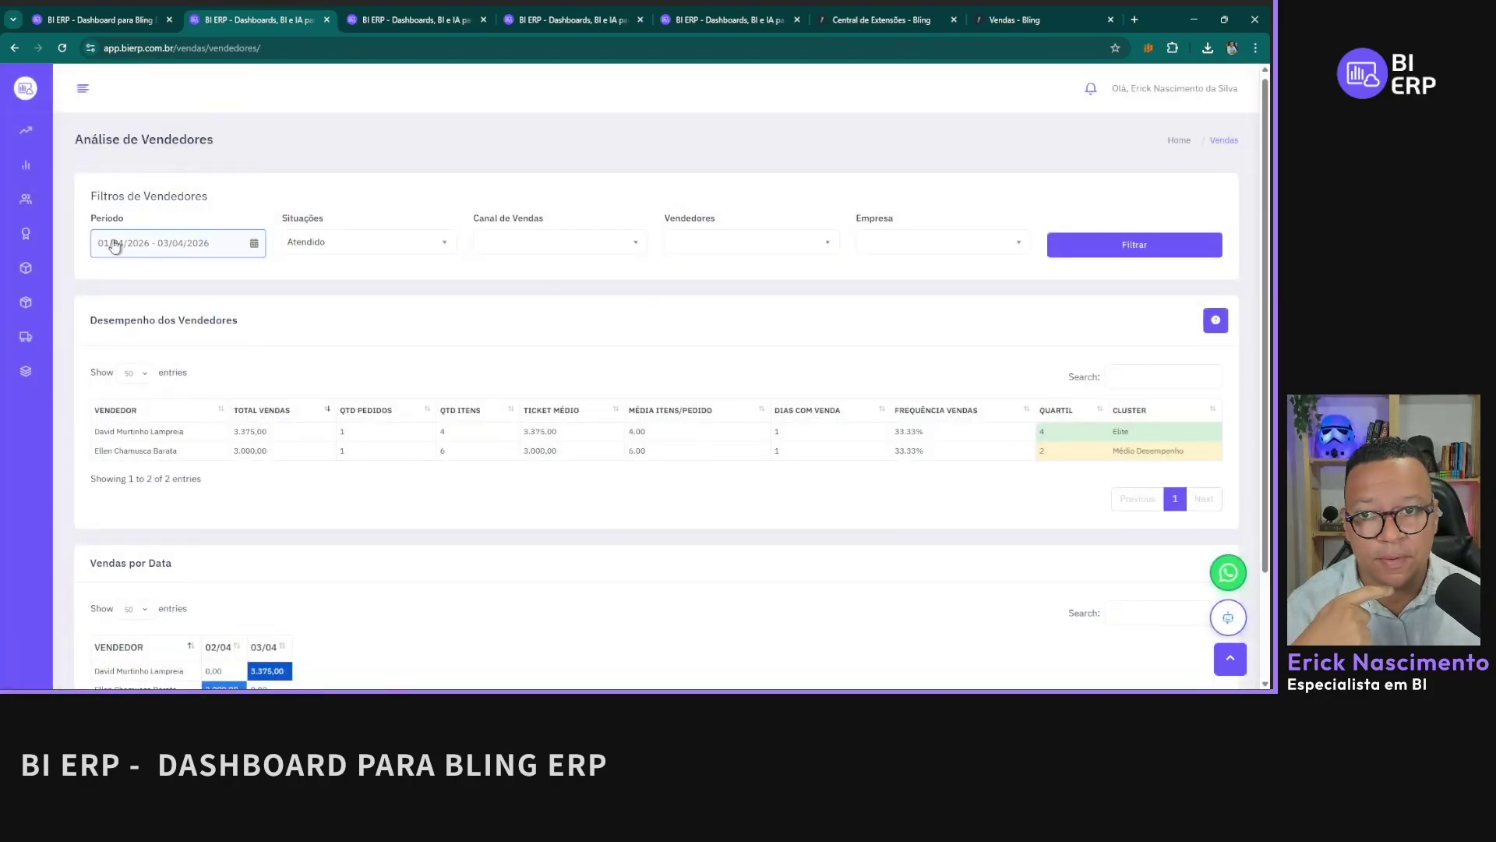
Step: Run the seller analysis for the year-to-date period 01/01/2026 - 03/04/2026, keeping the situation Atendido
{"action": "left_click", "coordinate": [182, 249]}
{"action": "left_click", "coordinate": [224, 384]}
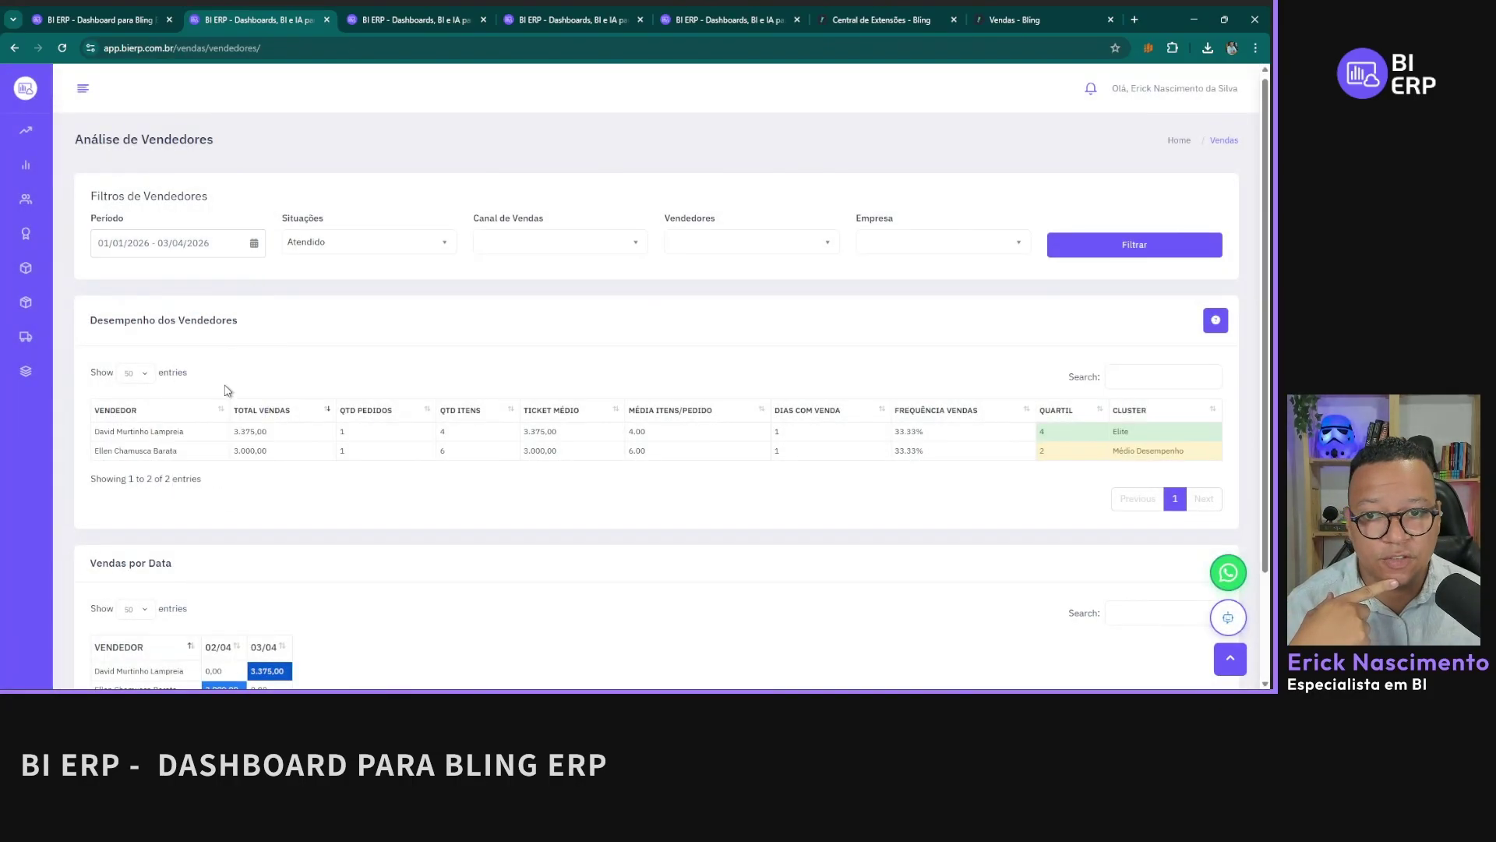
{"action": "left_click", "coordinate": [1167, 246]}
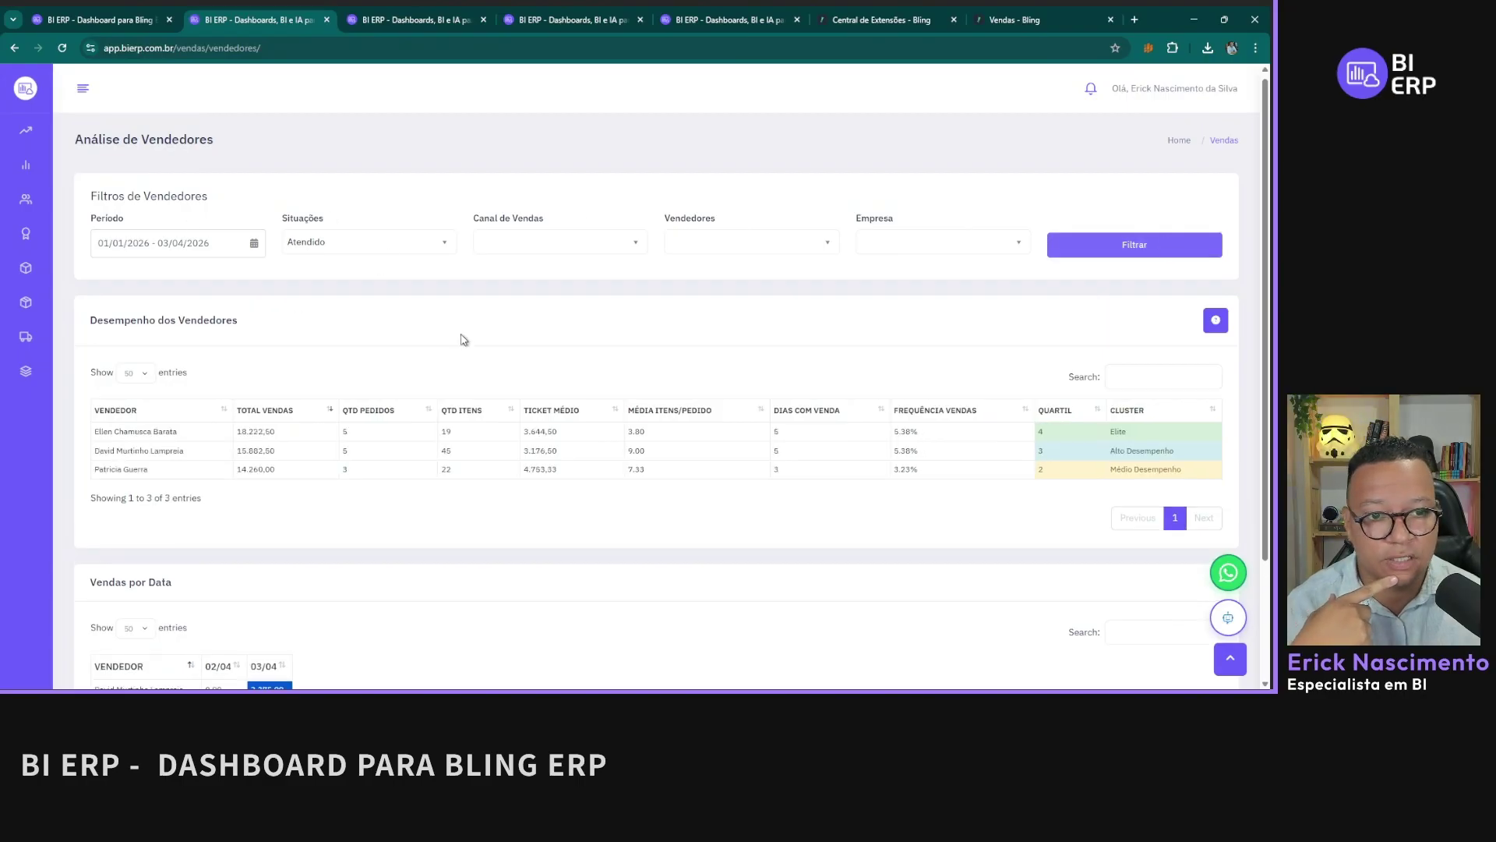
{"action": "scroll", "coordinate": [471, 389], "scroll_direction": "down", "scroll_amount": 2}
{"action": "scroll", "coordinate": [474, 422], "scroll_direction": "up", "scroll_amount": 2}
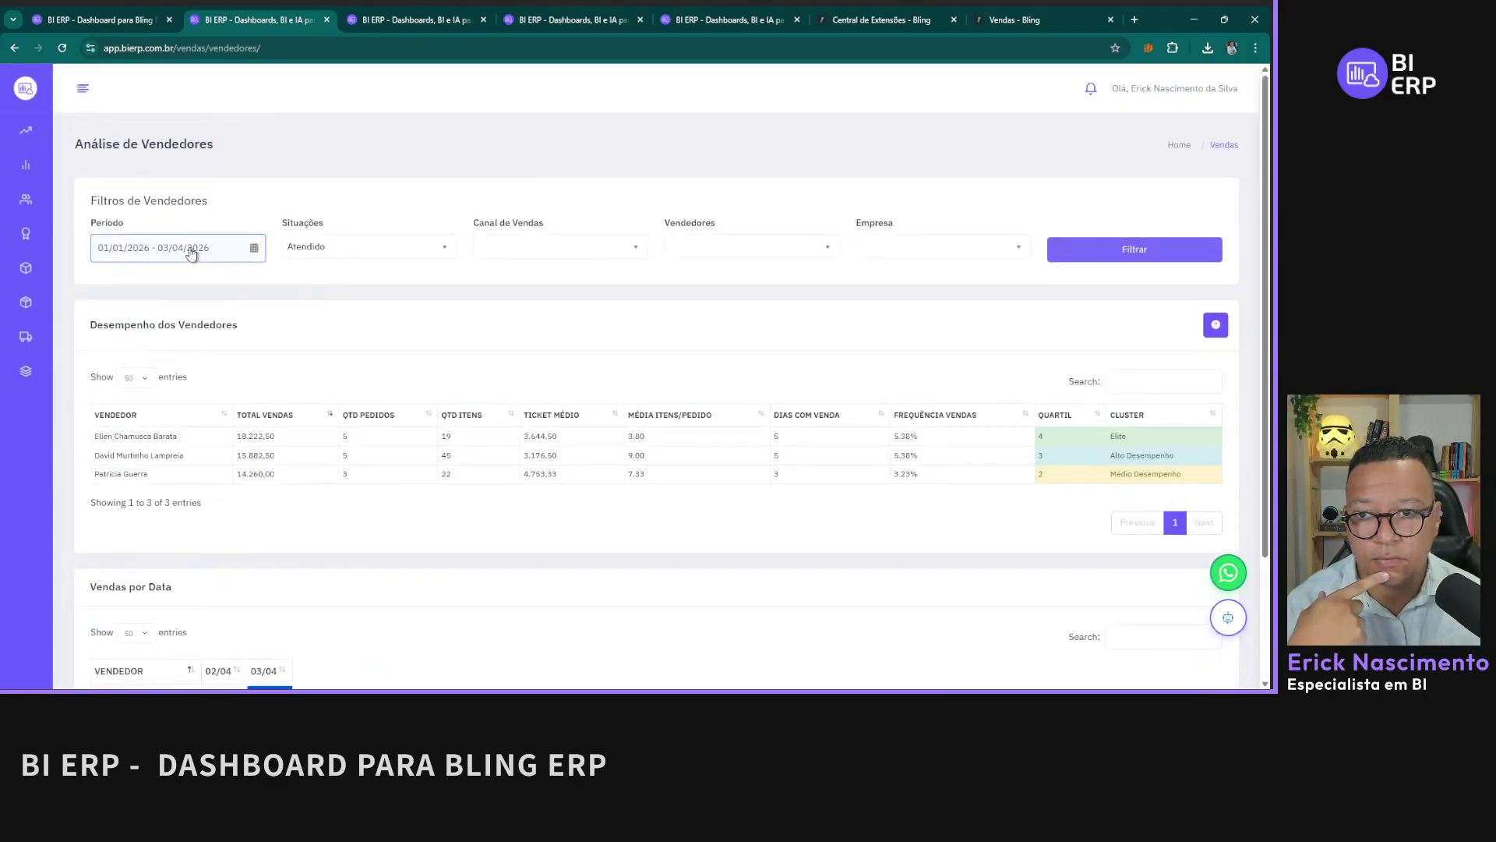
Step: Remove the Atendido situation from the seller filters and rerun the analysis
{"action": "left_click", "coordinate": [427, 246]}
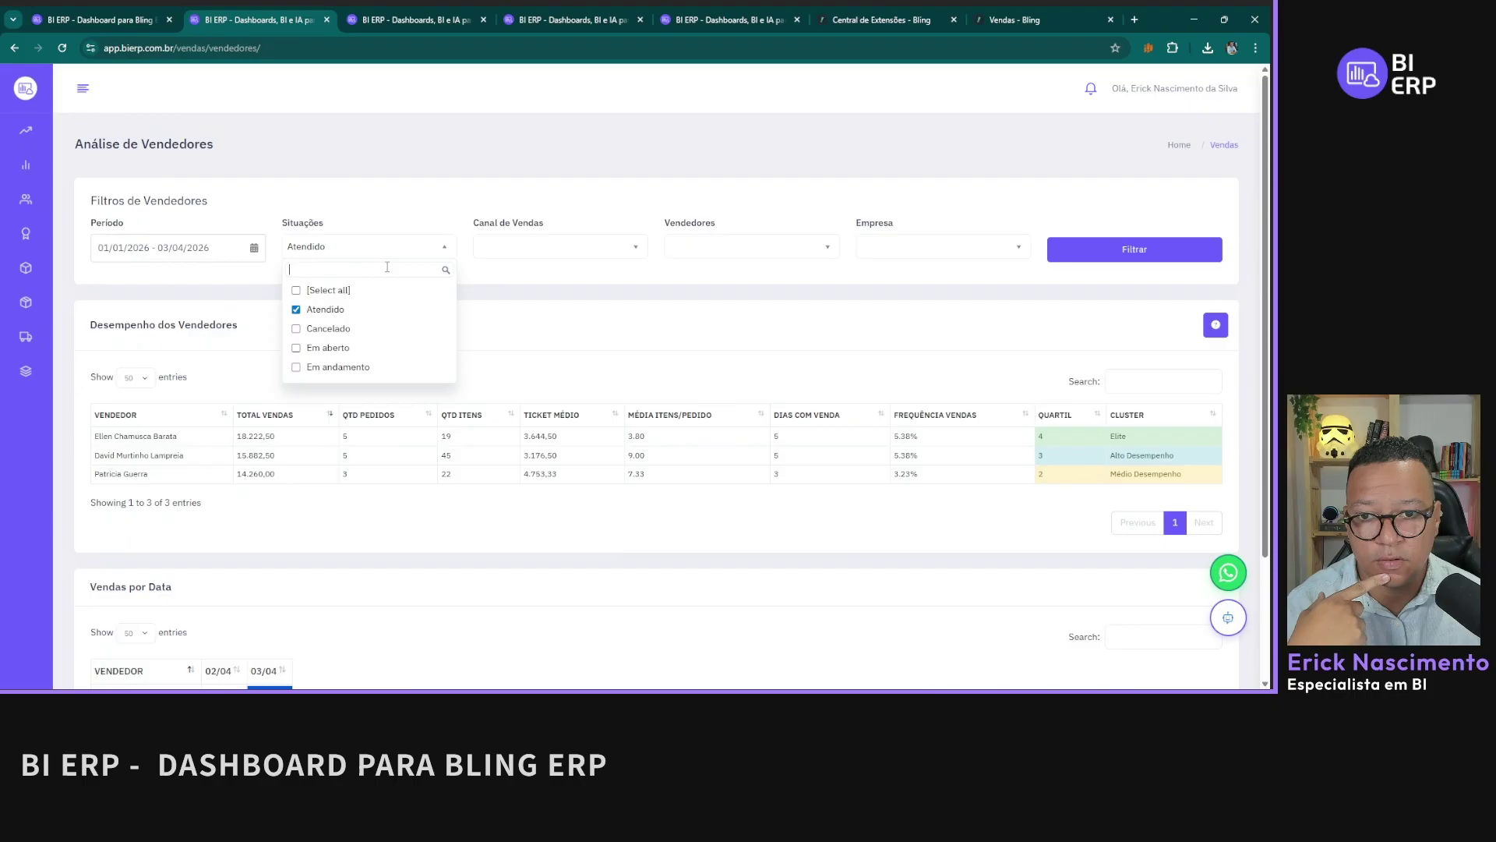
{"action": "left_click", "coordinate": [327, 312]}
{"action": "left_click", "coordinate": [1122, 257]}
{"action": "scroll", "coordinate": [872, 187], "scroll_direction": "down", "scroll_amount": 3}
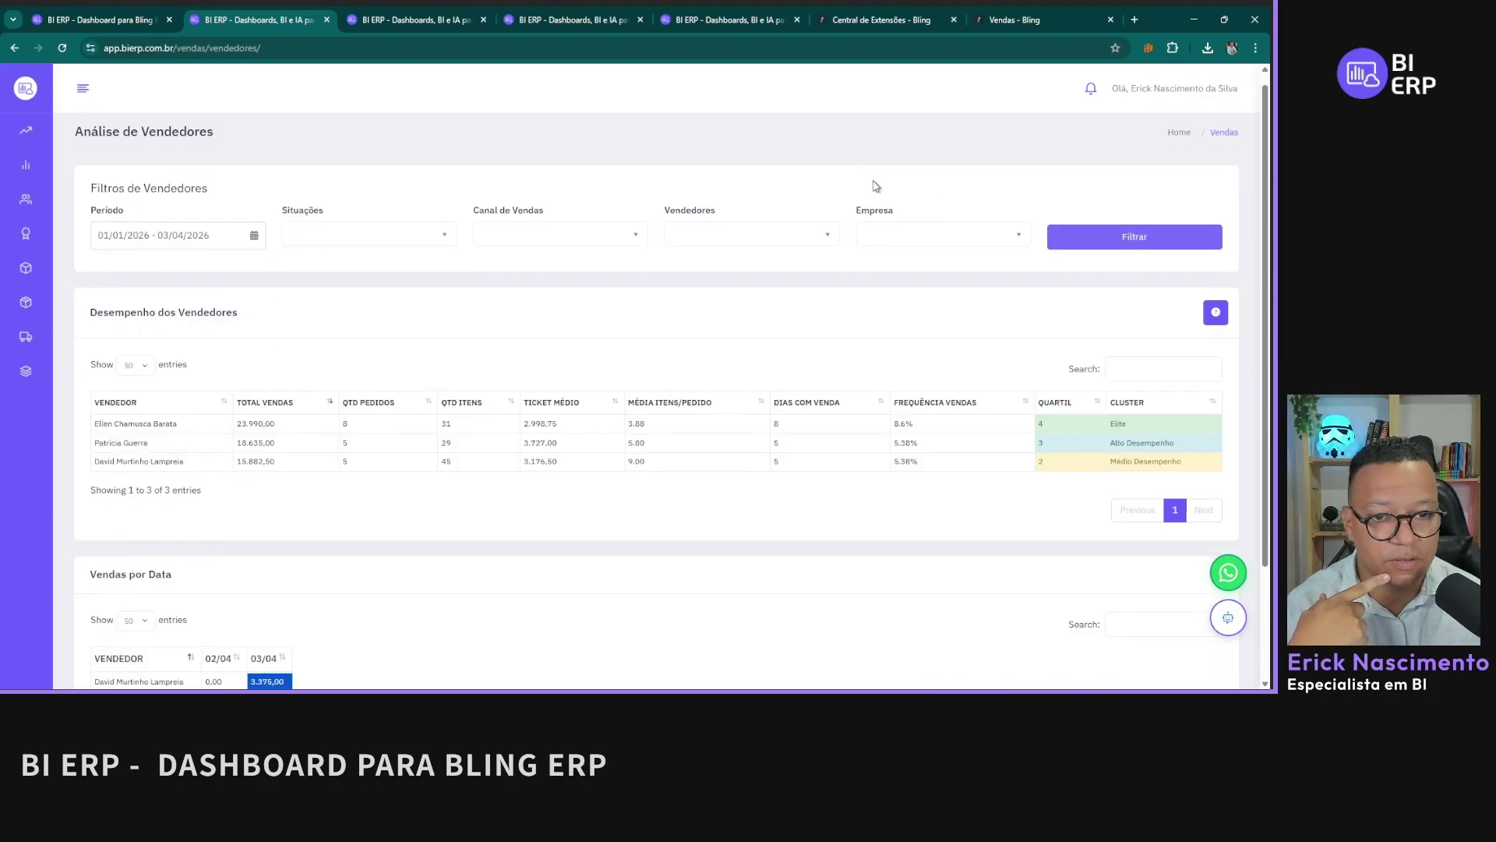
{"action": "scroll", "coordinate": [317, 477], "scroll_direction": "up", "scroll_amount": 2}
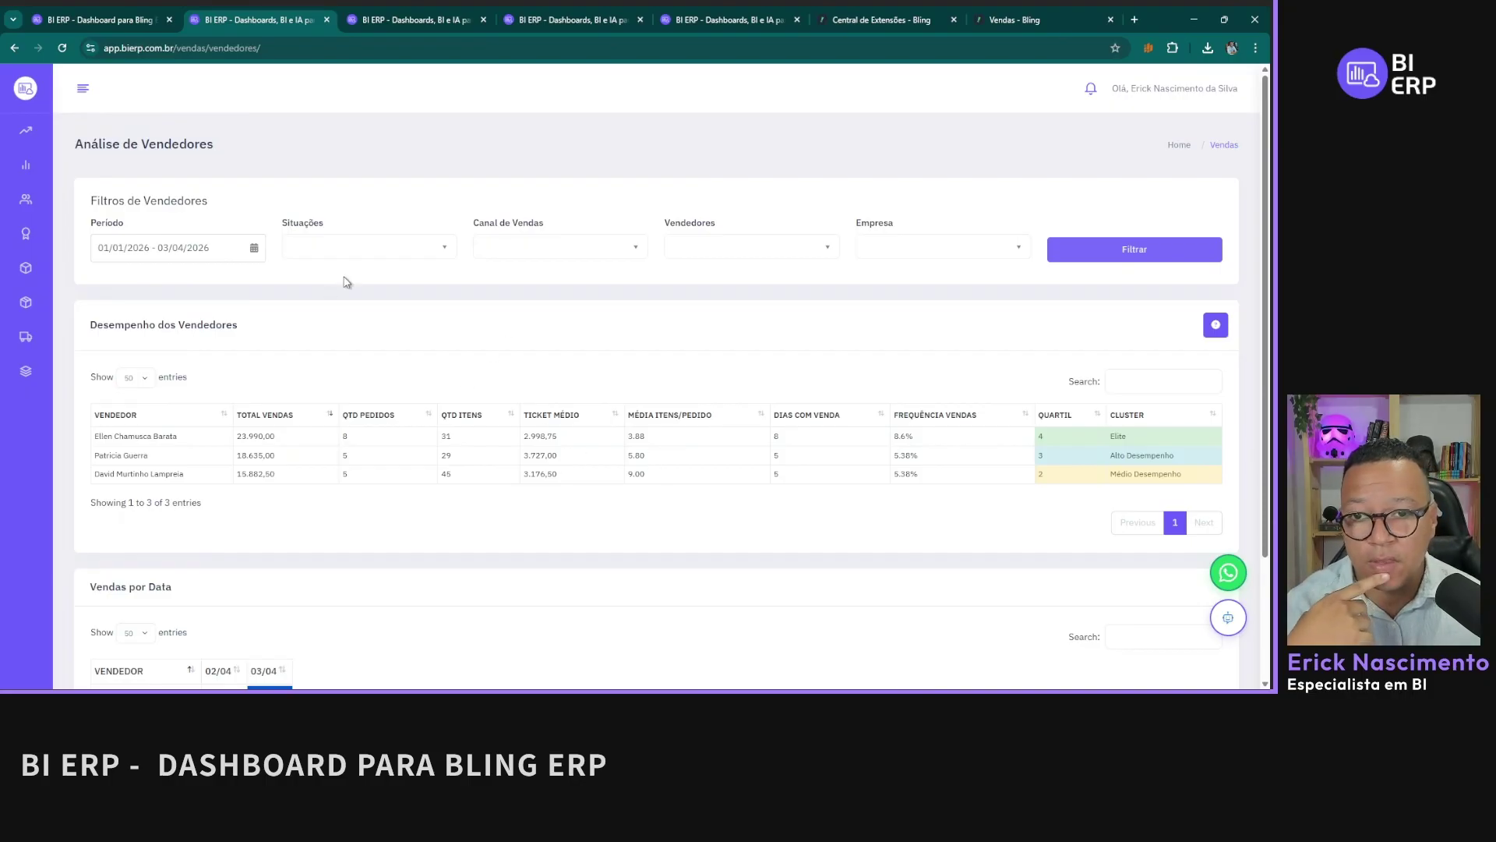
Step: Open the product sales analysis, read the explanation of the product indicators and RFV segments, and close it
{"action": "mouse_move", "coordinate": [26, 318]}
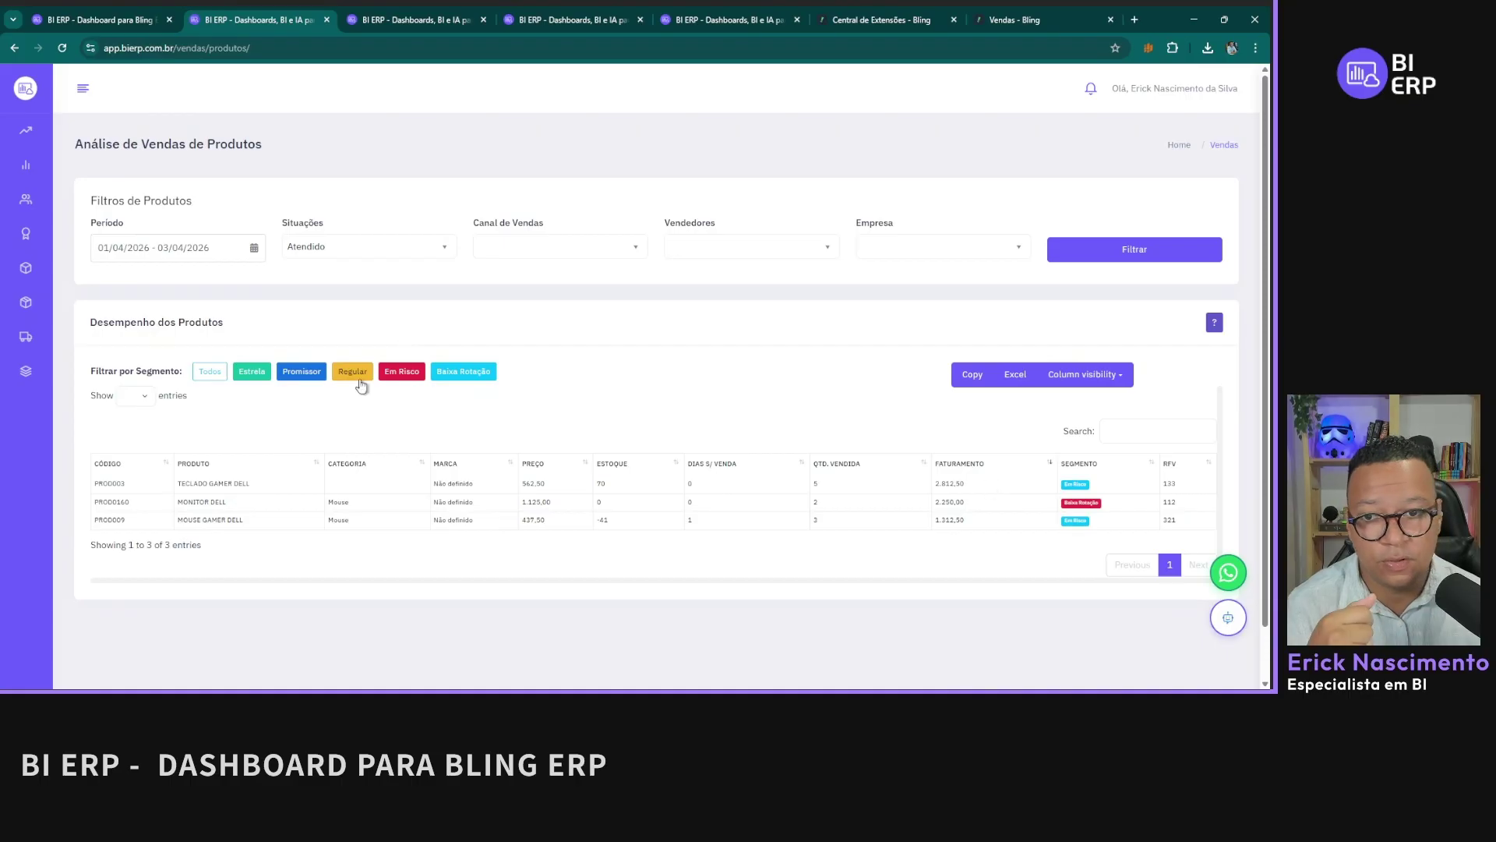
{"action": "left_click", "coordinate": [209, 371]}
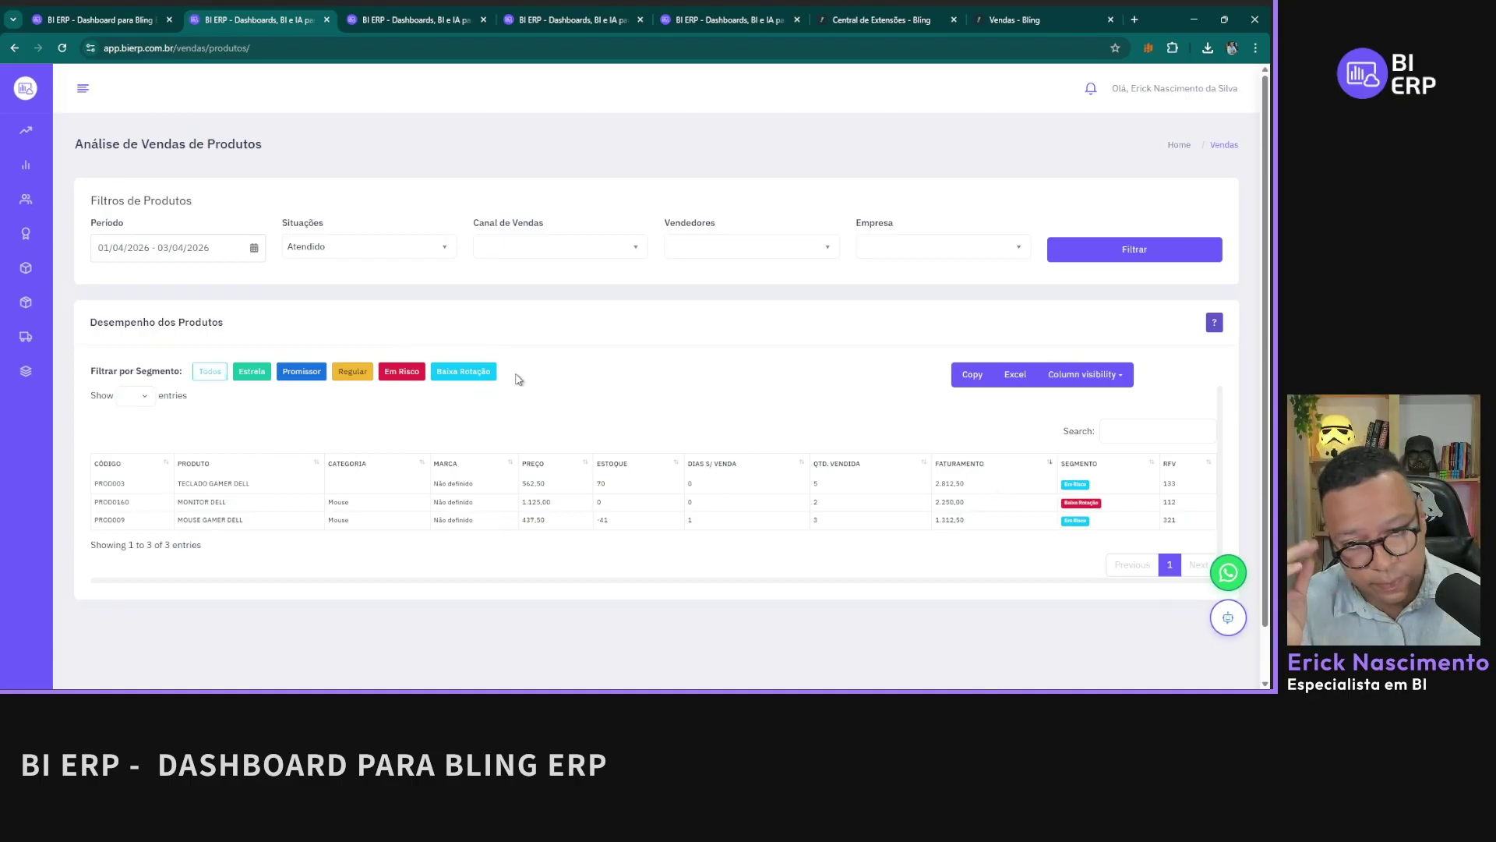
{"action": "left_click", "coordinate": [1214, 323]}
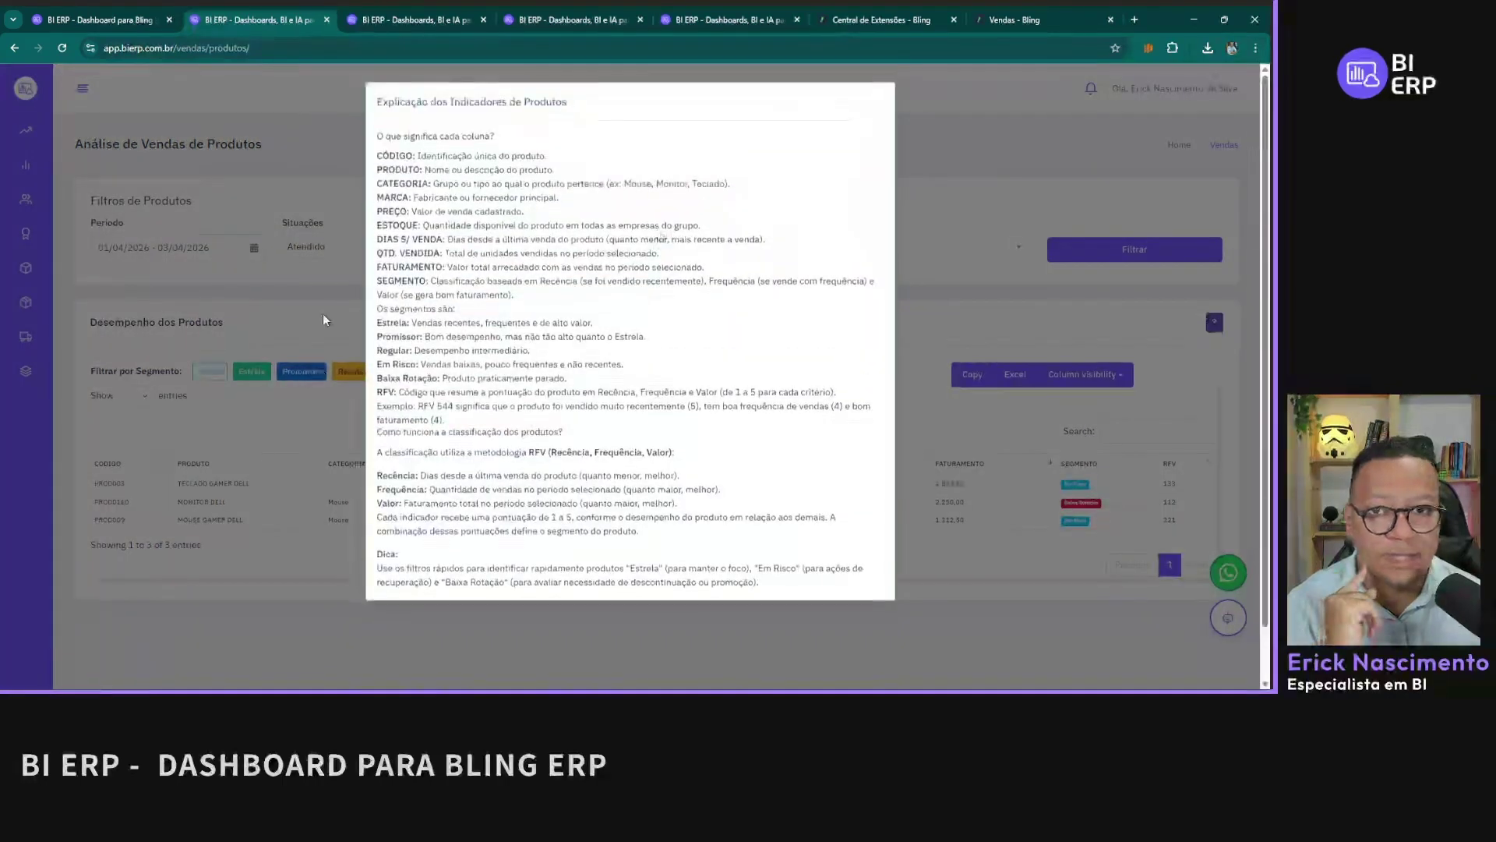
{"action": "left_click", "coordinate": [956, 187]}
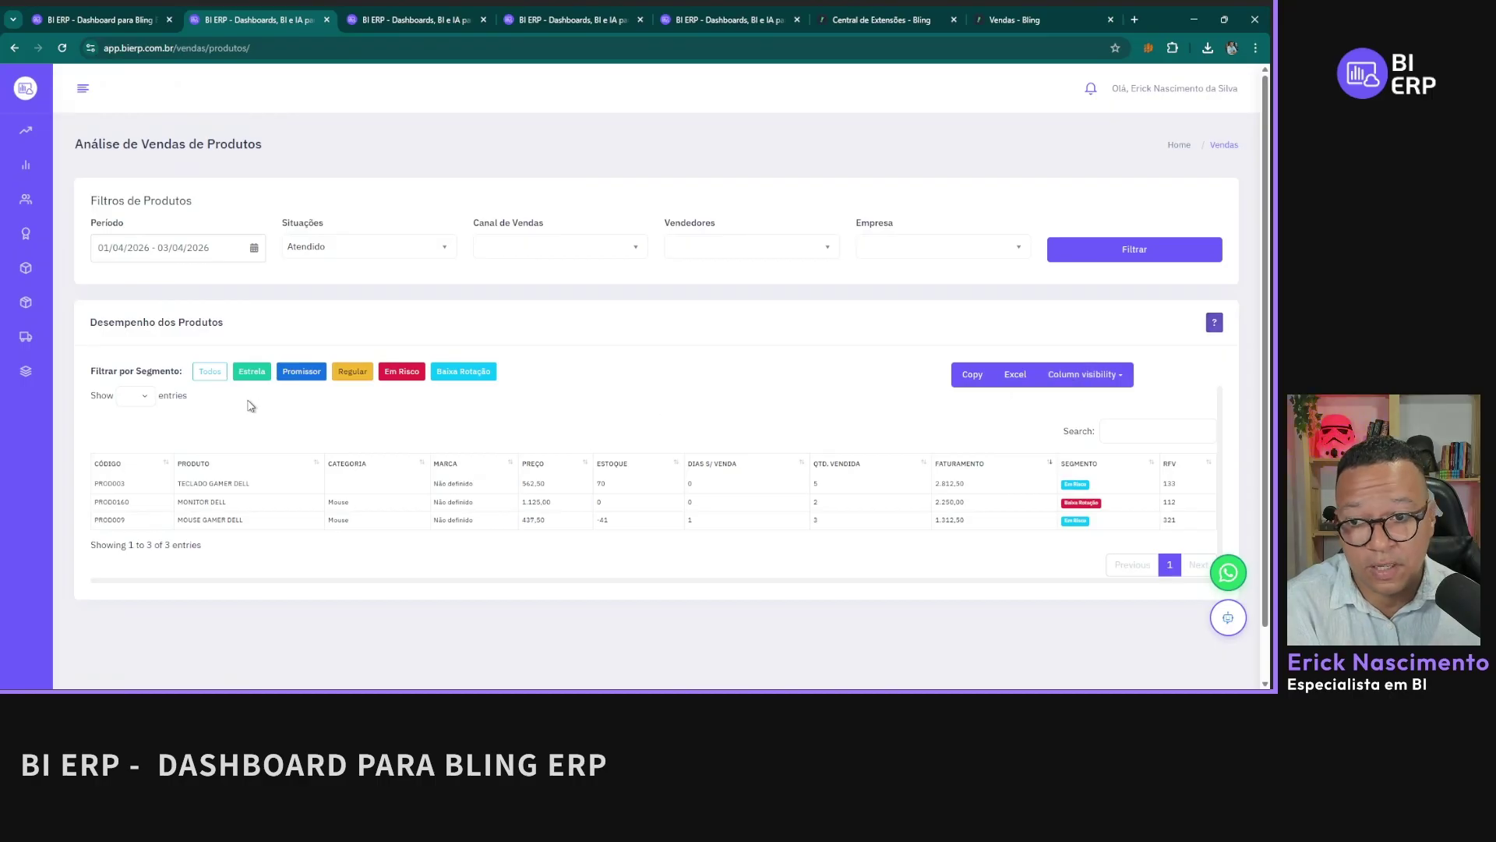
Step: Remove the Atendido situation from the product filters and rerun the product sales analysis
{"action": "left_click", "coordinate": [134, 395]}
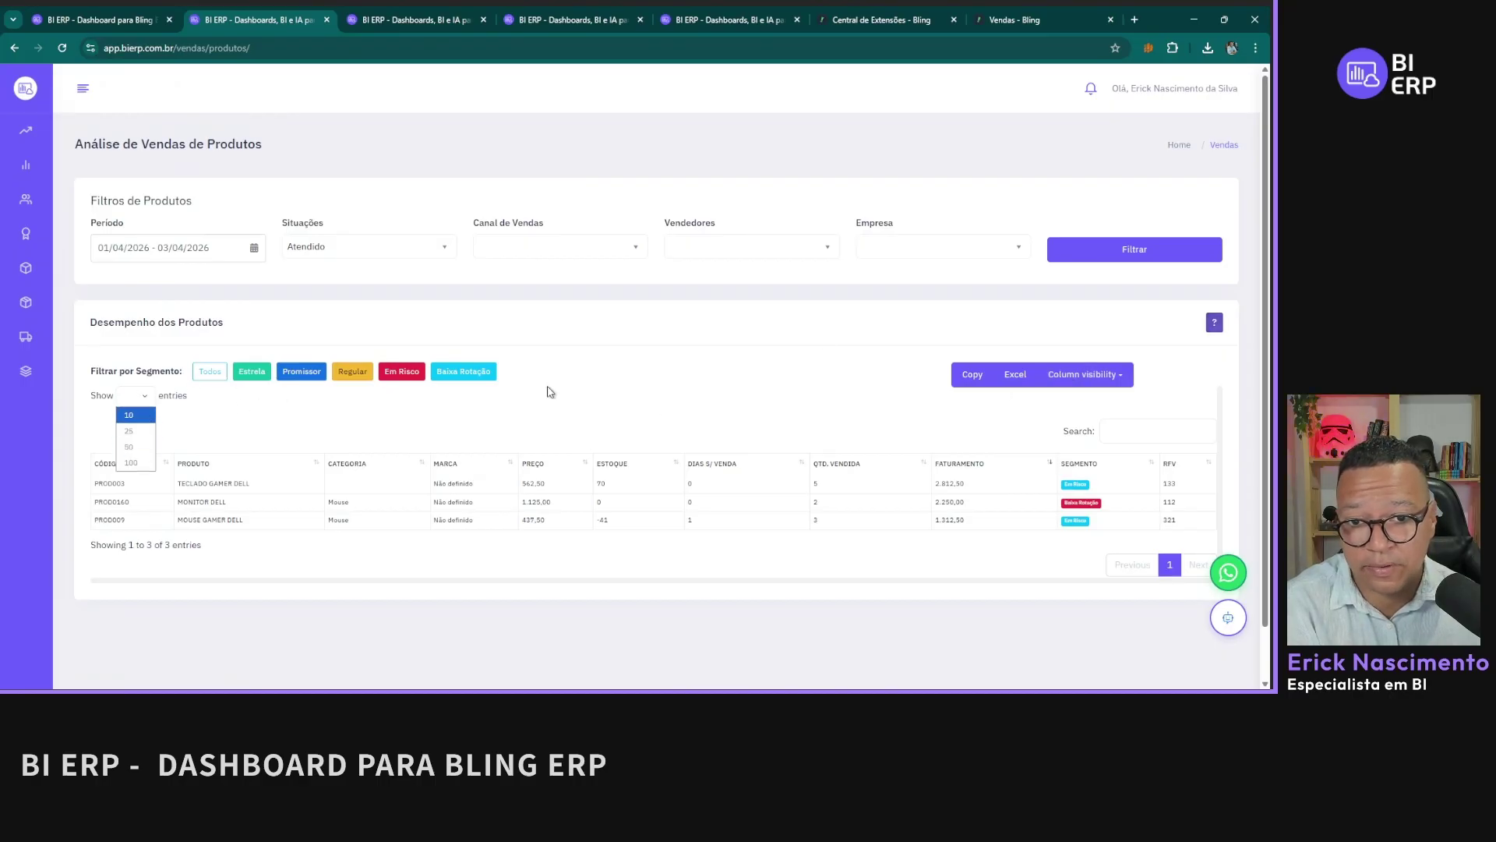
{"action": "left_click", "coordinate": [841, 328]}
{"action": "left_click", "coordinate": [361, 255]}
{"action": "left_click", "coordinate": [325, 311]}
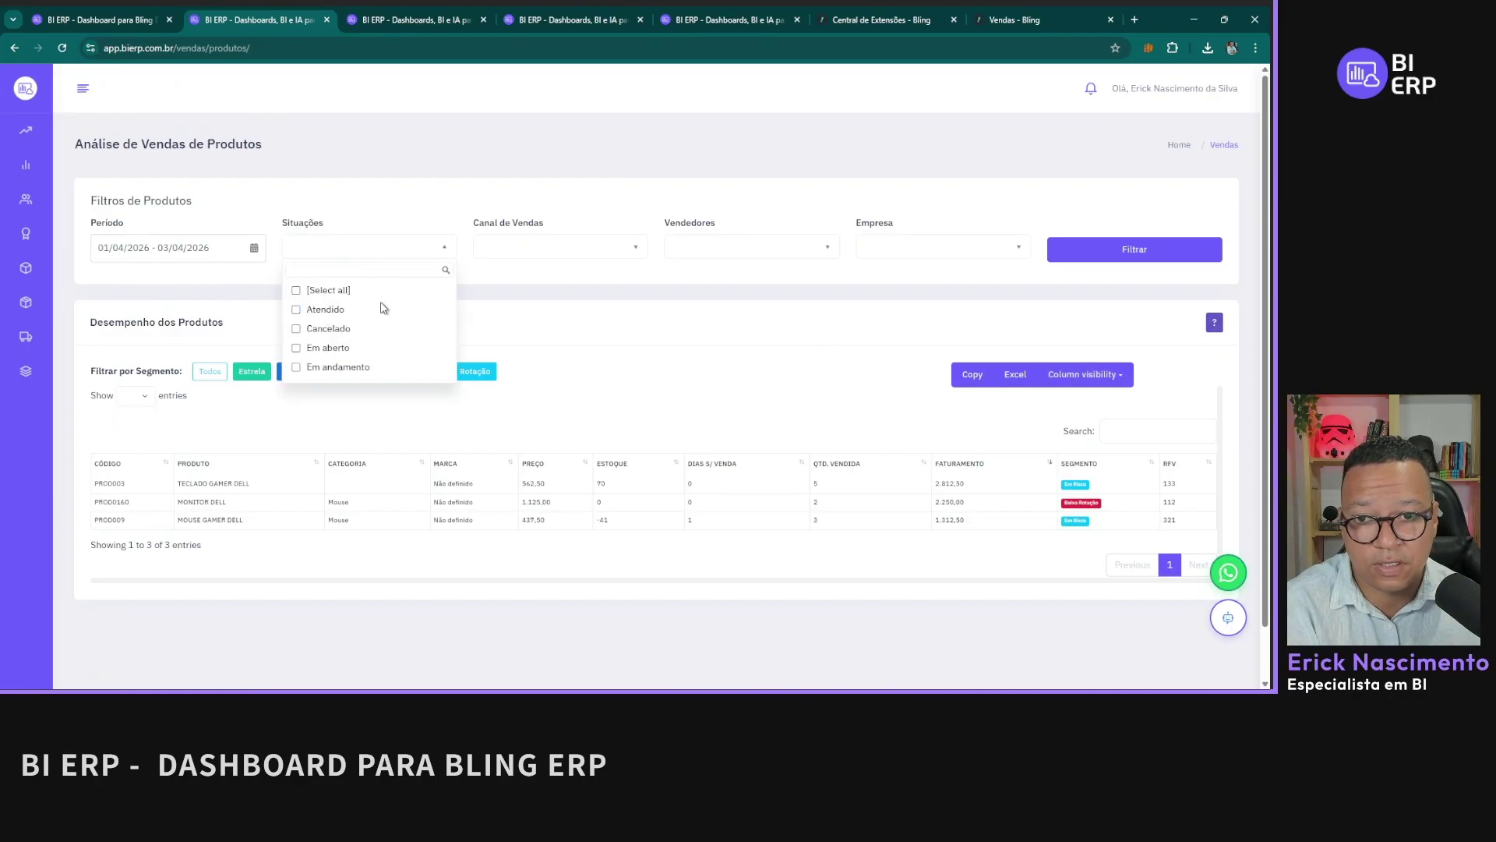
{"action": "left_click", "coordinate": [1106, 249]}
Step: Set the product analysis period to year to date, 01/01/2026 - 03/04/2026, apply it, and review the product performance table
{"action": "left_click", "coordinate": [167, 246]}
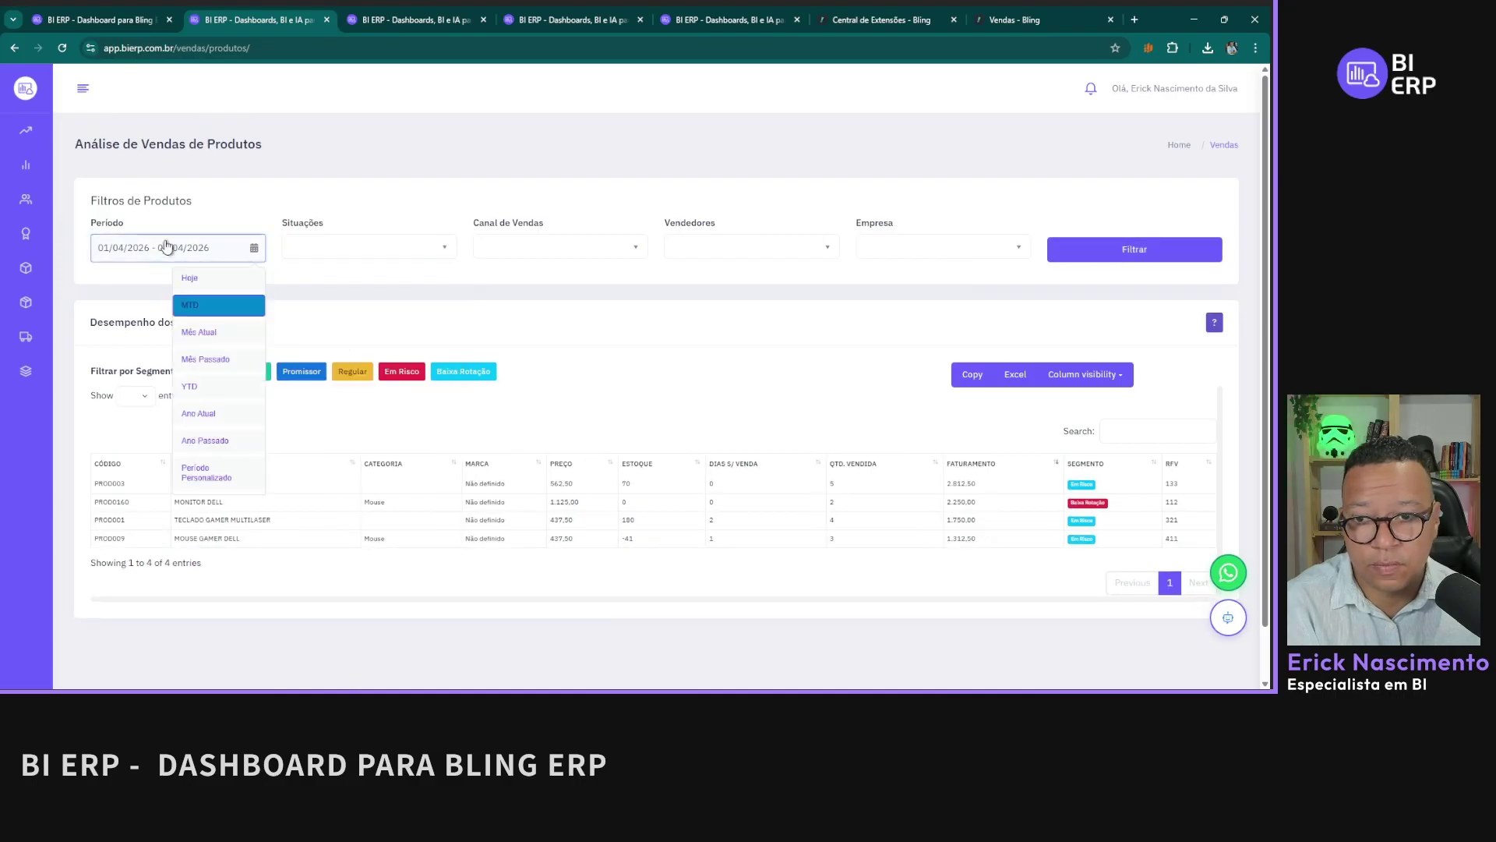
{"action": "left_click", "coordinate": [223, 389]}
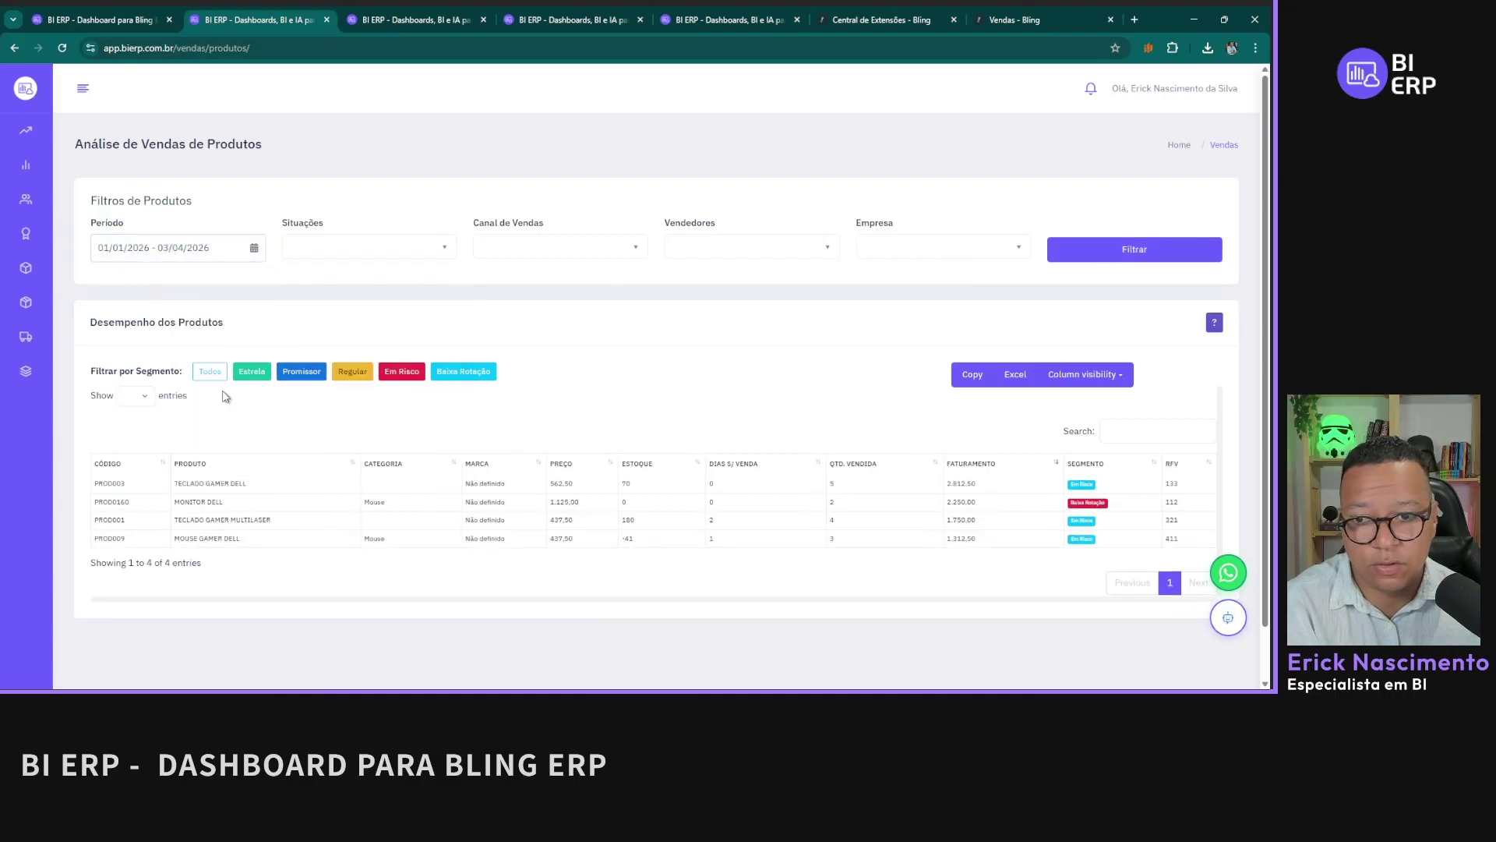
{"action": "left_click", "coordinate": [1176, 250]}
{"action": "scroll", "coordinate": [638, 334], "scroll_direction": "down", "scroll_amount": 2}
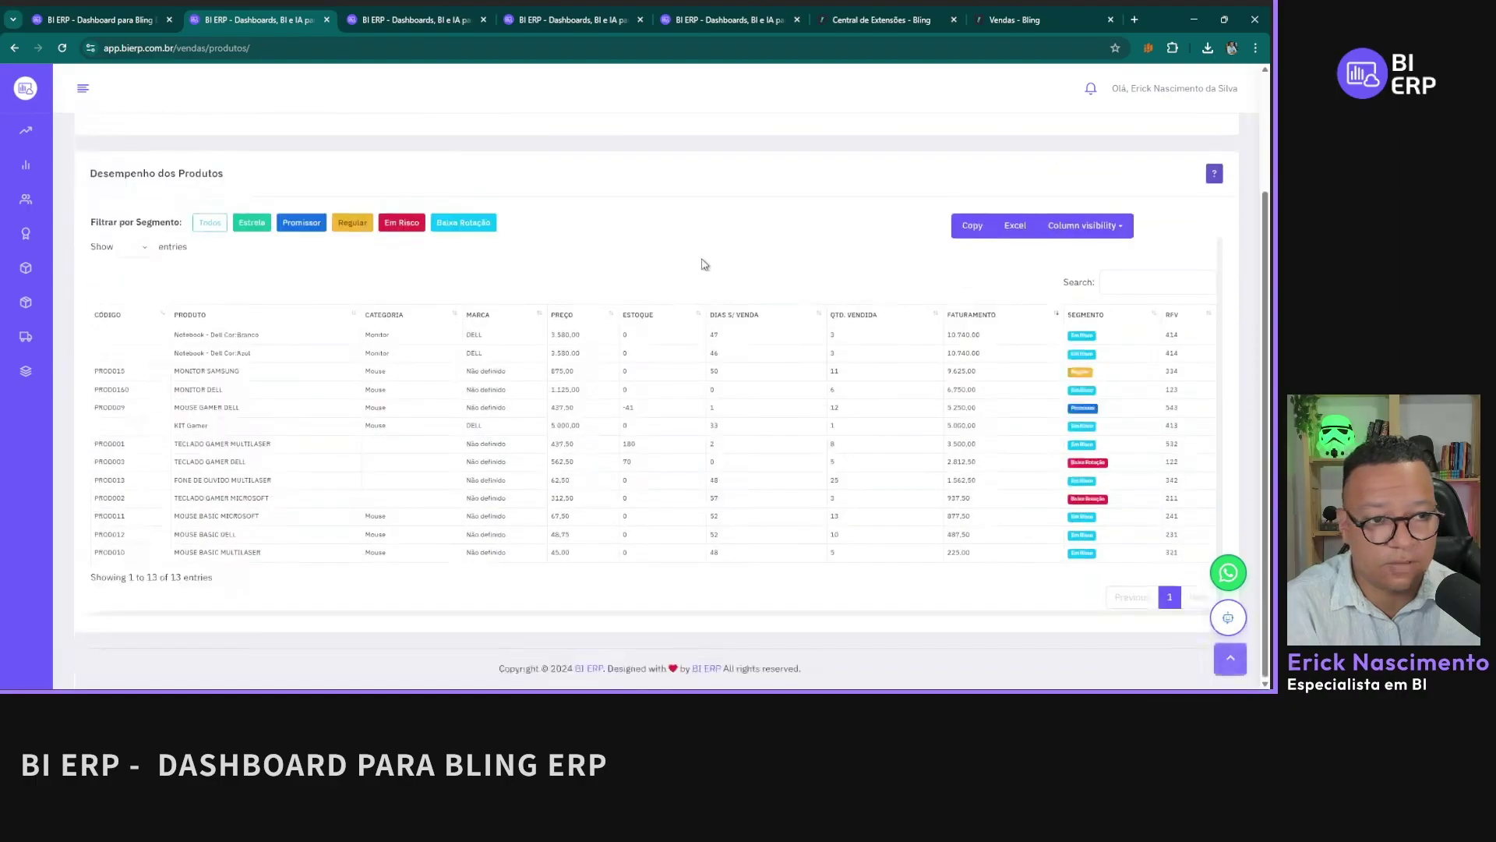
{"action": "scroll", "coordinate": [643, 471], "scroll_direction": "up", "scroll_amount": 2}
{"action": "scroll", "coordinate": [644, 474], "scroll_direction": "down", "scroll_amount": 2}
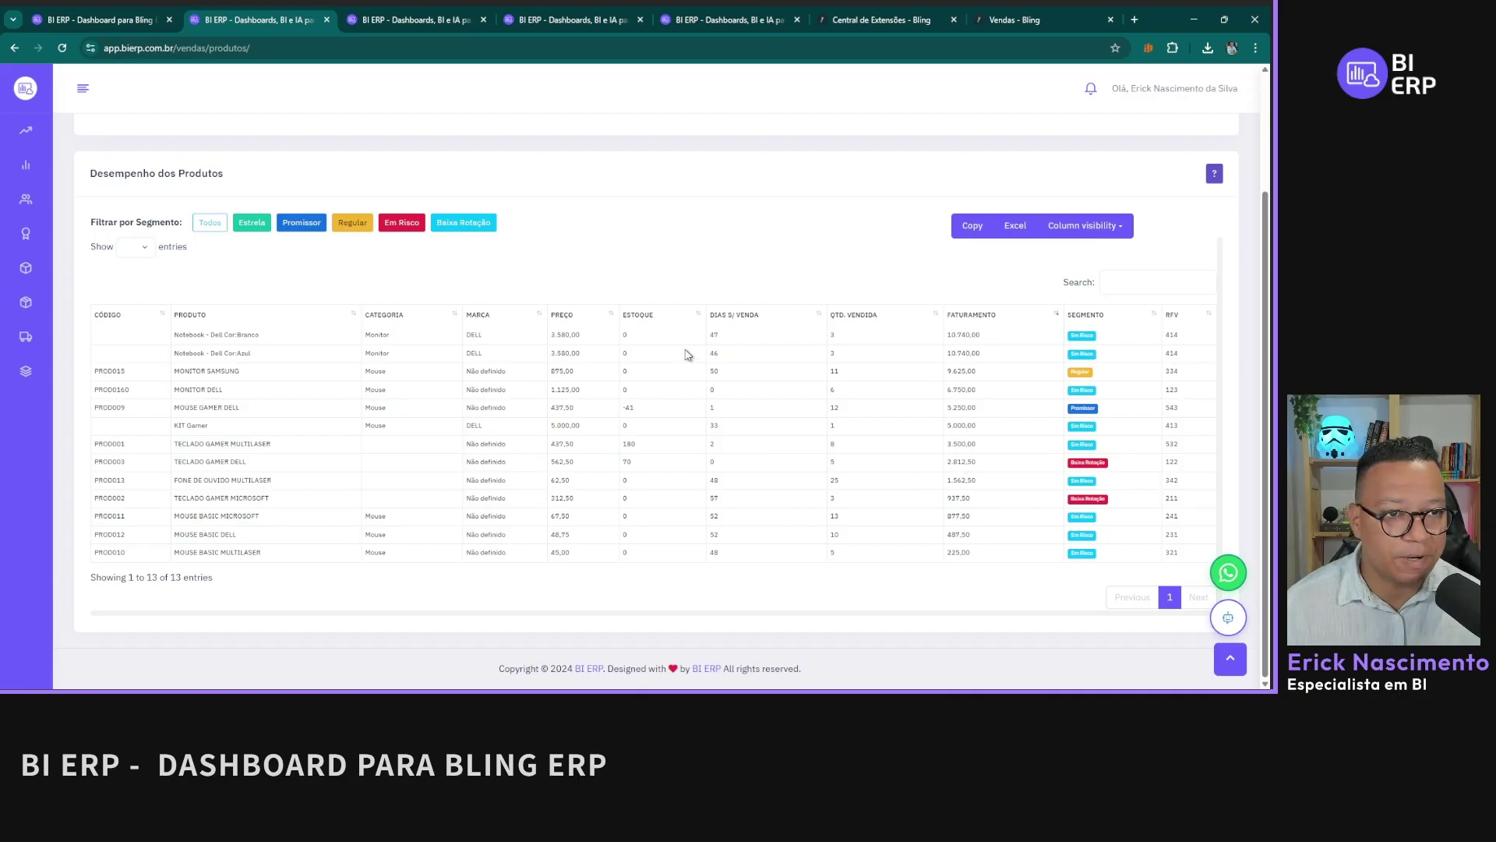
Step: Consult the product indicator explanation again, close it, and compare the segments and RFV codes in the product table
{"action": "scroll", "coordinate": [684, 350], "scroll_direction": "up", "scroll_amount": 2}
{"action": "left_click", "coordinate": [1215, 326]}
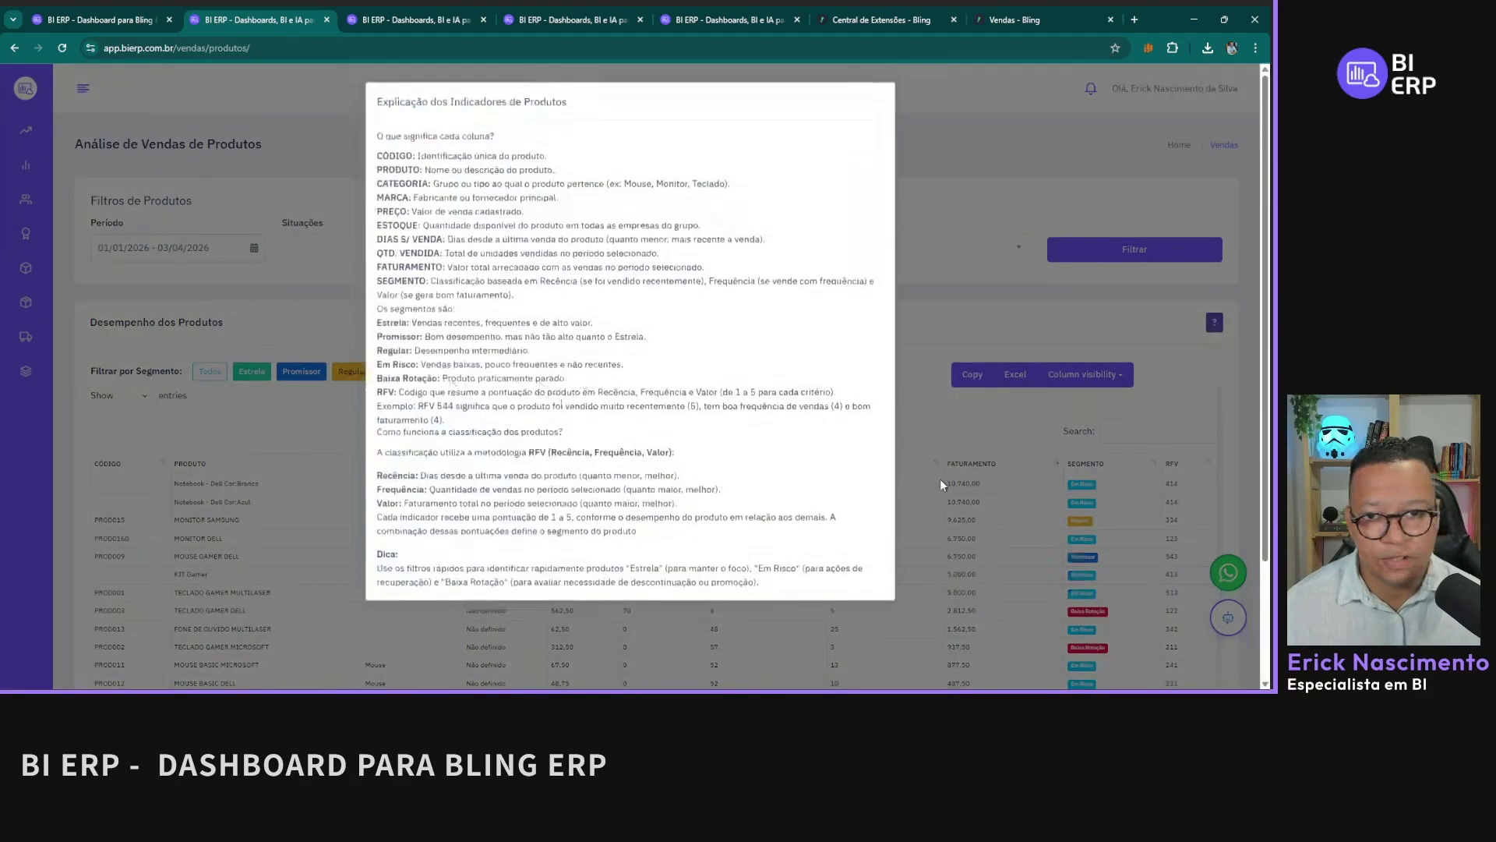
{"action": "left_click", "coordinate": [1137, 305]}
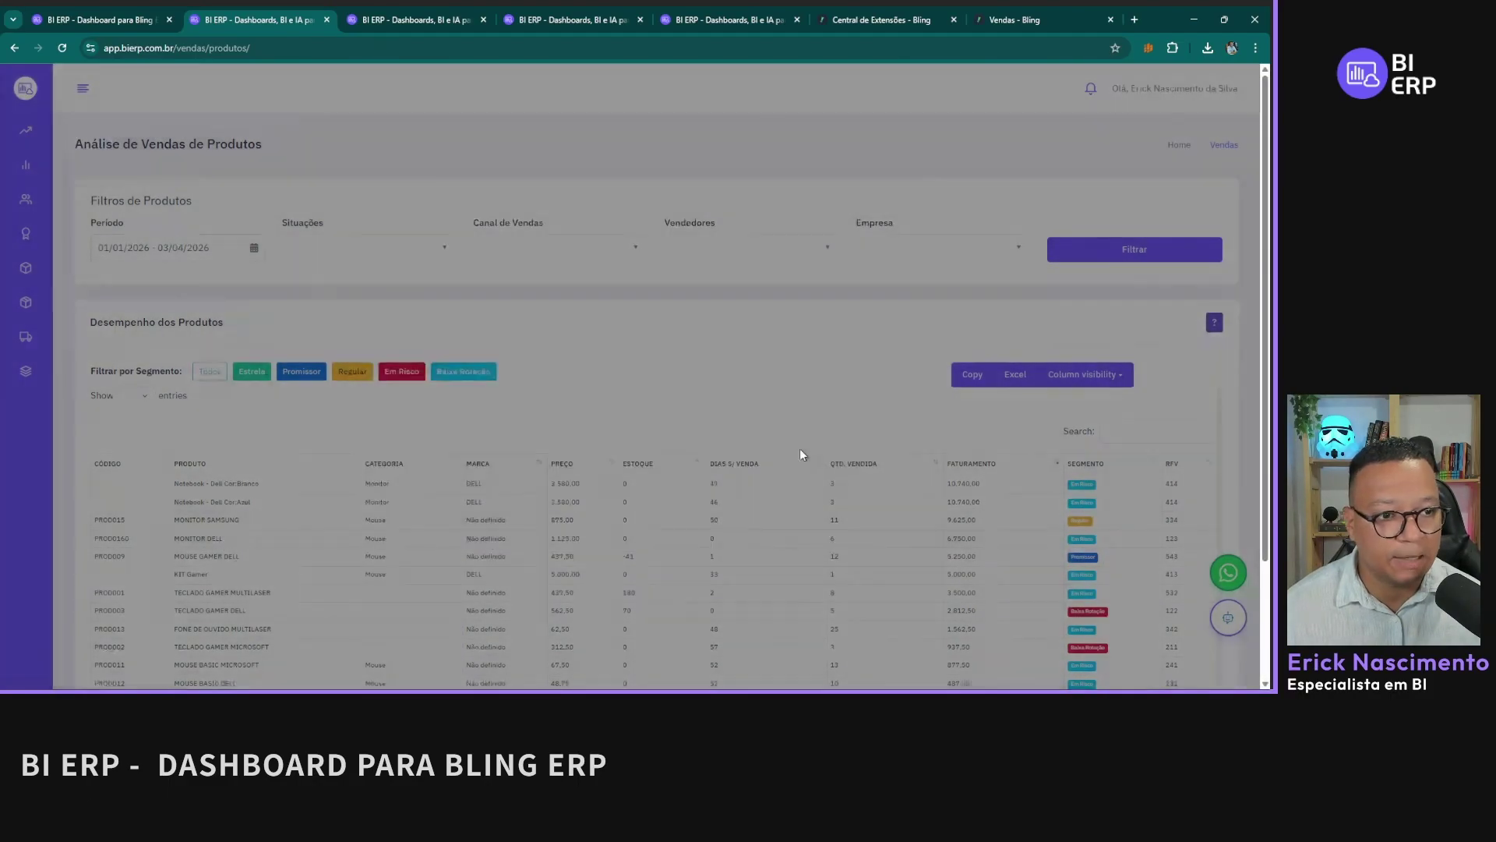
{"action": "scroll", "coordinate": [668, 428], "scroll_direction": "down", "scroll_amount": 2}
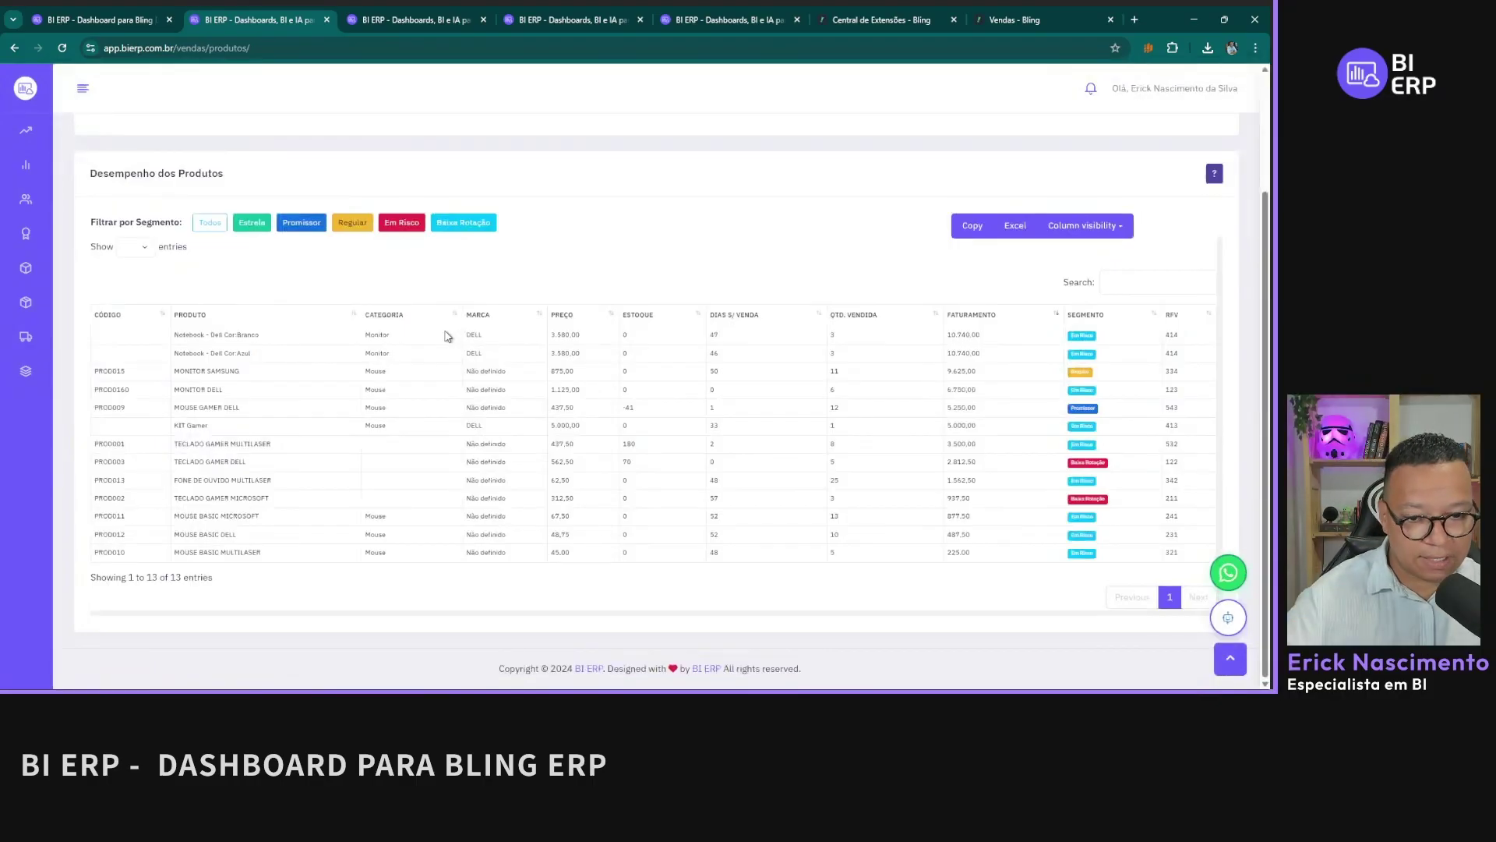
{"action": "scroll", "coordinate": [588, 333], "scroll_direction": "up", "scroll_amount": 2}
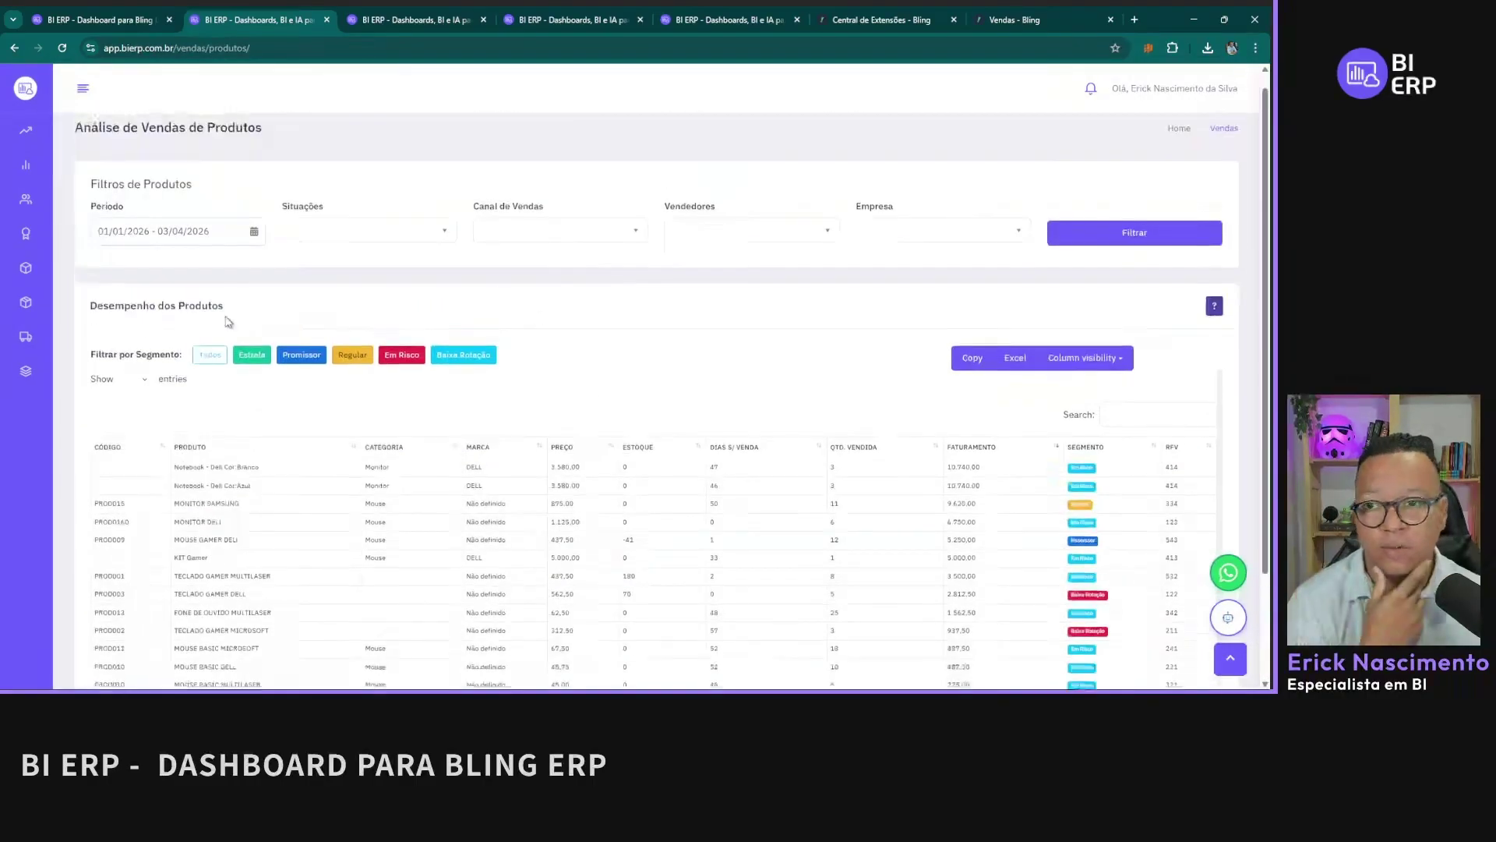
Step: Open the product kits analysis and run it for 01/01/2026 - 03/04/2026 with the situation Atendido
{"action": "mouse_move", "coordinate": [26, 261]}
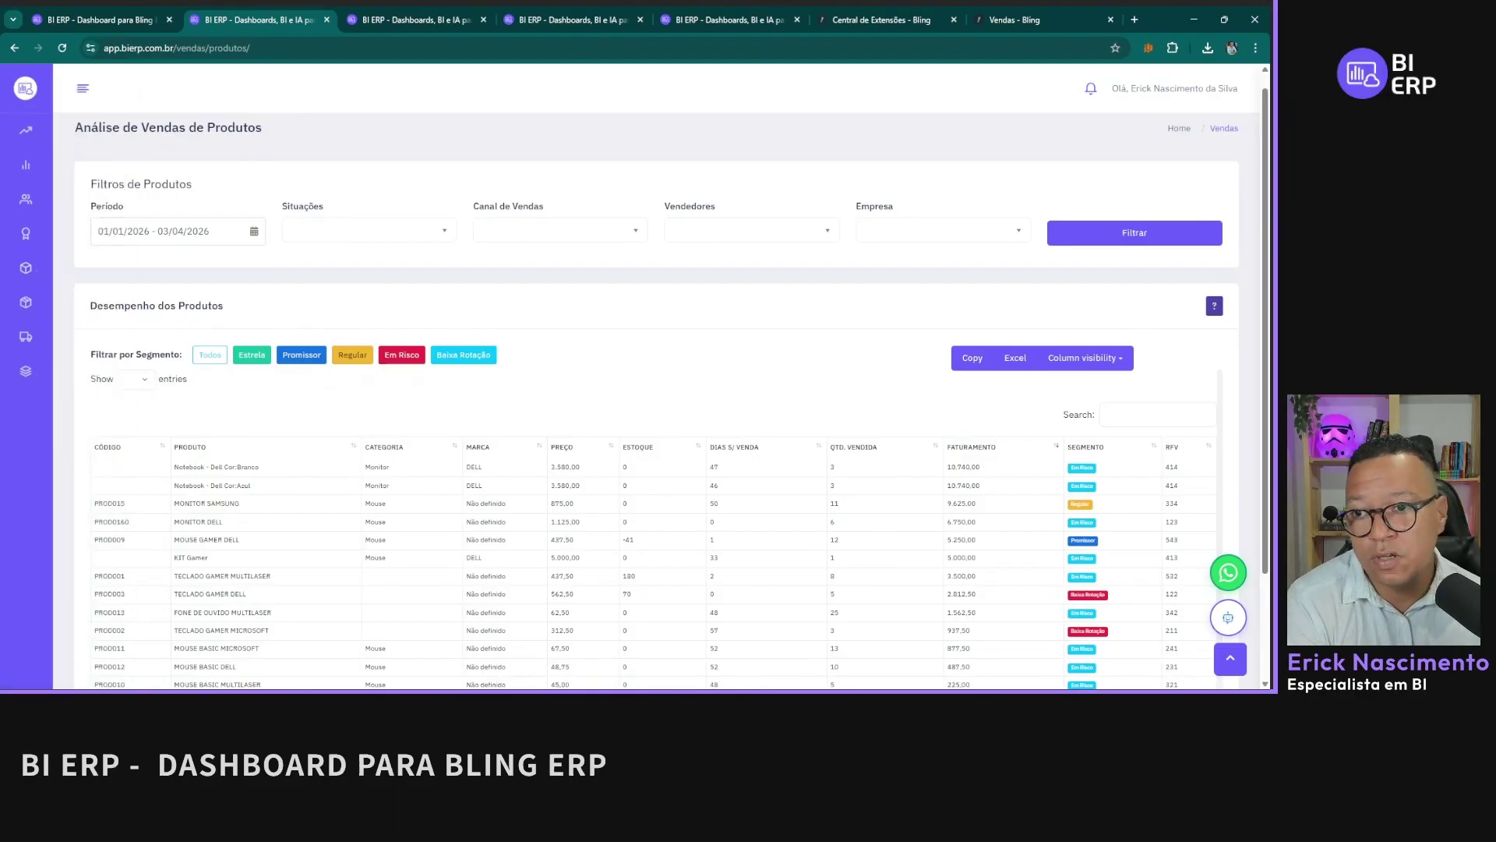
{"action": "mouse_move", "coordinate": [76, 290]}
{"action": "left_click", "coordinate": [78, 322]}
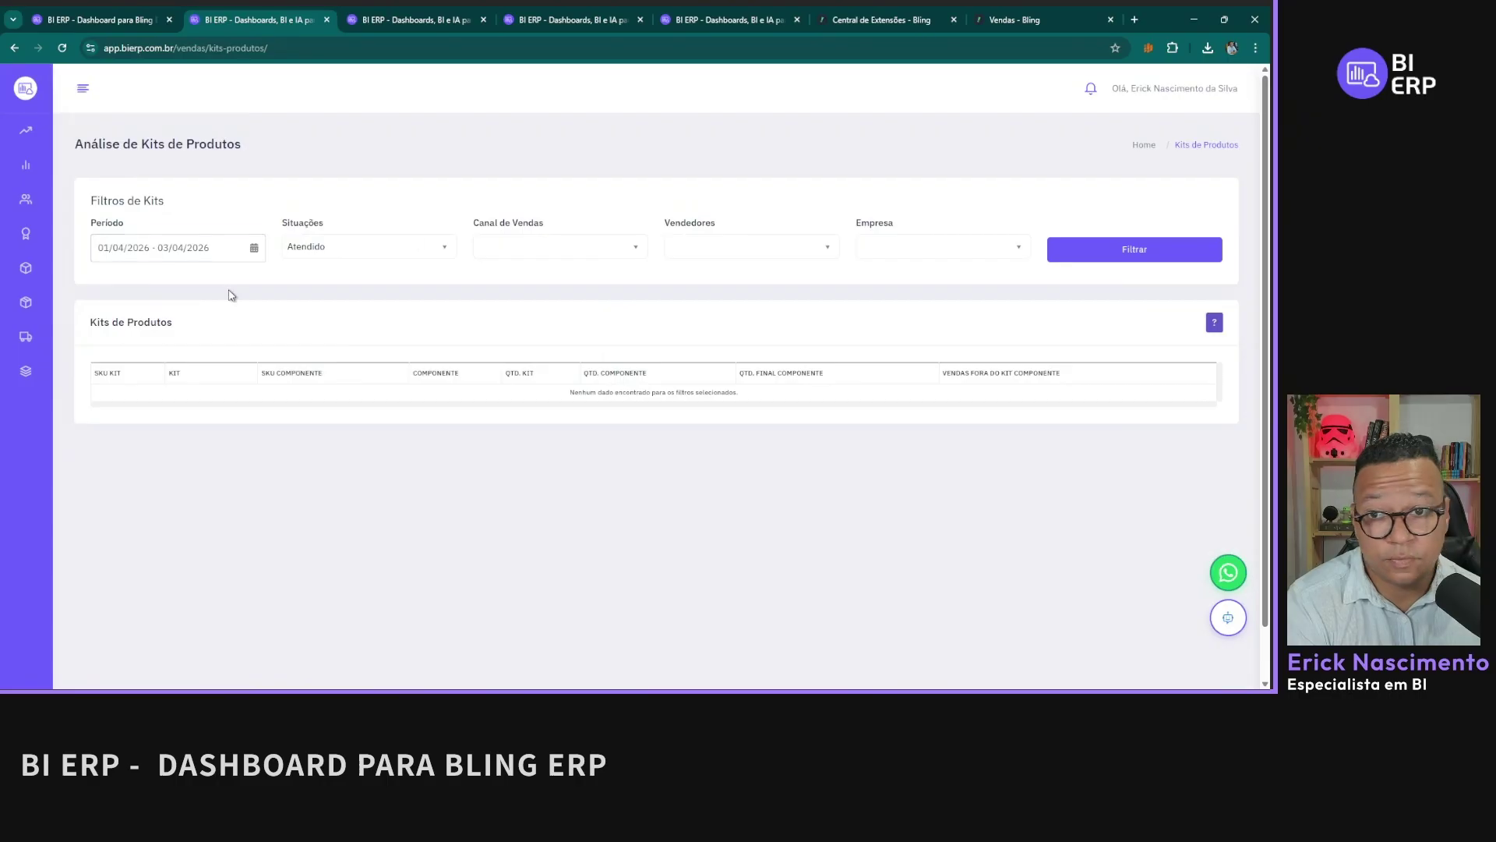
{"action": "left_click", "coordinate": [204, 254]}
{"action": "left_click", "coordinate": [219, 387]}
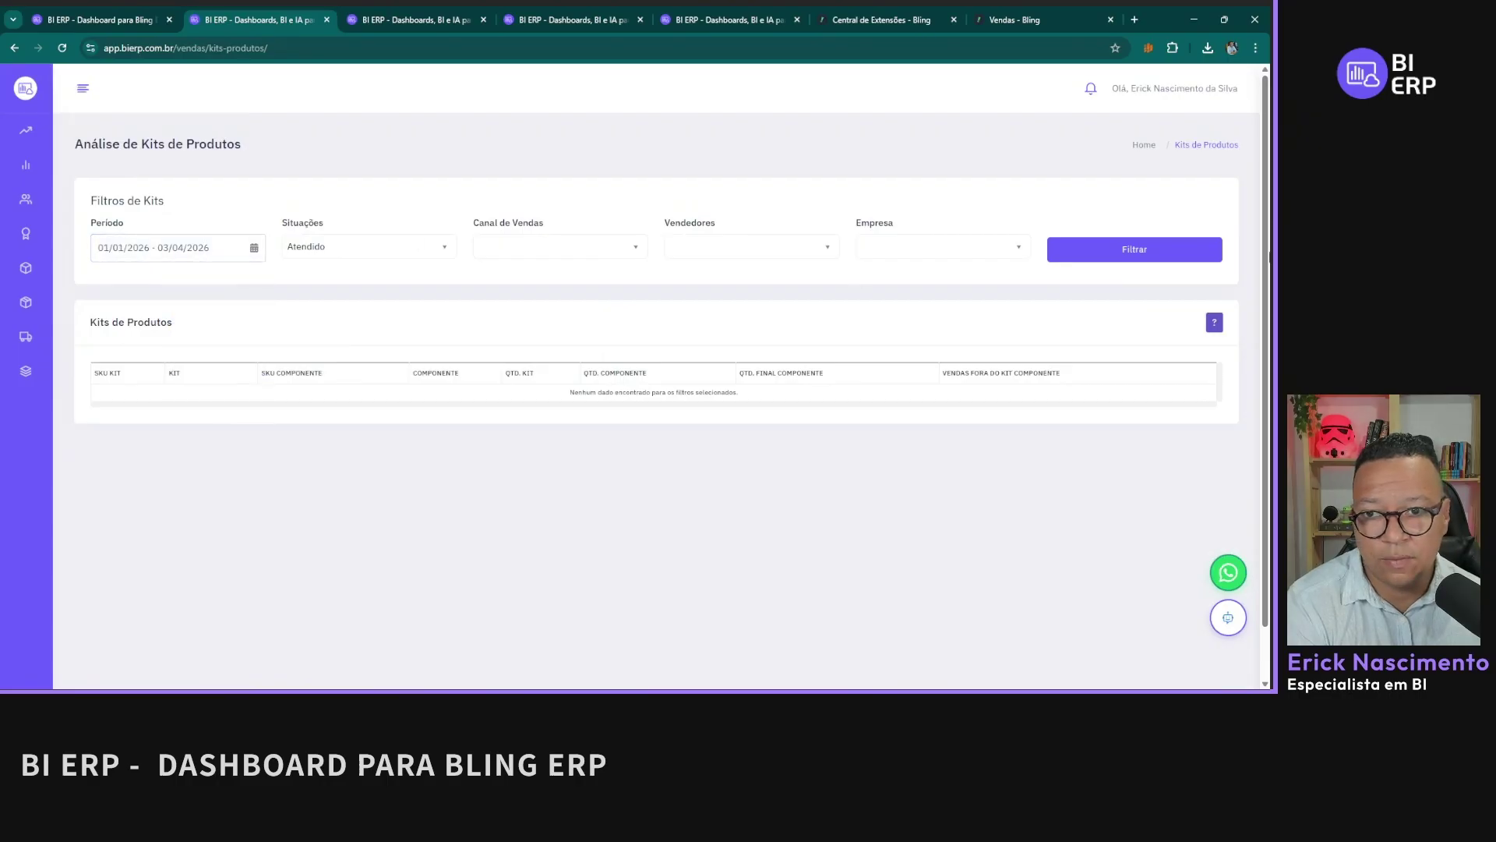
{"action": "left_click", "coordinate": [1136, 251]}
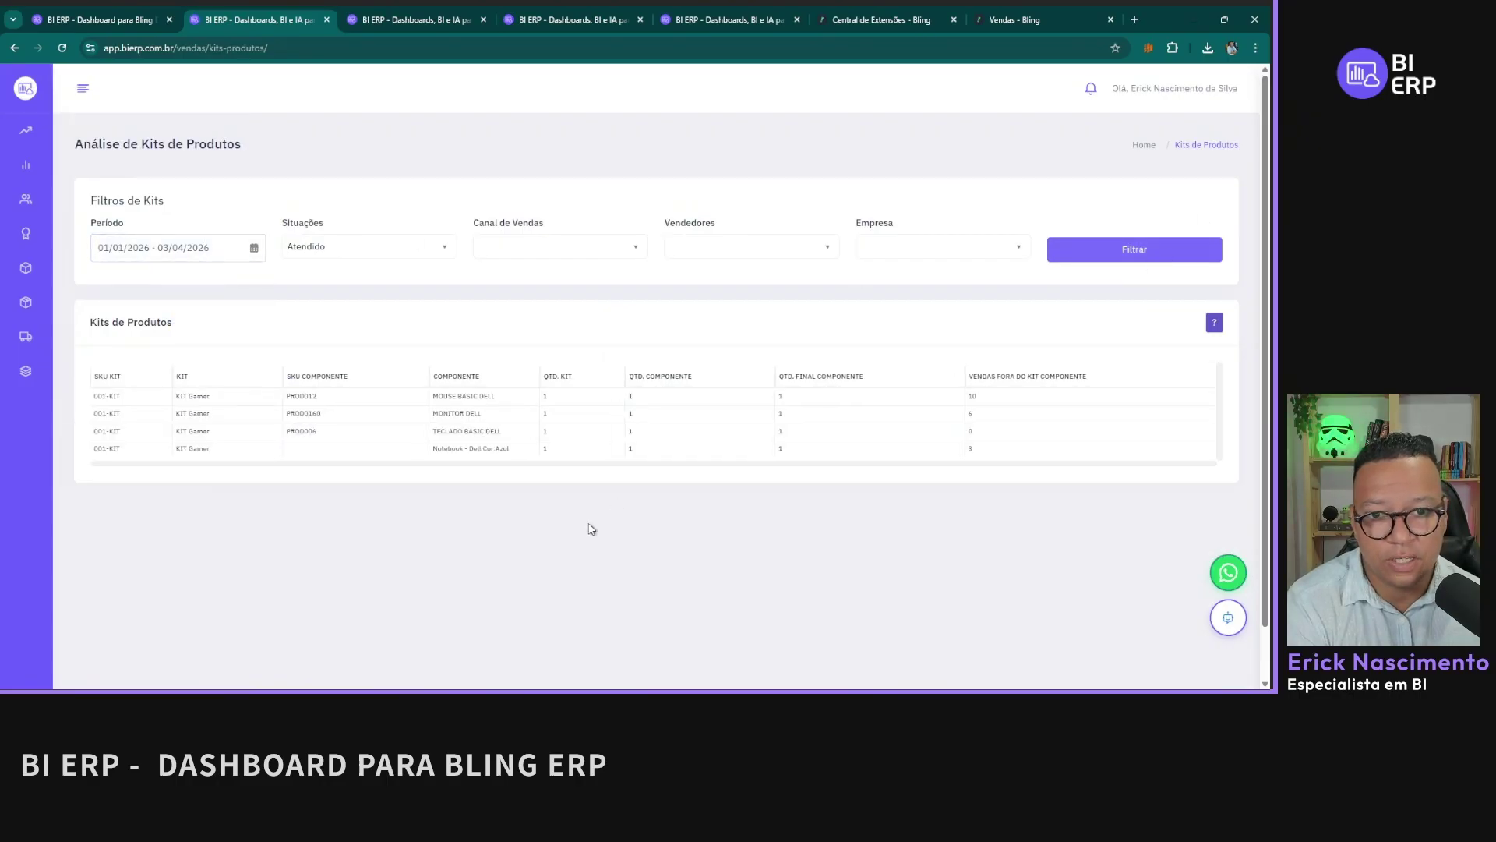
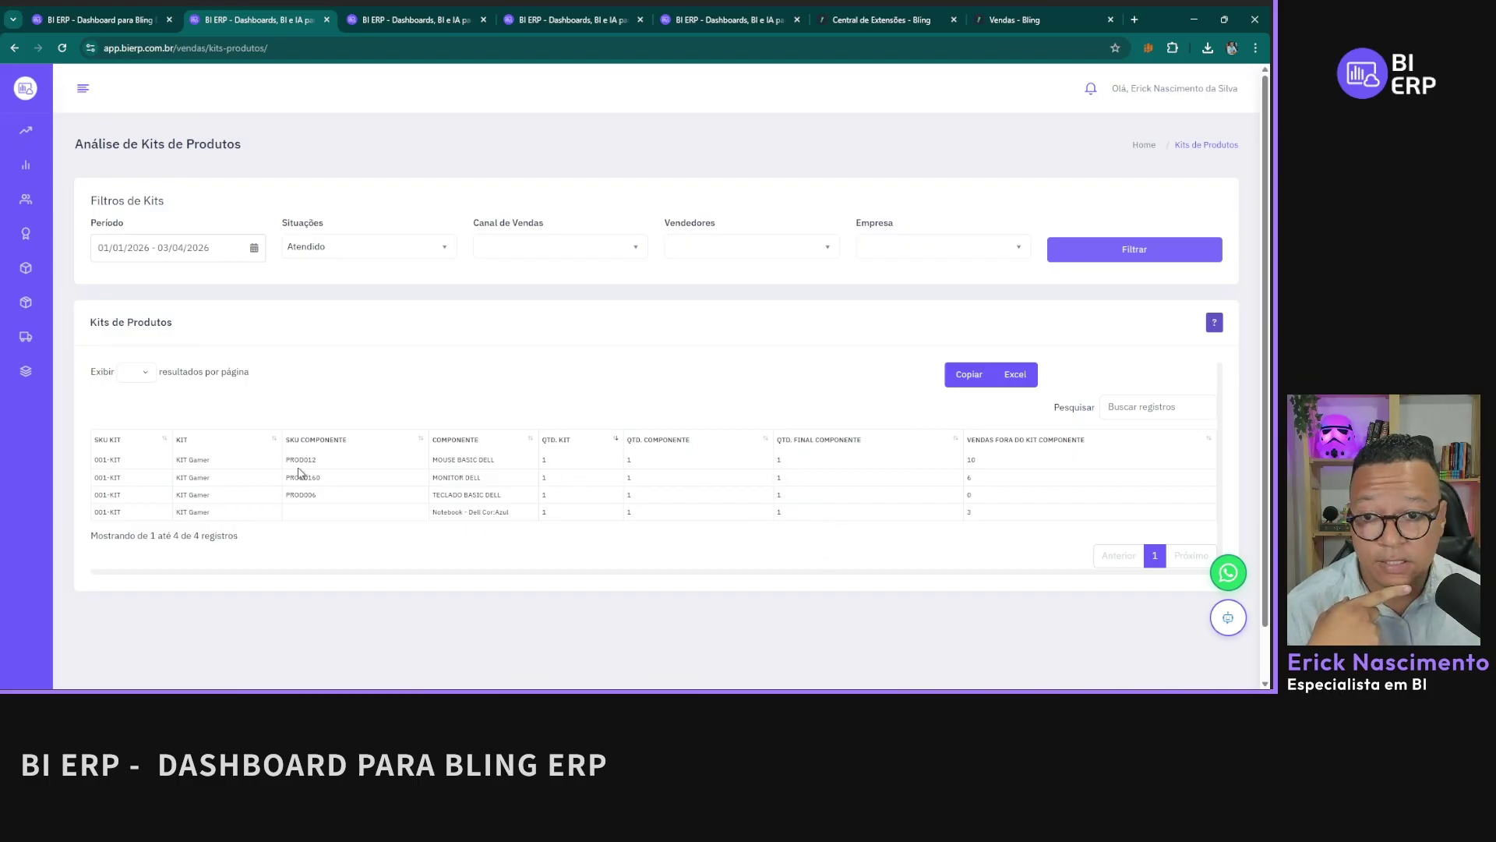
Step: Examine the KIT Gamer rows, including the MOUSE BASIC DELL component, its quantities and its sales outside the kit
{"action": "double_click", "coordinate": [207, 461]}
{"action": "triple_click", "coordinate": [481, 460]}
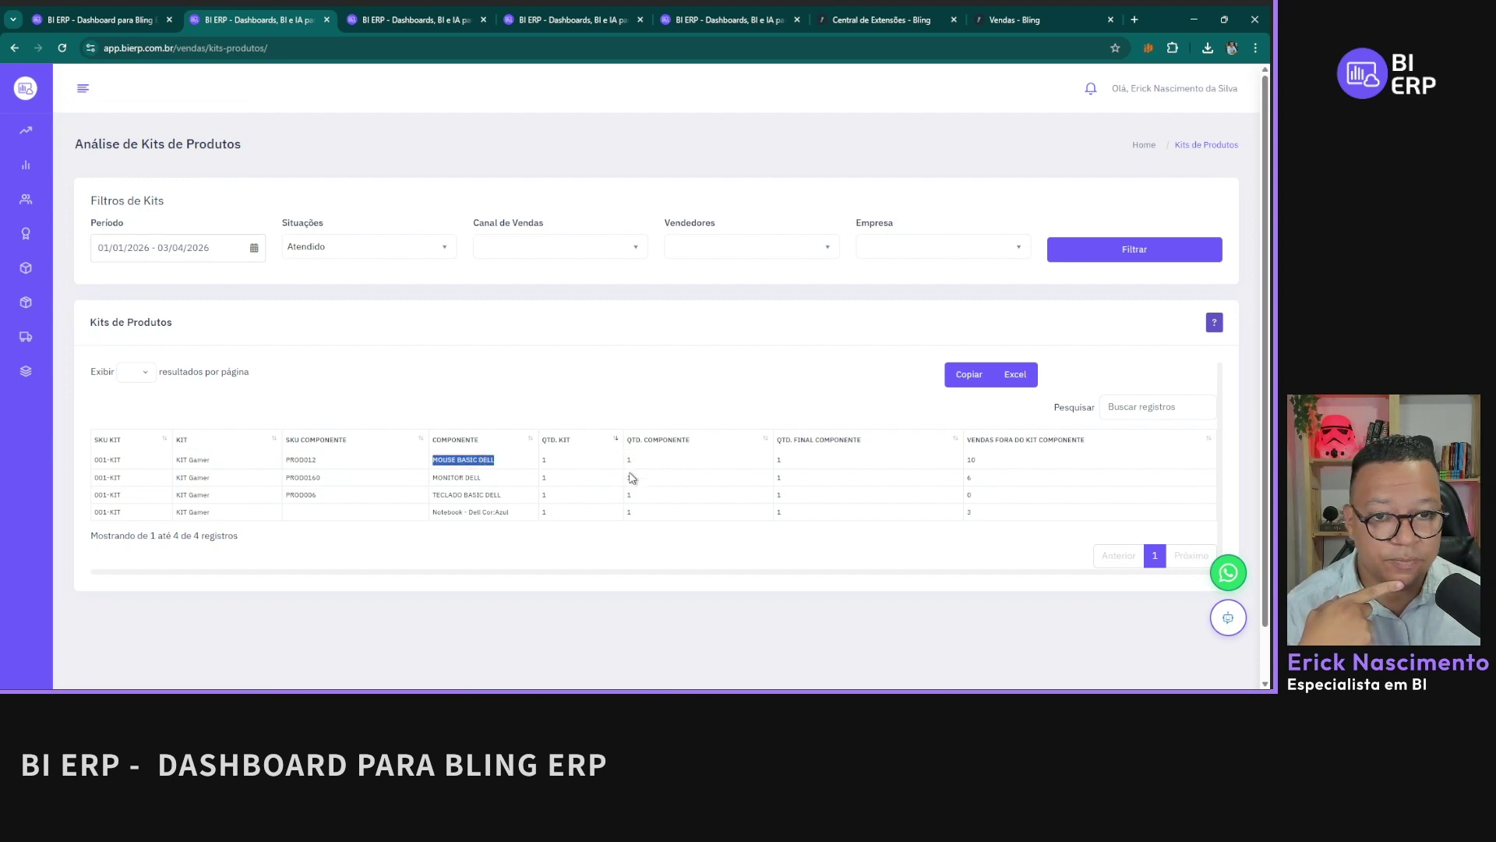
{"action": "left_click", "coordinate": [247, 250]}
{"action": "left_click", "coordinate": [594, 336]}
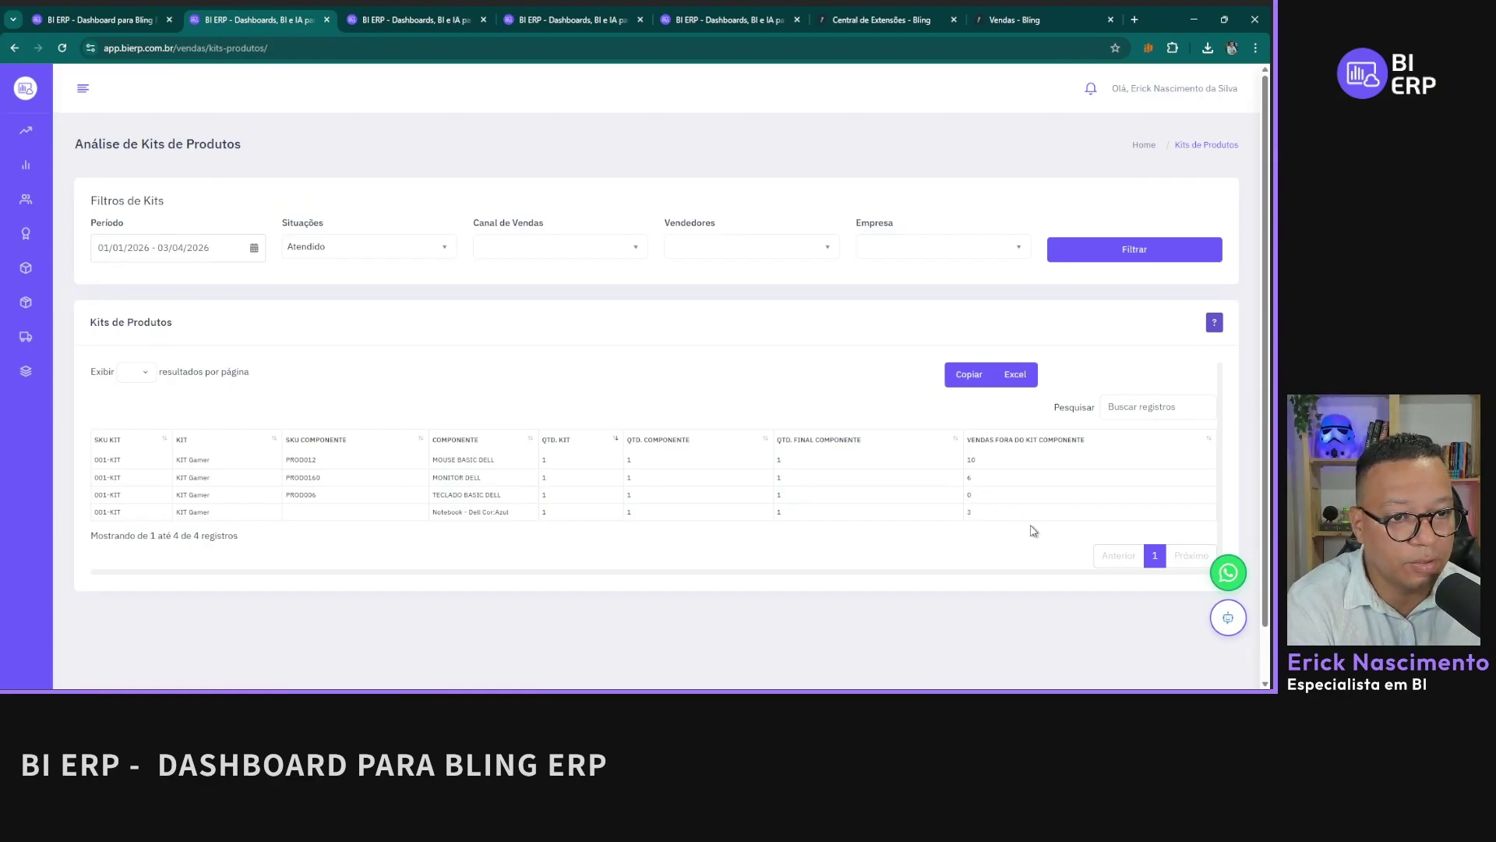
{"action": "scroll", "coordinate": [581, 434], "scroll_direction": "down", "scroll_amount": 1}
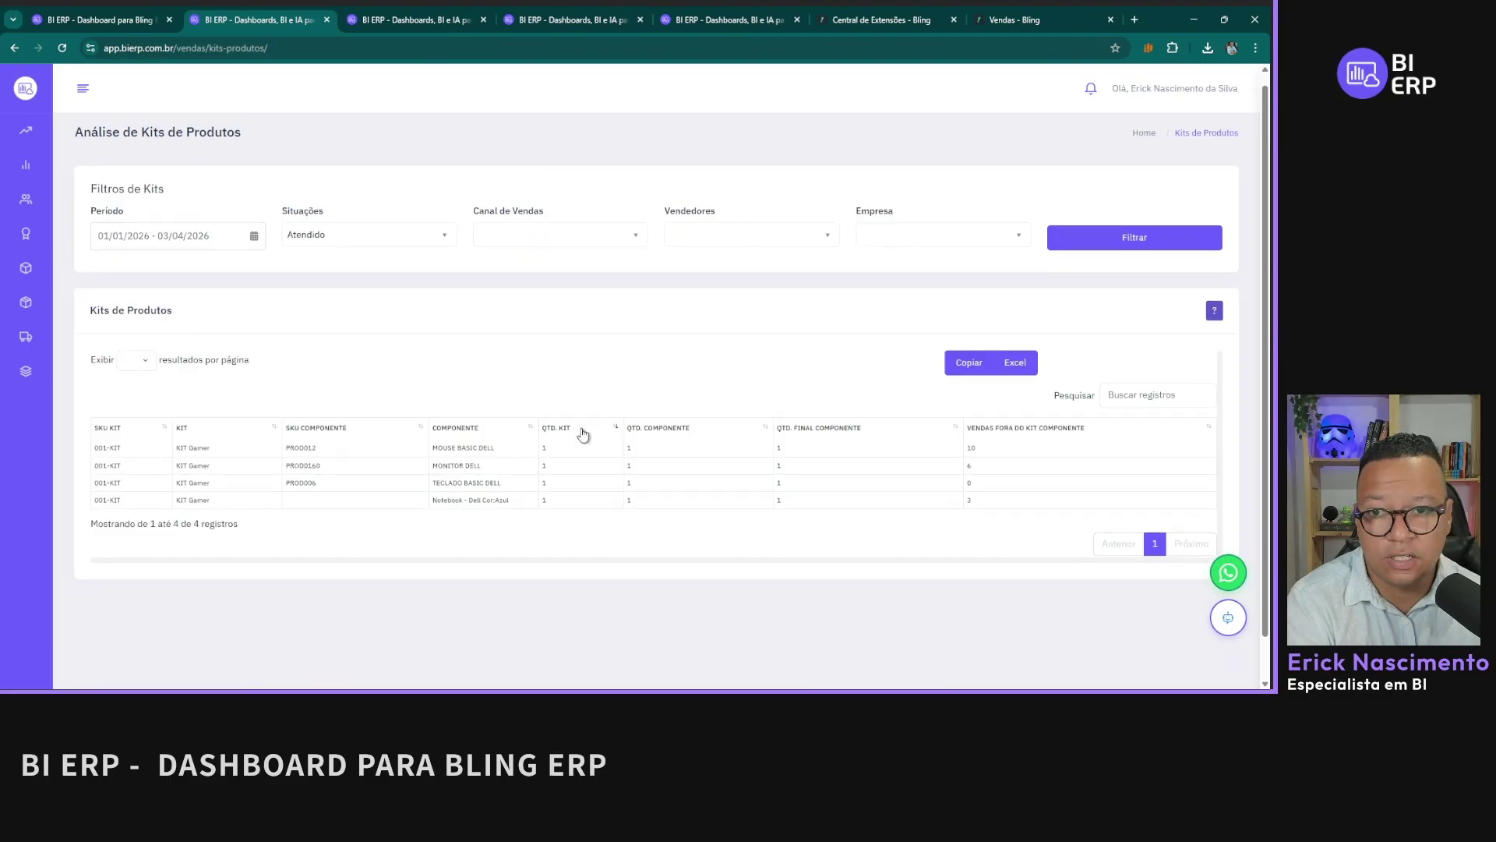
Step: Open the stock analysis, load it with 30 days of coverage, periods 04/01/2026 - 03/04/2026 and situation Atendido, and review the detailed stock
{"action": "mouse_move", "coordinate": [14, 289]}
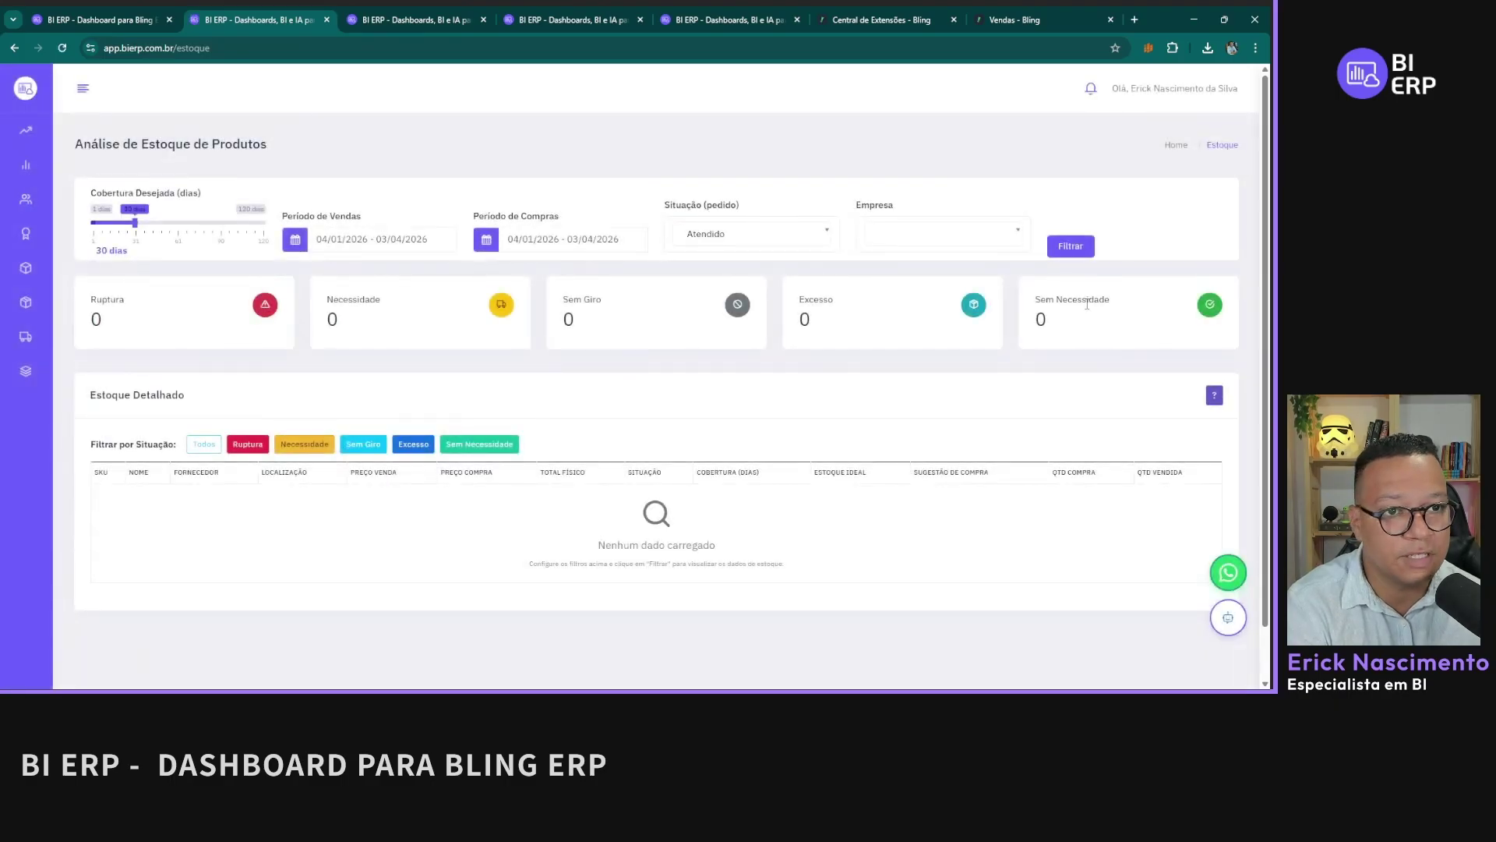
{"action": "left_click", "coordinate": [1073, 245]}
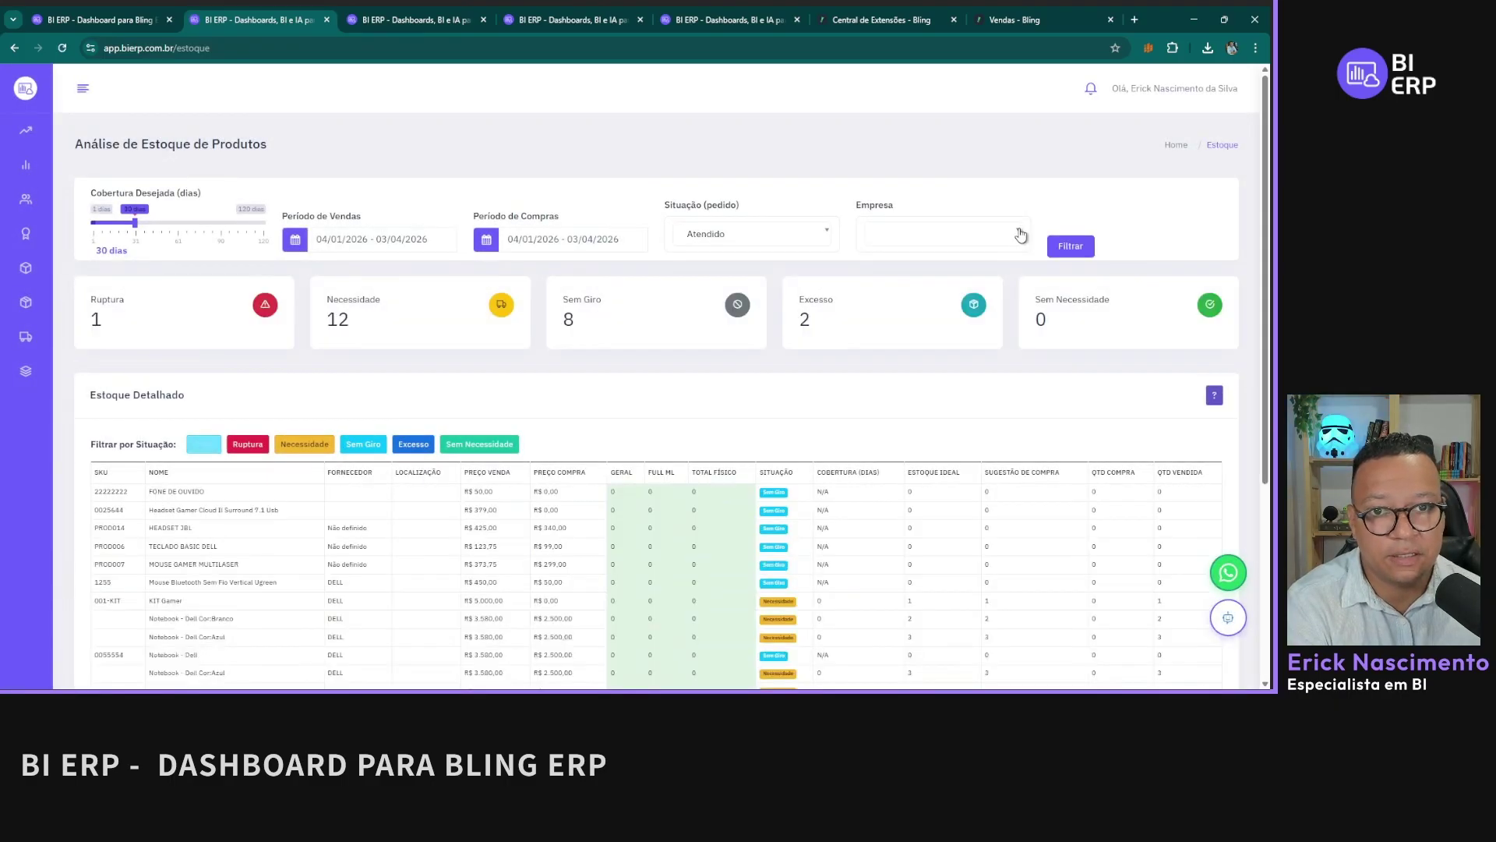
{"action": "scroll", "coordinate": [706, 409], "scroll_direction": "down", "scroll_amount": 5}
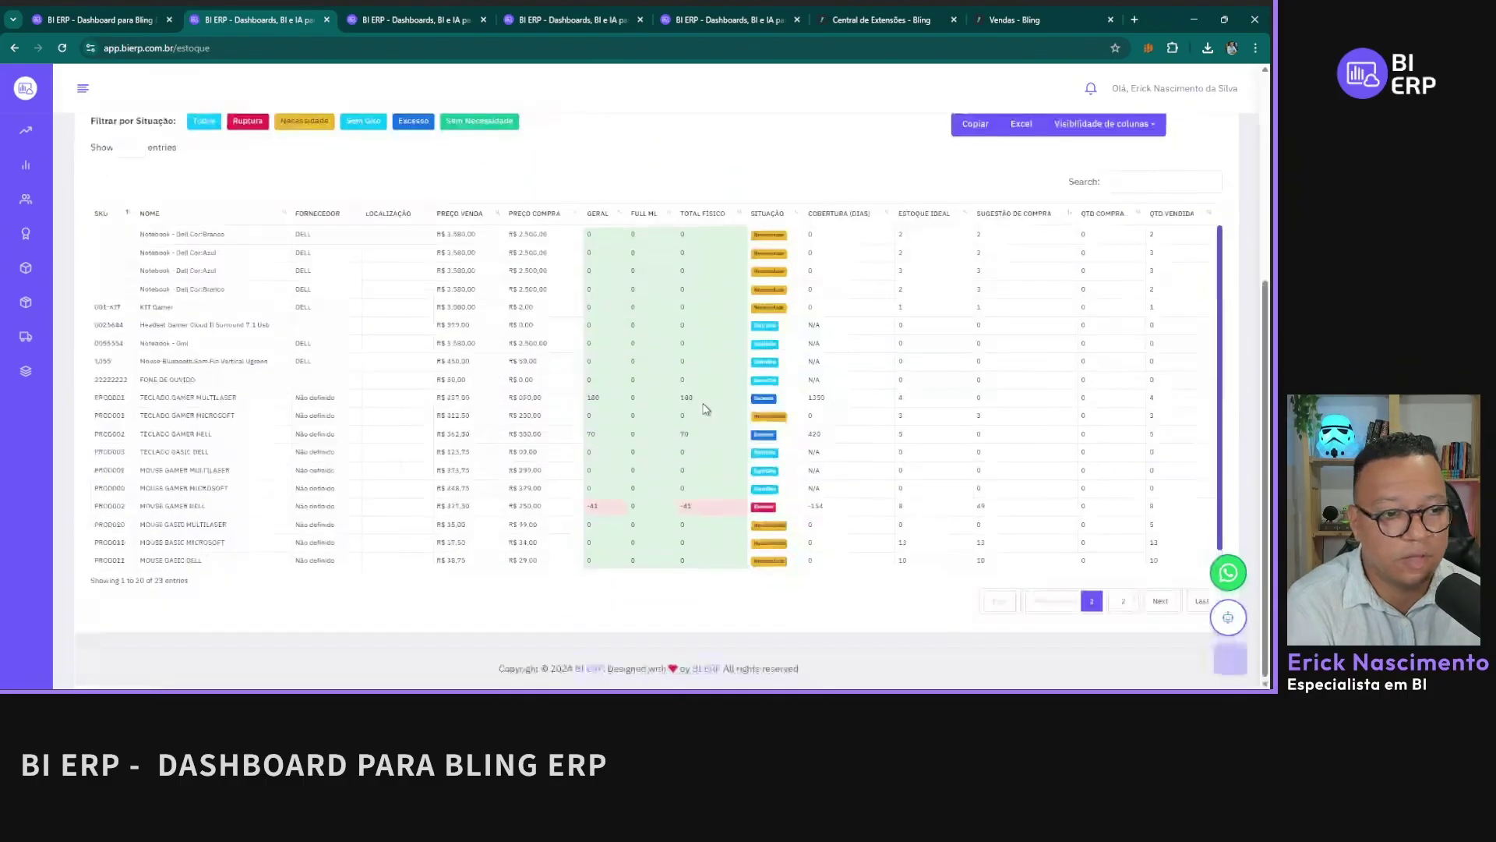
{"action": "scroll", "coordinate": [558, 448], "scroll_direction": "up", "scroll_amount": 5}
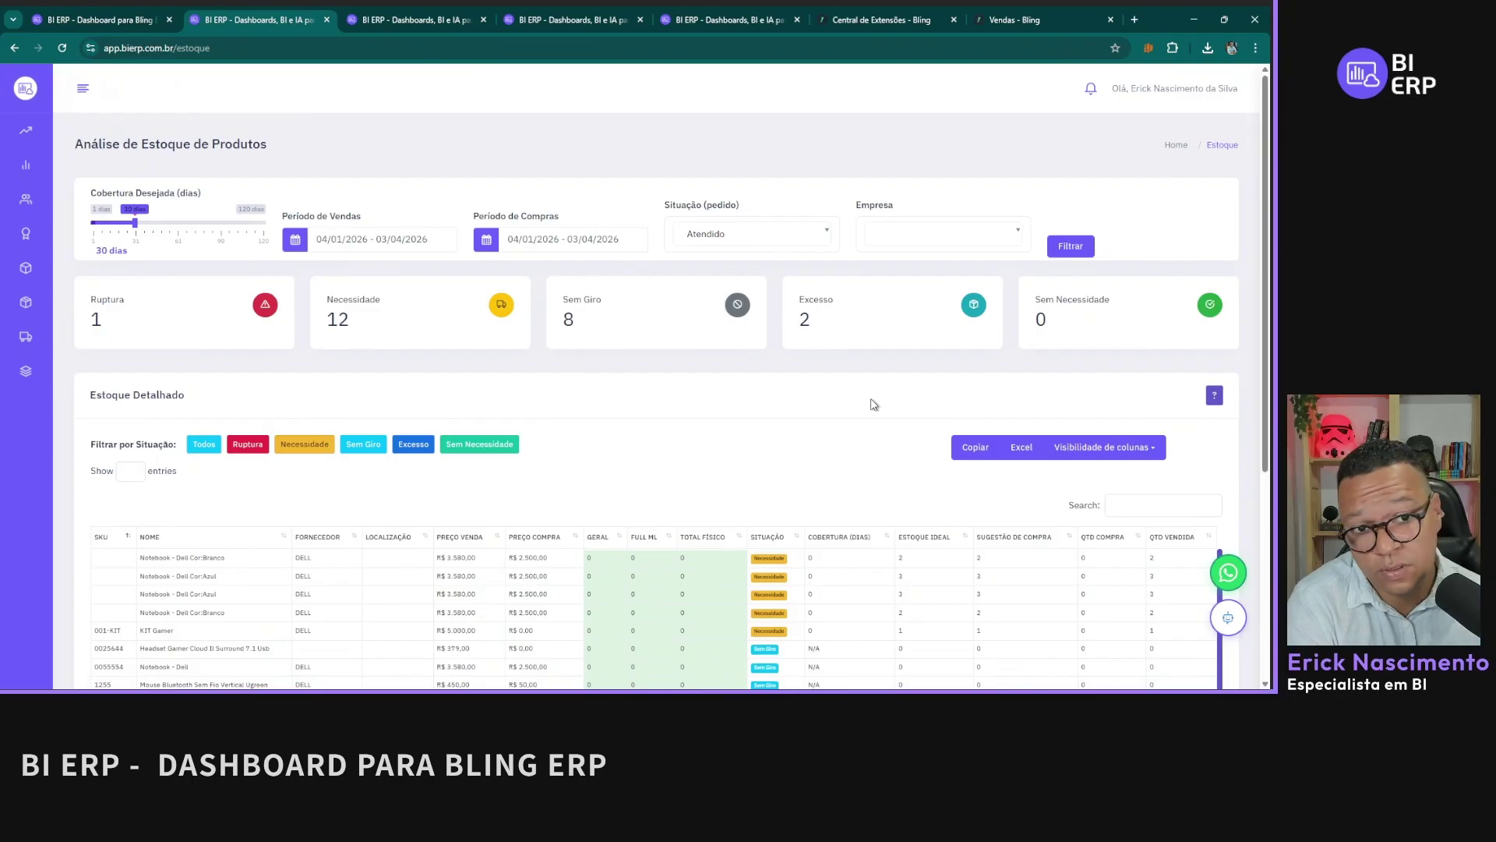
{"action": "scroll", "coordinate": [822, 325], "scroll_direction": "down", "scroll_amount": 4}
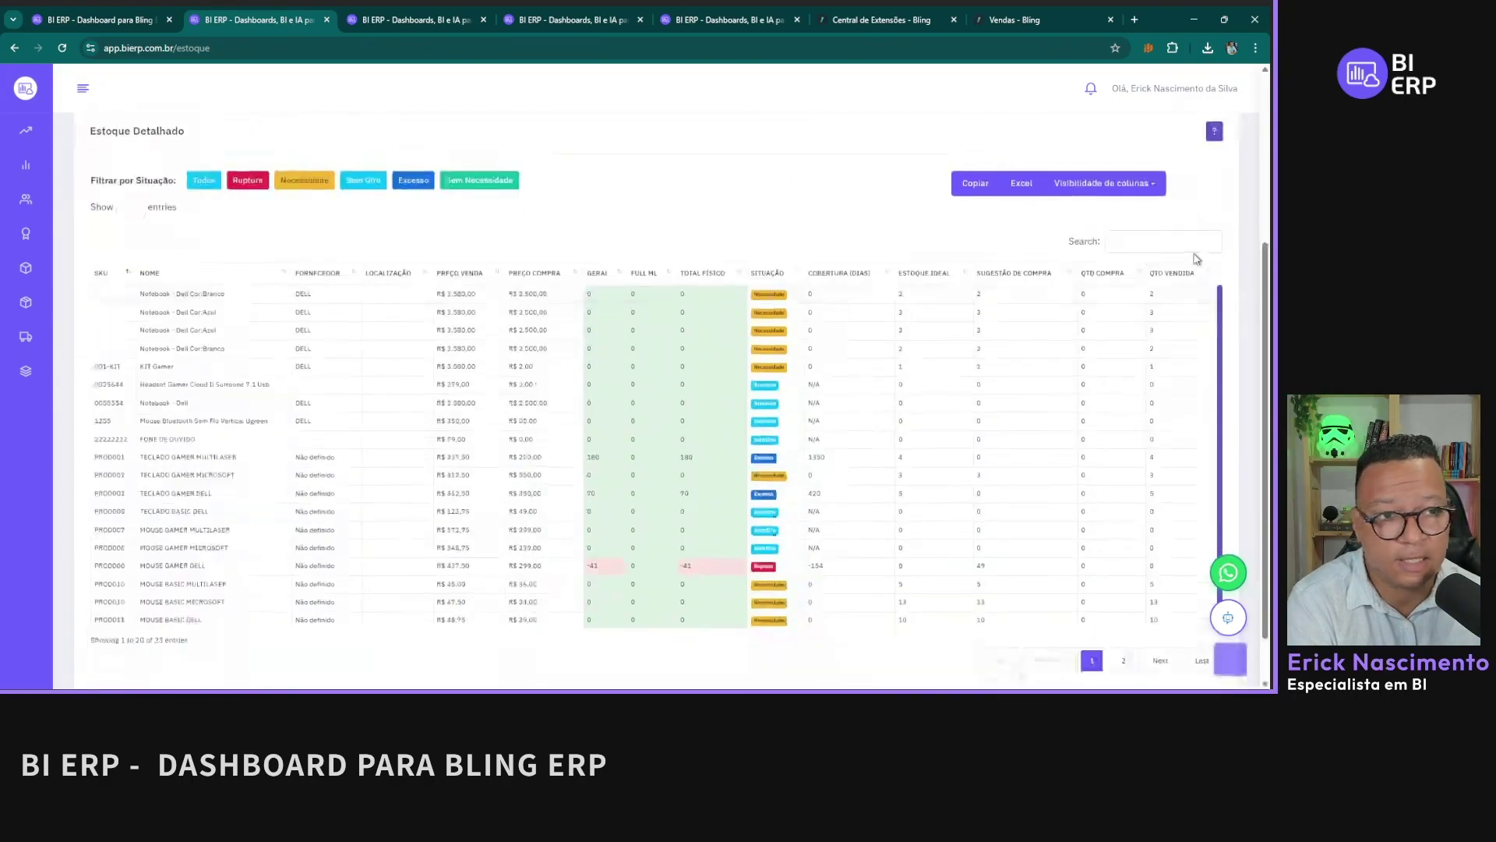
{"action": "scroll", "coordinate": [822, 325], "scroll_direction": "up", "scroll_amount": 4}
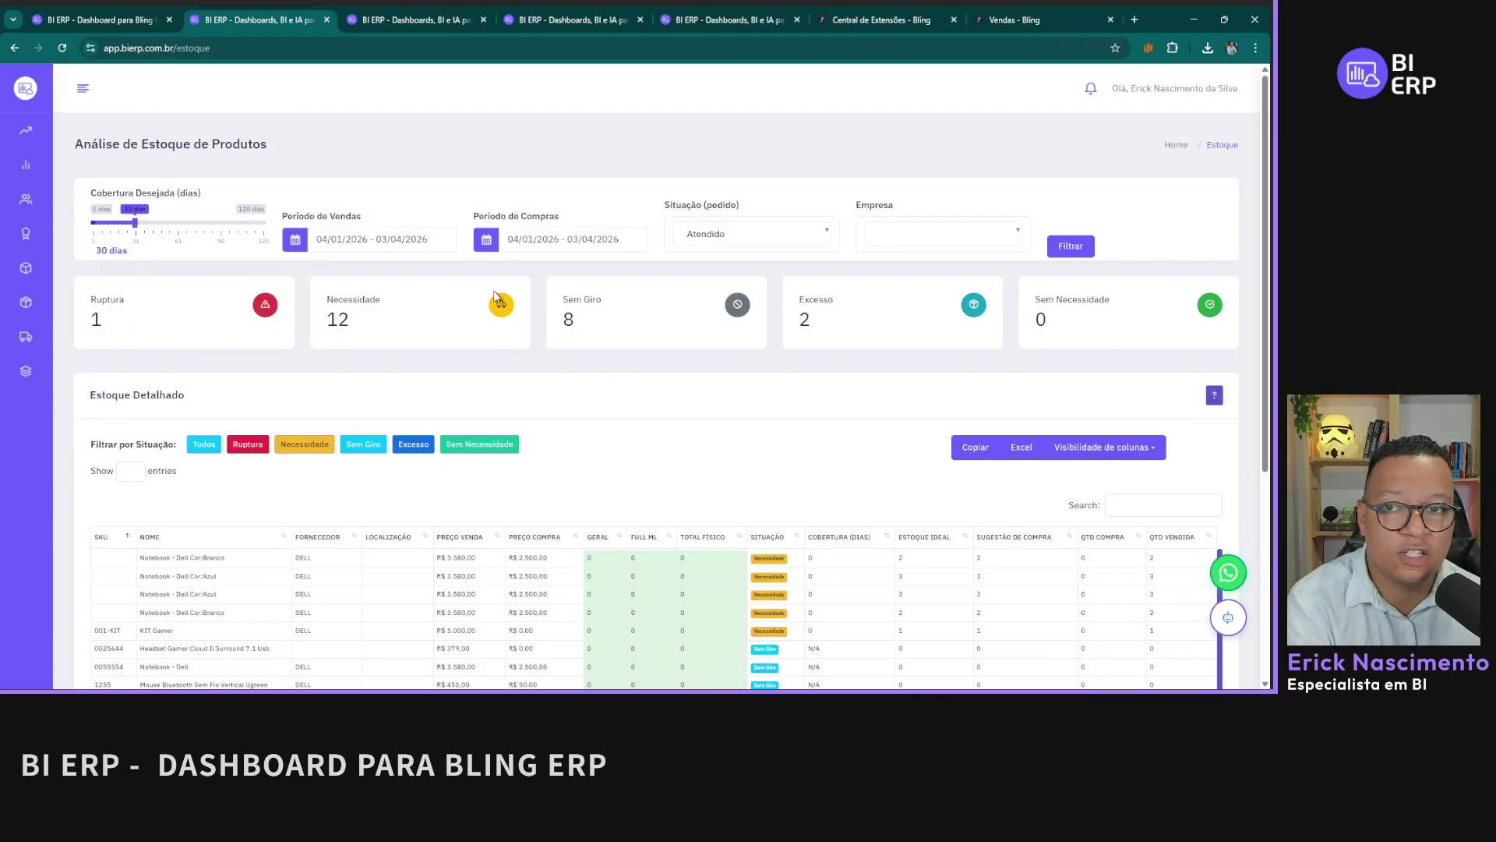
{"action": "scroll", "coordinate": [985, 501], "scroll_direction": "down", "scroll_amount": 4}
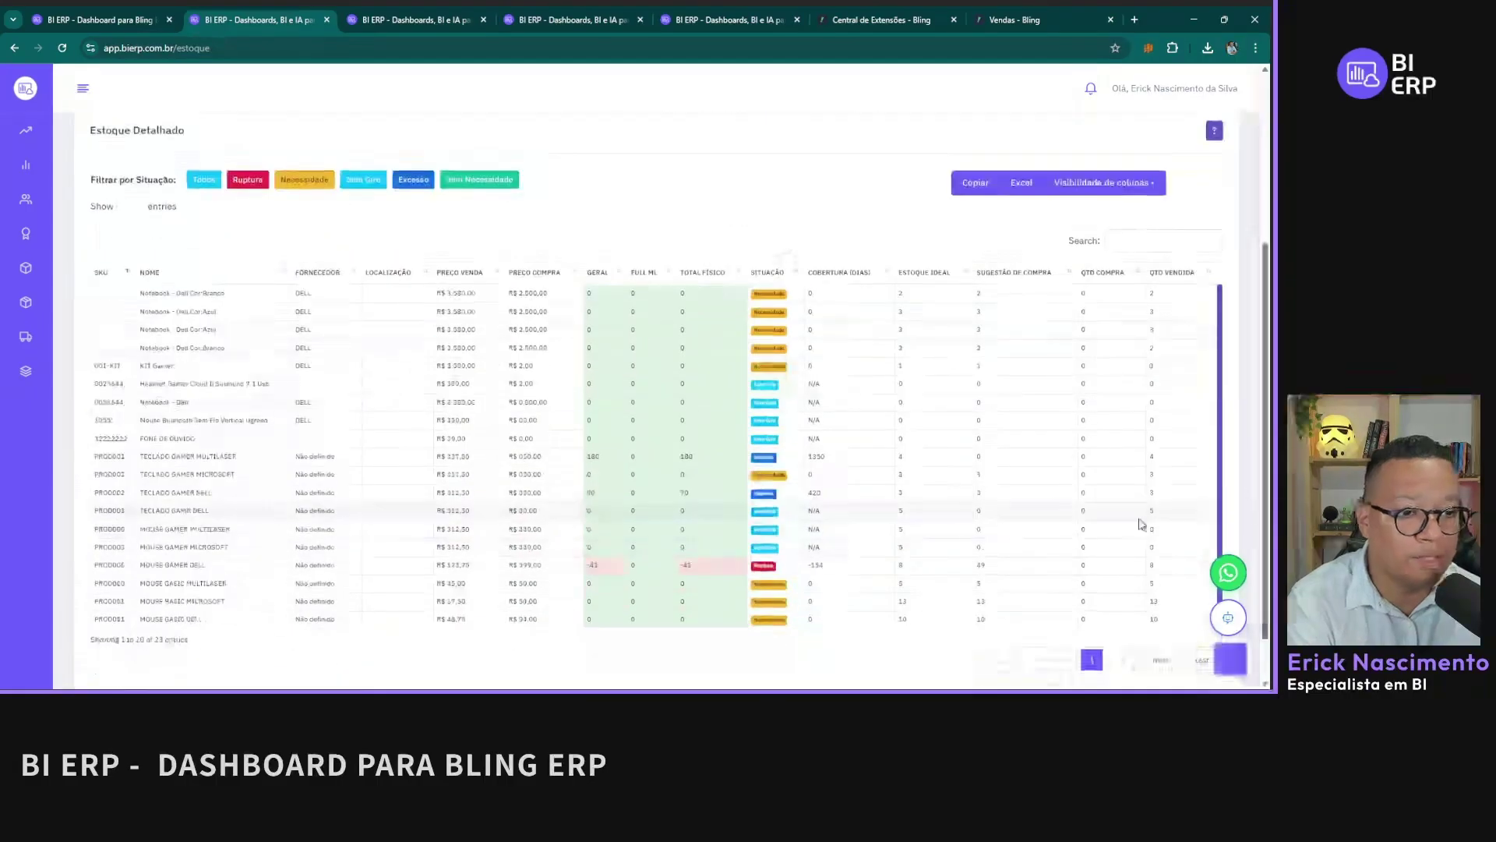
Step: Review the stock analysis filters for desired coverage, sales period and purchase period, and view the available order situations
{"action": "scroll", "coordinate": [1138, 522], "scroll_direction": "up", "scroll_amount": 4}
{"action": "mouse_move", "coordinate": [72, 211]}
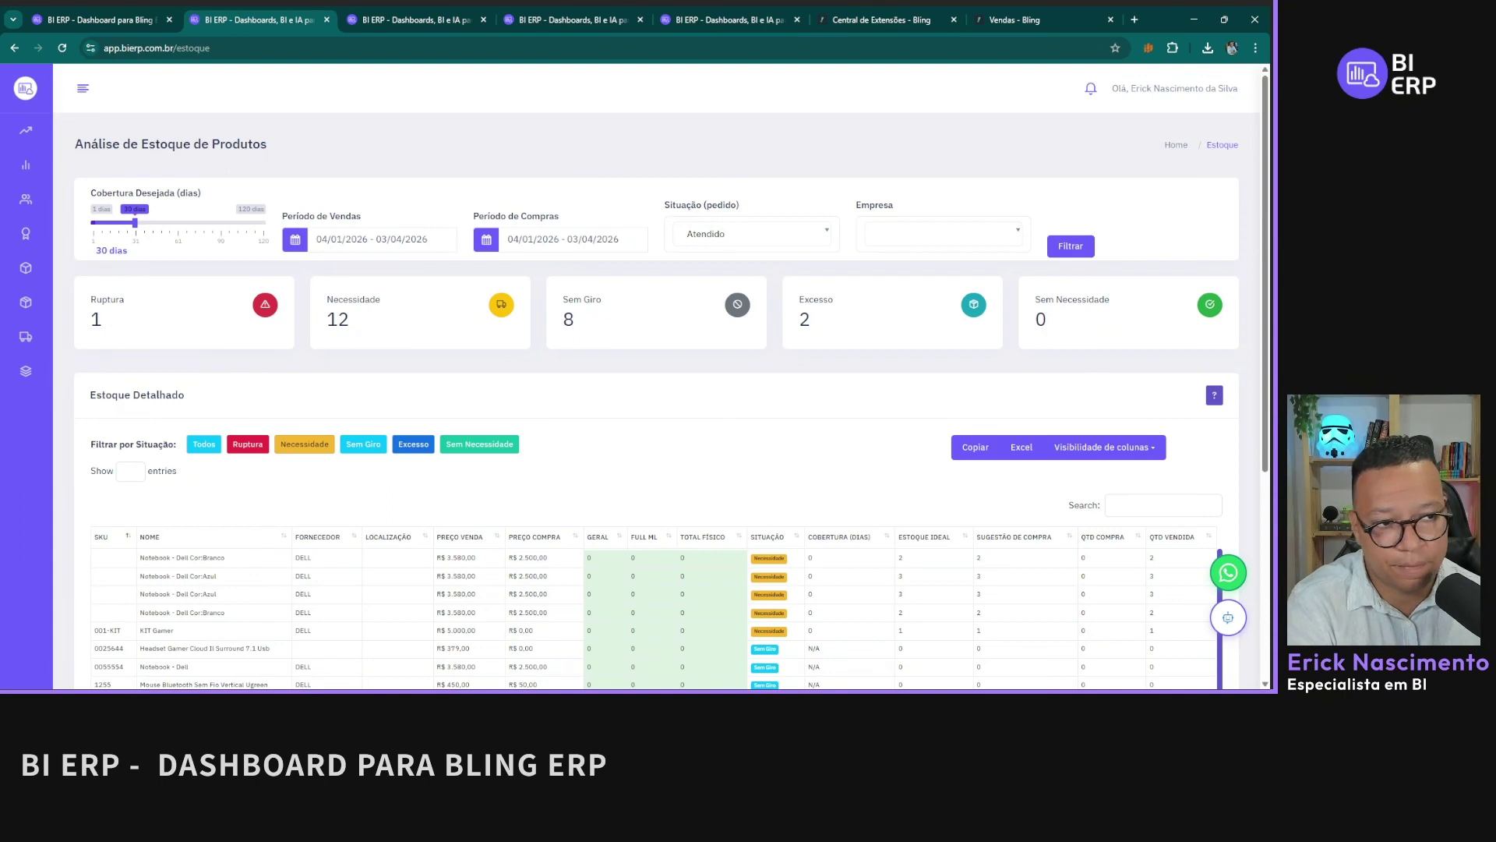
{"action": "scroll", "coordinate": [761, 420], "scroll_direction": "down", "scroll_amount": 1}
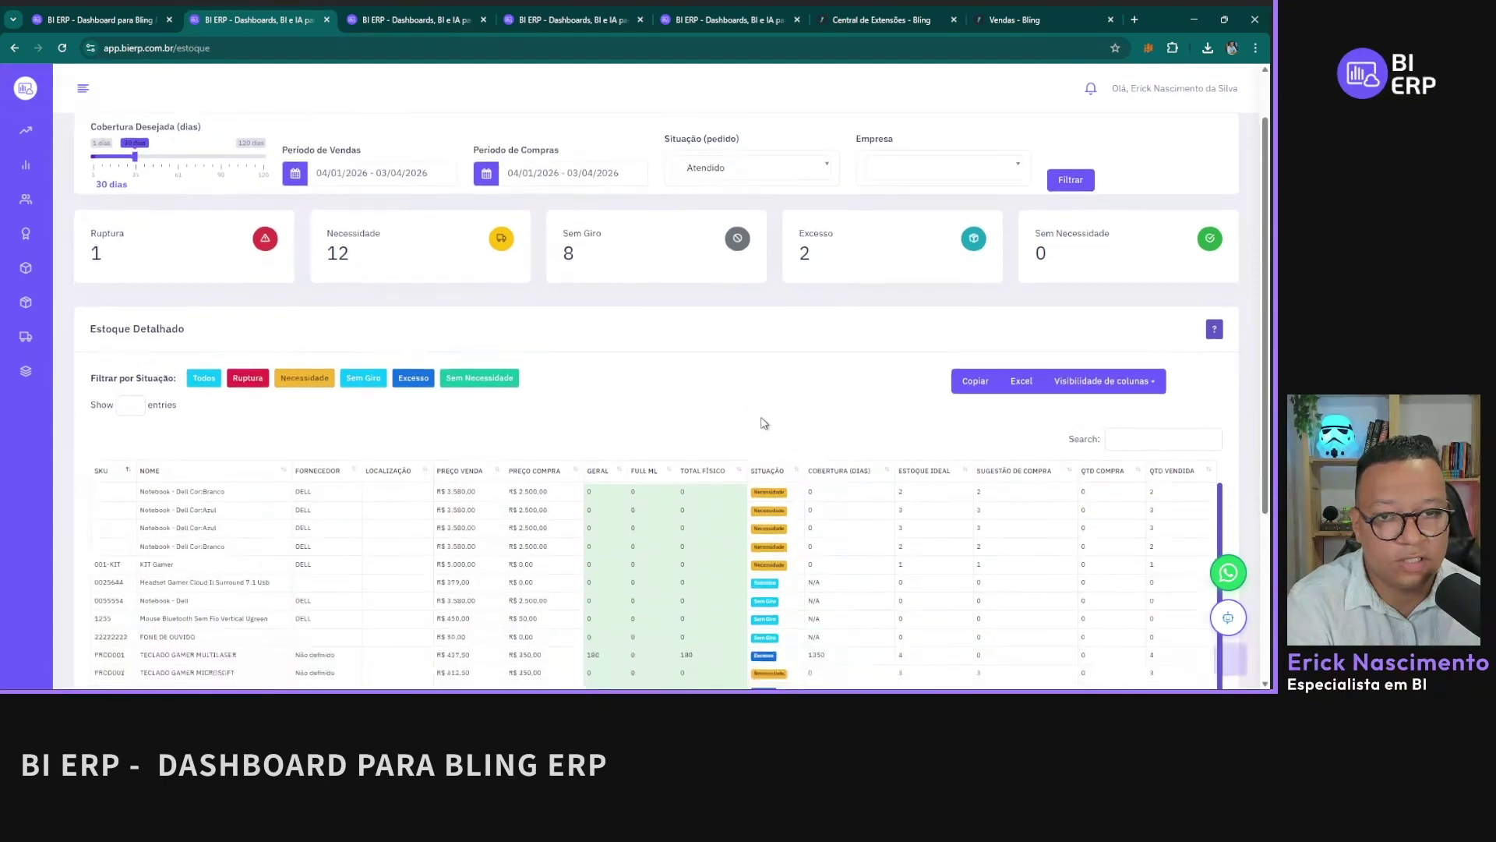
{"action": "scroll", "coordinate": [546, 328], "scroll_direction": "up", "scroll_amount": 1}
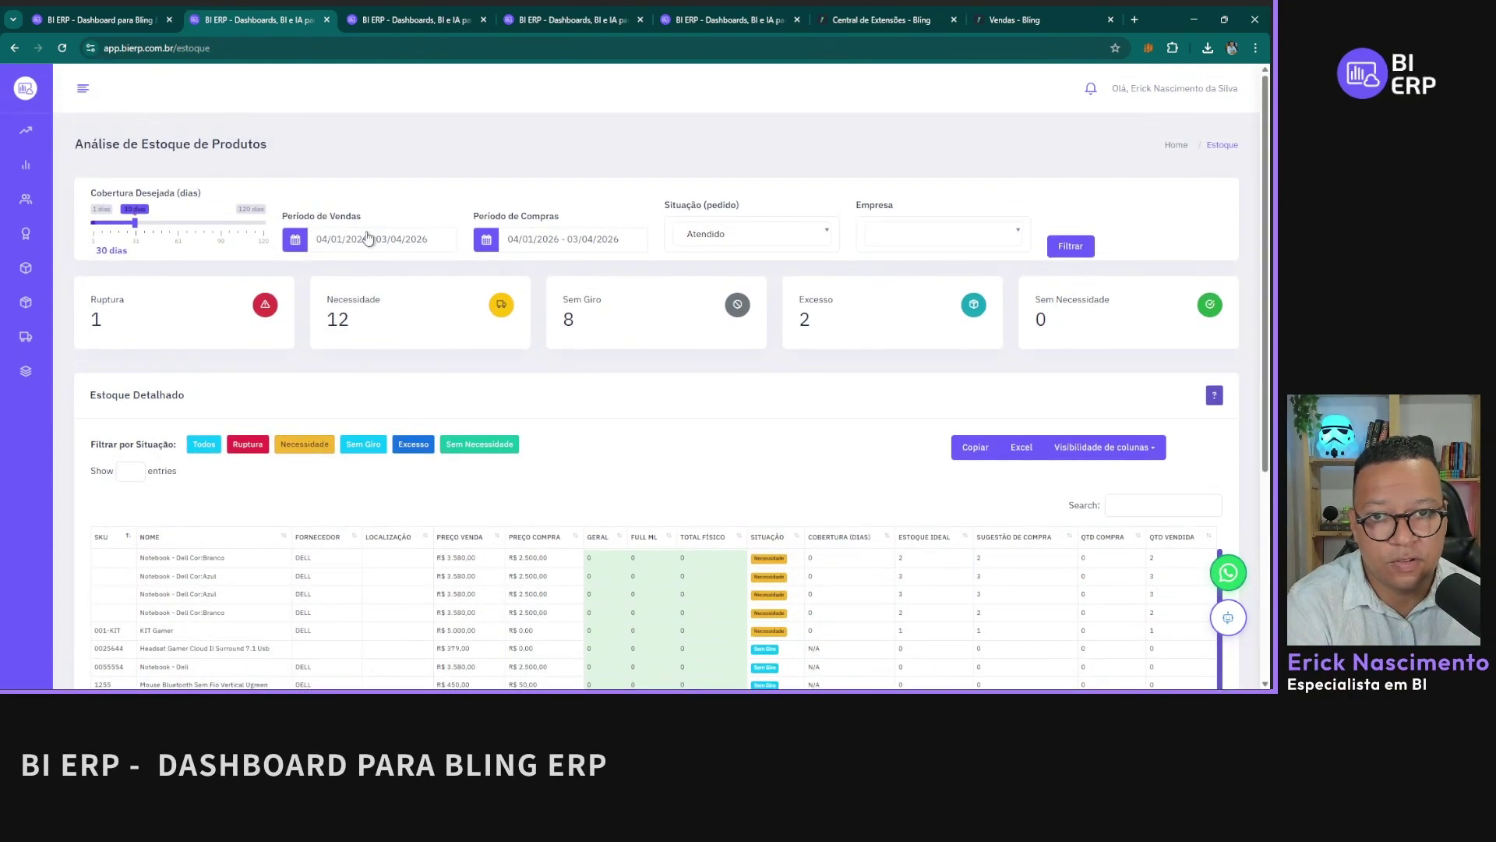
{"action": "scroll", "coordinate": [612, 350], "scroll_direction": "down", "scroll_amount": 3}
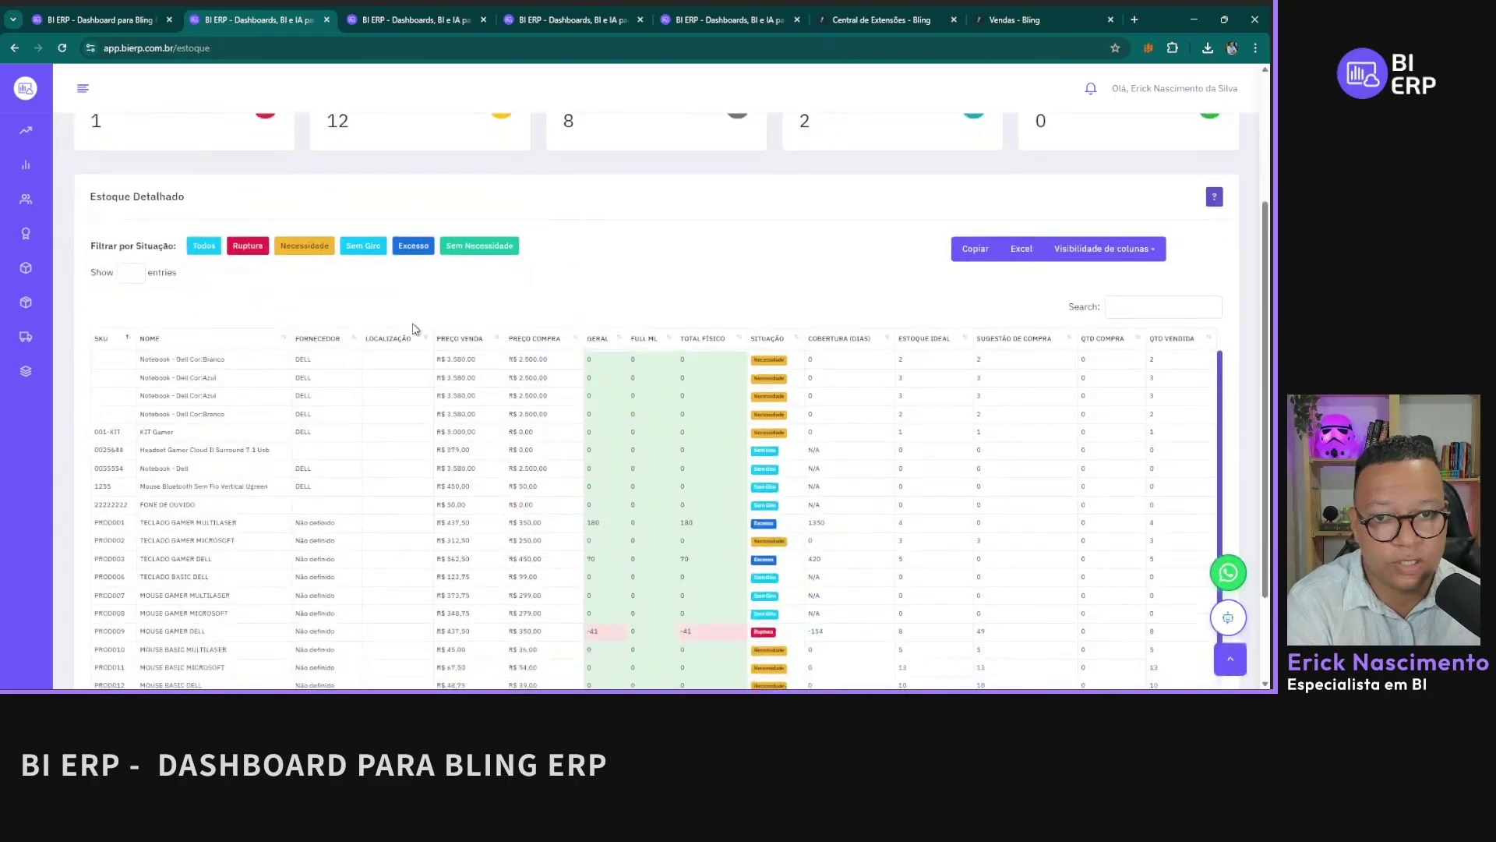
{"action": "scroll", "coordinate": [414, 328], "scroll_direction": "up", "scroll_amount": 3}
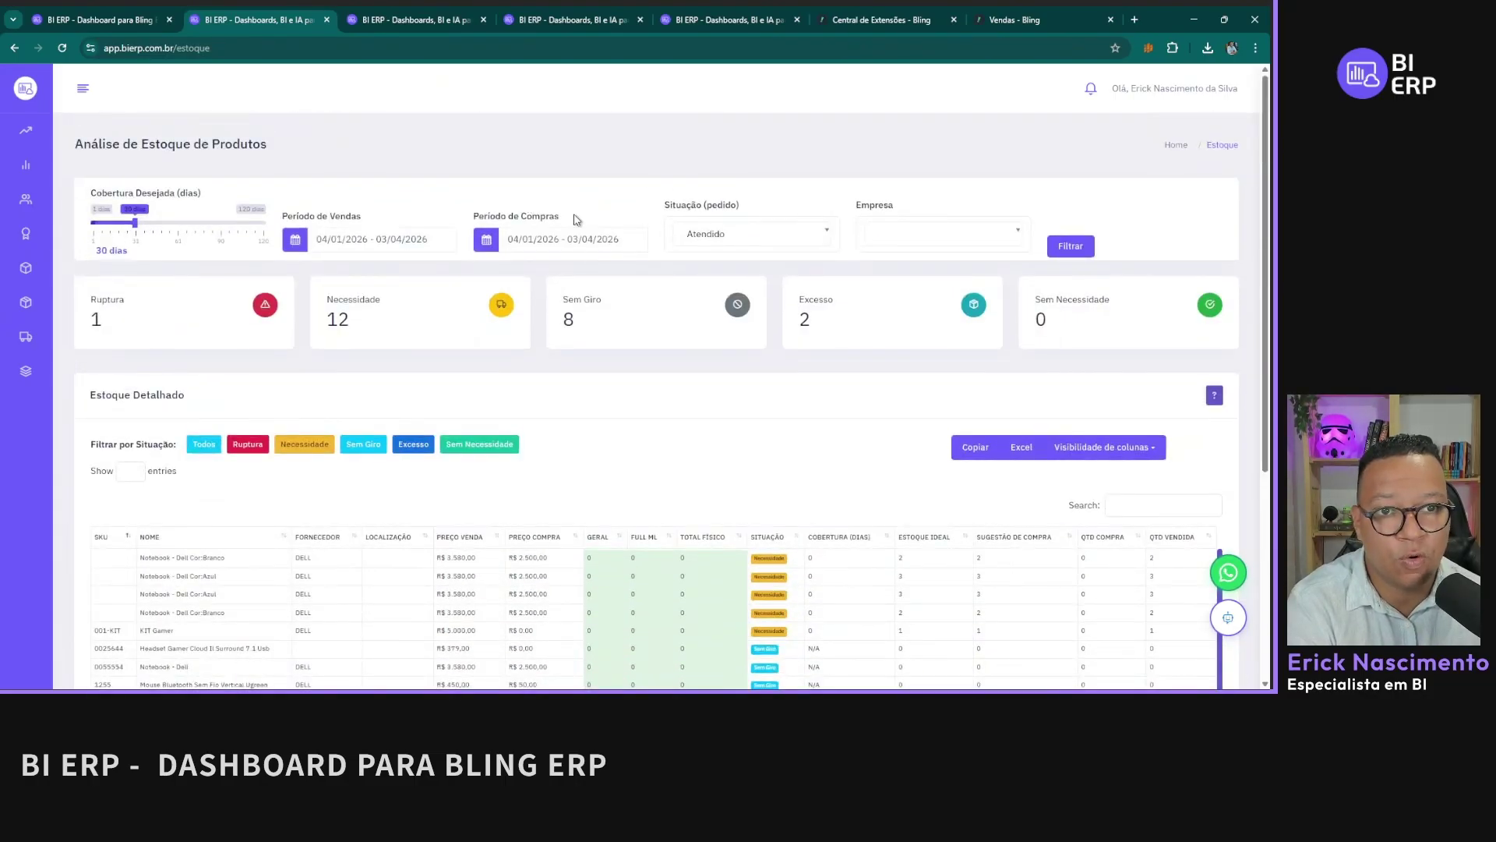
{"action": "left_click", "coordinate": [730, 239]}
{"action": "left_click", "coordinate": [617, 424]}
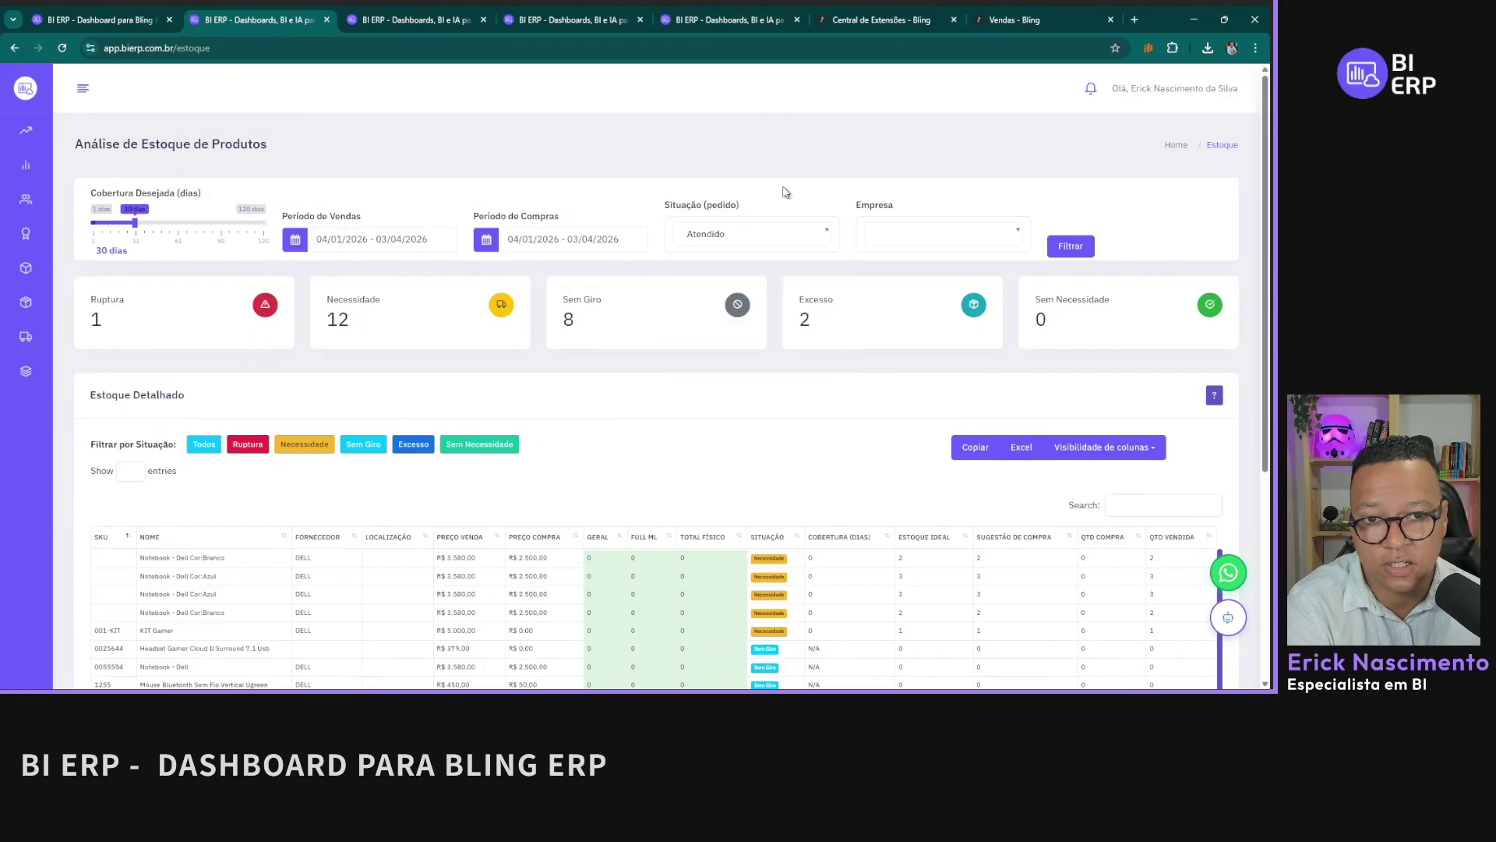
{"action": "left_click", "coordinate": [706, 230]}
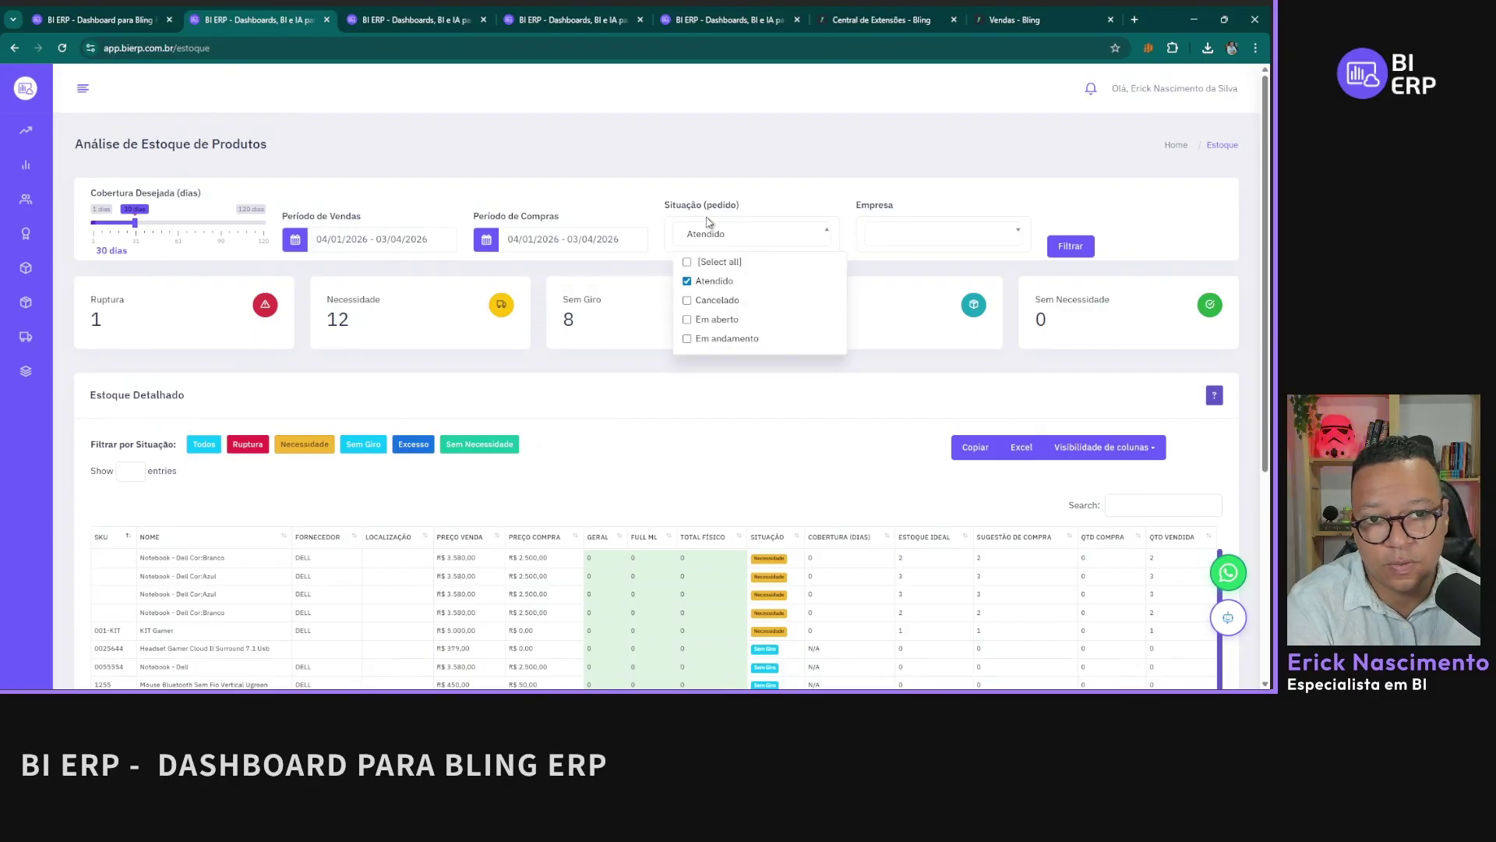
{"action": "left_click", "coordinate": [686, 470]}
Step: Compare the stock situation summary cards with the product rows in the detailed stock table
{"action": "scroll", "coordinate": [311, 254], "scroll_direction": "down", "scroll_amount": 3}
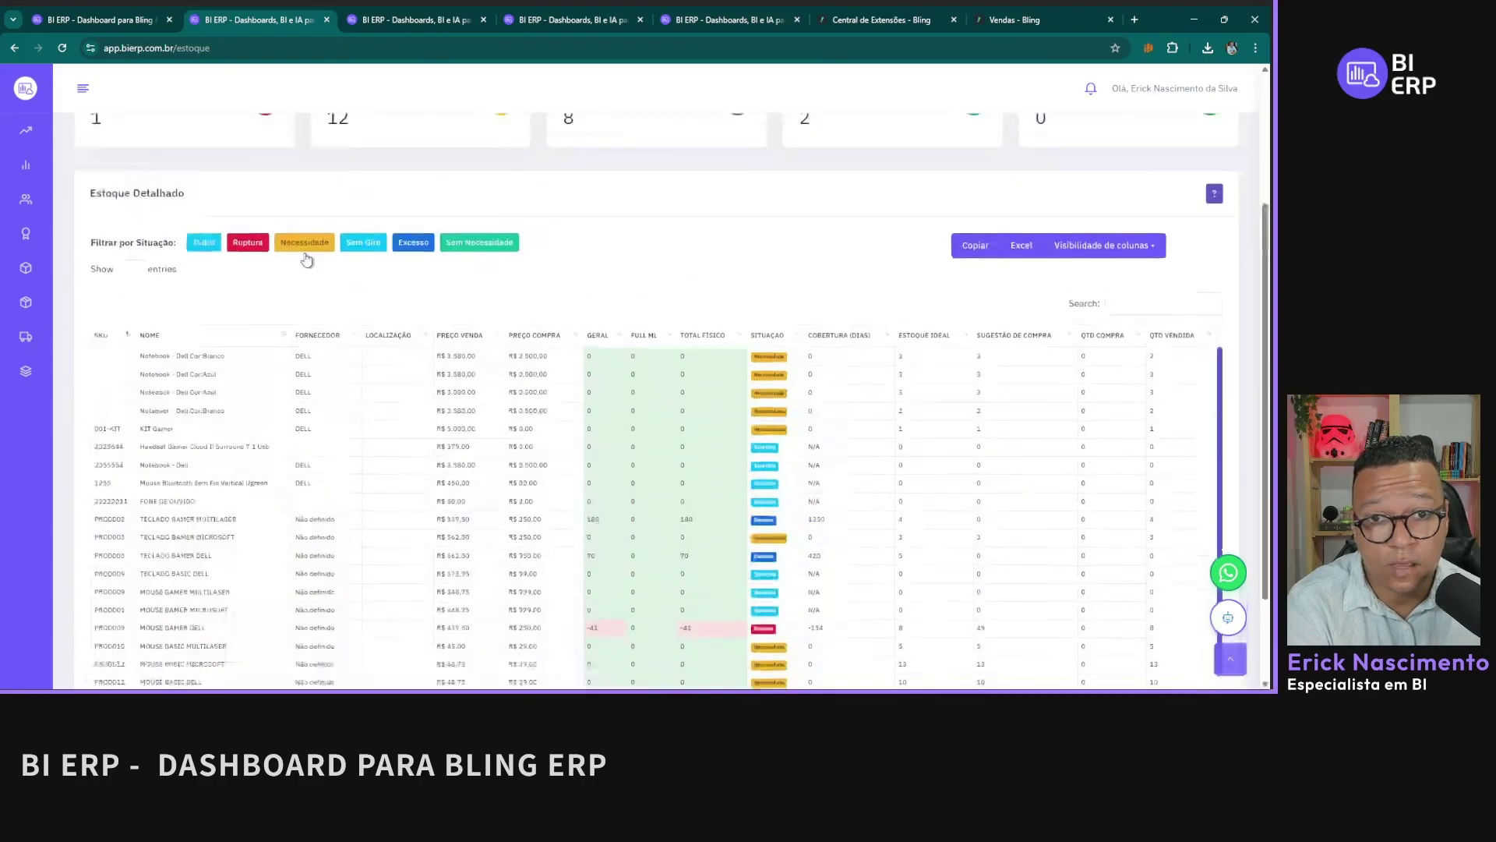
{"action": "scroll", "coordinate": [1020, 164], "scroll_direction": "up", "scroll_amount": 2}
{"action": "scroll", "coordinate": [646, 353], "scroll_direction": "down", "scroll_amount": 3}
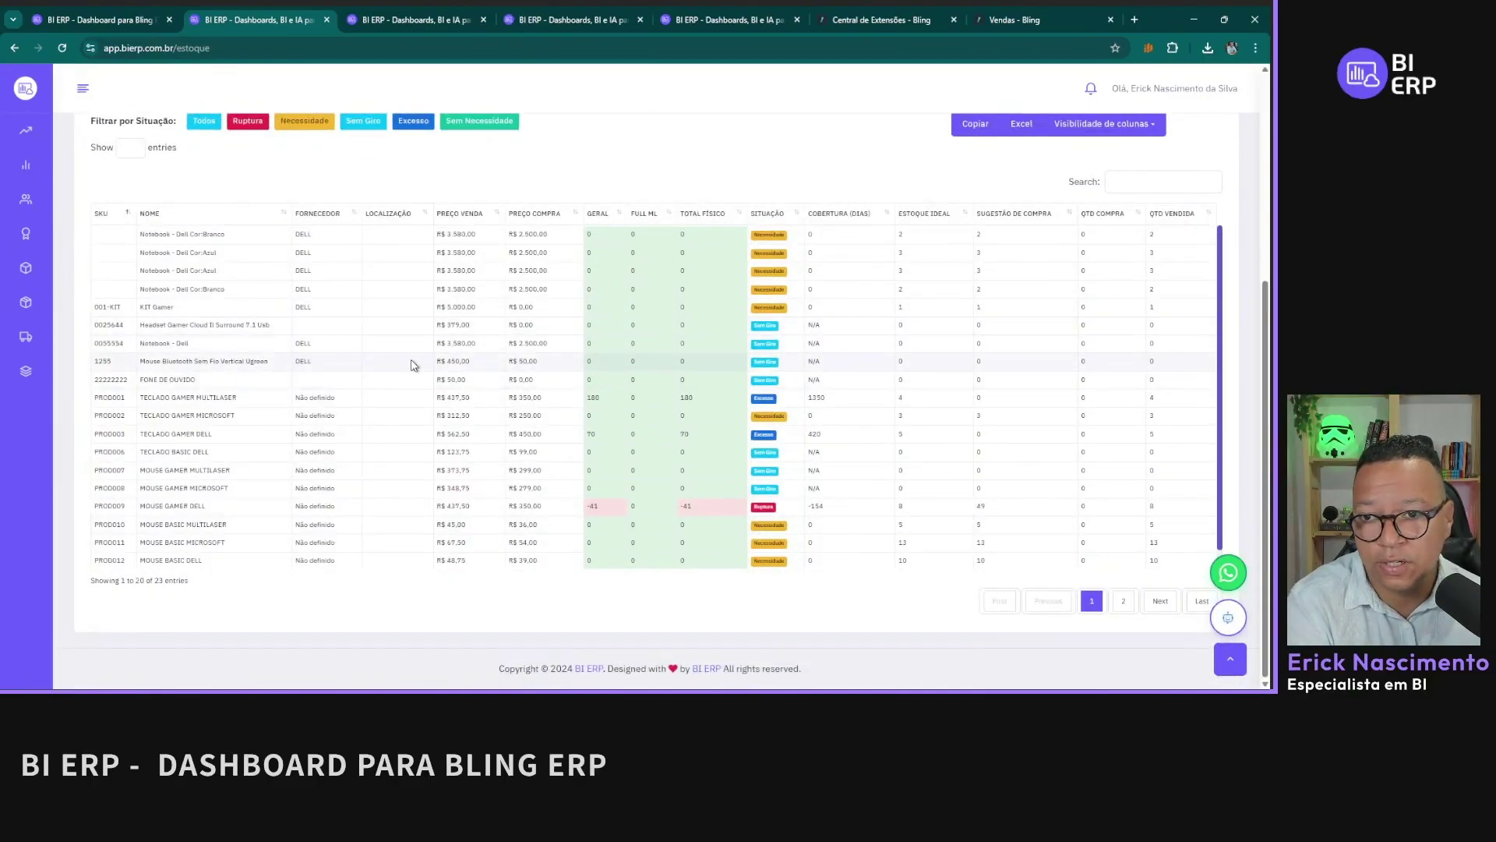
{"action": "scroll", "coordinate": [717, 337], "scroll_direction": "up", "scroll_amount": 2}
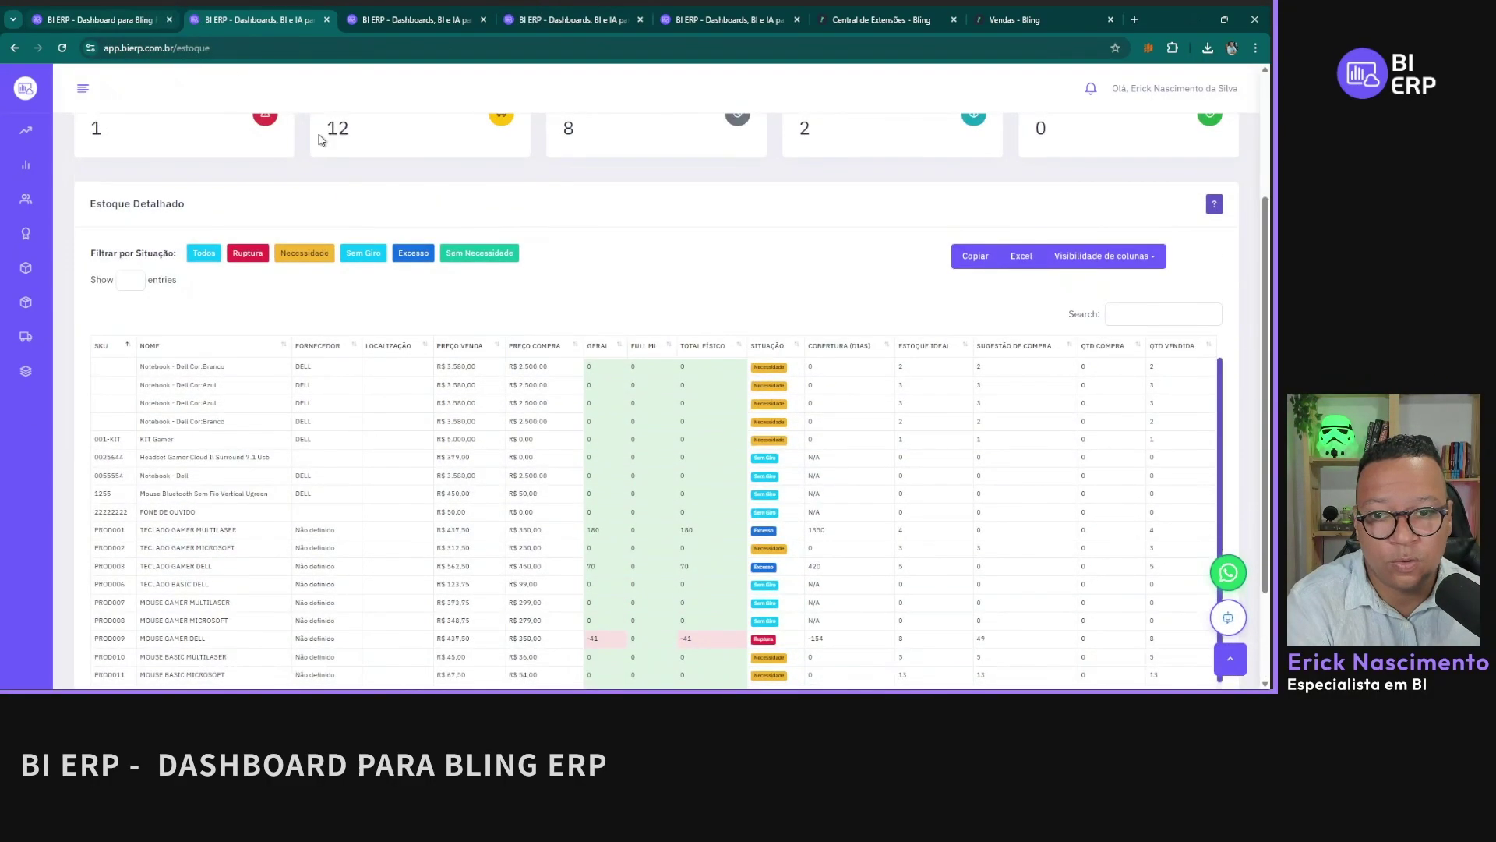
{"action": "scroll", "coordinate": [518, 378], "scroll_direction": "down", "scroll_amount": 3}
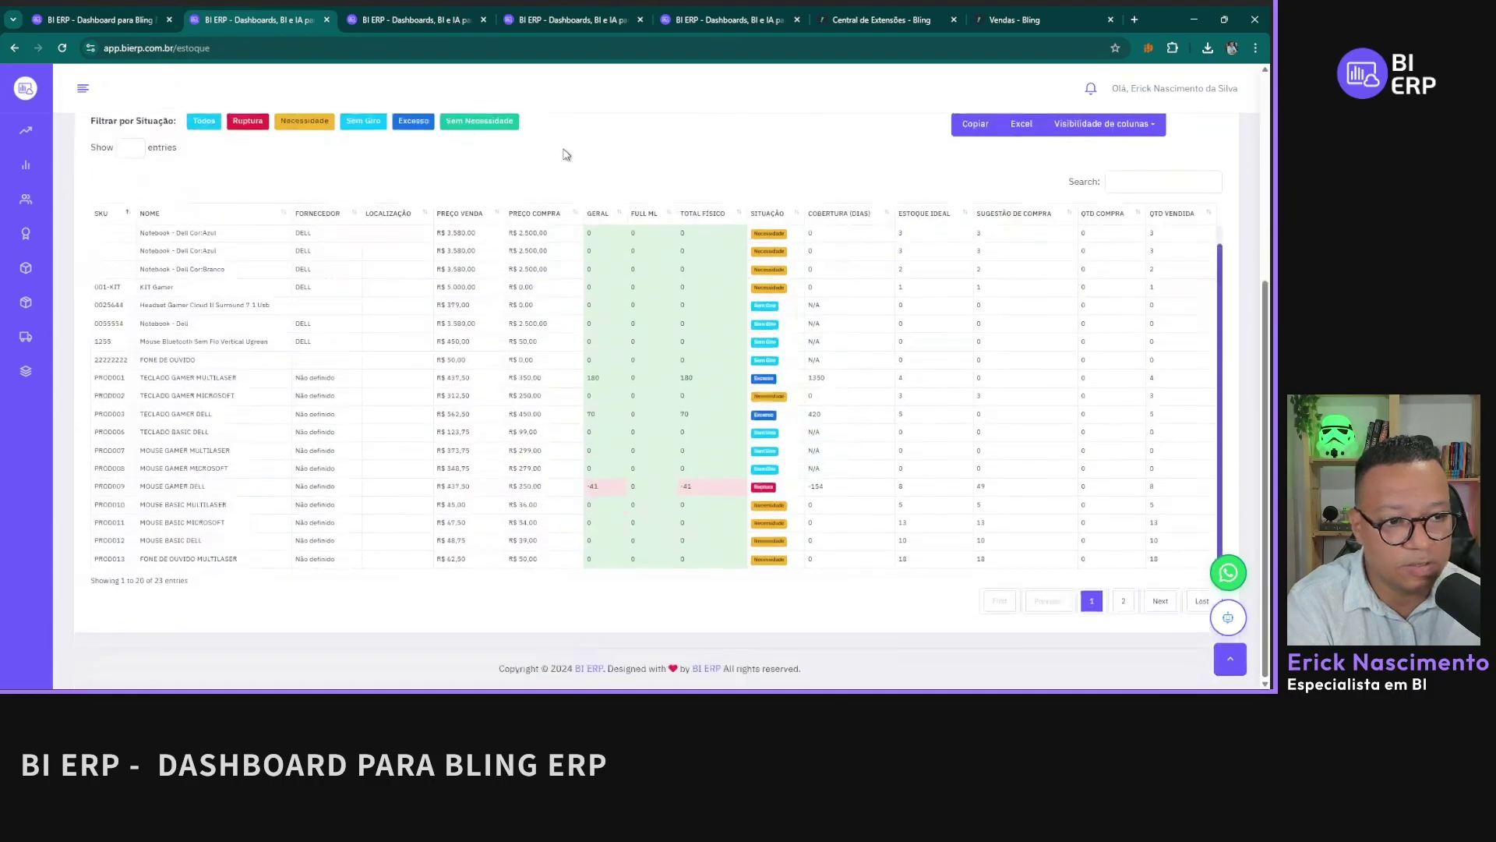
Step: Open the dashboard settings in a new browser tab and show the default deposit selection
{"action": "mouse_move", "coordinate": [86, 387]}
{"action": "left_click", "coordinate": [84, 417]}
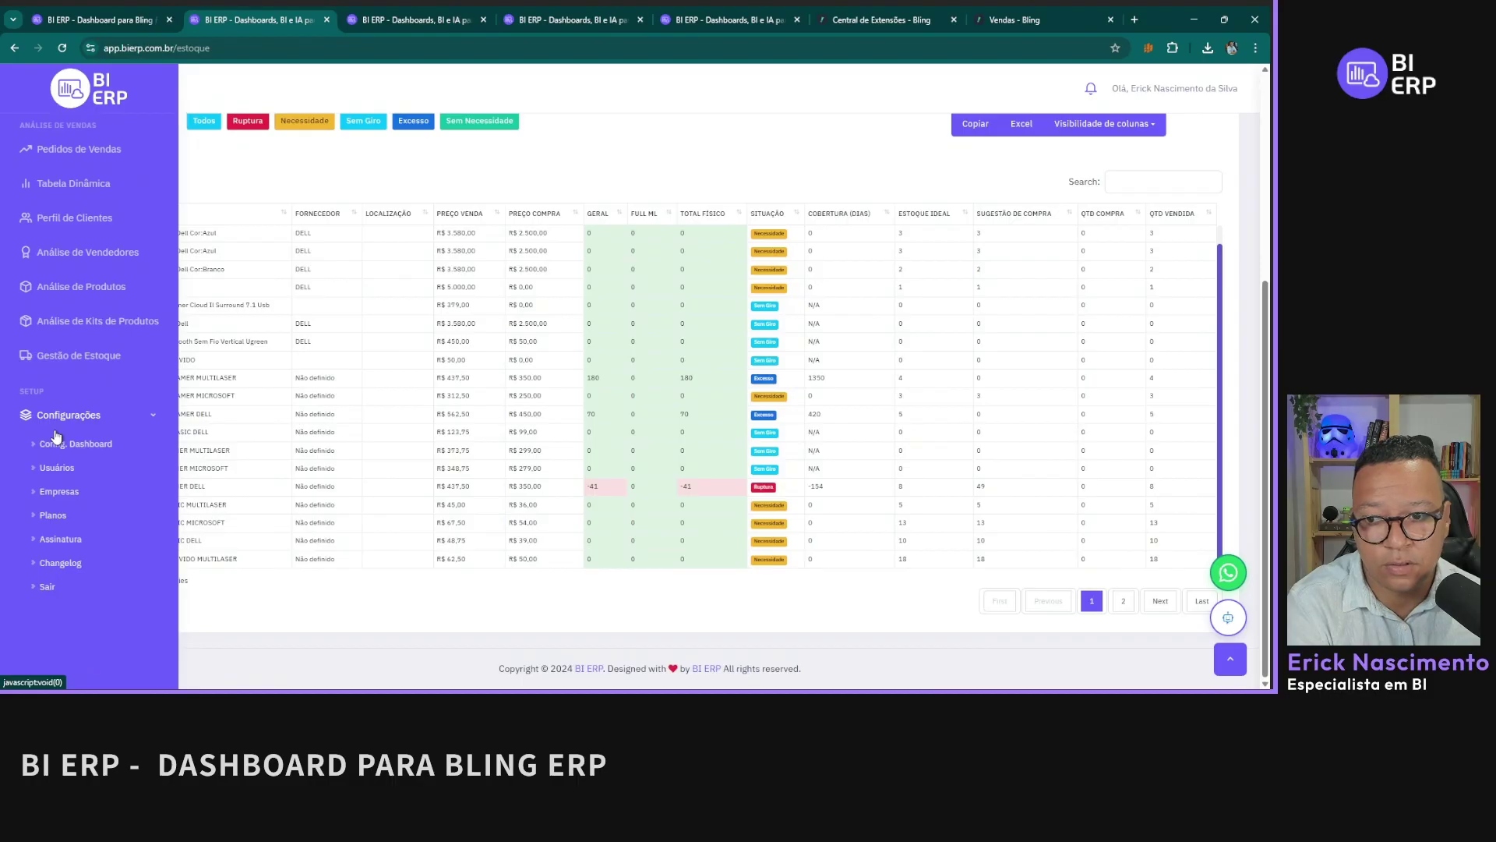
{"action": "middle_click", "coordinate": [58, 443]}
{"action": "left_click", "coordinate": [382, 20]}
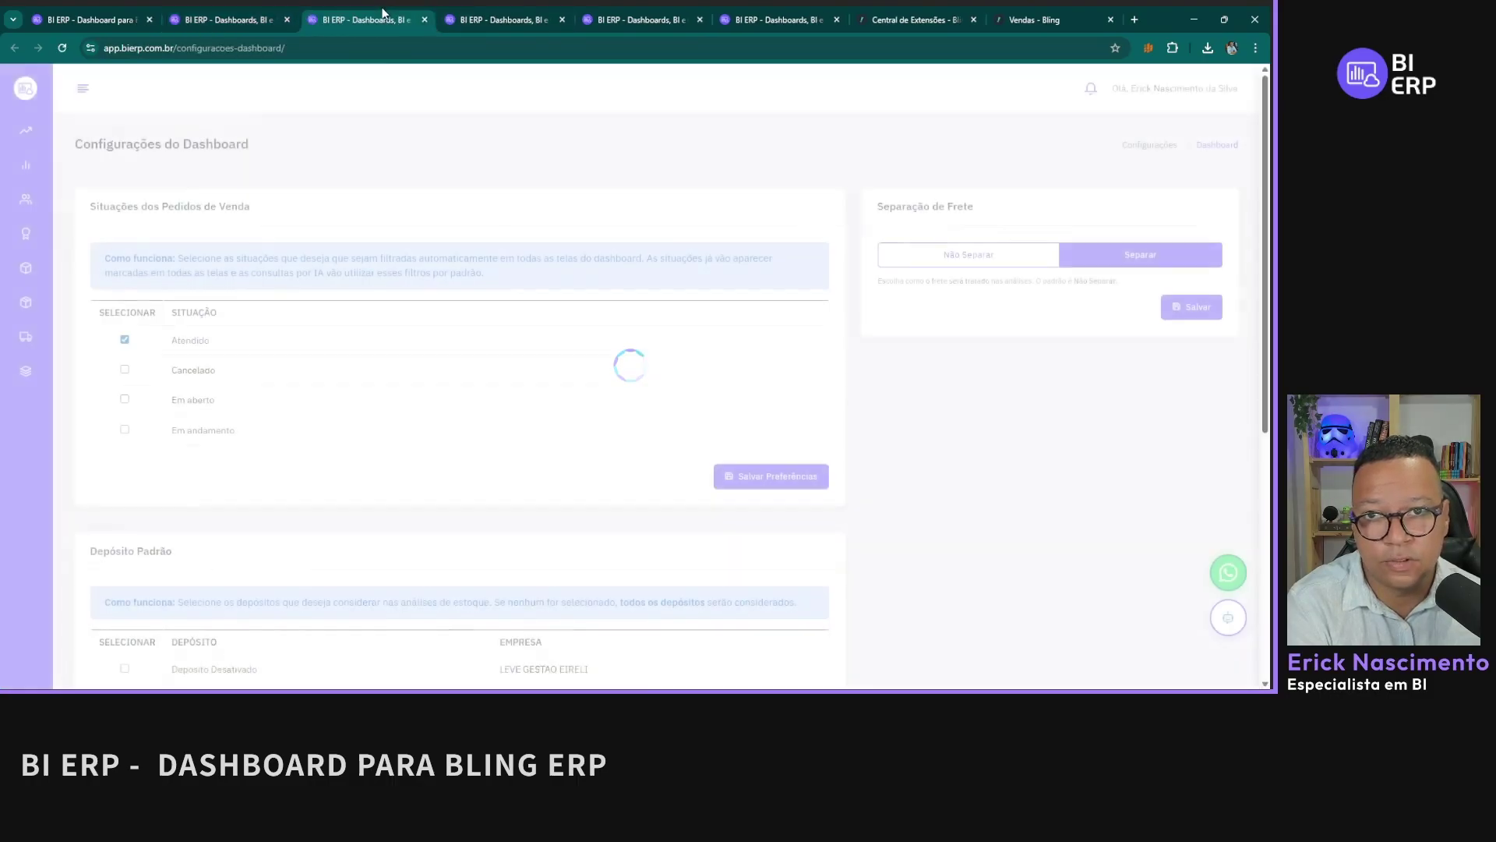
{"action": "scroll", "coordinate": [499, 136], "scroll_direction": "down", "scroll_amount": 3}
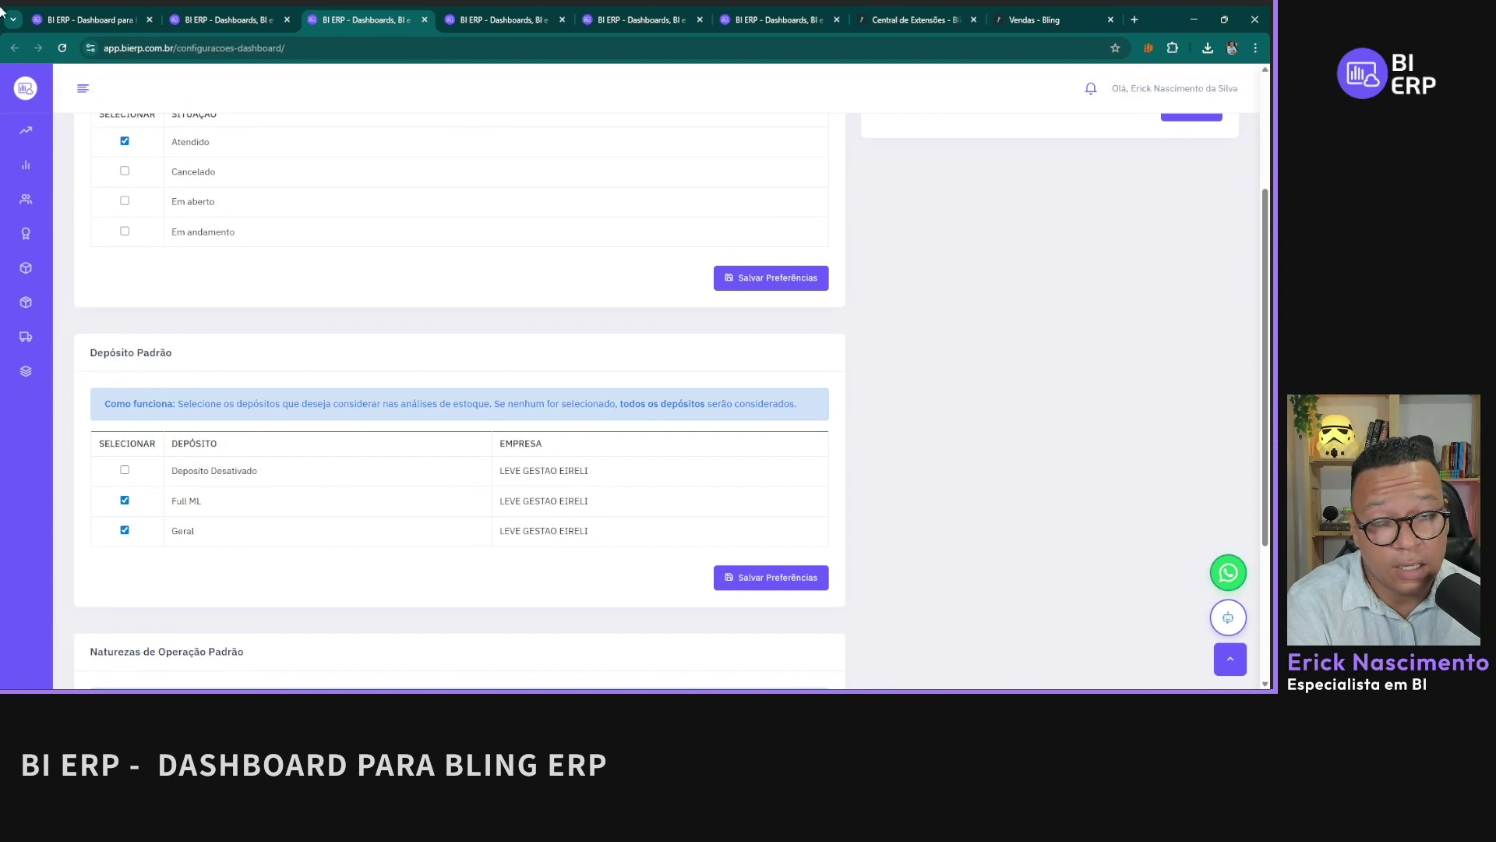
Step: Close the three surplus BI ERP browser tabs and return to the dashboard settings
{"action": "left_click", "coordinate": [458, 12]}
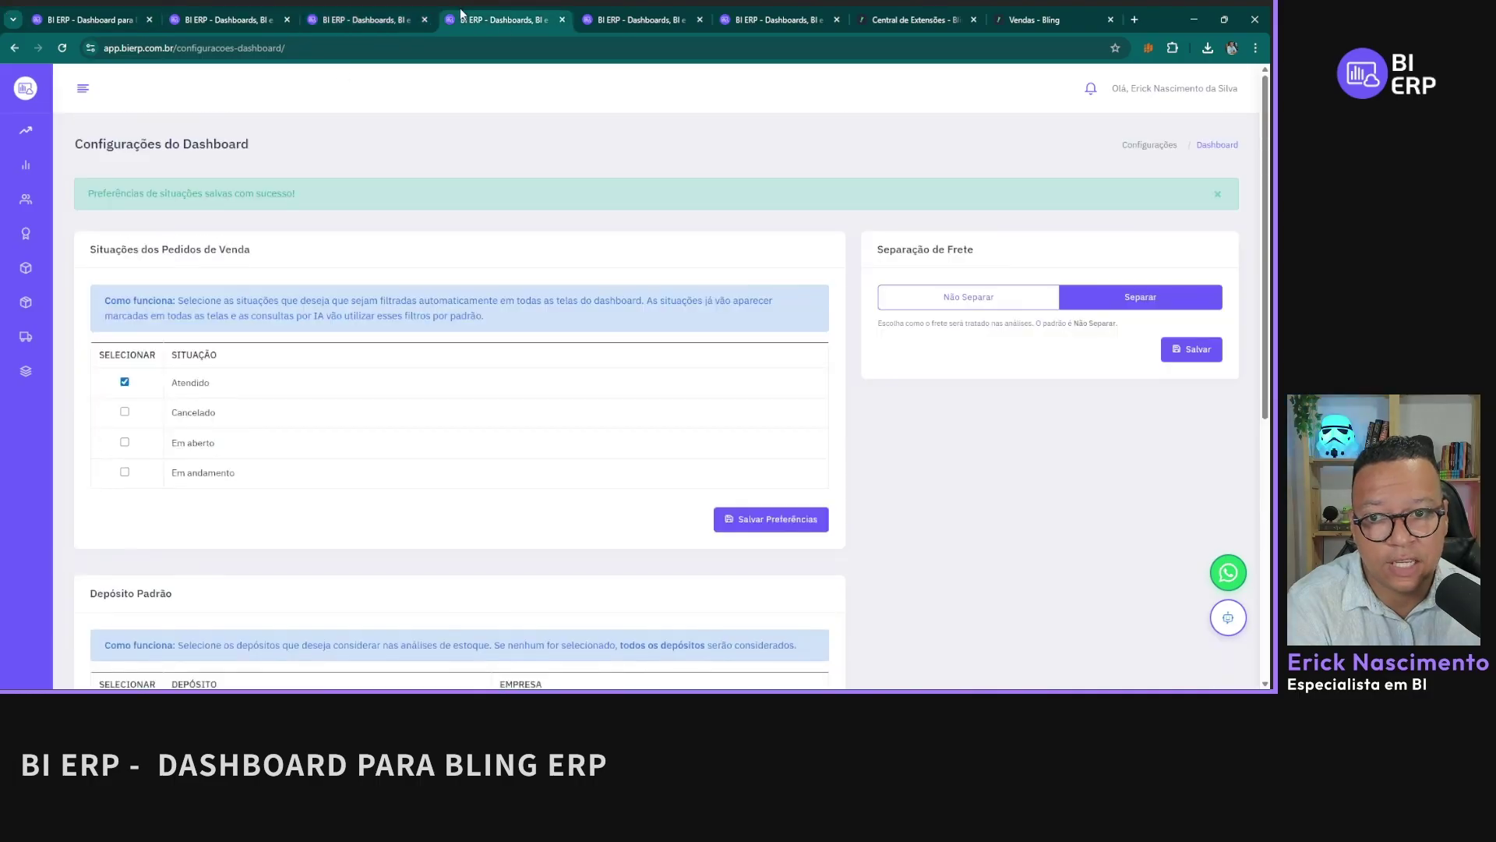
{"action": "left_click", "coordinate": [562, 20]}
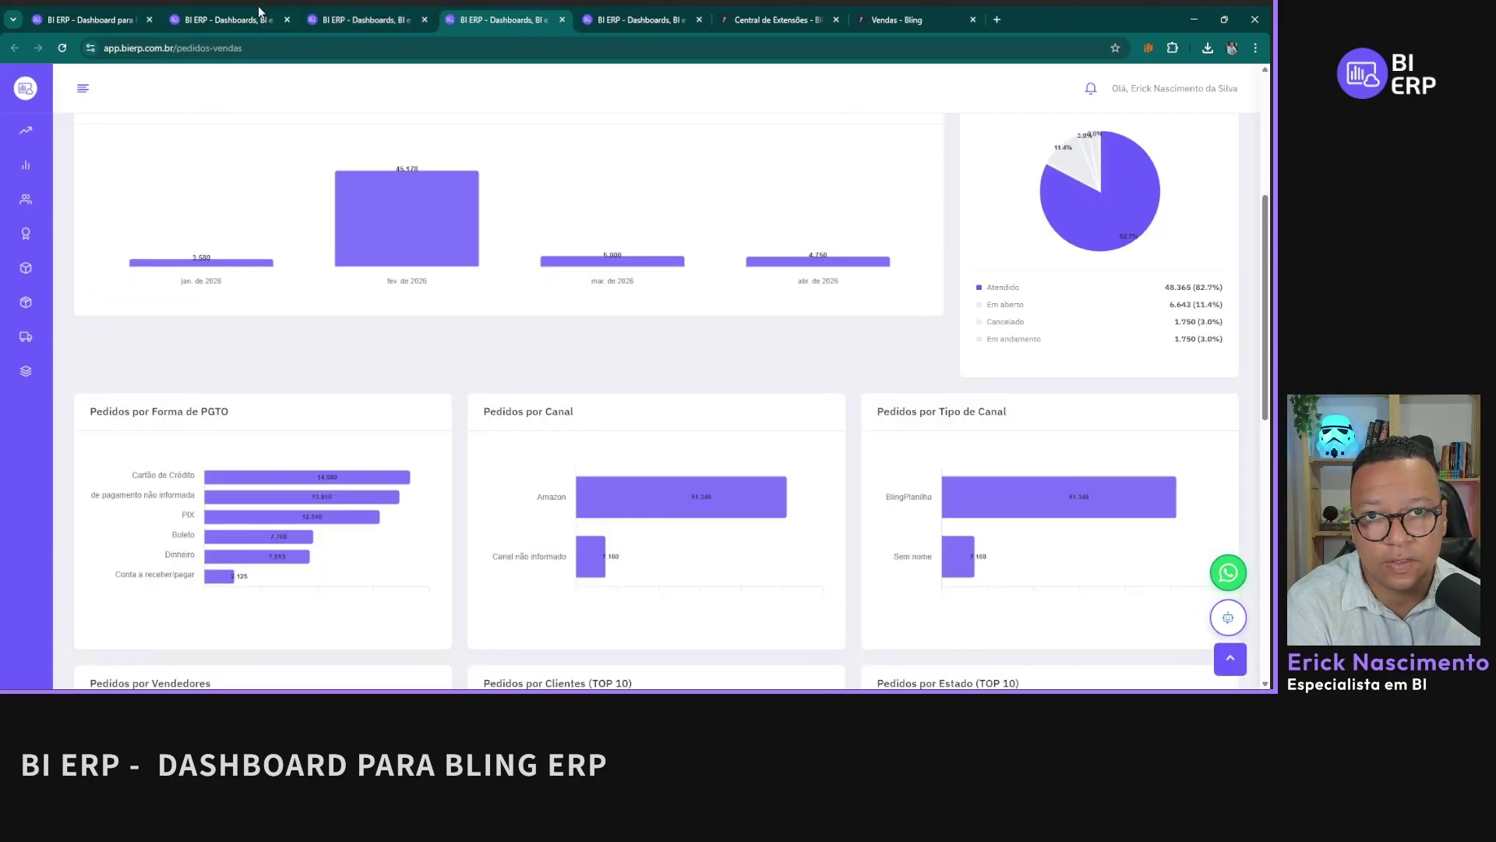
{"action": "left_click", "coordinate": [562, 20]}
{"action": "left_click", "coordinate": [562, 19]}
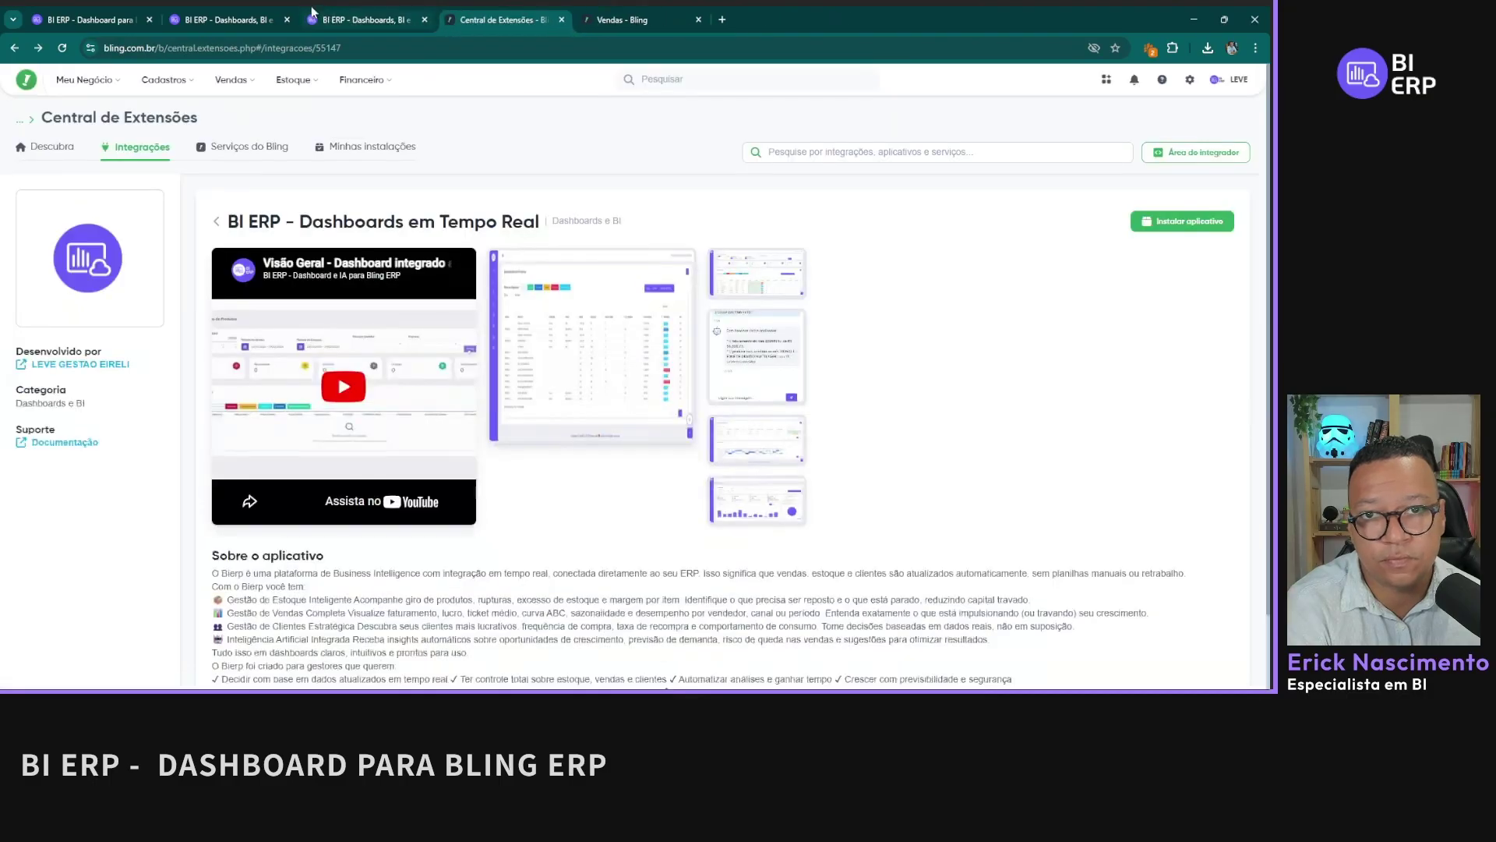
{"action": "left_click", "coordinate": [312, 11]}
{"action": "left_click", "coordinate": [215, 11]}
{"action": "left_click", "coordinate": [355, 11]}
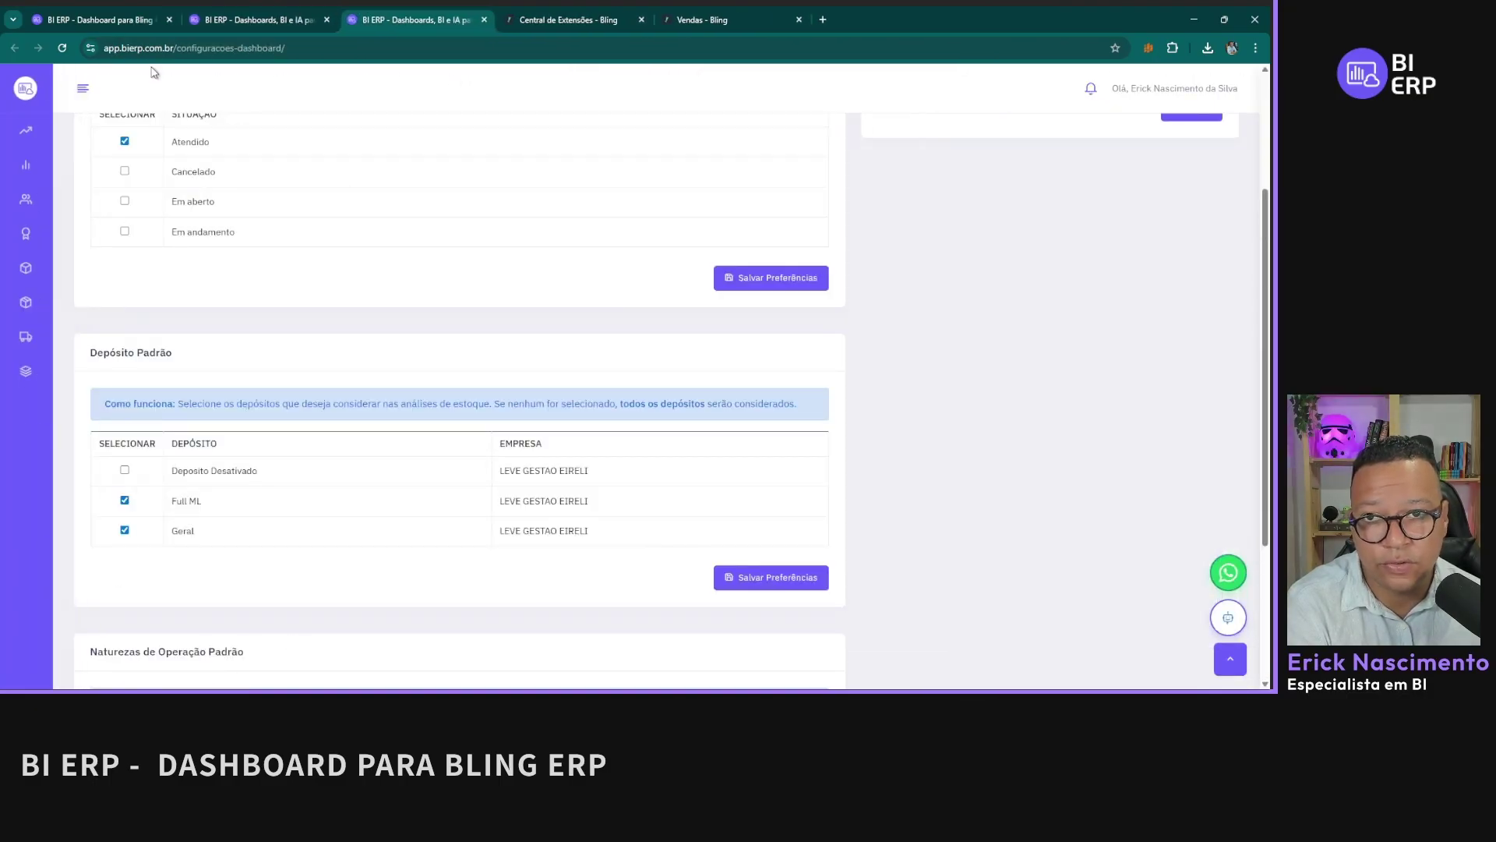
Step: Compare the Geral and Full ML columns of the detailed stock with the deposits selected in the dashboard settings
{"action": "left_click", "coordinate": [226, 20]}
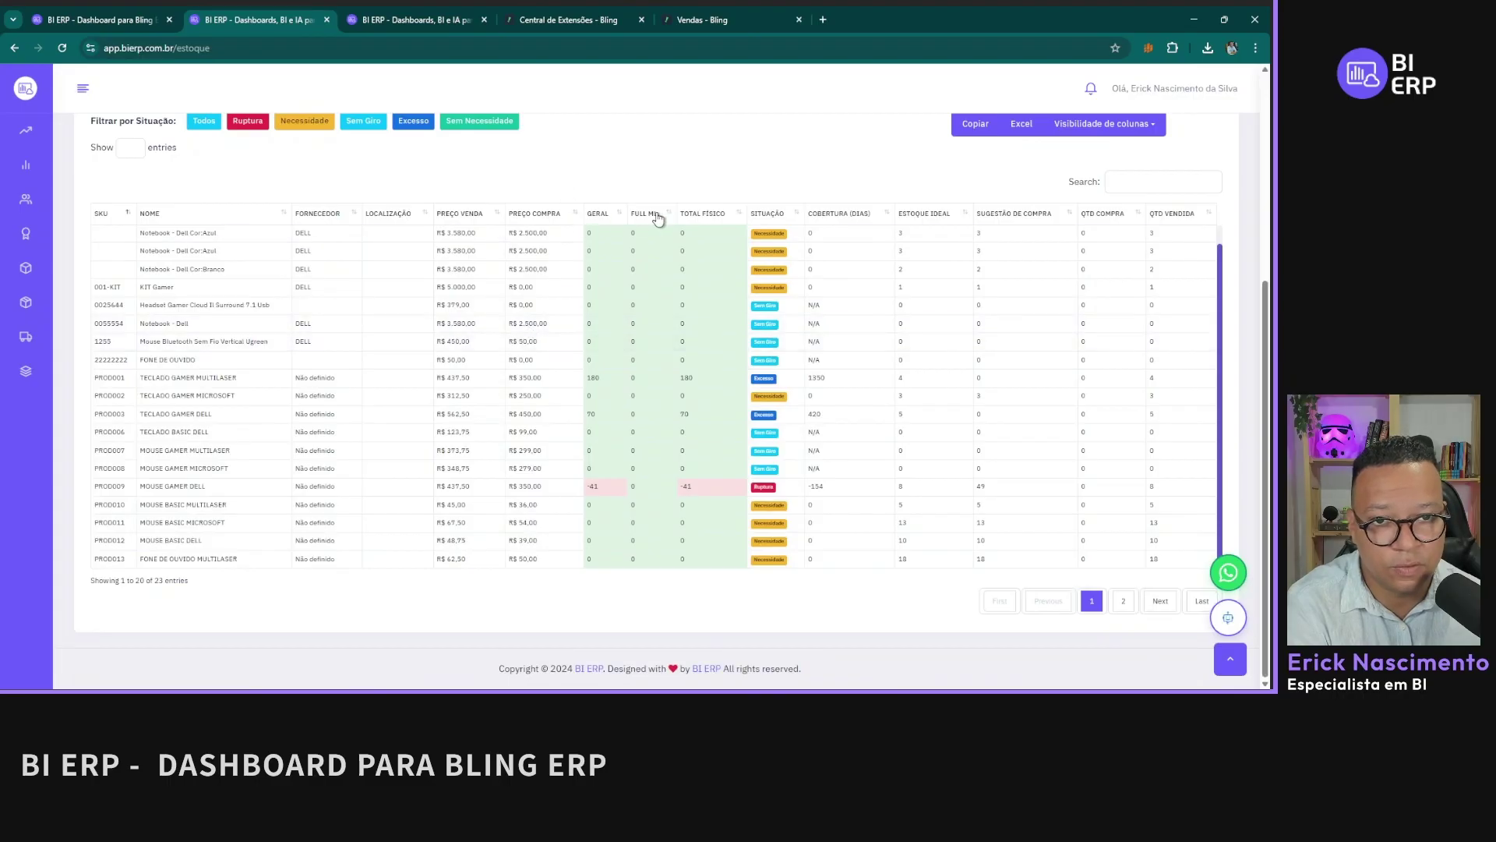
{"action": "left_click", "coordinate": [468, 11]}
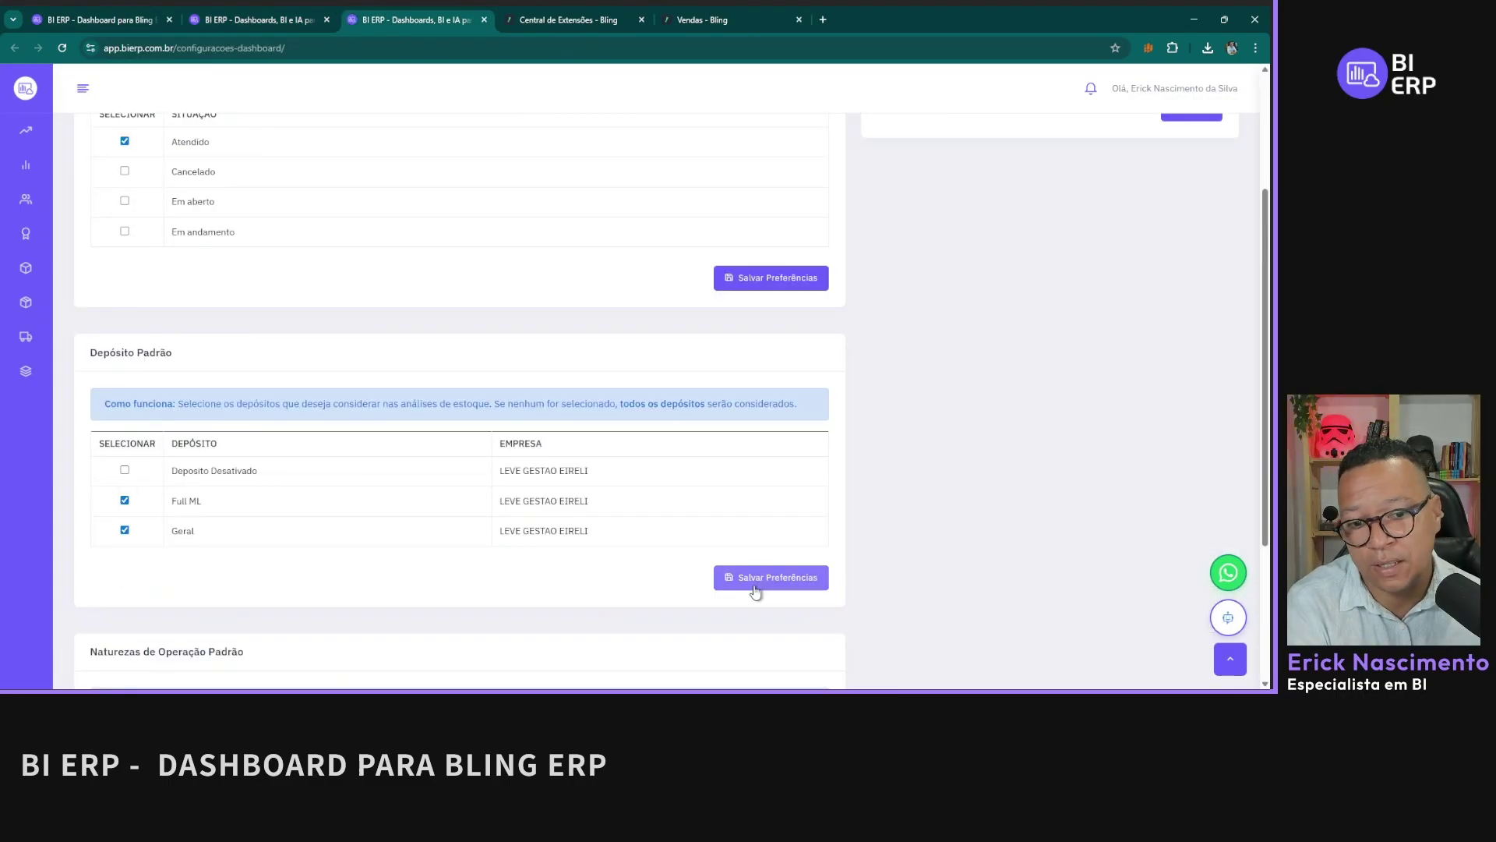
{"action": "left_click", "coordinate": [258, 20]}
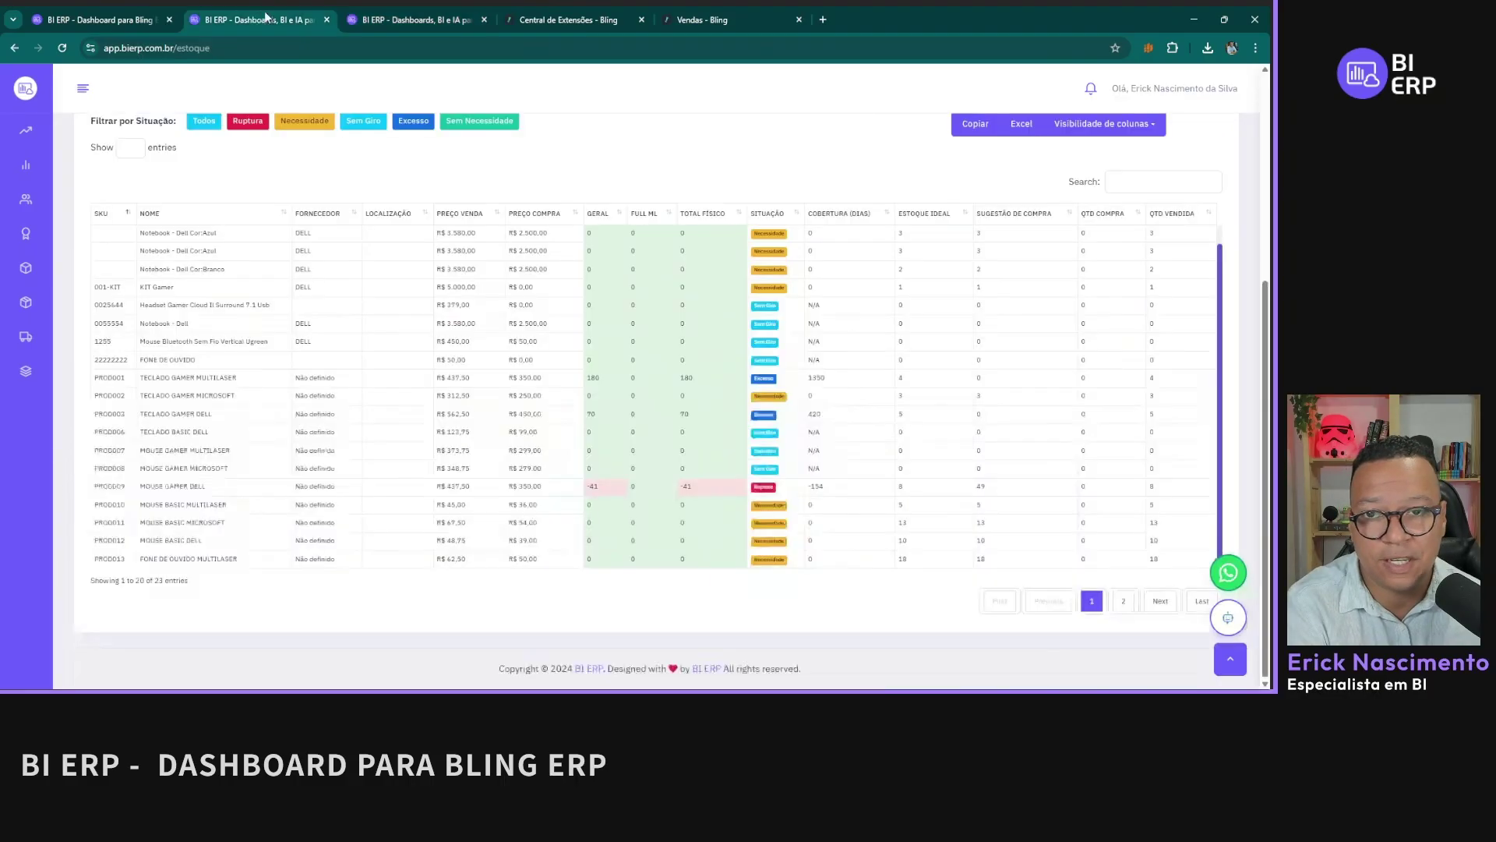
Step: Examine the situation and coverage in days of the Excesso products, especially TECLADO GAMER MULTILASER, in the detailed stock
{"action": "scroll", "coordinate": [436, 420], "scroll_direction": "up", "scroll_amount": 3}
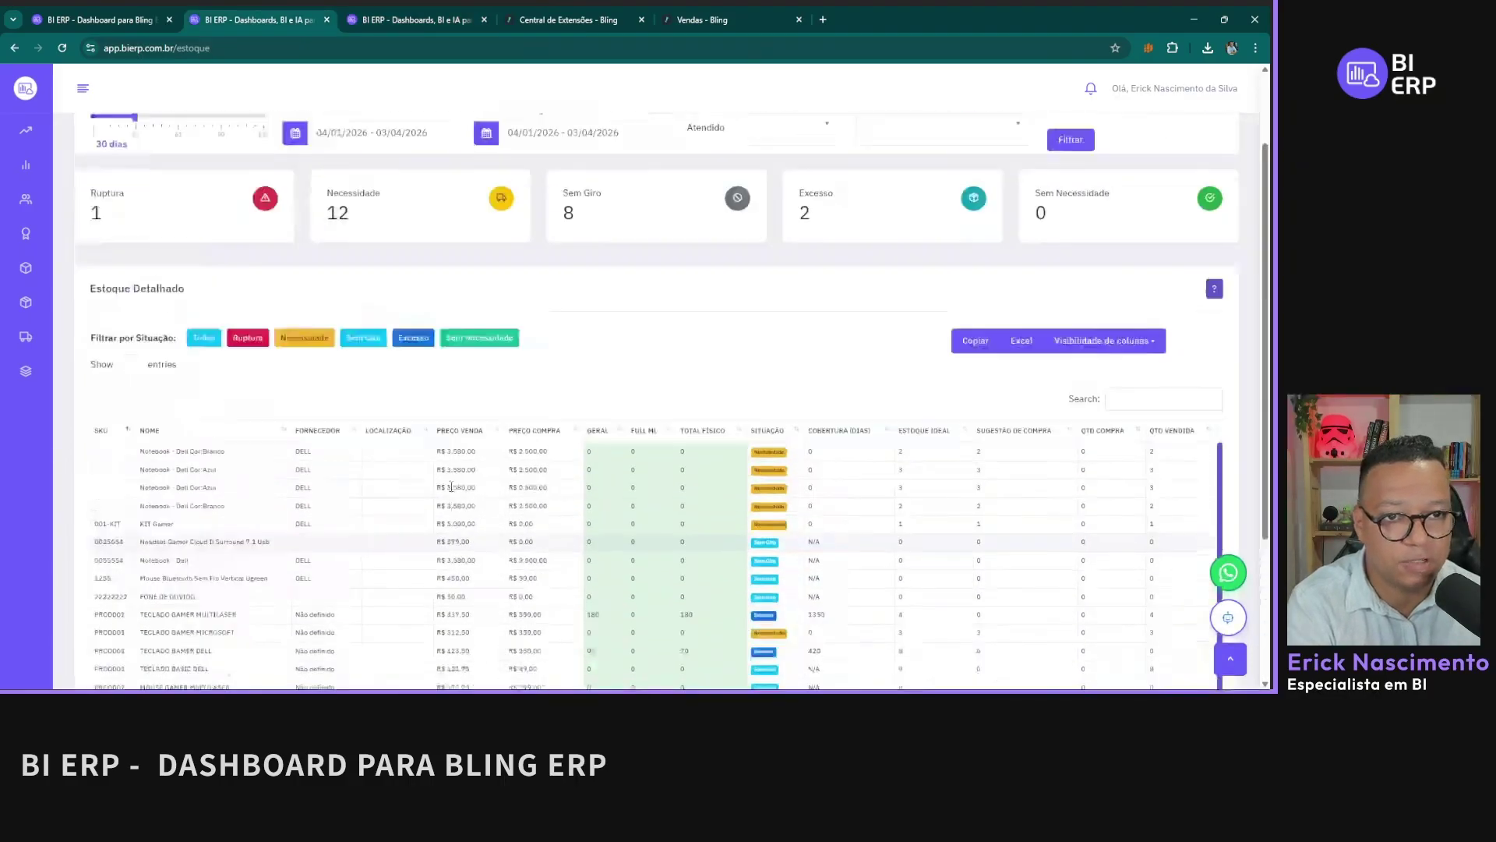
{"action": "scroll", "coordinate": [465, 394], "scroll_direction": "down", "scroll_amount": 3}
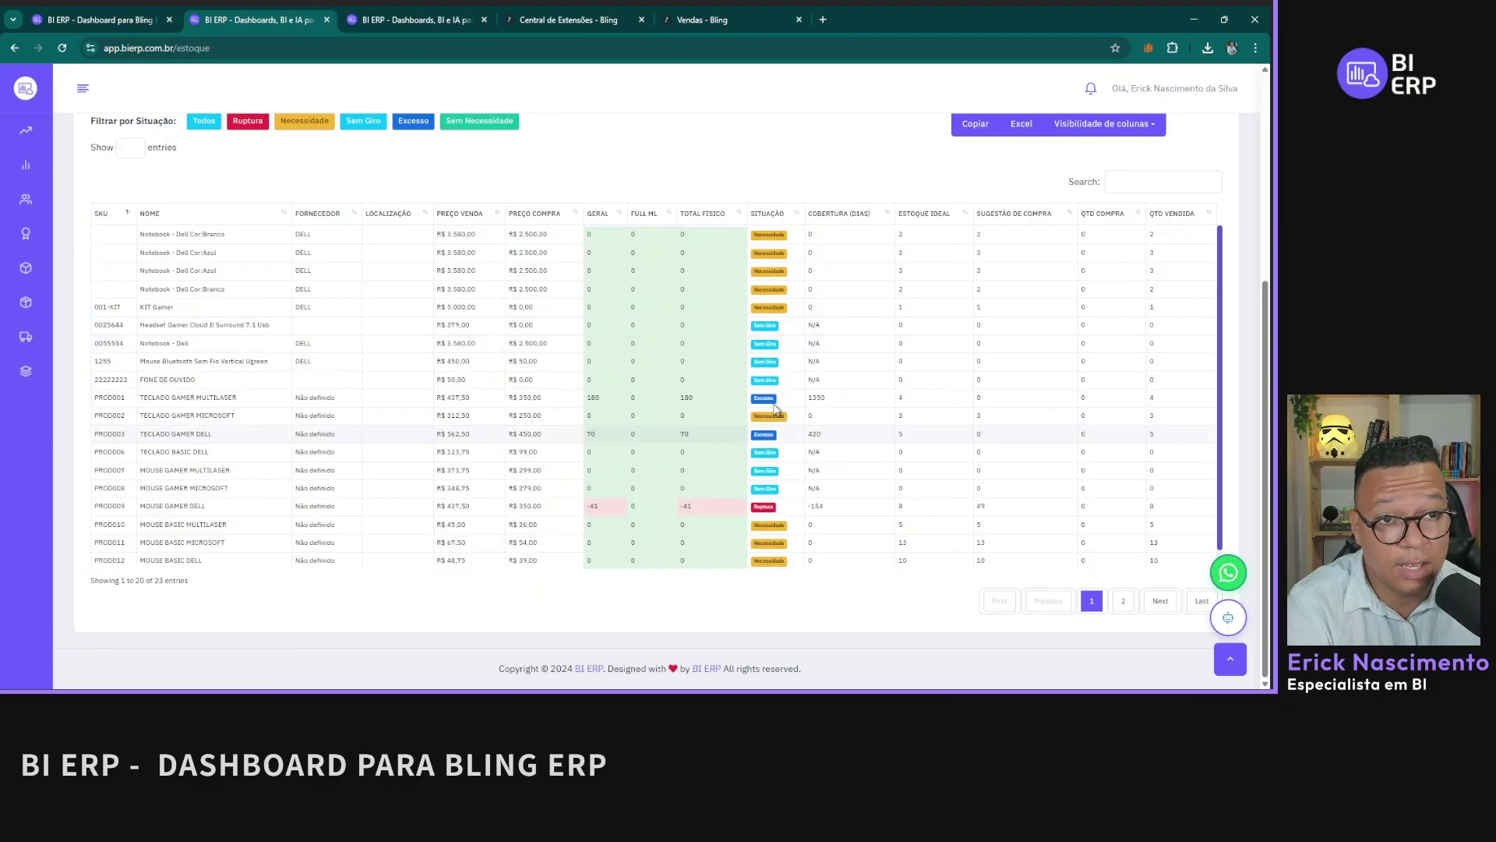
{"action": "scroll", "coordinate": [818, 491], "scroll_direction": "up", "scroll_amount": 2}
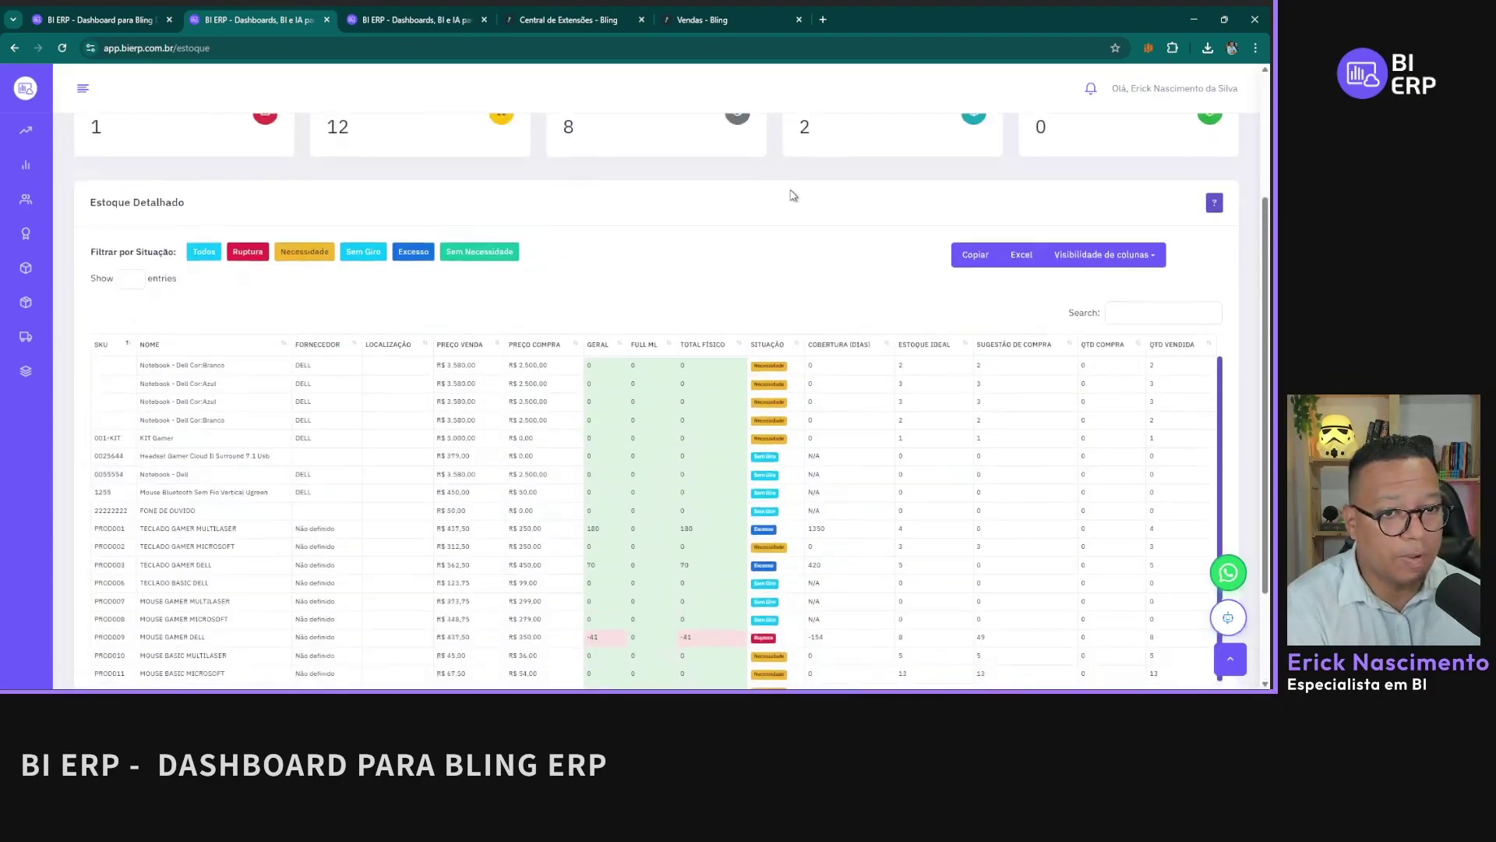
{"action": "scroll", "coordinate": [838, 473], "scroll_direction": "down", "scroll_amount": 2}
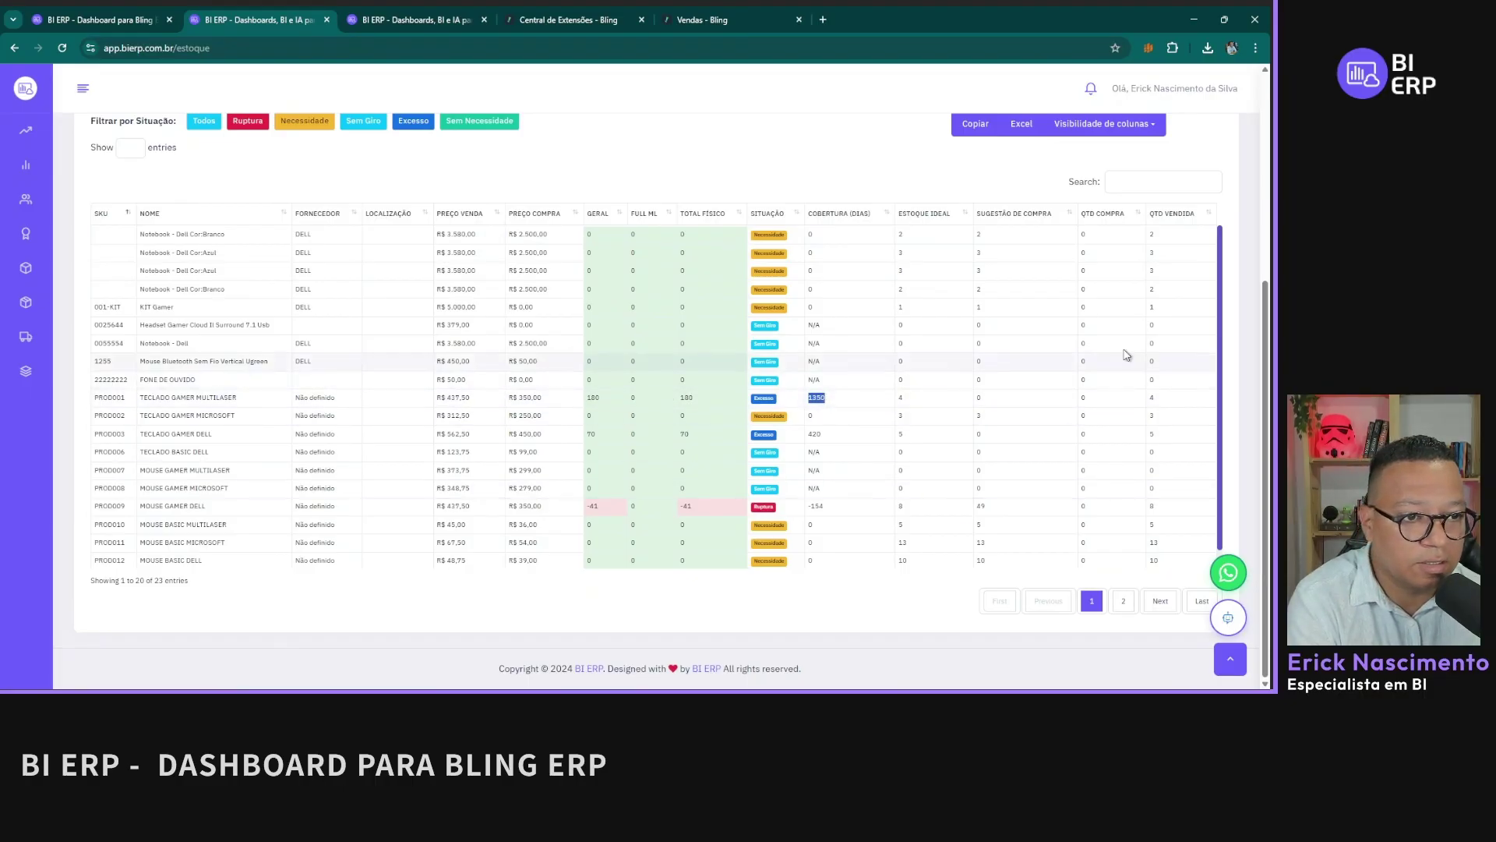
{"action": "scroll", "coordinate": [1122, 363], "scroll_direction": "up", "scroll_amount": 1}
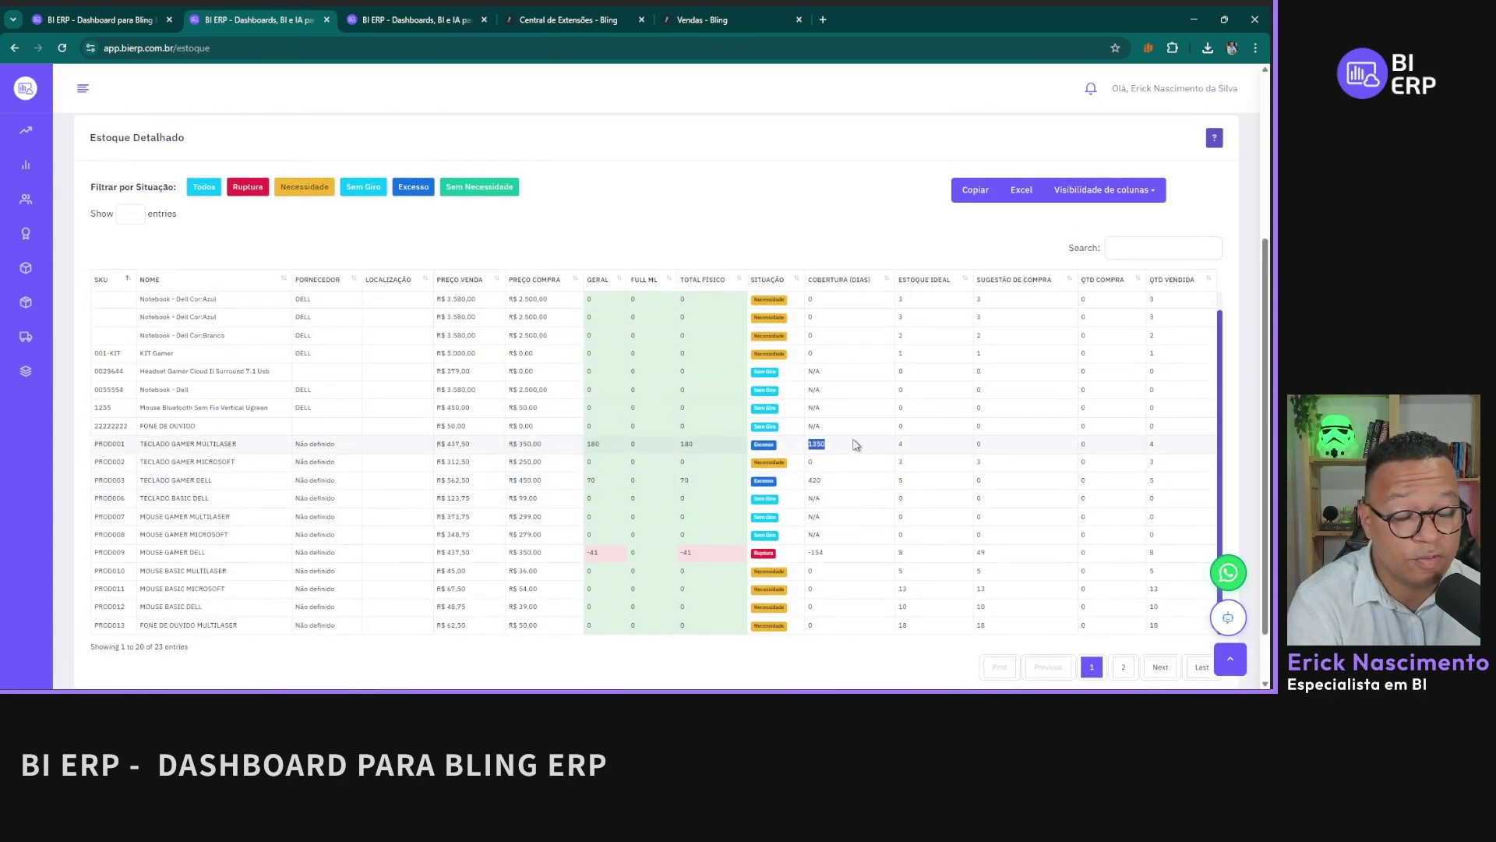
{"action": "scroll", "coordinate": [982, 423], "scroll_direction": "down", "scroll_amount": 1}
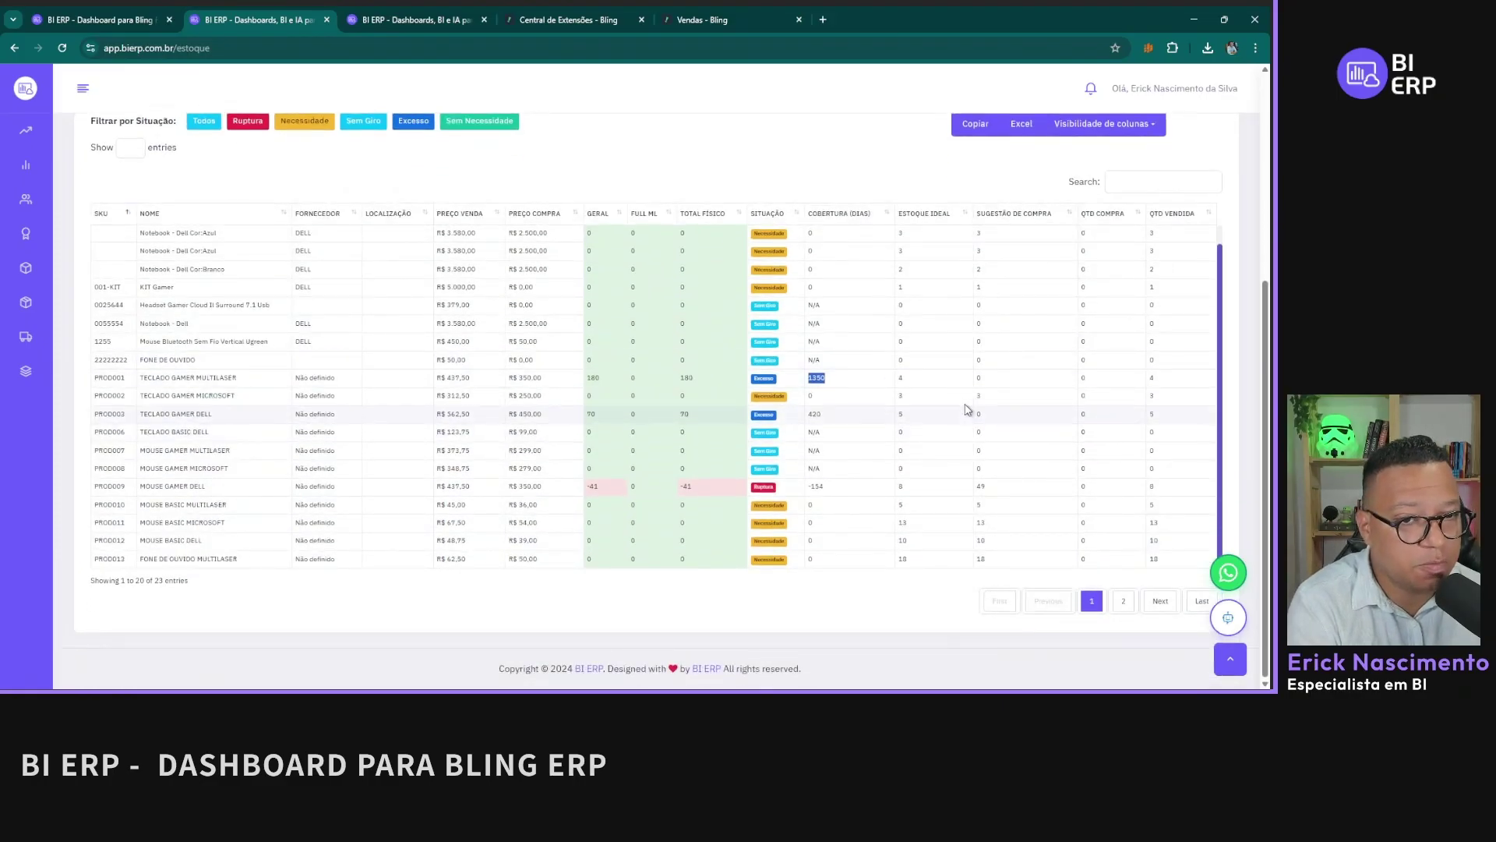
Step: Examine the total physical stock and purchase suggestion of MOUSE GAMER DELL, along with the remaining table columns
{"action": "left_click_drag", "start_coordinate": [703, 489], "coordinate": [669, 484]}
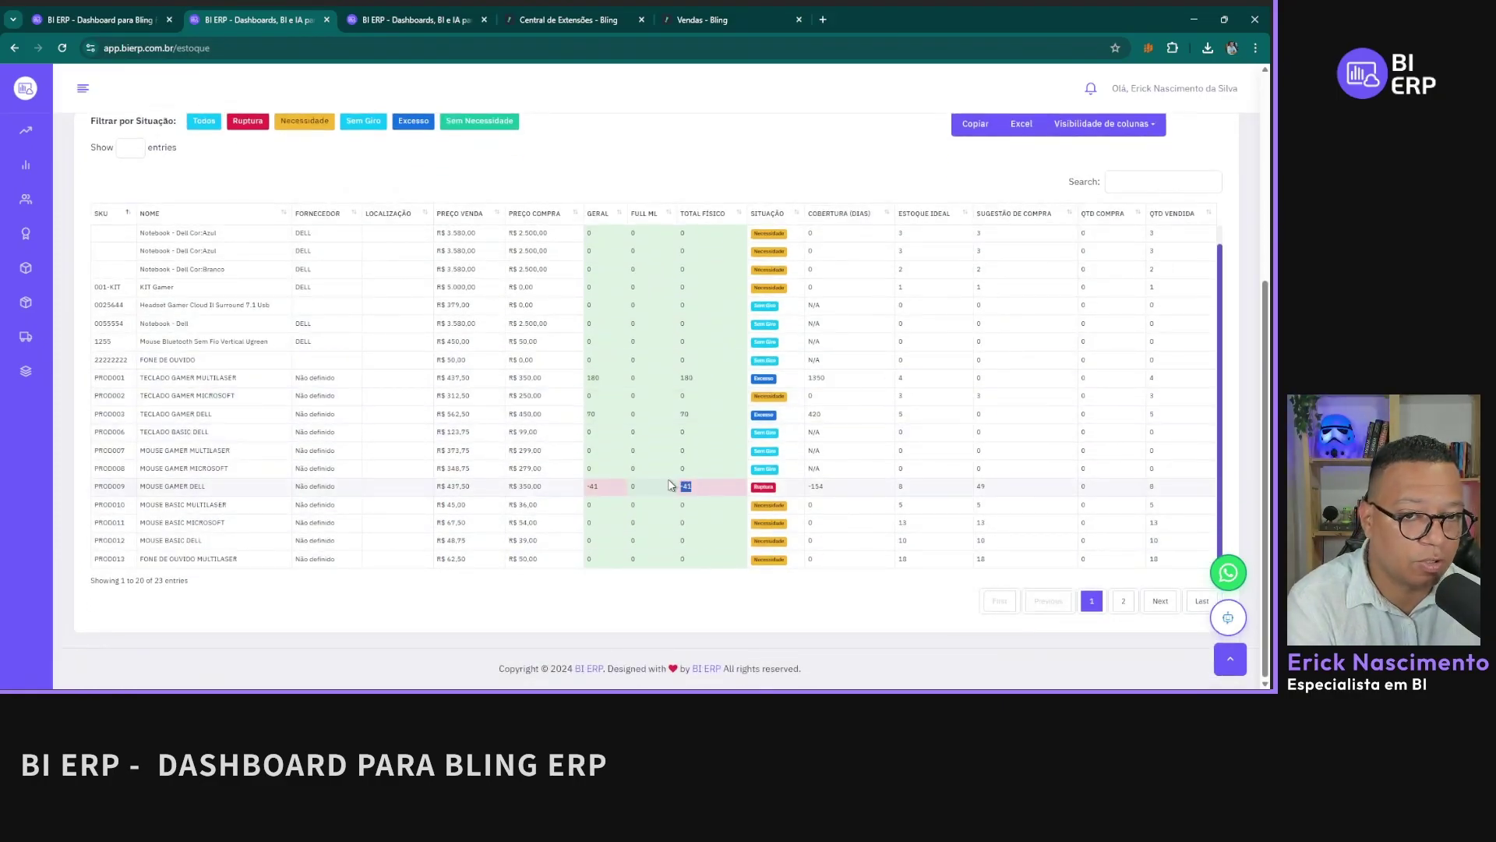
{"action": "left_click", "coordinate": [1005, 489]}
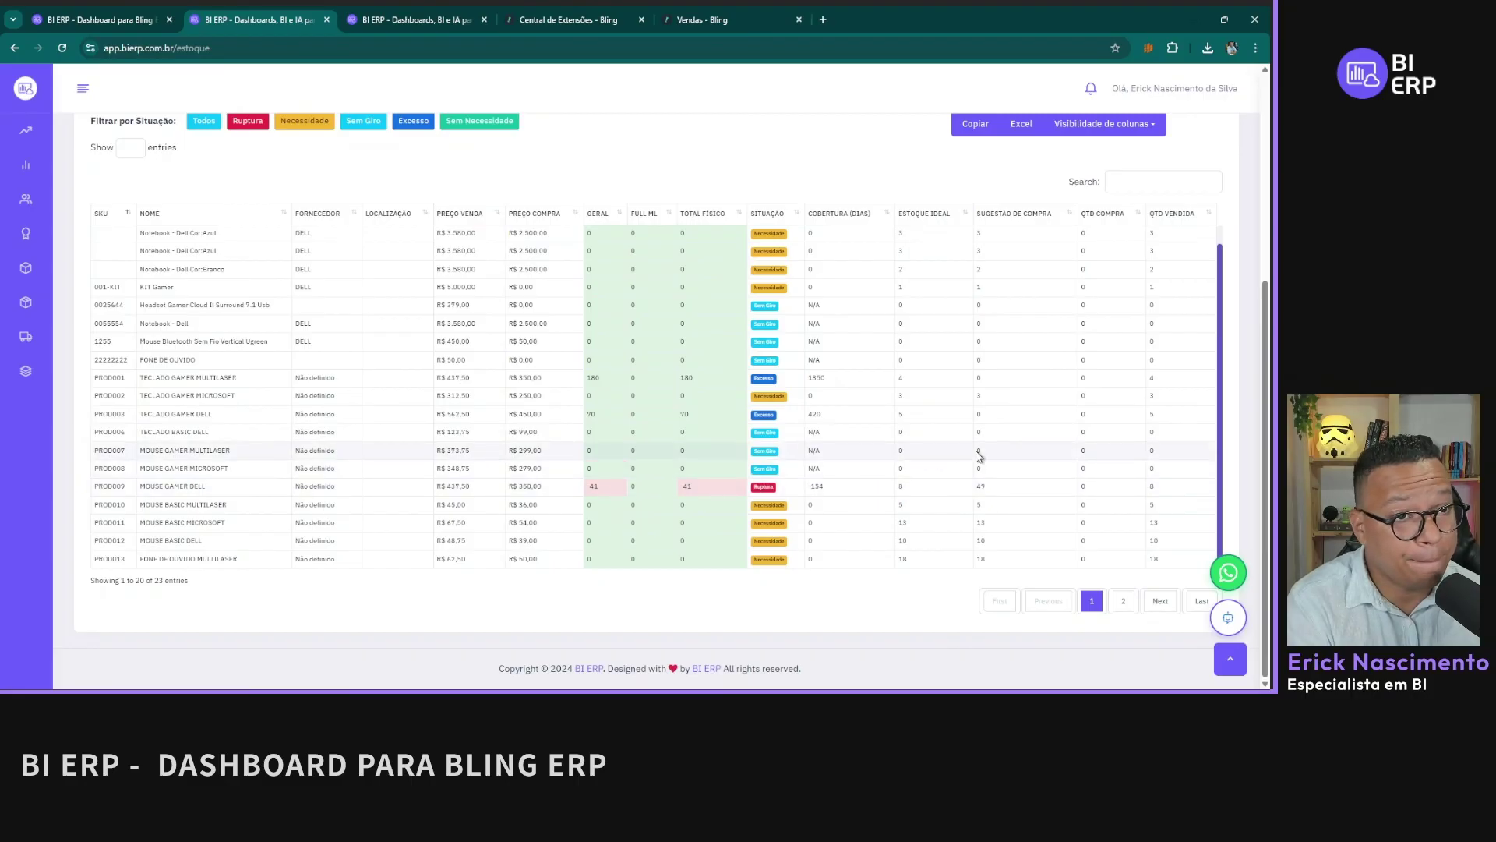
{"action": "scroll", "coordinate": [967, 296], "scroll_direction": "up", "scroll_amount": 3}
{"action": "scroll", "coordinate": [891, 295], "scroll_direction": "down", "scroll_amount": 1}
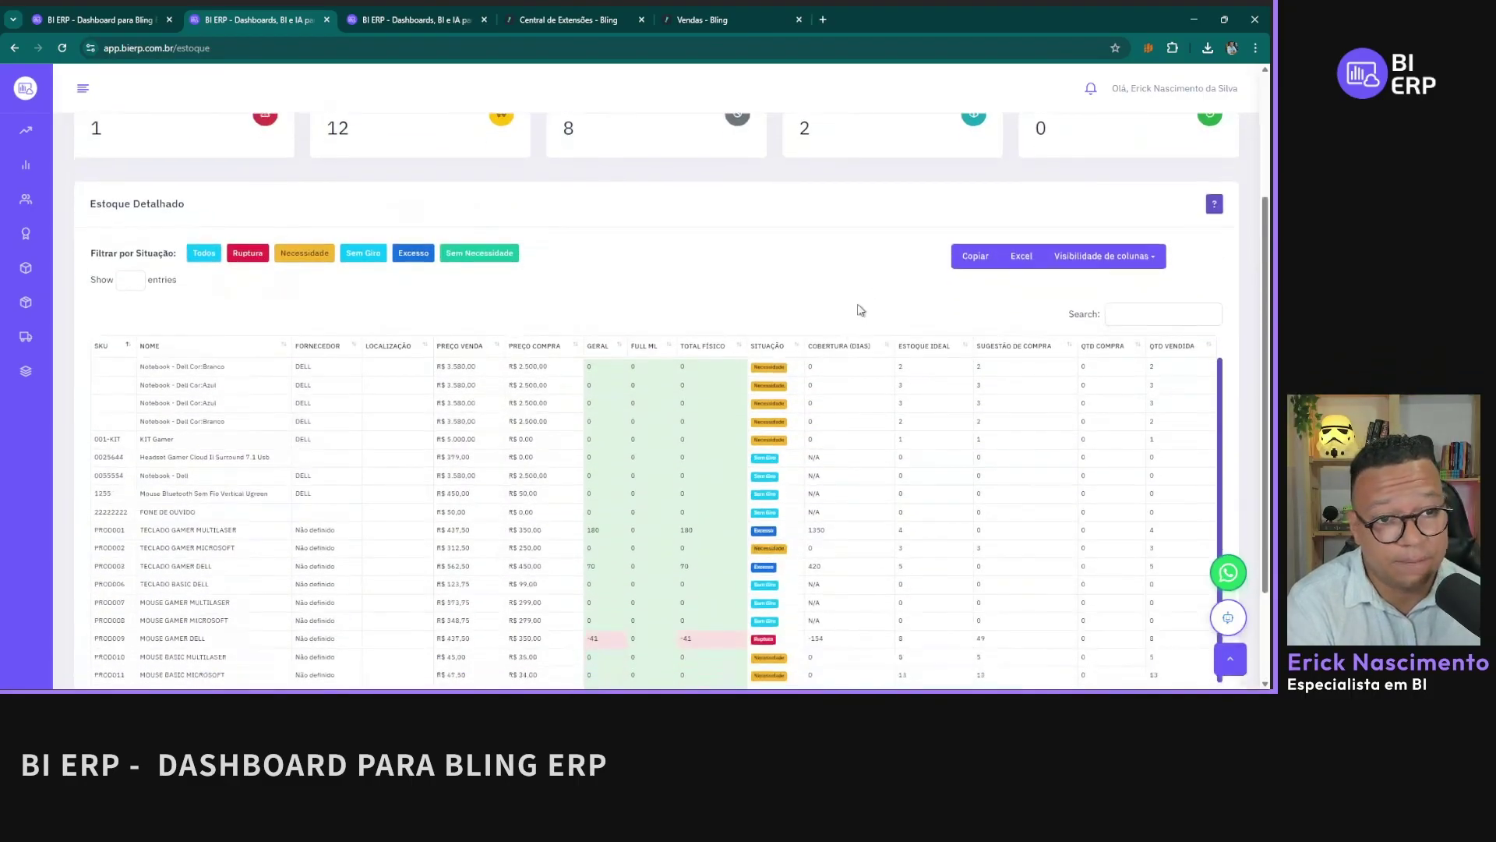
{"action": "scroll", "coordinate": [1016, 328], "scroll_direction": "down", "scroll_amount": 2}
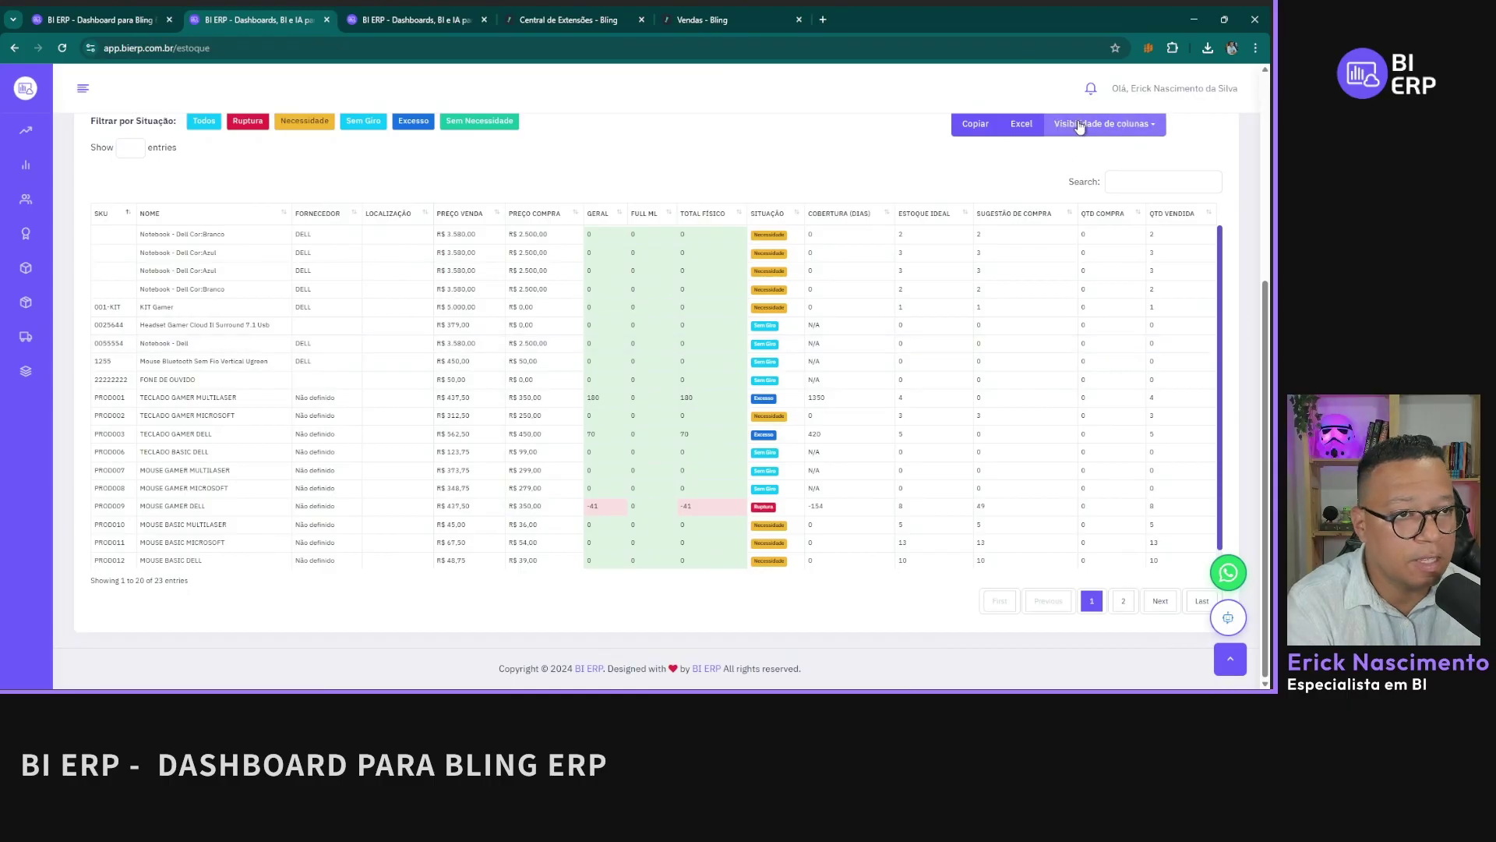
{"action": "scroll", "coordinate": [1157, 467], "scroll_direction": "down", "scroll_amount": 1}
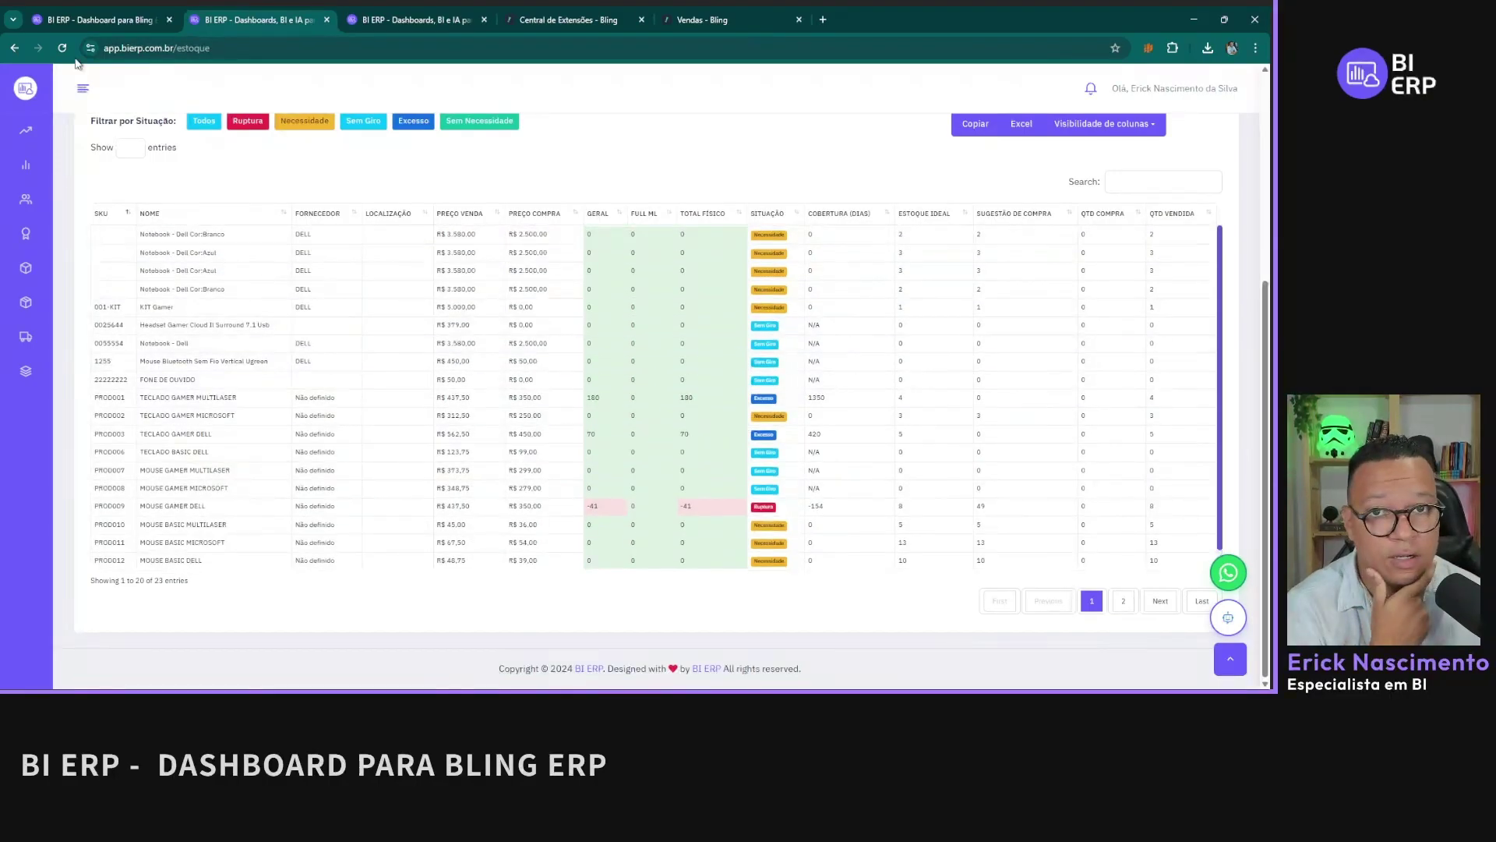
Step: Filter the detailed stock table by the situation Ruptura
{"action": "scroll", "coordinate": [418, 229], "scroll_direction": "up", "scroll_amount": 3}
{"action": "scroll", "coordinate": [815, 331], "scroll_direction": "down", "scroll_amount": 3}
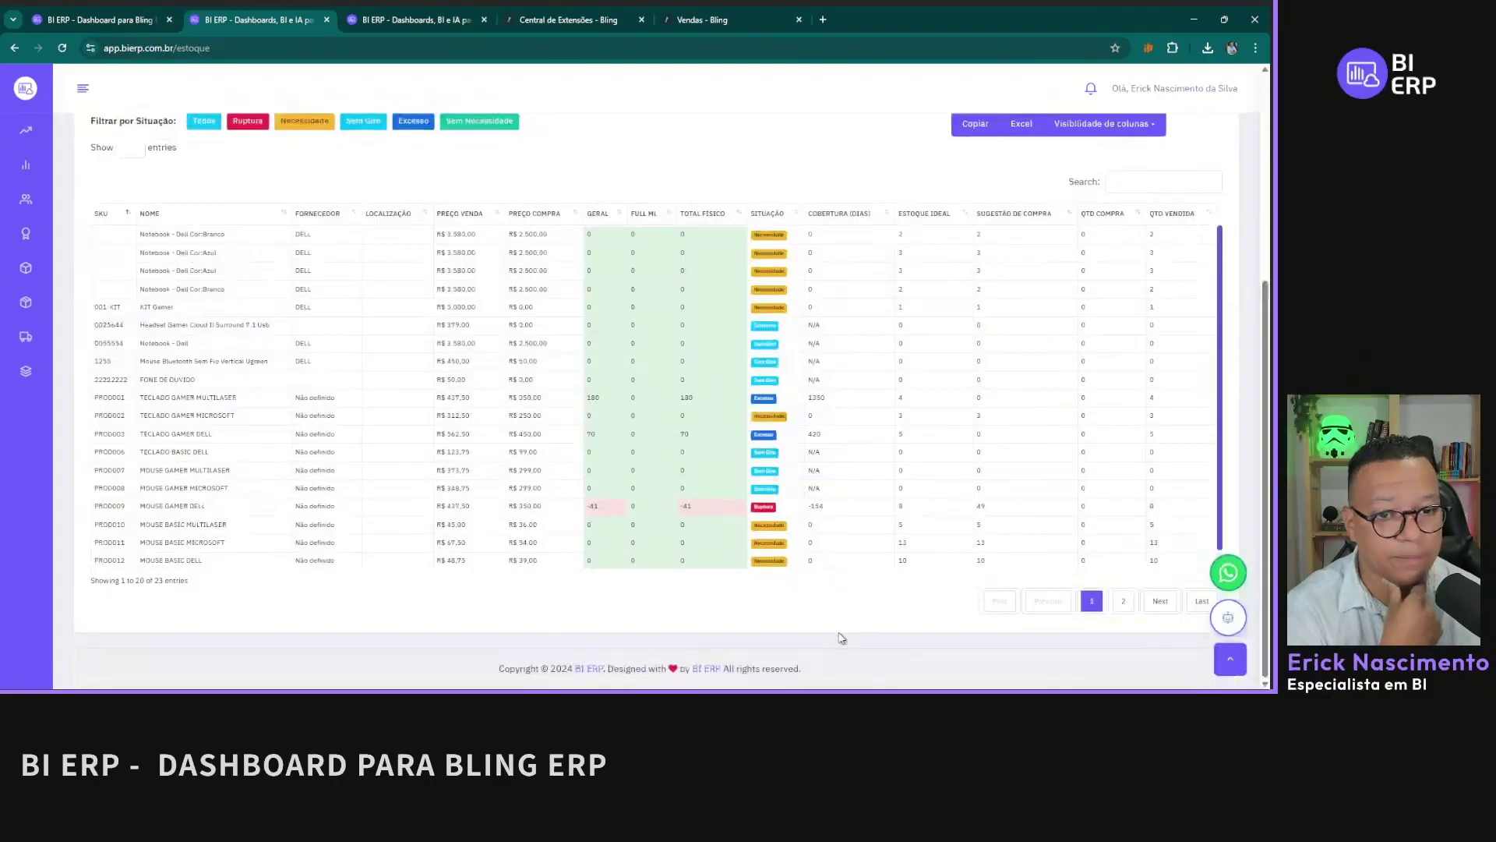
{"action": "scroll", "coordinate": [799, 535], "scroll_direction": "up", "scroll_amount": 1}
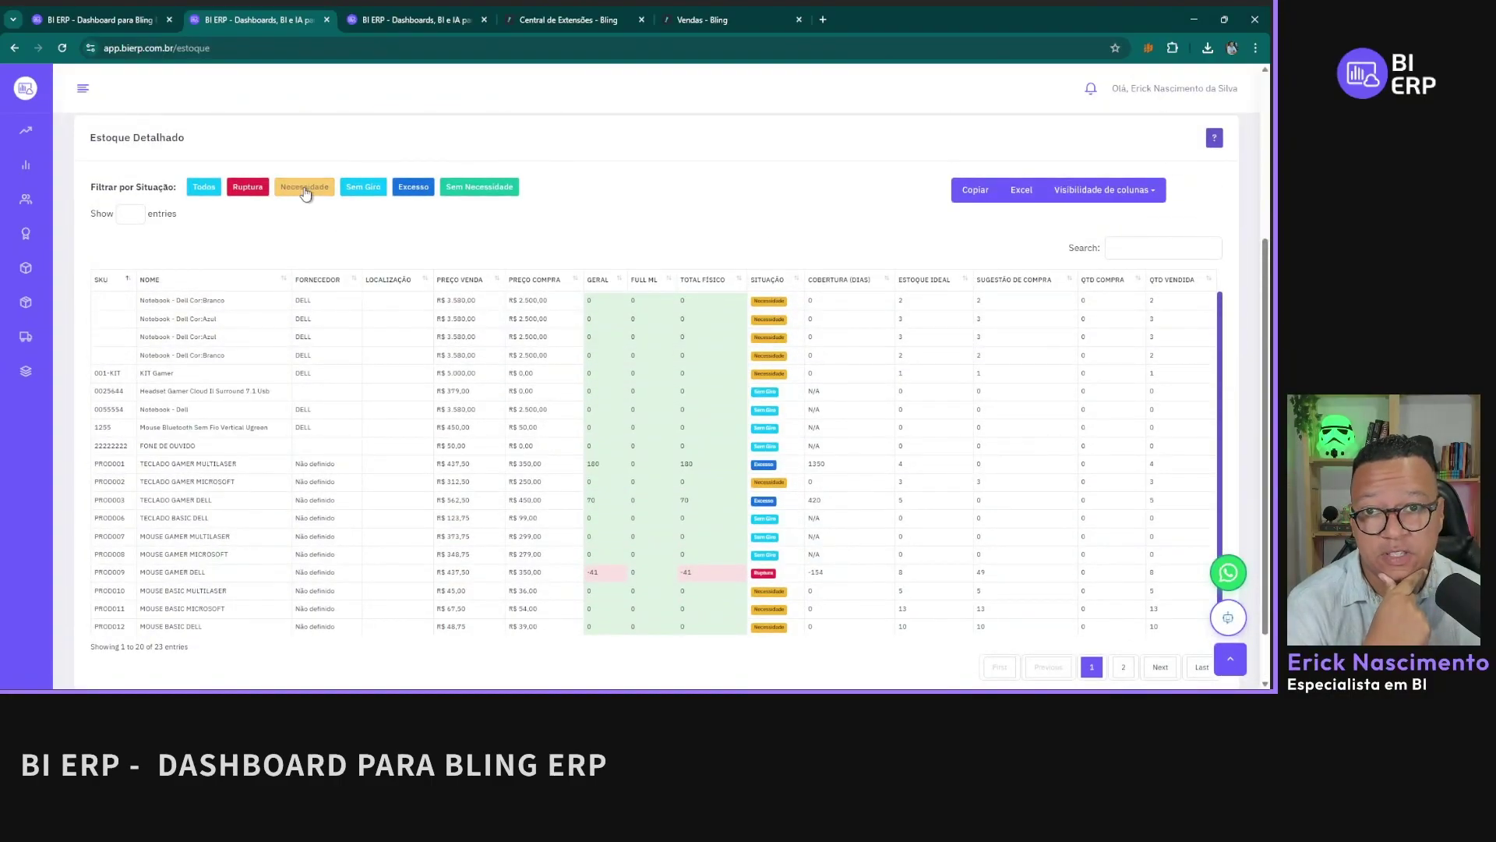
{"action": "left_click", "coordinate": [247, 188]}
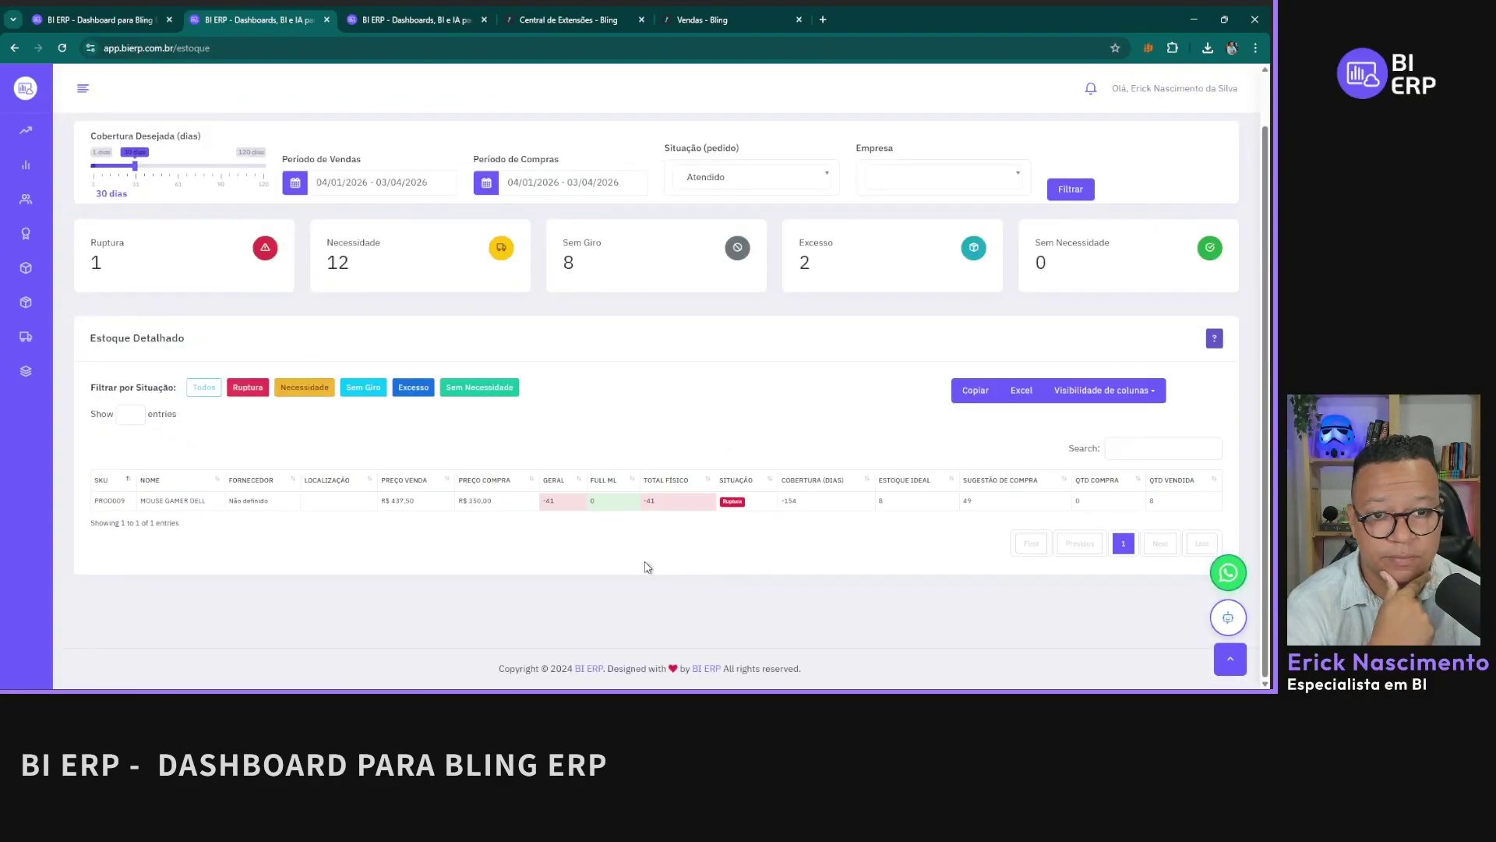
Step: Filter the detailed stock table in turn by the situations Necessidade, Sem Necessidade, Excesso and Sem Giro
{"action": "left_click", "coordinate": [311, 395]}
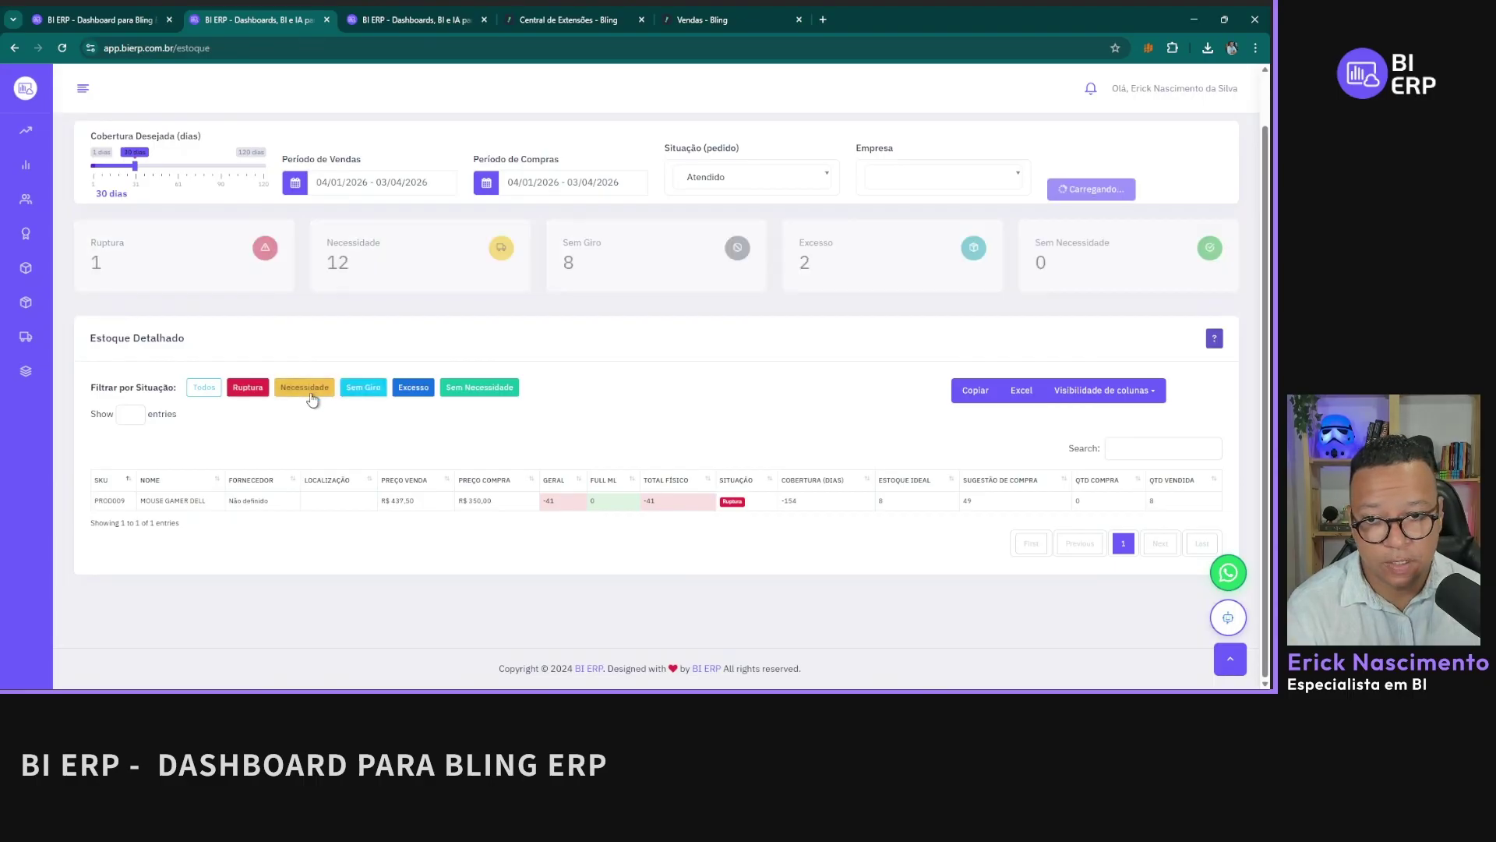
{"action": "scroll", "coordinate": [702, 514], "scroll_direction": "down", "scroll_amount": 3}
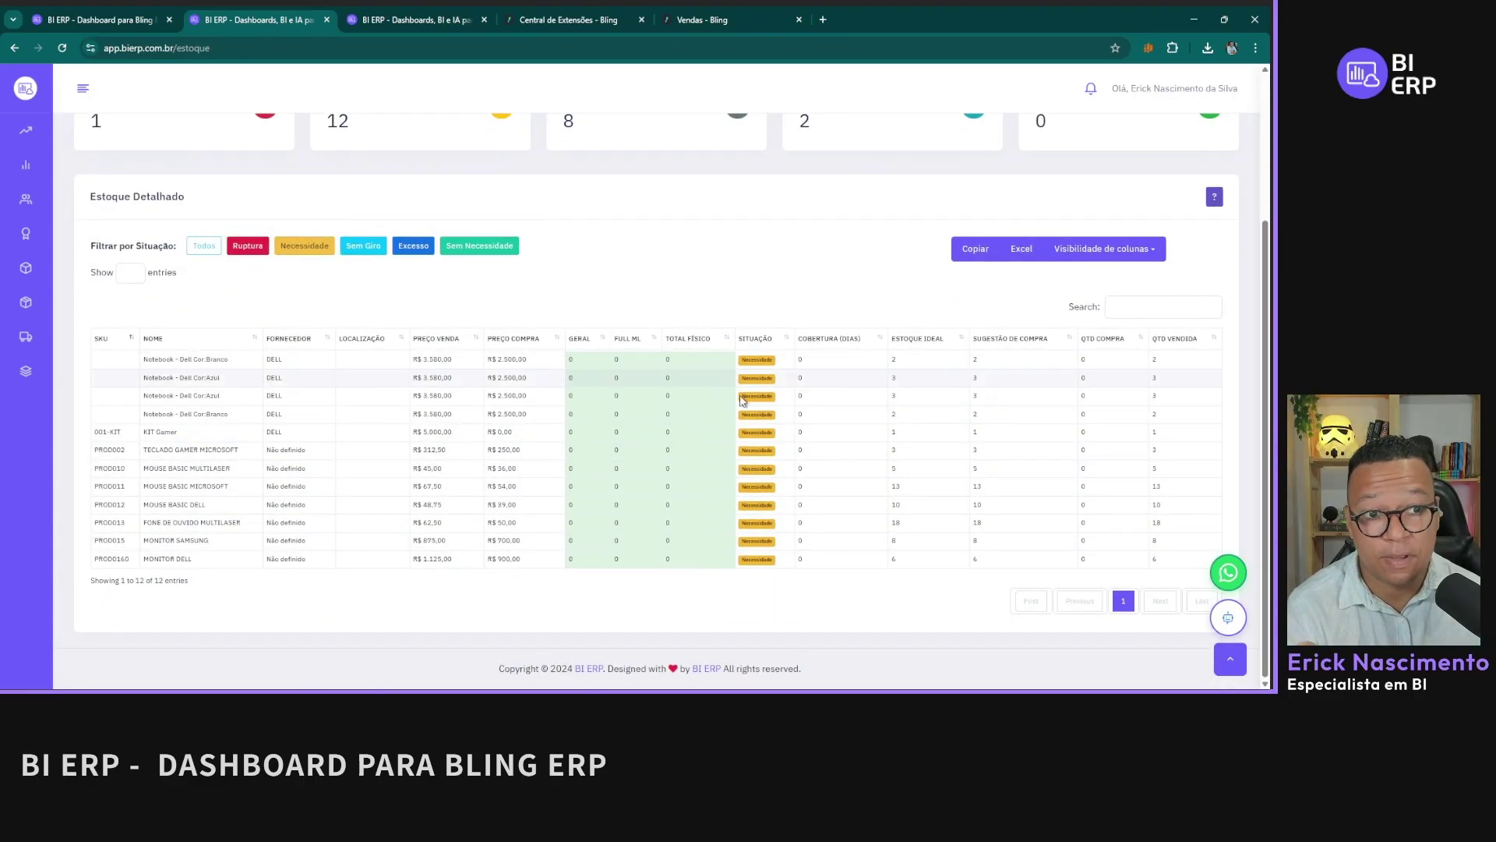
{"action": "left_click", "coordinate": [479, 248]}
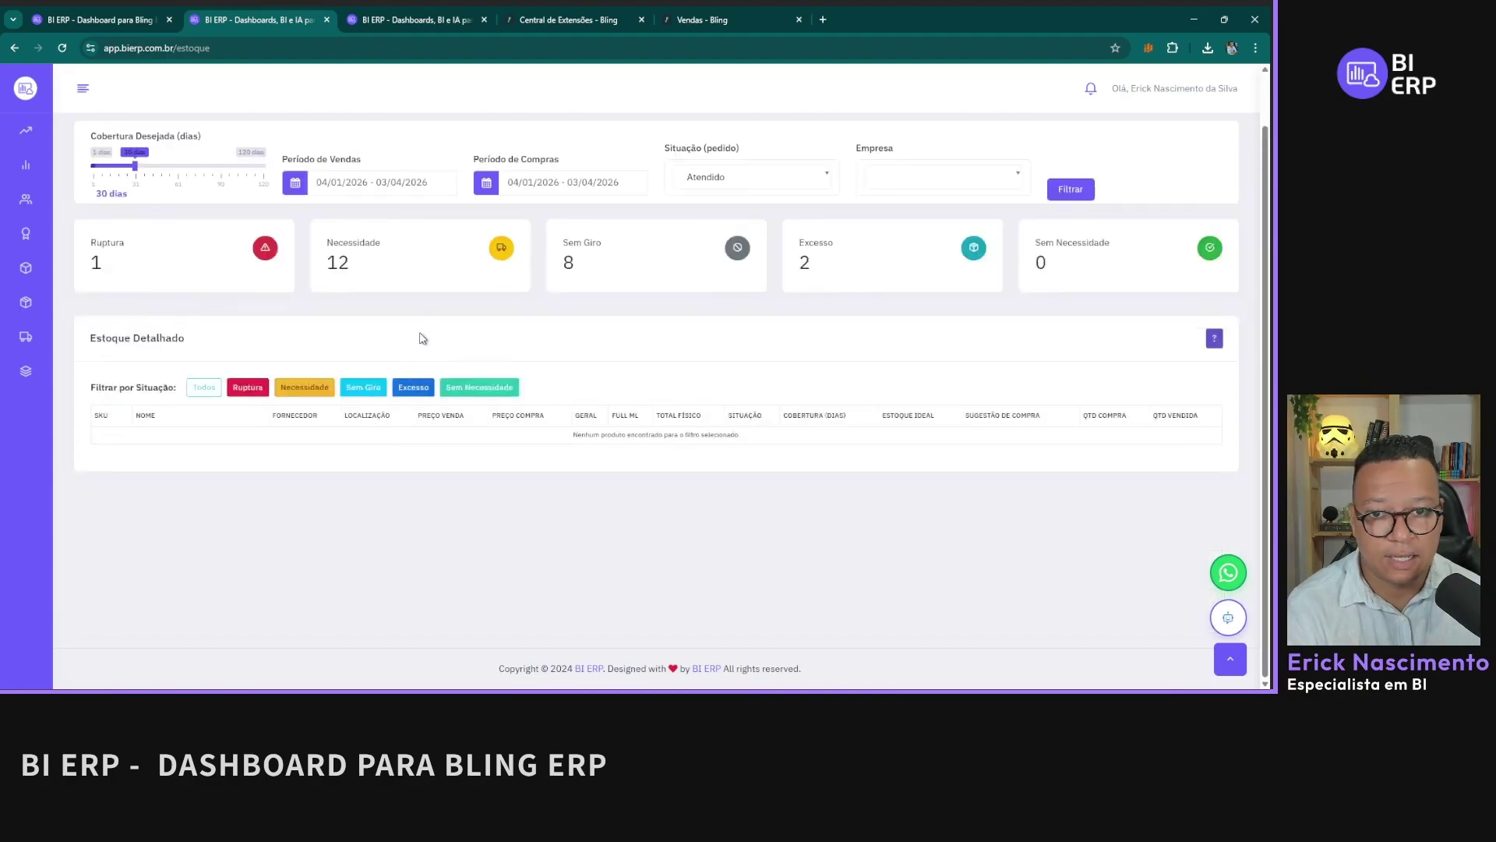
{"action": "left_click", "coordinate": [411, 389]}
{"action": "left_click", "coordinate": [365, 389]}
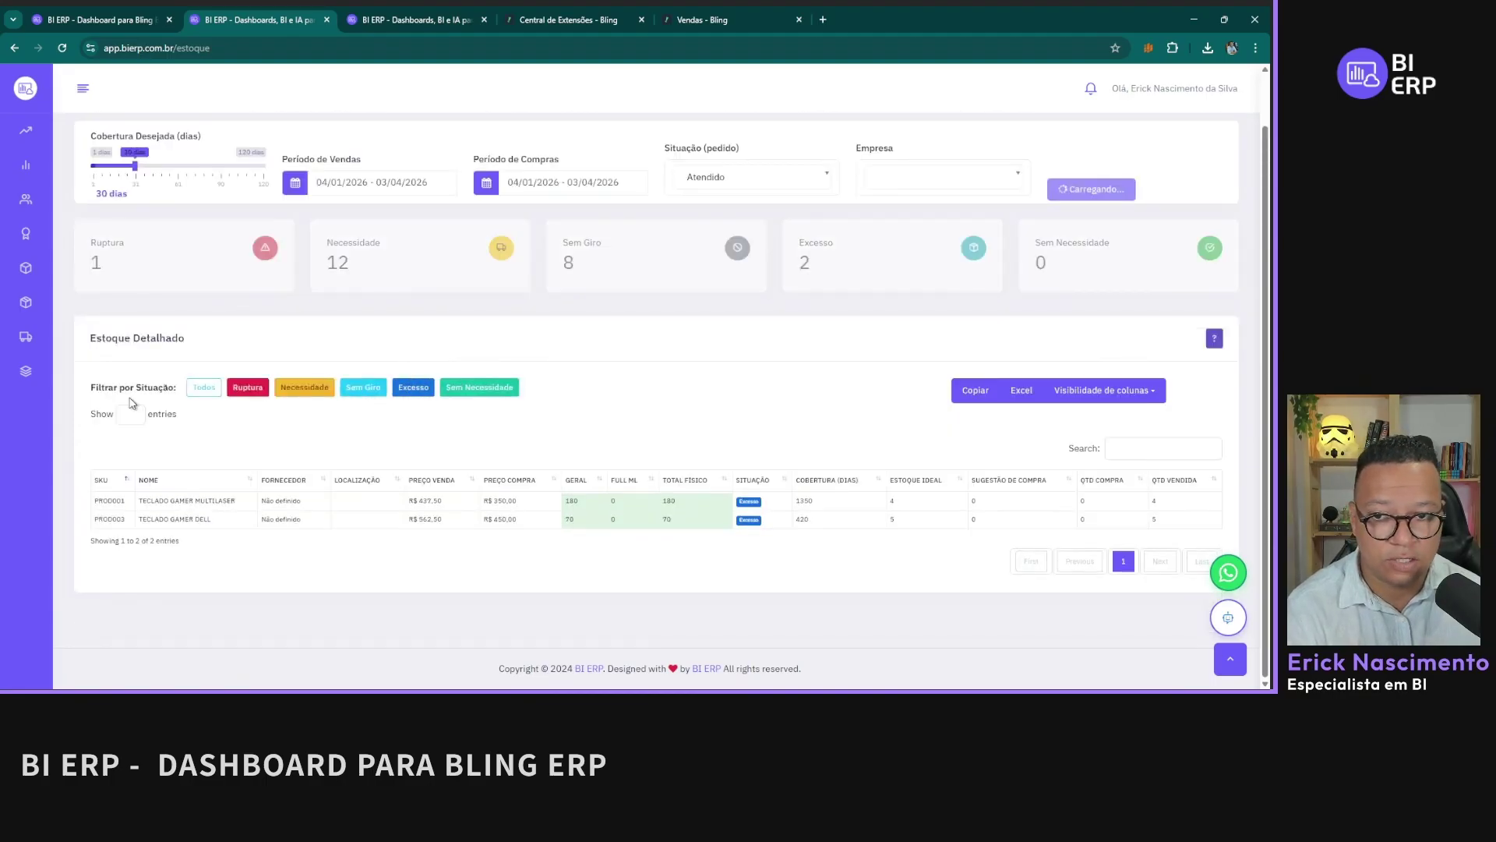
Step: Reset the situation filter of the detailed stock to Todos and review the full product list
{"action": "left_click", "coordinate": [204, 388]}
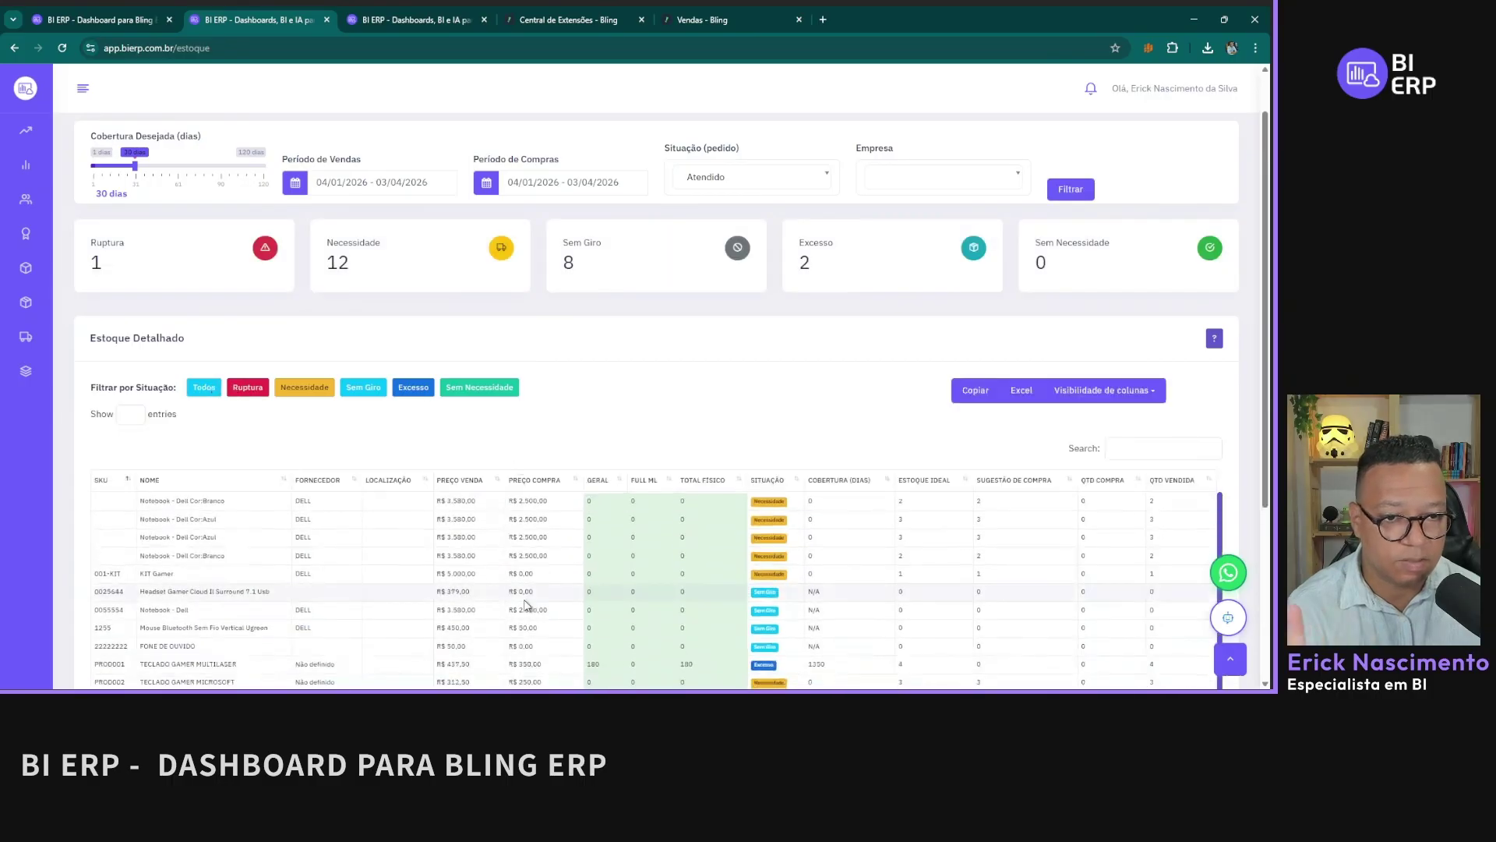
{"action": "scroll", "coordinate": [546, 456], "scroll_direction": "down", "scroll_amount": 1}
{"action": "scroll", "coordinate": [568, 402], "scroll_direction": "up", "scroll_amount": 2}
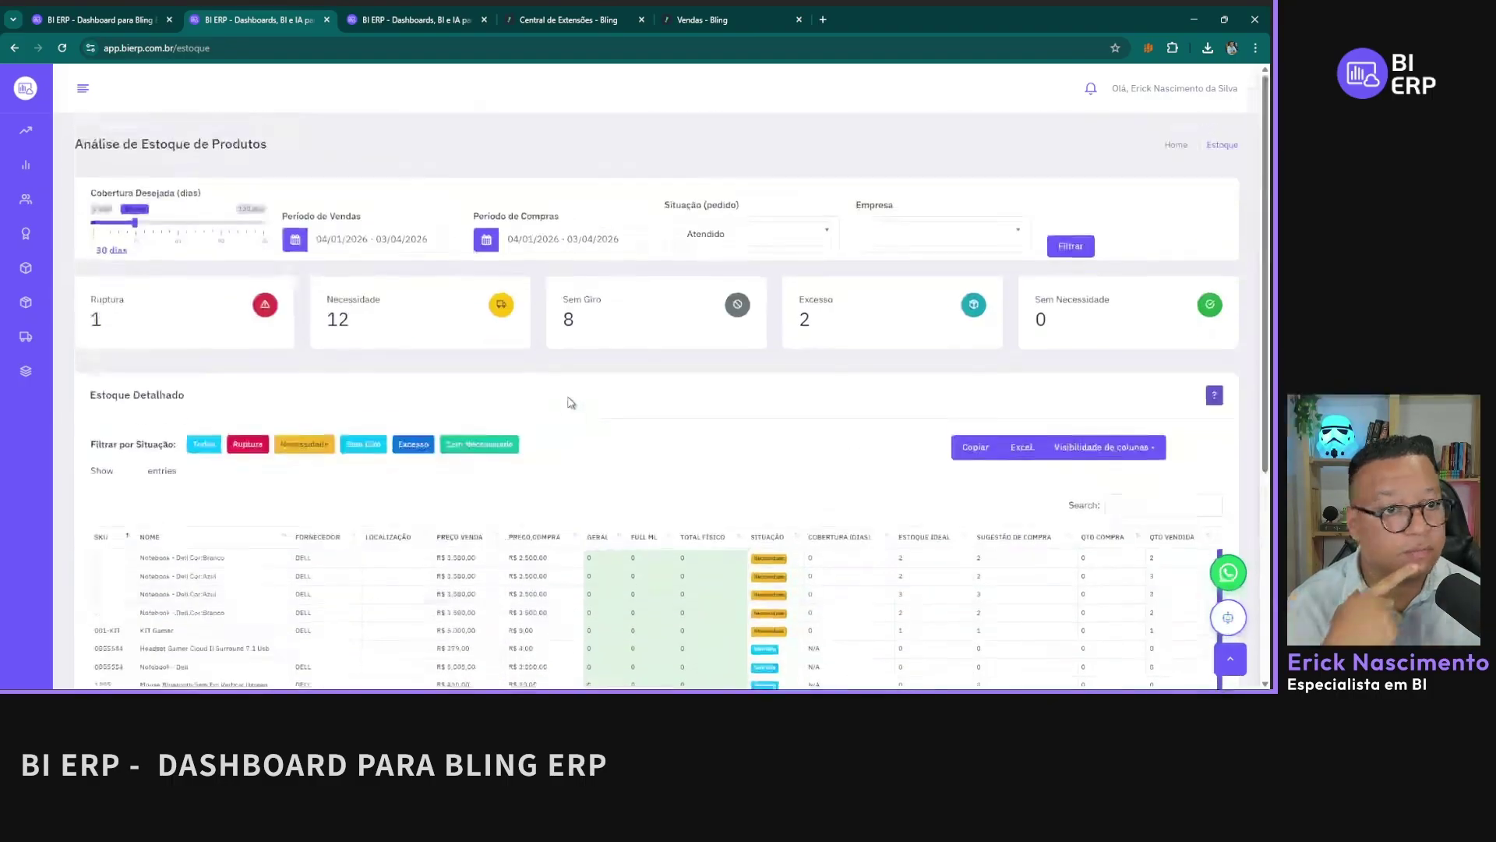
{"action": "scroll", "coordinate": [568, 401], "scroll_direction": "down", "scroll_amount": 3}
{"action": "scroll", "coordinate": [604, 226], "scroll_direction": "down", "scroll_amount": 2}
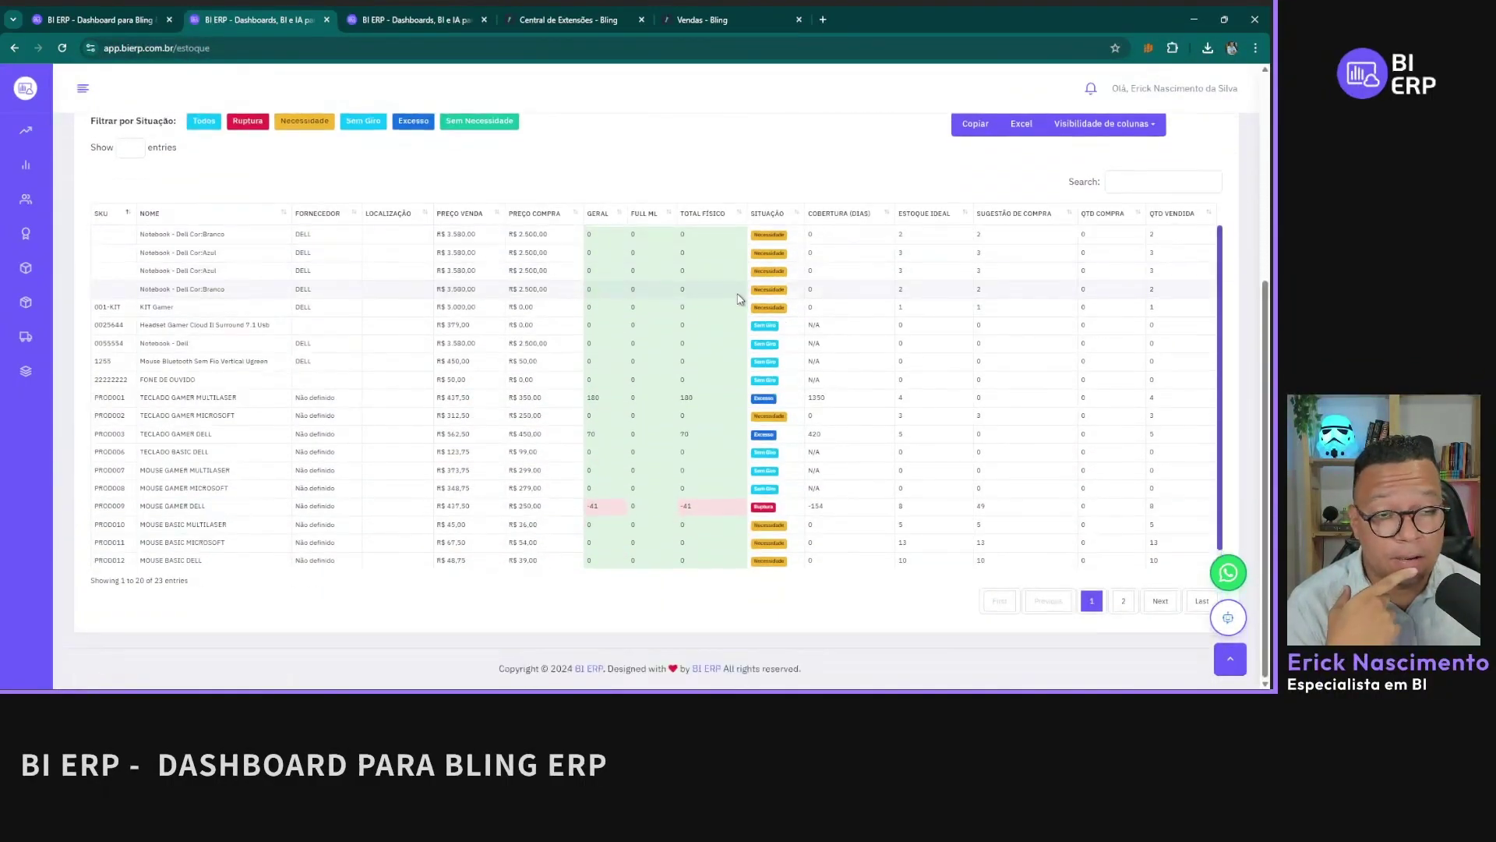
{"action": "scroll", "coordinate": [741, 292], "scroll_direction": "up", "scroll_amount": 3}
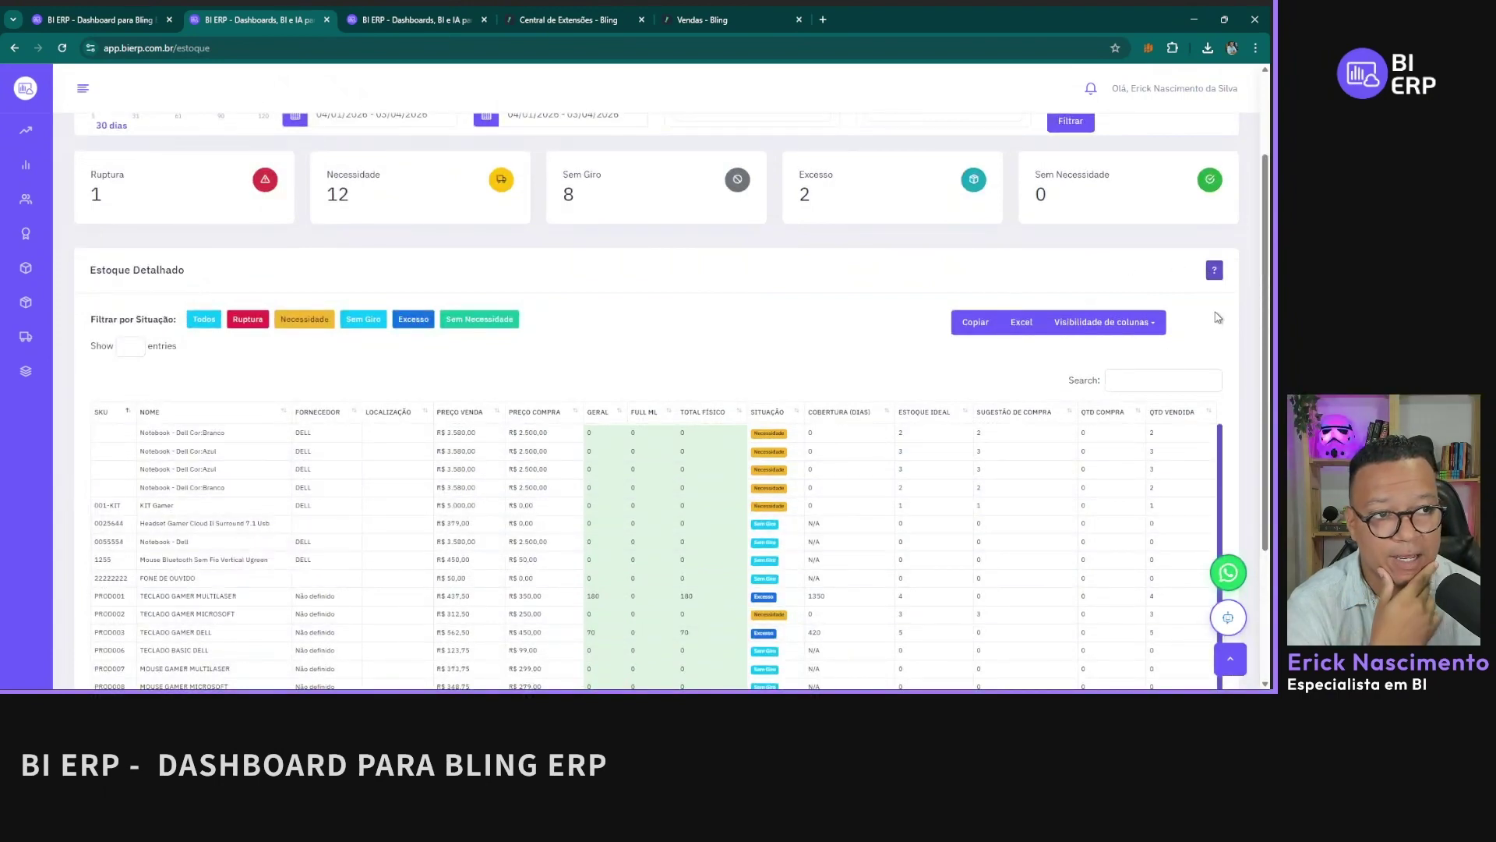
Step: Open the explanation of the stock indicators and read how Sugestão de Compra is calculated
{"action": "double_click", "coordinate": [1223, 277]}
{"action": "left_click", "coordinate": [1214, 270]}
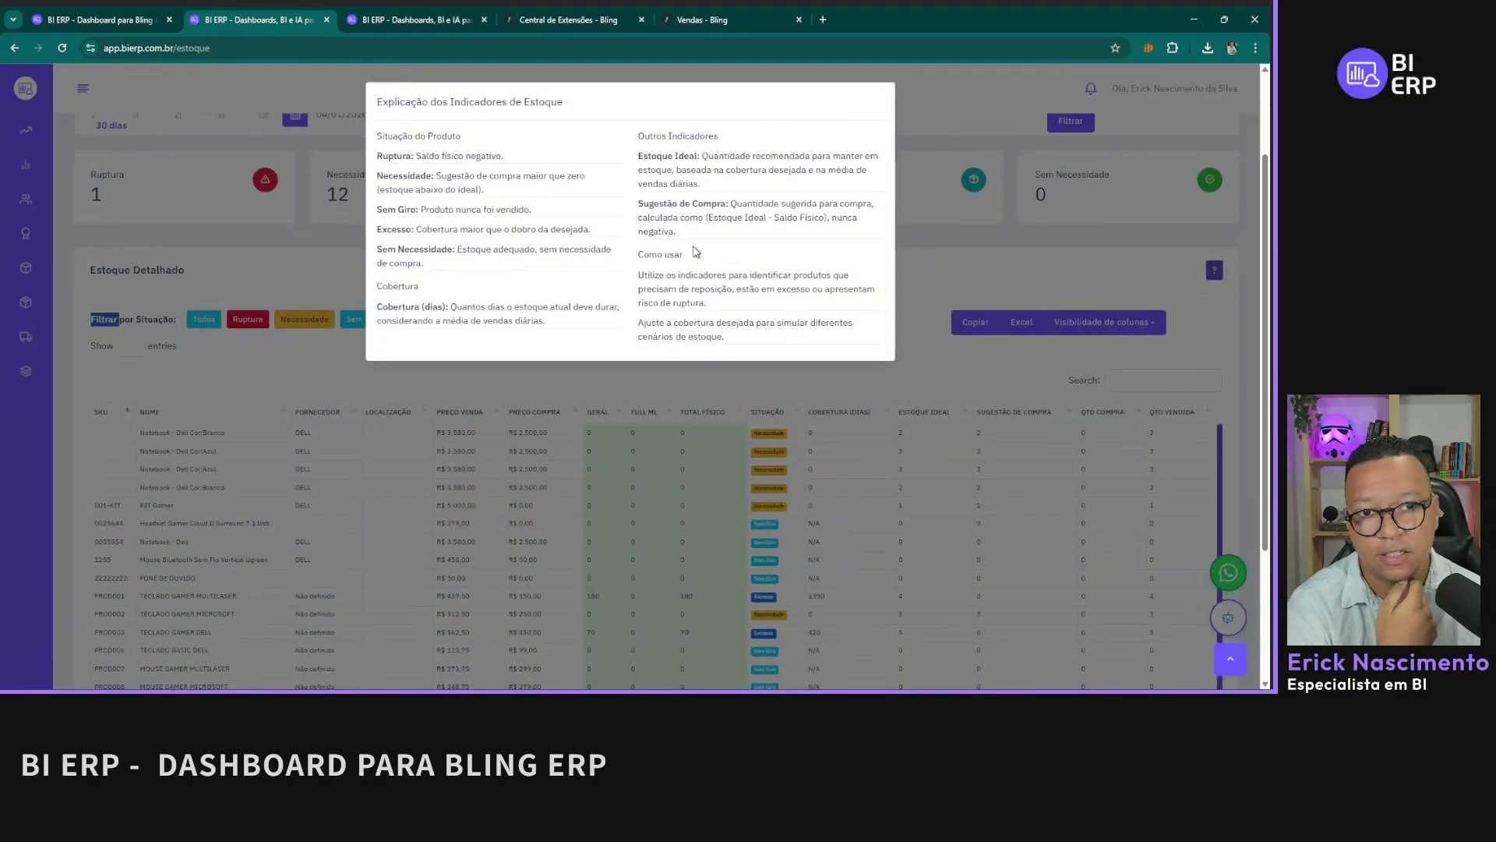
{"action": "left_click", "coordinate": [756, 230]}
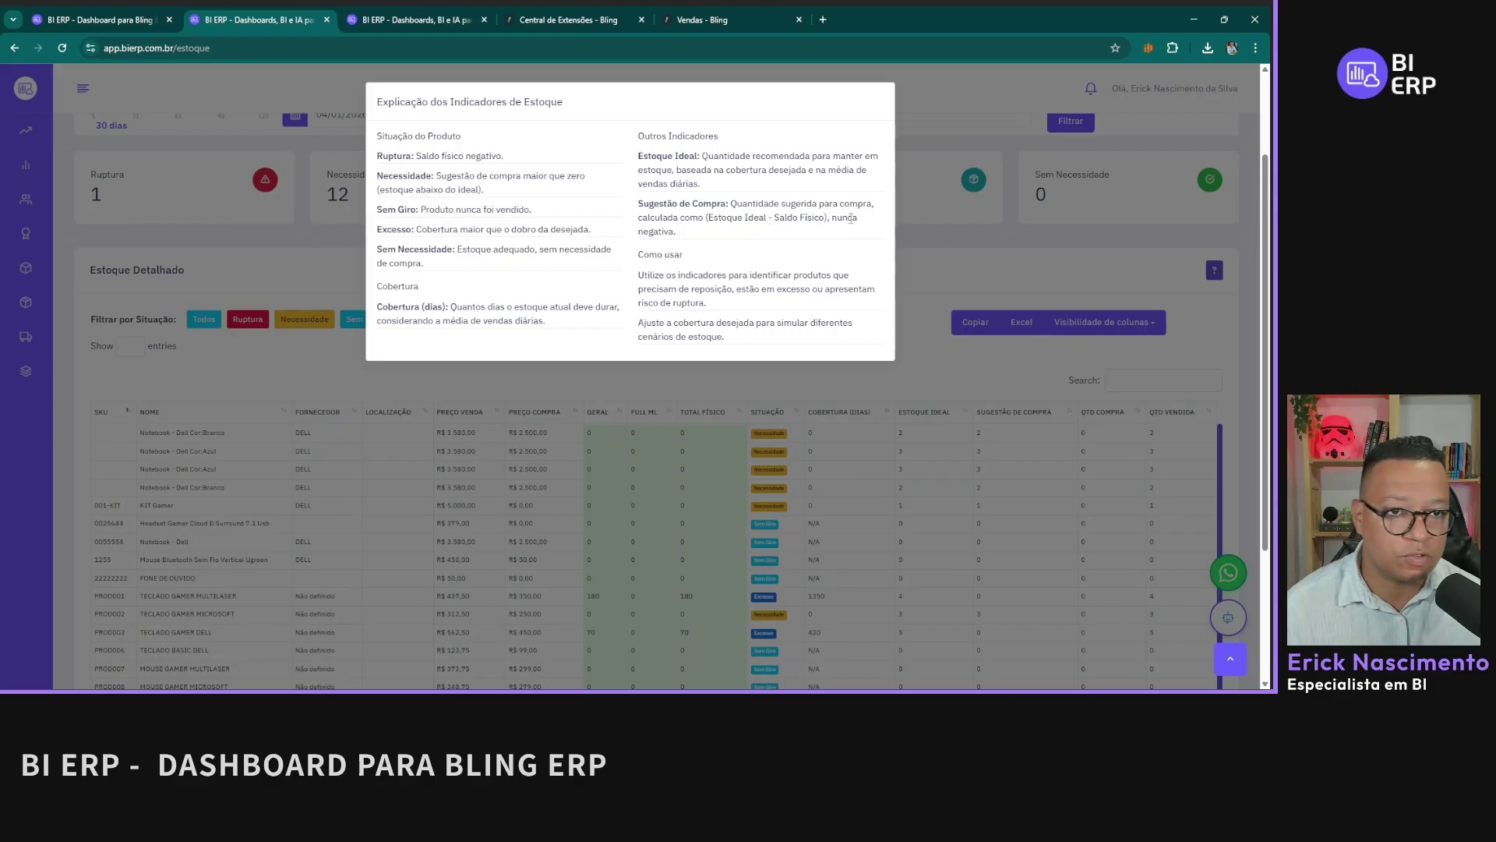
{"action": "triple_click", "coordinate": [851, 219]}
{"action": "left_click", "coordinate": [787, 224]}
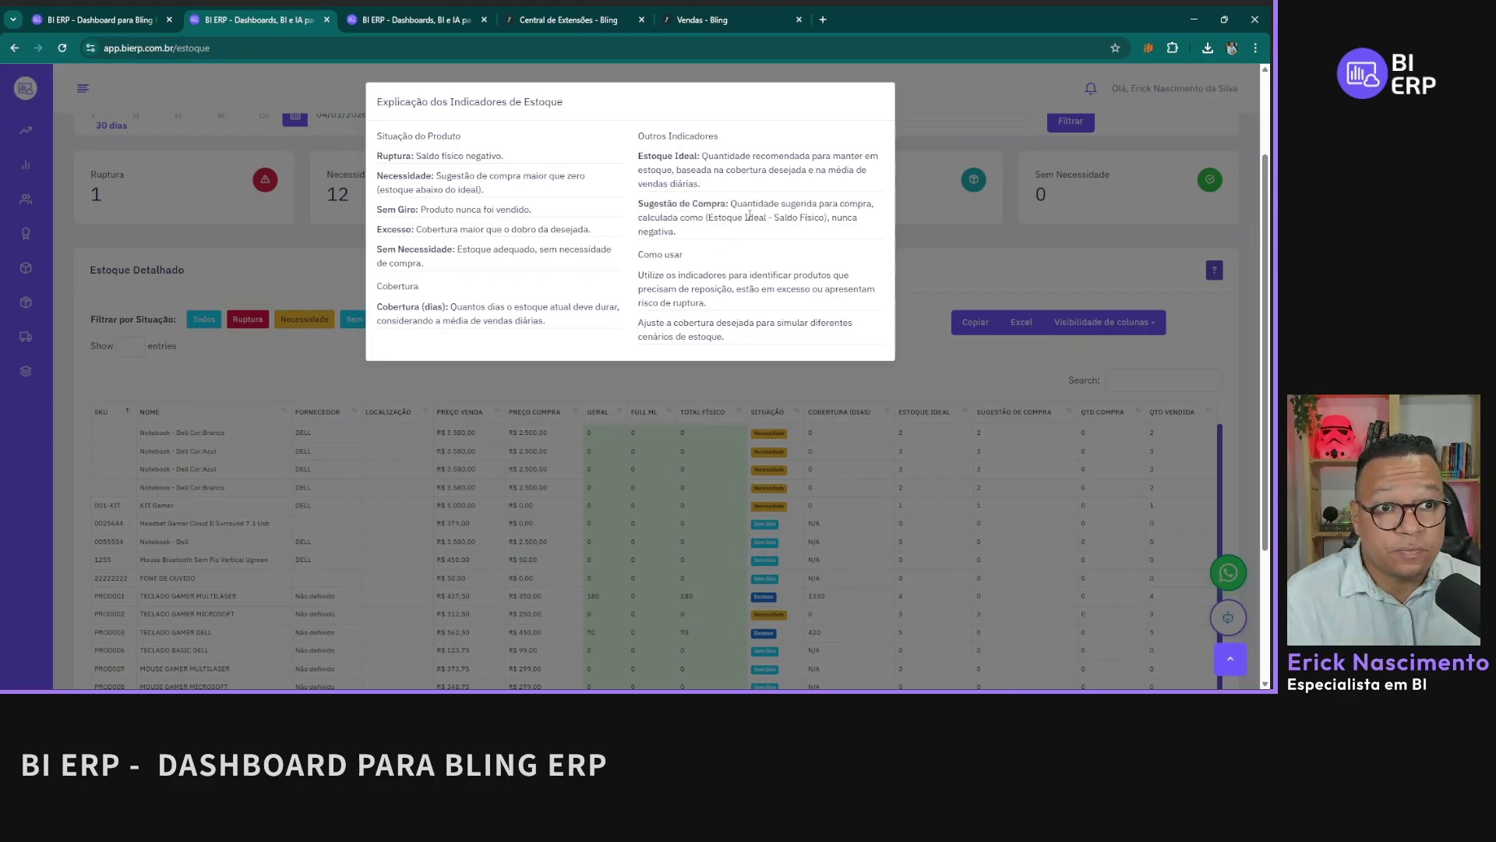
{"action": "triple_click", "coordinate": [658, 220]}
{"action": "left_click", "coordinate": [662, 223]}
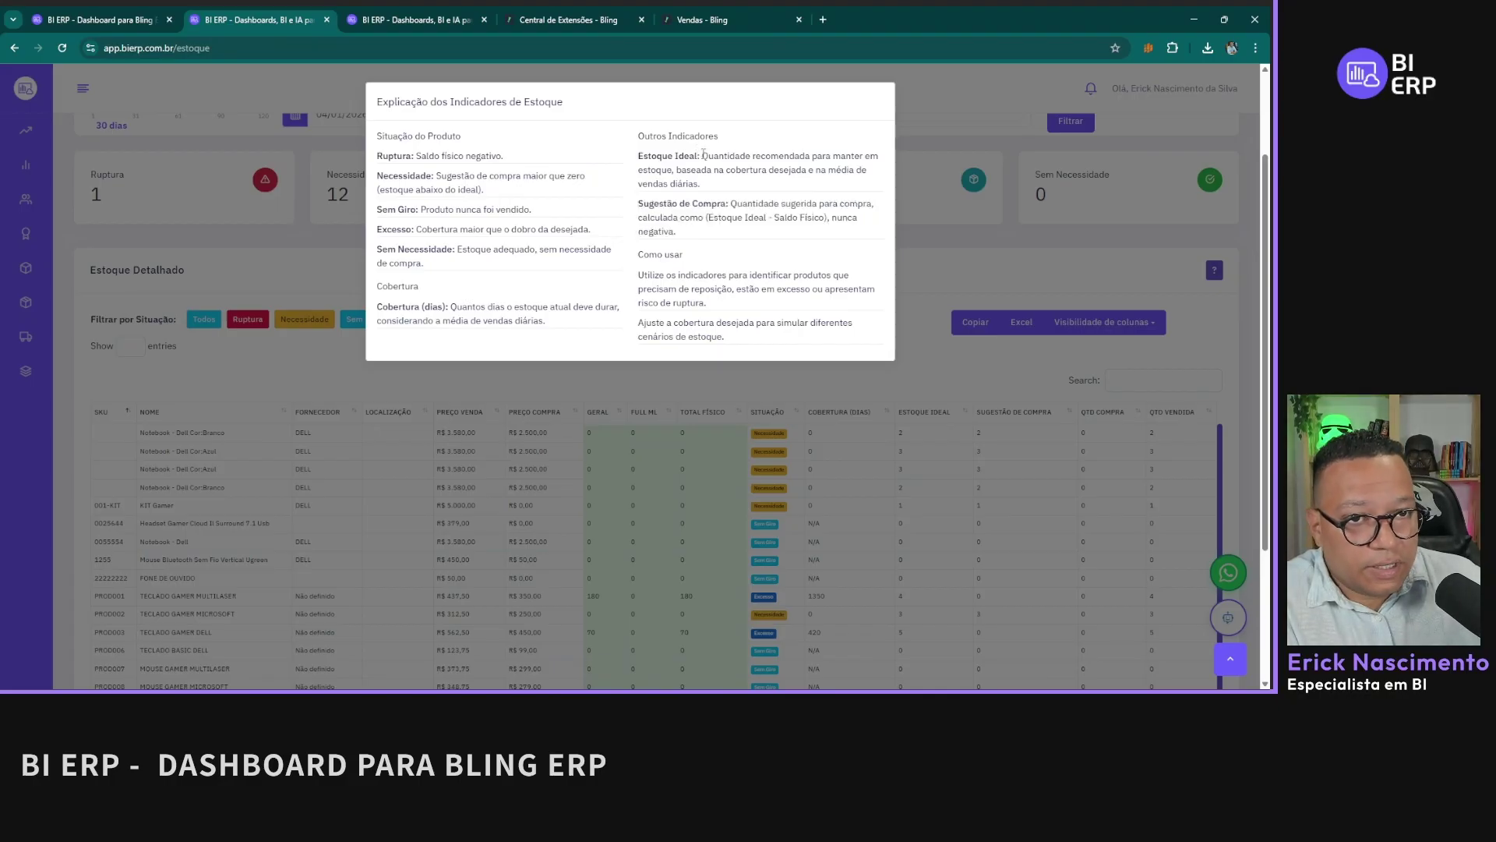
Step: Highlight the Estoque Ideal definition to read it, and close the indicator explanation
{"action": "left_click_drag", "start_coordinate": [702, 154], "coordinate": [736, 169]}
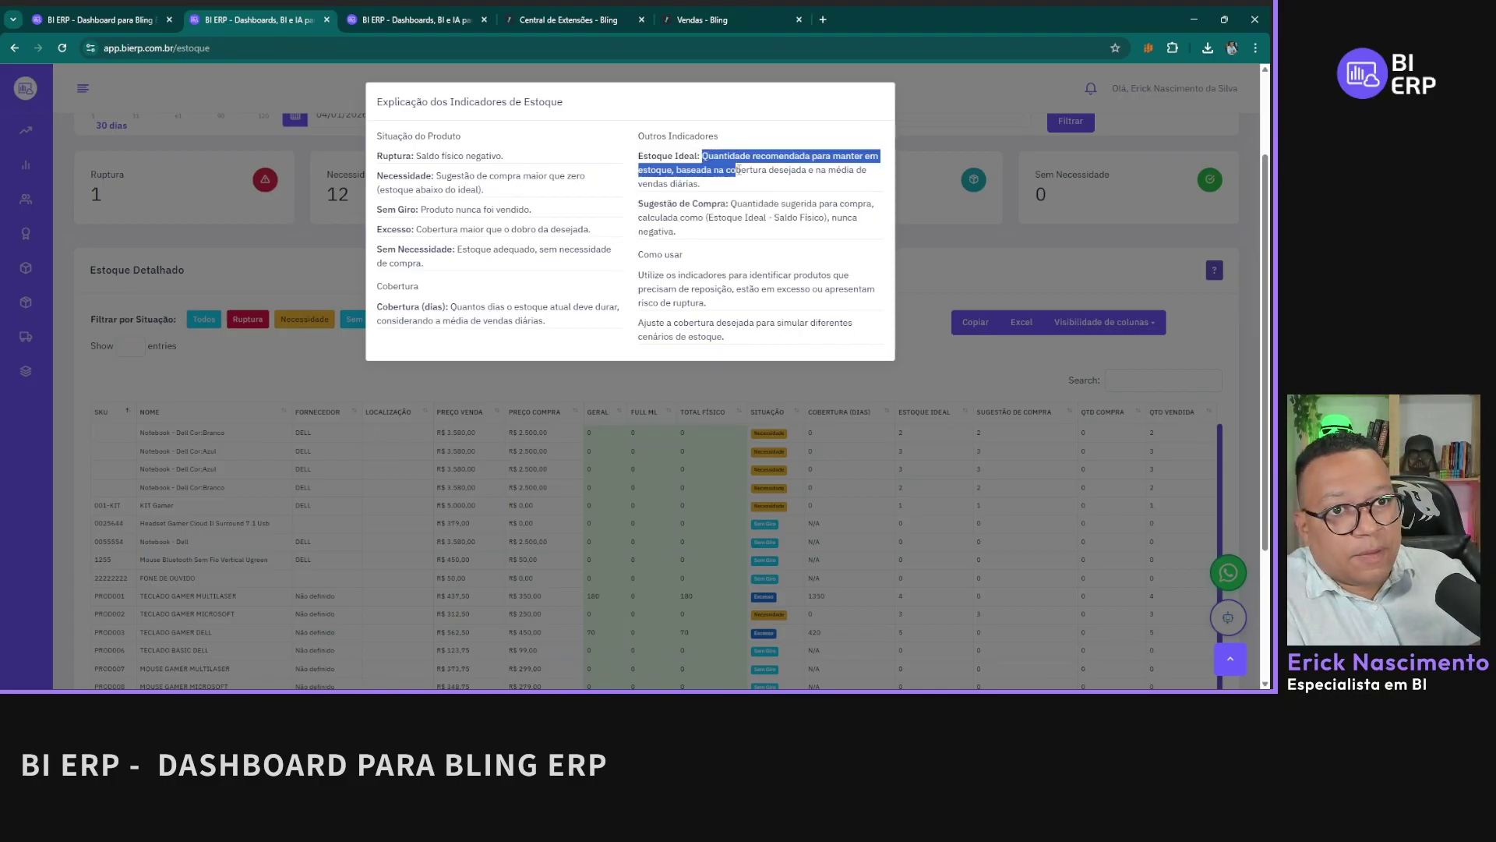
{"action": "double_click", "coordinate": [788, 171]}
{"action": "left_click", "coordinate": [920, 238]}
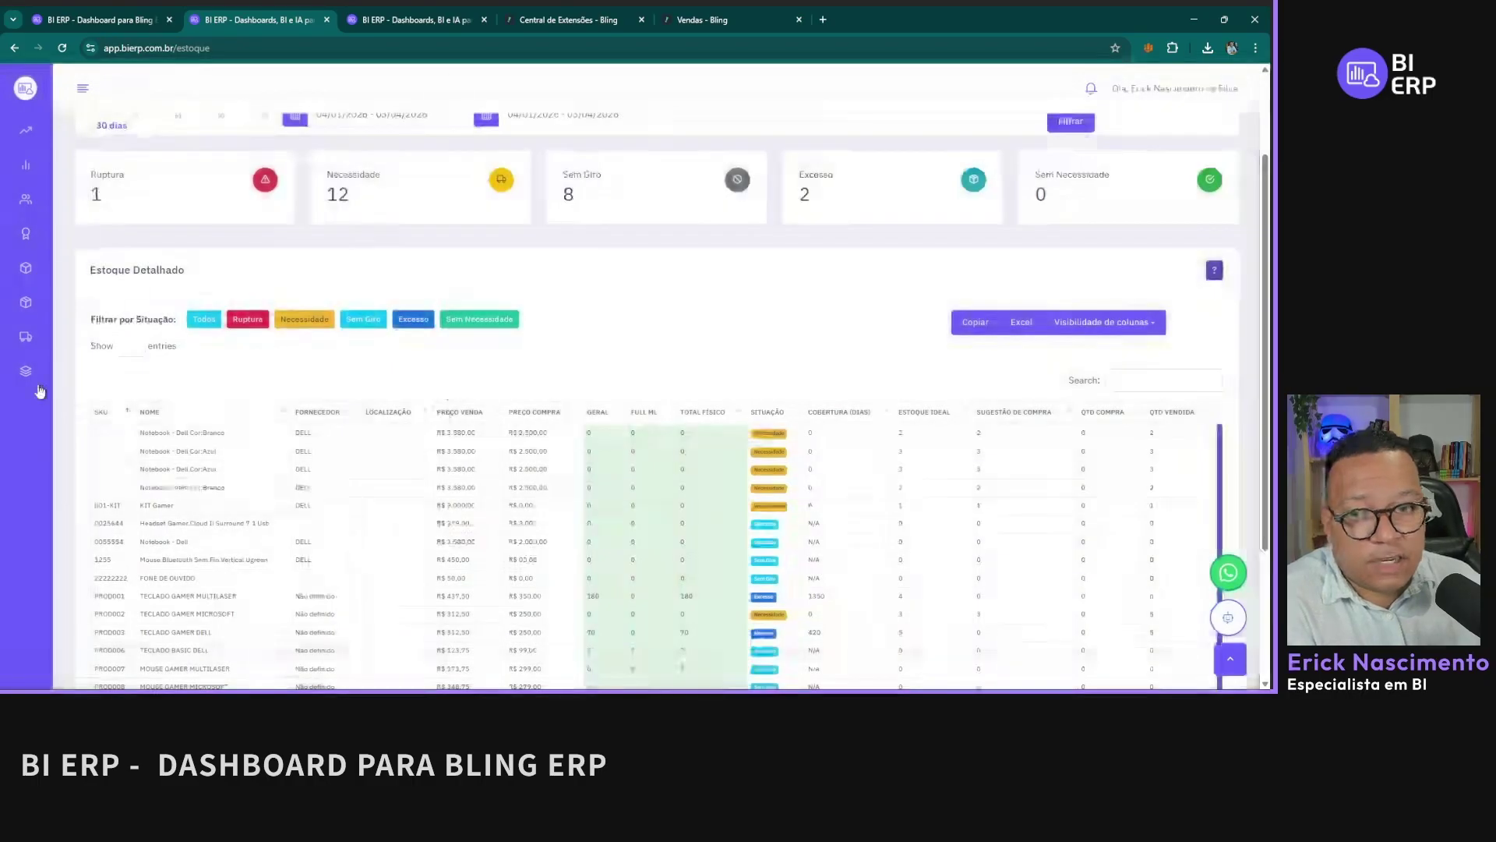
Step: Examine the situation cards, period filters and detailed table of the product stock analysis as a whole
{"action": "scroll", "coordinate": [725, 420], "scroll_direction": "down", "scroll_amount": 3}
{"action": "scroll", "coordinate": [617, 374], "scroll_direction": "up", "scroll_amount": 5}
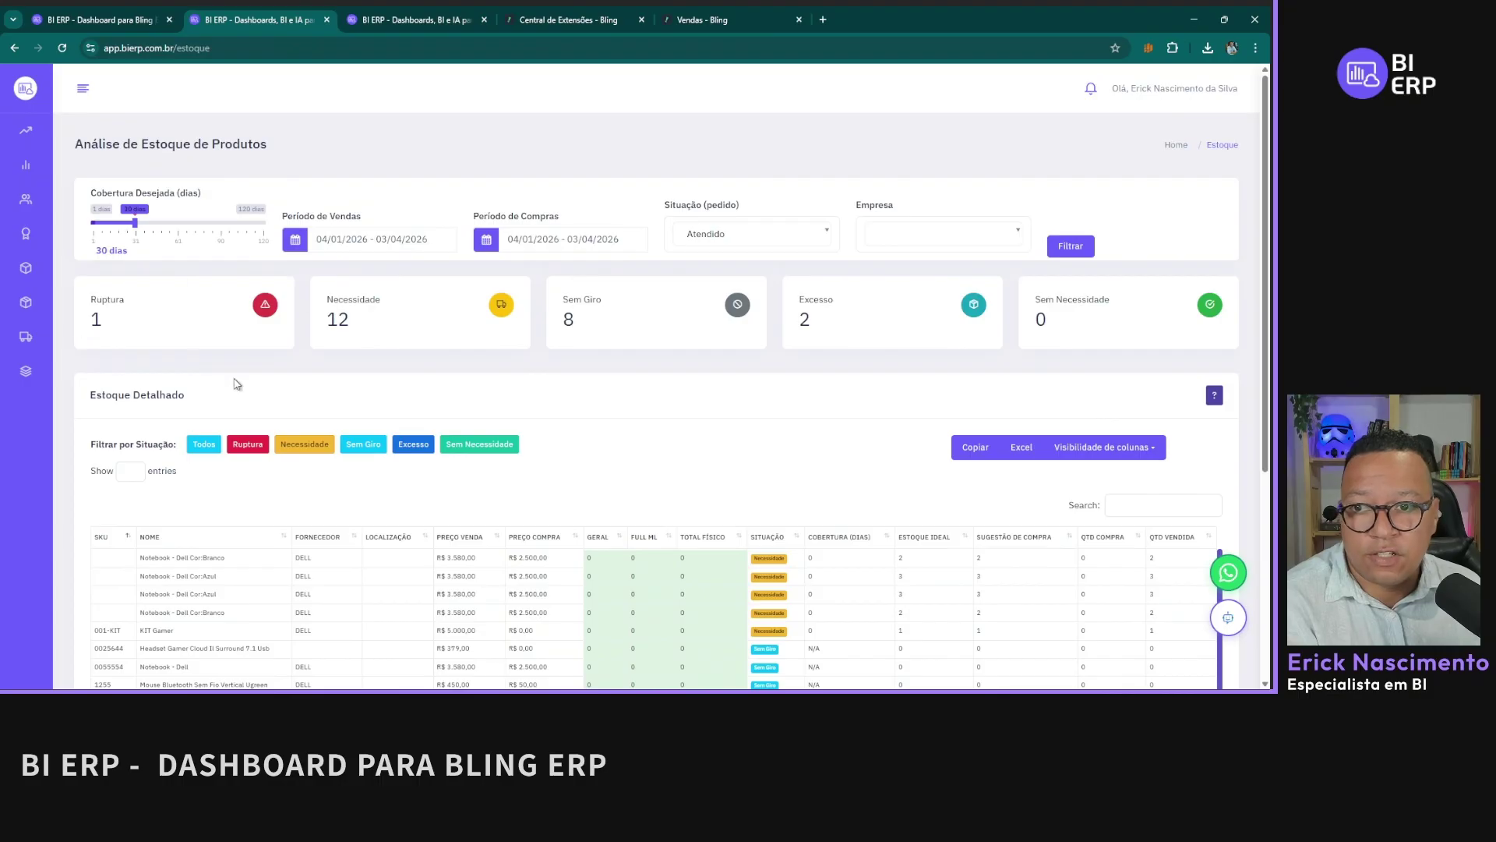
{"action": "scroll", "coordinate": [1165, 501], "scroll_direction": "down", "scroll_amount": 3}
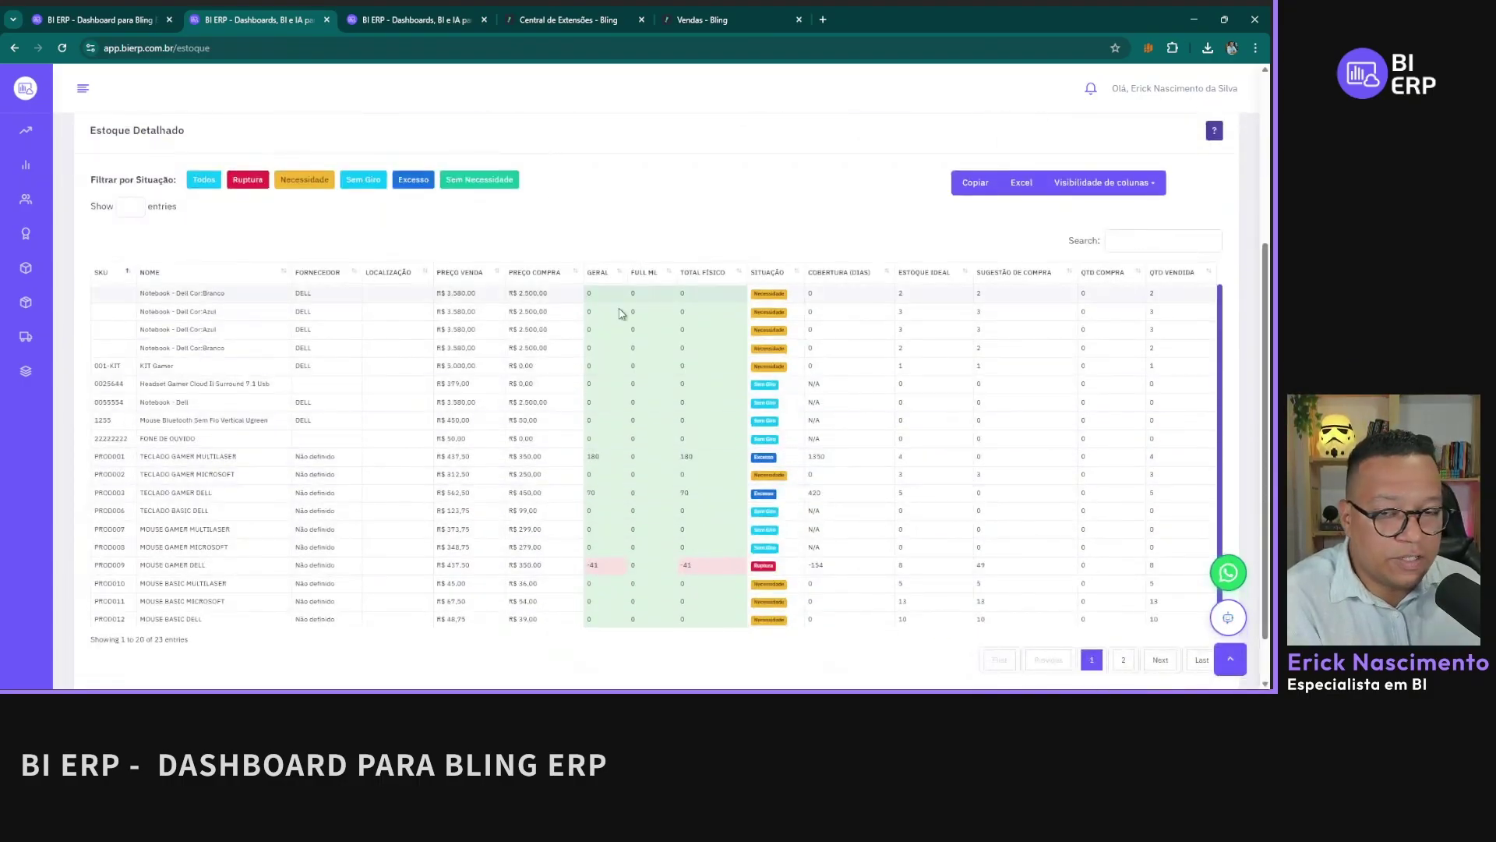
{"action": "scroll", "coordinate": [558, 536], "scroll_direction": "up", "scroll_amount": 3}
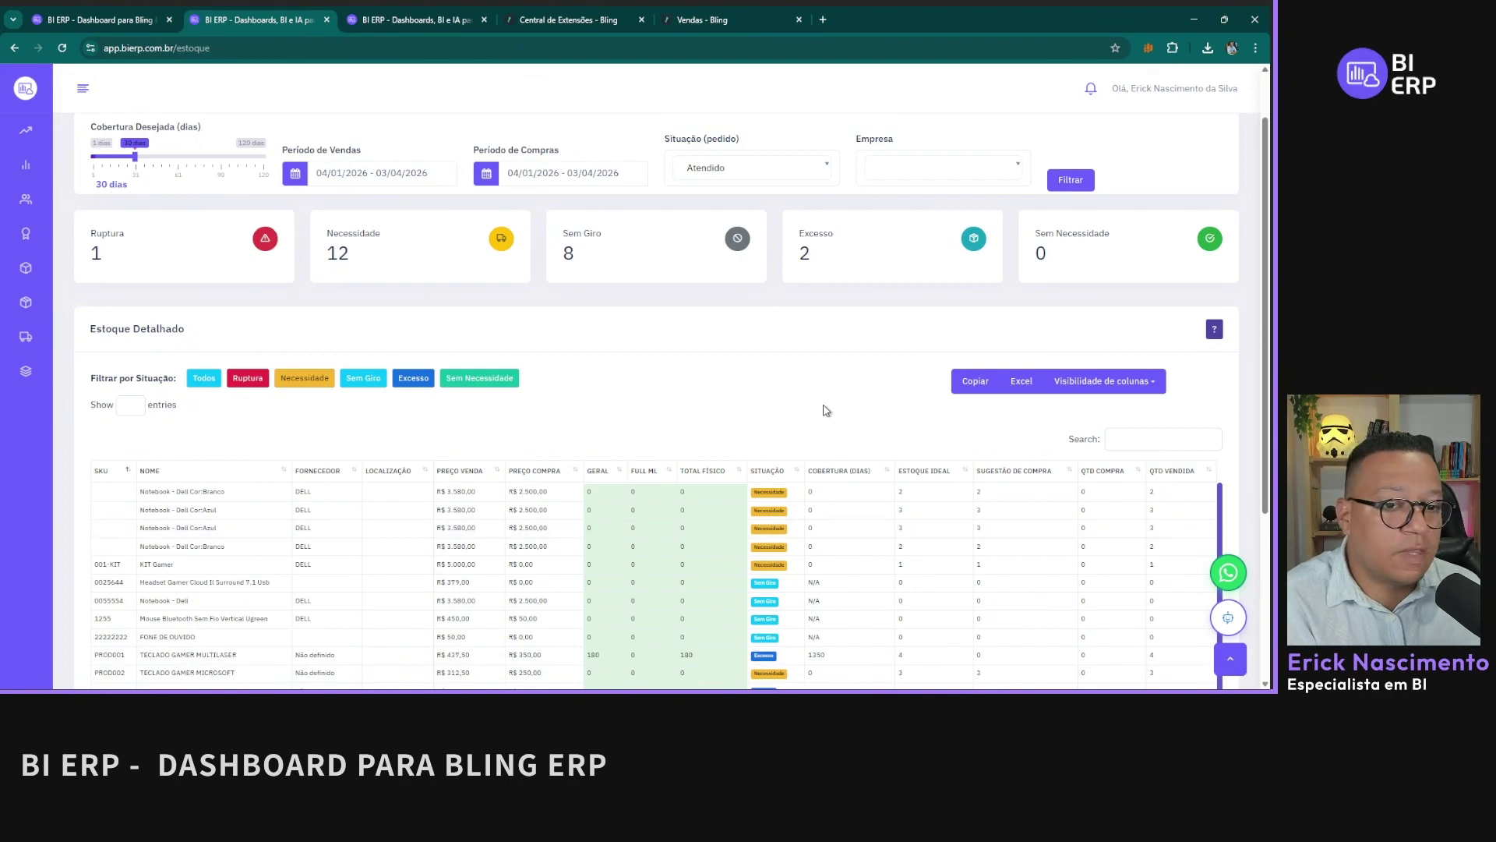
{"action": "scroll", "coordinate": [751, 352], "scroll_direction": "down", "scroll_amount": 3}
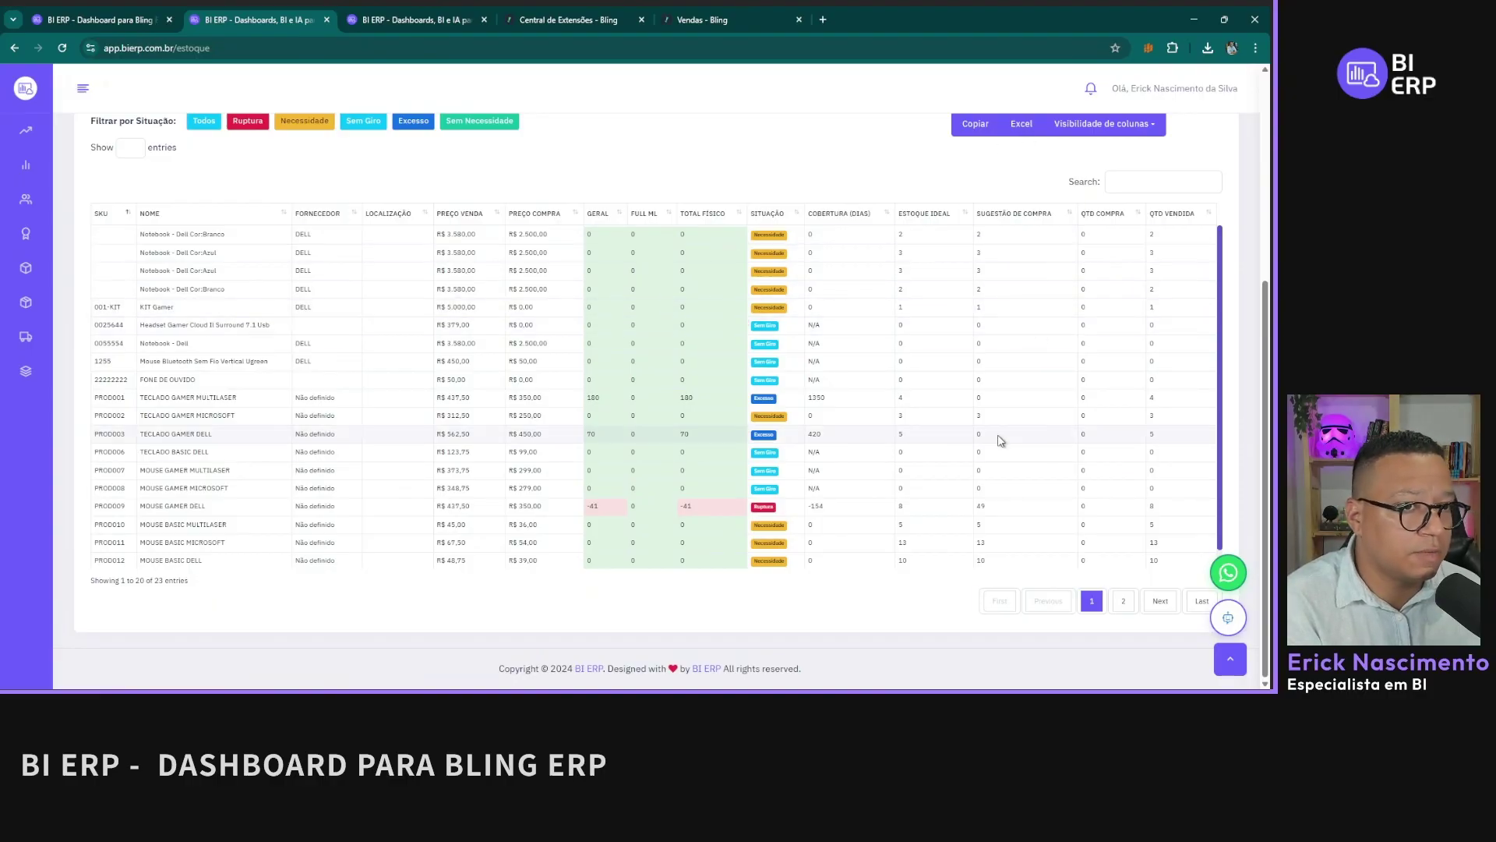
{"action": "scroll", "coordinate": [558, 424], "scroll_direction": "down", "scroll_amount": 1}
{"action": "scroll", "coordinate": [558, 424], "scroll_direction": "up", "scroll_amount": 5}
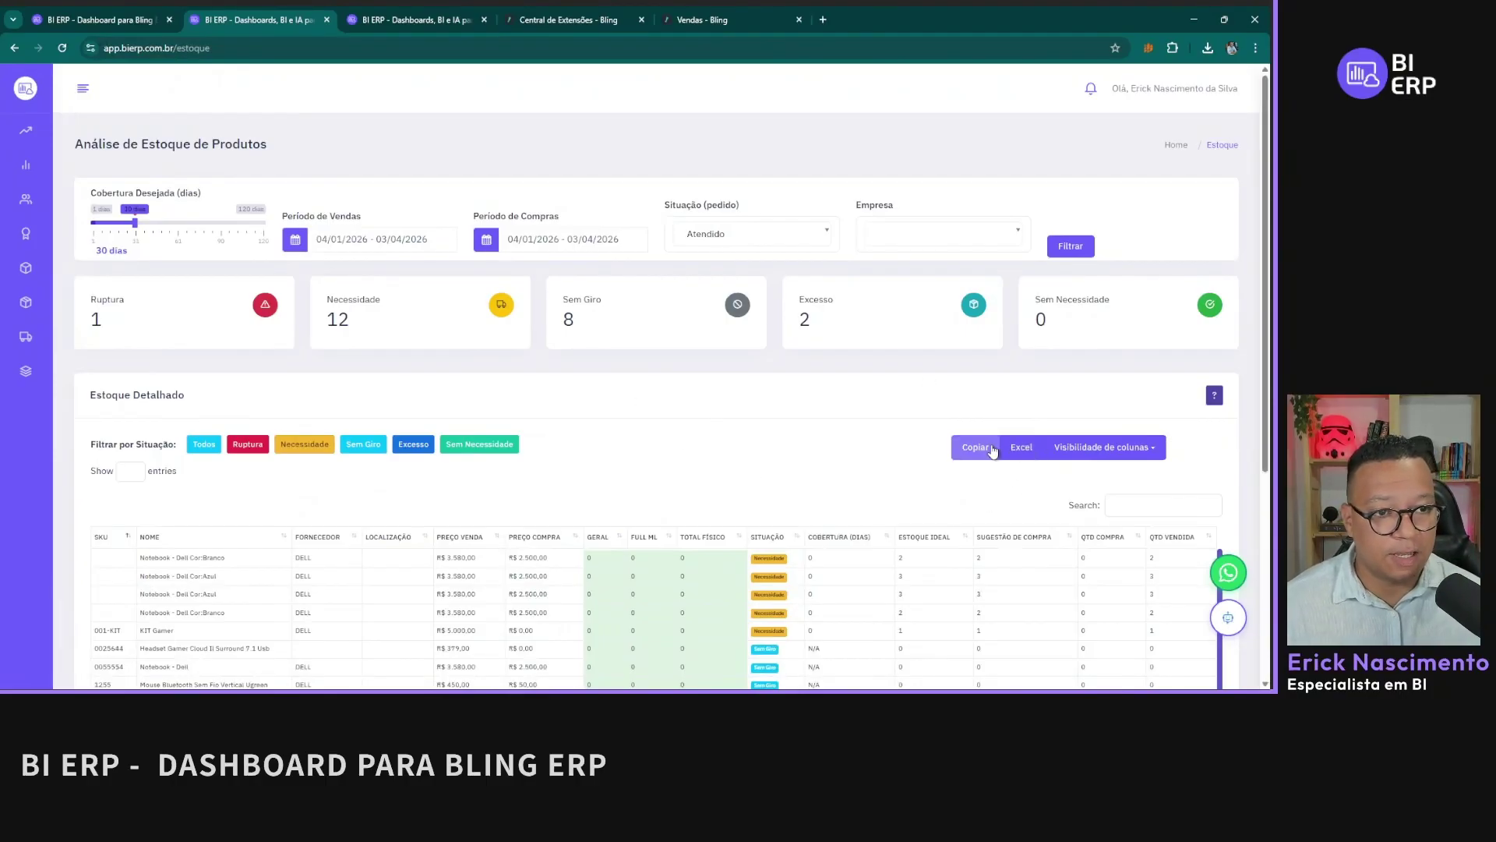
{"action": "scroll", "coordinate": [510, 384], "scroll_direction": "down", "scroll_amount": 4}
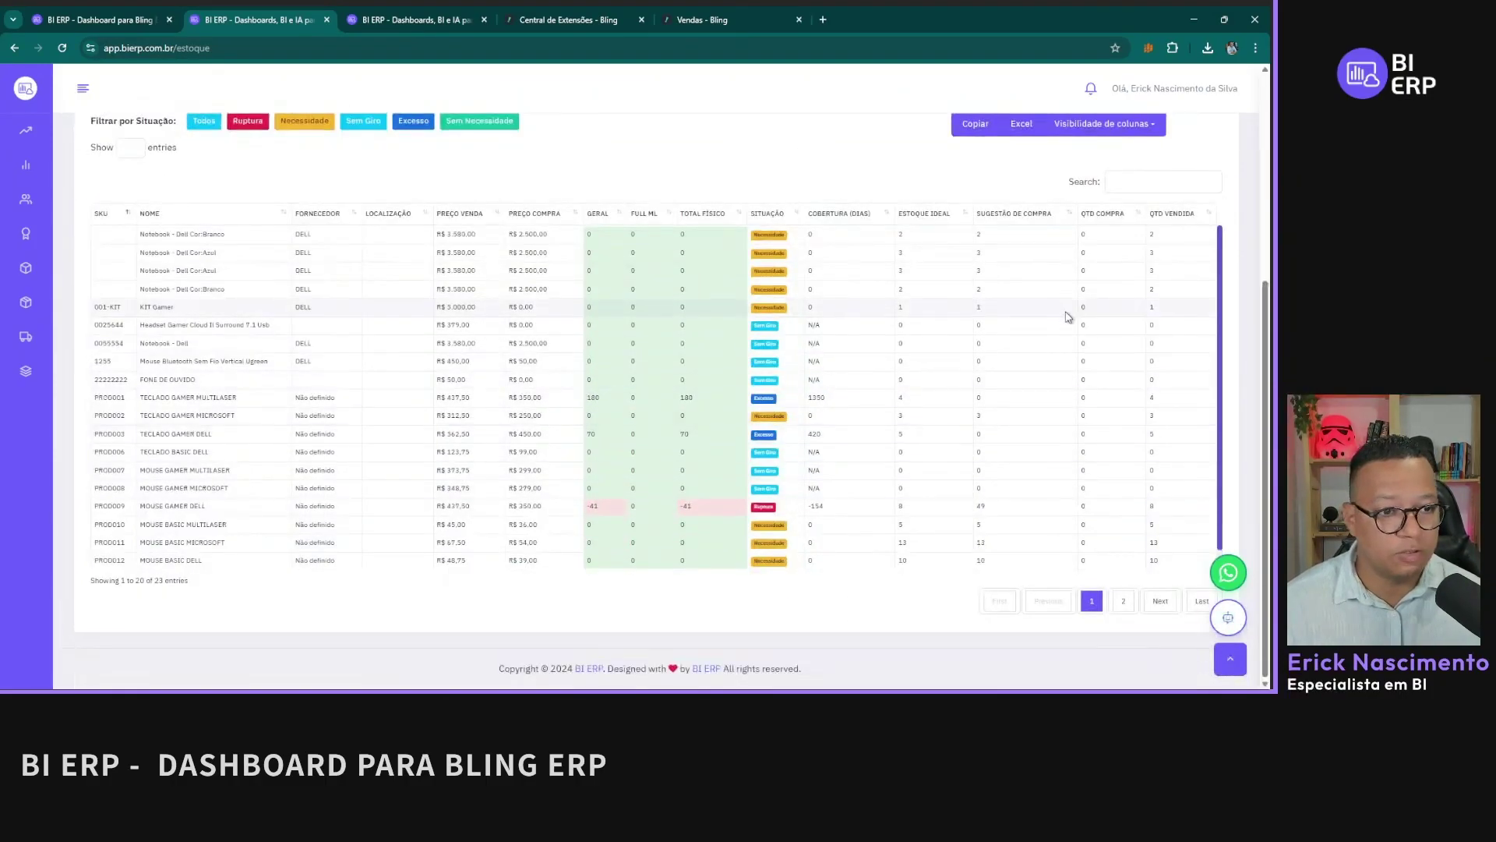
{"action": "scroll", "coordinate": [1067, 316], "scroll_direction": "up", "scroll_amount": 2}
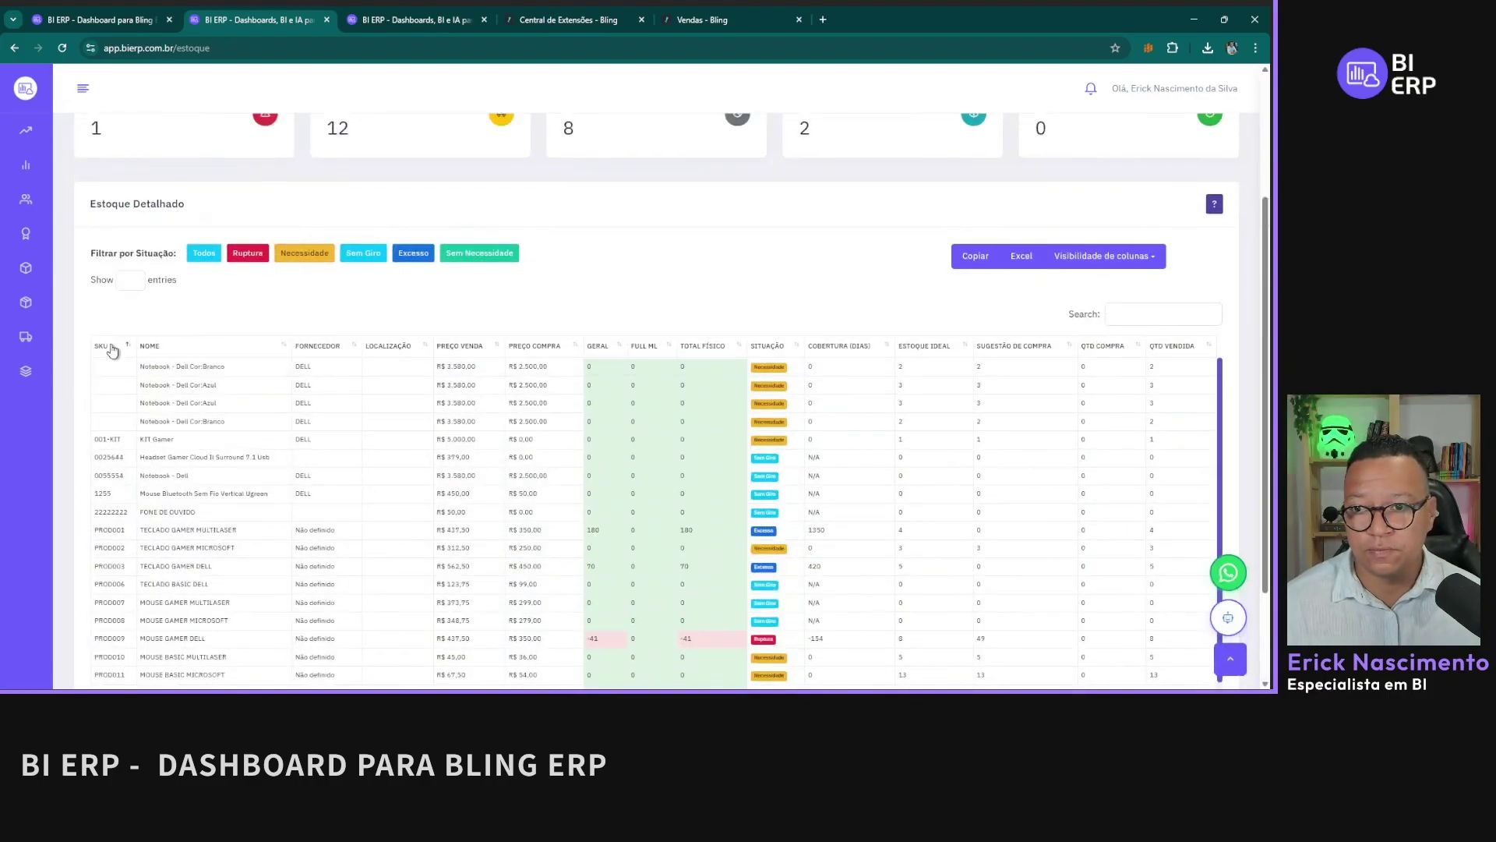
{"action": "mouse_move", "coordinate": [43, 358]}
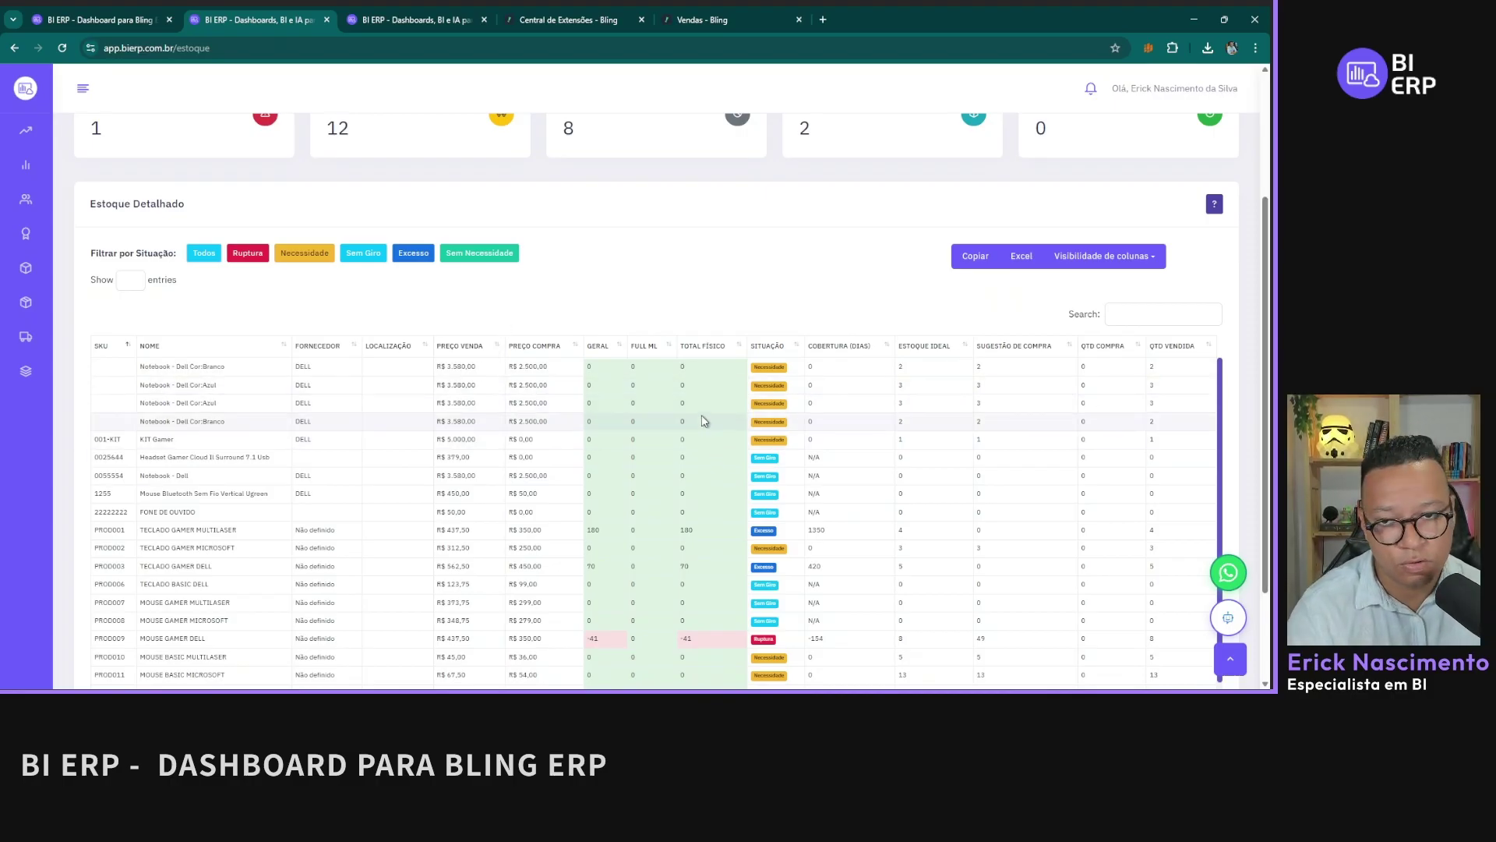
{"action": "scroll", "coordinate": [708, 241], "scroll_direction": "up", "scroll_amount": 2}
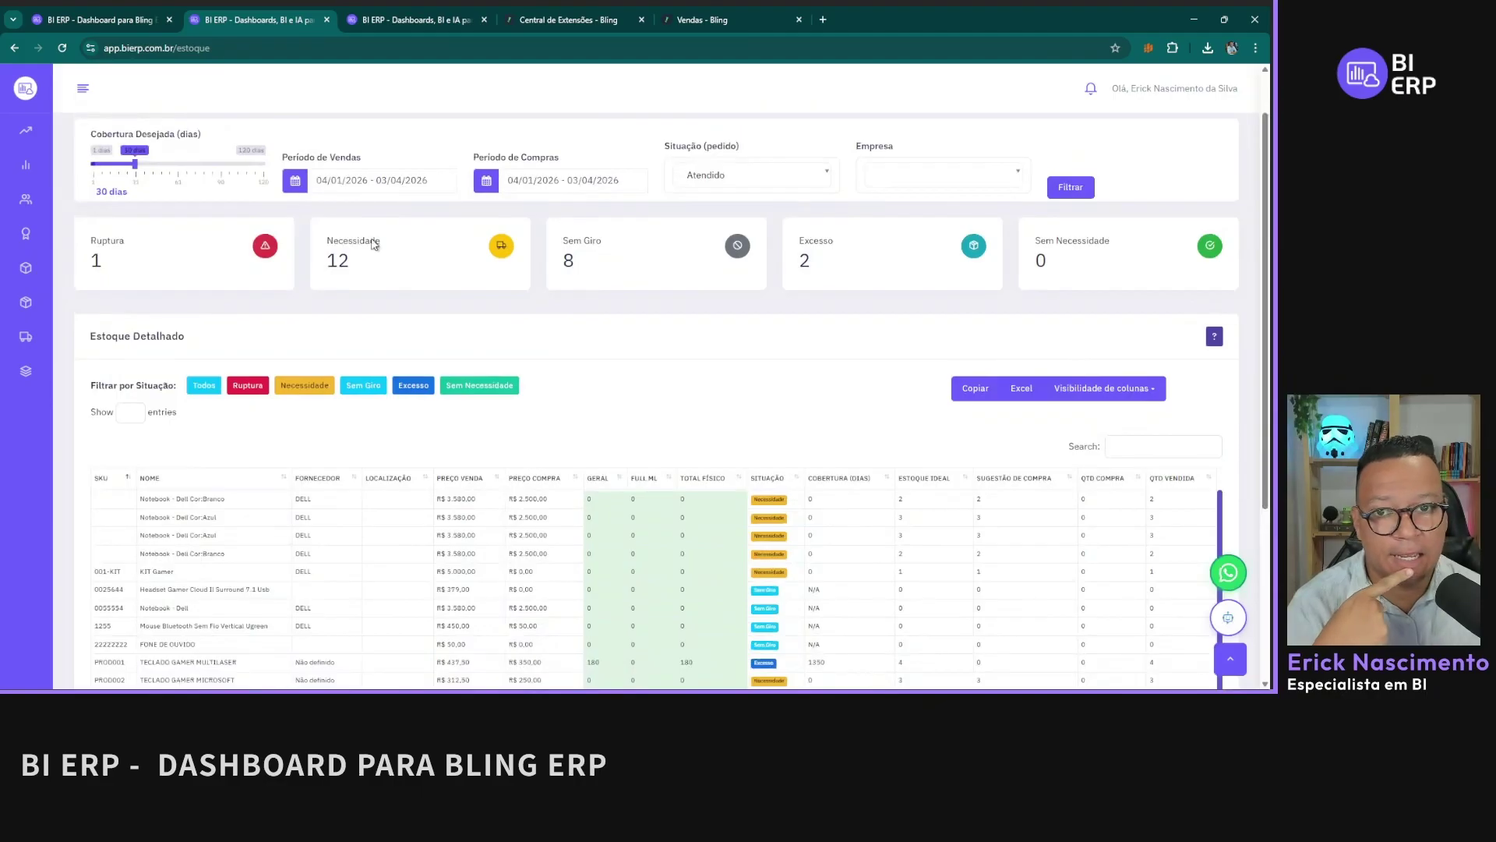
{"action": "scroll", "coordinate": [201, 216], "scroll_direction": "down", "scroll_amount": 3}
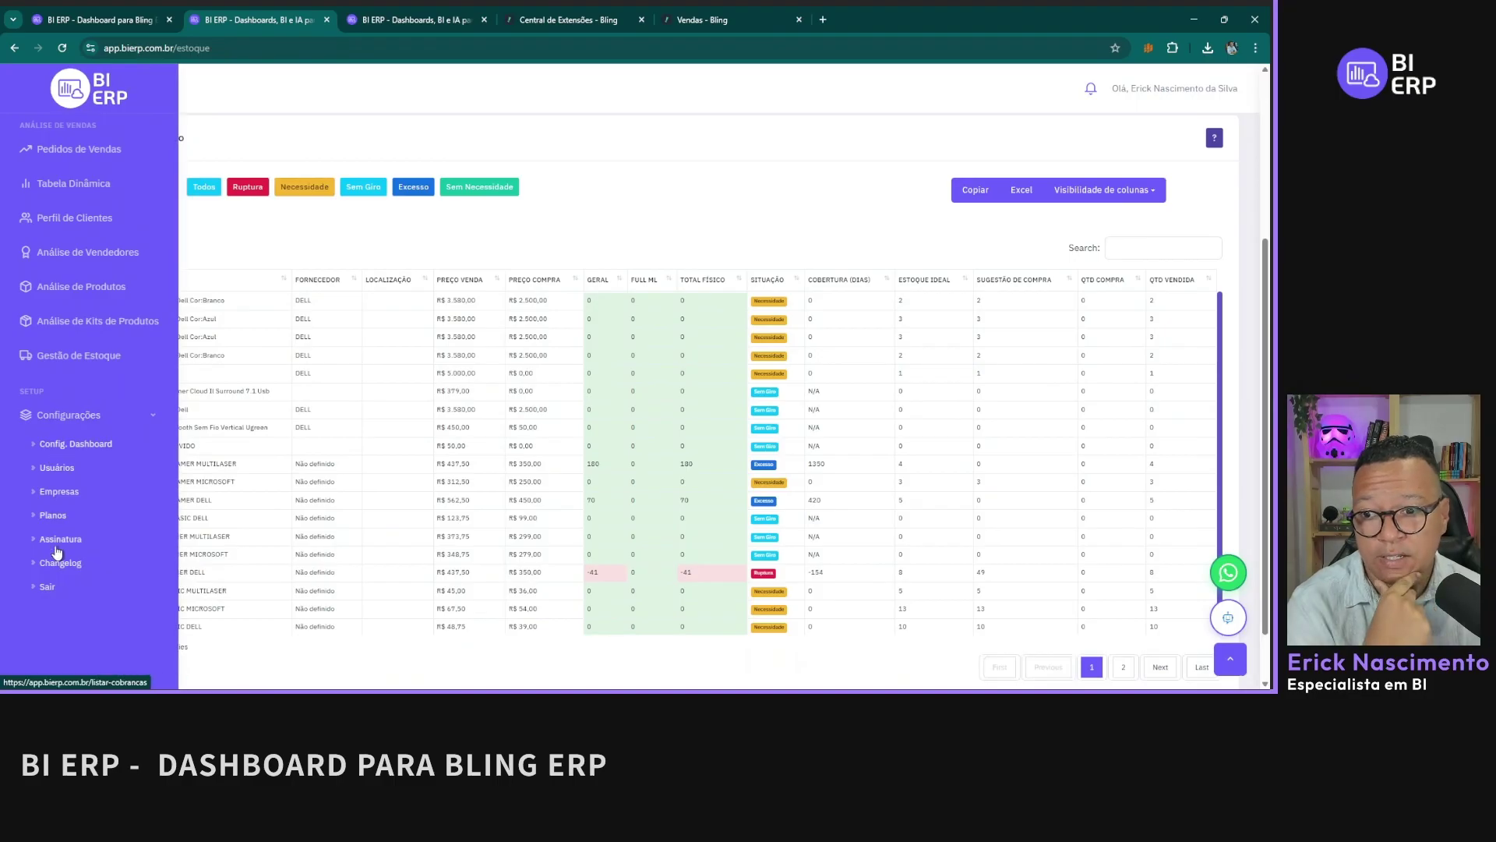
Step: Open the Changelog in a new browser tab and read through its history of changes
{"action": "left_click", "coordinate": [62, 563]}
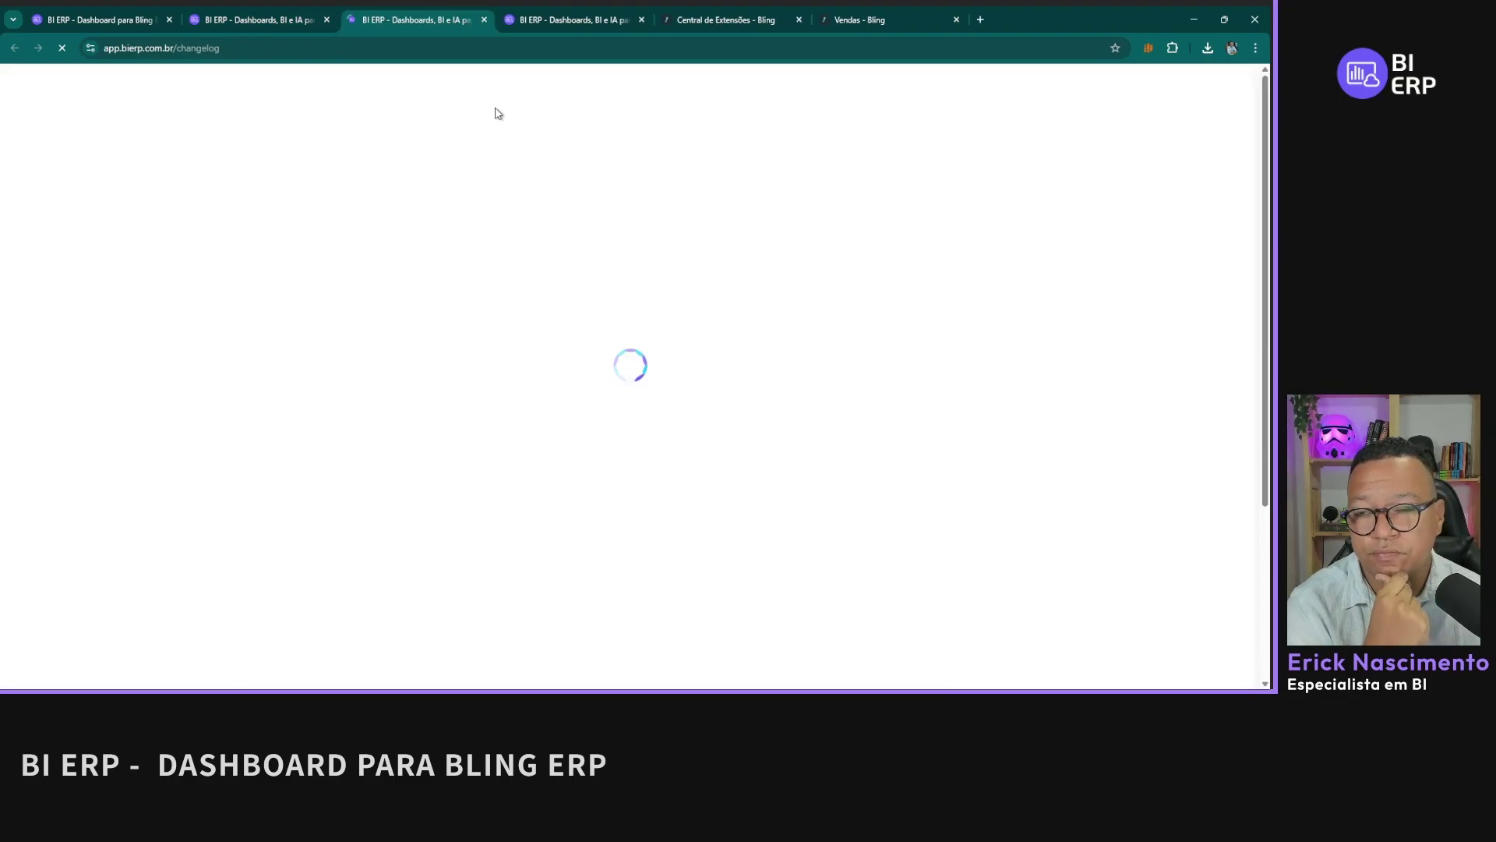
{"action": "scroll", "coordinate": [456, 362], "scroll_direction": "down", "scroll_amount": 3}
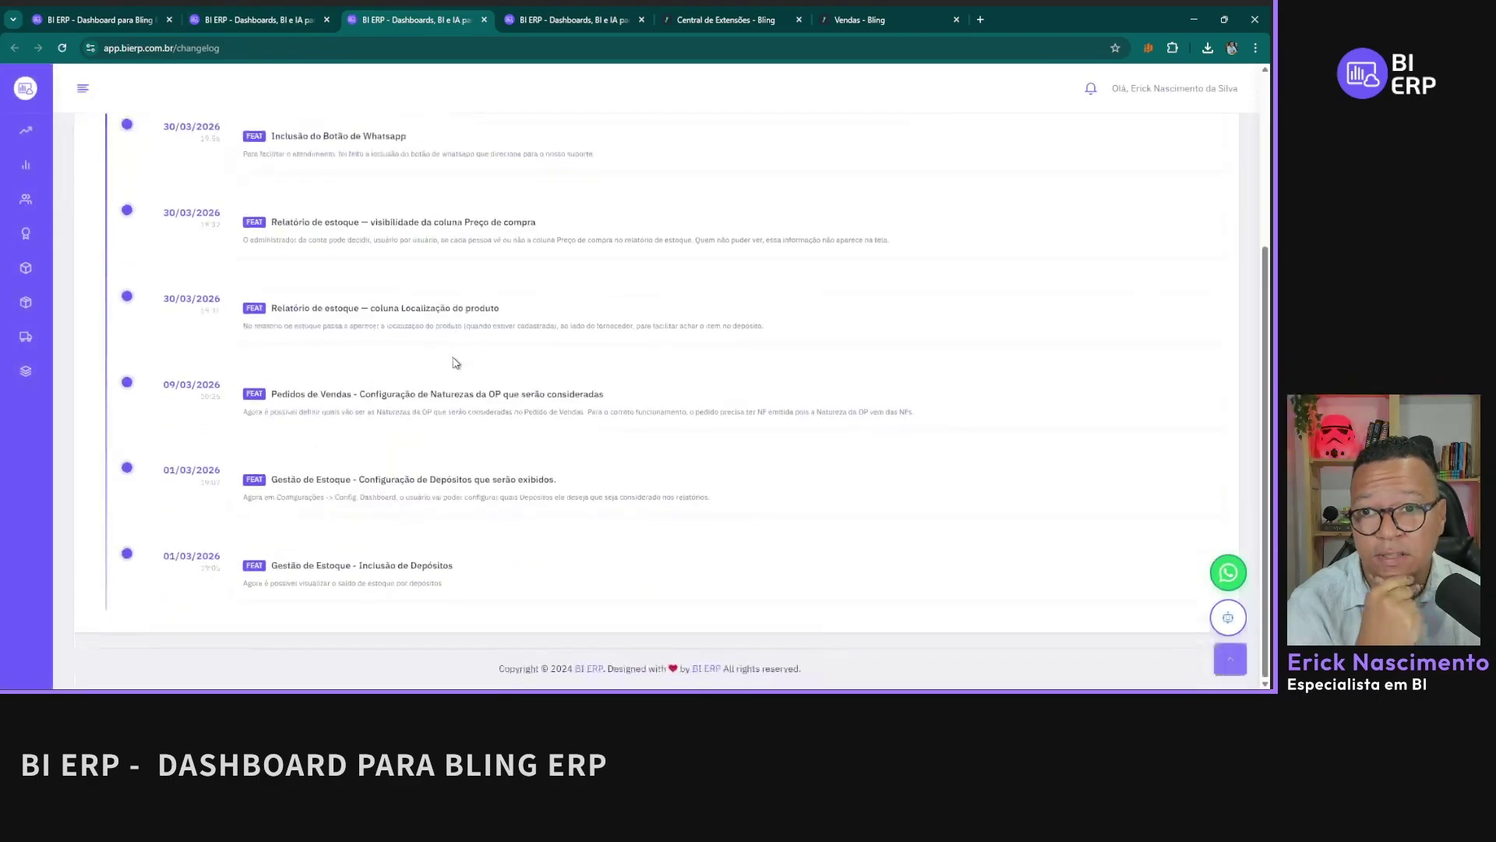
{"action": "scroll", "coordinate": [456, 363], "scroll_direction": "up", "scroll_amount": 3}
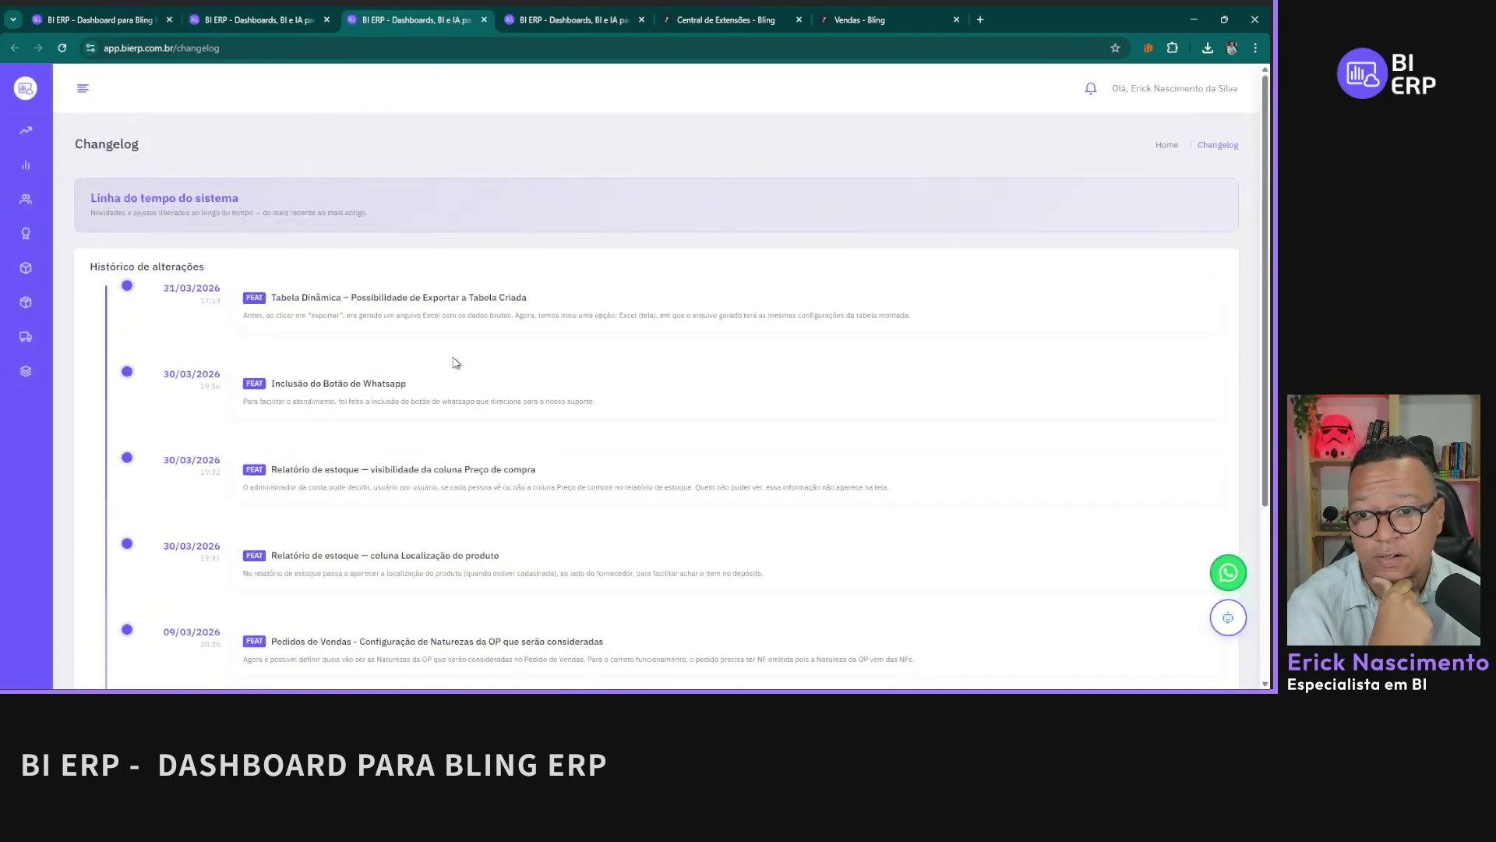
{"action": "scroll", "coordinate": [455, 362], "scroll_direction": "down", "scroll_amount": 3}
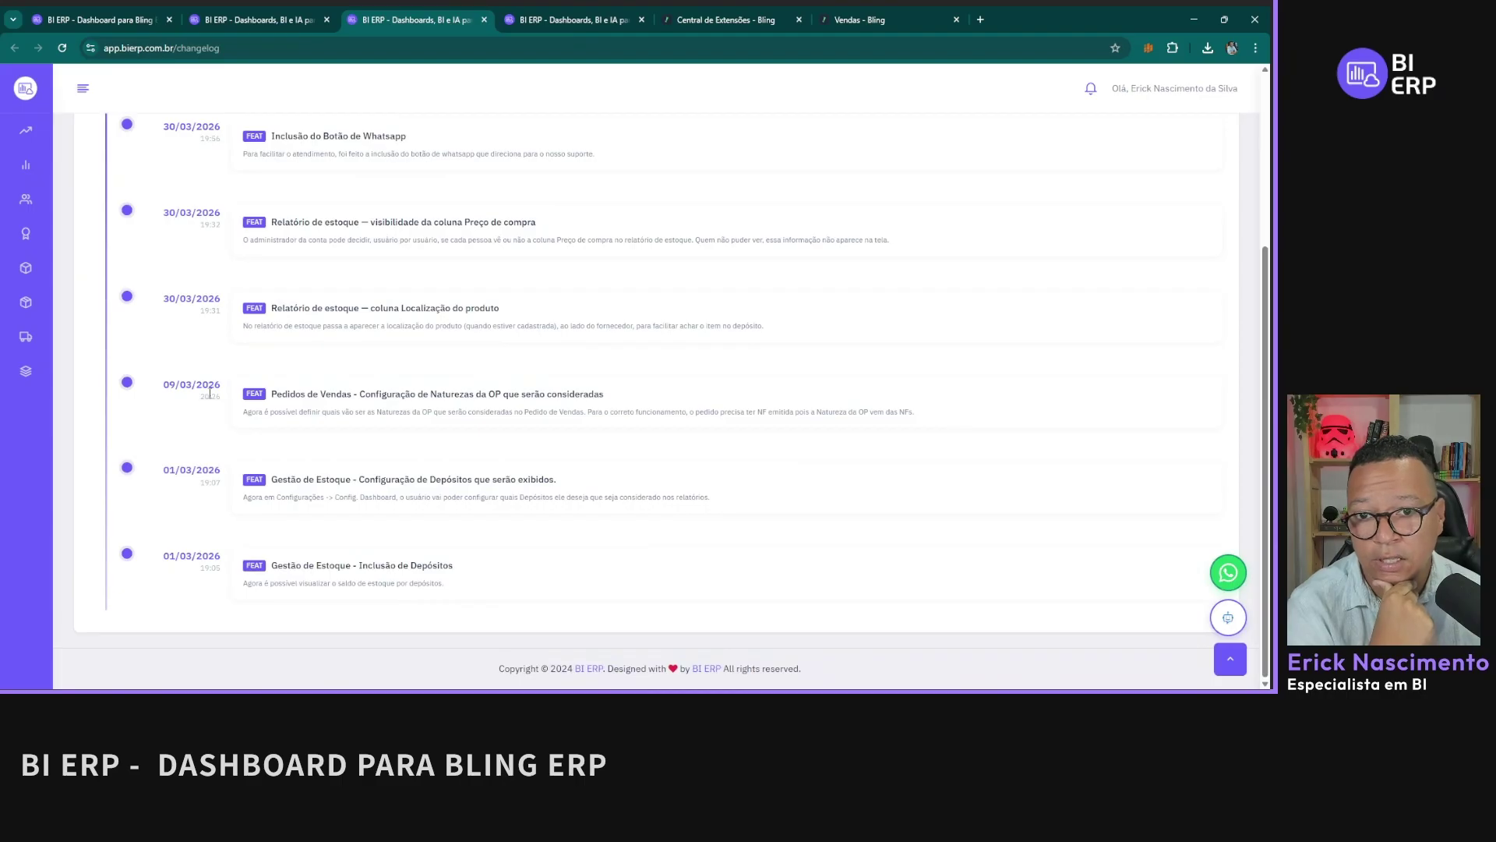
{"action": "scroll", "coordinate": [215, 348], "scroll_direction": "up", "scroll_amount": 3}
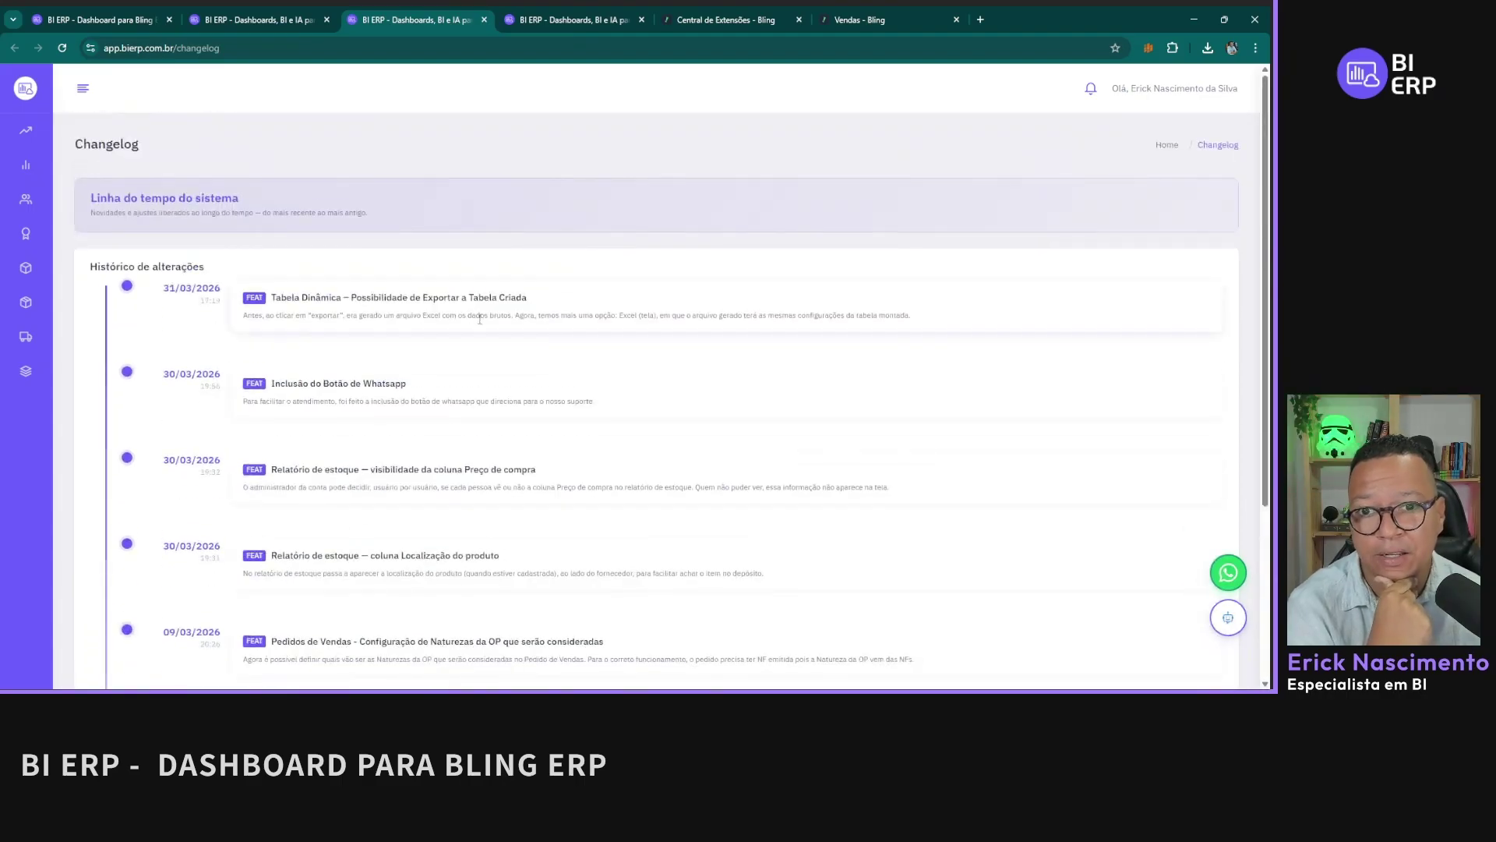
{"action": "scroll", "coordinate": [448, 314], "scroll_direction": "down", "scroll_amount": 2}
{"action": "scroll", "coordinate": [448, 312], "scroll_direction": "up", "scroll_amount": 2}
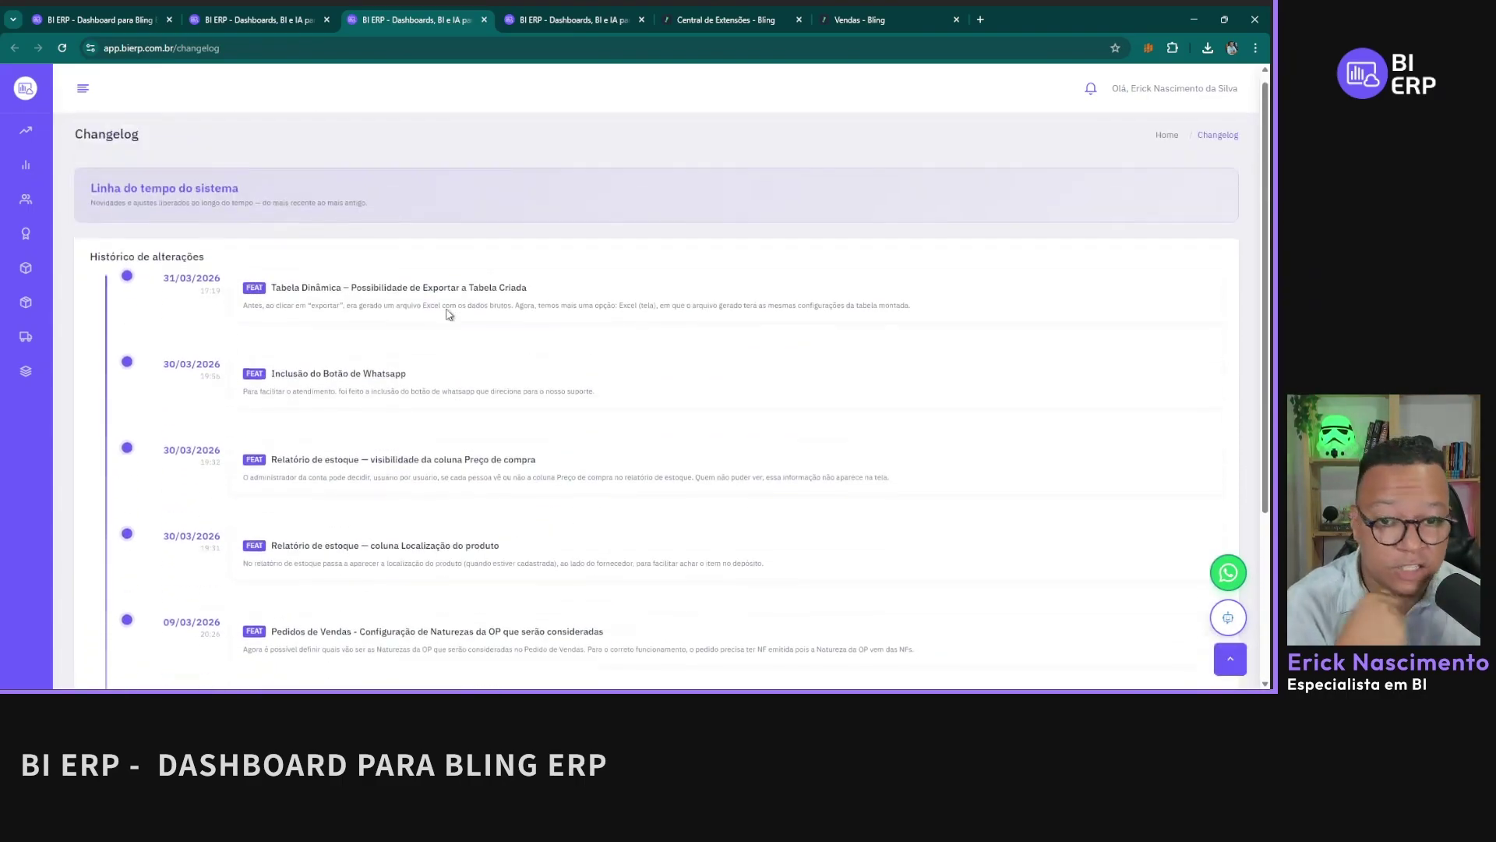
{"action": "scroll", "coordinate": [199, 261], "scroll_direction": "down", "scroll_amount": 3}
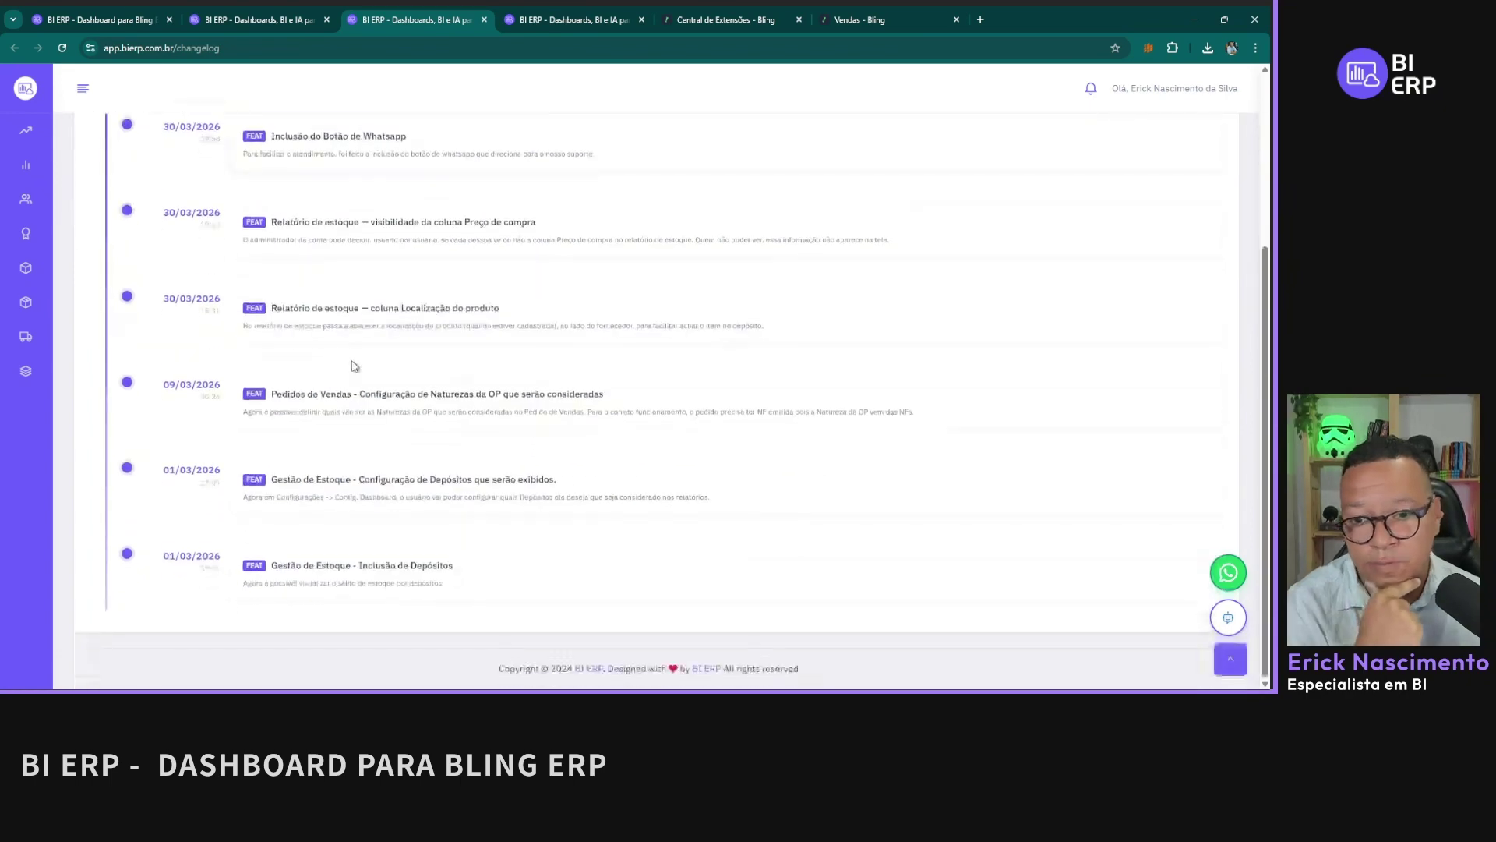
Step: Highlight the changelog entry on configuring the Naturezas da OP considered in Pedidos de Vendas, and return to the newest entries
{"action": "double_click", "coordinate": [397, 394]}
{"action": "triple_click", "coordinate": [398, 394]}
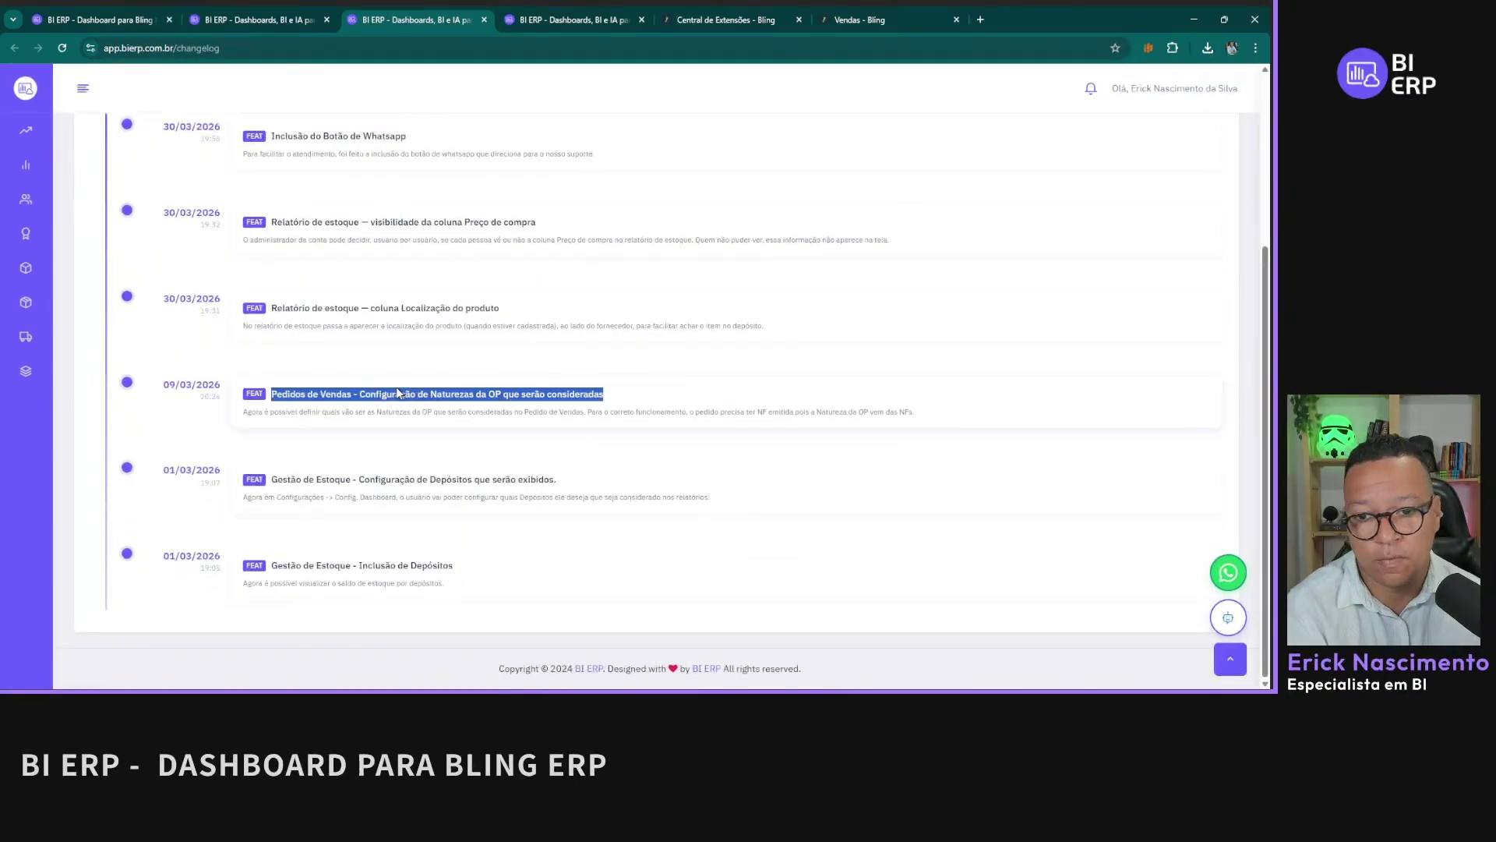
{"action": "scroll", "coordinate": [397, 393], "scroll_direction": "up", "scroll_amount": 1}
{"action": "scroll", "coordinate": [391, 376], "scroll_direction": "up", "scroll_amount": 3}
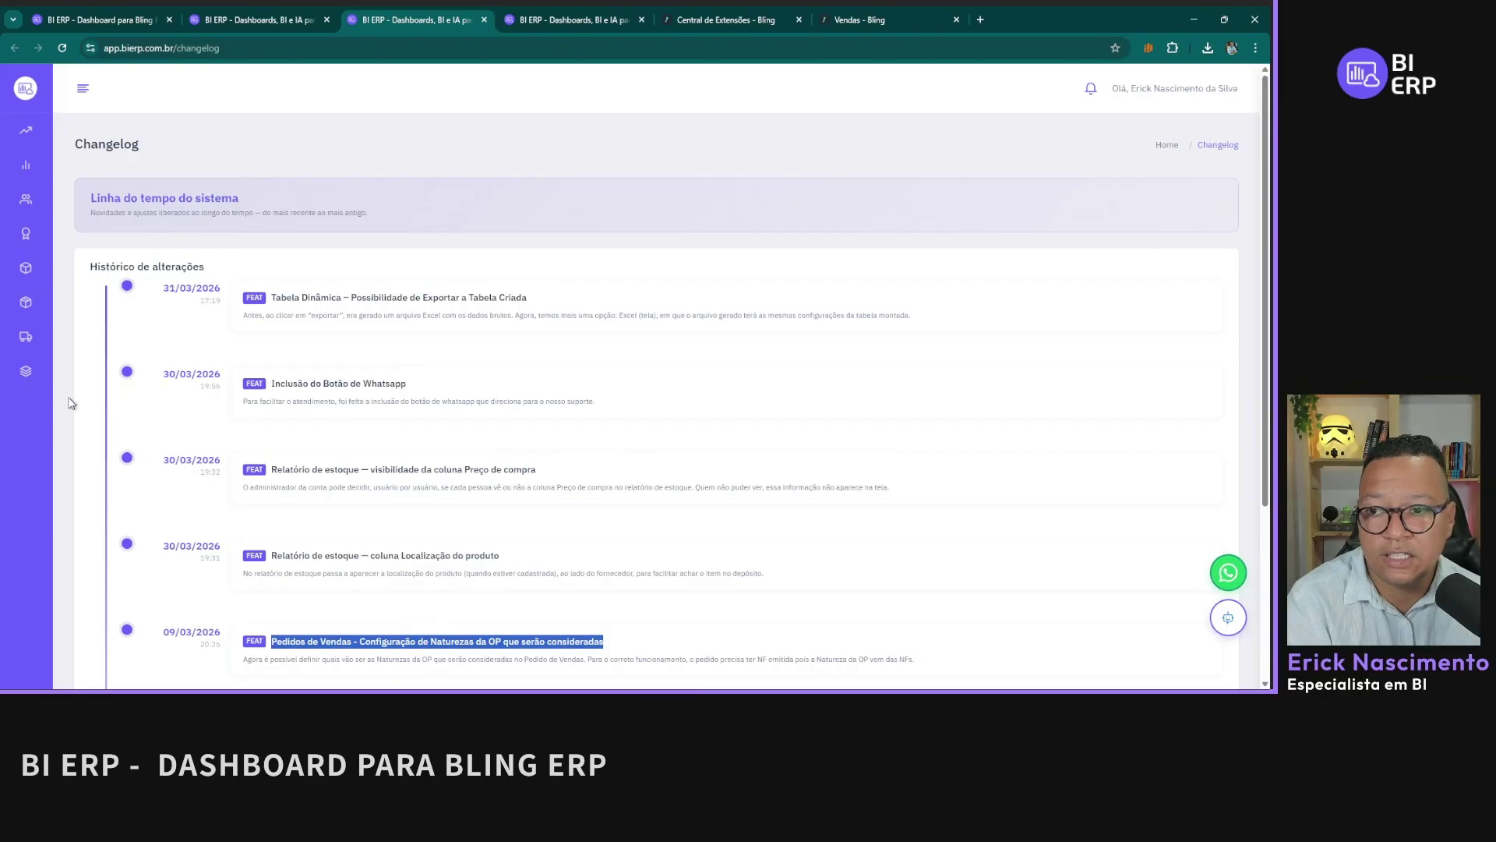
Step: Look over the site's list of analyses and toggle its Configurações section
{"action": "mouse_move", "coordinate": [50, 335]}
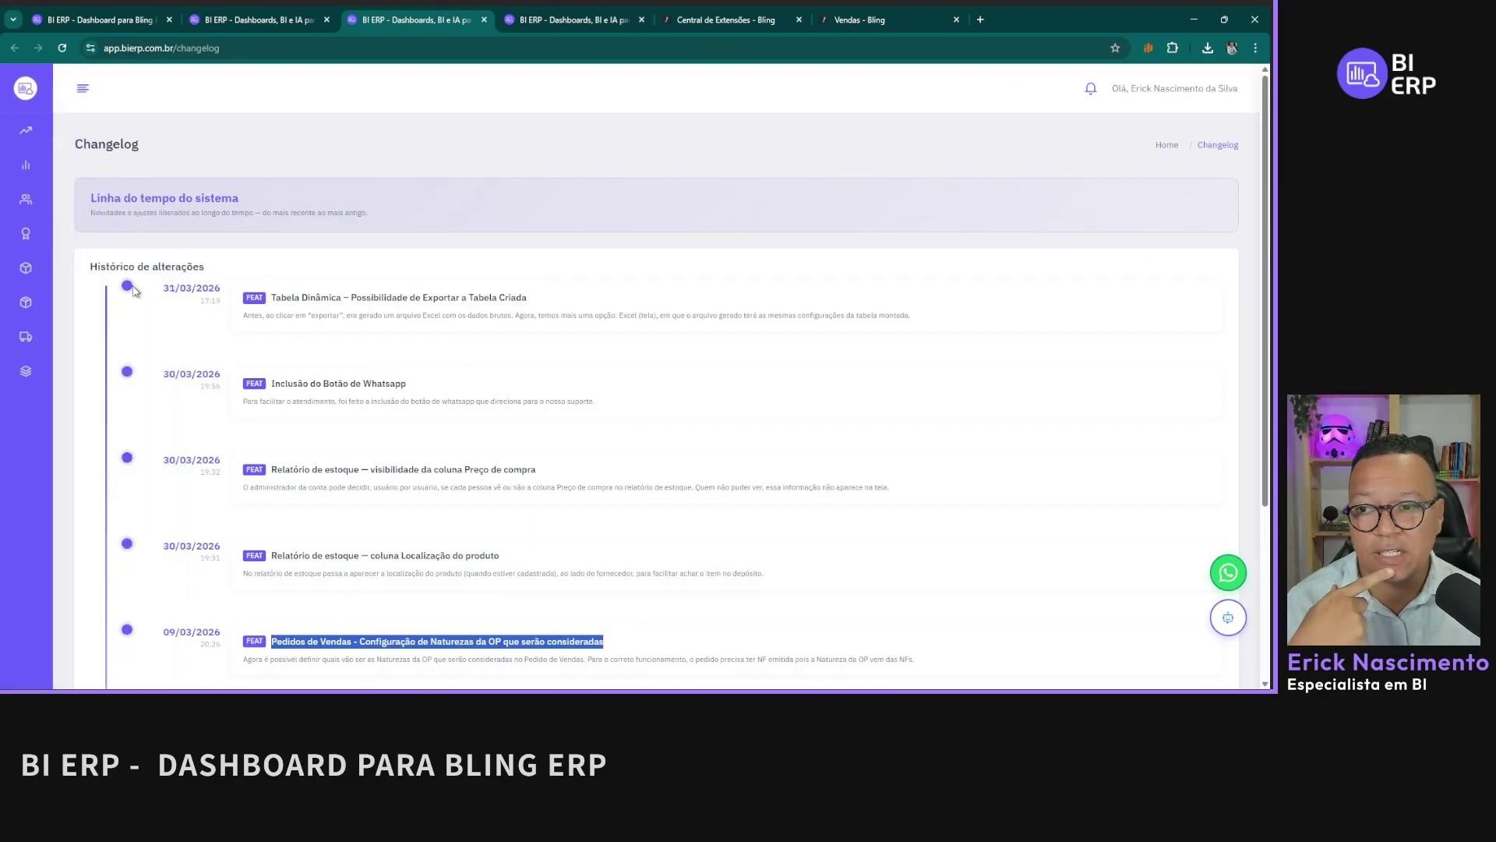
{"action": "mouse_move", "coordinate": [25, 321]}
{"action": "left_click", "coordinate": [85, 425]}
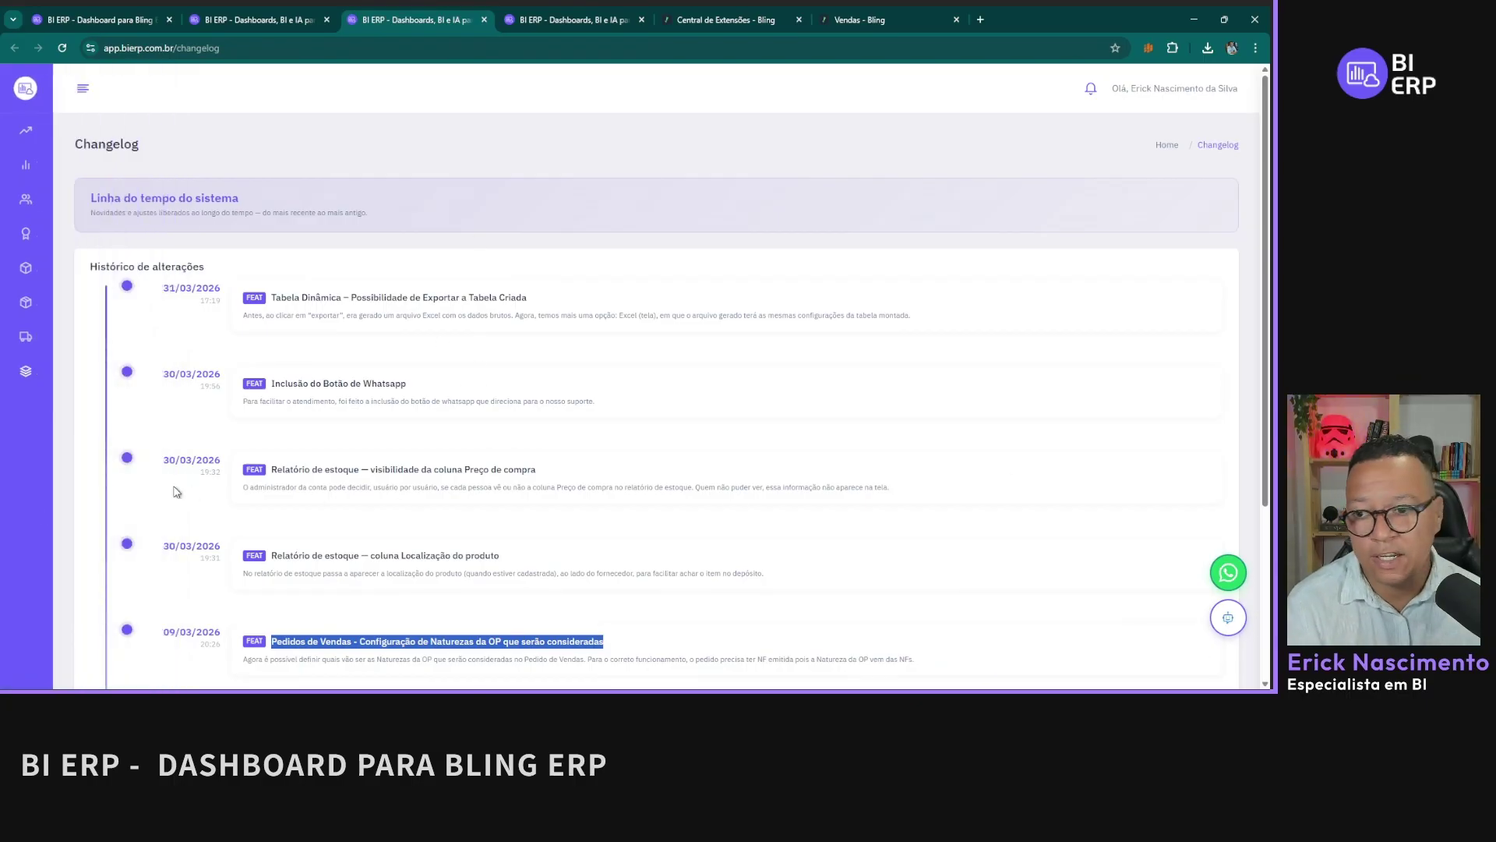
Step: Open the list of connected companies, open the company's Apelido for editing, and cancel the edit
{"action": "mouse_move", "coordinate": [14, 407]}
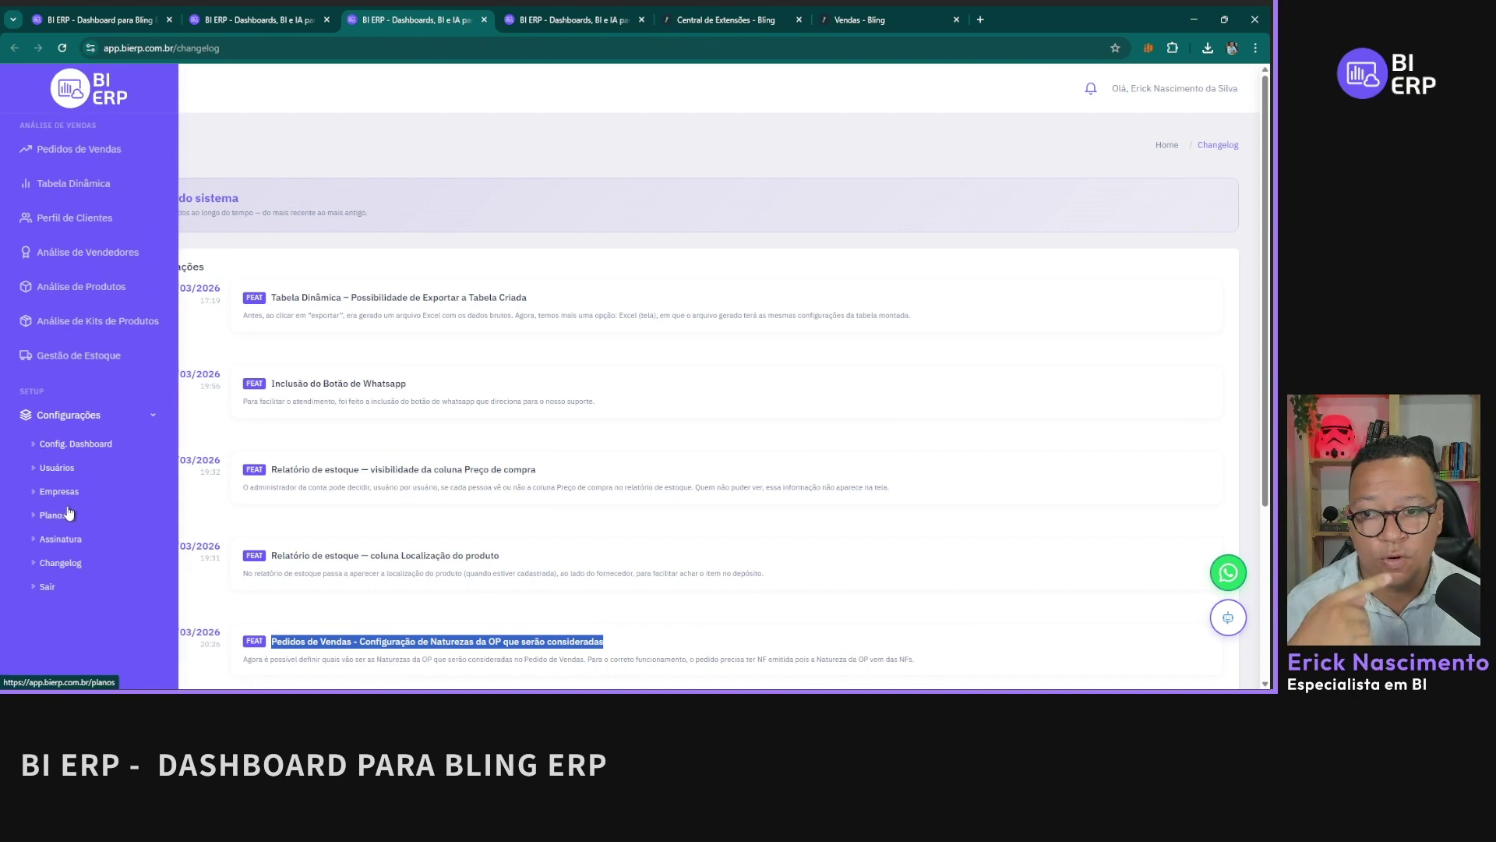
{"action": "left_click", "coordinate": [68, 500]}
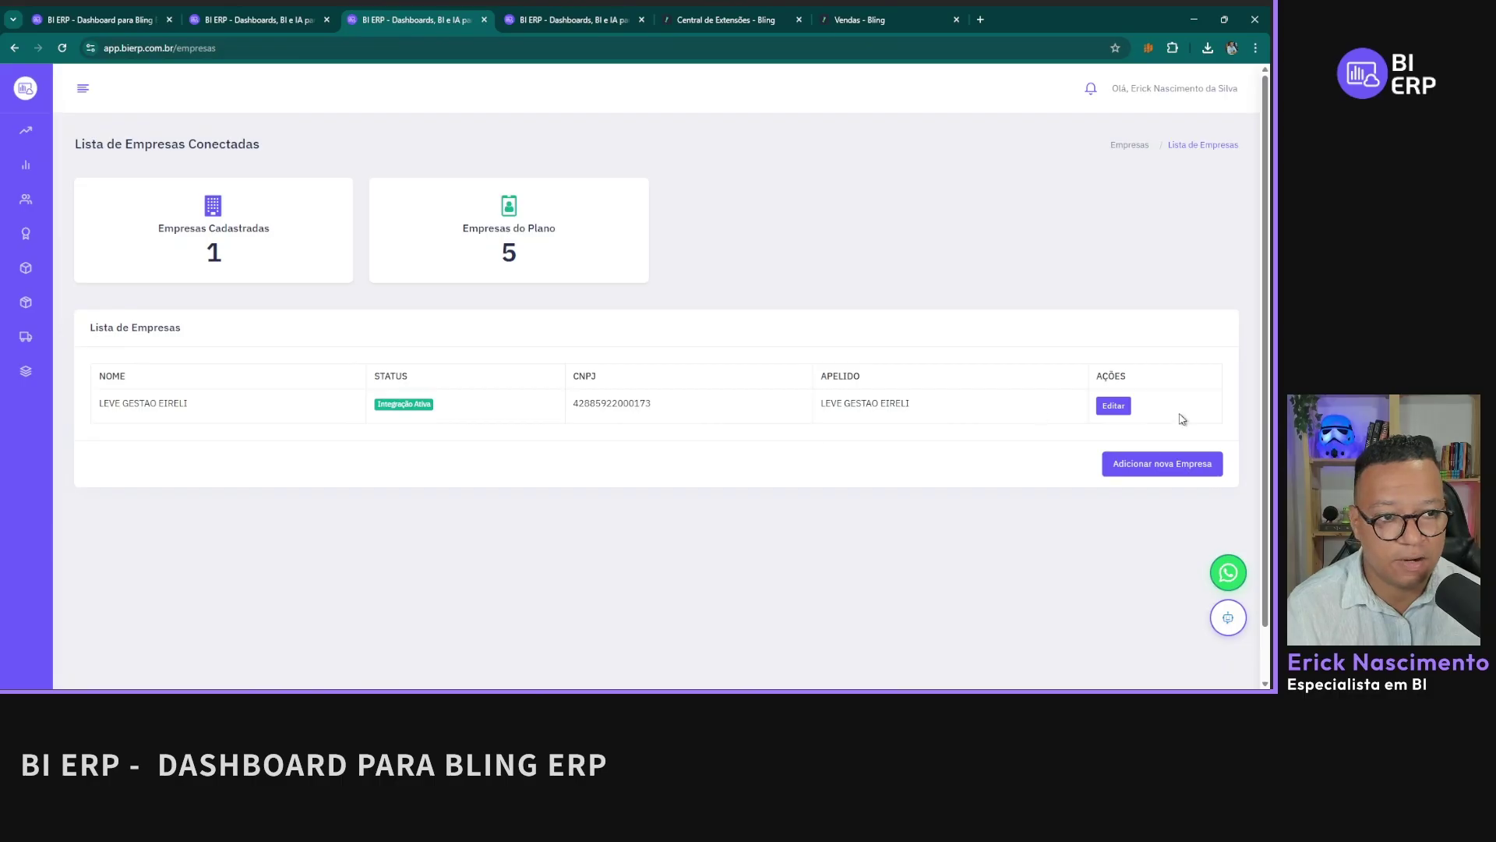
{"action": "left_click", "coordinate": [1113, 405]}
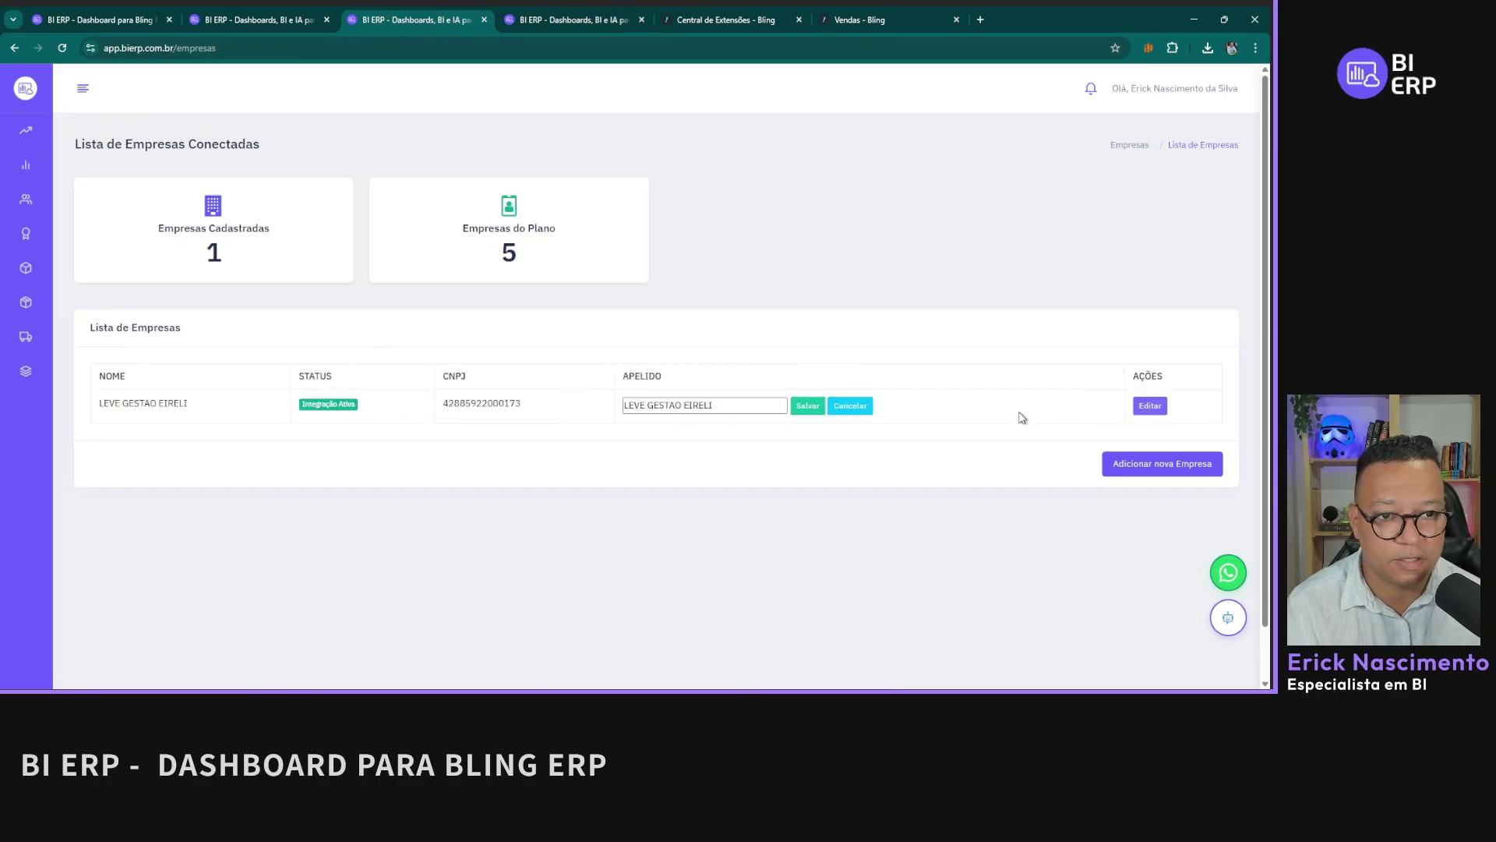
{"action": "triple_click", "coordinate": [654, 405]}
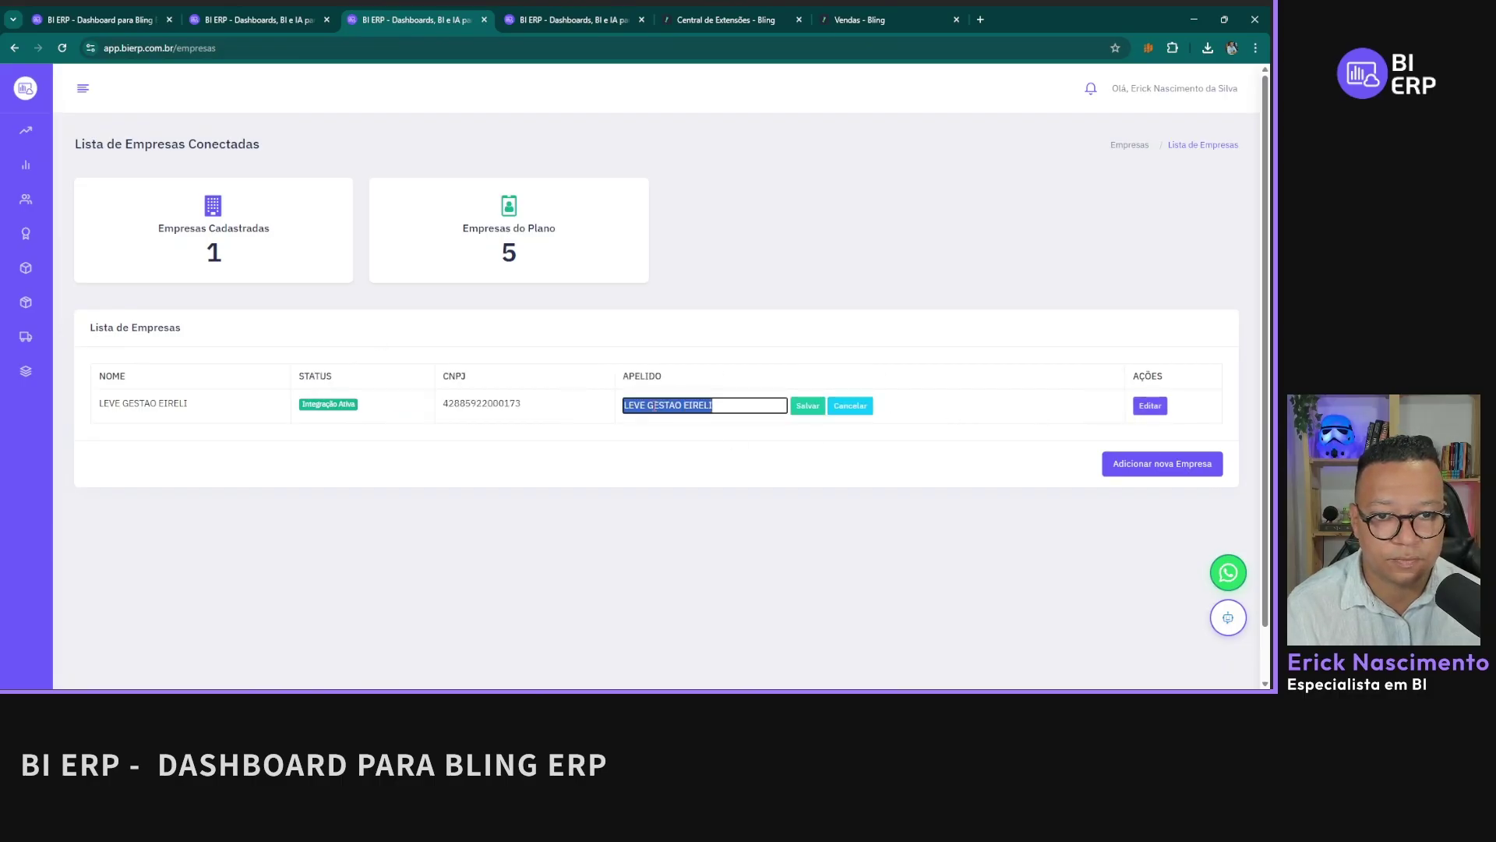
{"action": "left_click", "coordinate": [849, 405]}
Step: Open the Usuários management page and dismiss its user limit notice
{"action": "mouse_move", "coordinate": [19, 372]}
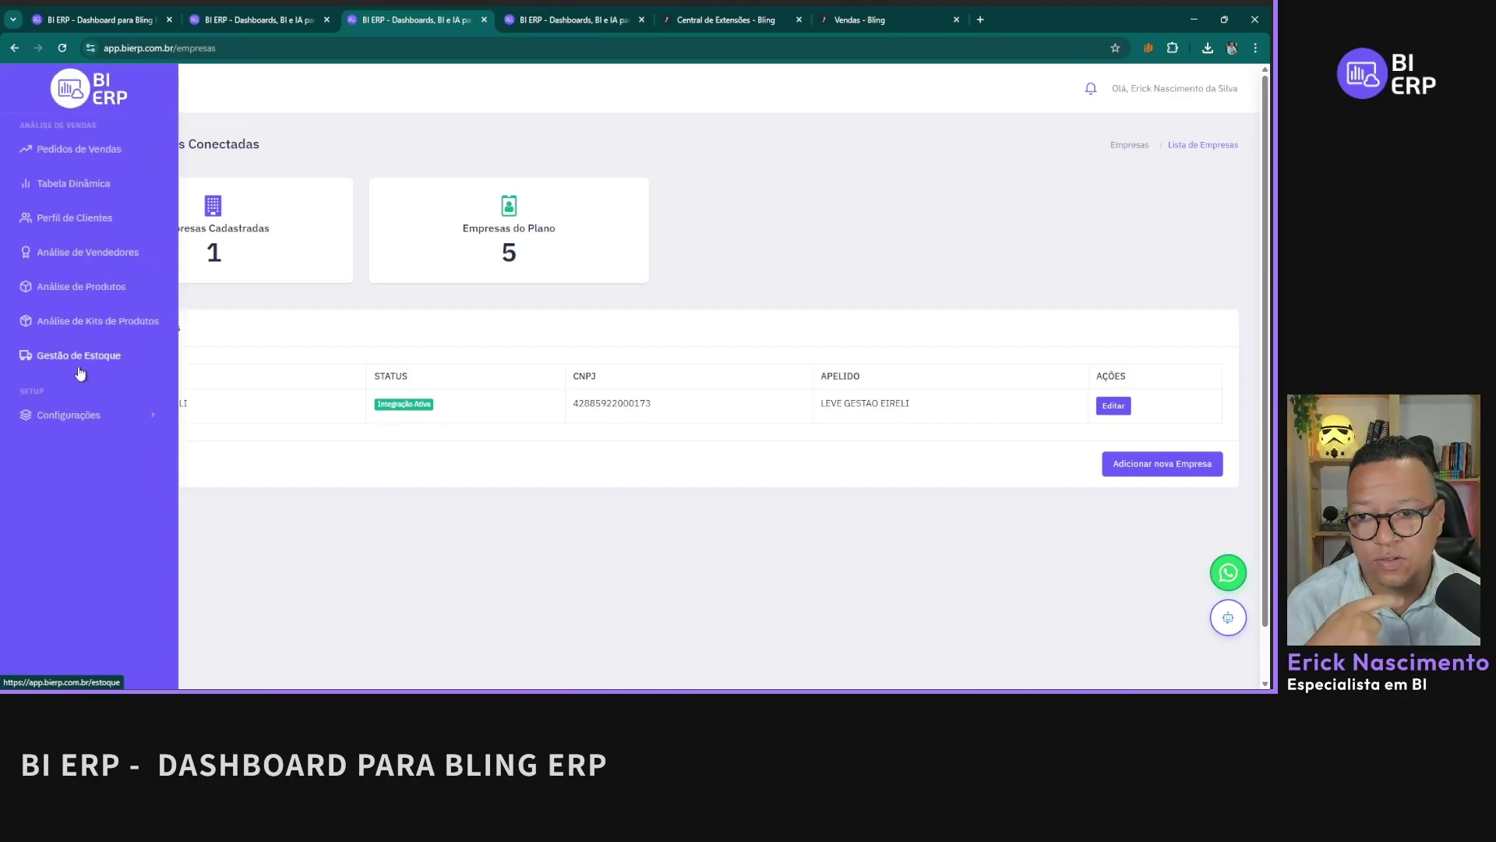
{"action": "left_click", "coordinate": [62, 427]}
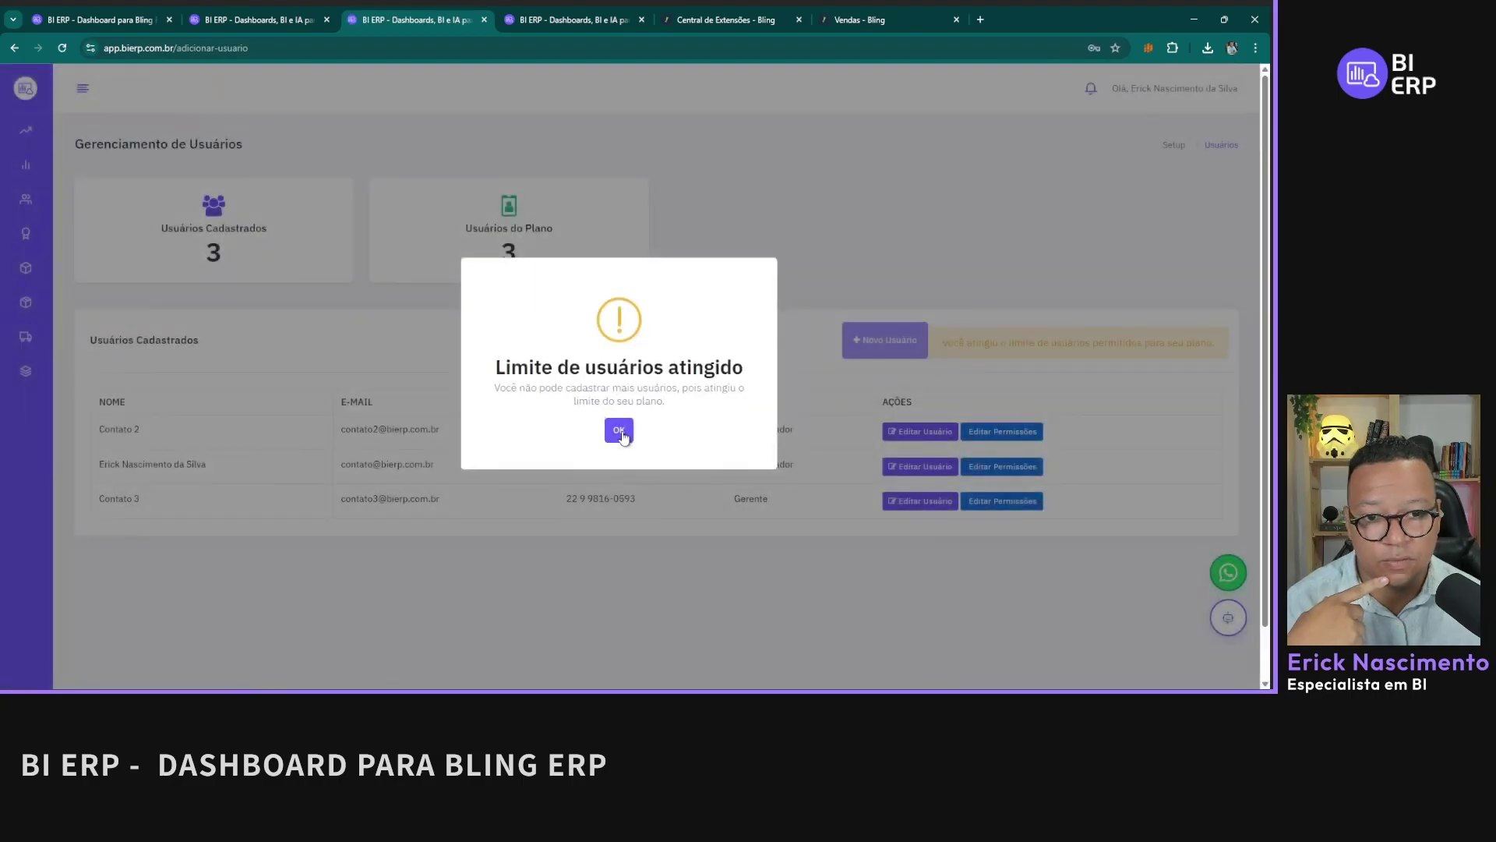
{"action": "left_click", "coordinate": [618, 431]}
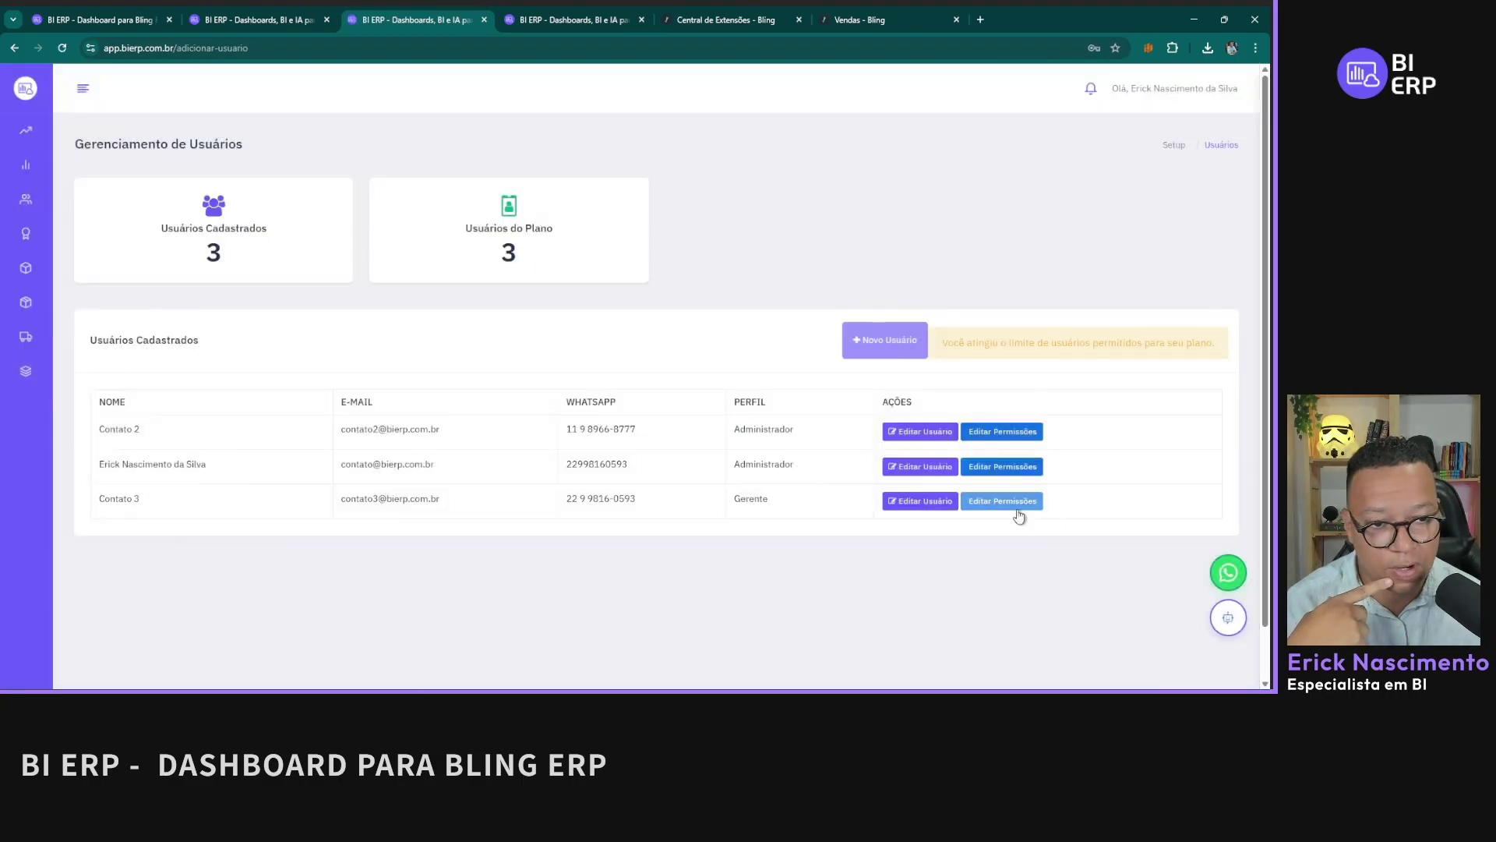
Step: Try the Gerente access profile for the user Contato 2 and close the form without saving
{"action": "left_click", "coordinate": [925, 435]}
{"action": "left_click", "coordinate": [678, 246]}
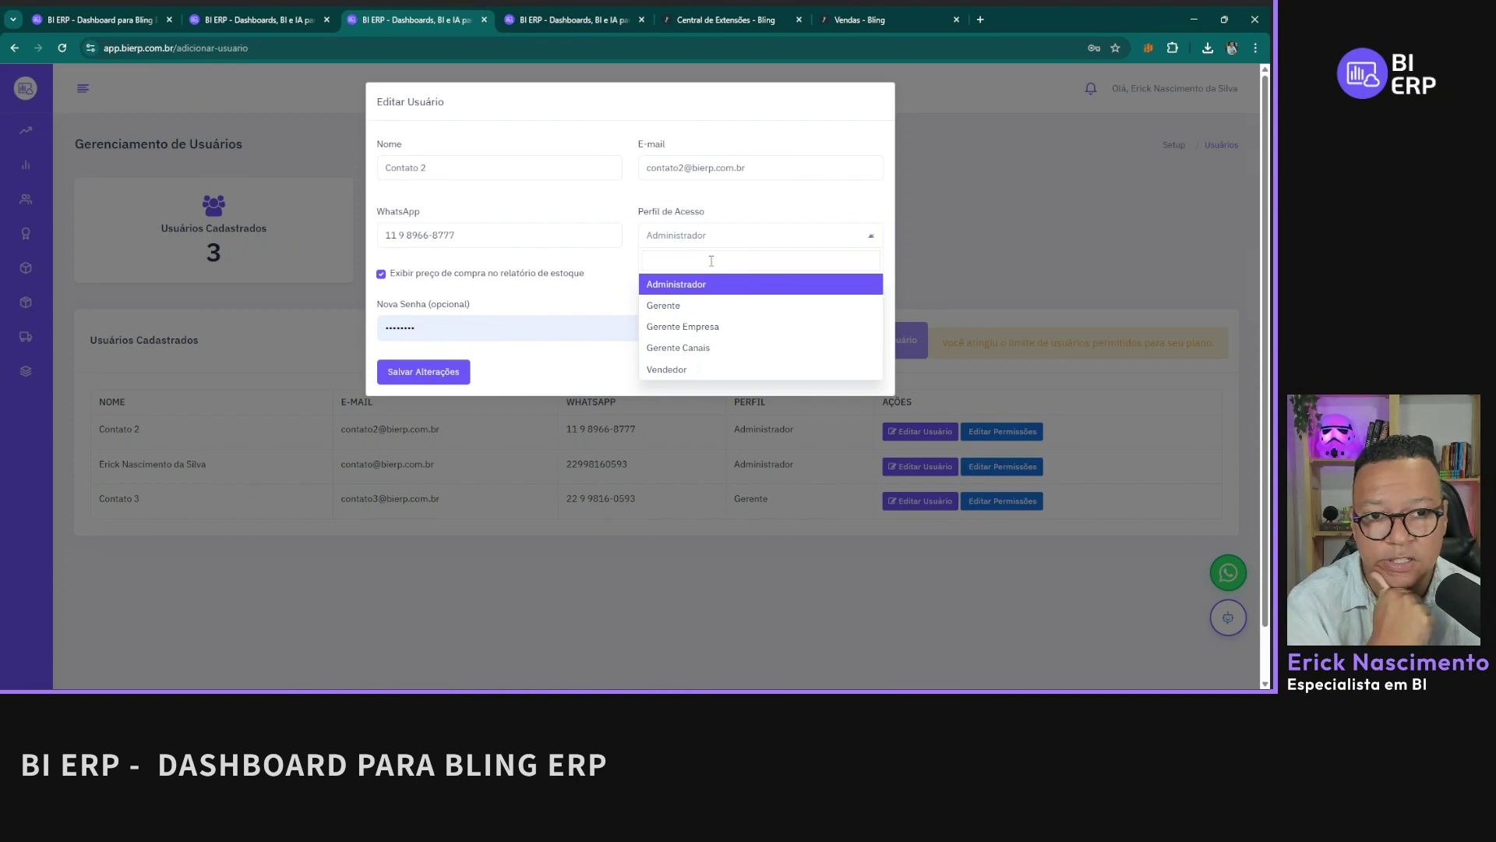
{"action": "left_click", "coordinate": [715, 308]}
{"action": "left_click", "coordinate": [501, 541]}
Step: Reopen the edit form of the user Contato 2, review its Perfil de Acesso options, and close it
{"action": "mouse_move", "coordinate": [47, 377]}
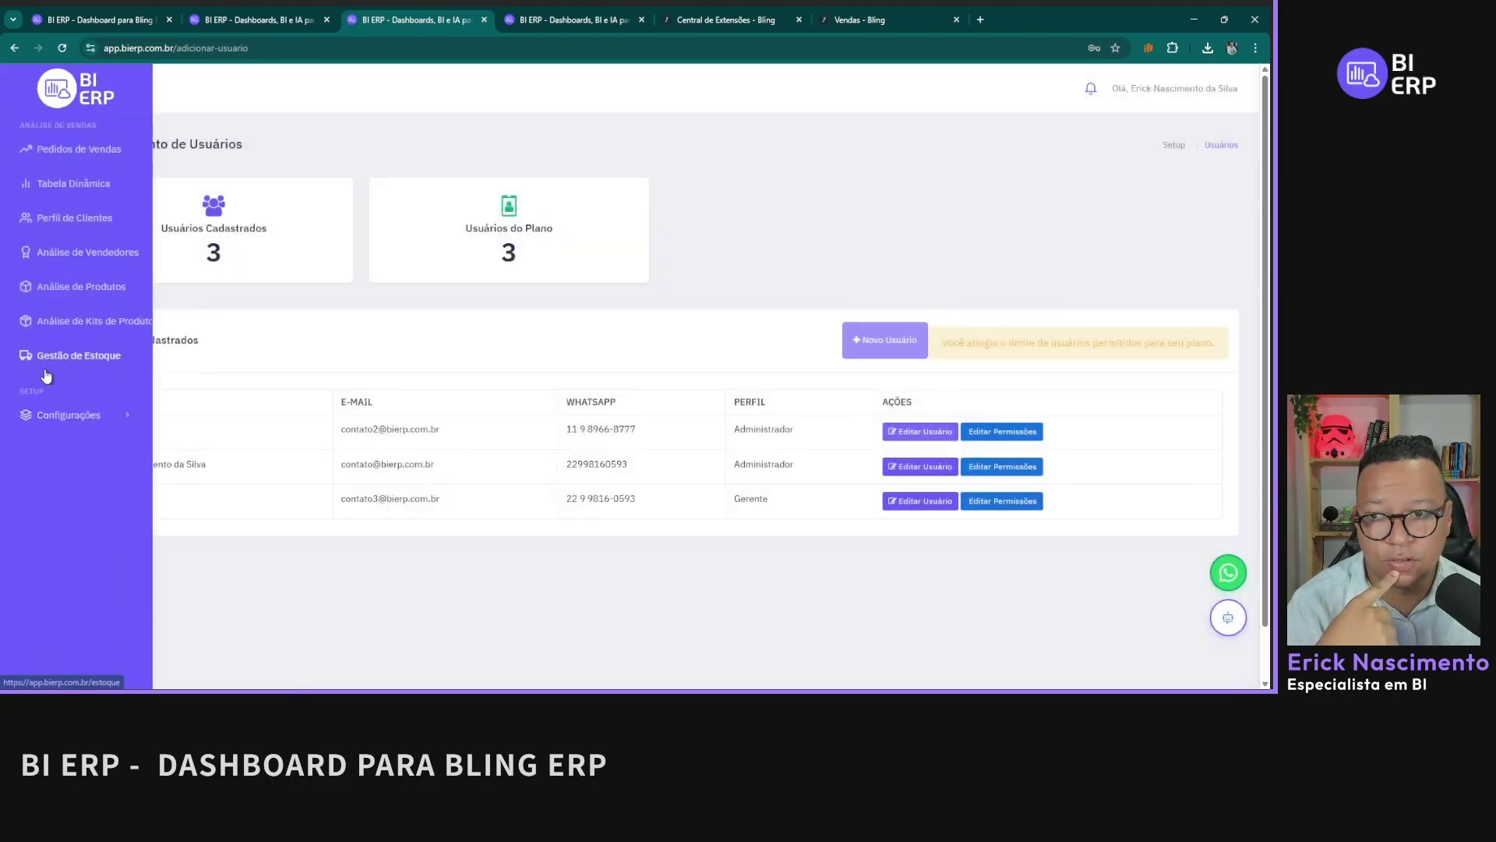
{"action": "left_click", "coordinate": [78, 415]}
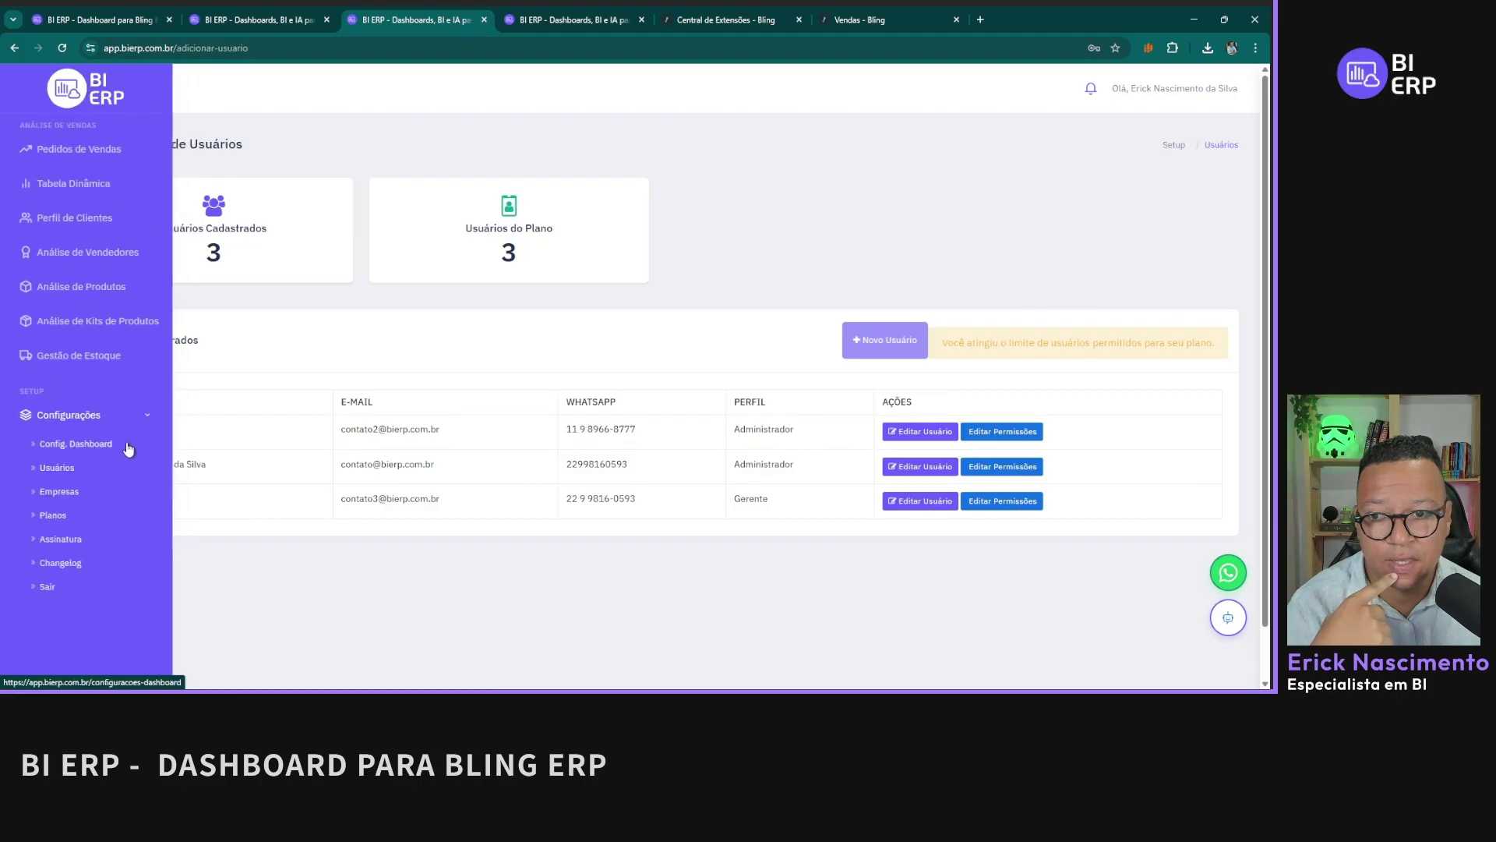
{"action": "left_click", "coordinate": [924, 430]}
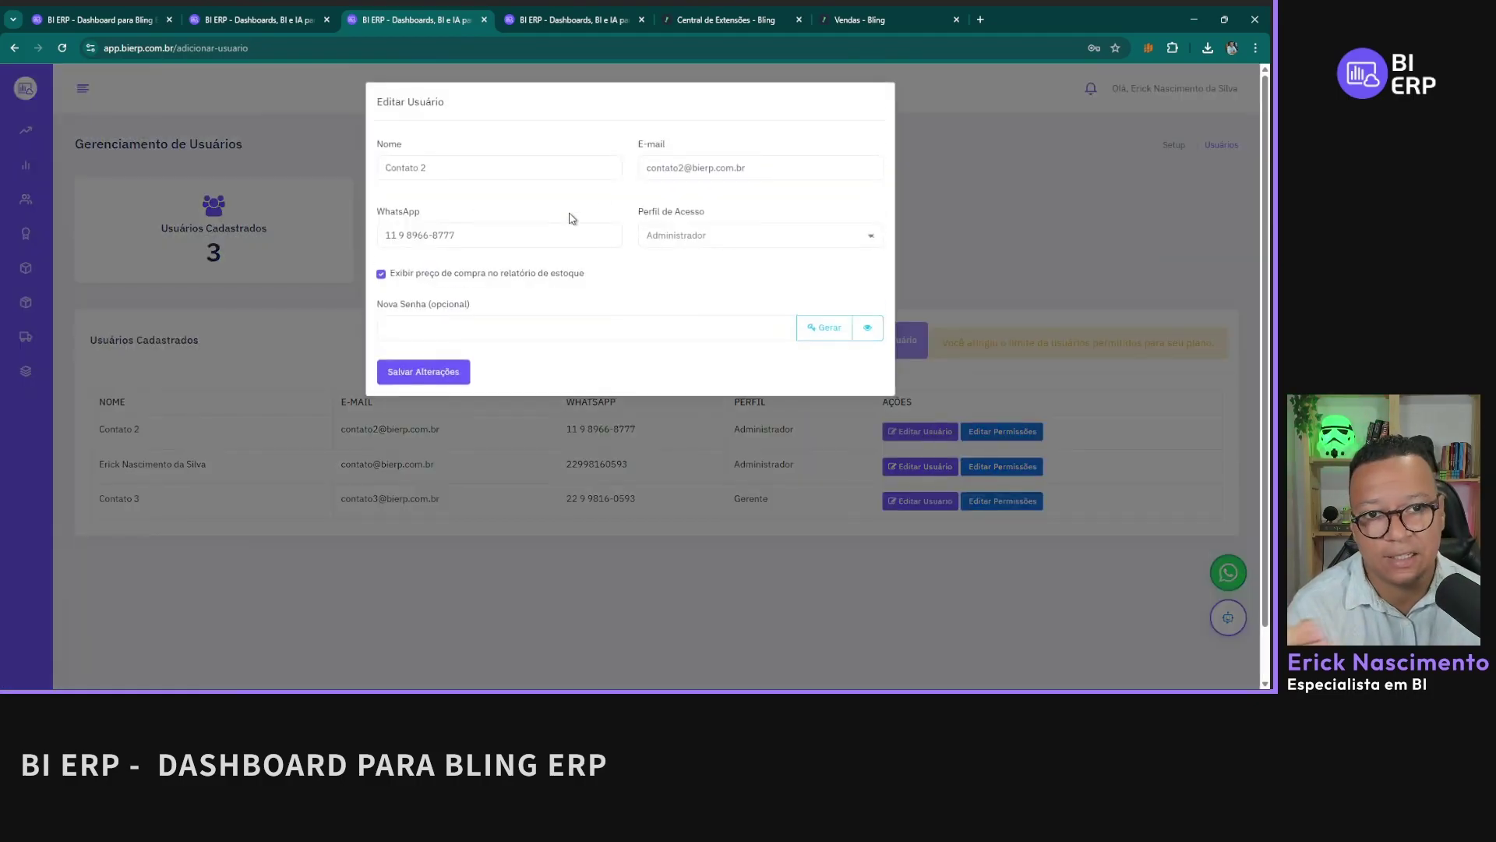
{"action": "left_click", "coordinate": [715, 243]}
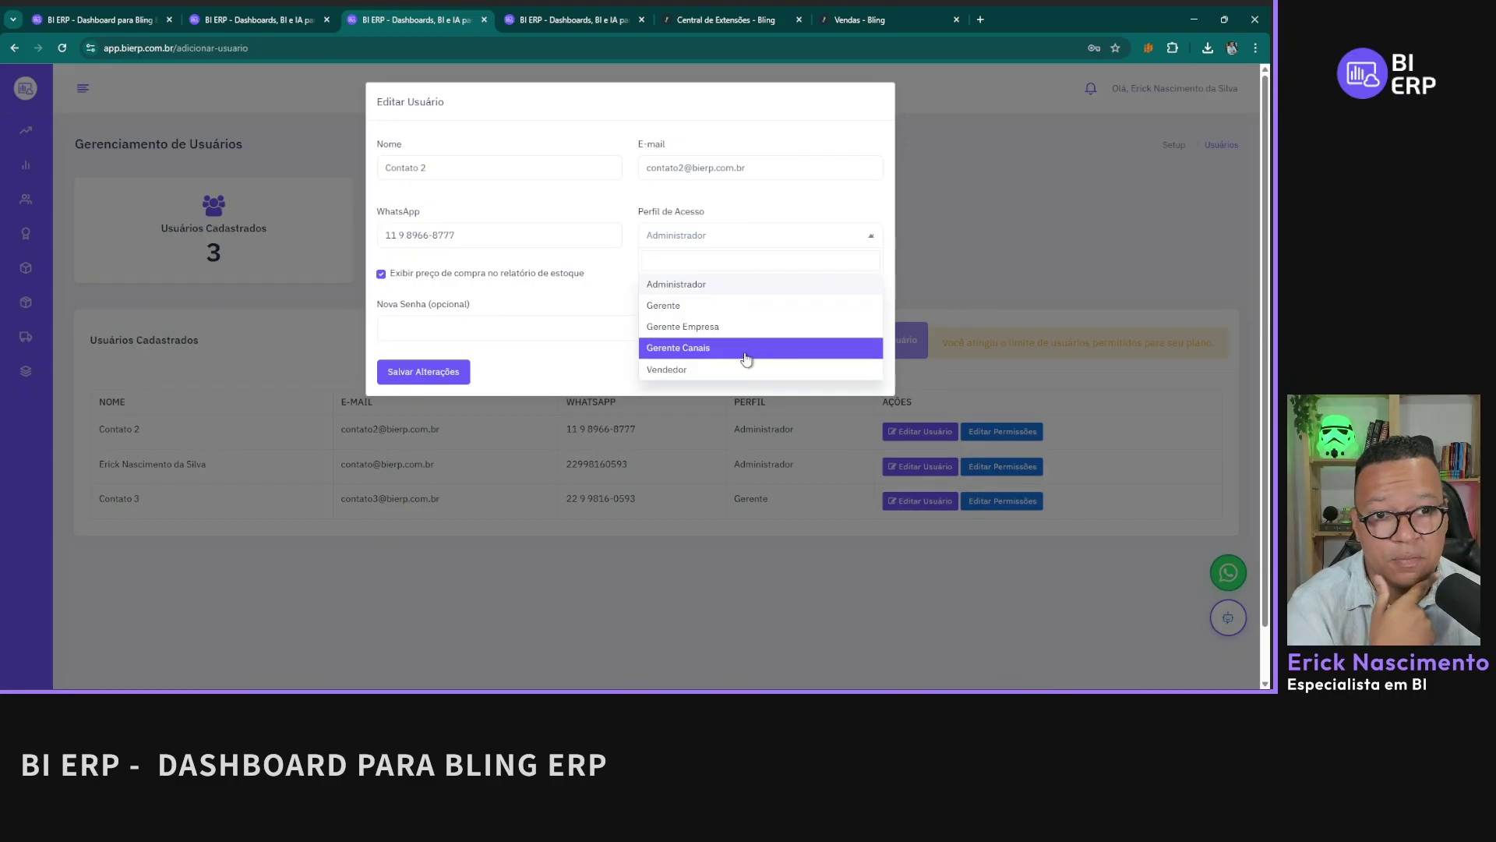
{"action": "left_click", "coordinate": [672, 668]}
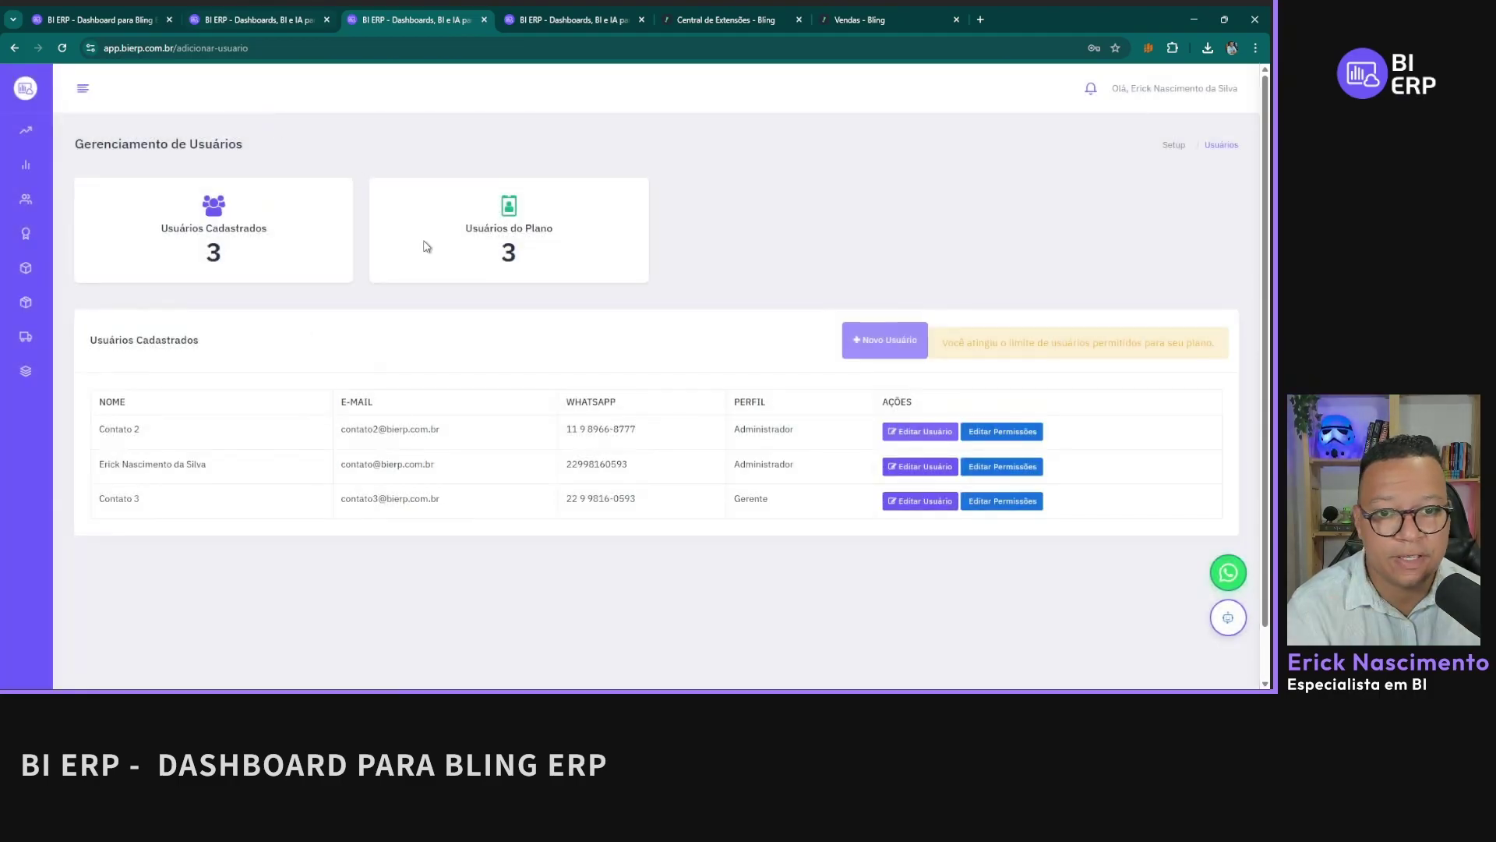
Step: Open the edit form of the second registered user and show its Perfil de Acesso options
{"action": "left_click", "coordinate": [921, 432]}
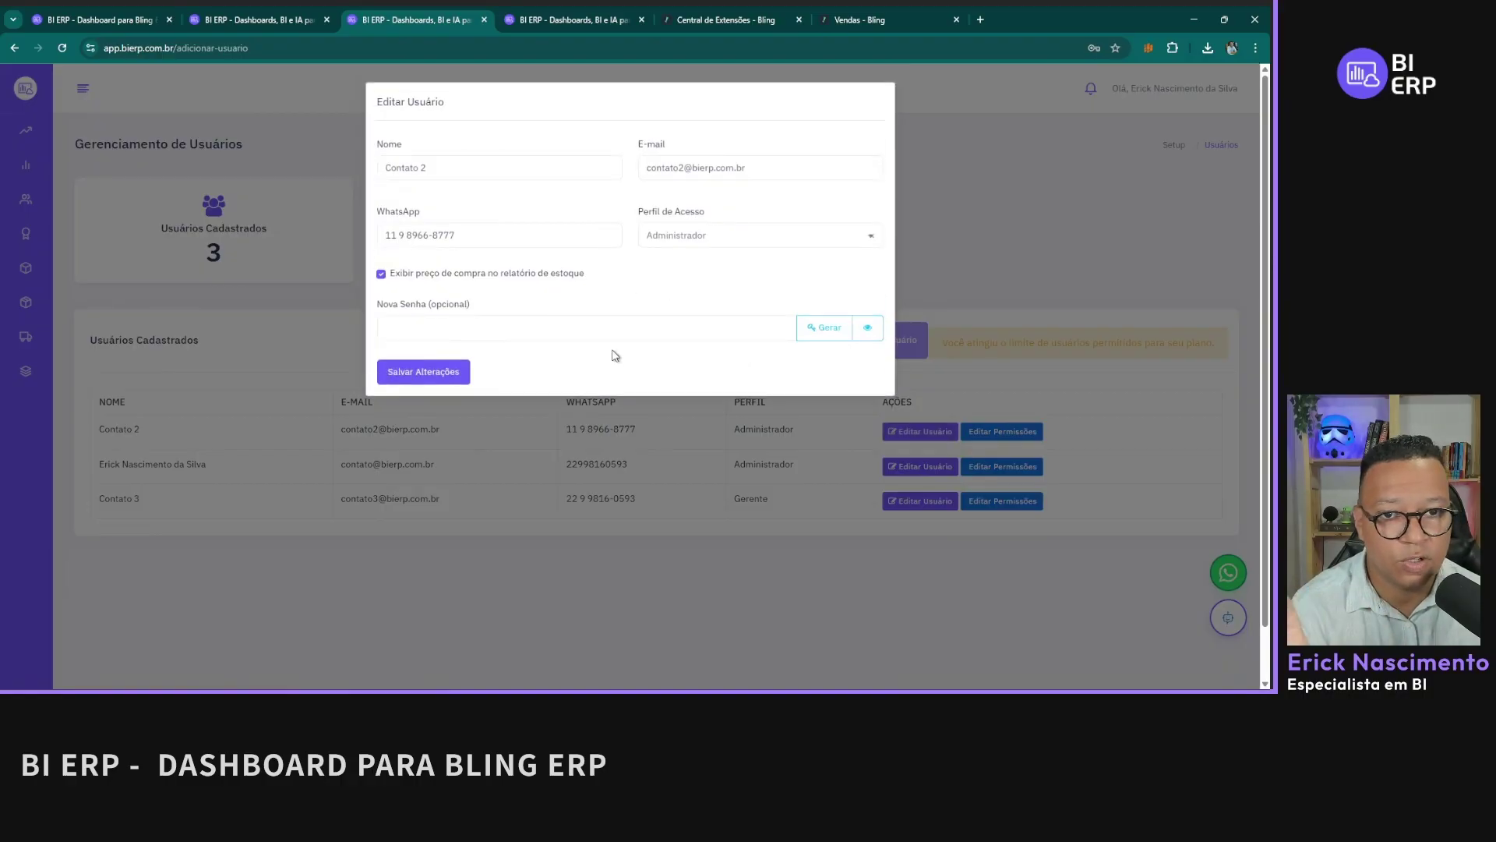
{"action": "left_click", "coordinate": [813, 559]}
{"action": "left_click", "coordinate": [923, 465]}
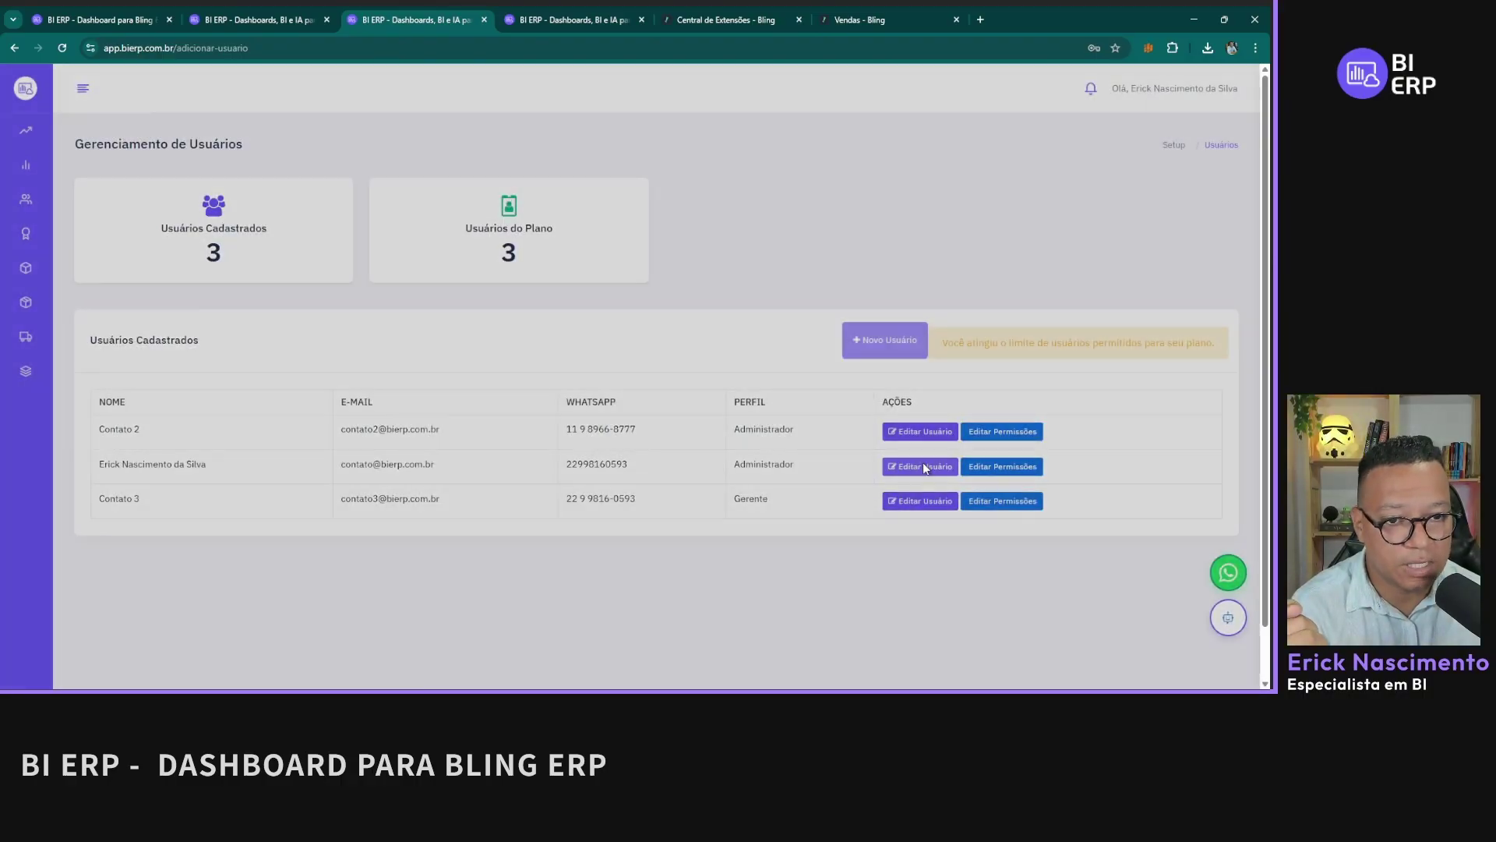
{"action": "left_click", "coordinate": [666, 236]}
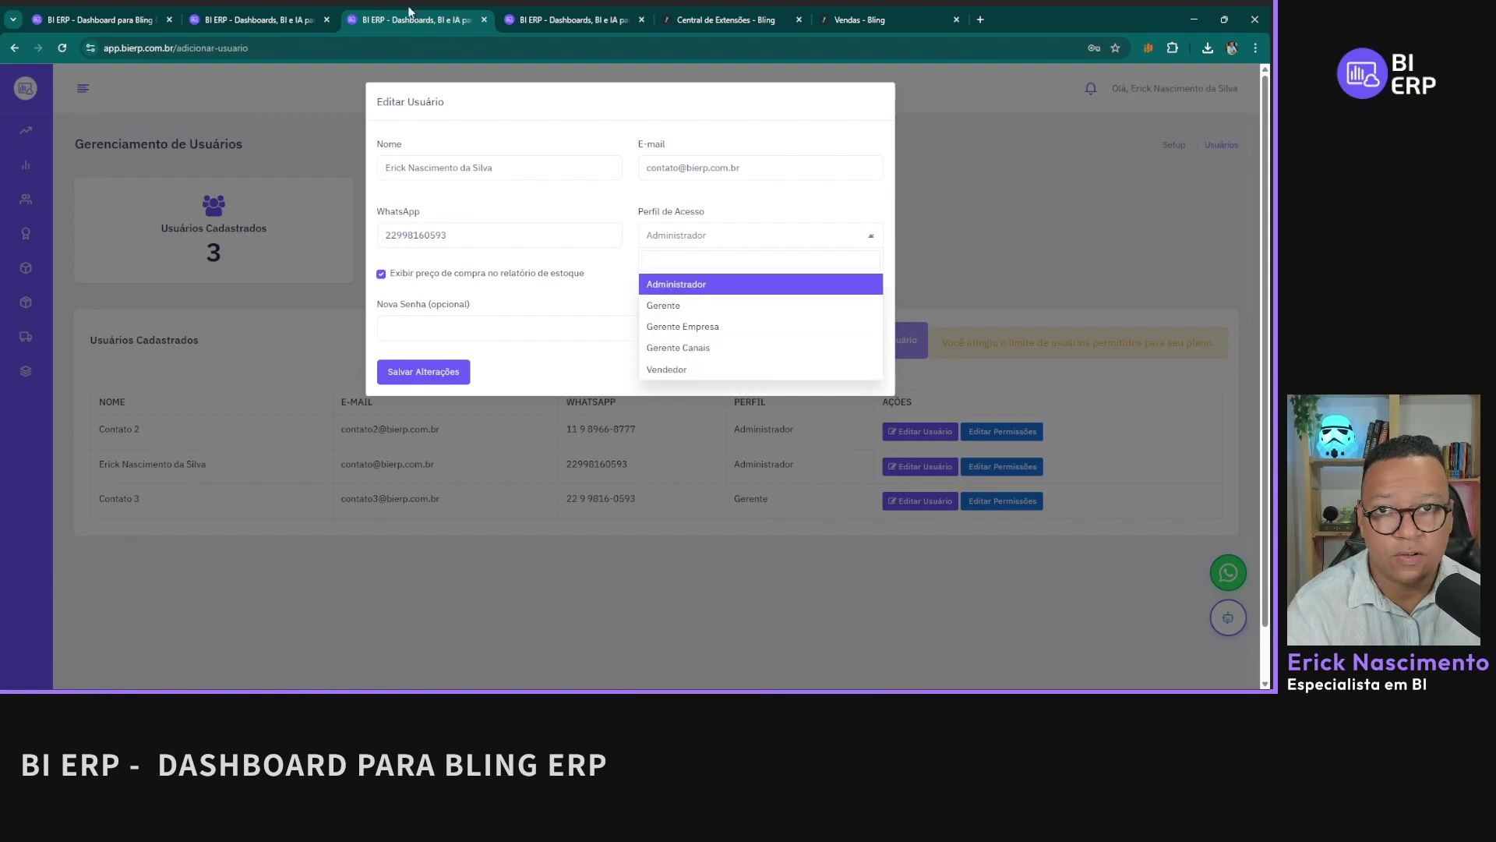
Step: Open the Pedidos de Vendas analysis in the other browser tab and look over its charts by payment method, channel and seller
{"action": "left_click", "coordinate": [265, 20]}
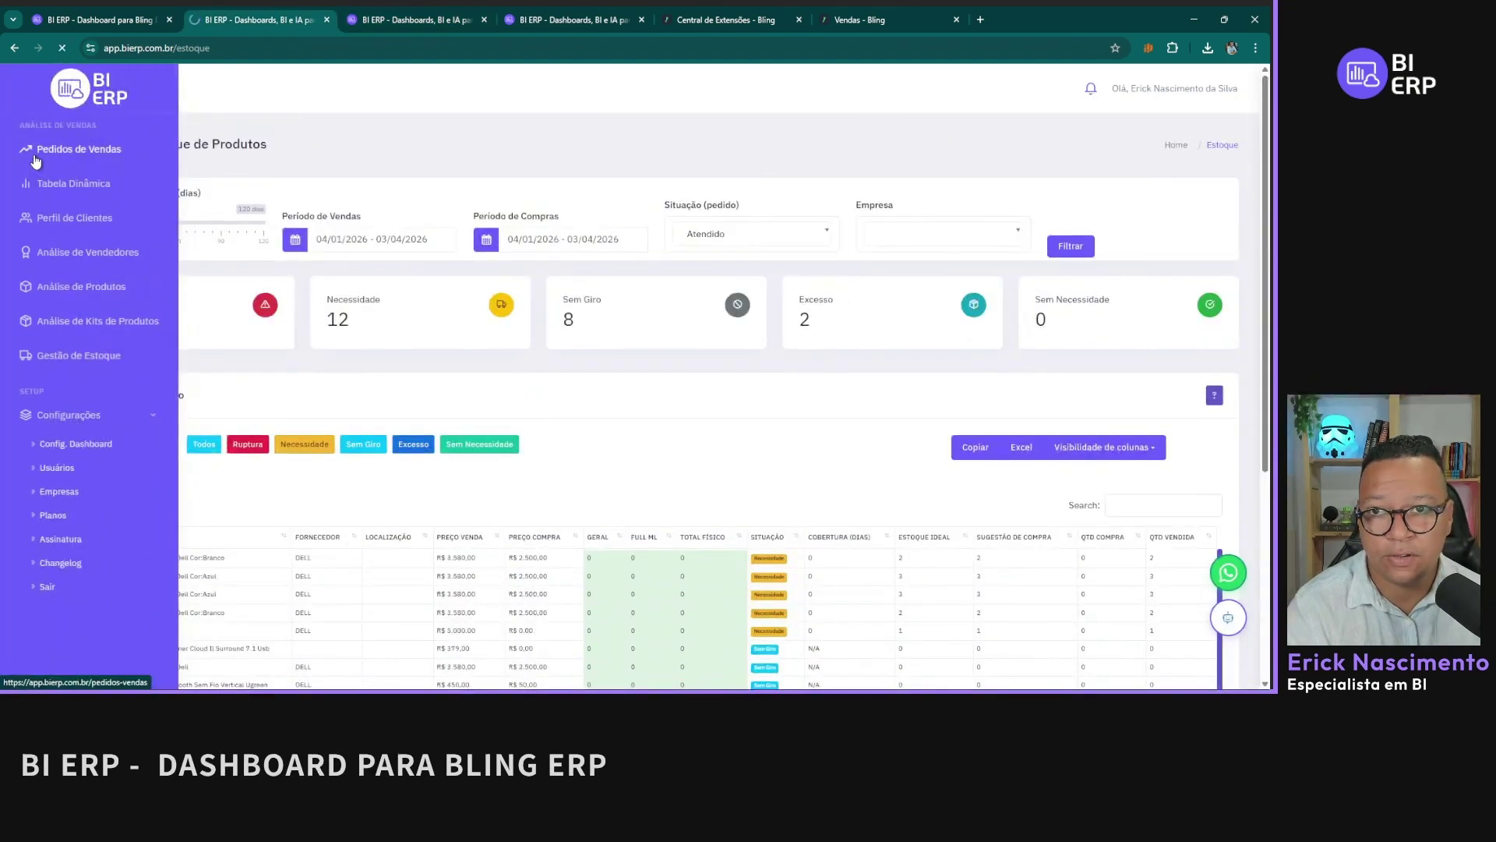
{"action": "left_click", "coordinate": [33, 157]}
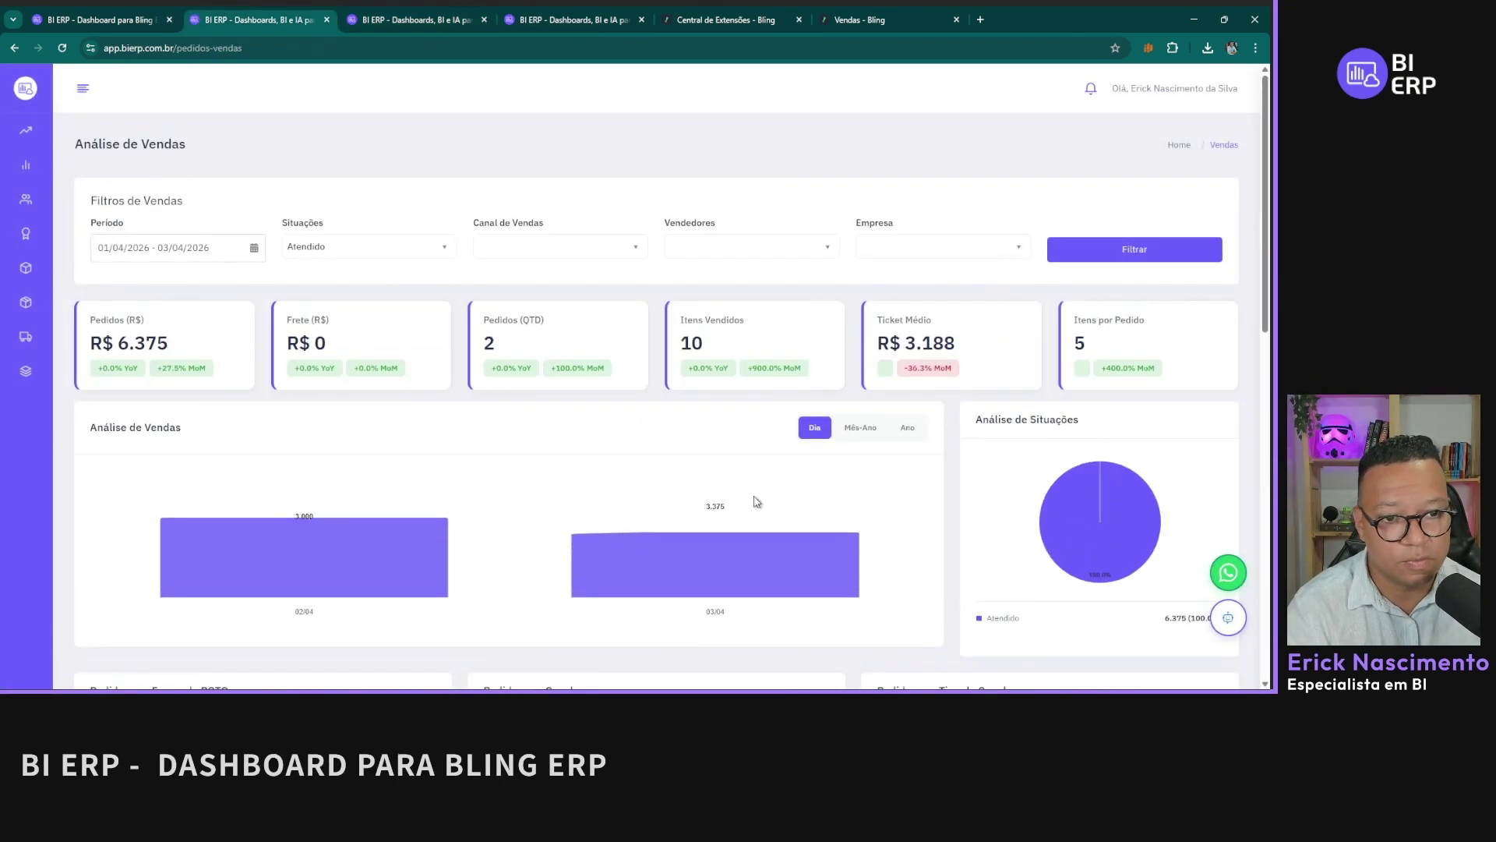
{"action": "scroll", "coordinate": [755, 501], "scroll_direction": "down", "scroll_amount": 3}
{"action": "mouse_move", "coordinate": [713, 541]}
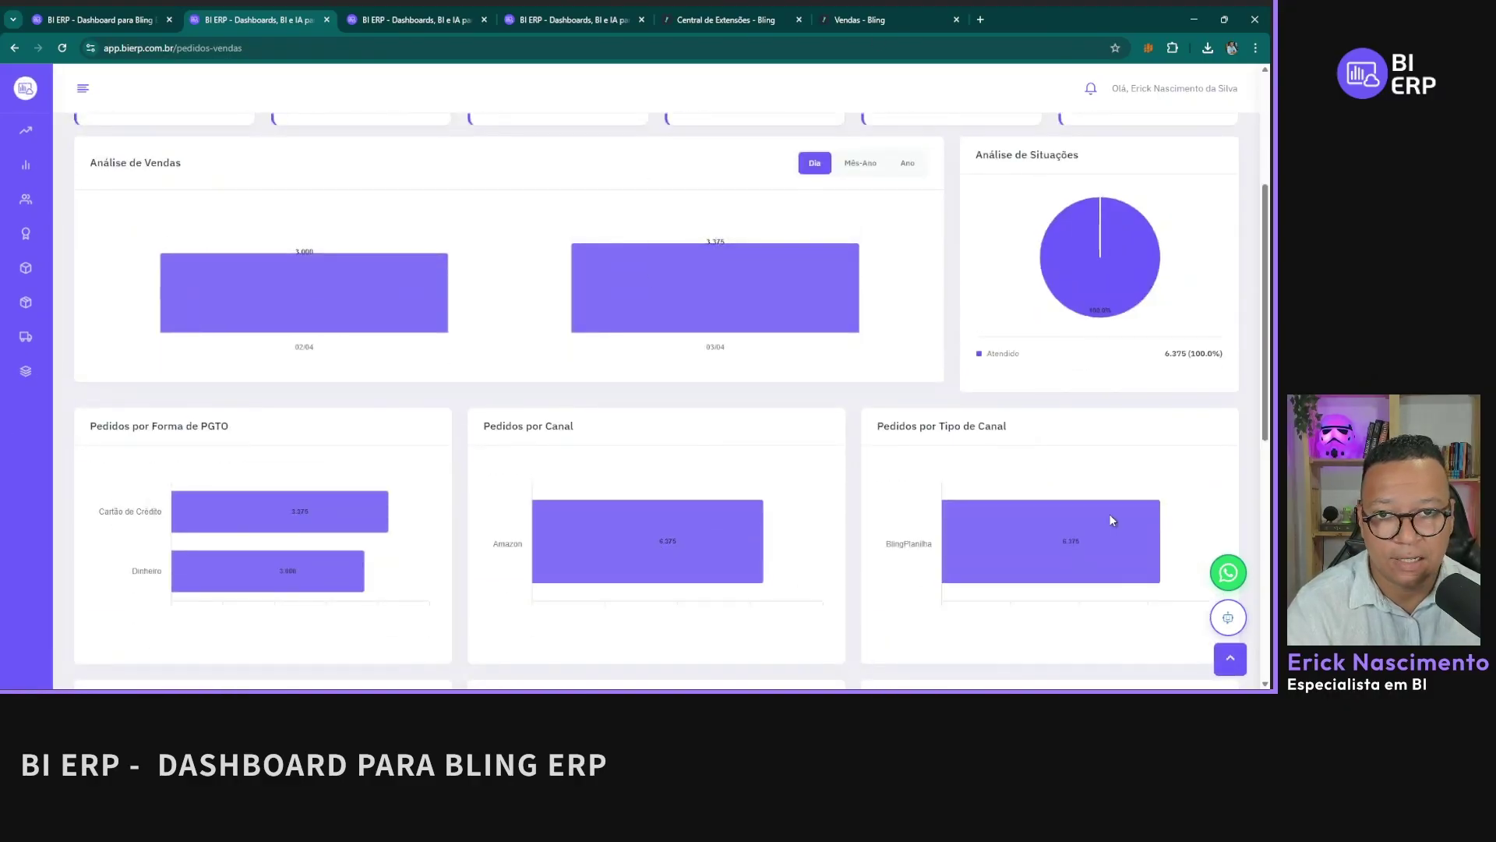
{"action": "scroll", "coordinate": [1110, 513], "scroll_direction": "up", "scroll_amount": 3}
{"action": "scroll", "coordinate": [709, 233], "scroll_direction": "down", "scroll_amount": 5}
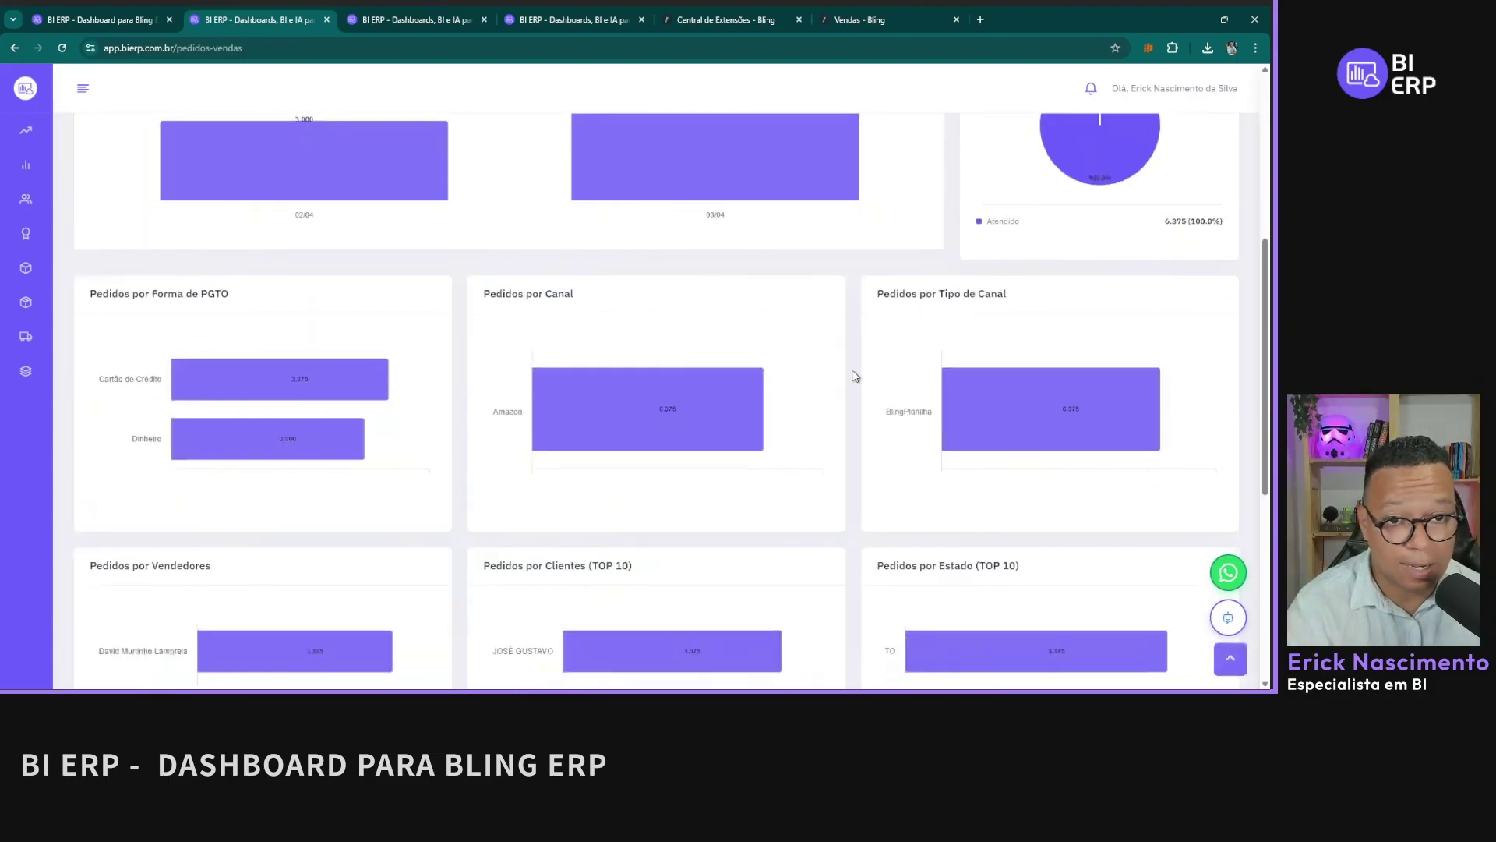
{"action": "scroll", "coordinate": [706, 391], "scroll_direction": "up", "scroll_amount": 5}
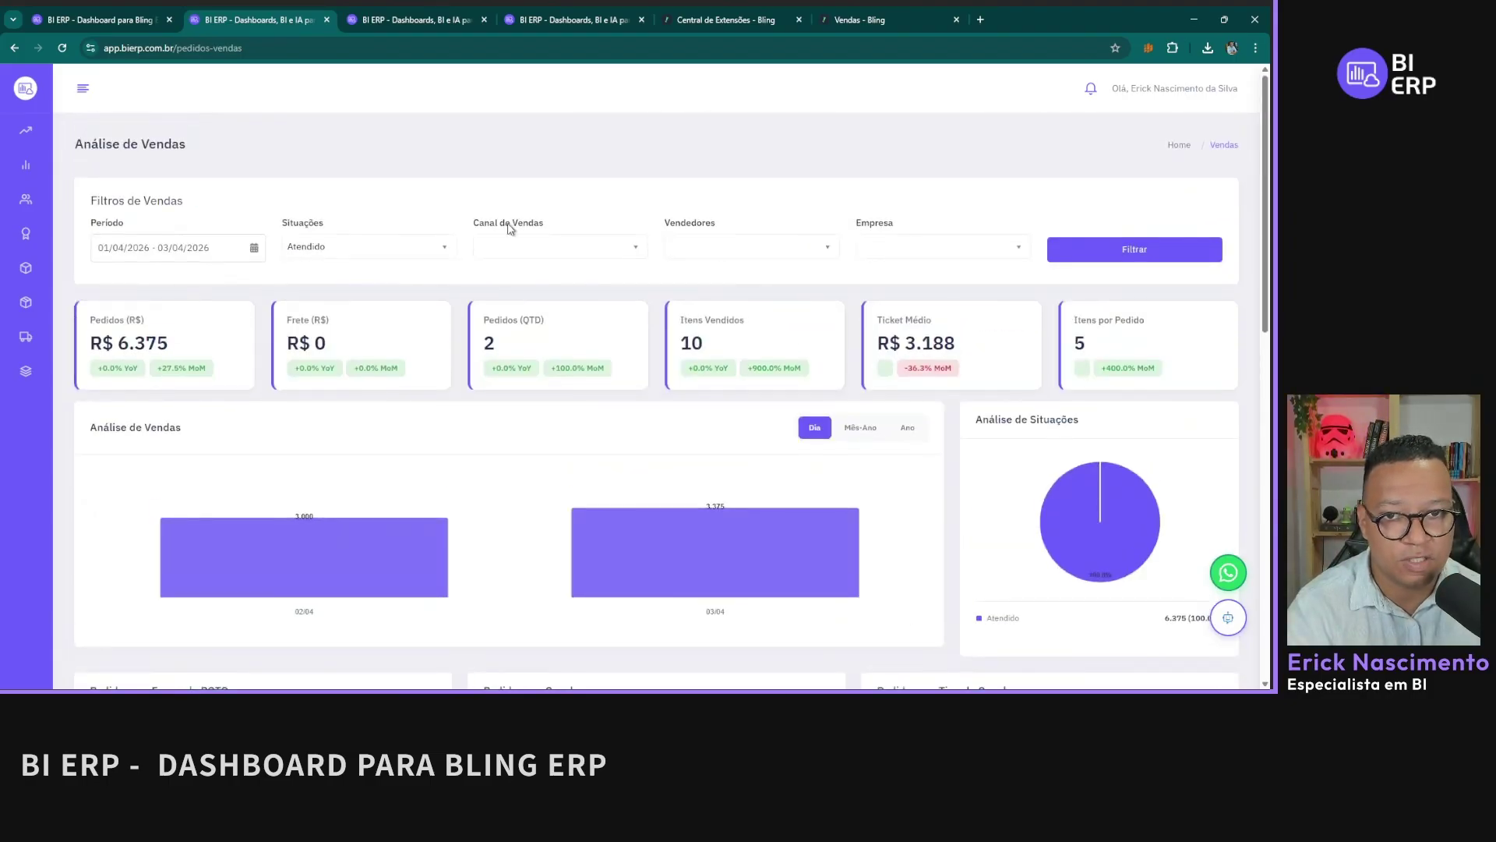
Step: Filter the sales analysis by the Amazon sales channel
{"action": "left_click", "coordinate": [505, 246]}
{"action": "left_click", "coordinate": [505, 310]}
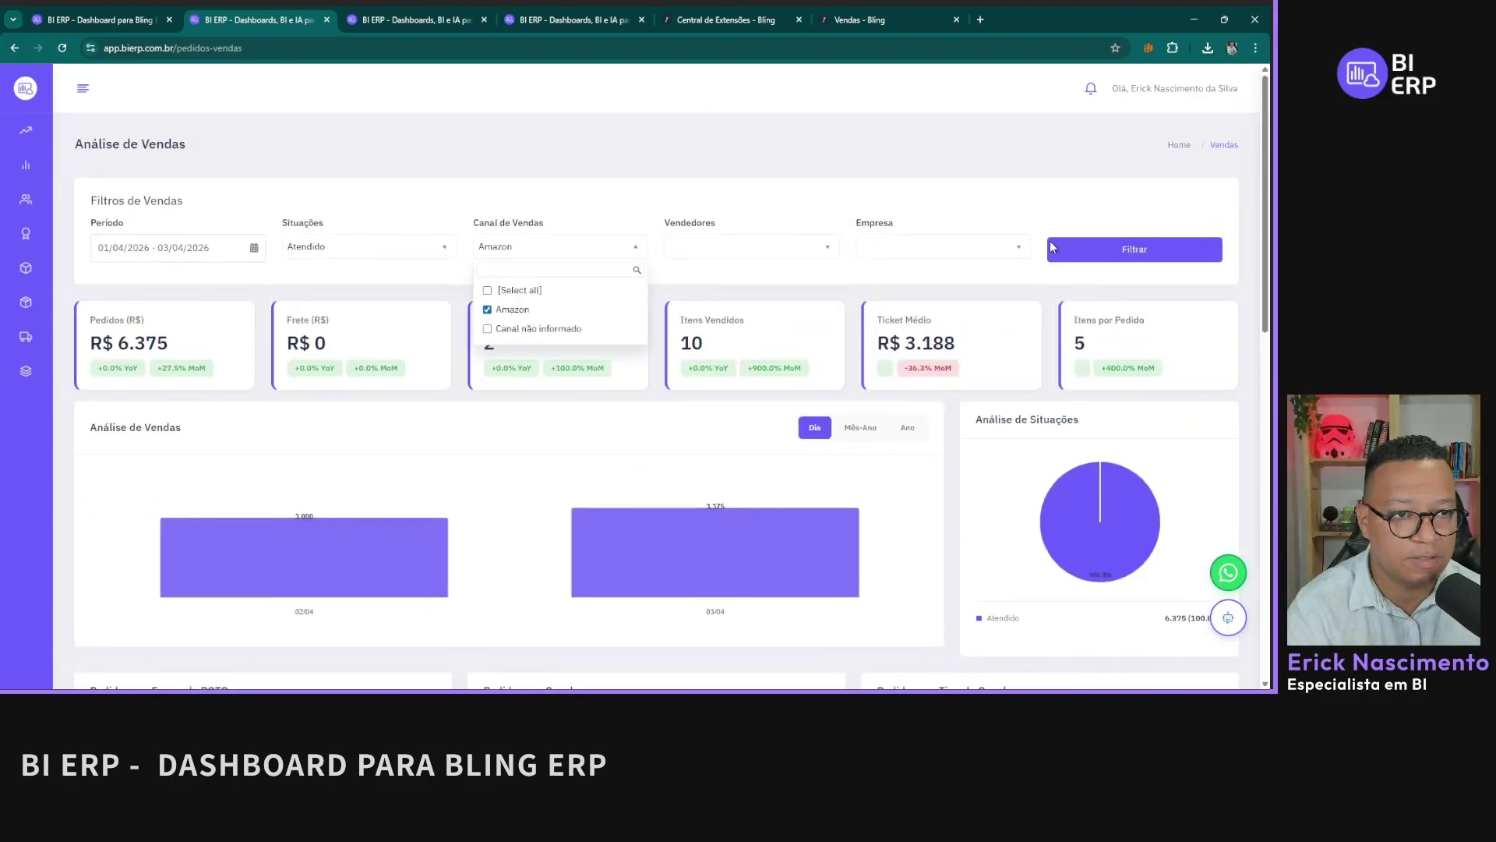
{"action": "left_click", "coordinate": [1112, 257]}
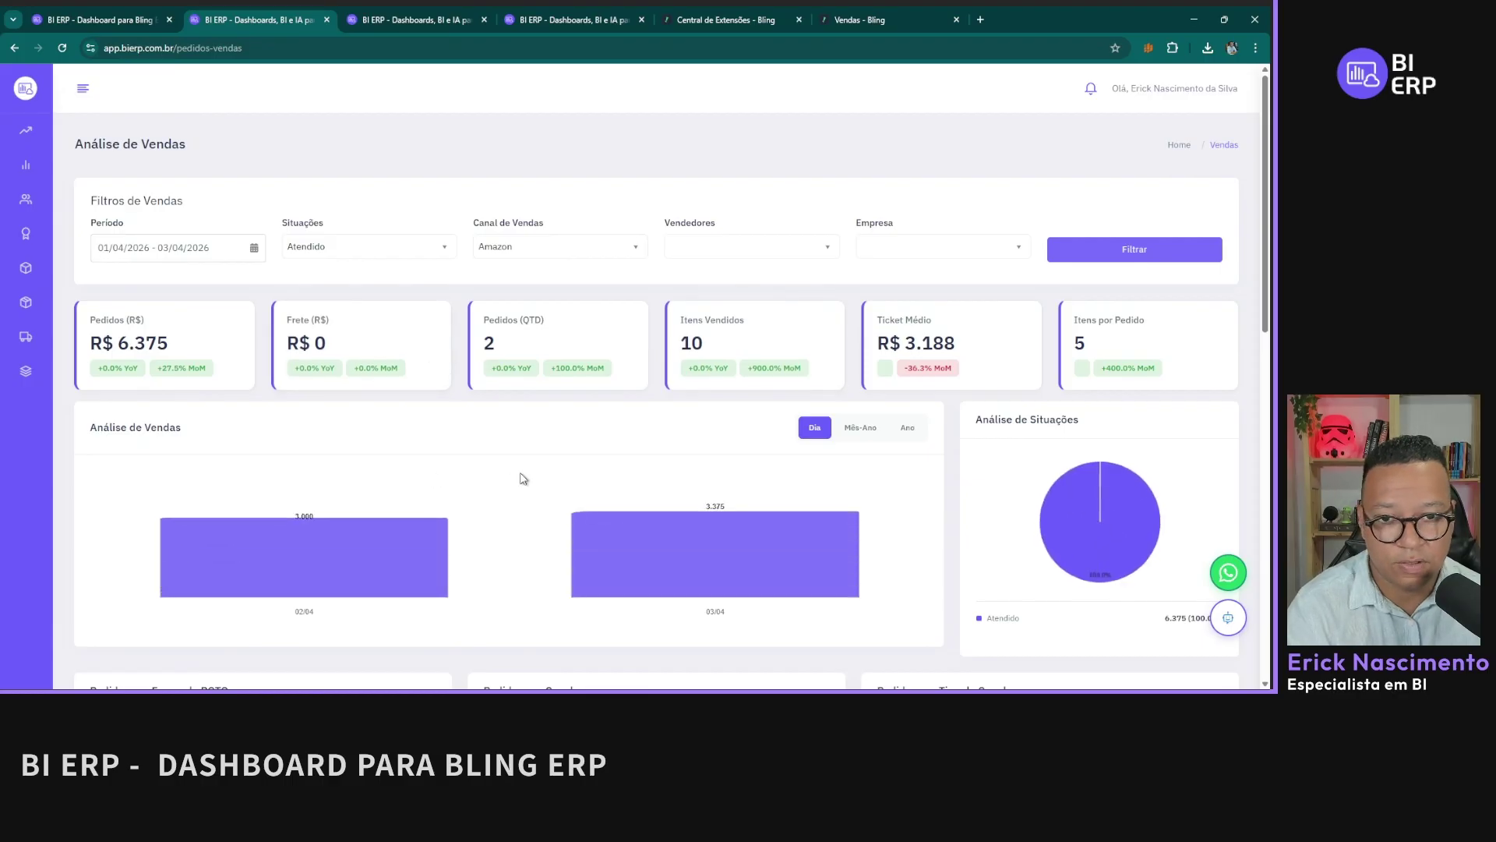
Step: Compare the user form's access profiles with the options of the sales analysis's Vendedores and Canal de Vendas filters
{"action": "left_click", "coordinate": [545, 11]}
{"action": "left_click", "coordinate": [466, 10]}
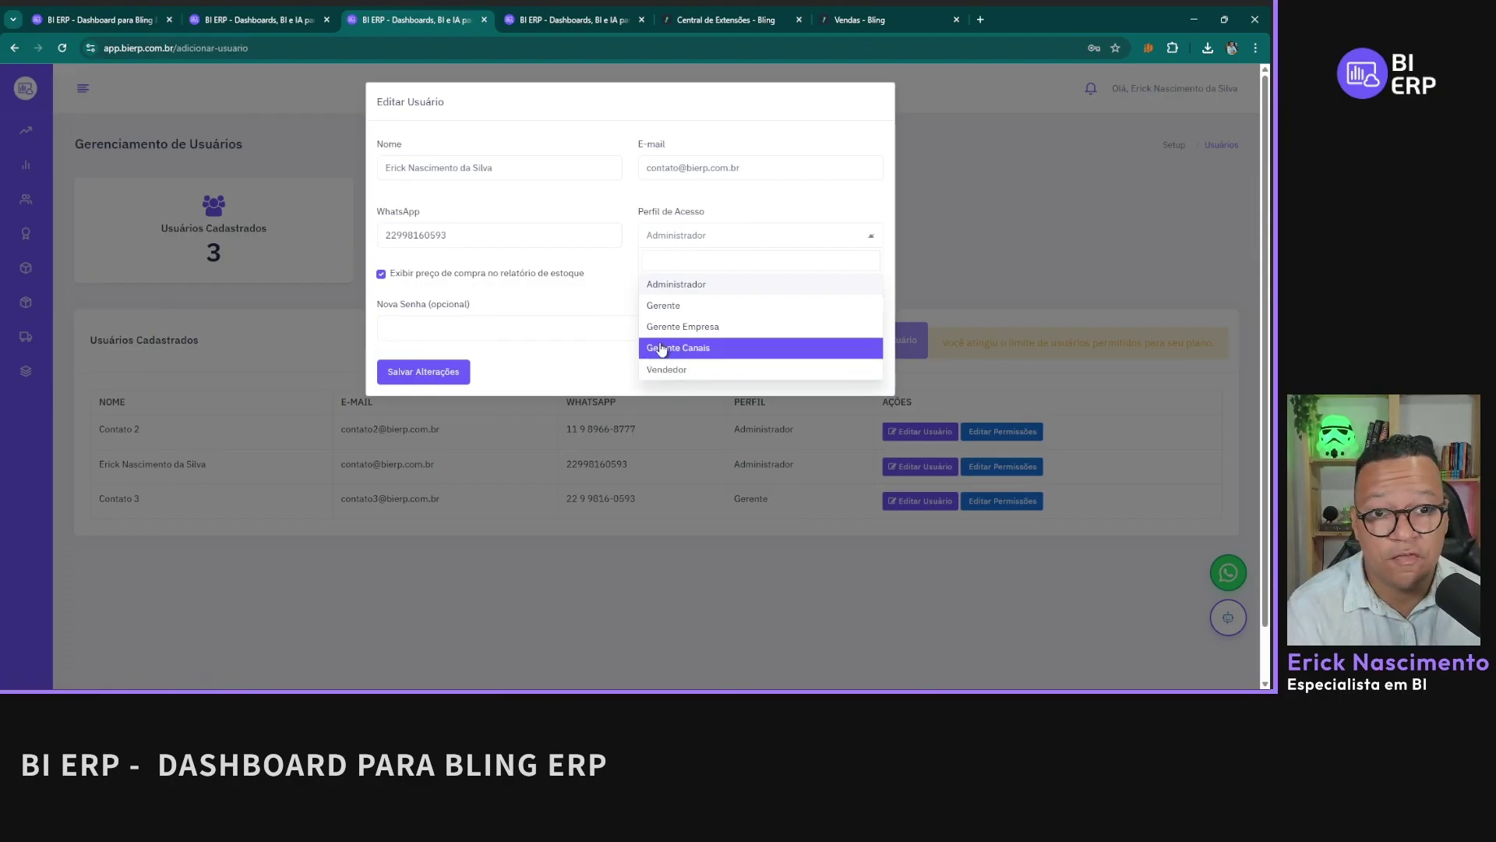
{"action": "left_click", "coordinate": [297, 12]}
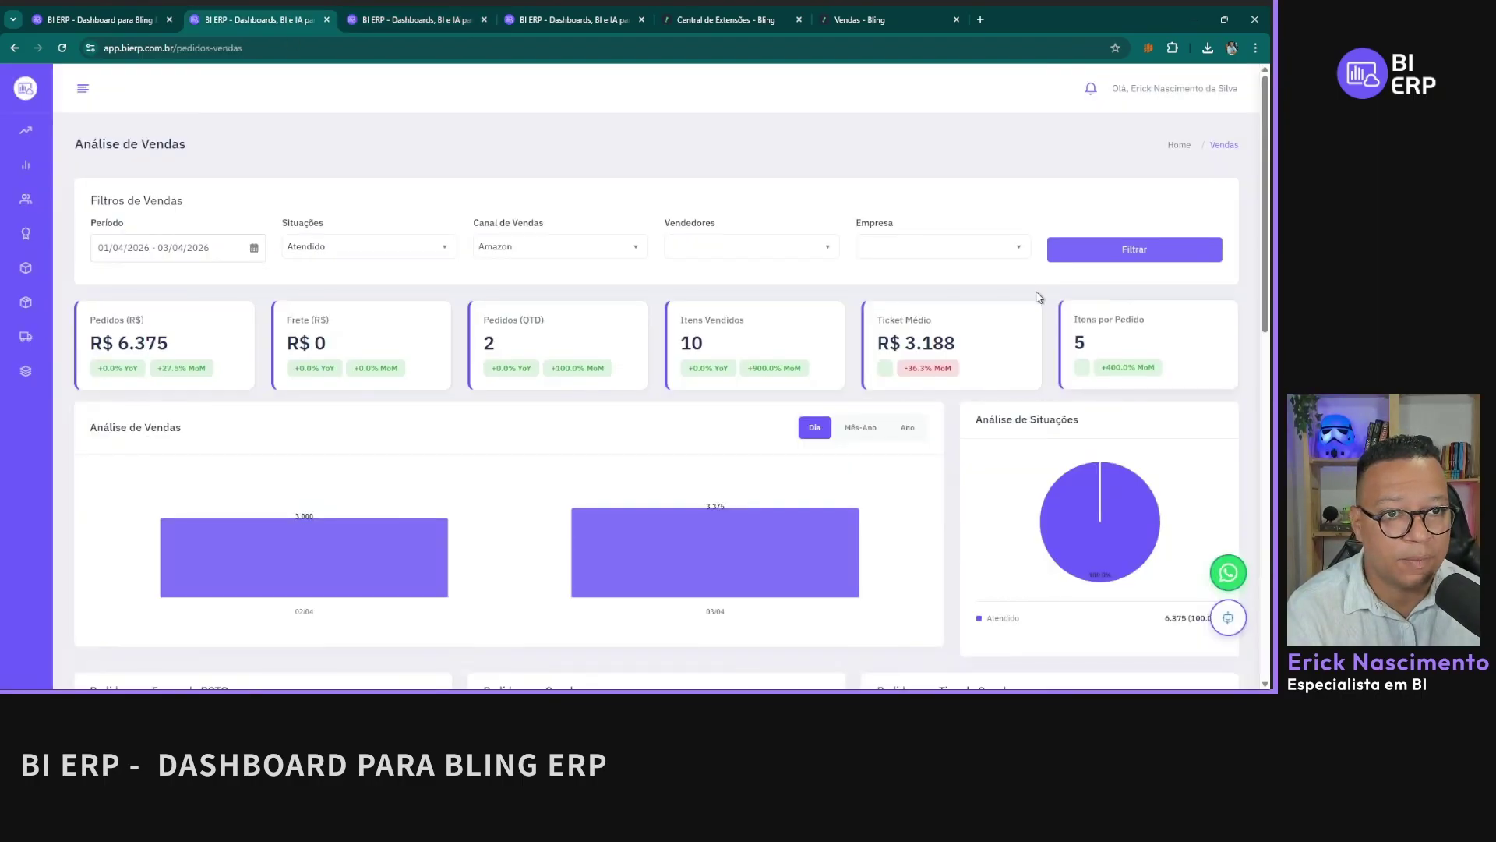
{"action": "left_click", "coordinate": [762, 247]}
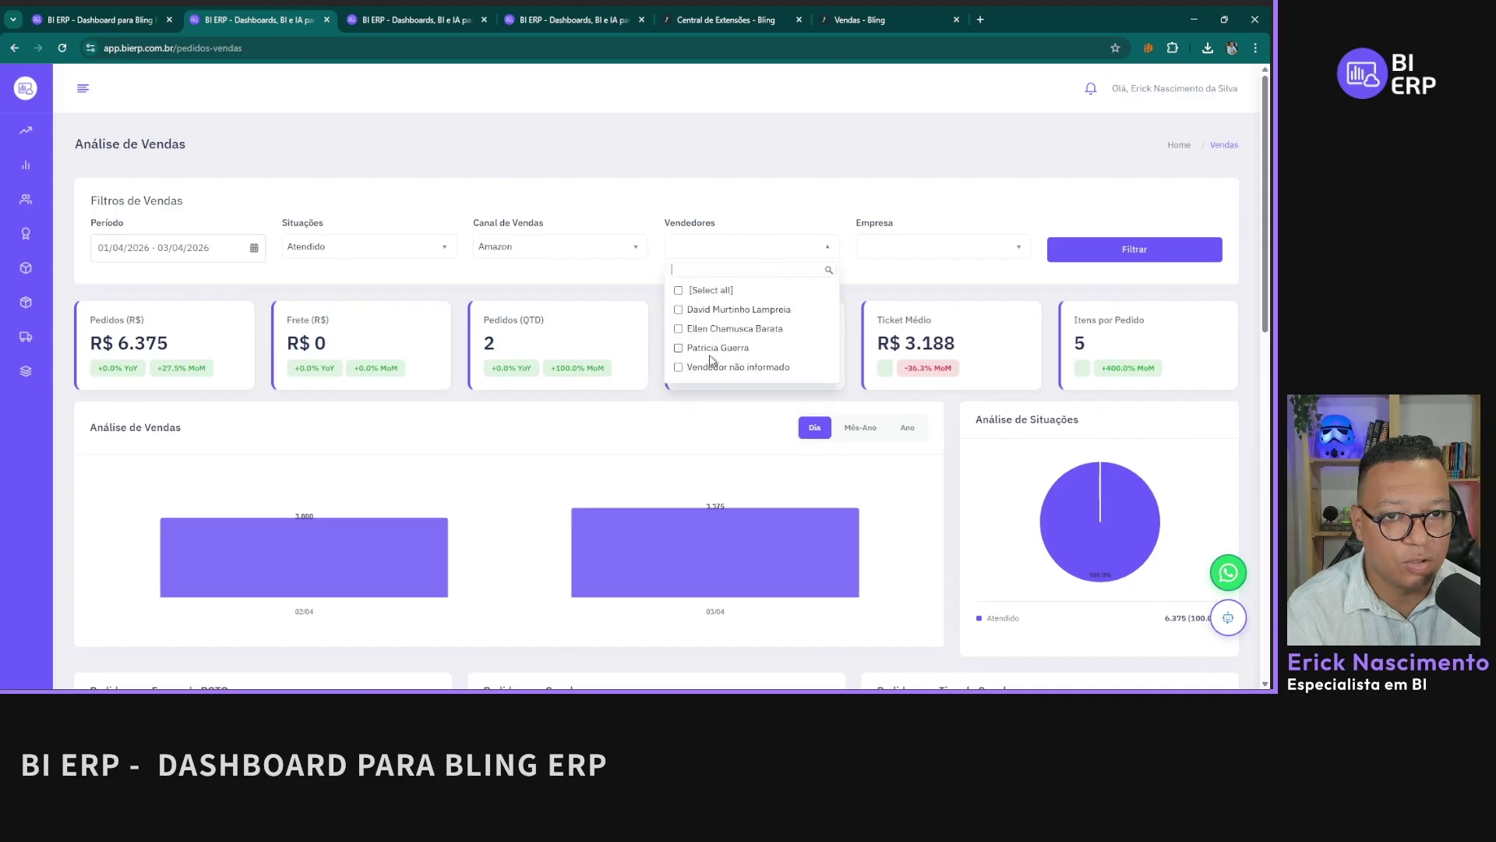
{"action": "left_click", "coordinate": [658, 191]}
{"action": "left_click", "coordinate": [577, 248]}
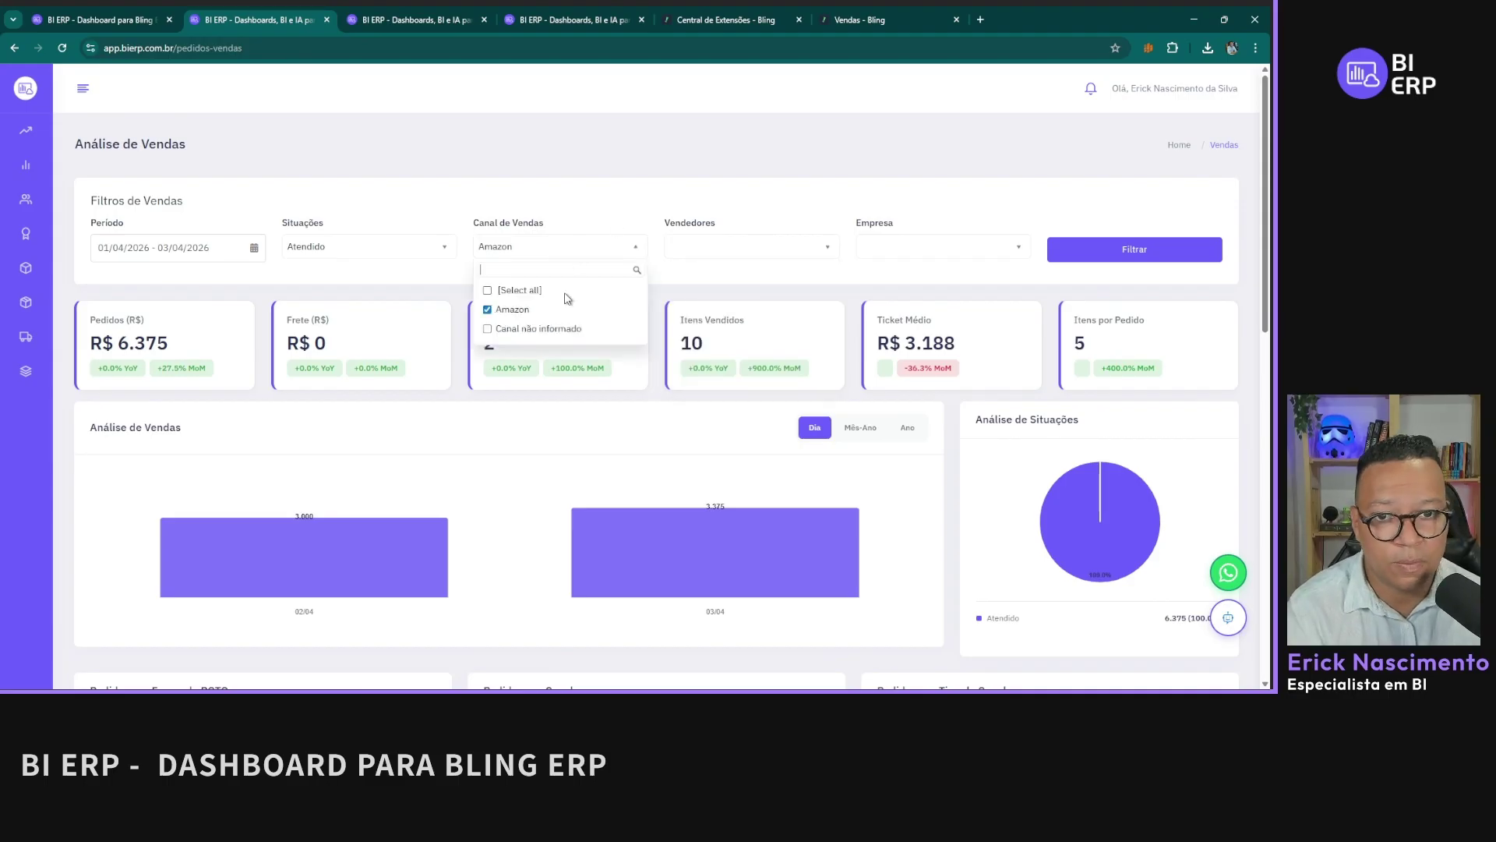
Step: Review the user form's access profiles again and untick Exibir preço de compra no relatório de estoque, closing the form without saving
{"action": "left_click", "coordinate": [413, 19]}
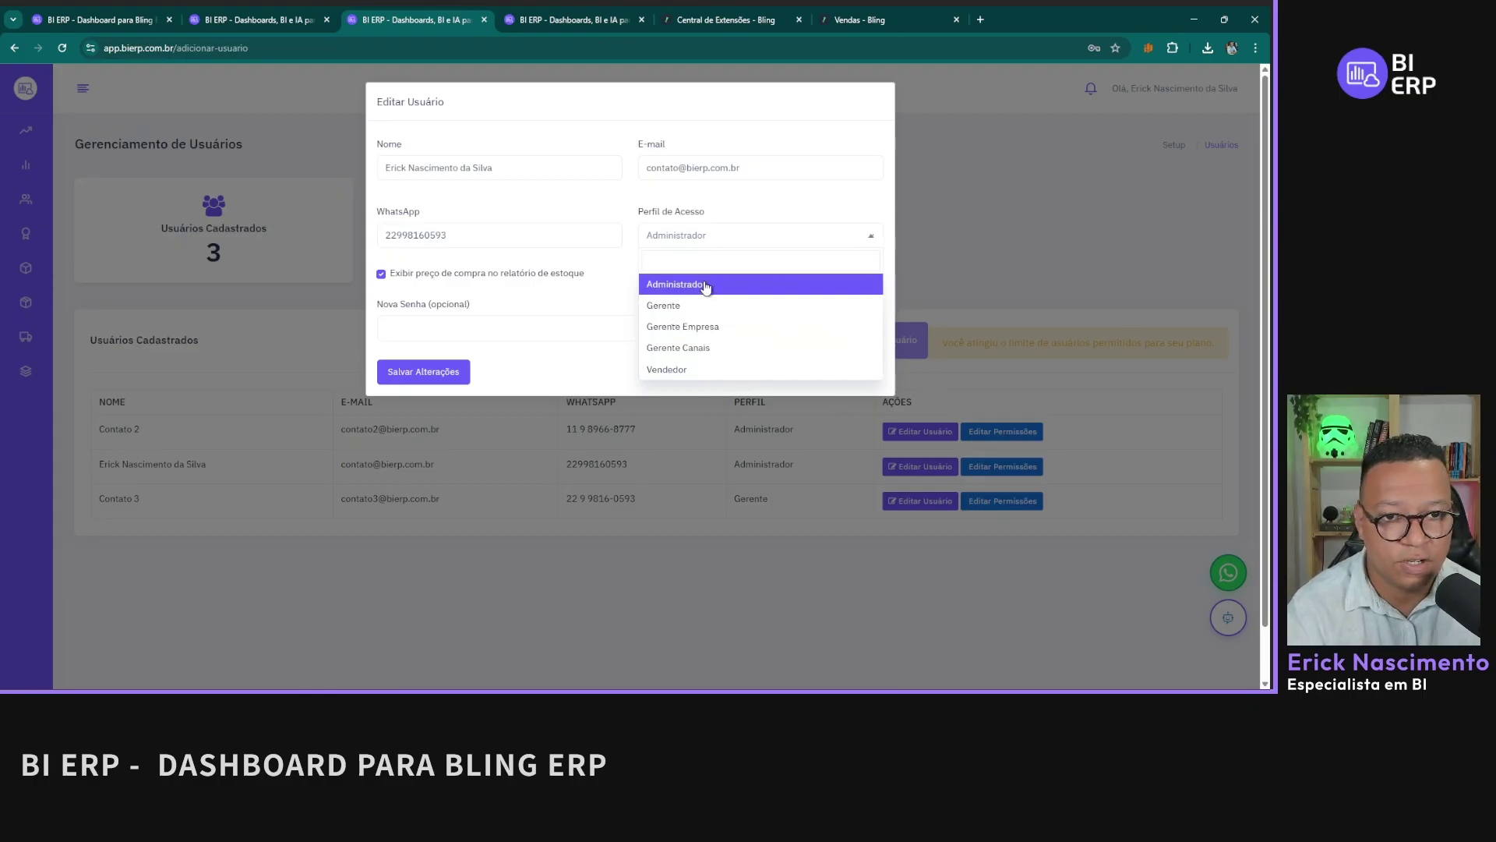
{"action": "left_click", "coordinate": [598, 388]}
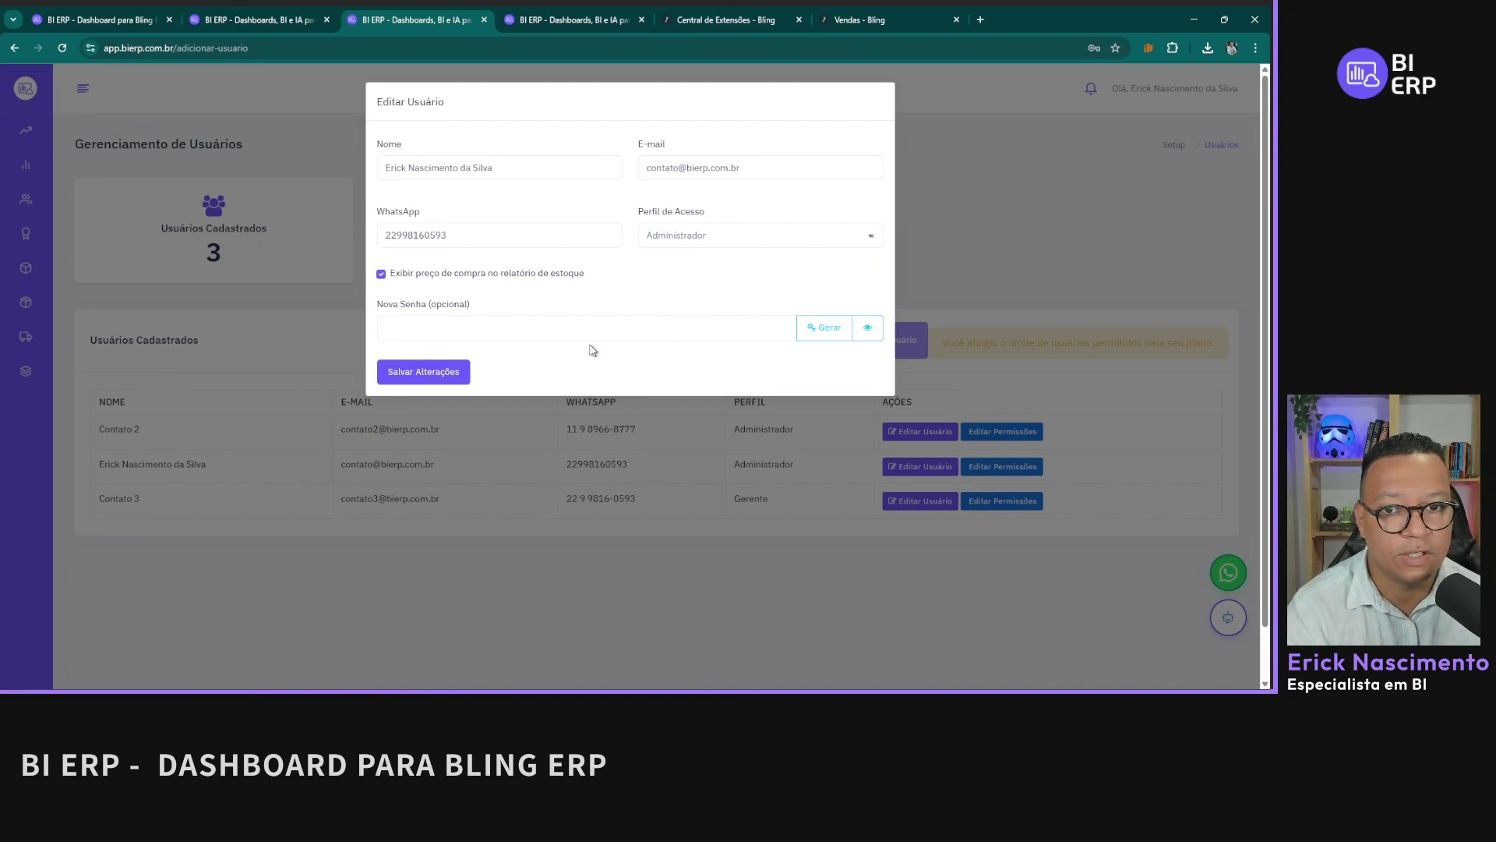
{"action": "left_click", "coordinate": [727, 234]}
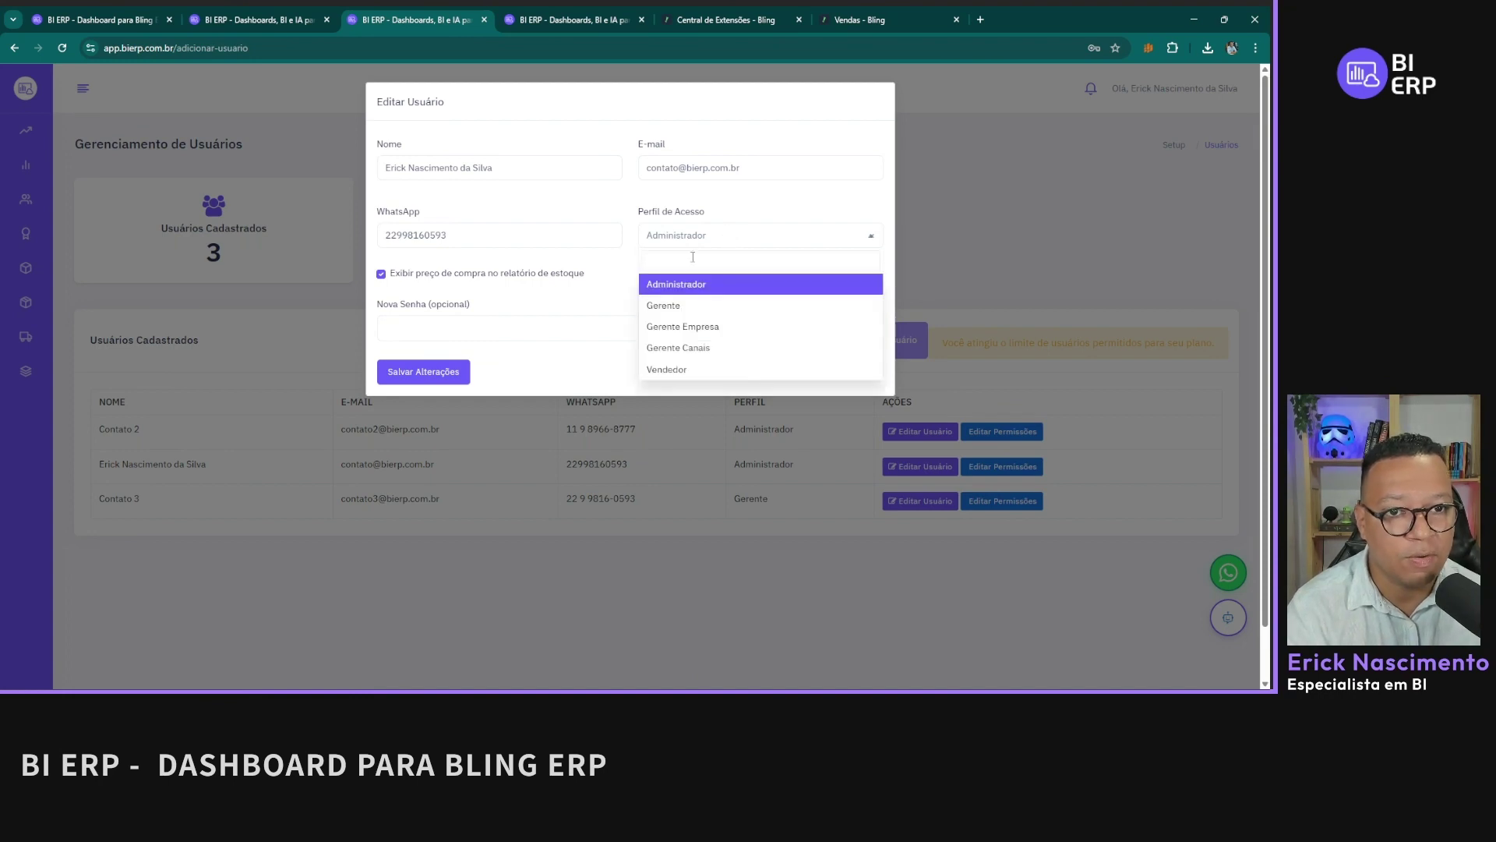
{"action": "left_click", "coordinate": [598, 366]}
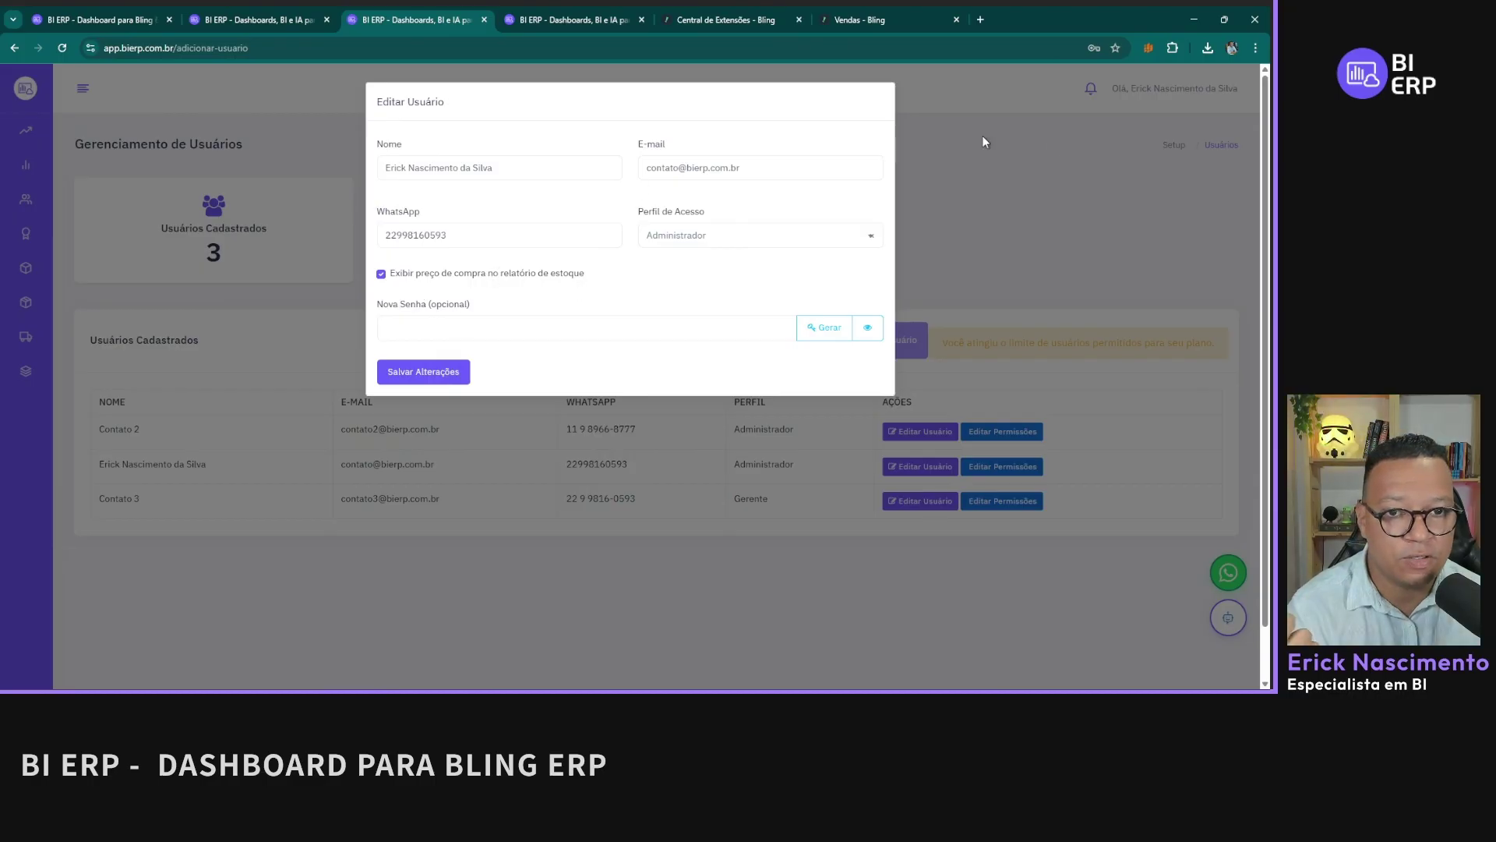
{"action": "left_click", "coordinate": [415, 274]}
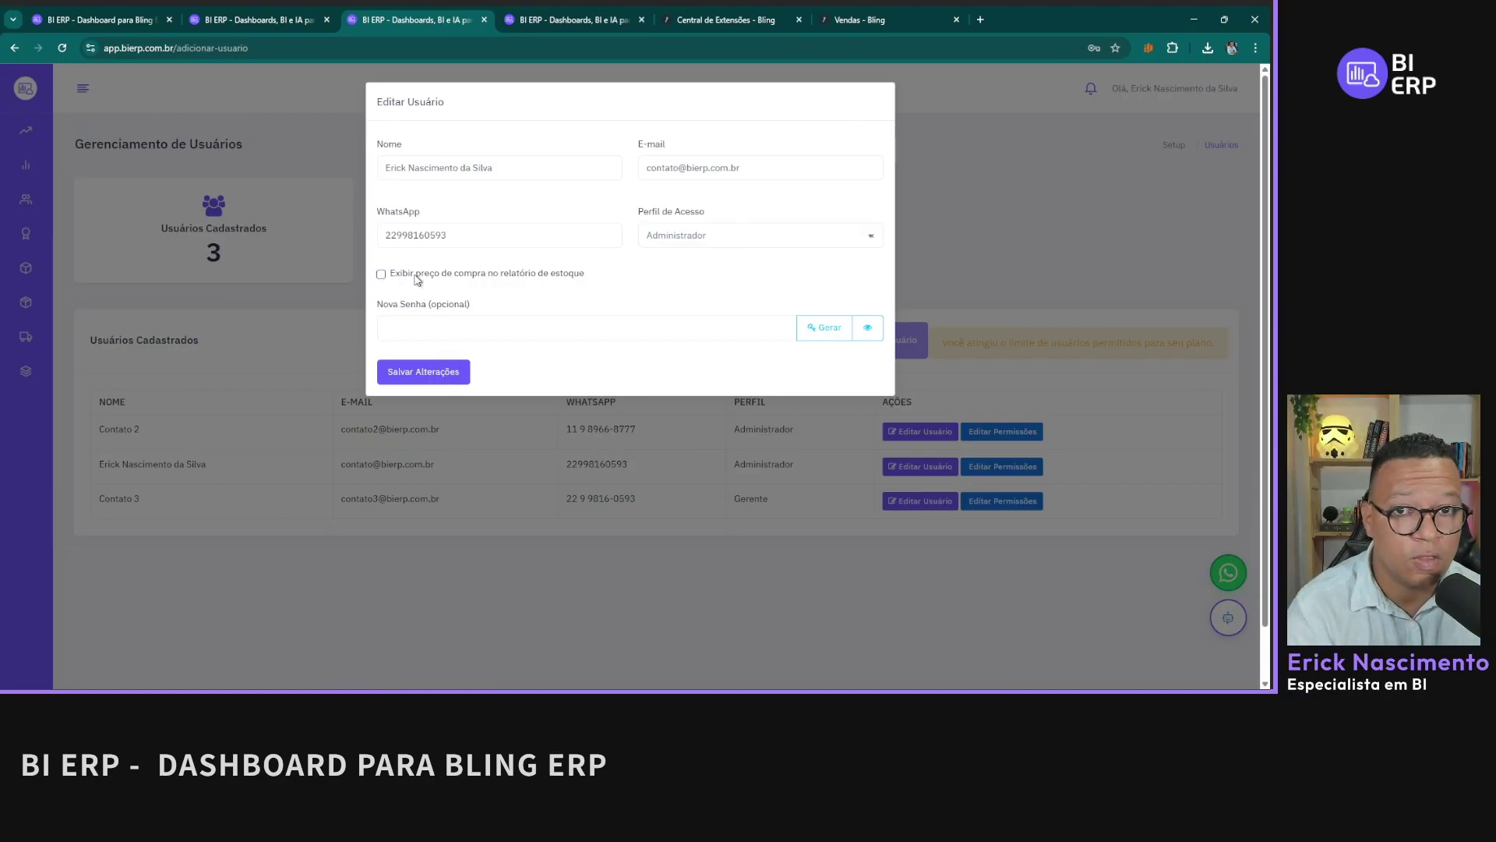
{"action": "left_click", "coordinate": [526, 664]}
Step: Open Gestão de Estoque in the sales analysis tab and view the Preço Compra column of the Estoque Detalhado table
{"action": "left_click", "coordinate": [251, 19]}
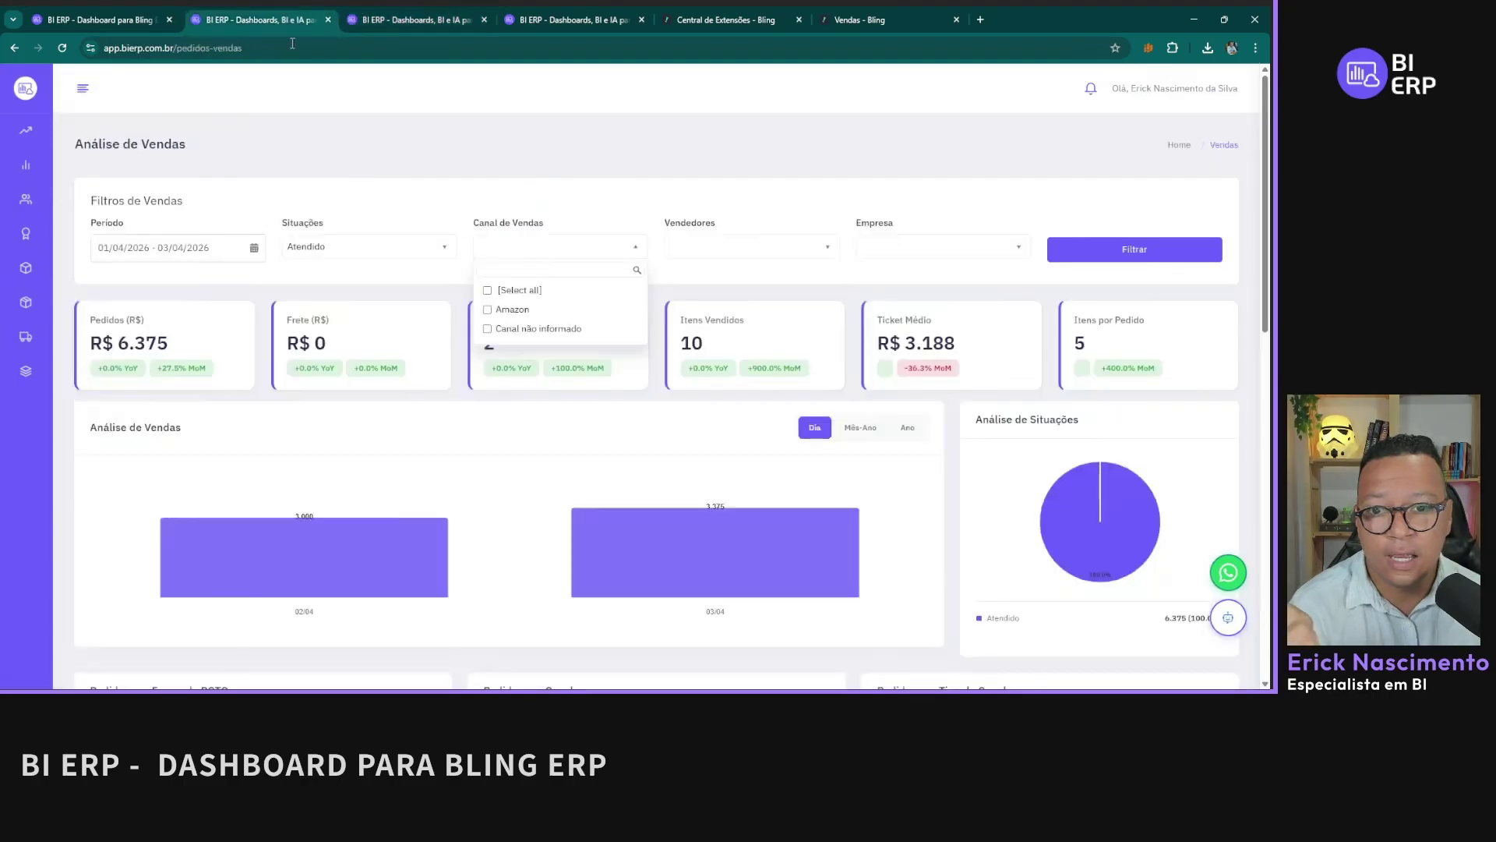
{"action": "left_click", "coordinate": [81, 351]}
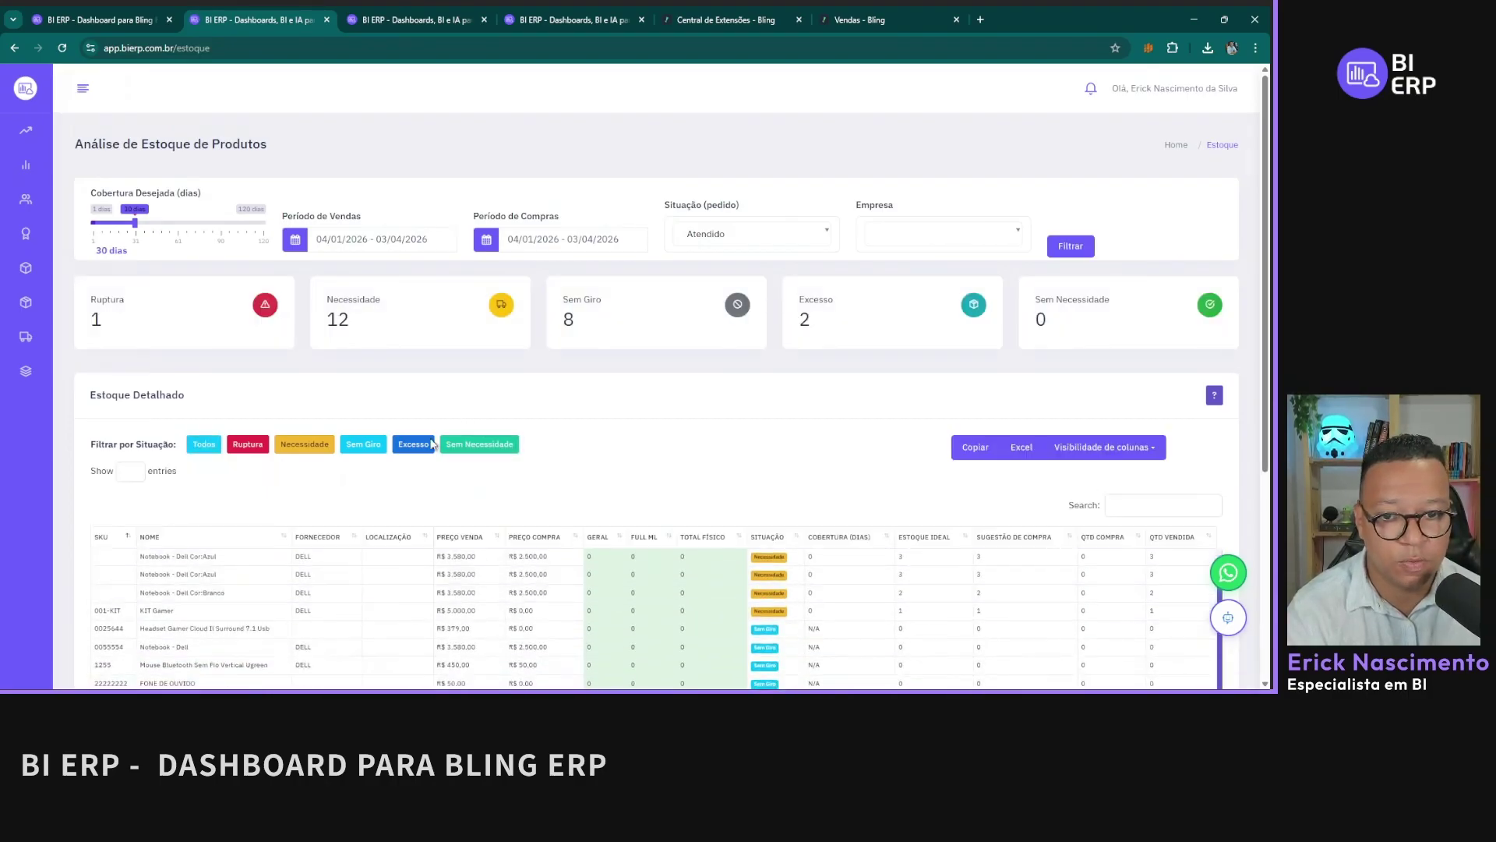
{"action": "scroll", "coordinate": [261, 73], "scroll_direction": "down", "scroll_amount": 3}
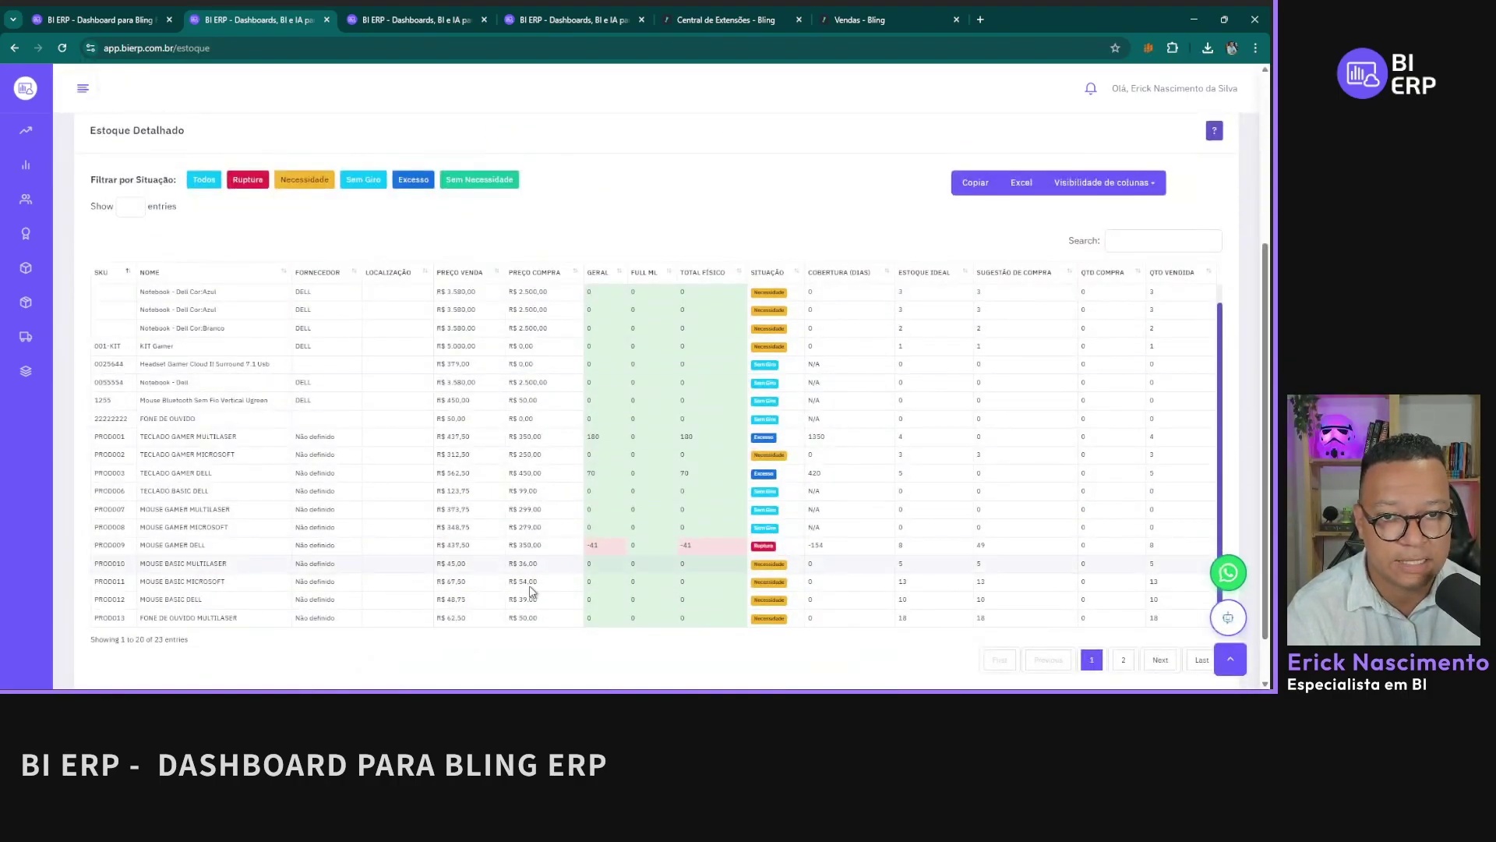
Step: Compare the second user's Exibir preço de compra no relatório de estoque option with the Estoque Detalhado table, closing the edit form without saving
{"action": "left_click", "coordinate": [436, 17]}
{"action": "left_click", "coordinate": [94, 14]}
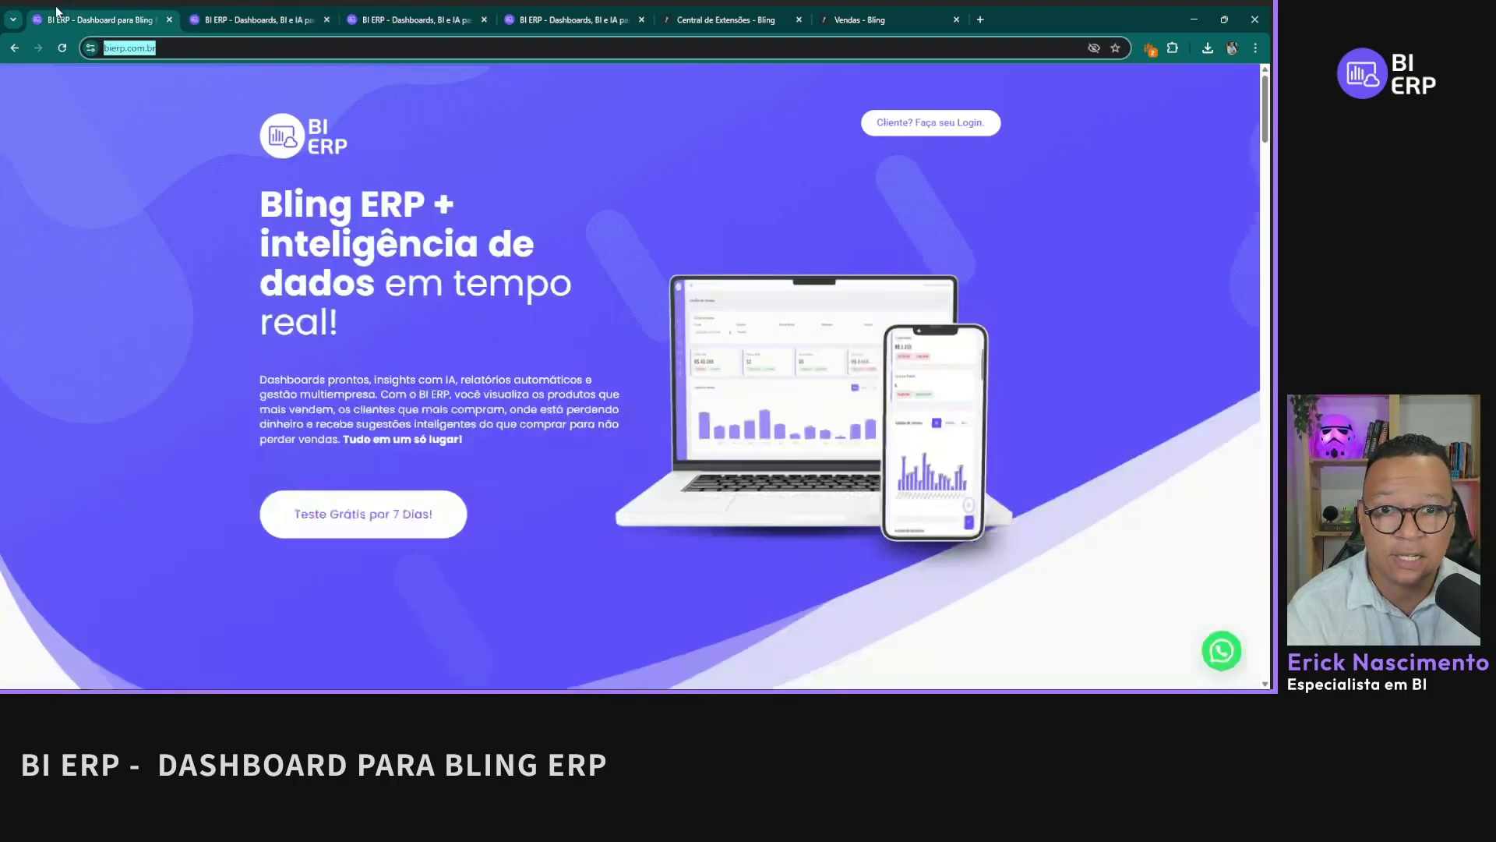
{"action": "left_click", "coordinate": [231, 12]}
{"action": "left_click", "coordinate": [374, 12]}
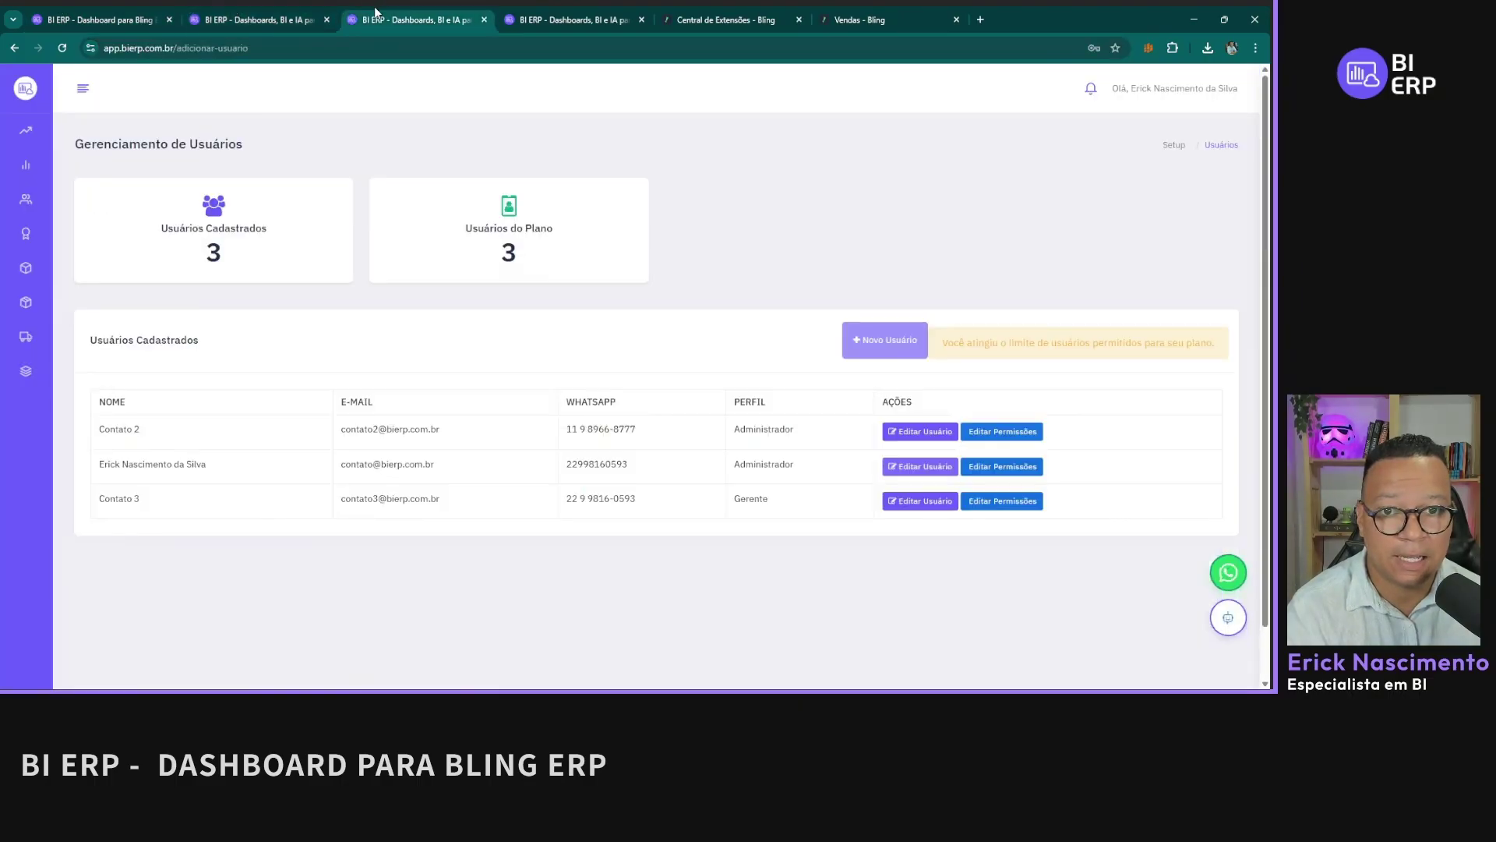
{"action": "left_click", "coordinate": [922, 467]}
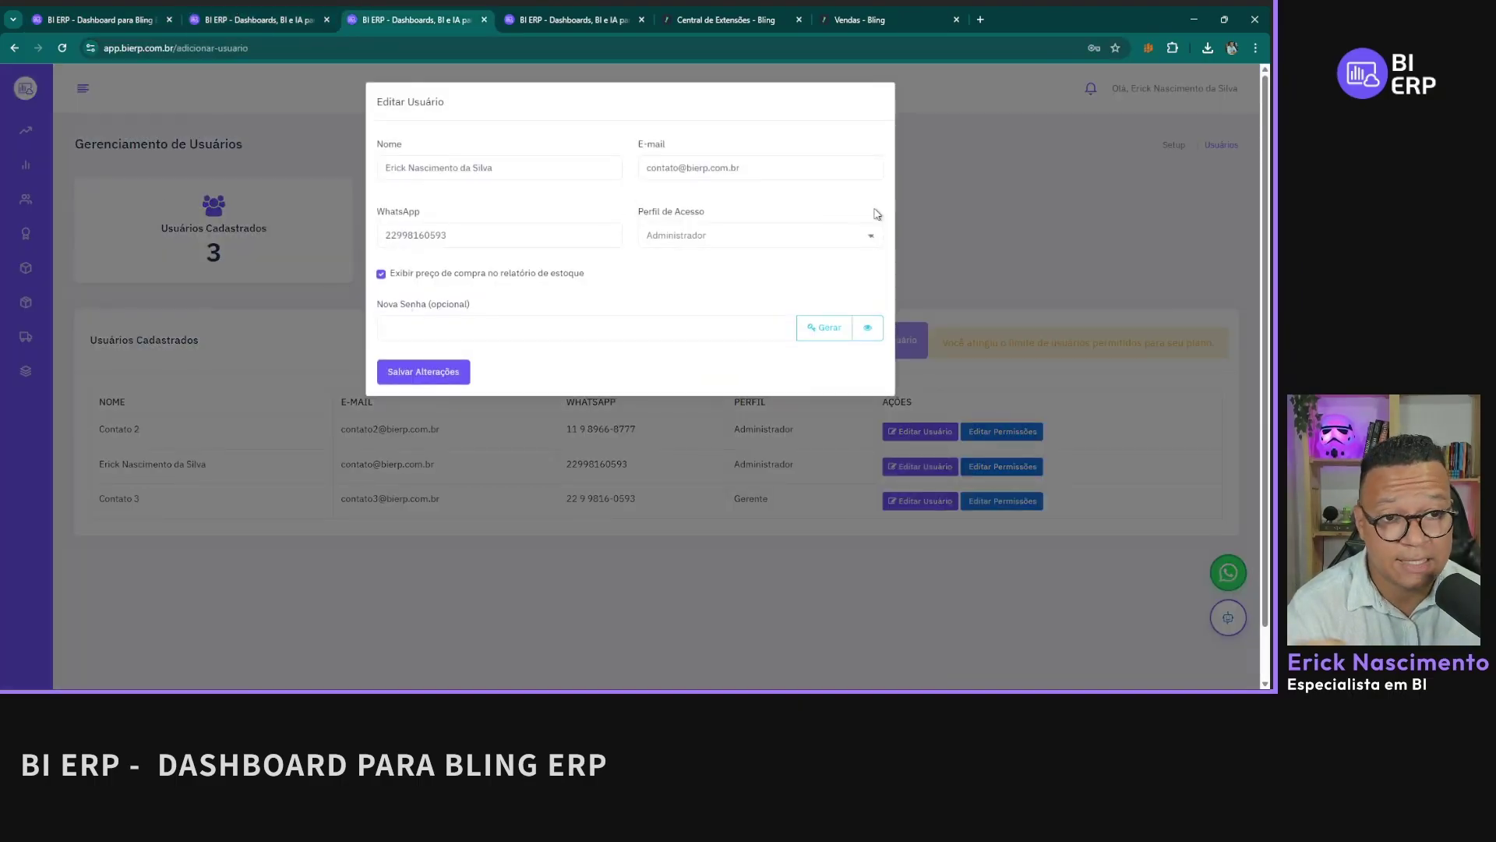
{"action": "left_click", "coordinate": [238, 12]}
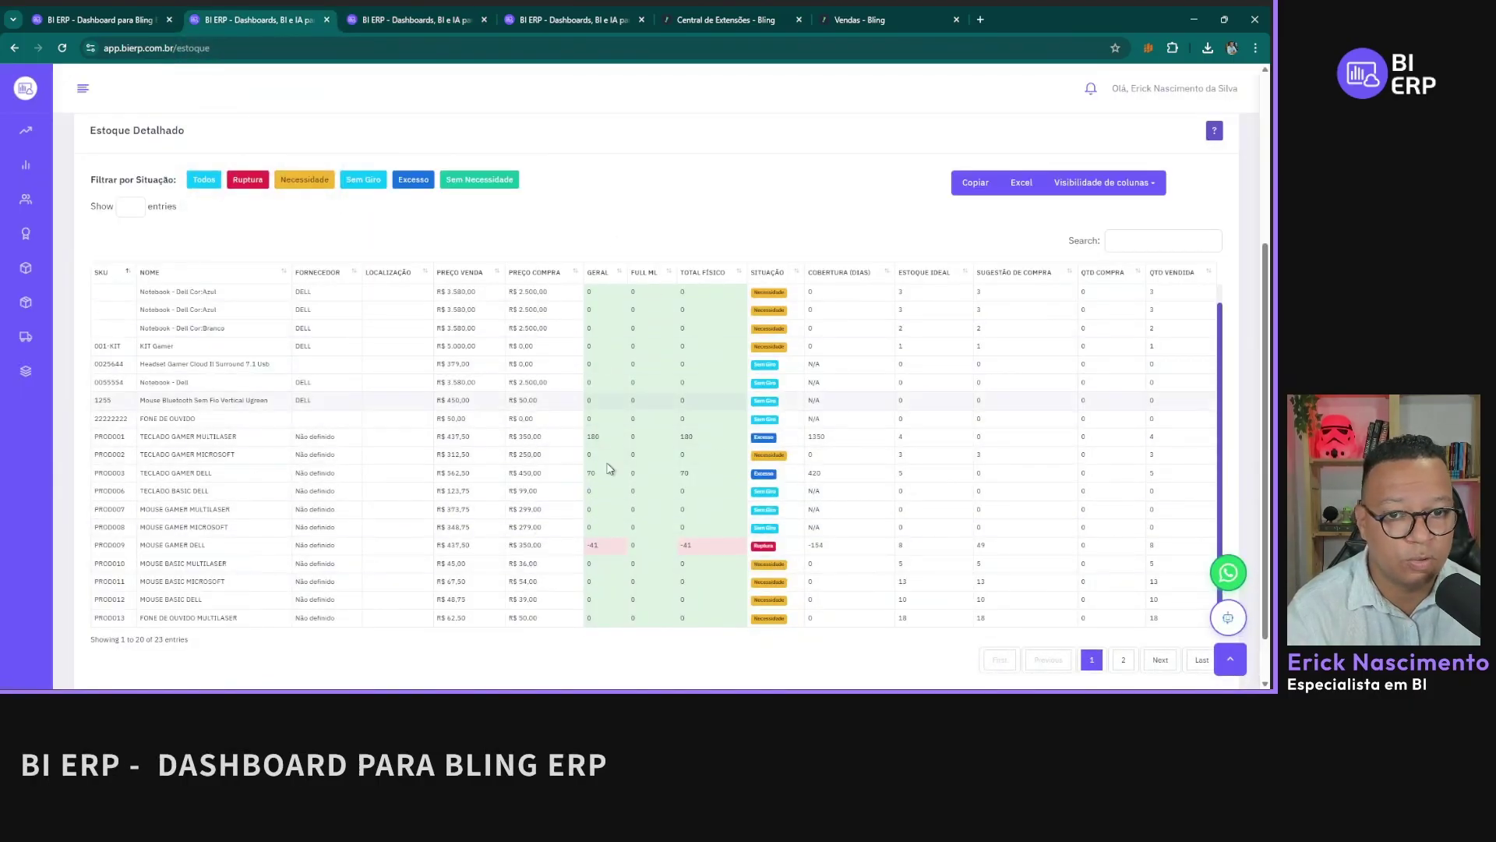
{"action": "left_click", "coordinate": [404, 12]}
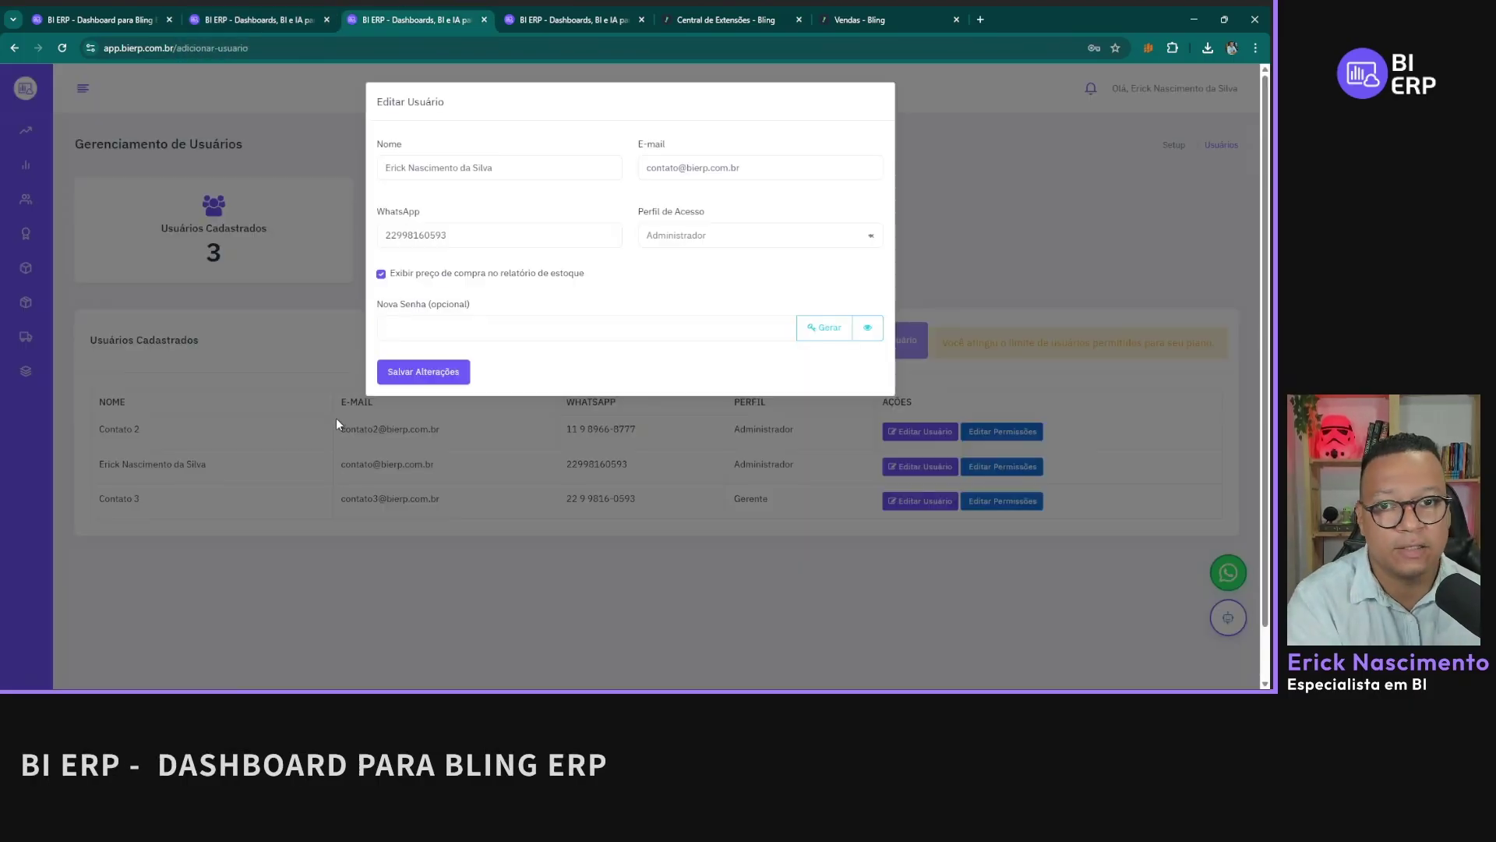
{"action": "left_click", "coordinate": [406, 617]}
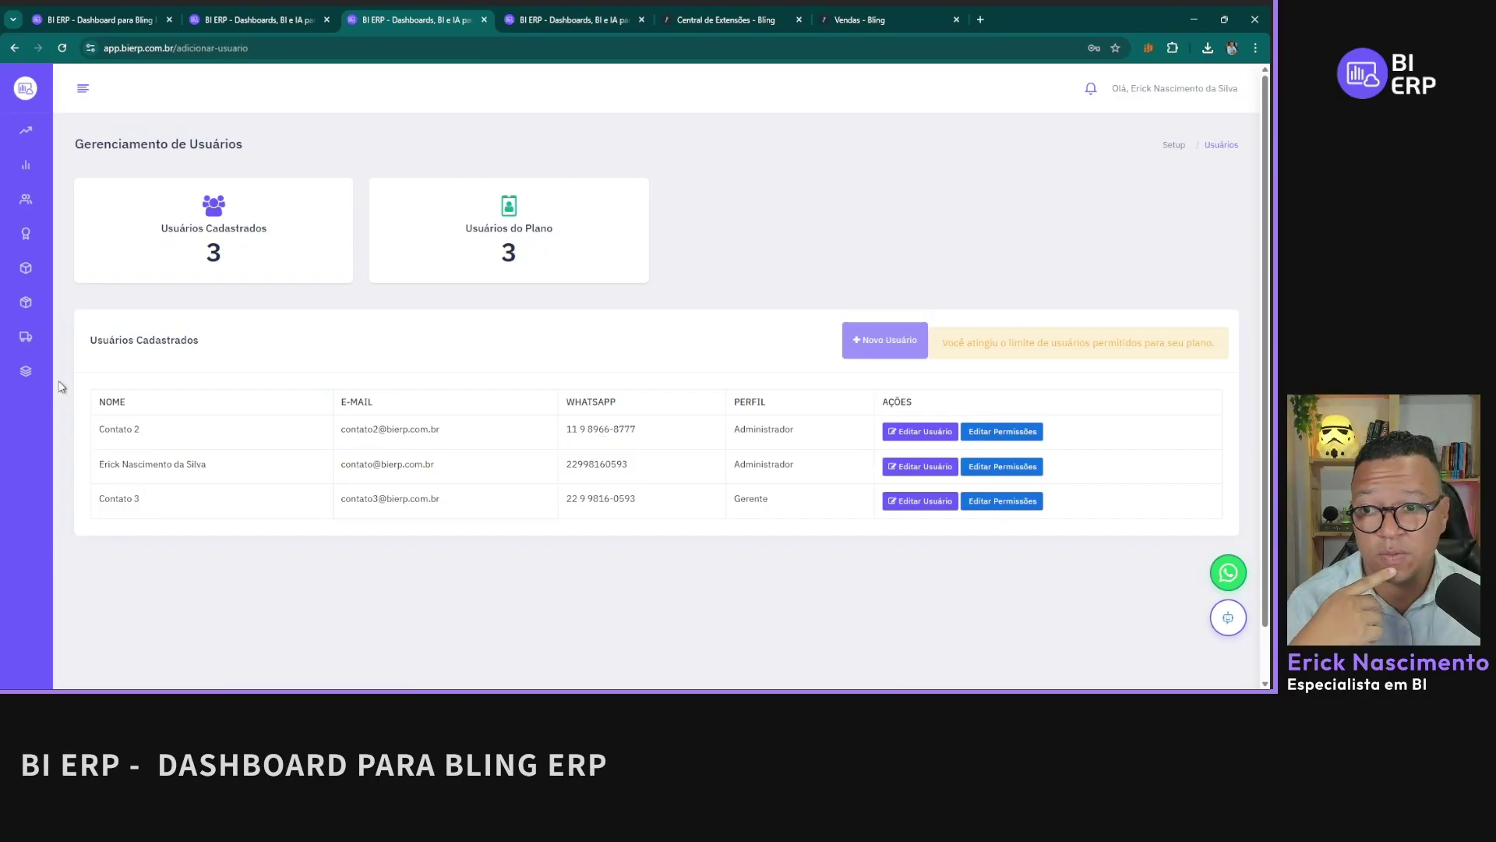
Step: Open the Planos page from the settings and review the Business plan's included features, monthly order limit and price
{"action": "mouse_move", "coordinate": [103, 451]}
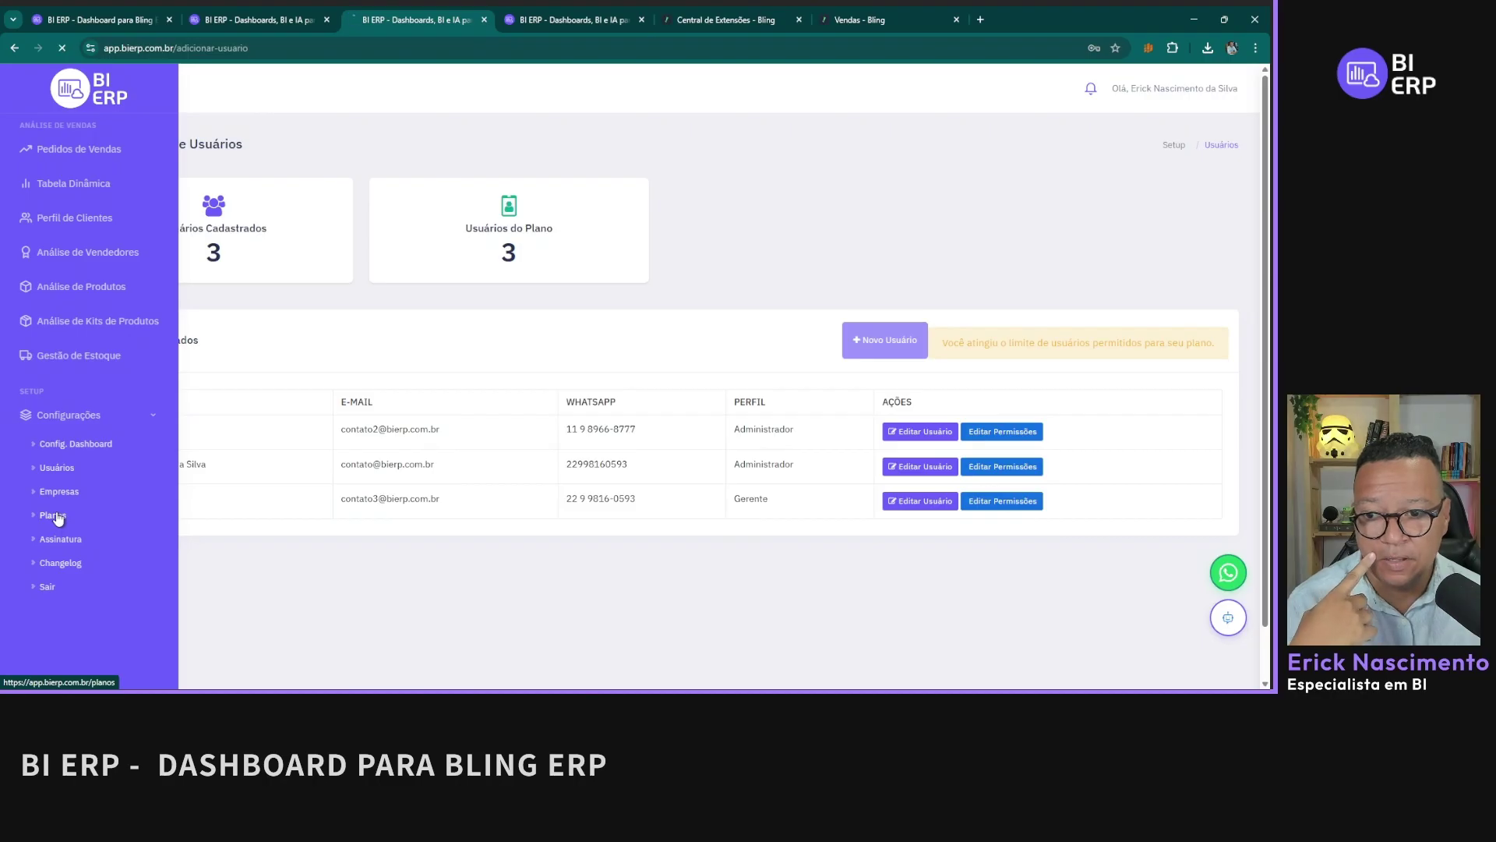
{"action": "left_click", "coordinate": [57, 516]}
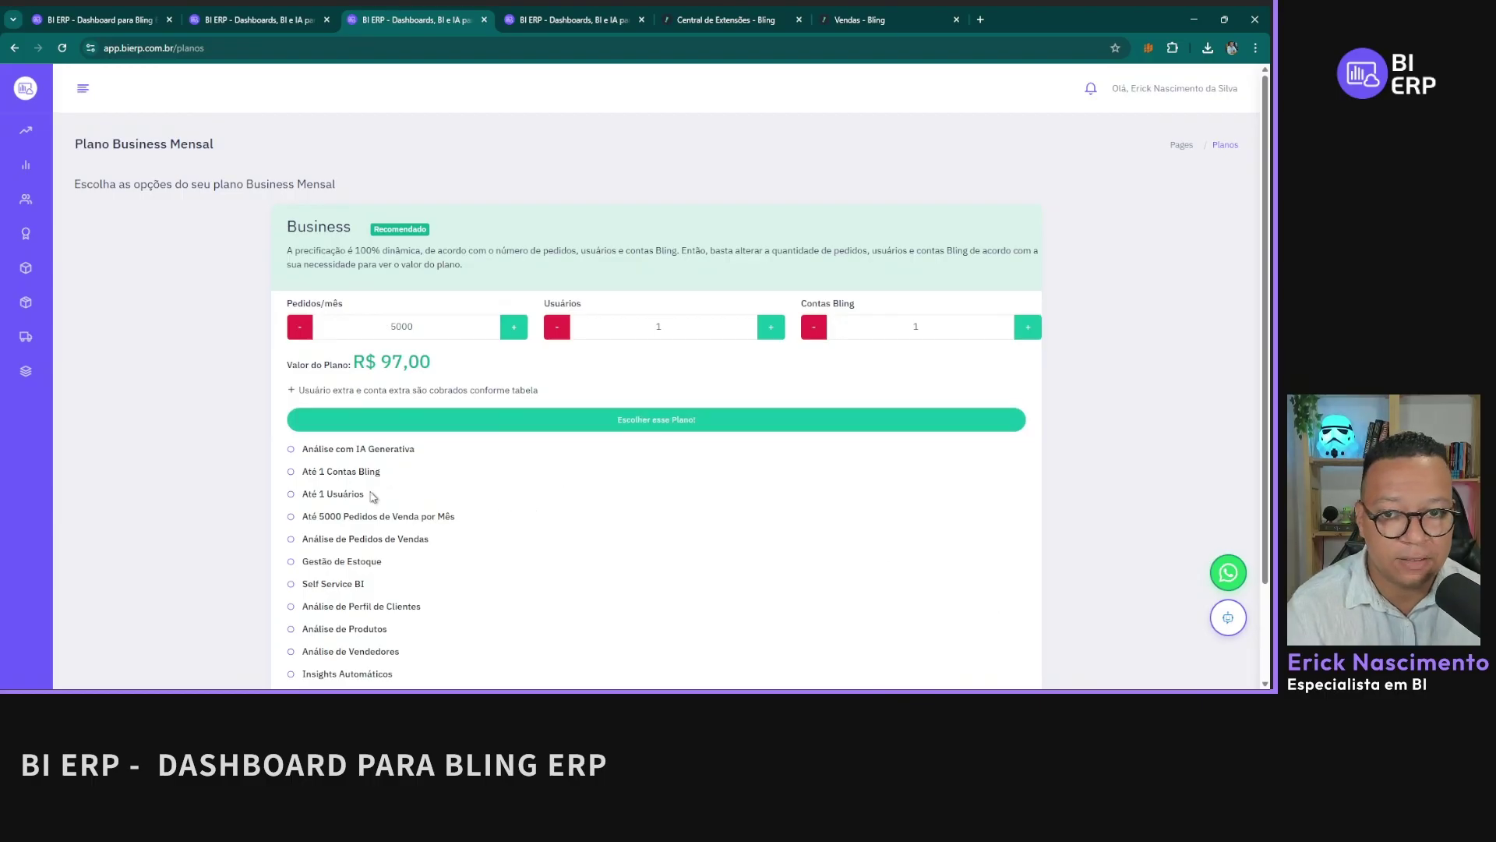
{"action": "scroll", "coordinate": [372, 497], "scroll_direction": "down", "scroll_amount": 2}
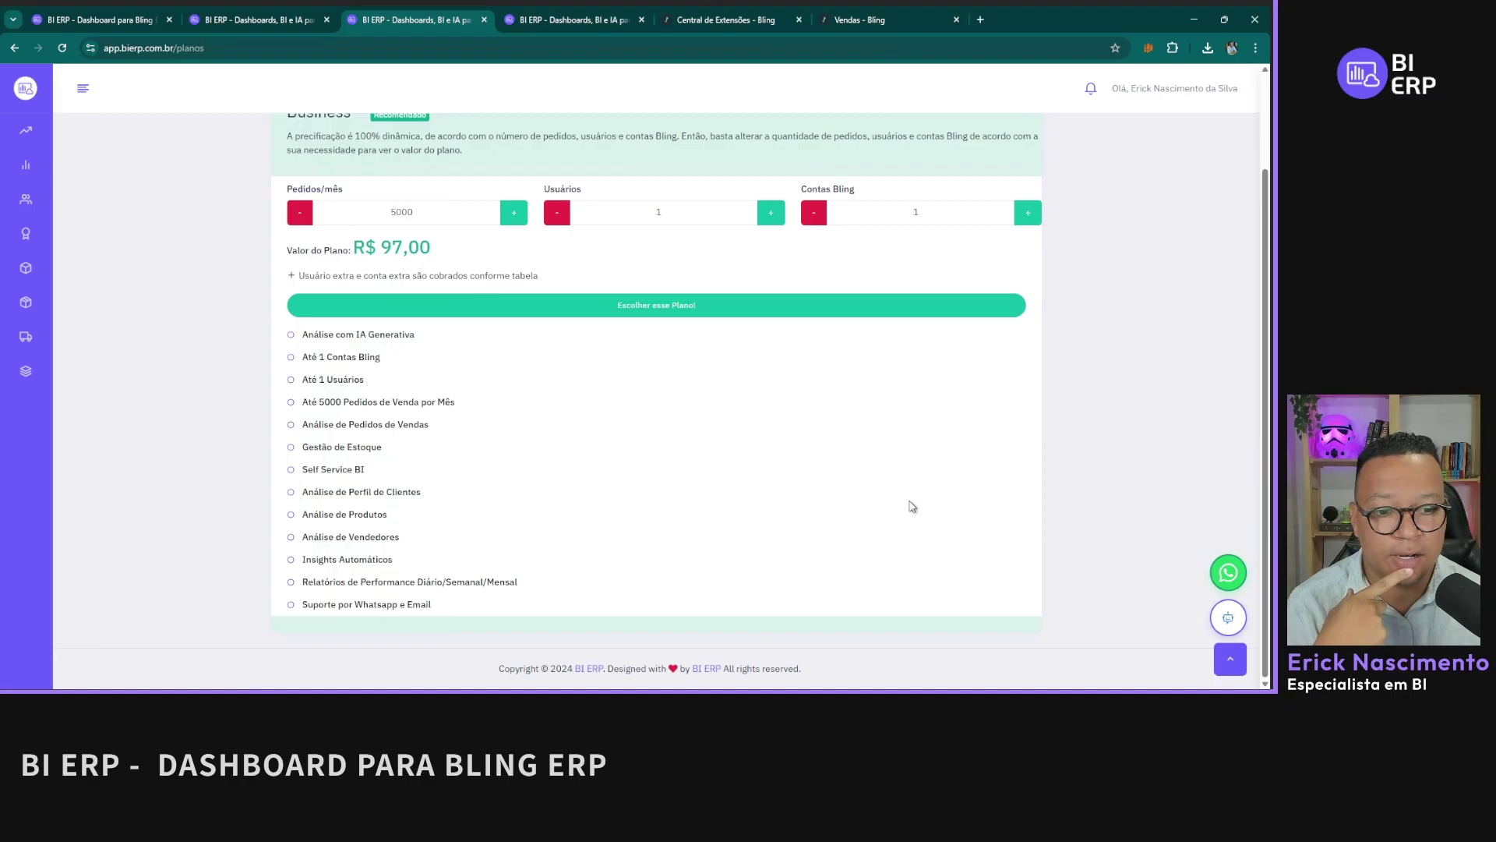
{"action": "key", "text": "ctrl+1"}
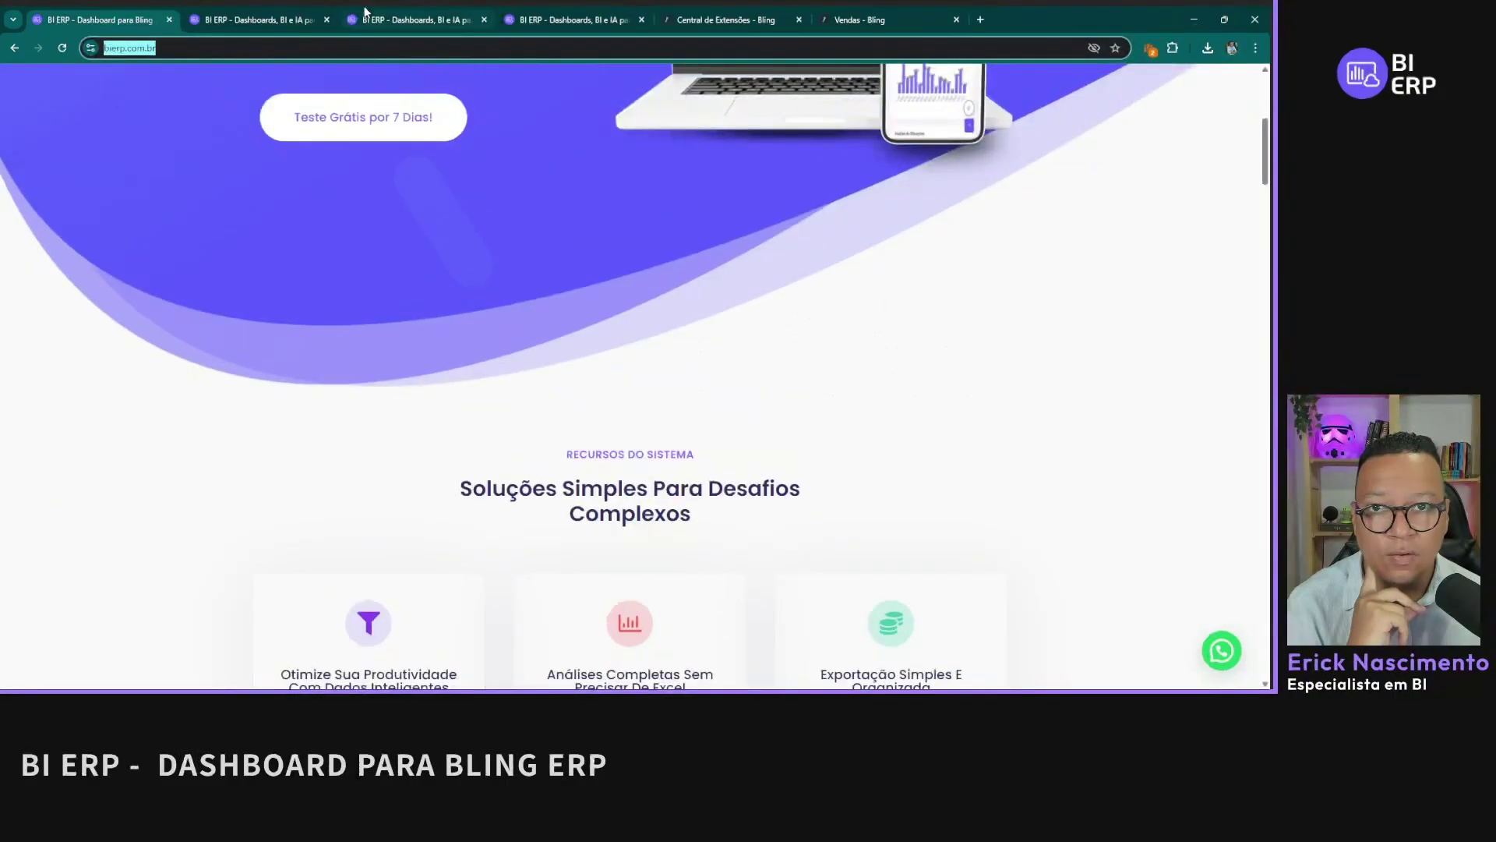
{"action": "left_click", "coordinate": [365, 11]}
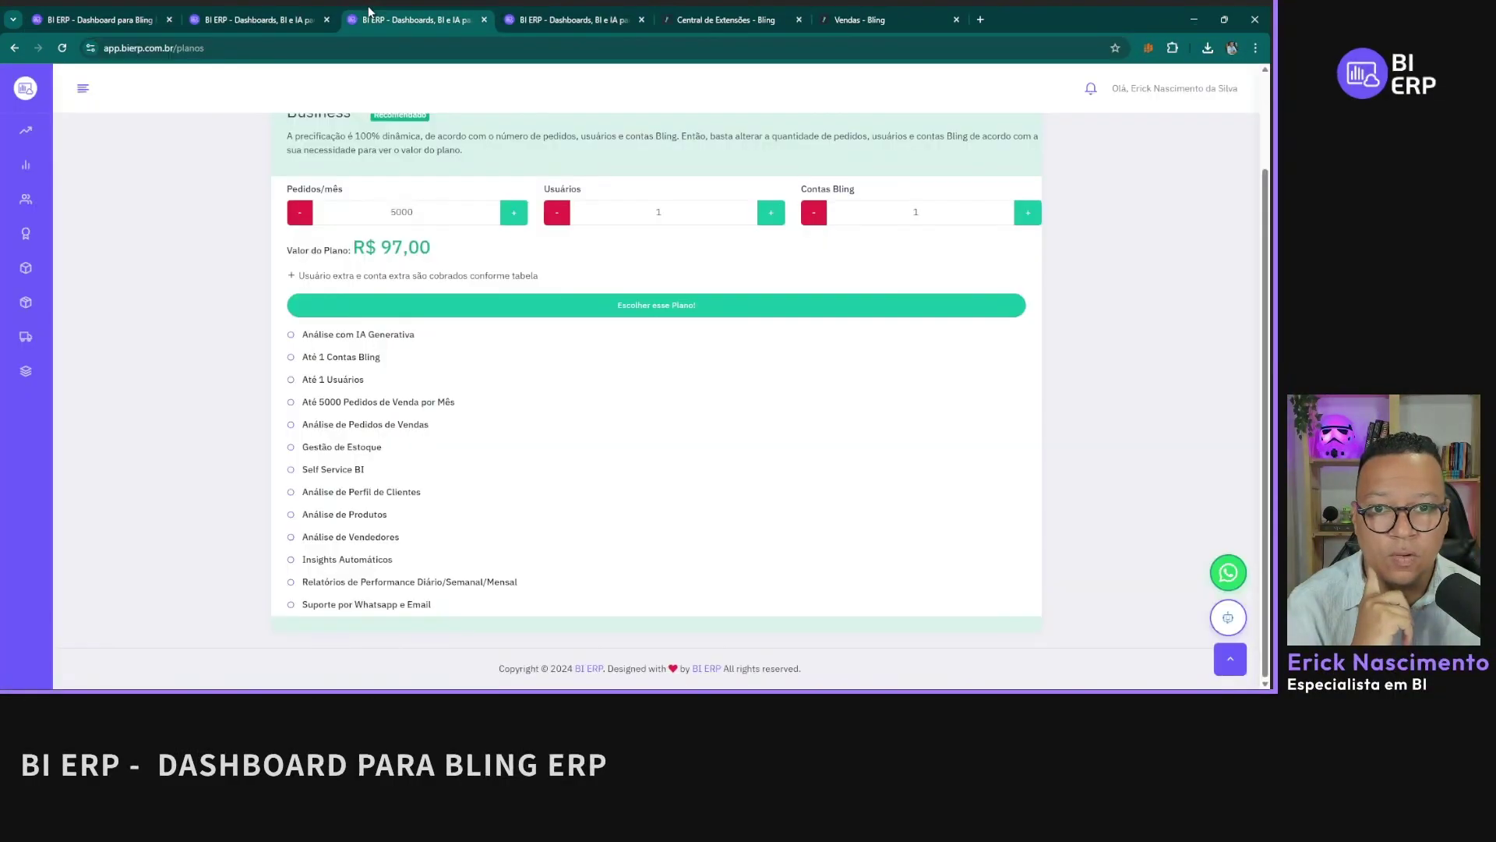
{"action": "scroll", "coordinate": [356, 335], "scroll_direction": "up", "scroll_amount": 1}
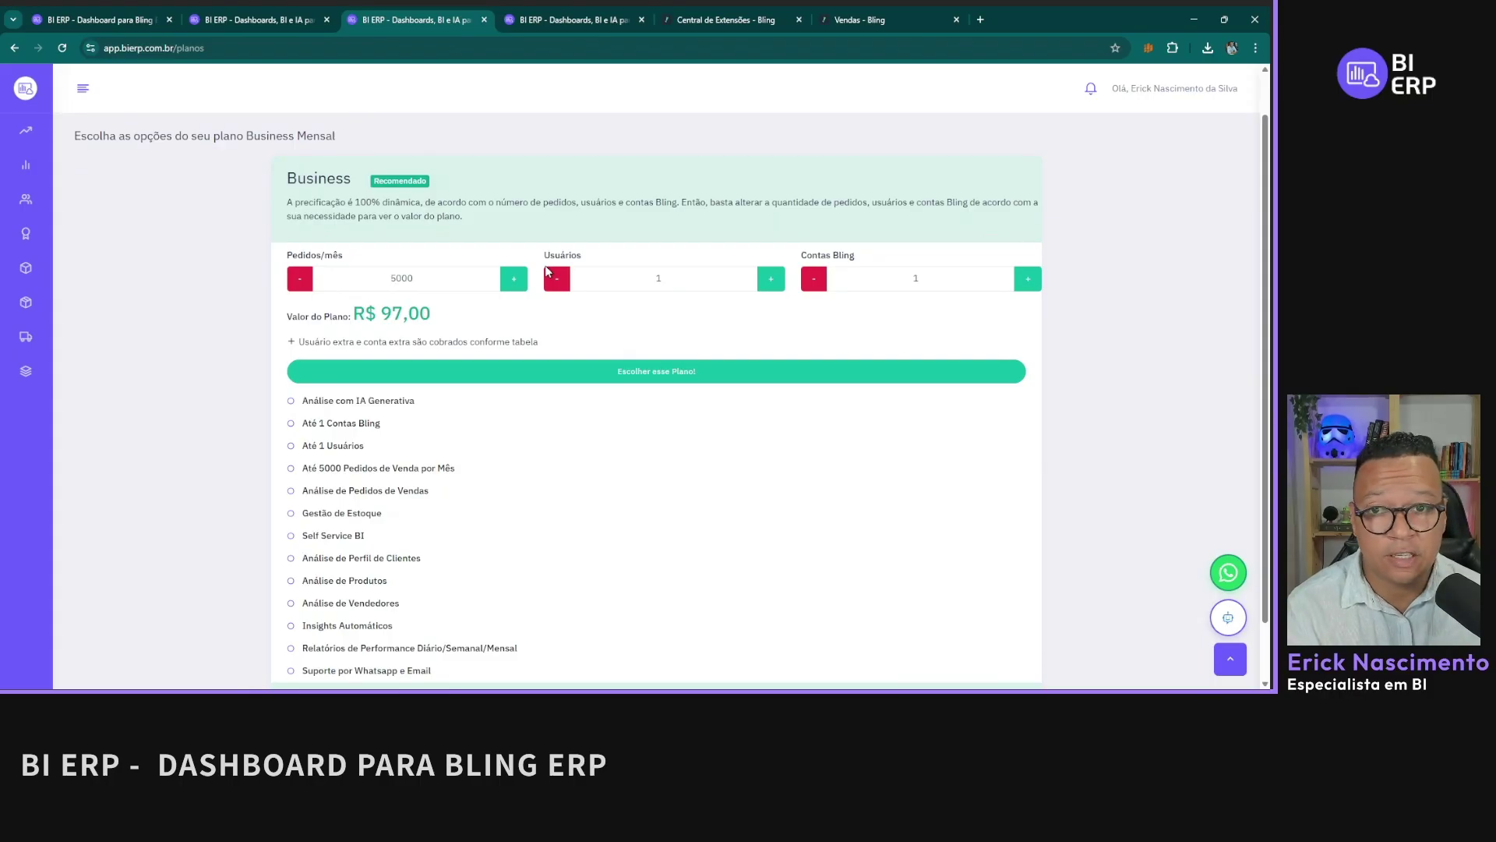
{"action": "double_click", "coordinate": [390, 279]}
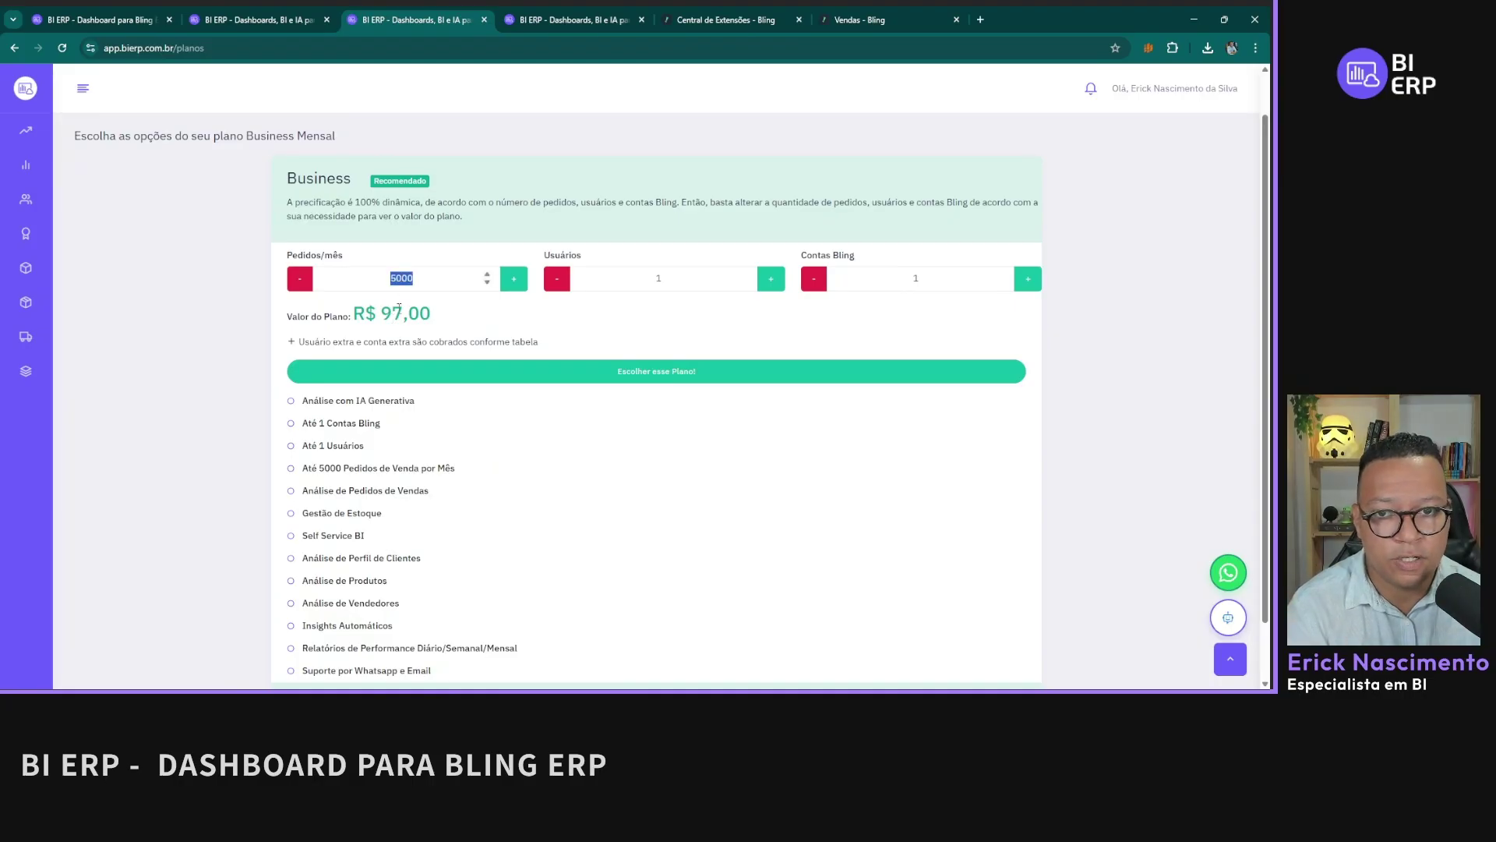
{"action": "left_click", "coordinate": [398, 312]}
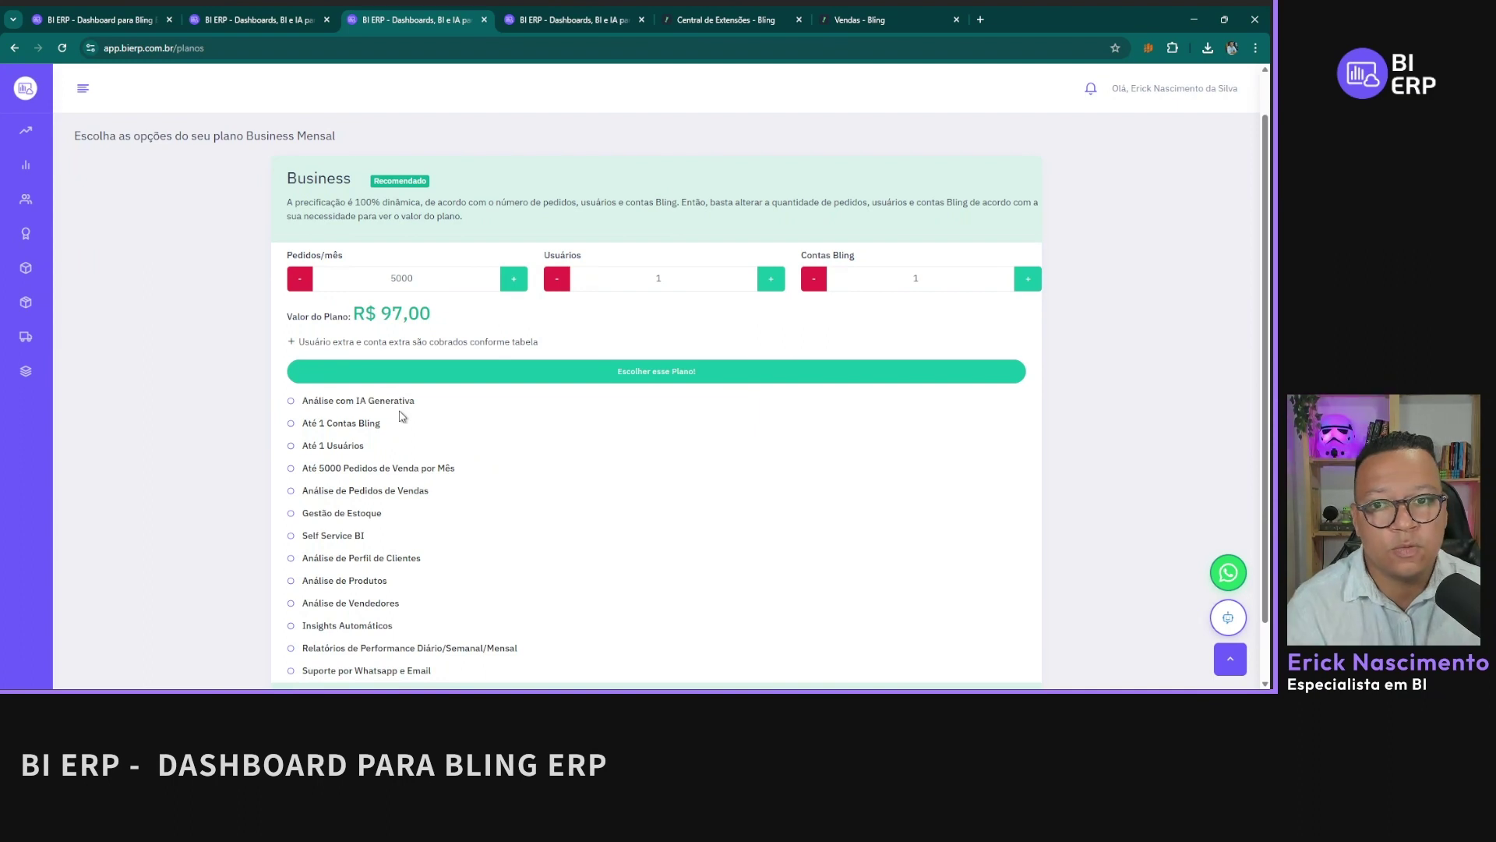
{"action": "triple_click", "coordinate": [407, 301]}
{"action": "left_click", "coordinate": [438, 339]}
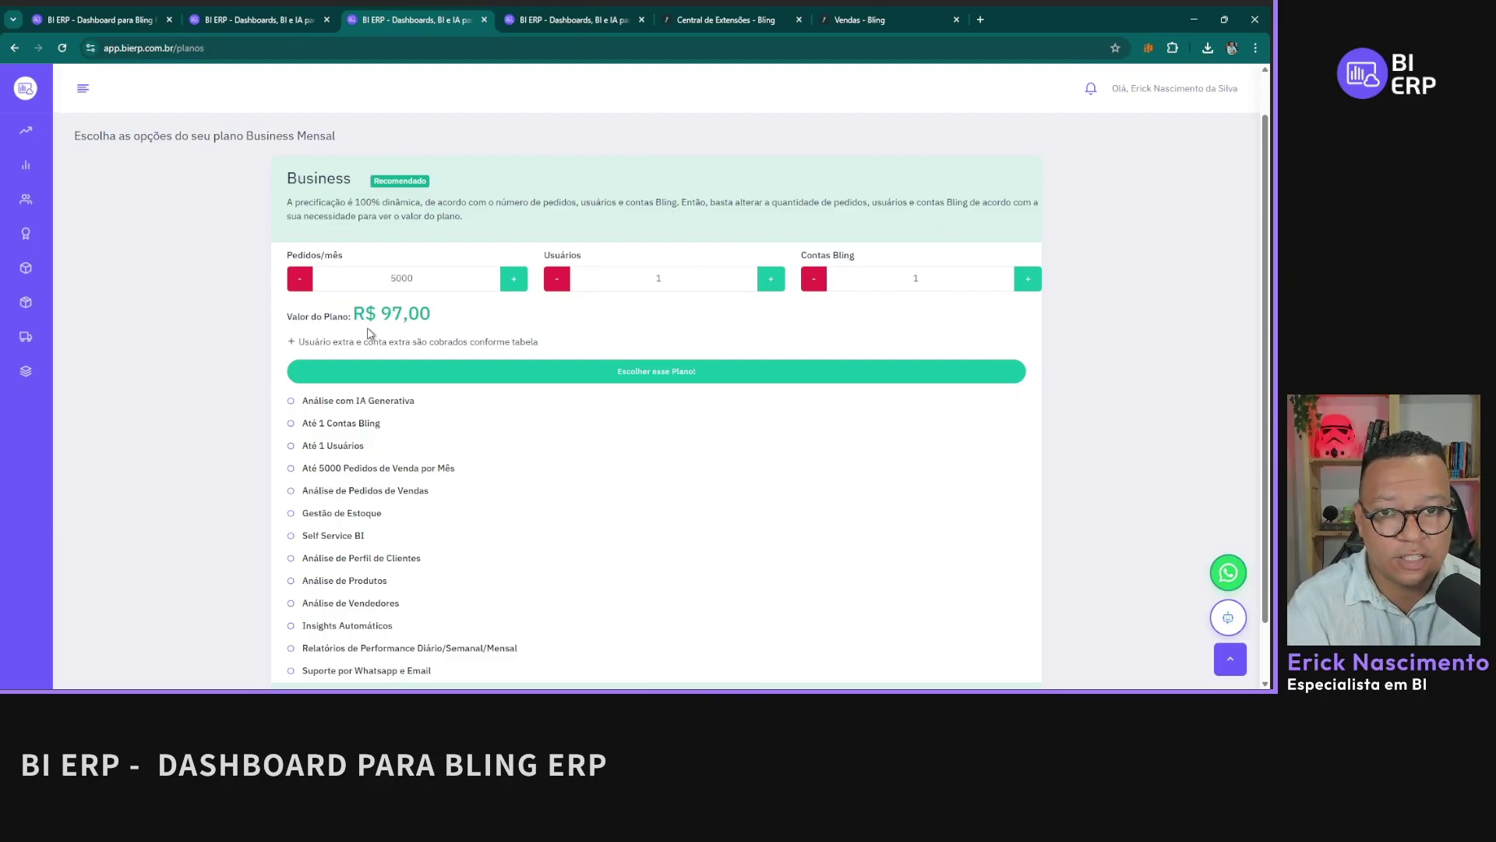
Step: Check the Business plan price with Pedidos/mês at 10000 and 20000, and return the quantity to 5000
{"action": "left_click", "coordinate": [513, 279]}
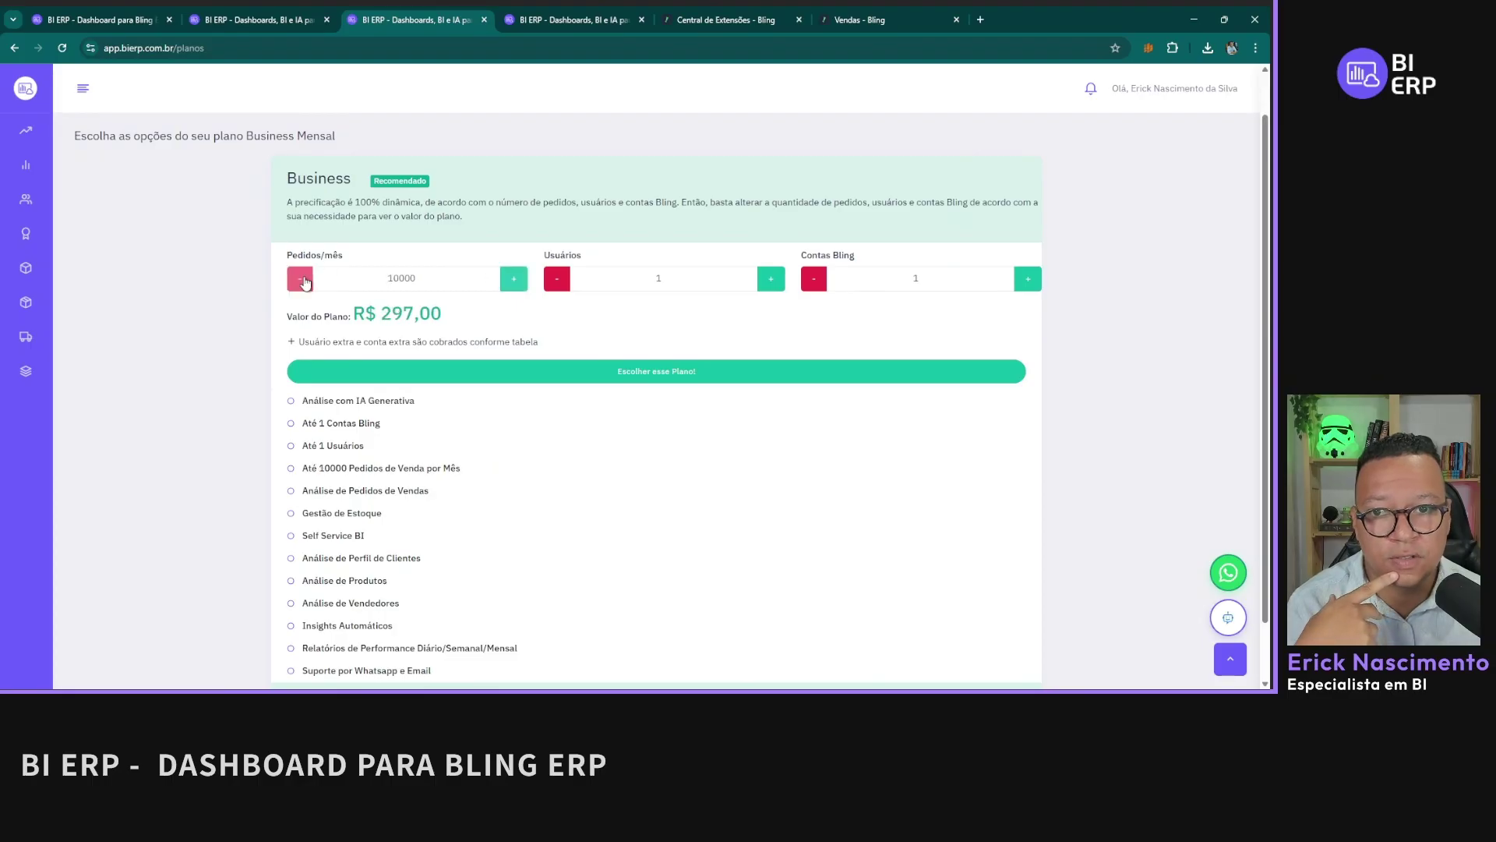
{"action": "left_click", "coordinate": [300, 279]}
{"action": "left_click", "coordinate": [513, 279]}
{"action": "left_click", "coordinate": [514, 279]}
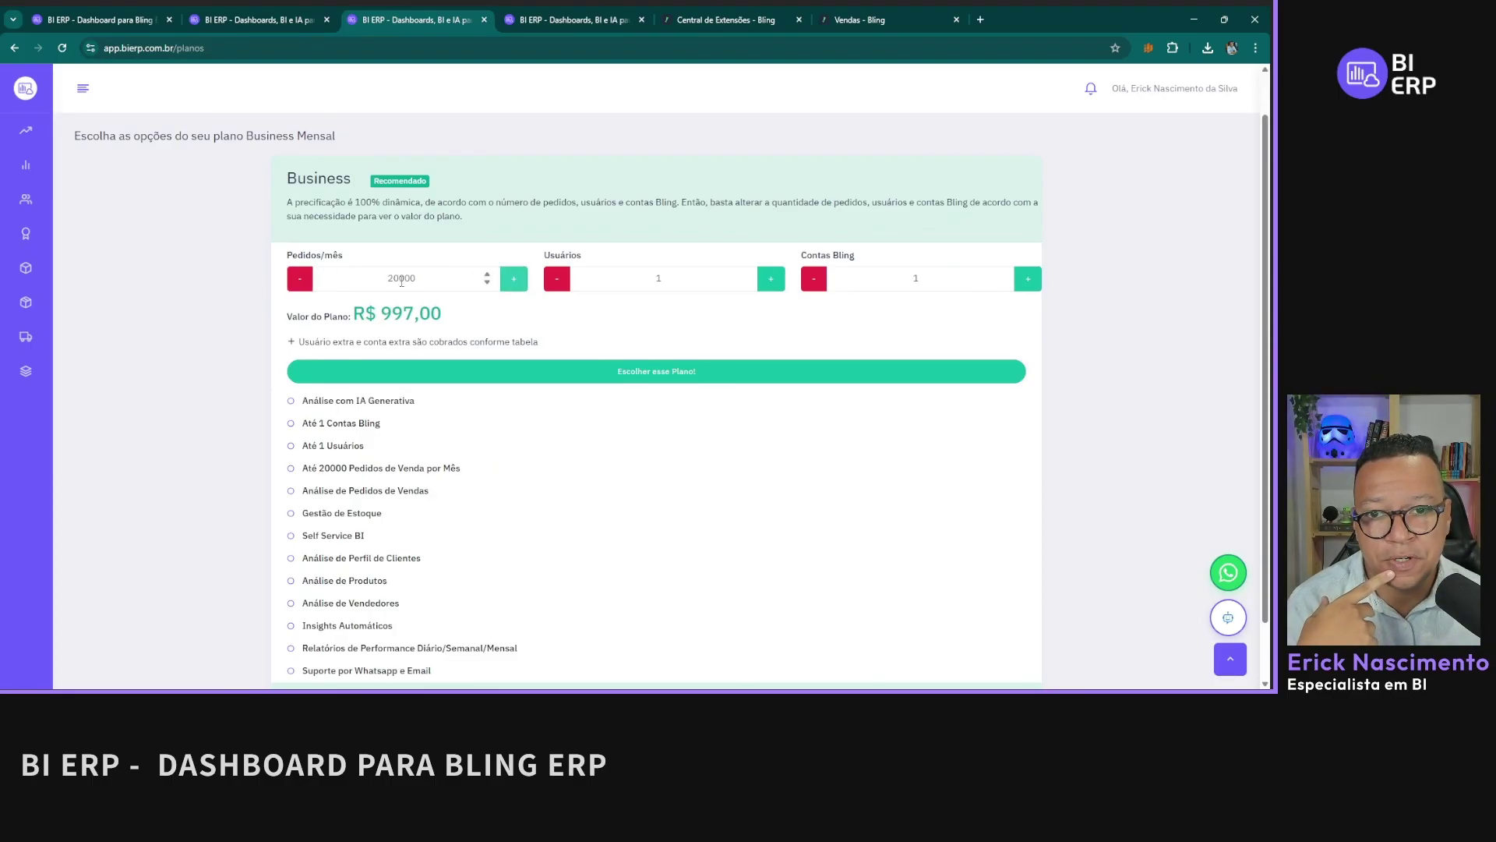
{"action": "left_click_drag", "start_coordinate": [399, 279], "coordinate": [418, 279]}
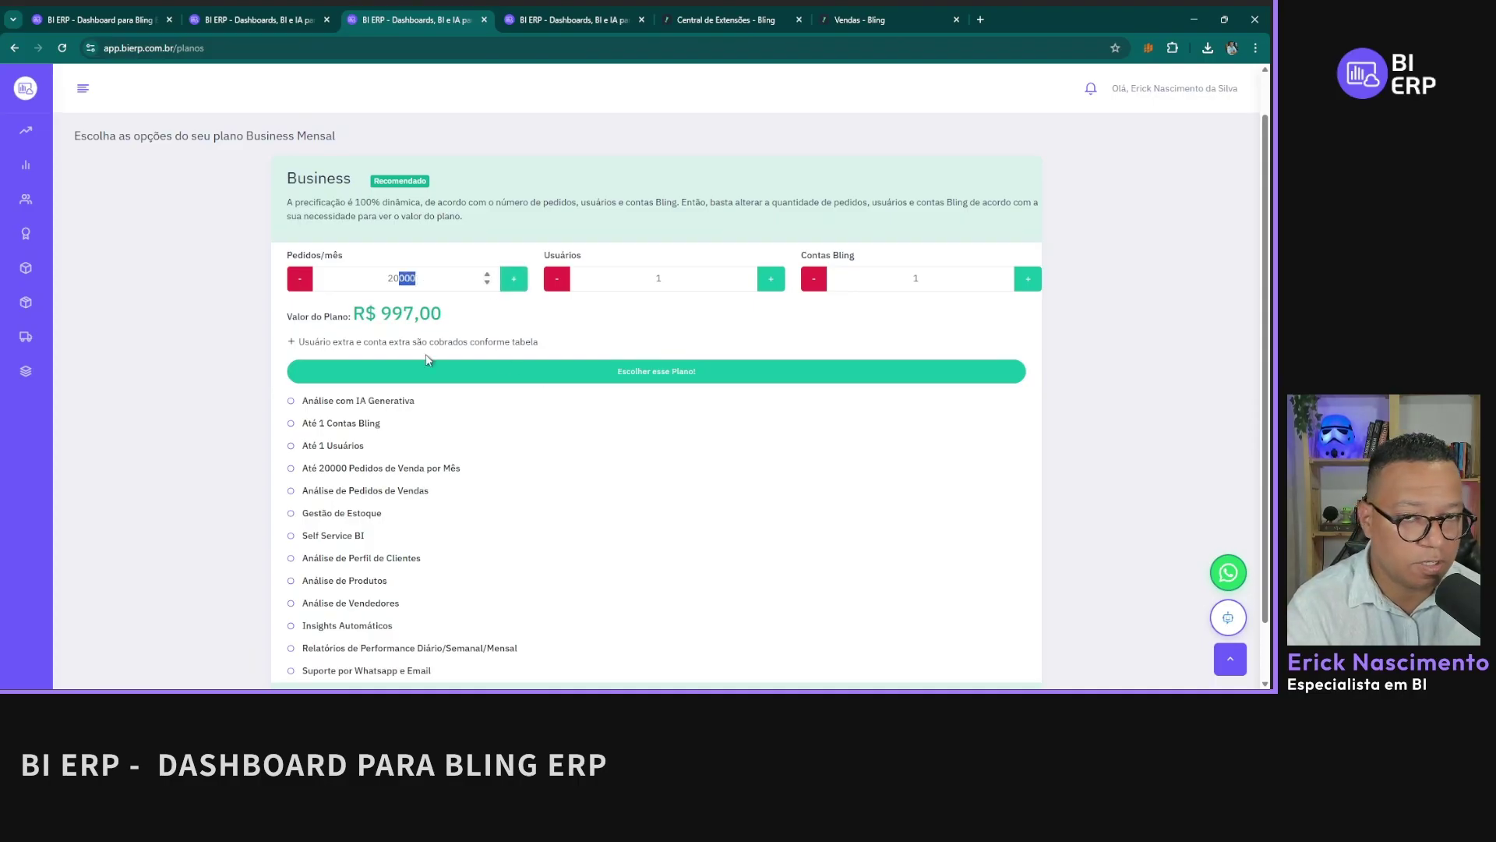
{"action": "left_click", "coordinate": [303, 285]}
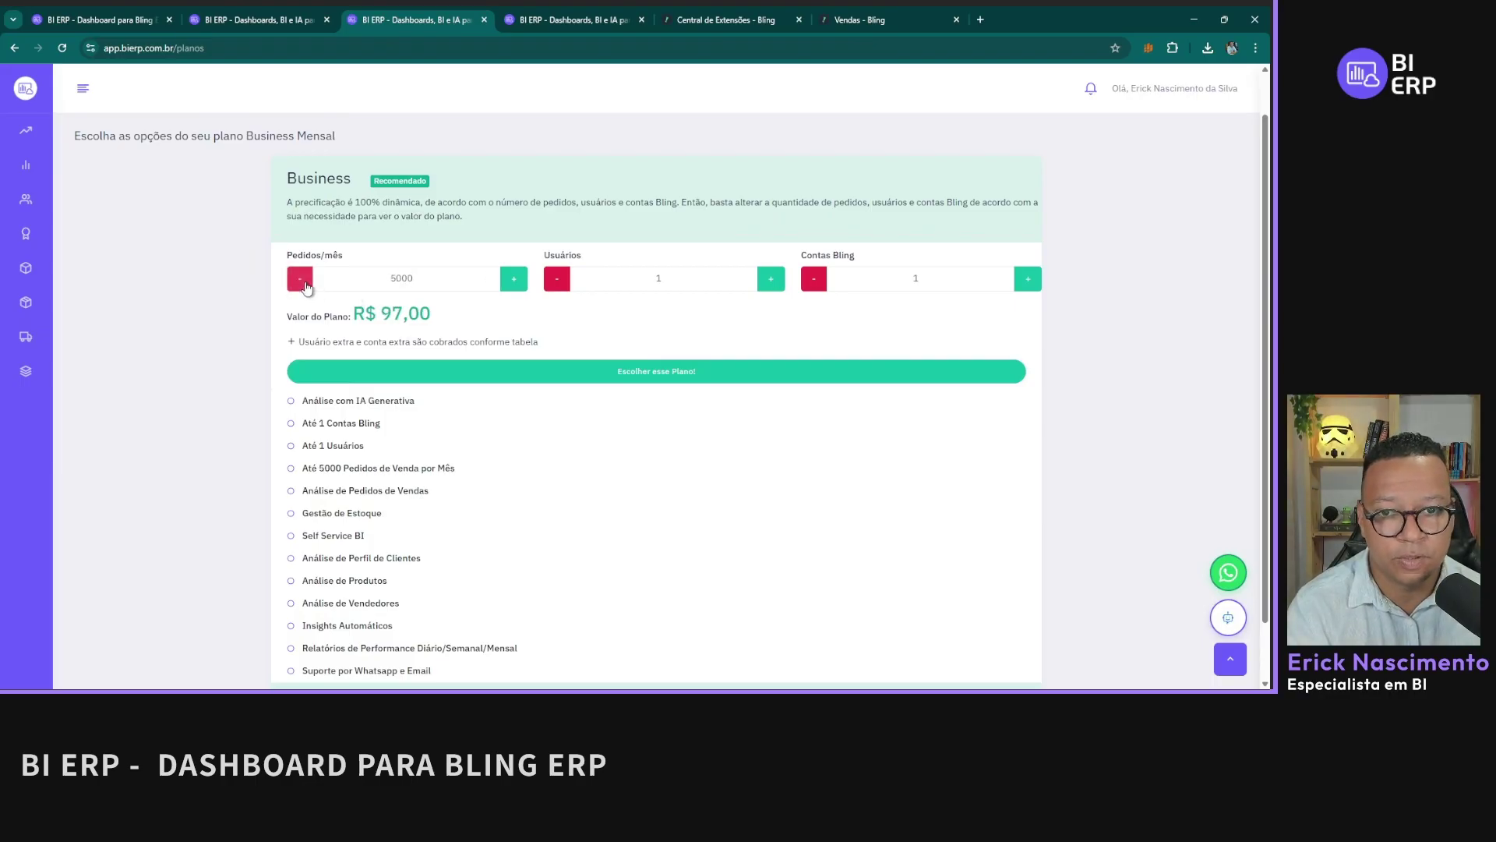
Step: Step Pedidos/mês up to 20000 again and back down through 15000 to 5000, comparing the plan price at each tier
{"action": "left_click", "coordinate": [516, 287]}
{"action": "left_click", "coordinate": [309, 282]}
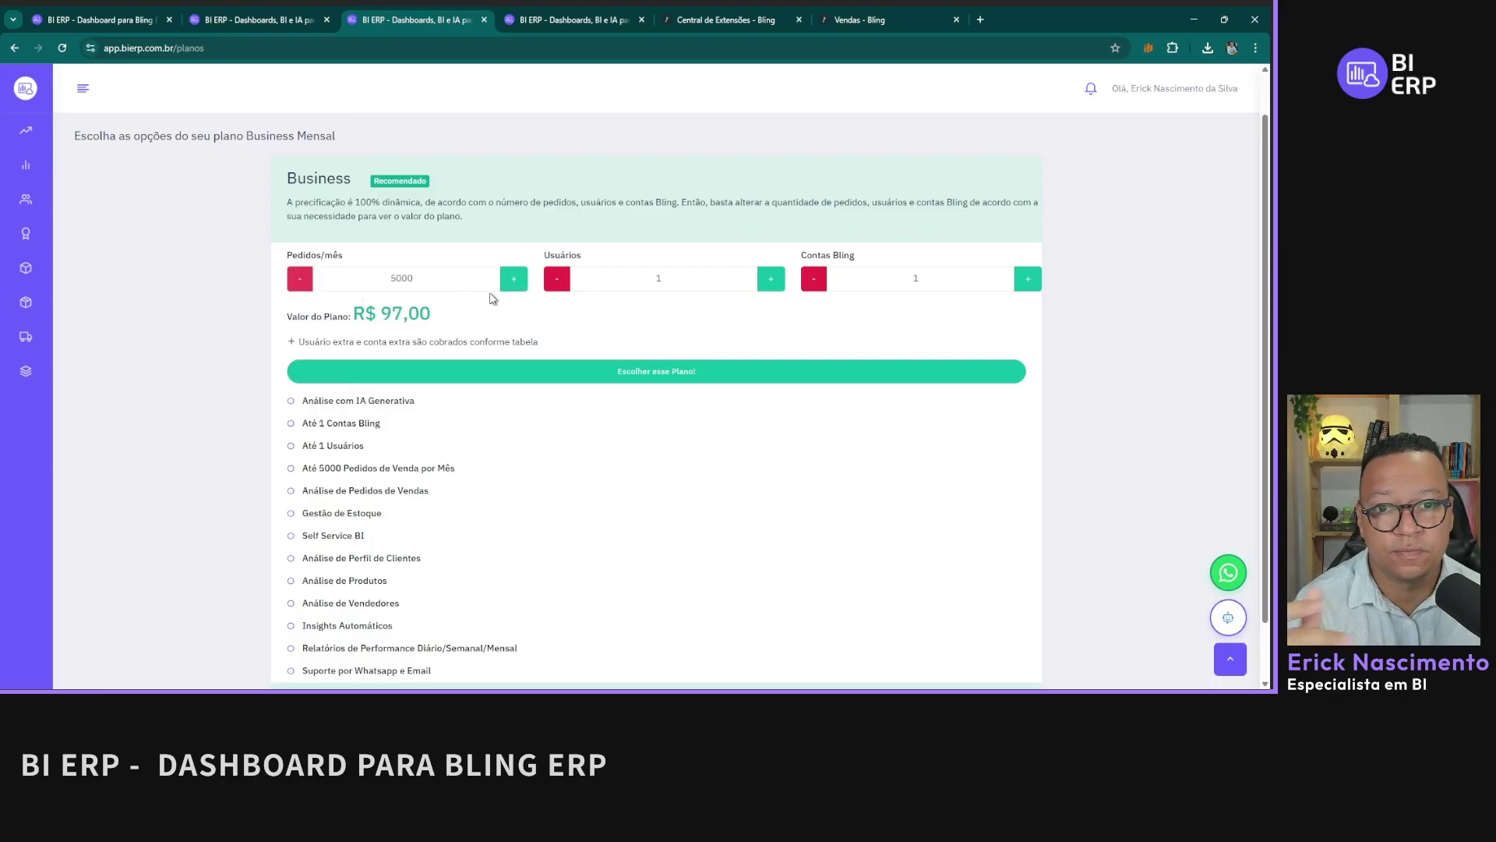
{"action": "left_click", "coordinate": [514, 287]}
{"action": "left_click", "coordinate": [513, 287]}
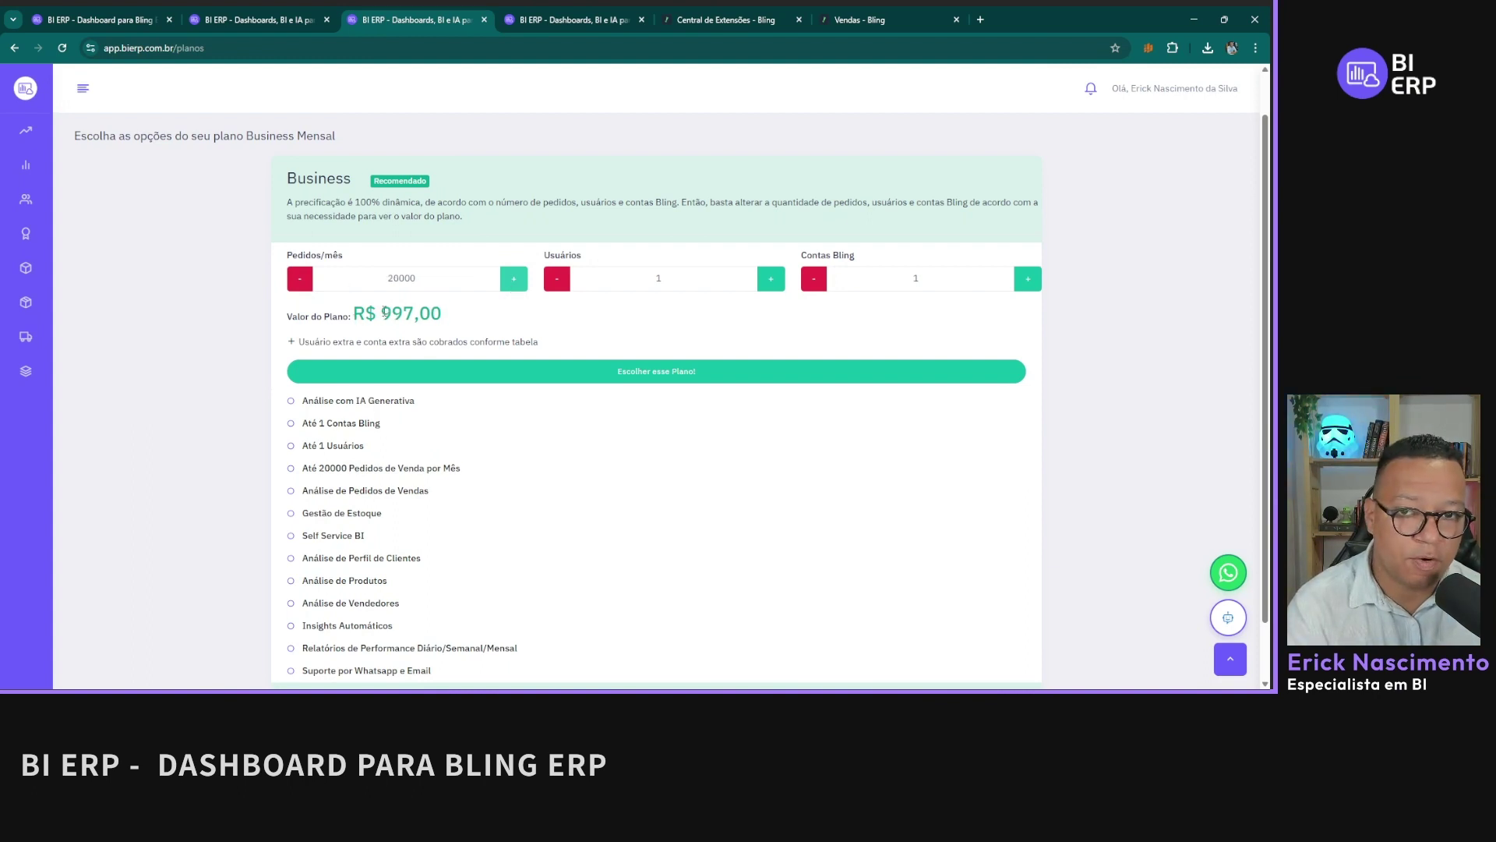
{"action": "left_click", "coordinate": [300, 282]}
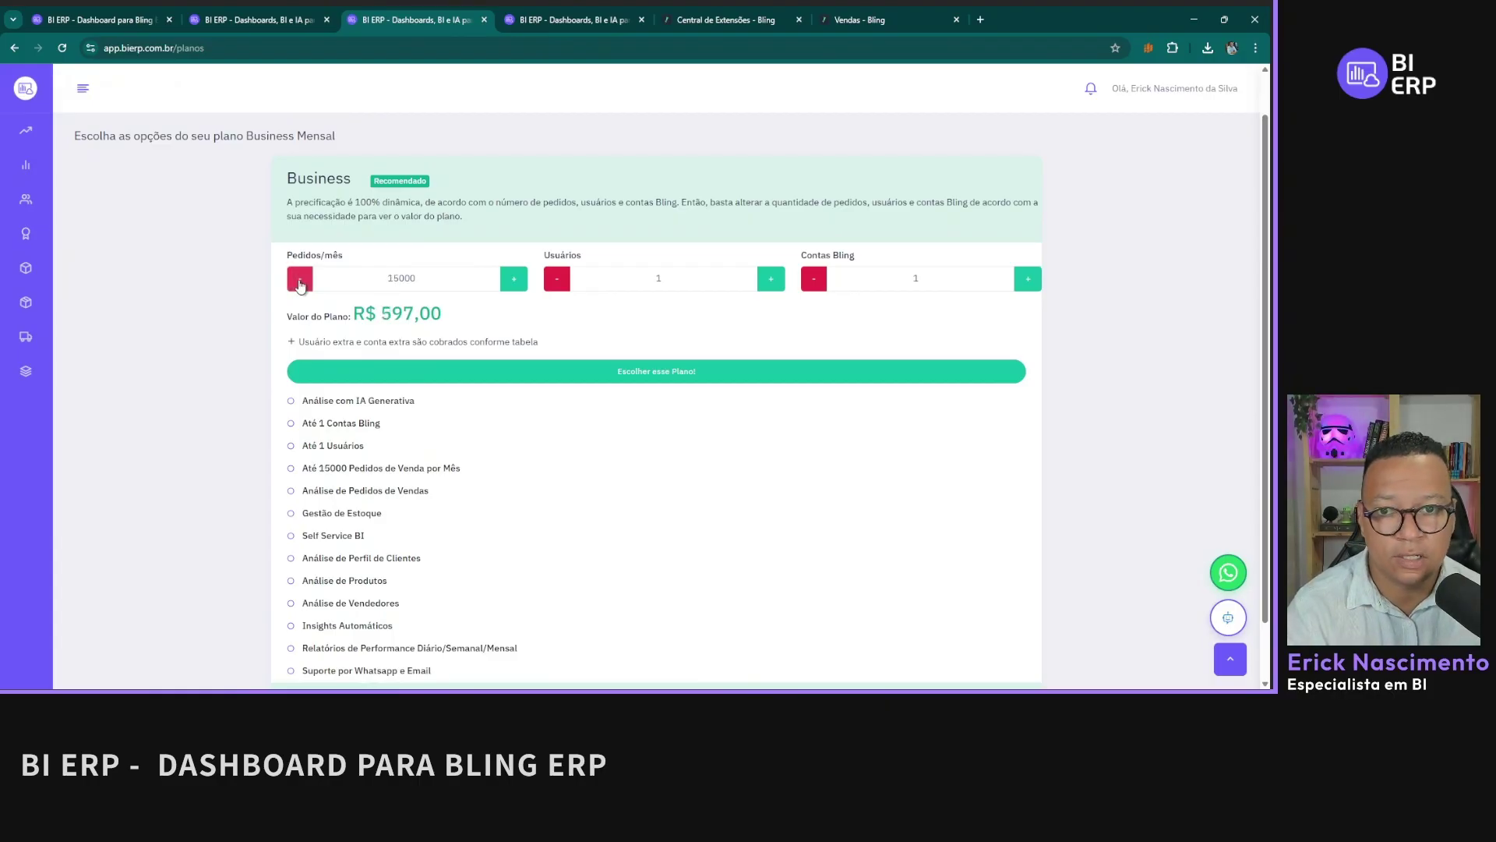
{"action": "left_click", "coordinate": [300, 282]}
{"action": "left_click", "coordinate": [300, 282]}
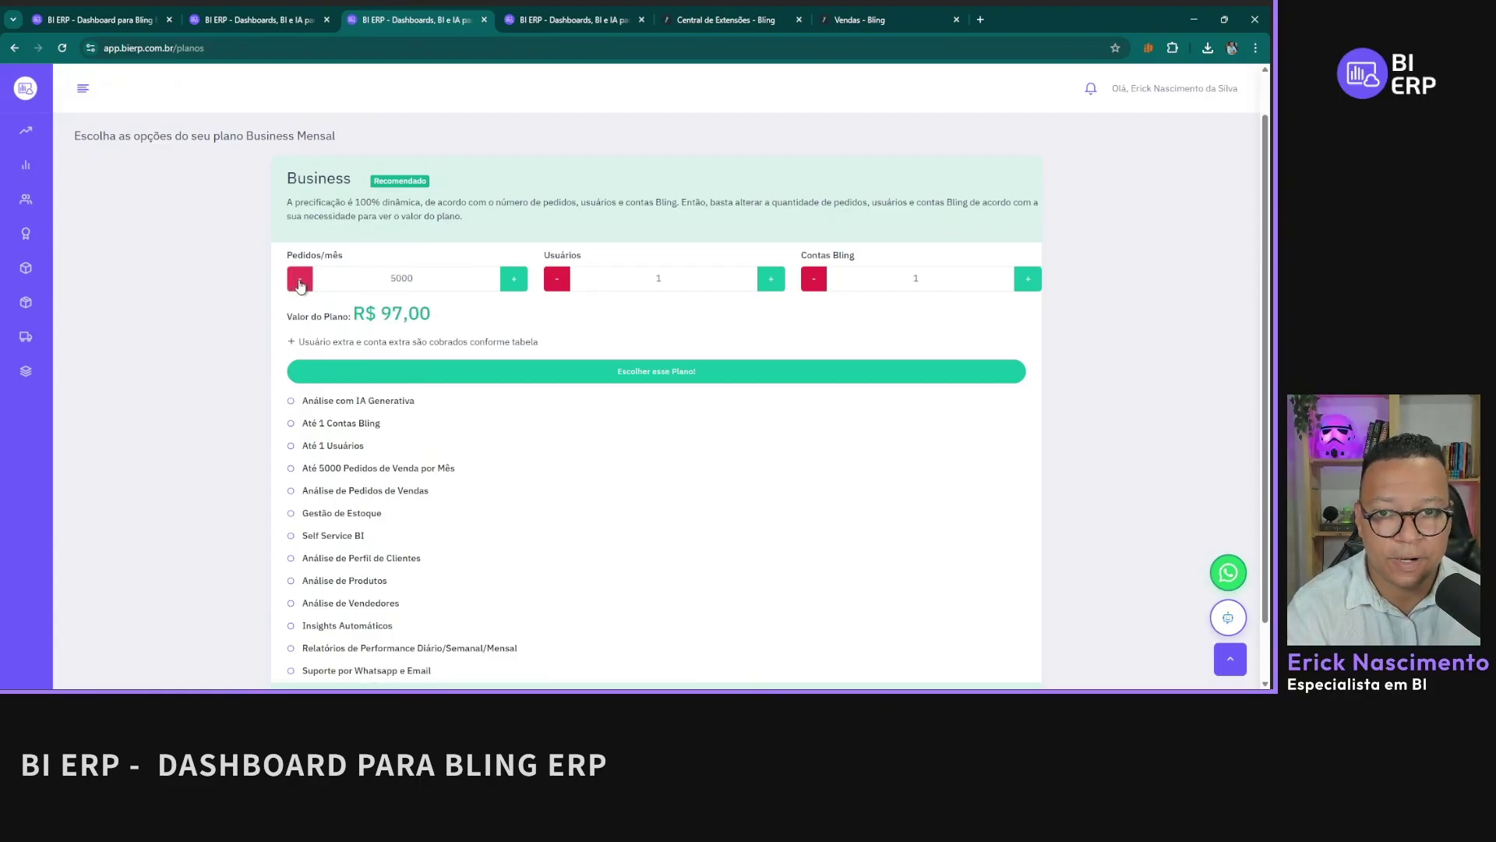
{"action": "double_click", "coordinate": [400, 278]}
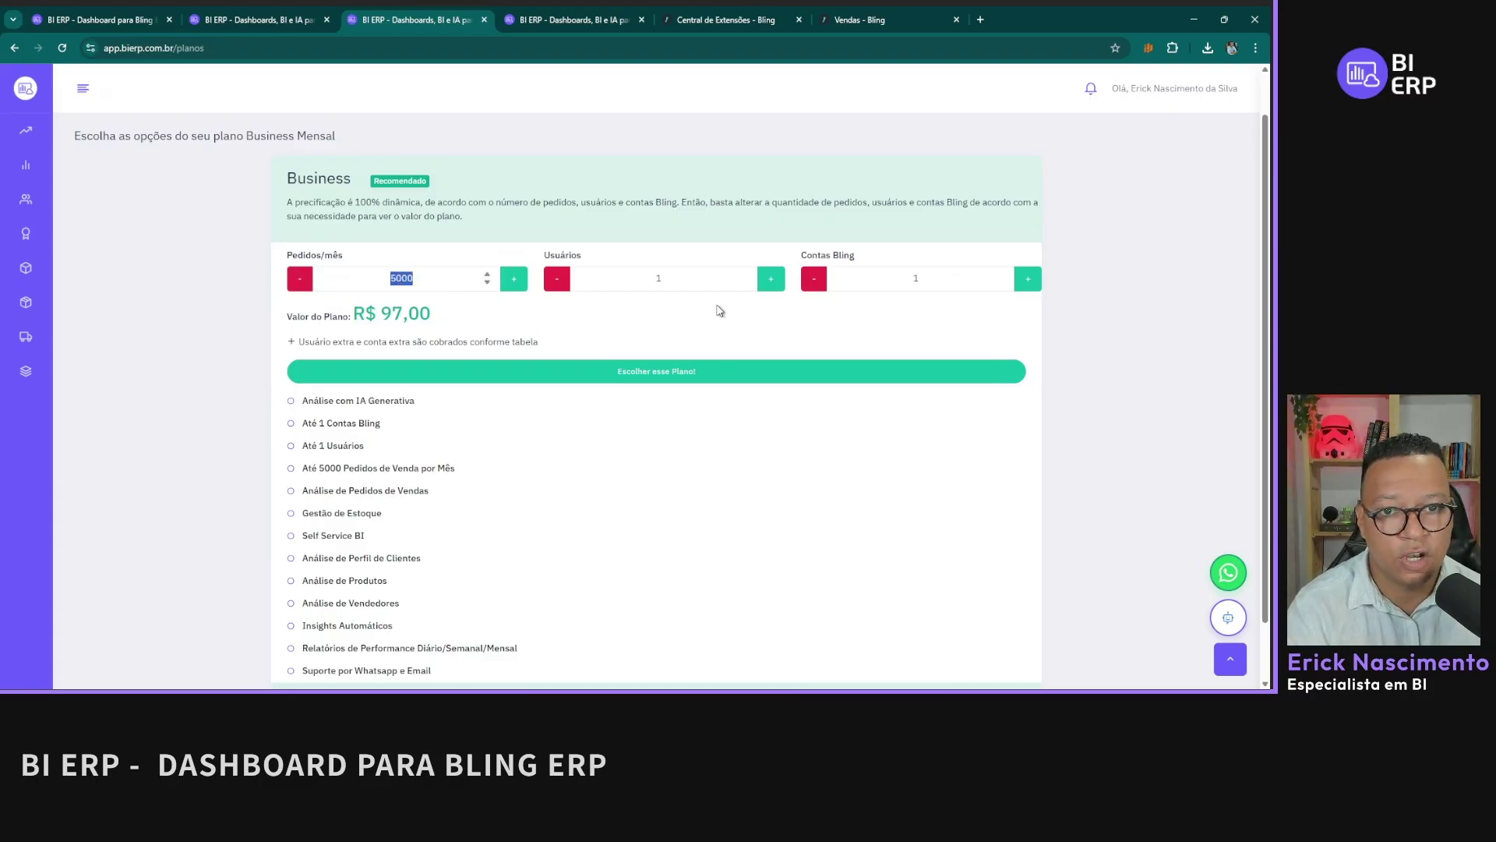
Step: Check the plan price with Usuários raised to 4 or more, and return the number of users to 1
{"action": "left_click", "coordinate": [772, 285]}
{"action": "left_click", "coordinate": [774, 286]}
{"action": "left_click", "coordinate": [773, 286]}
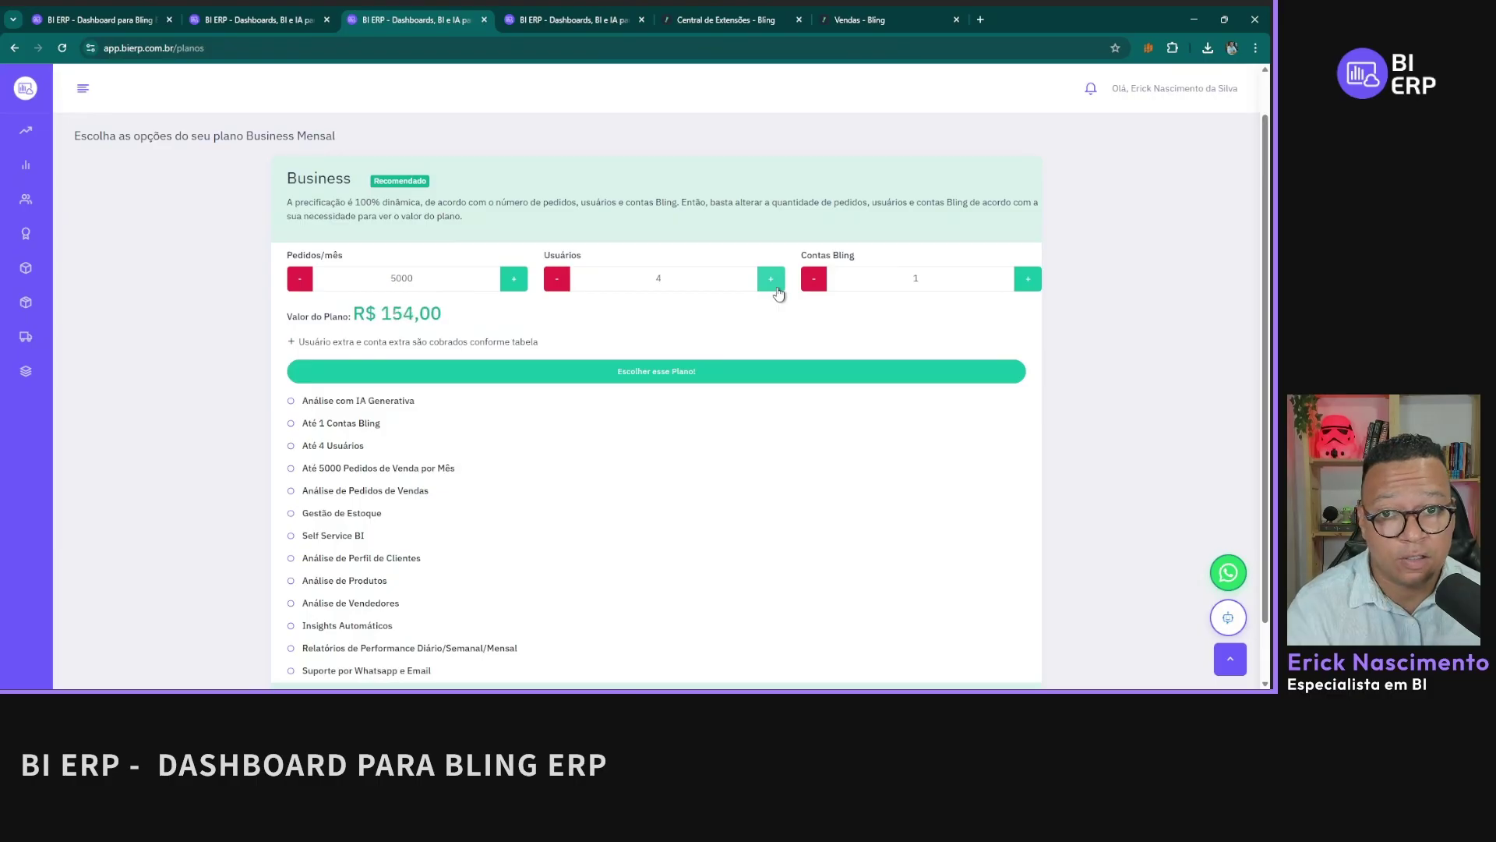
{"action": "left_click", "coordinate": [773, 285]}
{"action": "left_click", "coordinate": [557, 284]}
{"action": "left_click", "coordinate": [560, 286]}
{"action": "left_click", "coordinate": [560, 289]}
{"action": "left_click", "coordinate": [561, 290]}
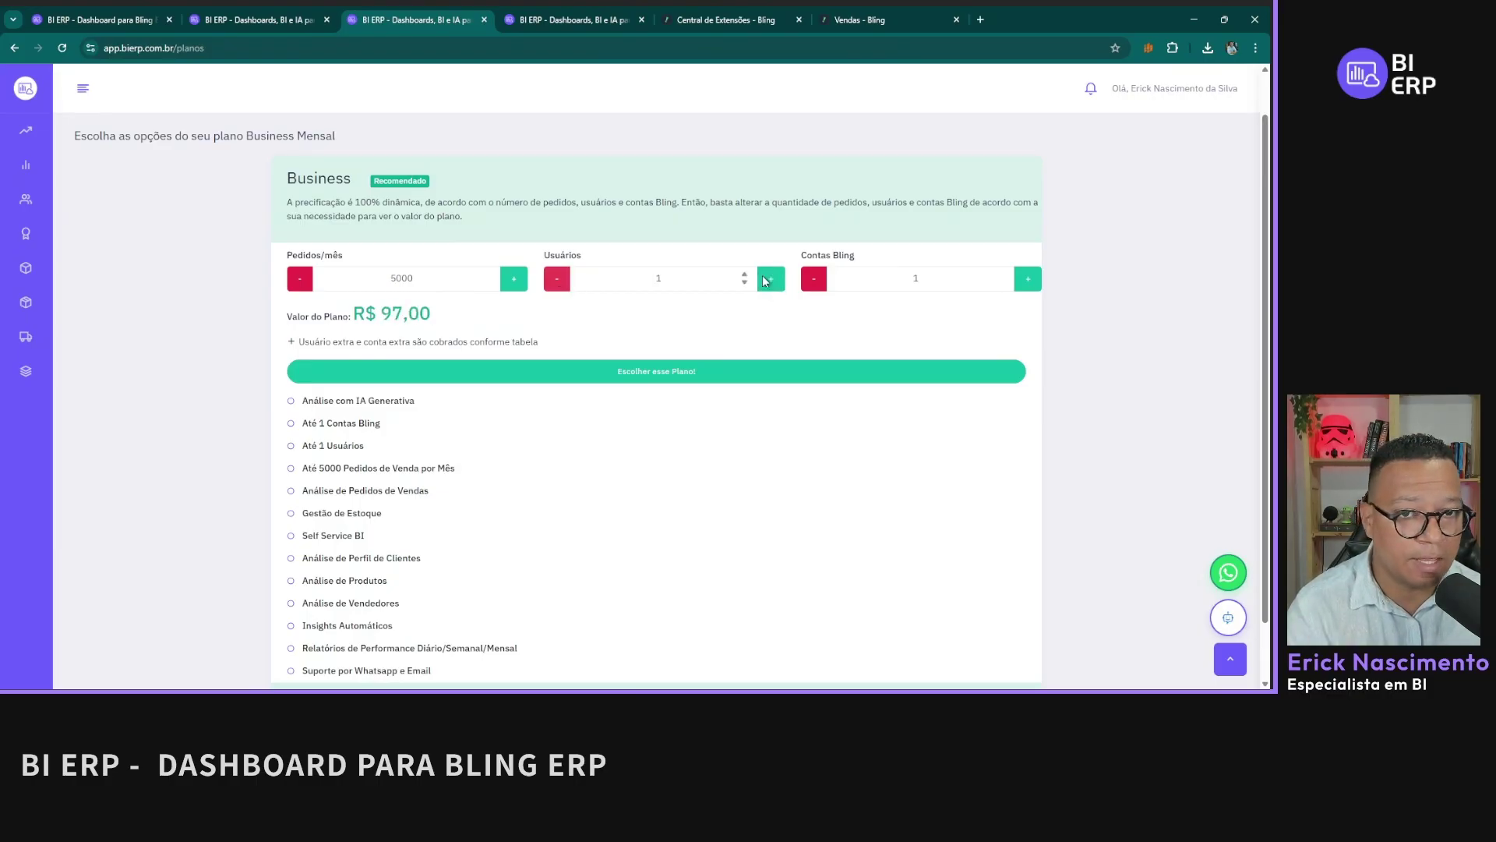
Step: Compare the plan price with Usuários at 2, 4 and 9, and reset the number of users to 1
{"action": "left_click", "coordinate": [770, 280]}
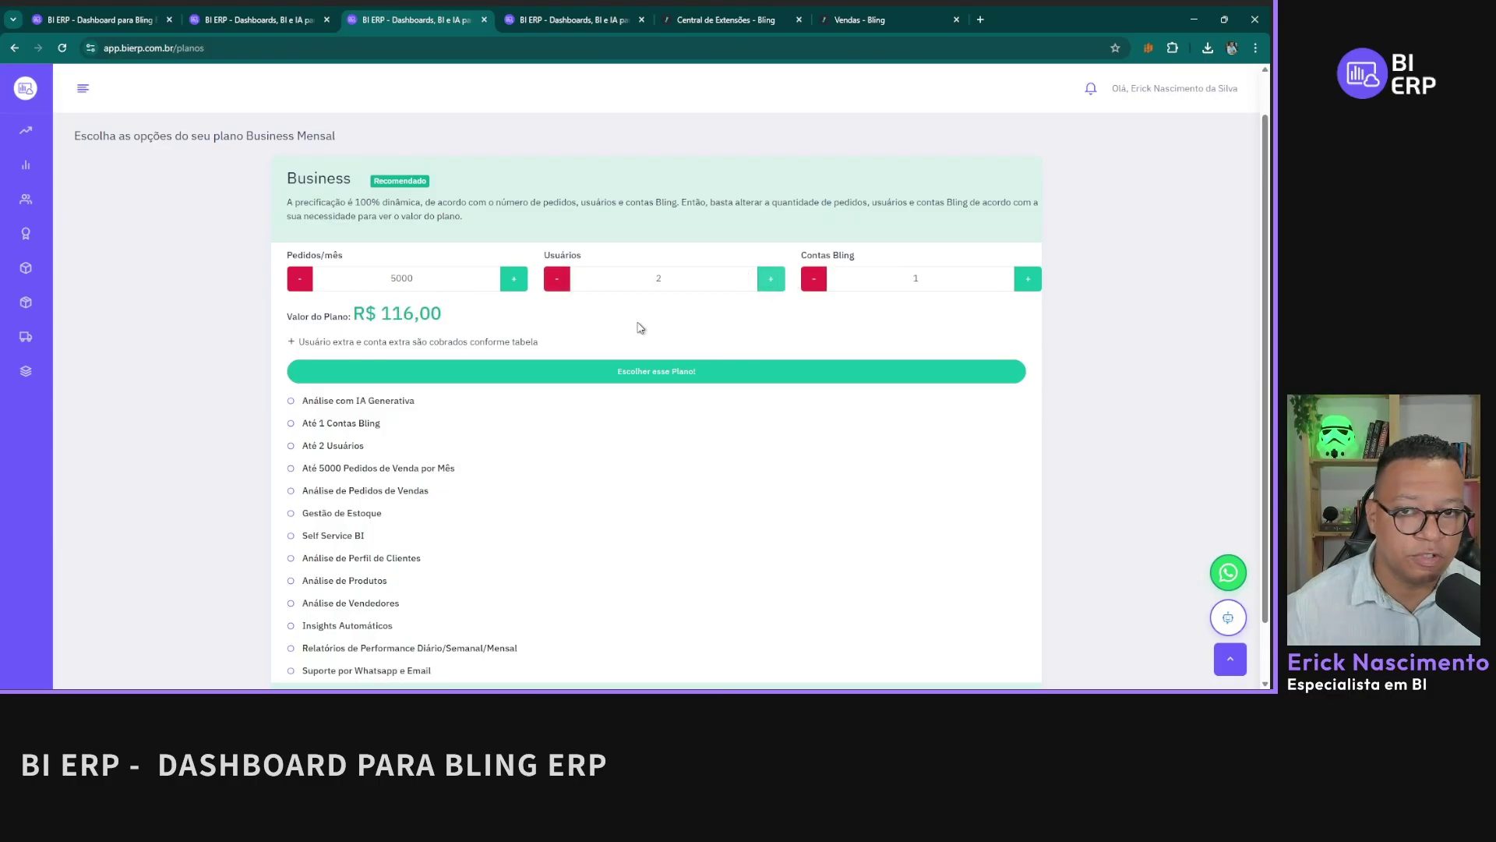
{"action": "left_click", "coordinate": [773, 287]}
{"action": "left_click", "coordinate": [773, 287]}
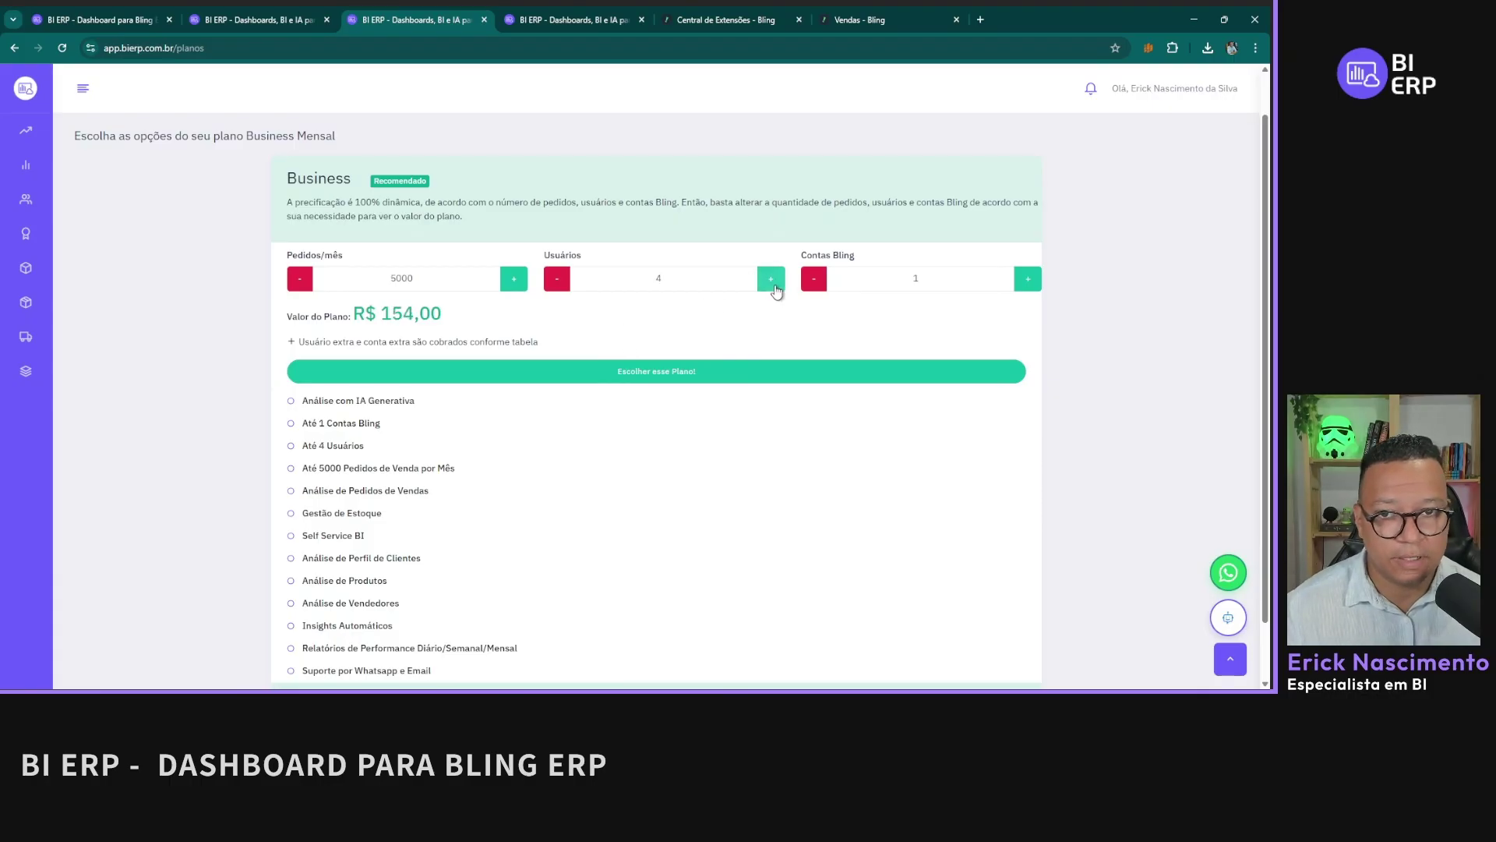
{"action": "left_click", "coordinate": [773, 287]}
{"action": "left_click", "coordinate": [773, 287]}
{"action": "left_click", "coordinate": [773, 286]}
{"action": "left_click", "coordinate": [773, 287]}
{"action": "left_click", "coordinate": [773, 287]}
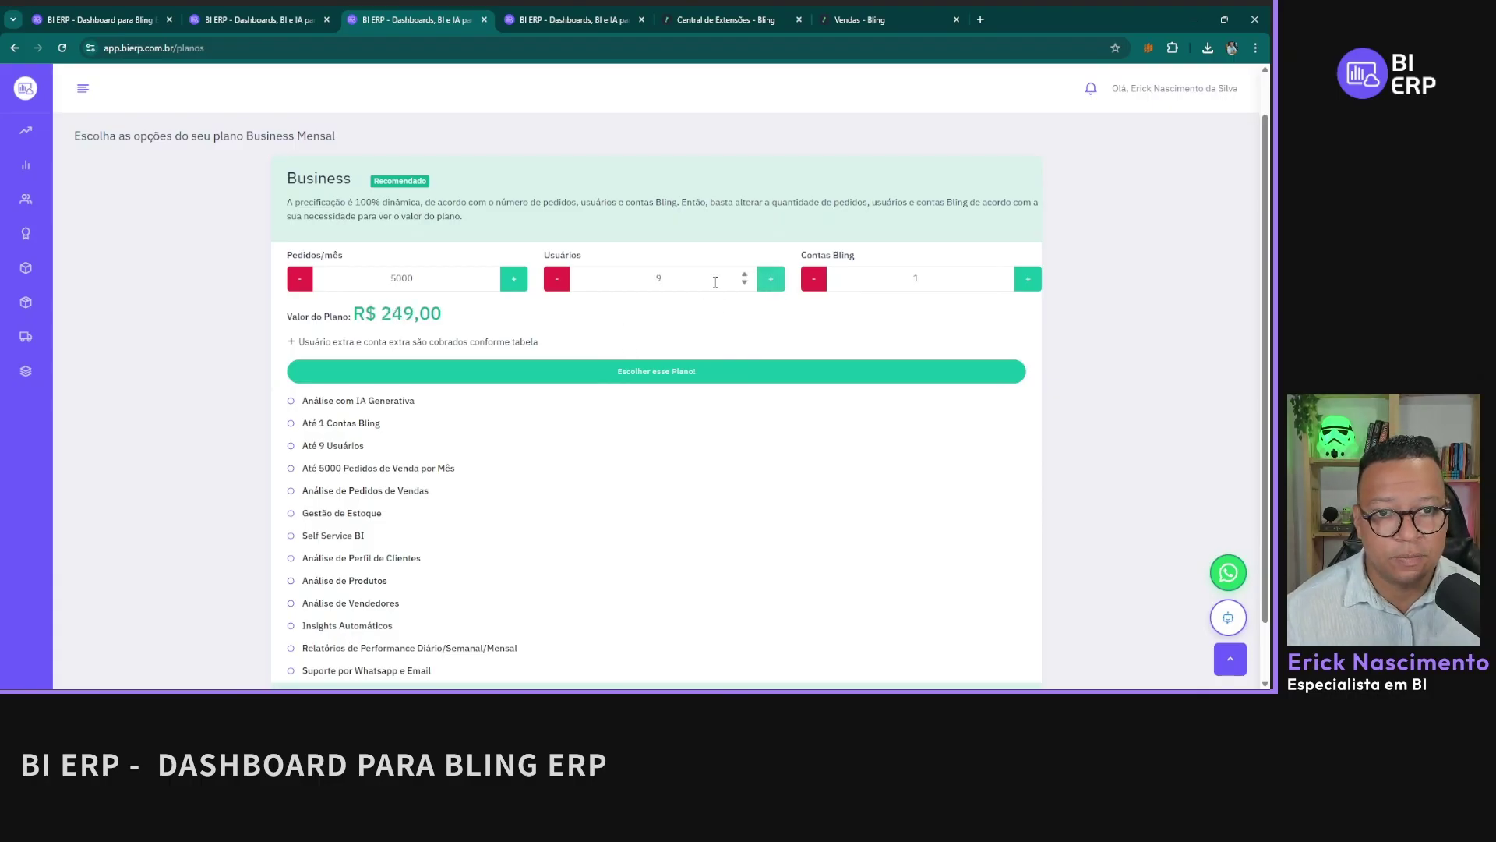
{"action": "left_click", "coordinate": [551, 285]}
{"action": "left_click", "coordinate": [552, 285]}
{"action": "left_click", "coordinate": [552, 286]}
{"action": "left_click", "coordinate": [552, 285]}
{"action": "left_click", "coordinate": [552, 285]}
{"action": "left_click", "coordinate": [551, 285]}
{"action": "left_click", "coordinate": [552, 285]}
{"action": "left_click", "coordinate": [552, 285]}
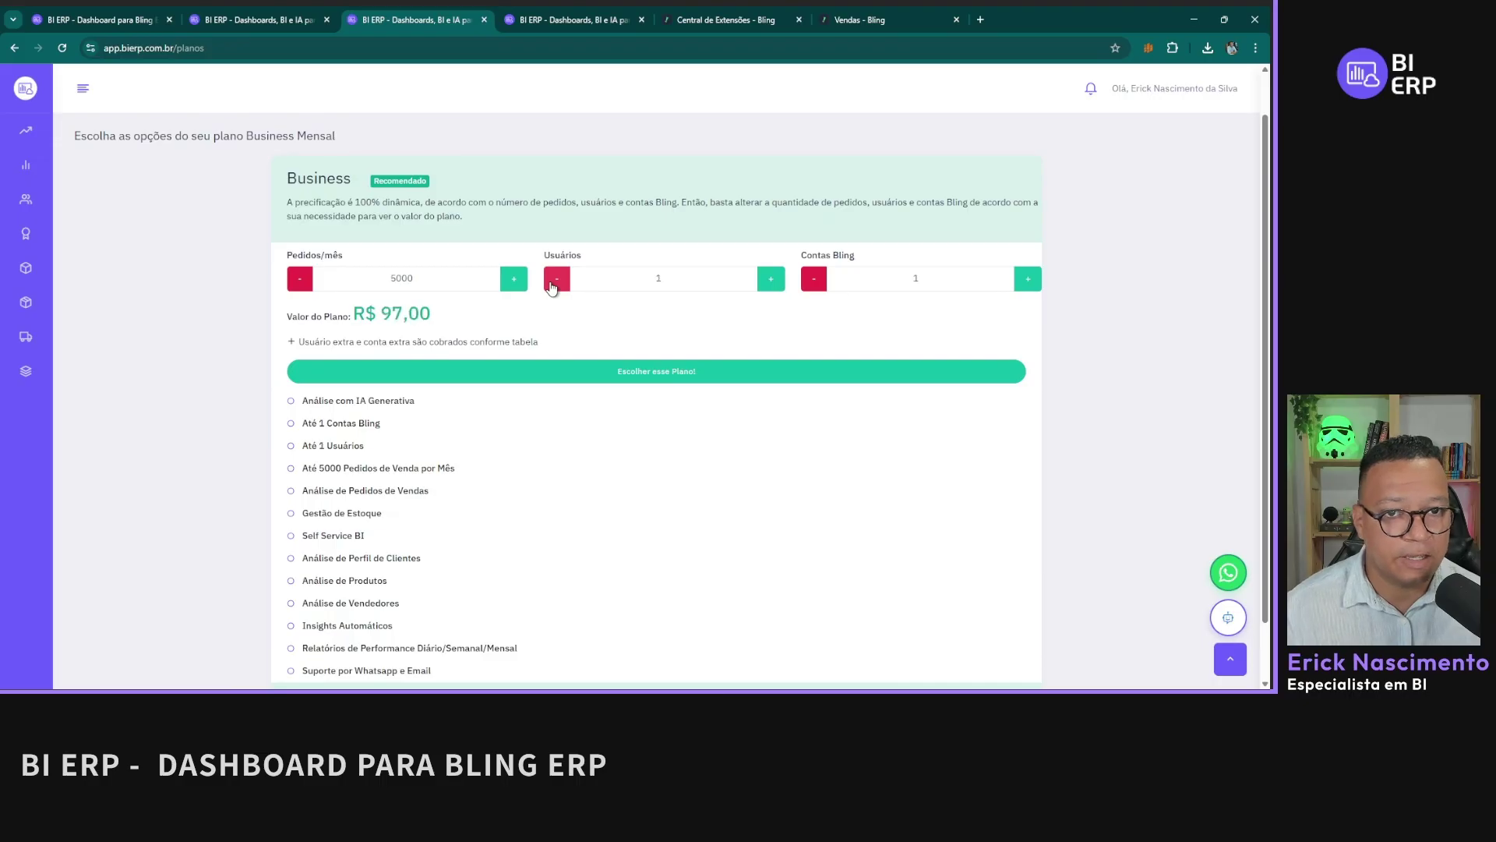
Step: Check the price added per extra user with Usuários at 2 and 3, restoring it to 1
{"action": "left_click", "coordinate": [773, 288]}
{"action": "left_click", "coordinate": [555, 286]}
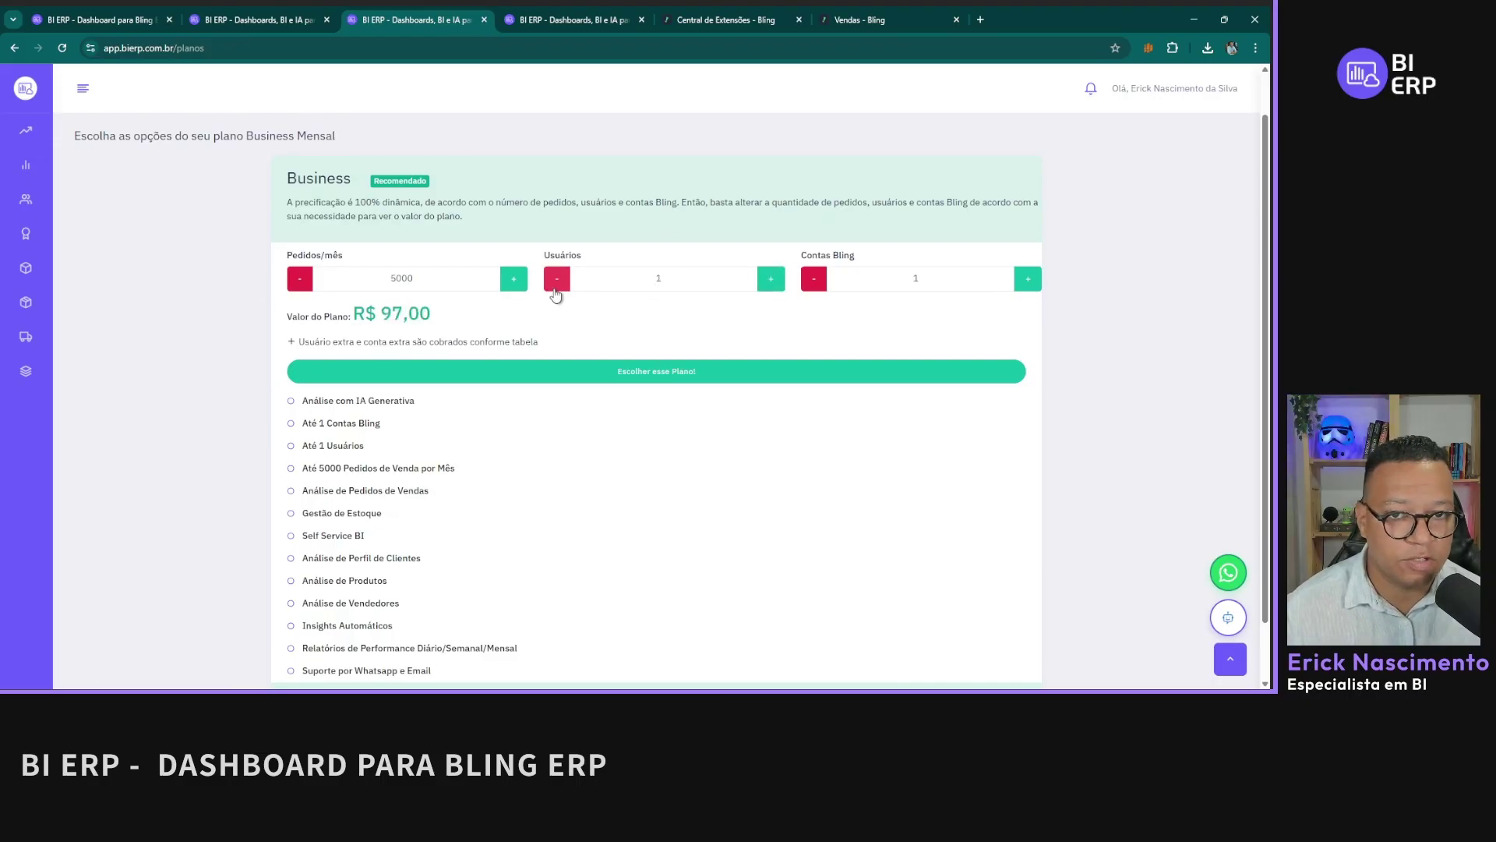
{"action": "left_click", "coordinate": [774, 287]}
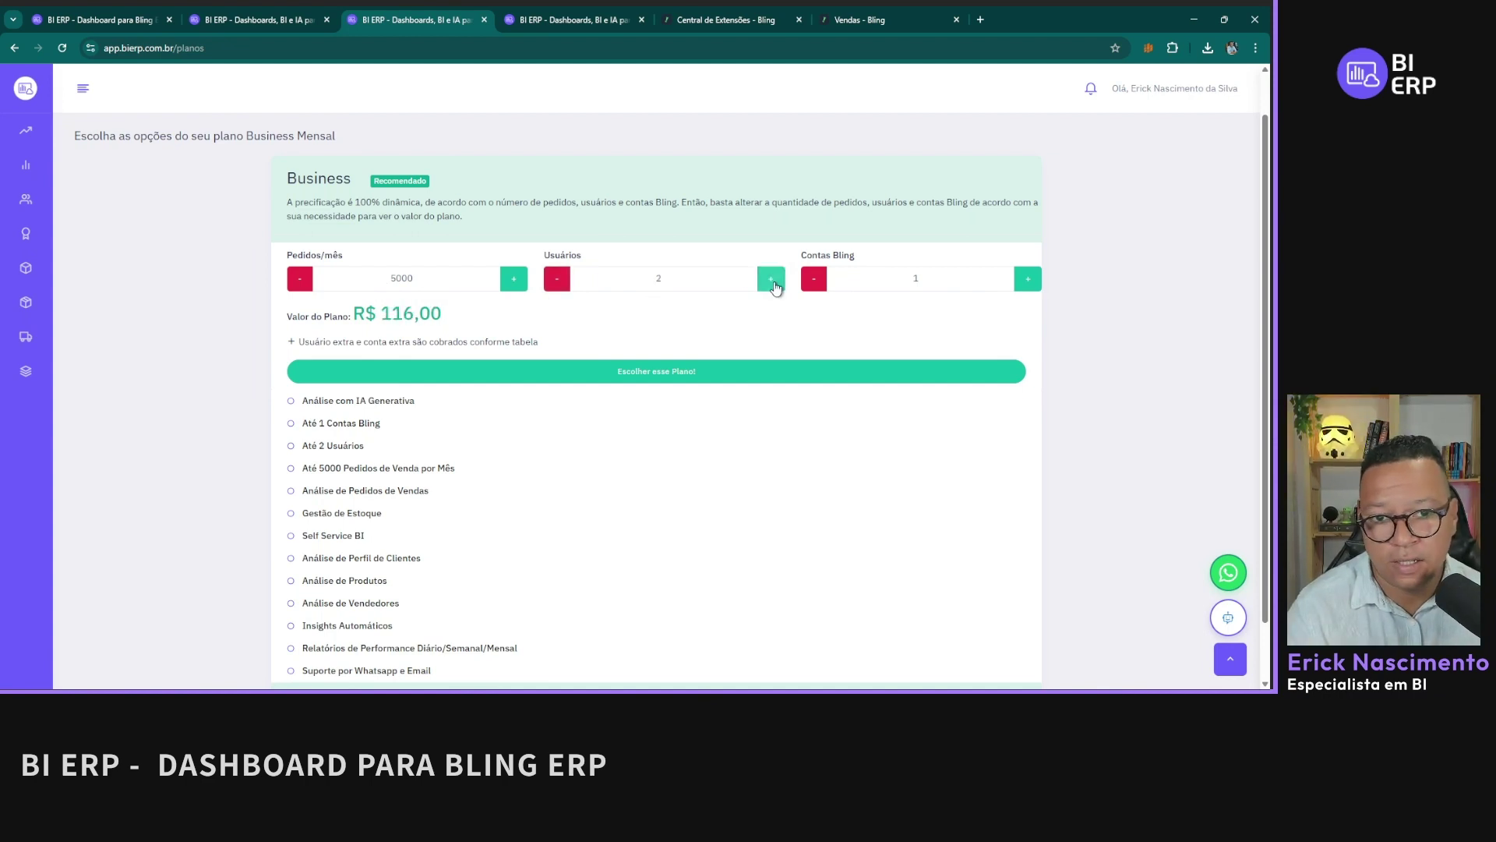
{"action": "left_click", "coordinate": [774, 288]}
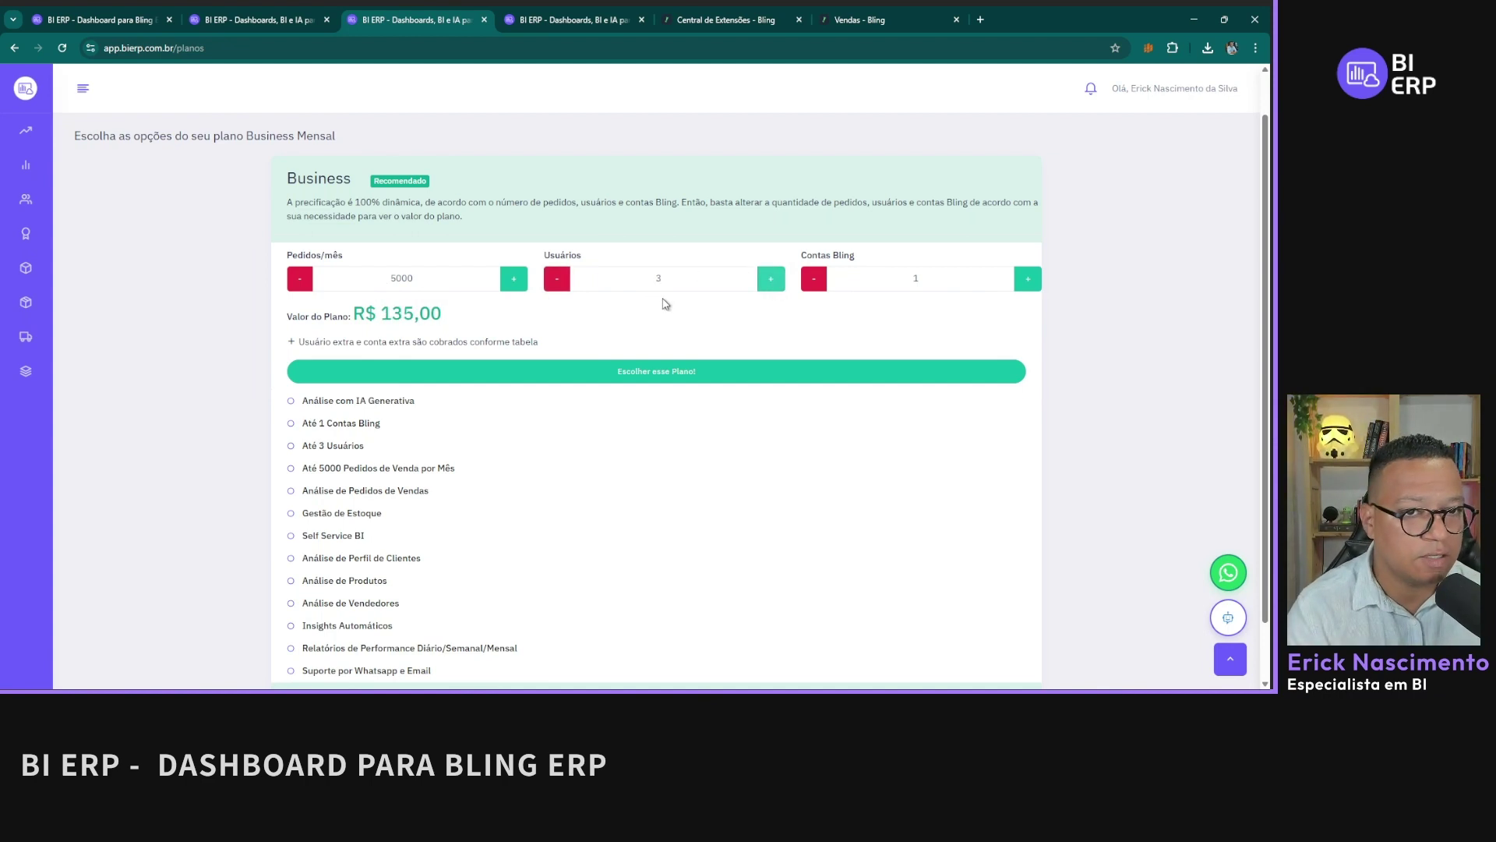
{"action": "double_click", "coordinate": [556, 282]}
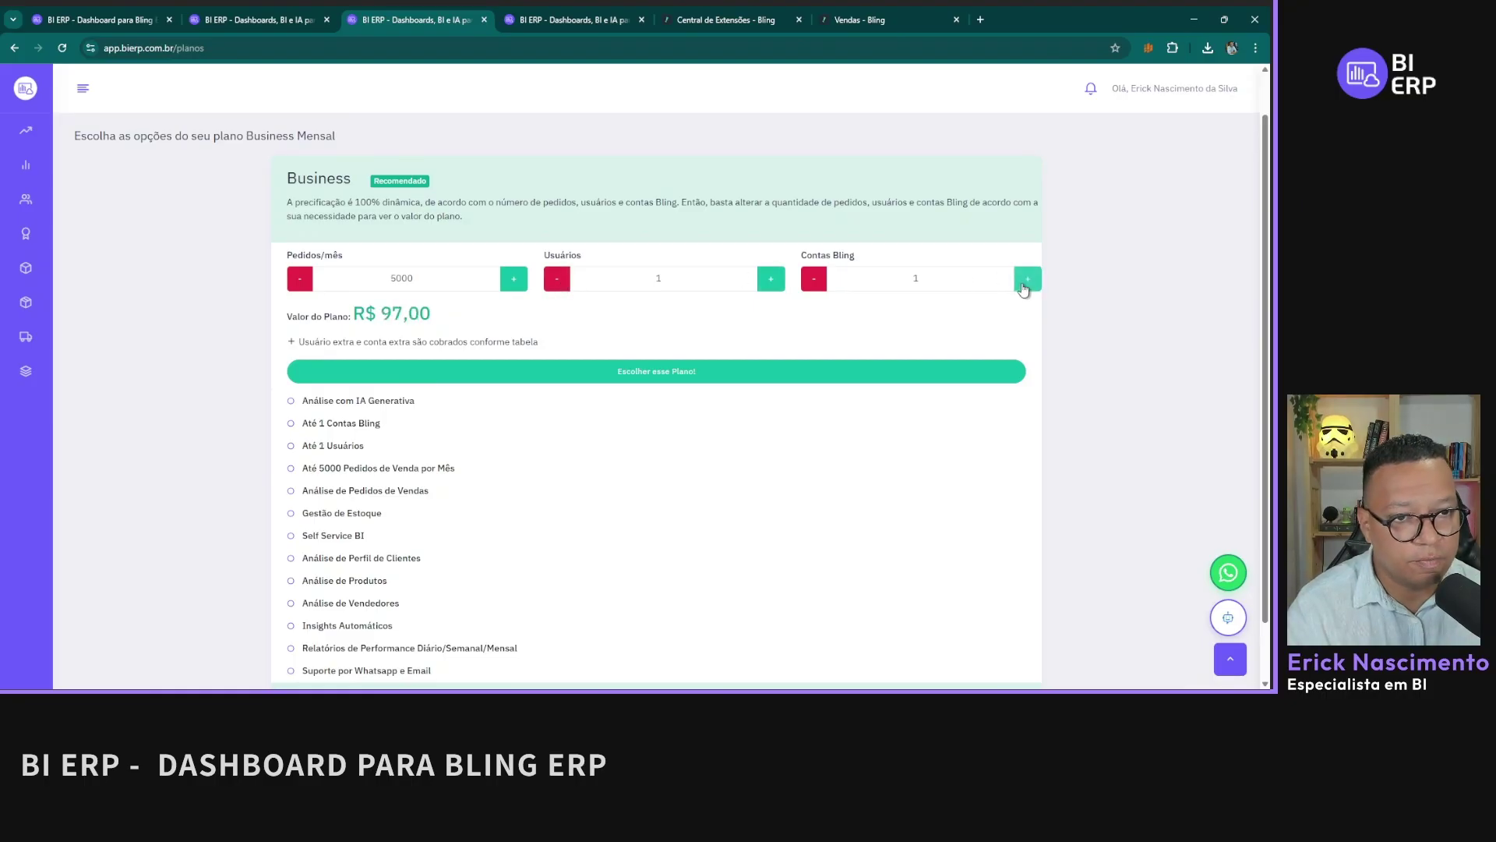
Step: Set the Business plan's Contas Bling to 2
{"action": "left_click", "coordinate": [1027, 281]}
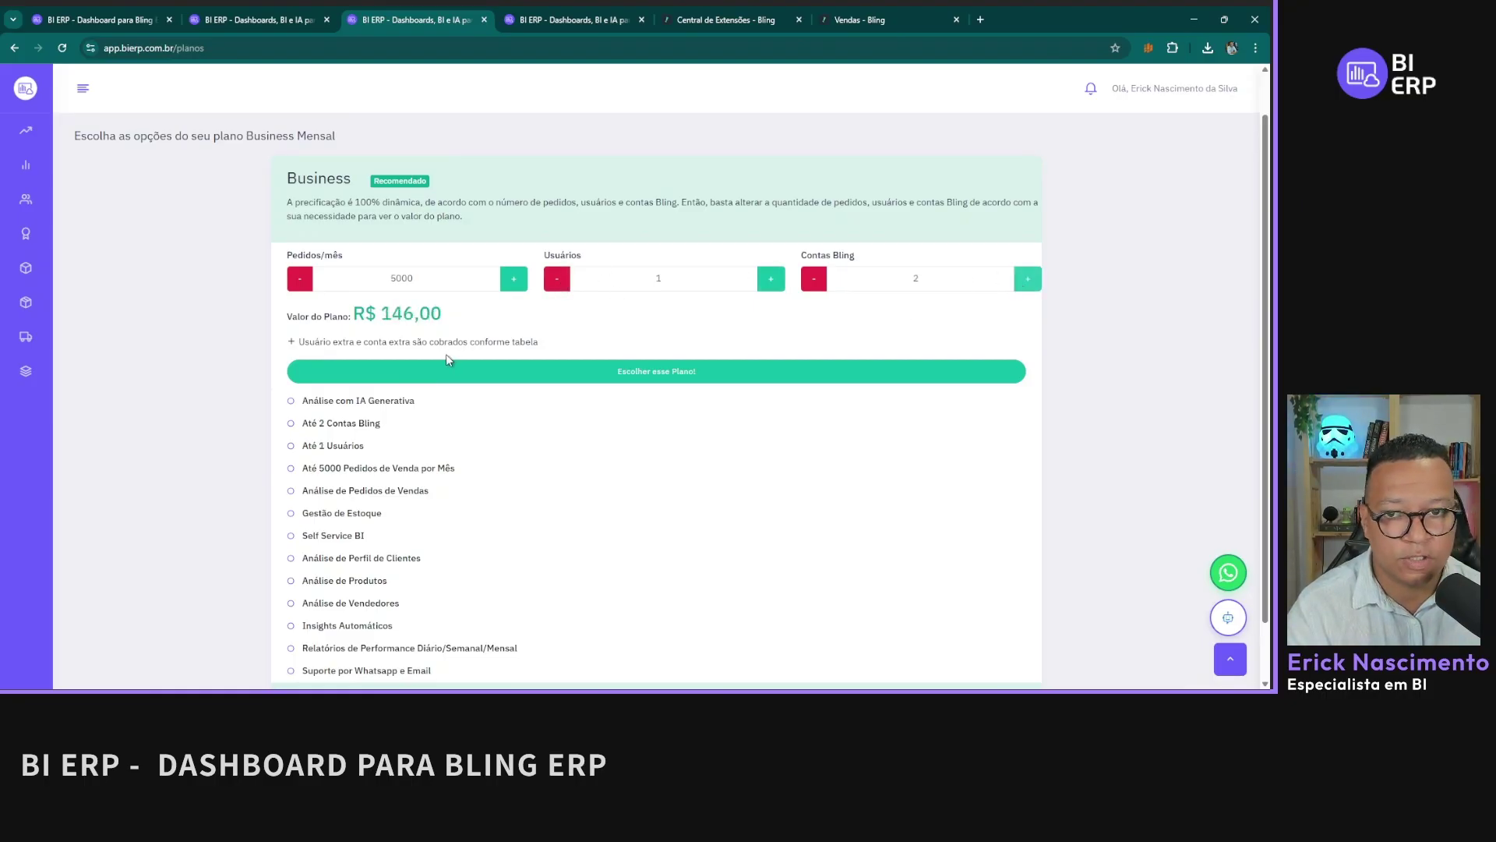
Step: Compare the two-account Business plan's price with Usuários at 2 and 3, and reset the number of users to 1
{"action": "left_click", "coordinate": [772, 282]}
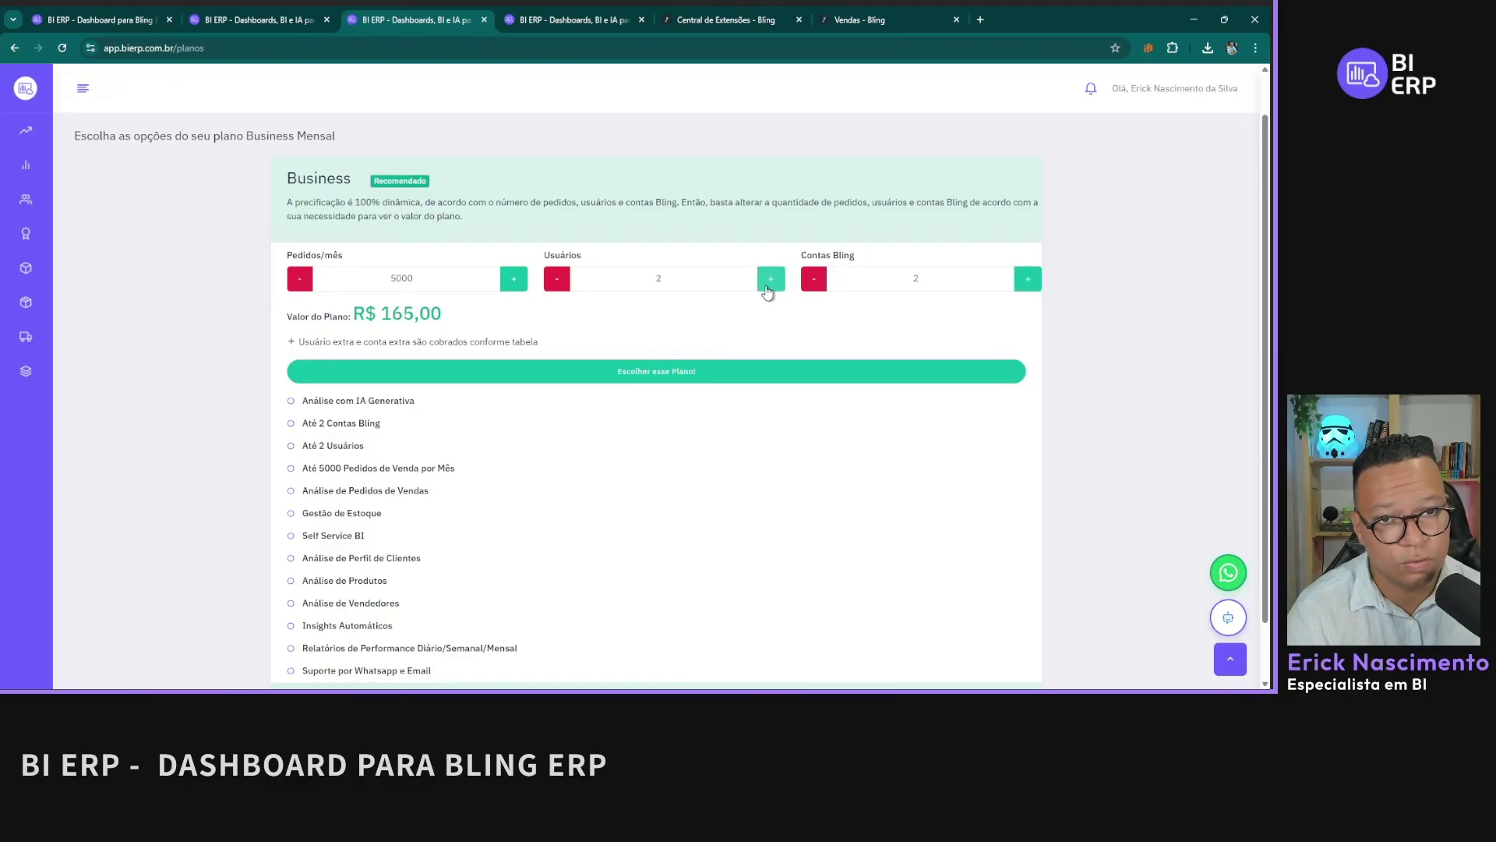
{"action": "left_click", "coordinate": [772, 282]}
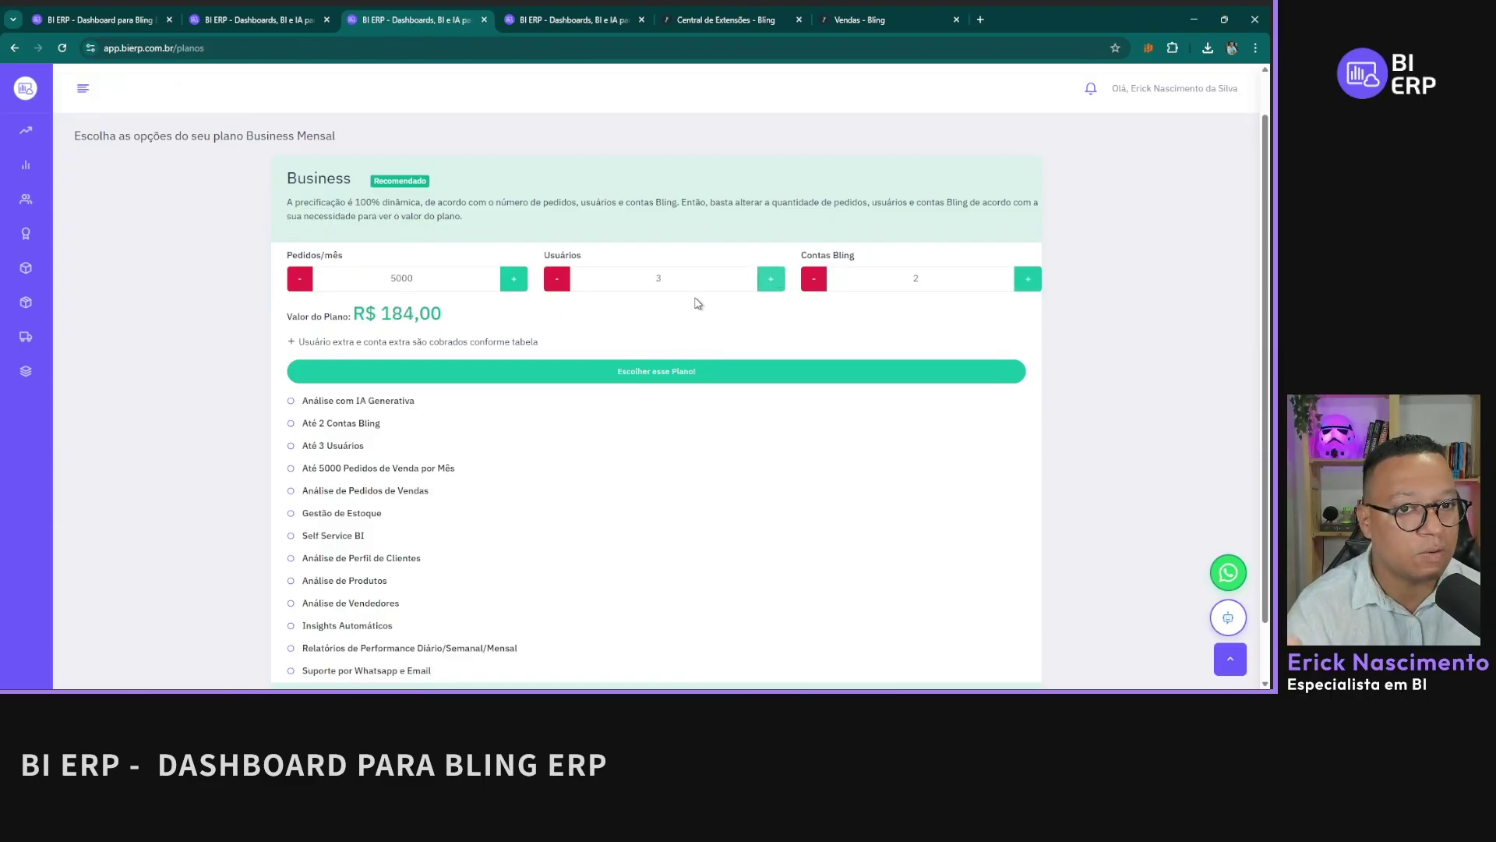
{"action": "left_click", "coordinate": [553, 285]}
{"action": "left_click", "coordinate": [554, 287]}
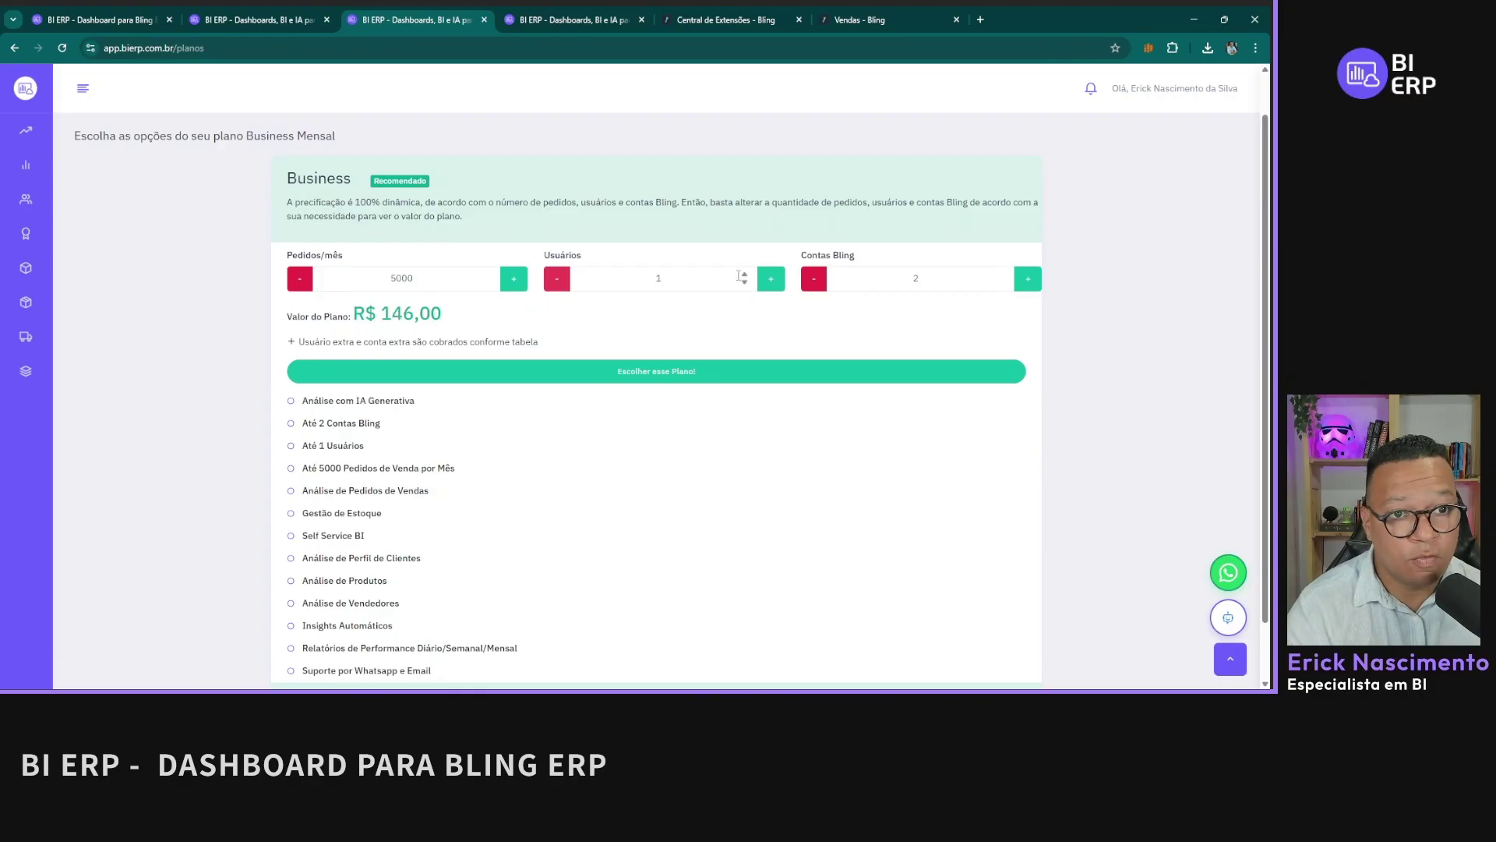
Step: Set the Business plan's Contas Bling to 1 and review the plan's list of included features
{"action": "left_click", "coordinate": [815, 282]}
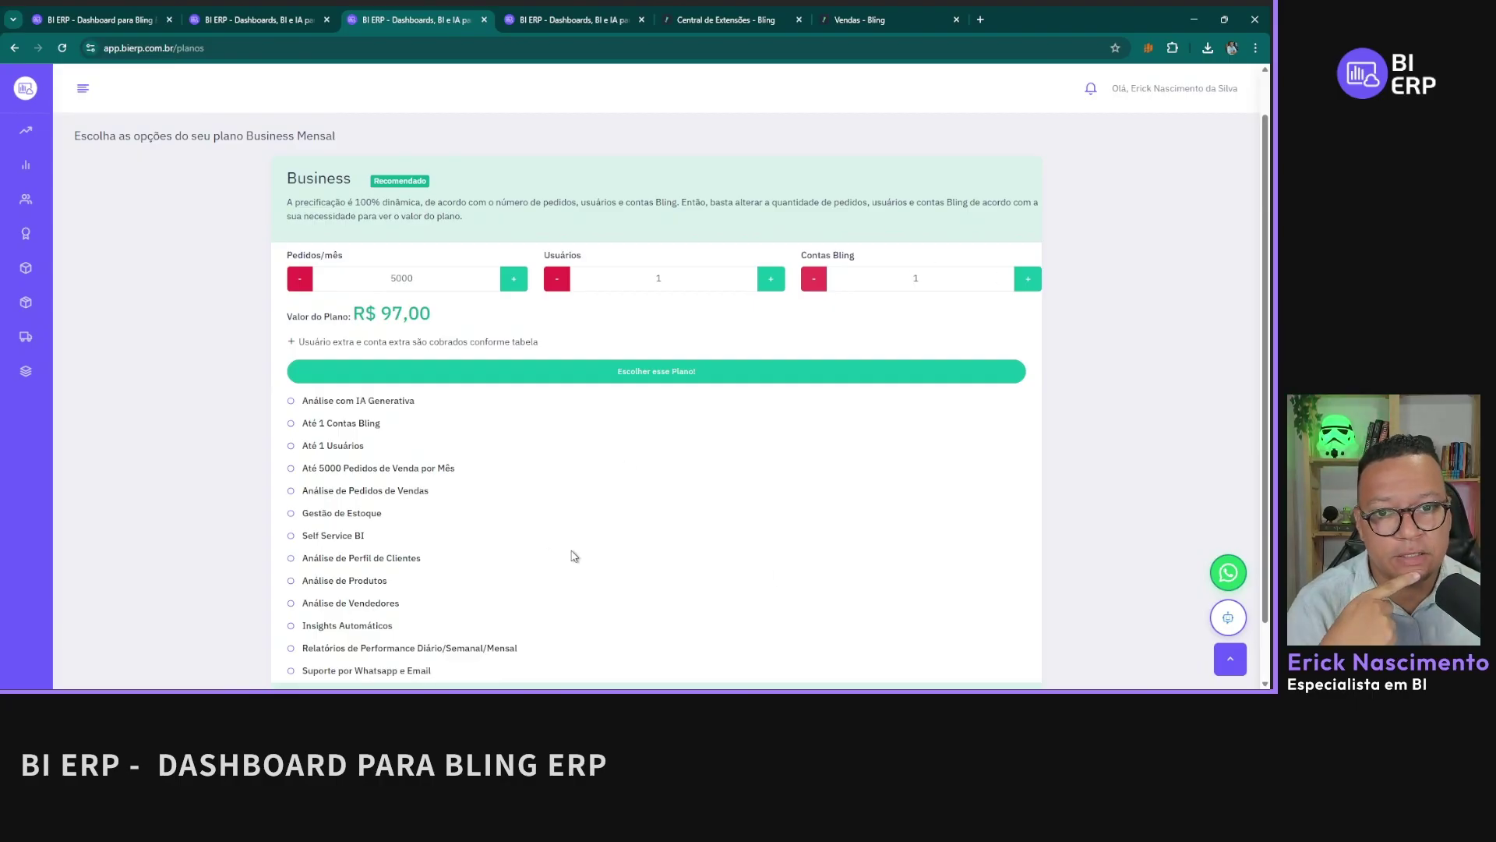
{"action": "scroll", "coordinate": [551, 533], "scroll_direction": "down", "scroll_amount": 1}
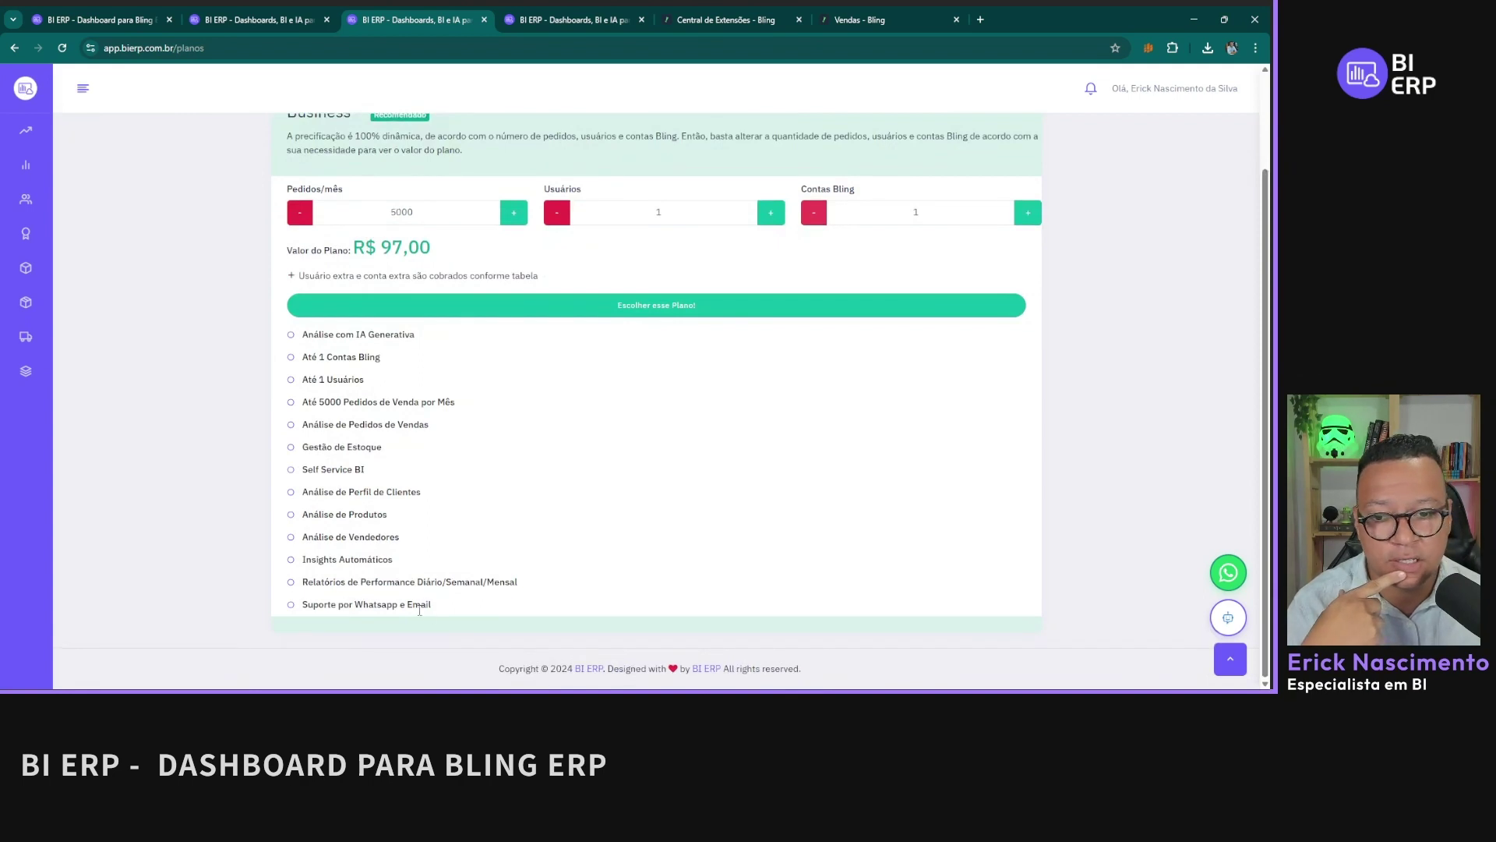
{"action": "scroll", "coordinate": [471, 493], "scroll_direction": "up", "scroll_amount": 1}
{"action": "scroll", "coordinate": [500, 444], "scroll_direction": "up", "scroll_amount": 1}
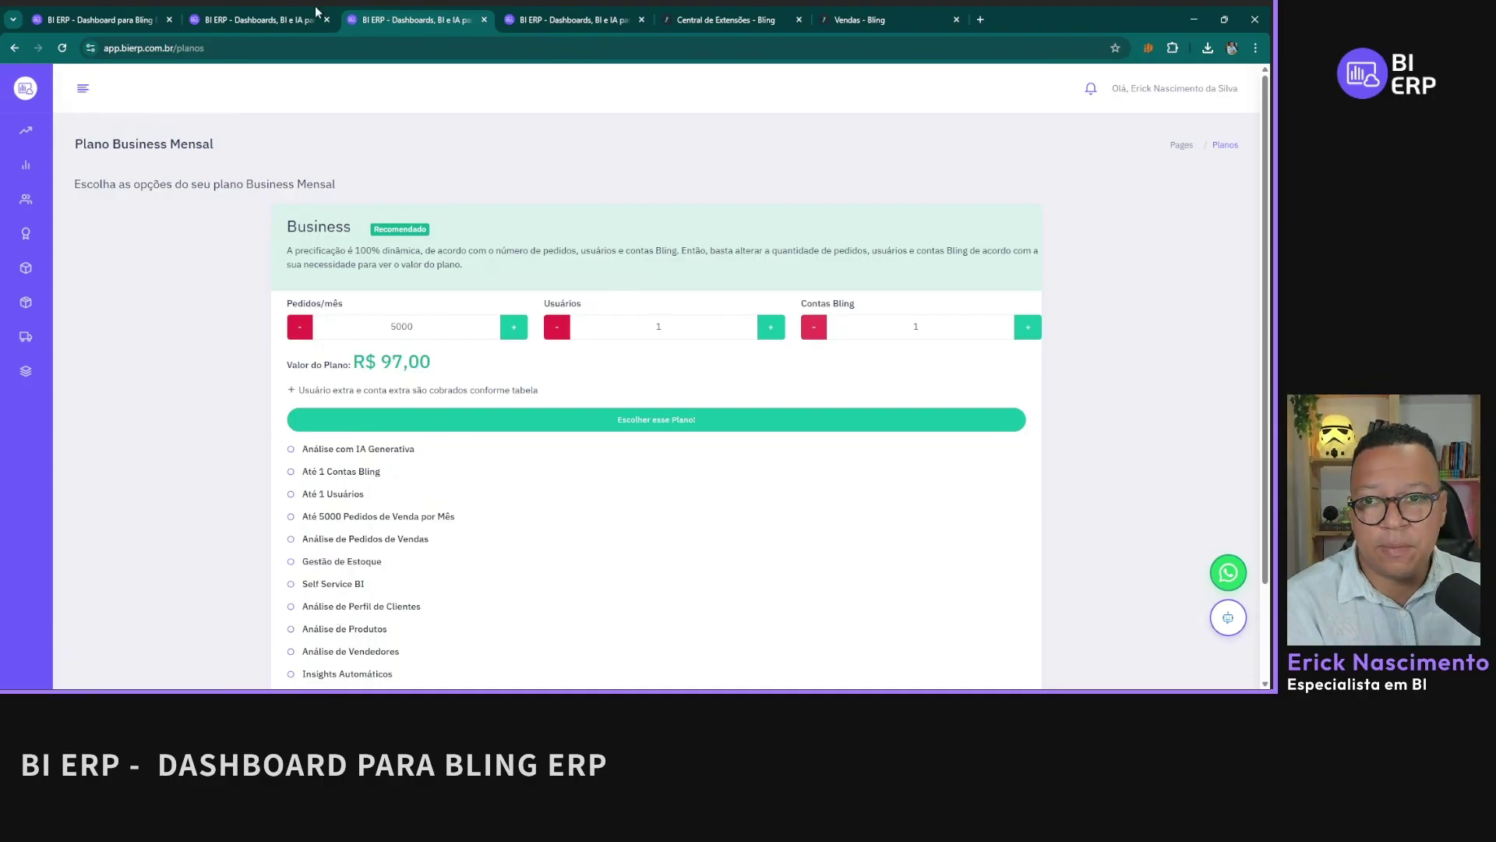
Step: Read the Business plan's dynamic pricing description and go over its features and the WhatsApp support option
{"action": "triple_click", "coordinate": [389, 269]}
{"action": "mouse_move", "coordinate": [32, 149]}
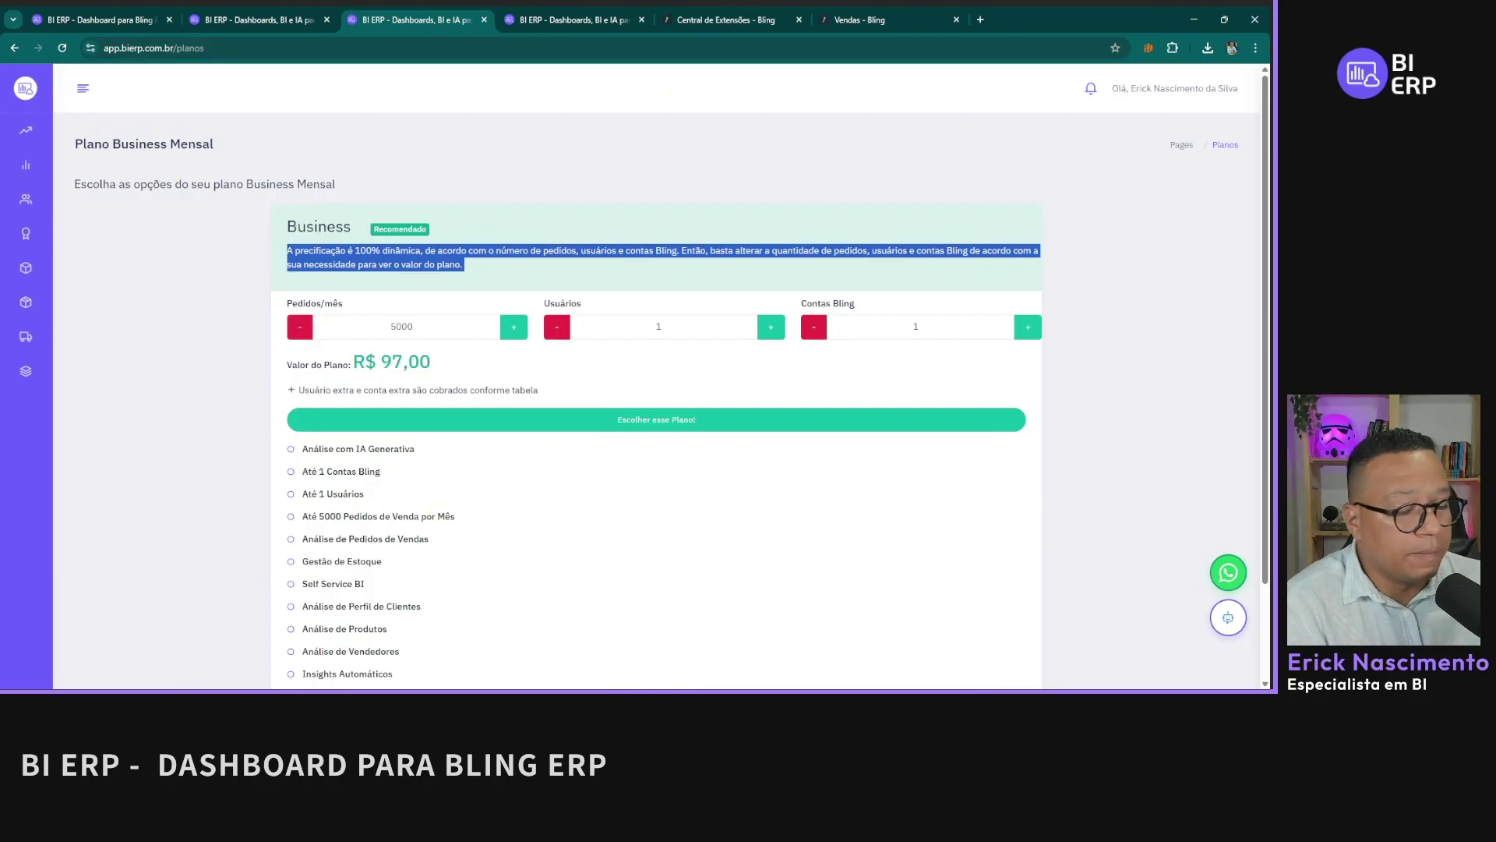
{"action": "left_click", "coordinate": [296, 290]}
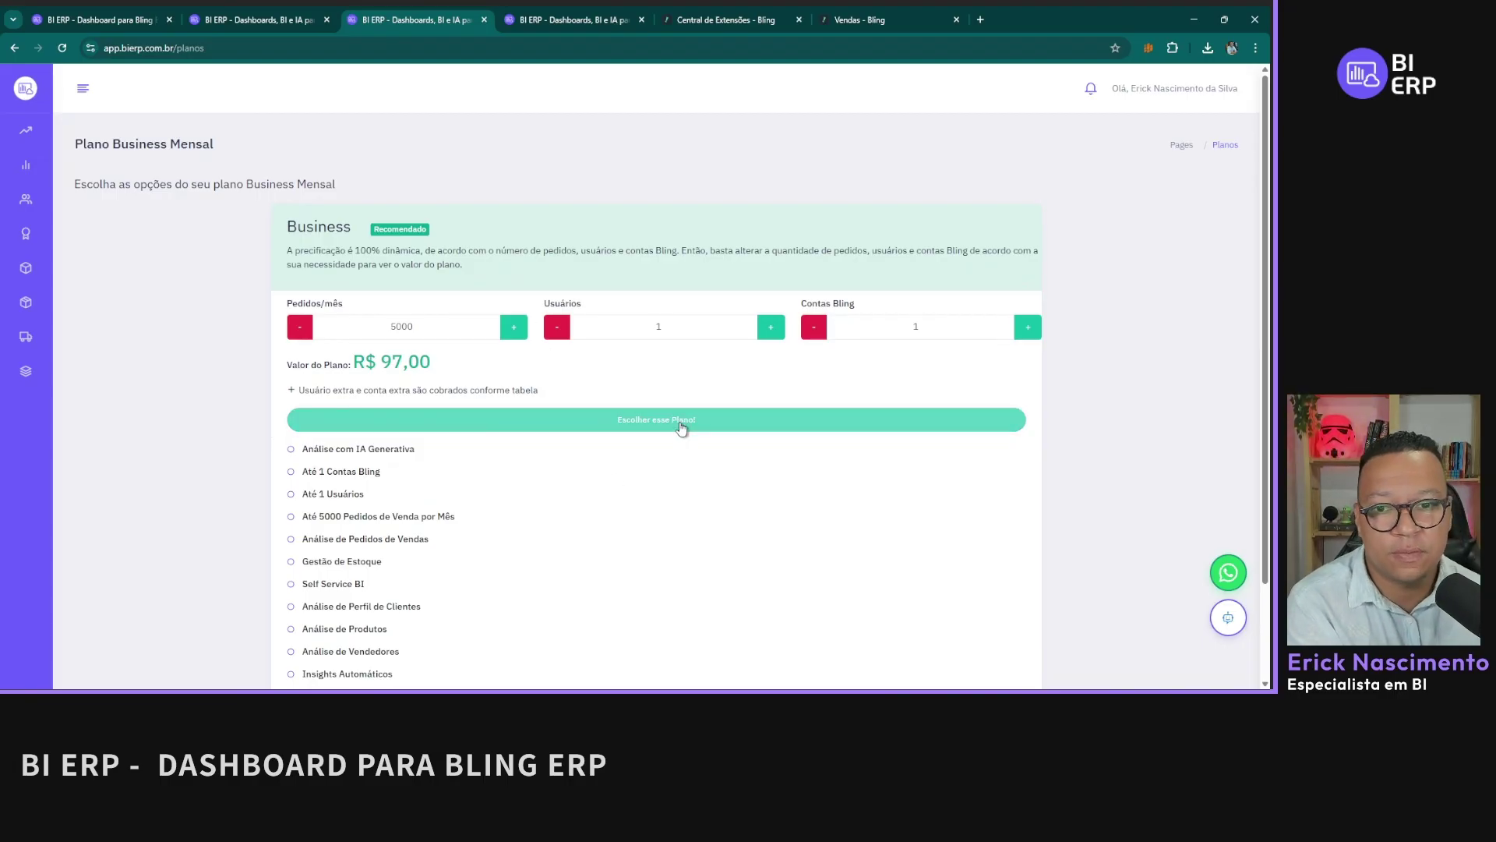
{"action": "triple_click", "coordinate": [656, 248]}
{"action": "left_click", "coordinate": [720, 497]}
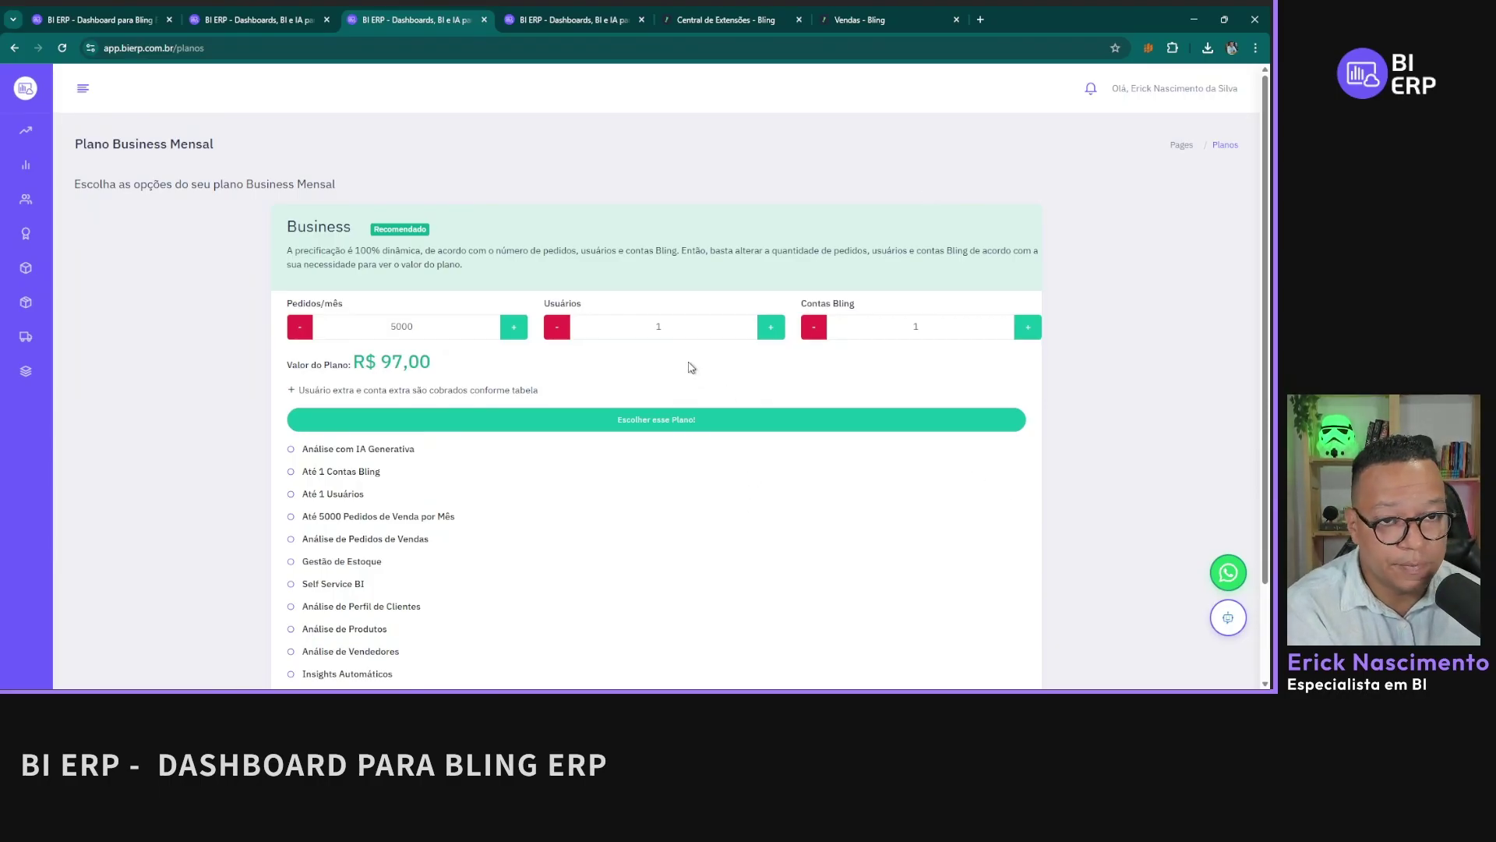
{"action": "scroll", "coordinate": [691, 367], "scroll_direction": "down", "scroll_amount": 2}
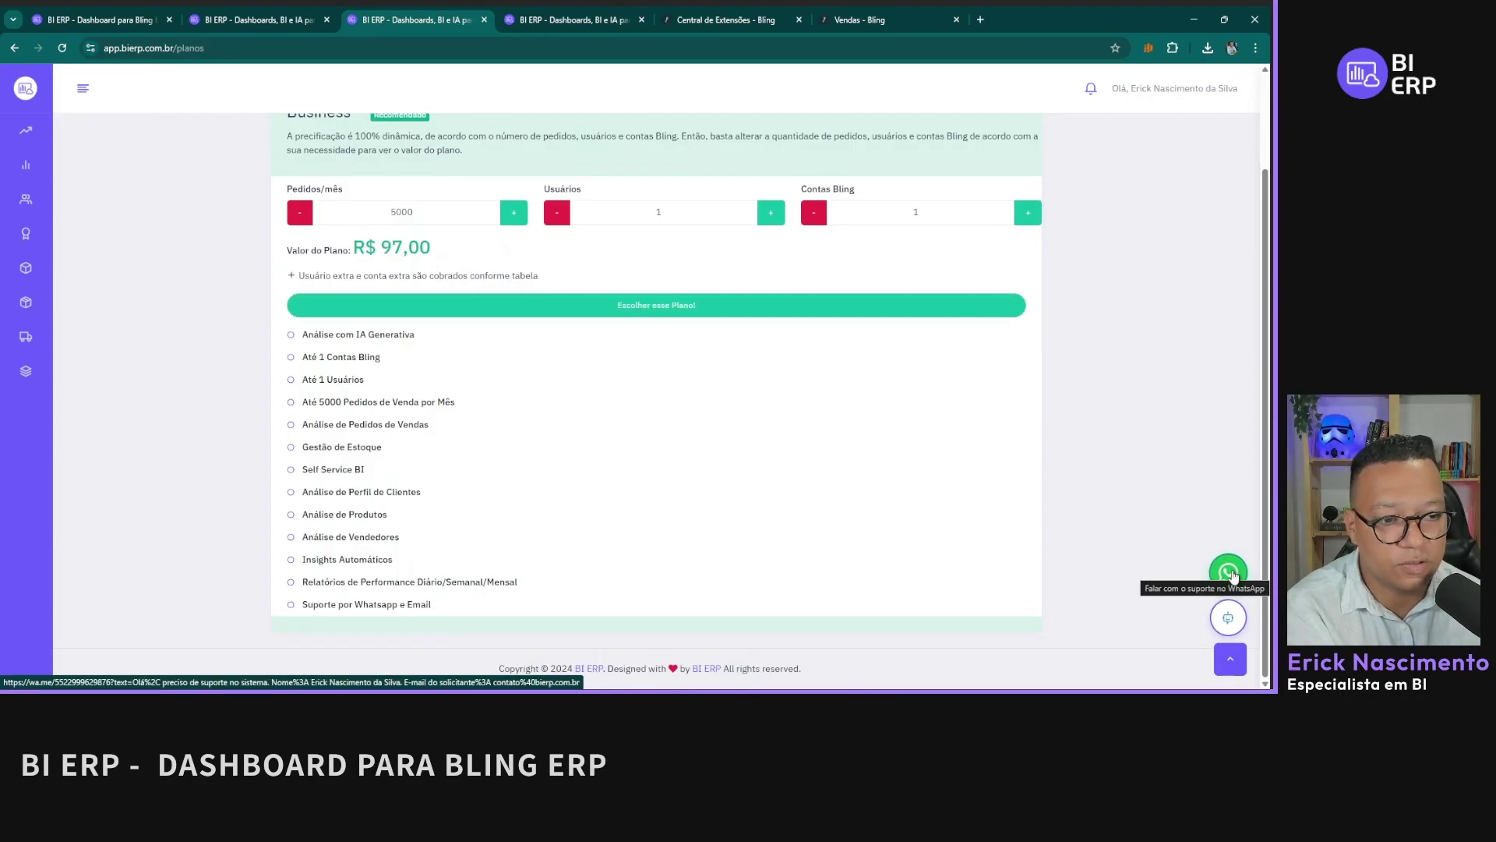
{"action": "scroll", "coordinate": [932, 548], "scroll_direction": "up", "scroll_amount": 2}
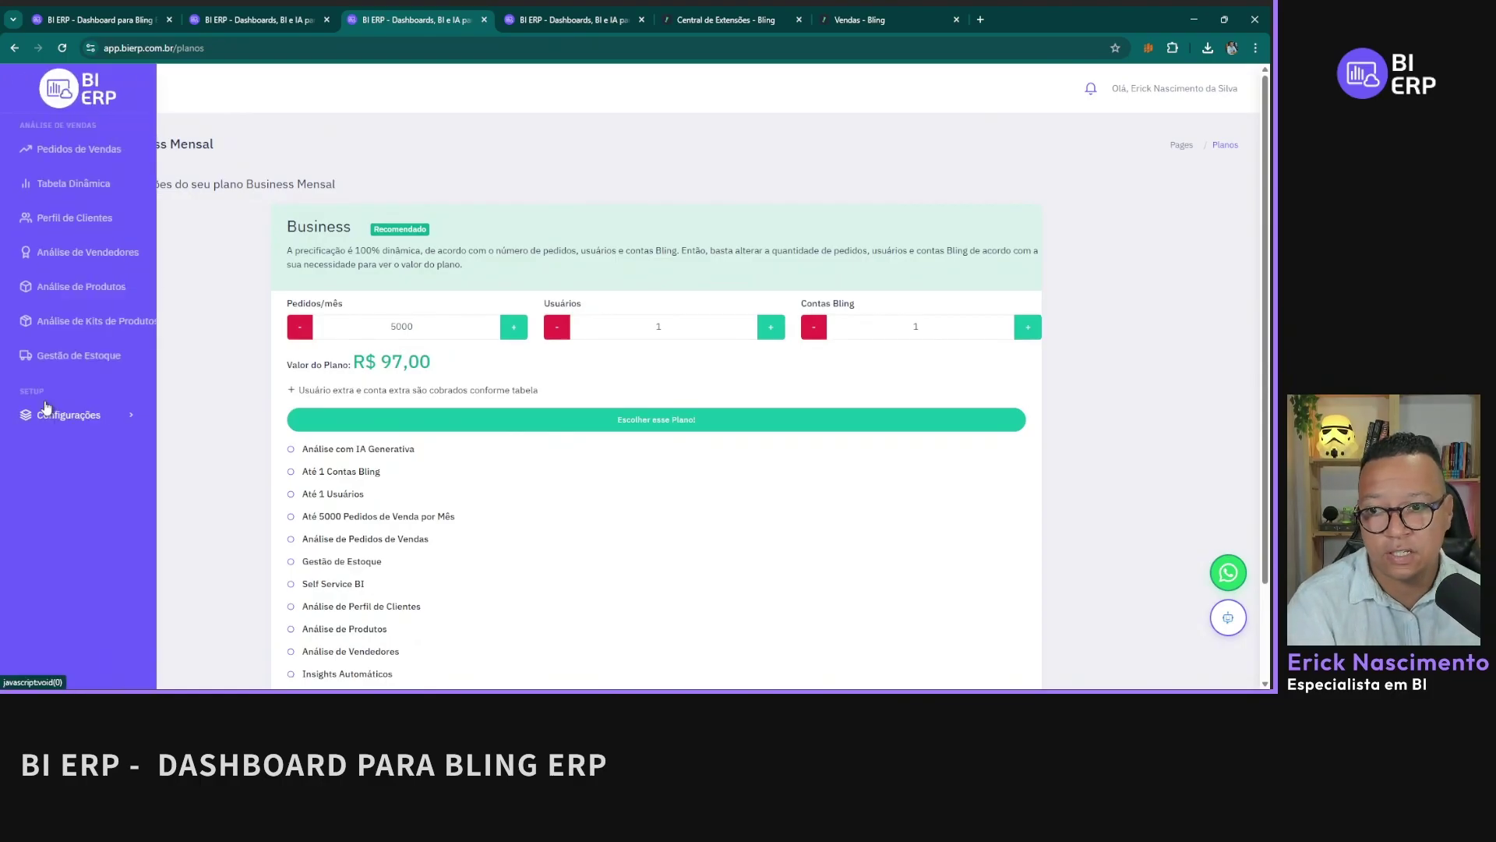
Step: View the Configurações options, and open the changelog from the system news notifications to review the change history
{"action": "left_click", "coordinate": [48, 424]}
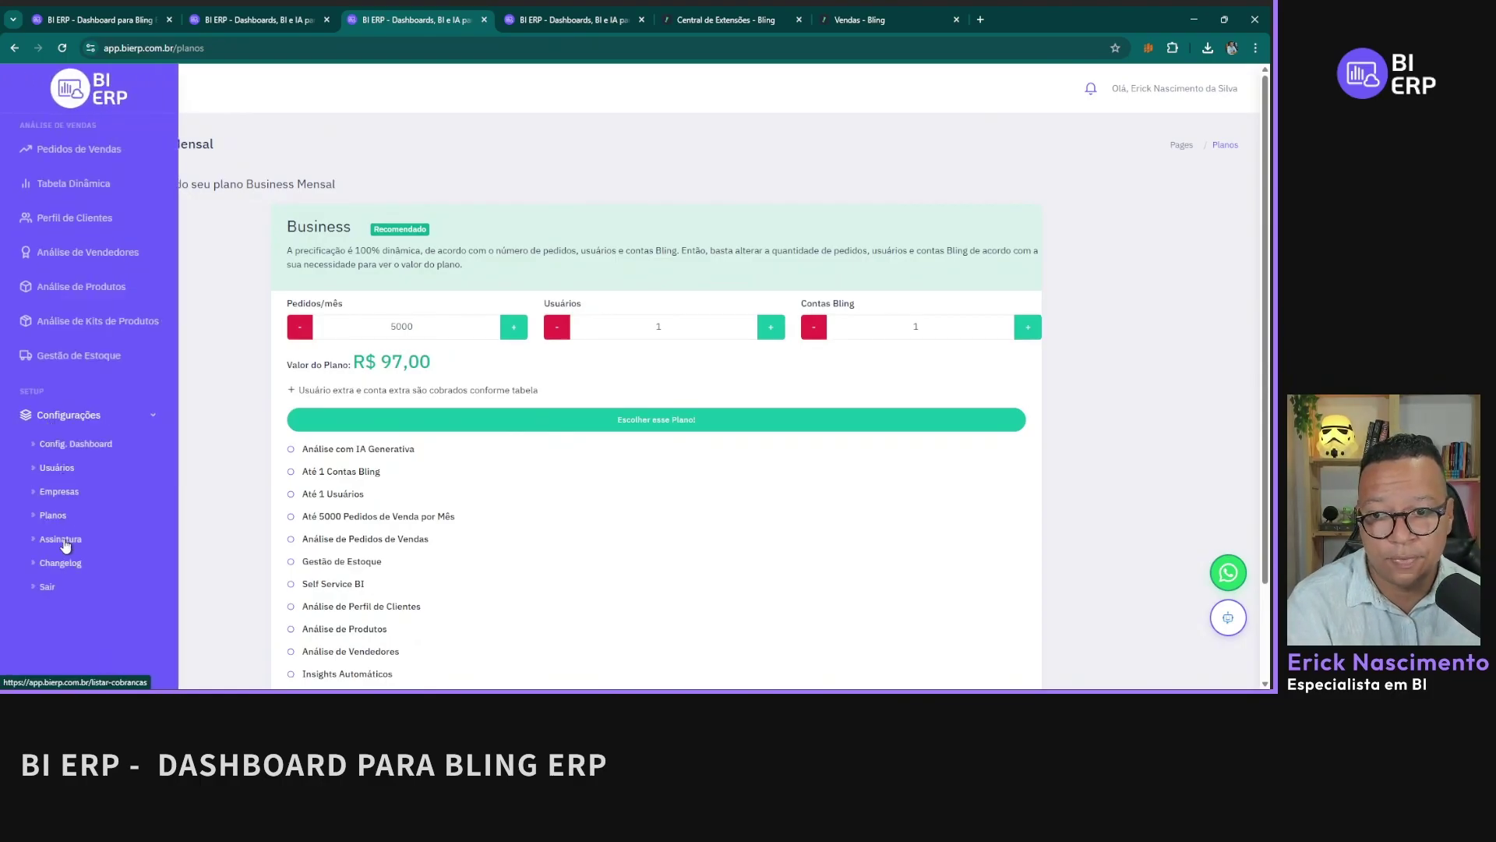
{"action": "left_click", "coordinate": [1089, 90]}
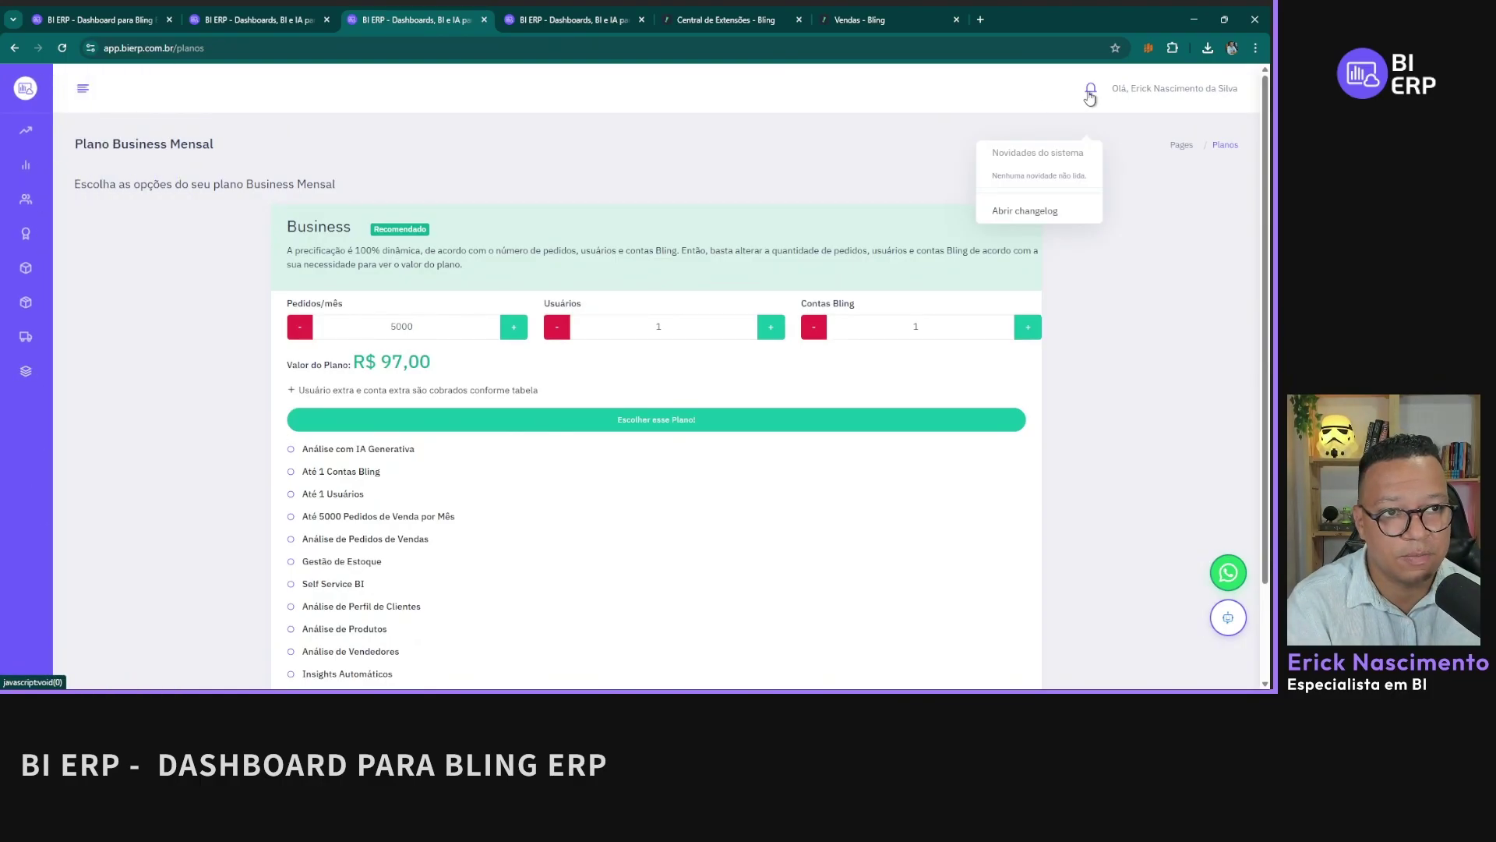
{"action": "left_click", "coordinate": [1021, 211]}
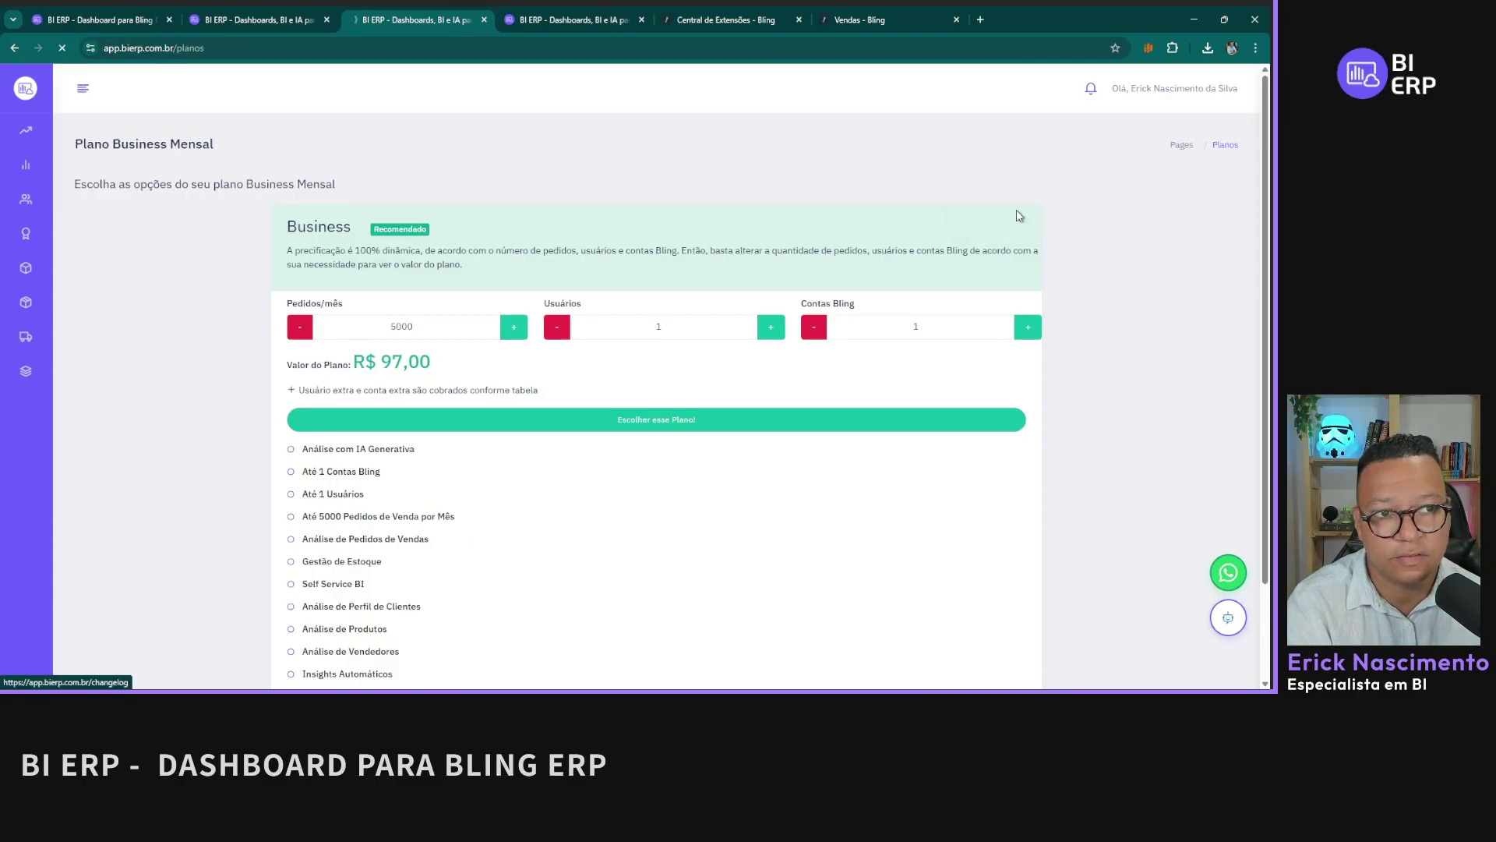
{"action": "scroll", "coordinate": [413, 324], "scroll_direction": "down", "scroll_amount": 3}
{"action": "scroll", "coordinate": [271, 254], "scroll_direction": "up", "scroll_amount": 3}
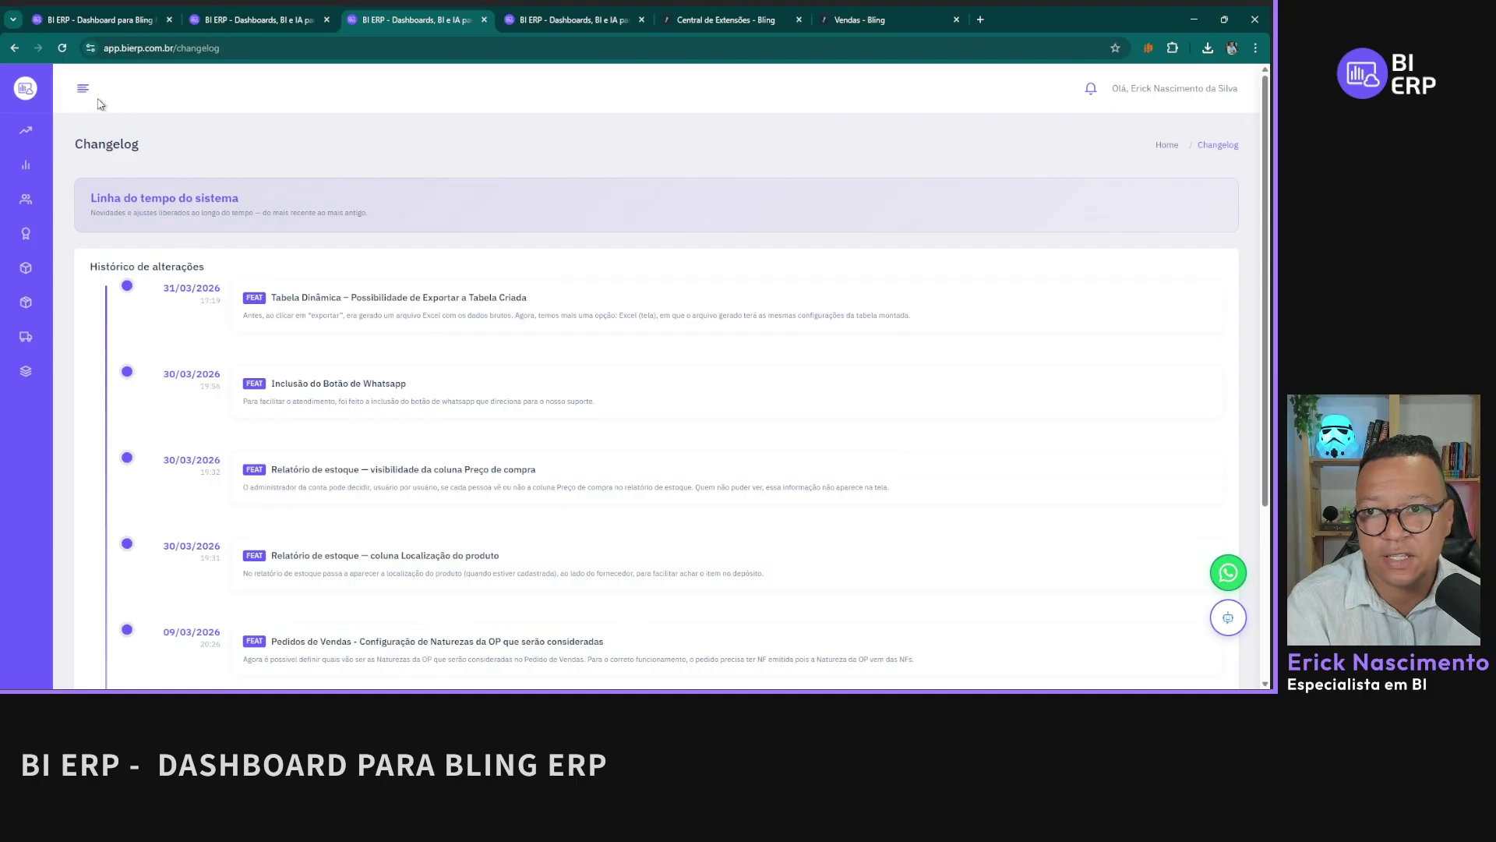
Step: Open the Pedidos de Vendas dashboard and look over its filters, indicators and sales charts
{"action": "left_click", "coordinate": [46, 150]}
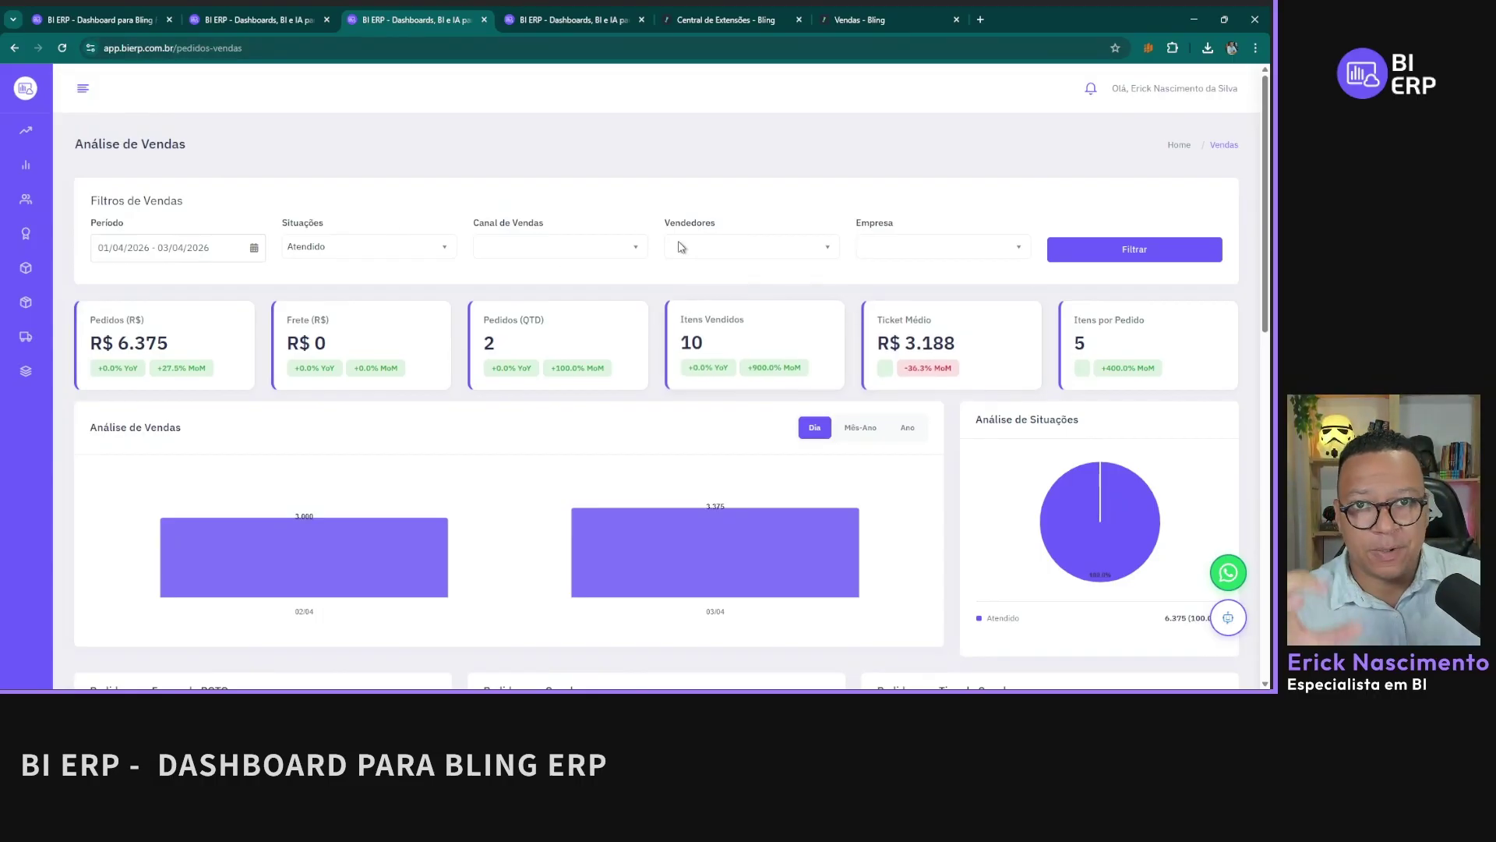
{"action": "scroll", "coordinate": [557, 426], "scroll_direction": "down", "scroll_amount": 2}
{"action": "scroll", "coordinate": [556, 427], "scroll_direction": "up", "scroll_amount": 1}
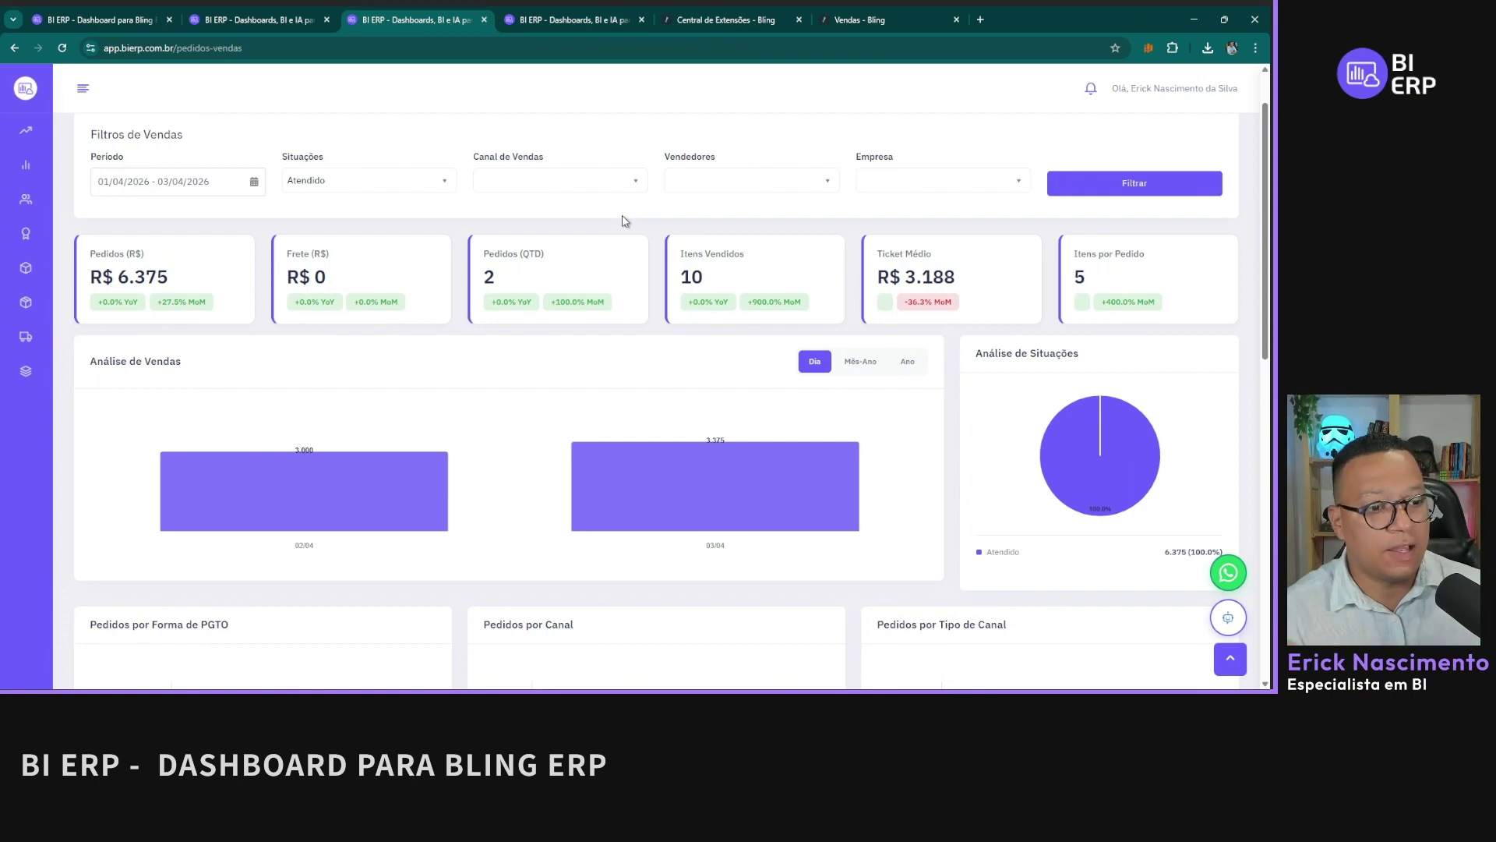
Step: Switch to the BI ERP website at bierp.com.br and view the opening section with the 7-day free trial offer
{"action": "left_click", "coordinate": [105, 16]}
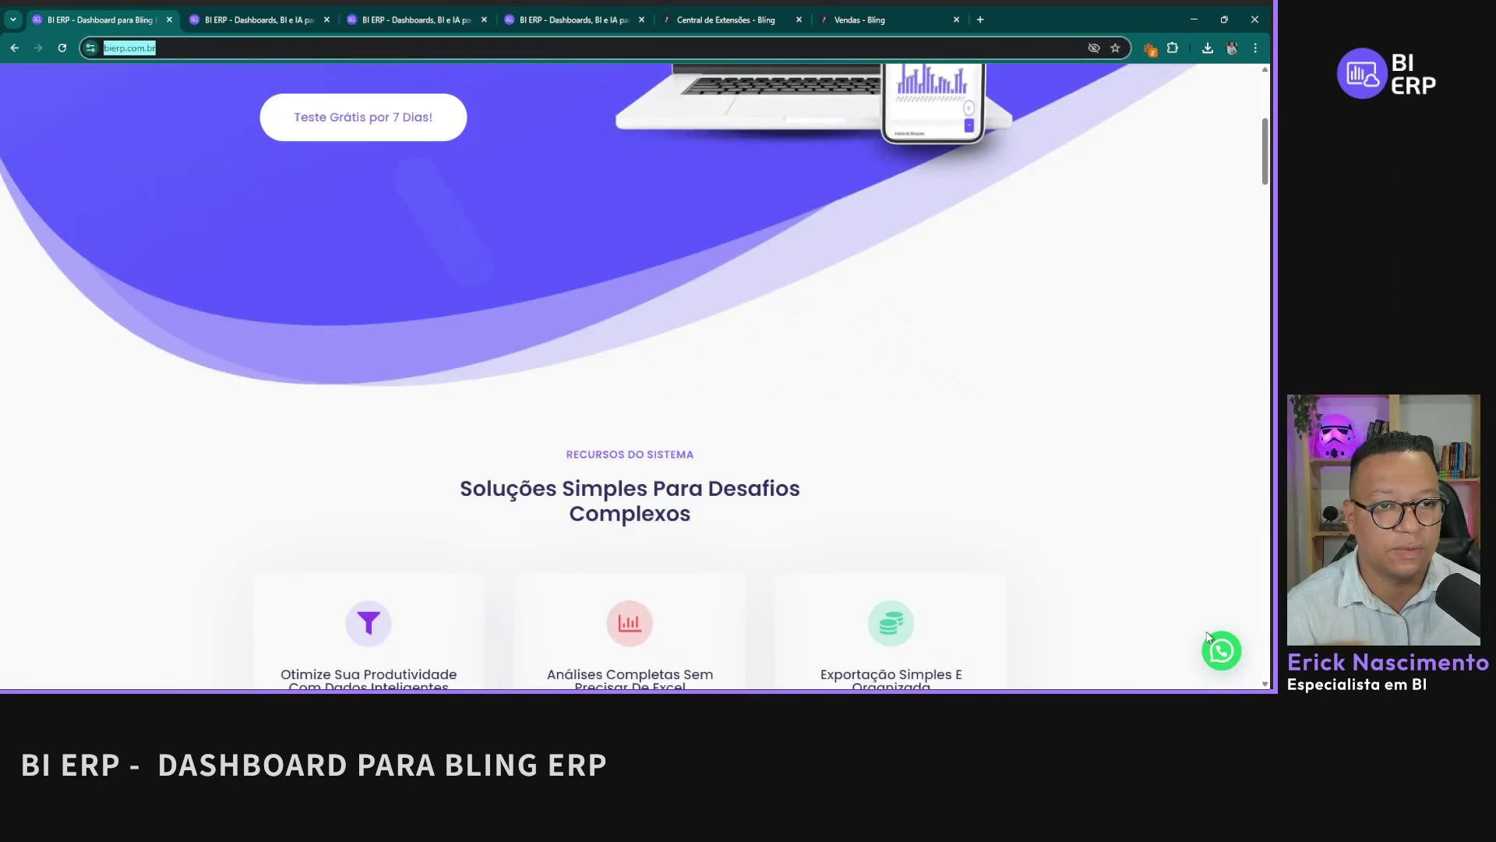
{"action": "scroll", "coordinate": [1038, 479], "scroll_direction": "up", "scroll_amount": 5}
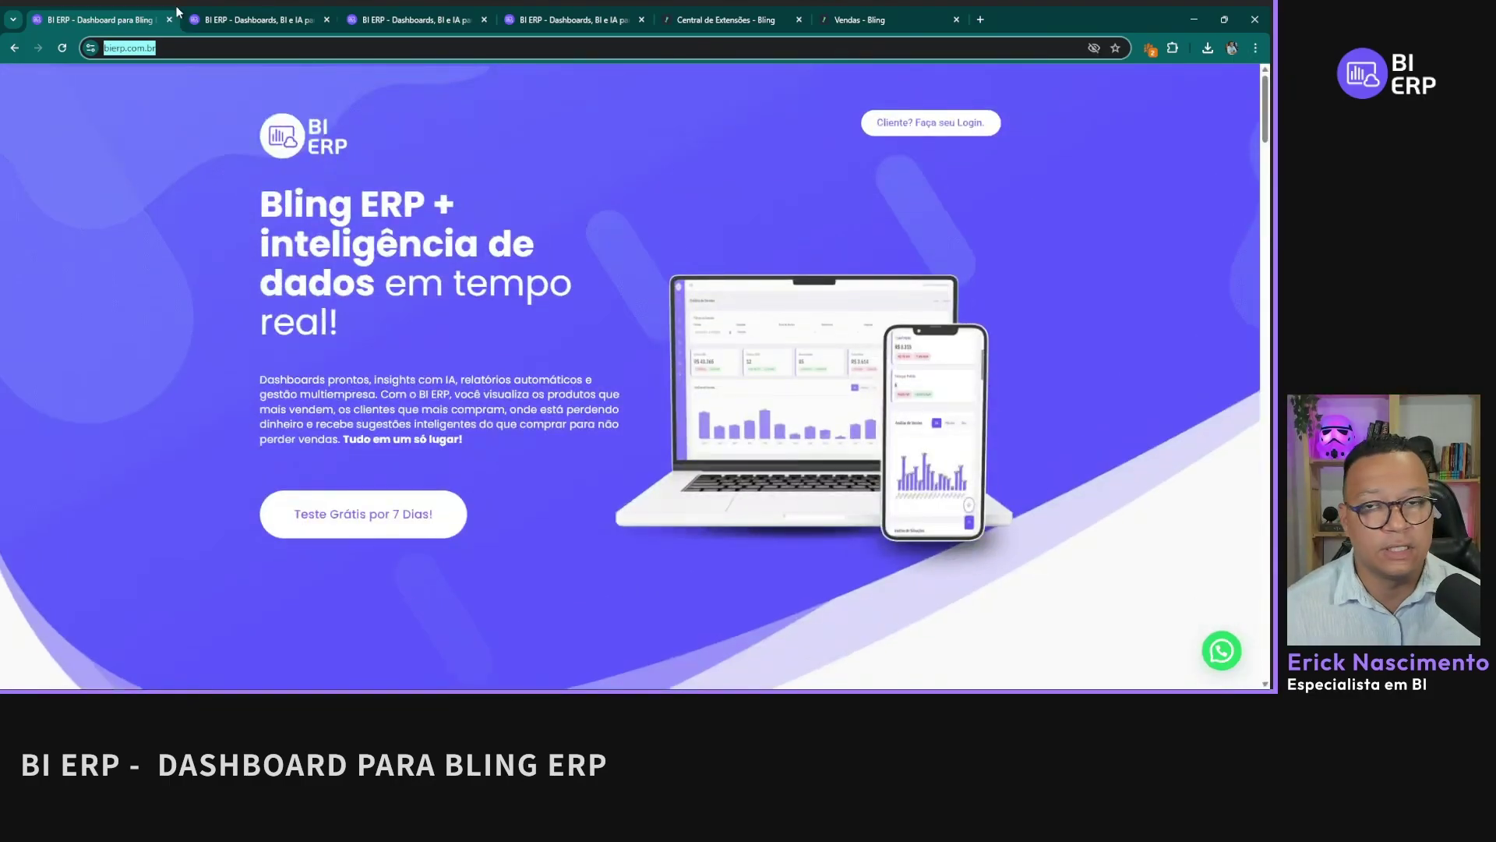